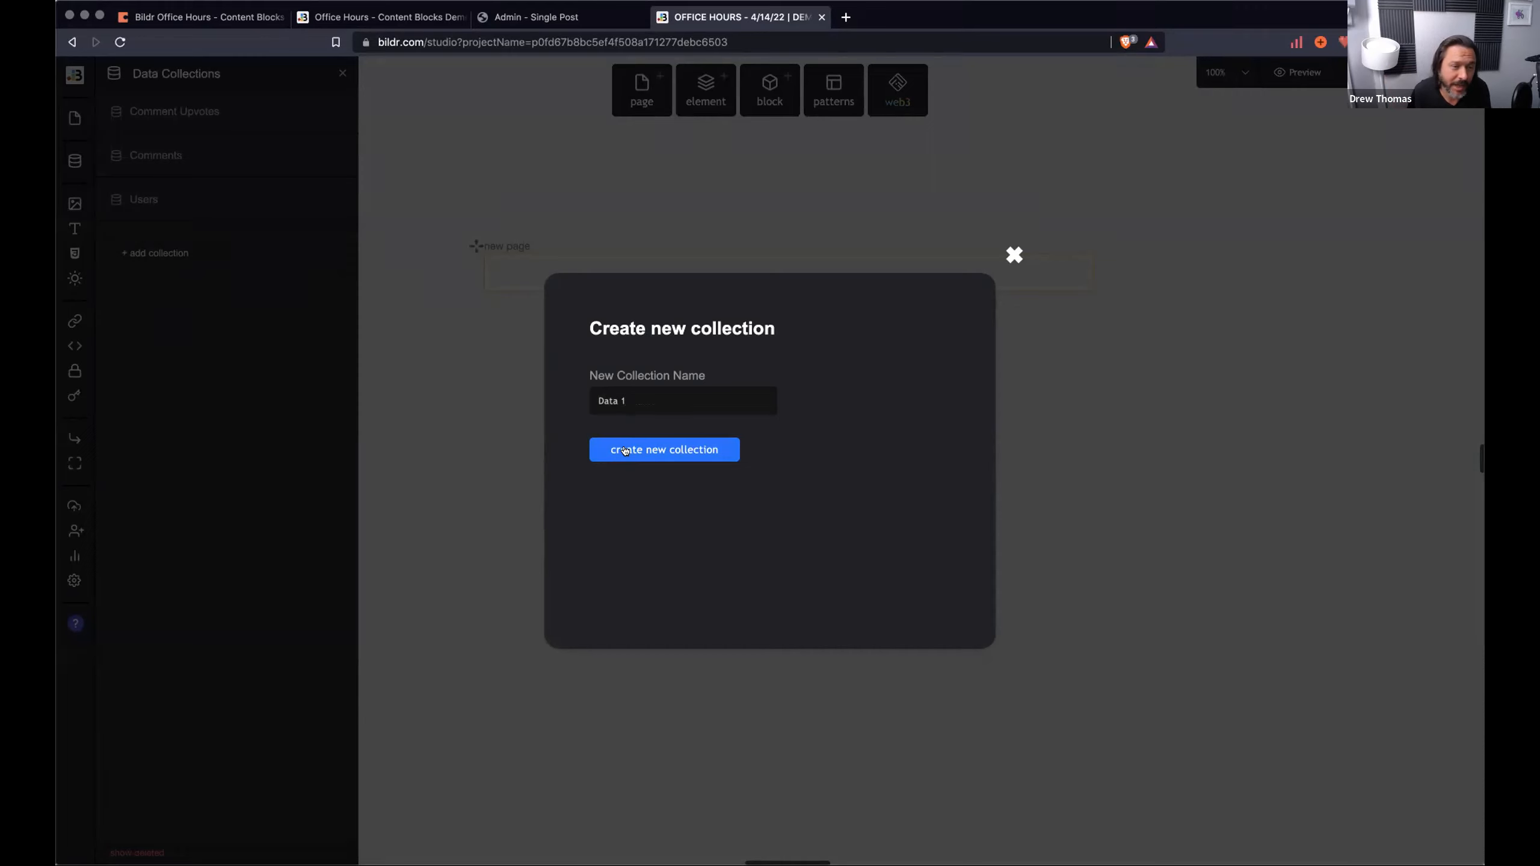
Create the new collection Data 1 and add a first record to it.
click(625, 450)
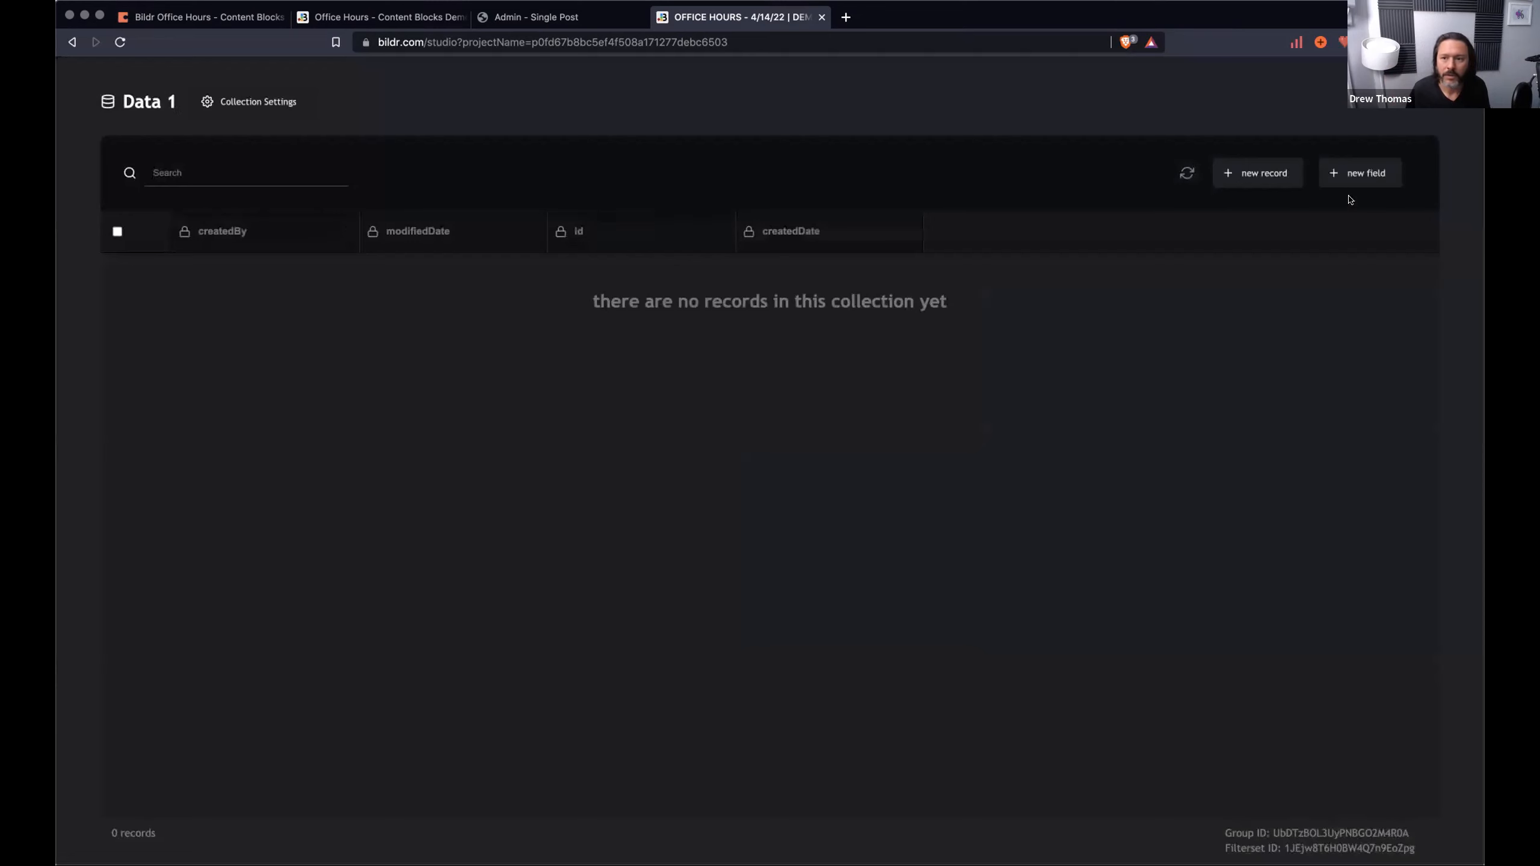
click(1245, 173)
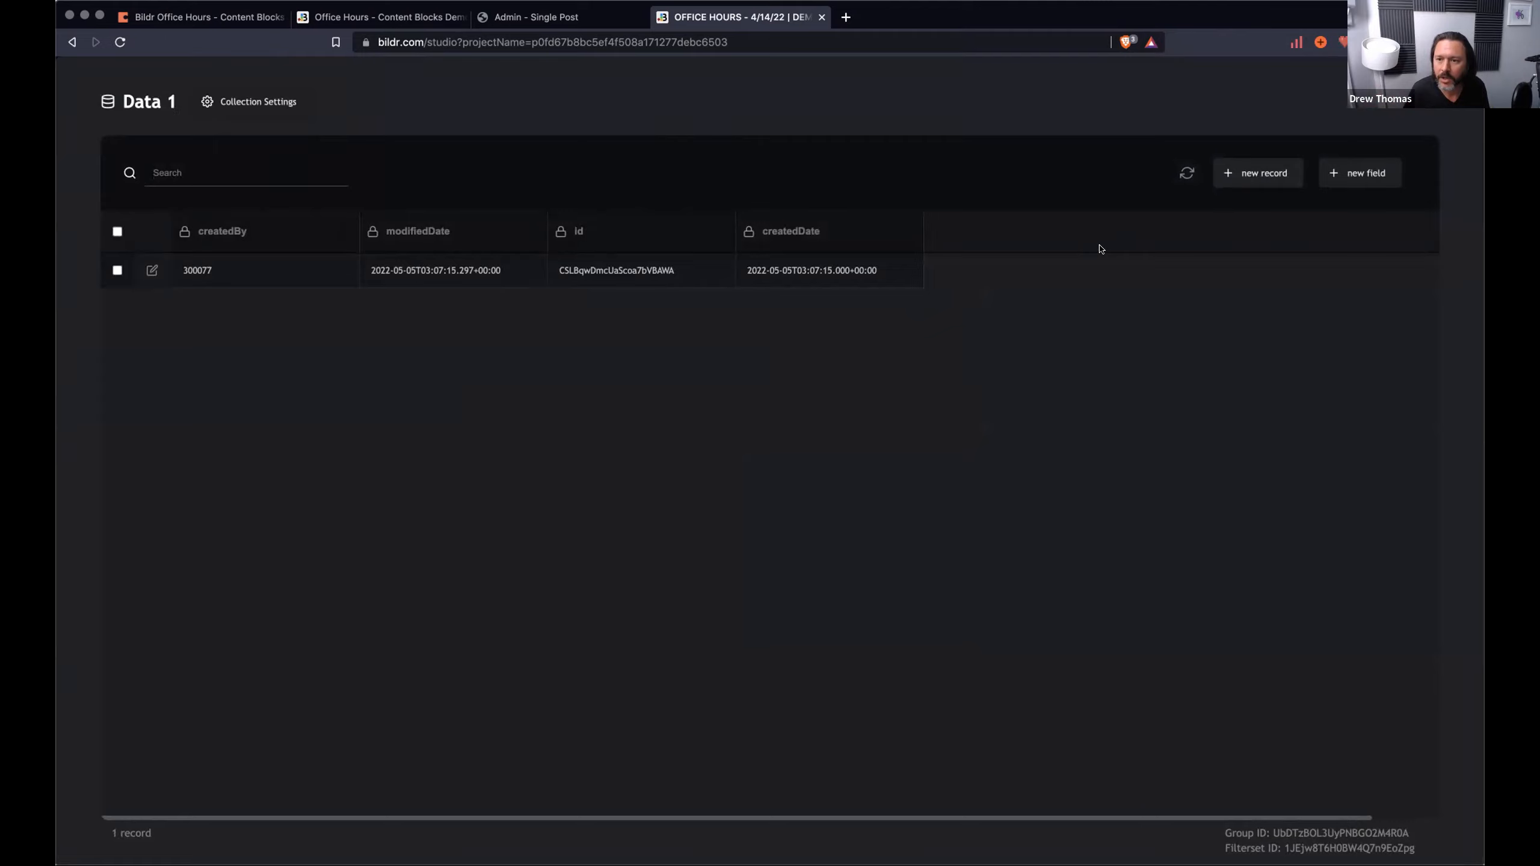
Add two single-line text fields, Name and Description, to the Data 1 collection.
click(1393, 172)
text(N)
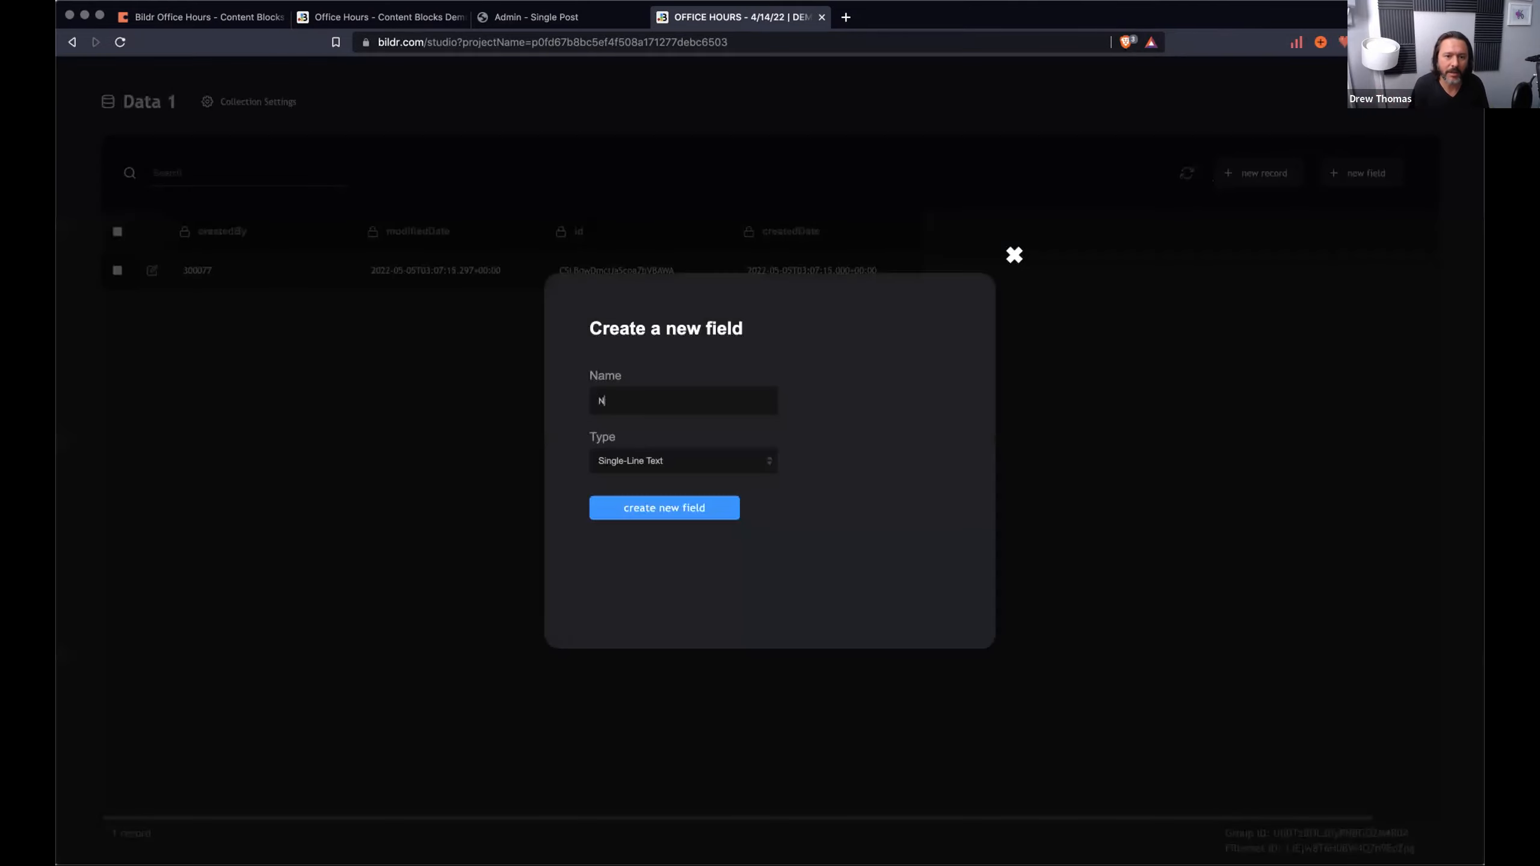
key(Return)
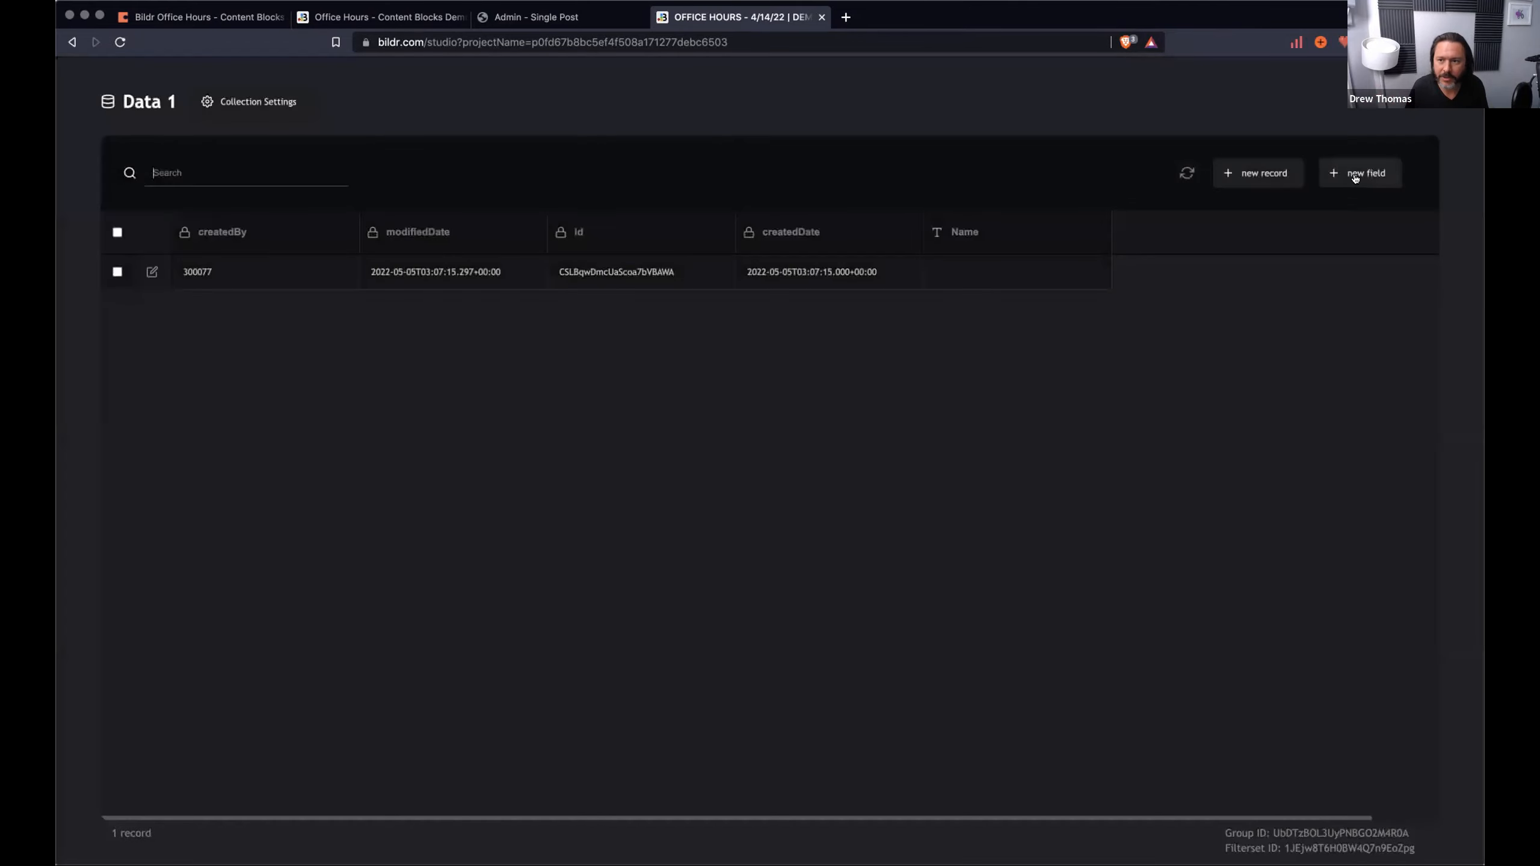
click(1356, 176)
text(Description)
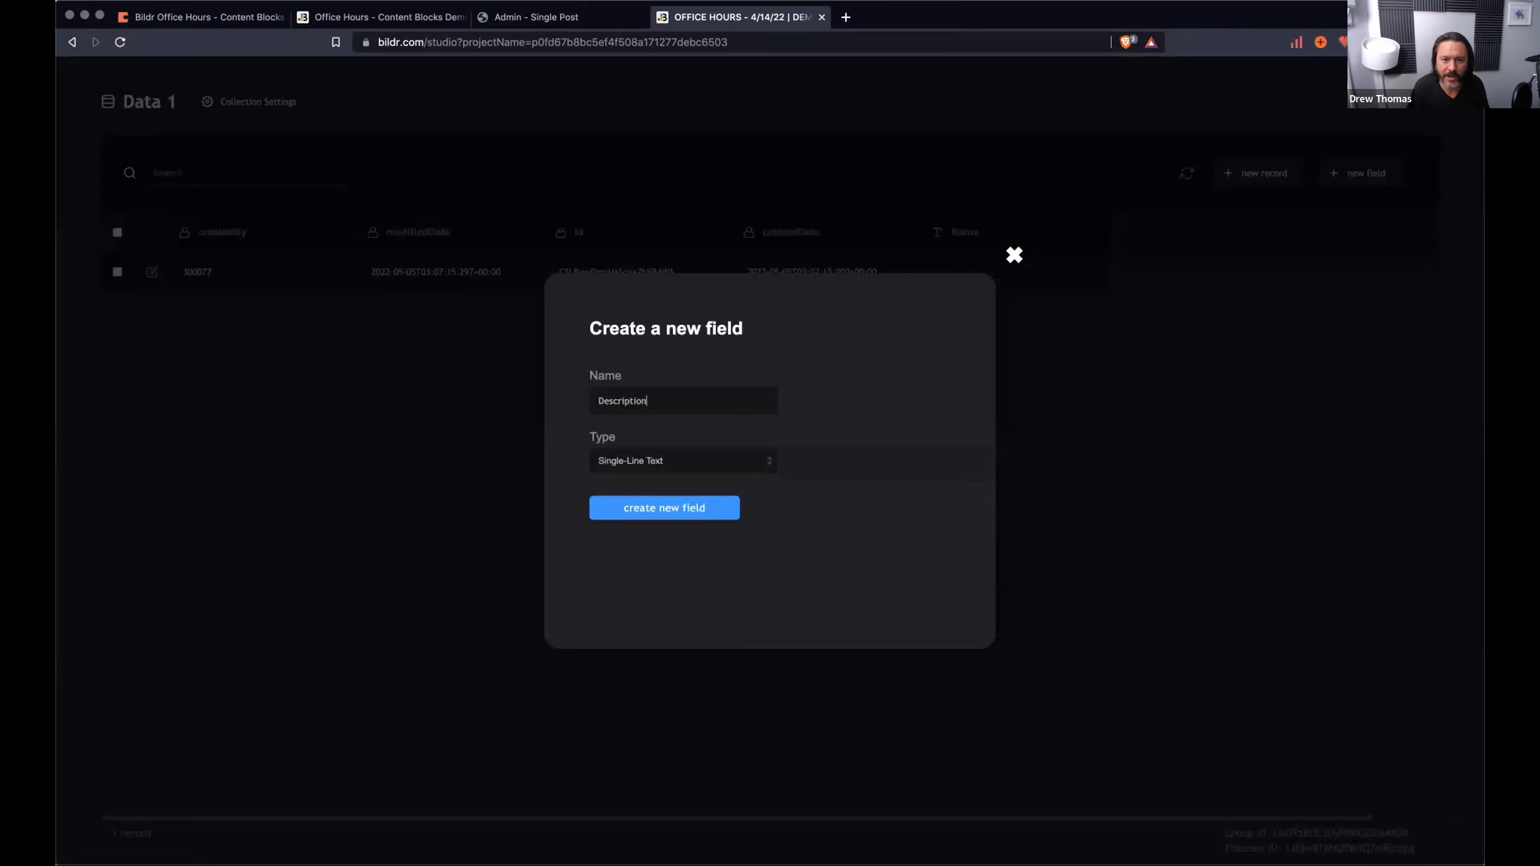
key(Return)
Add three more records to Data 1 and fill the top one with name Name 1 and description asdfasdf.
click(1250, 175)
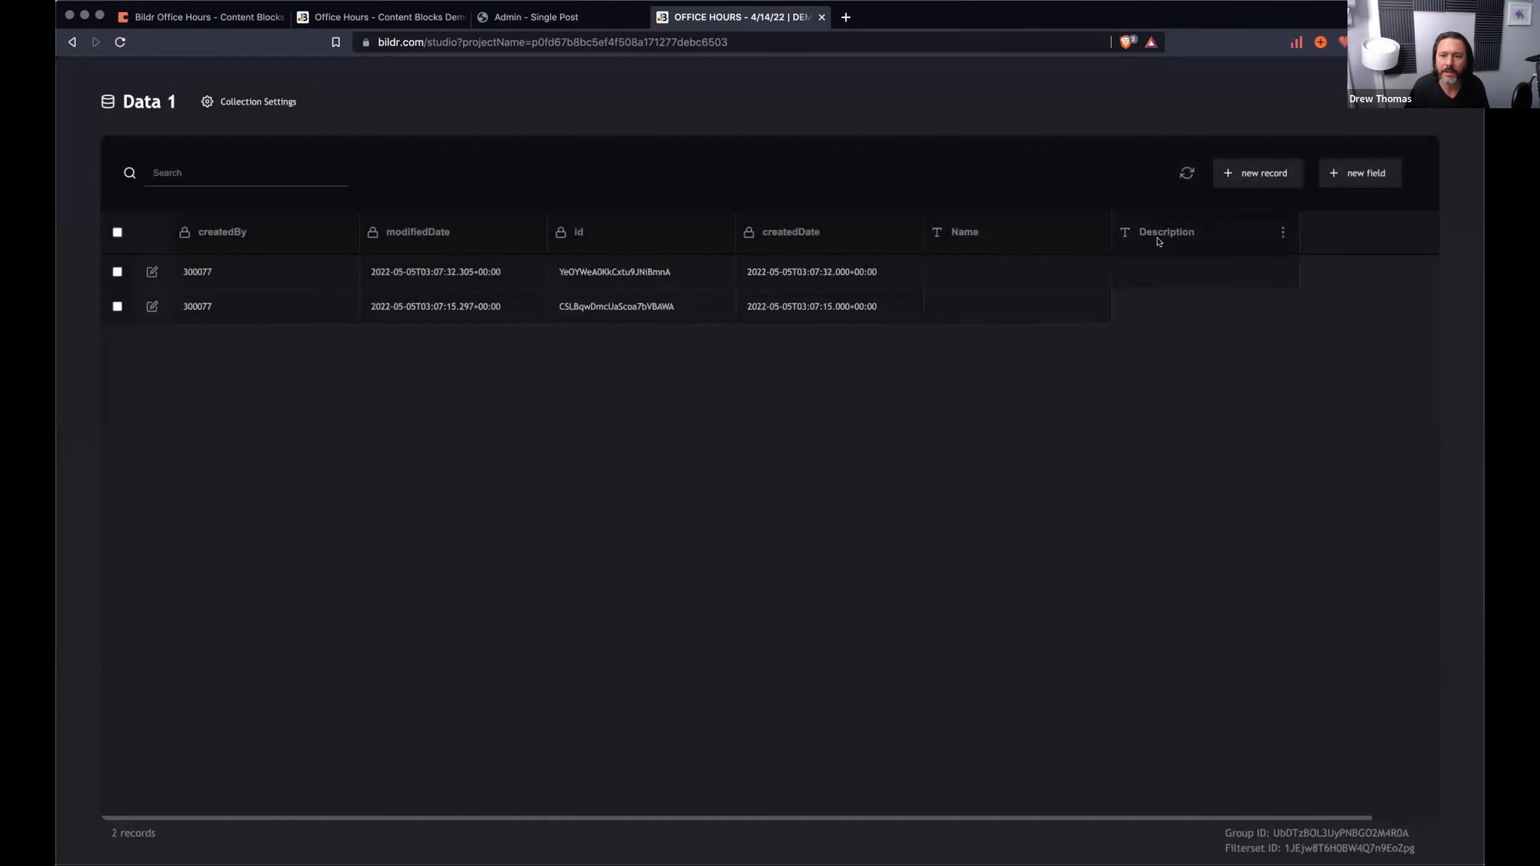
click(1249, 174)
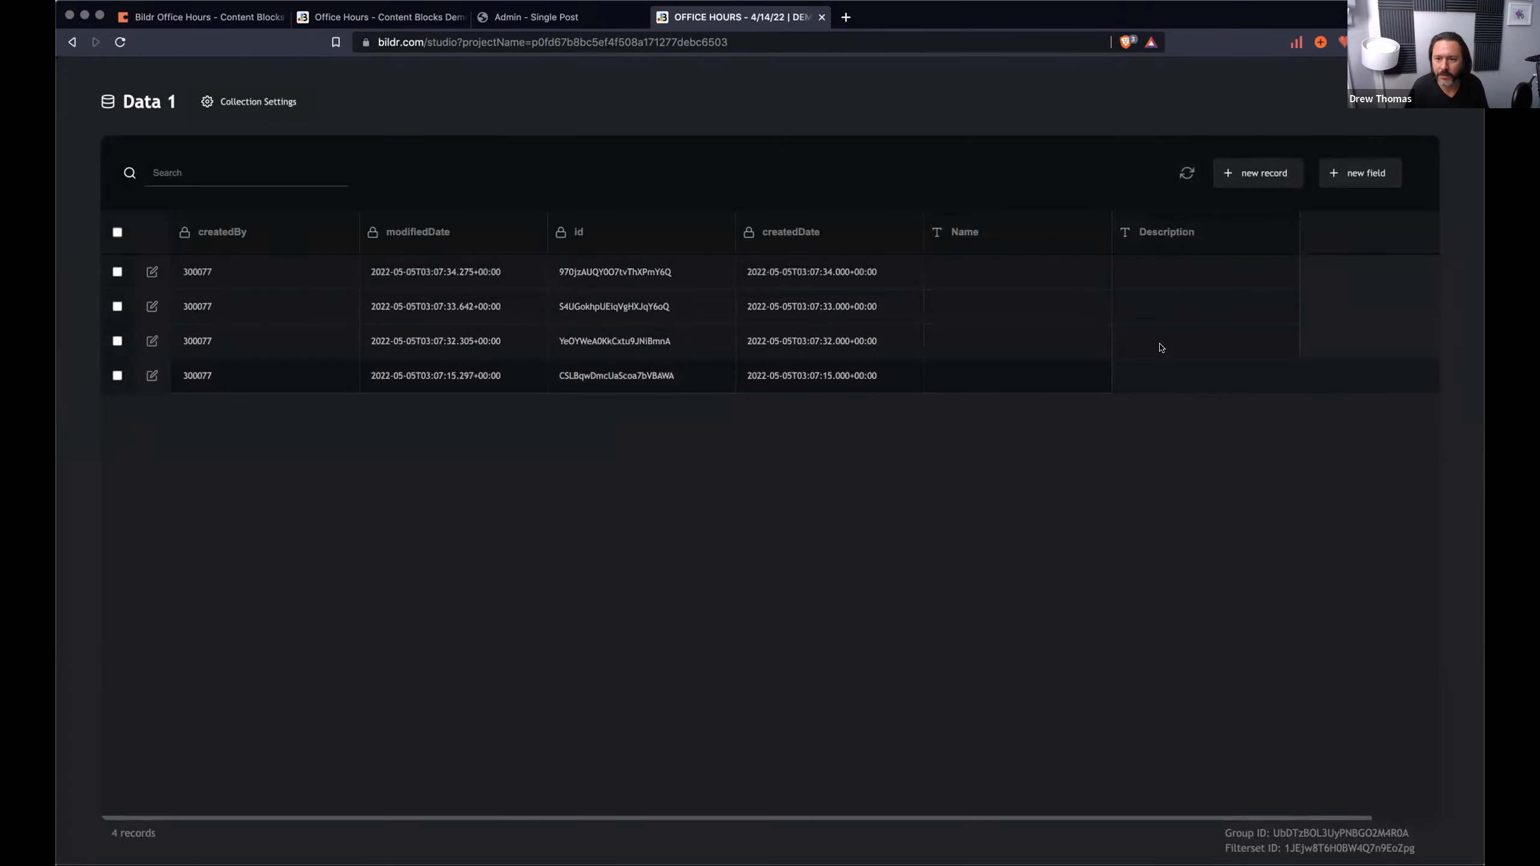
click(984, 274)
text(NAme)
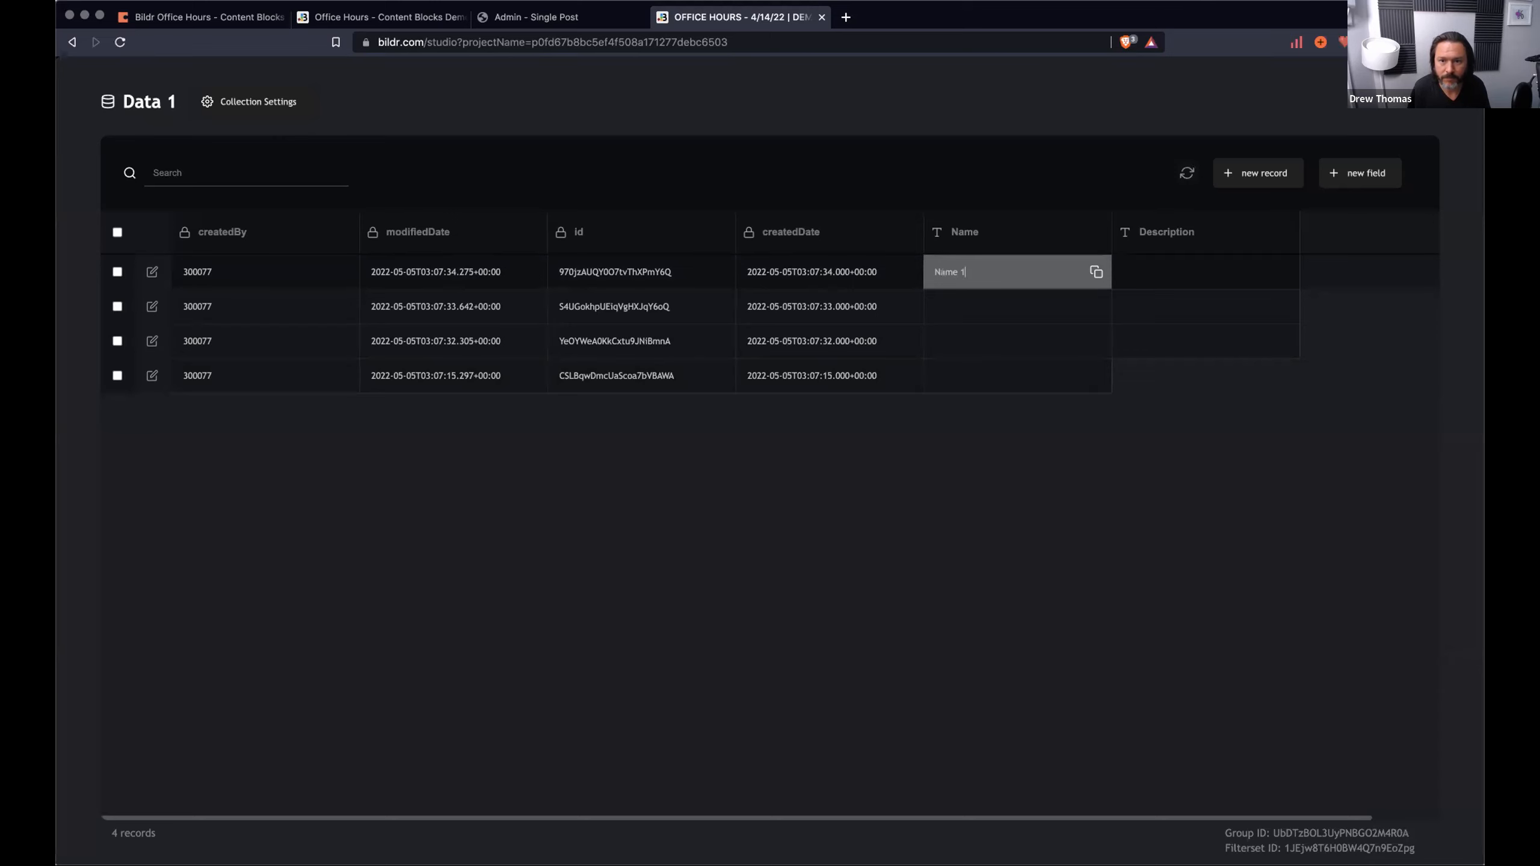
key(Tab)
text(asdfasdf)
Fill the second and third records with the names Name 2 and Name 3, each with description asdfasdf.
click(987, 306)
text(Name 2)
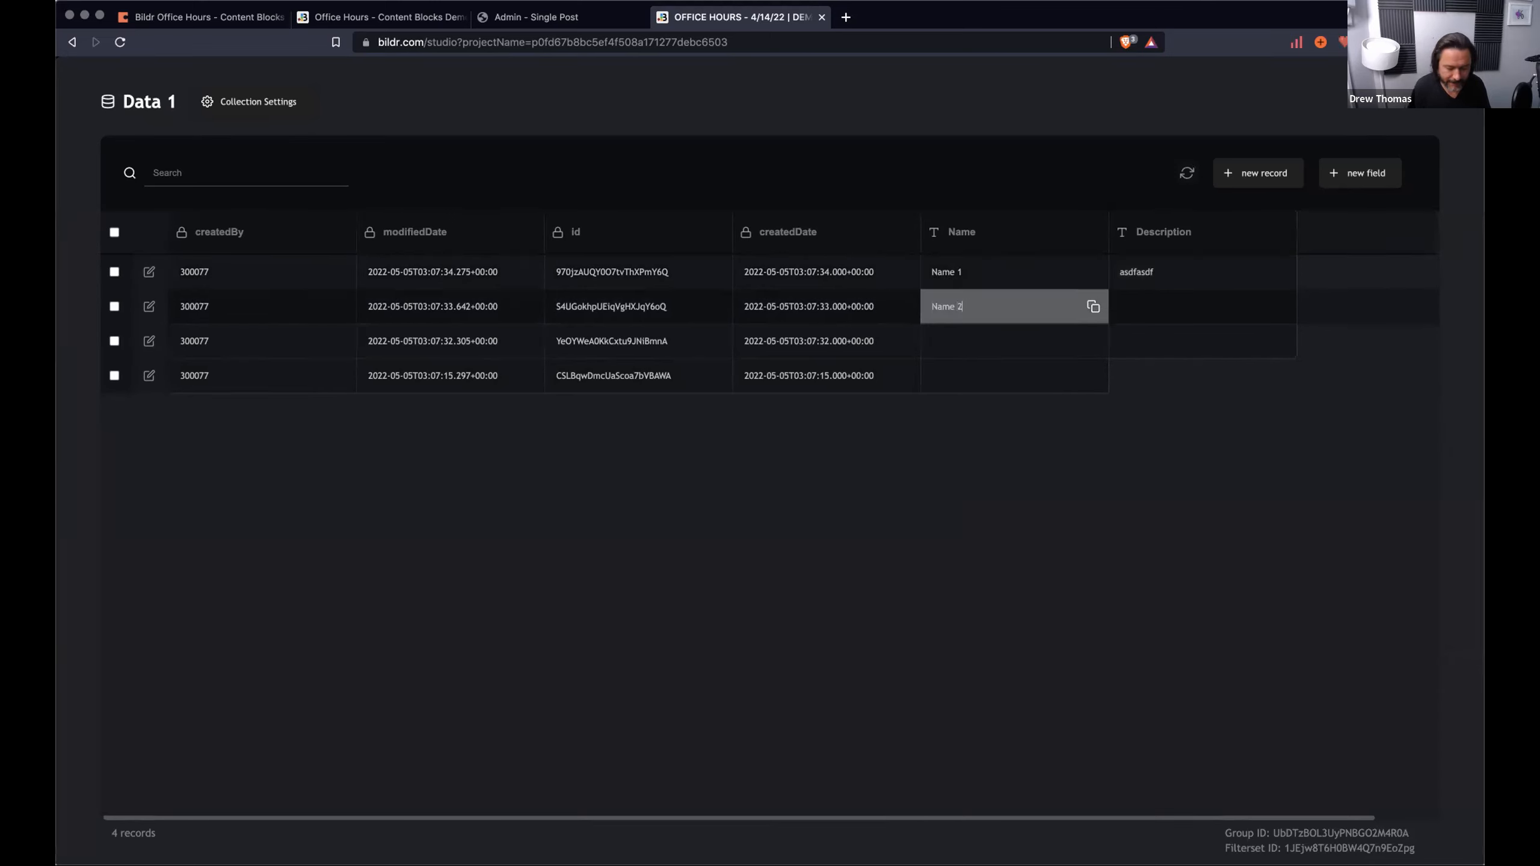
key(Tab)
text(asdfasdf)
click(936, 341)
text(Name 3)
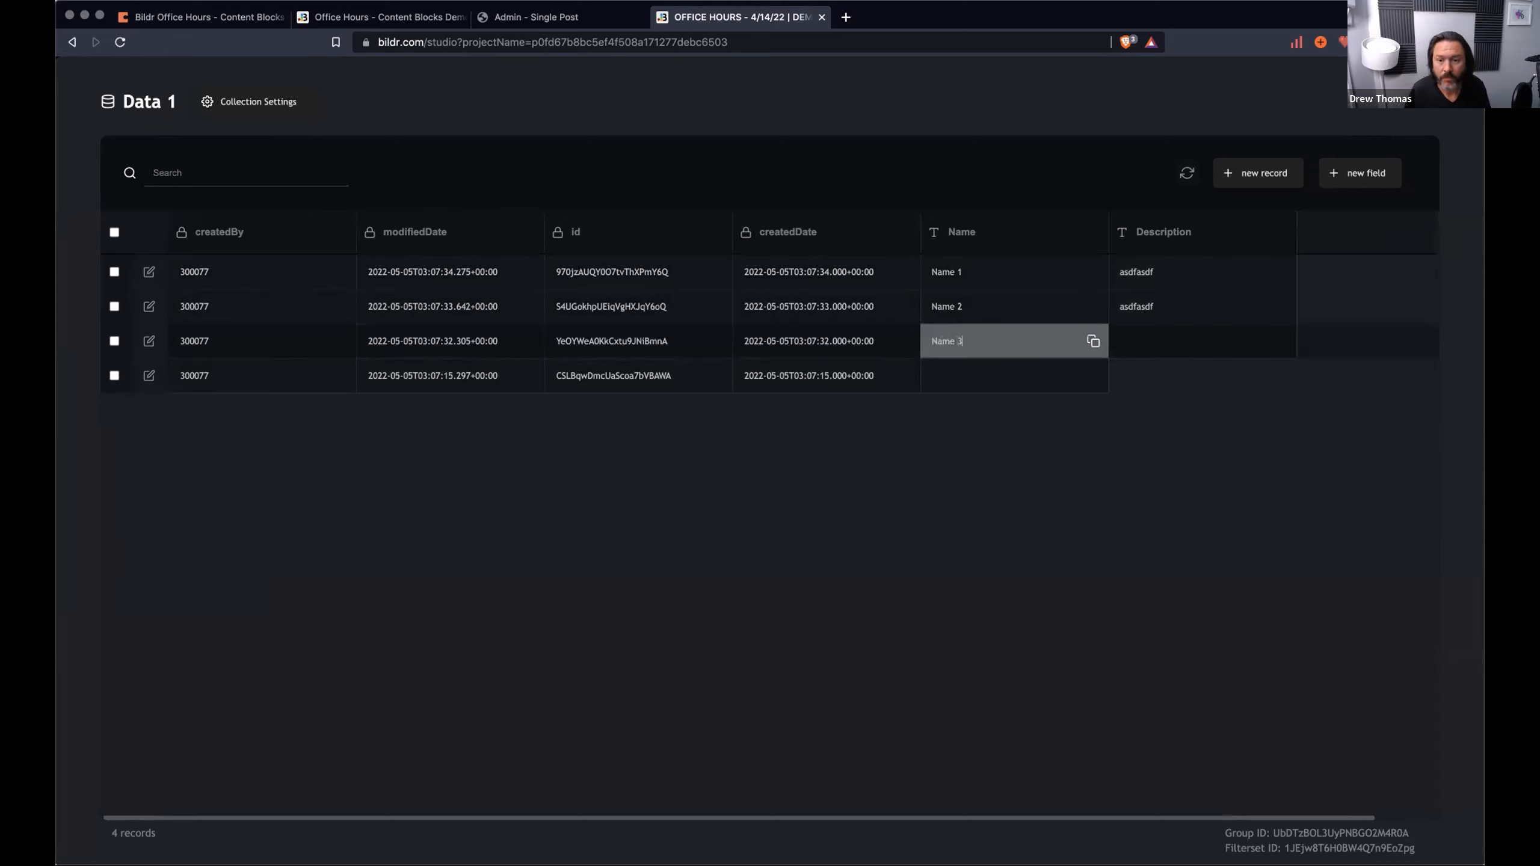
key(Tab)
text(asdfasdf)
key(Return)
Delete the empty fourth record and close the Data 1 collection.
click(114, 375)
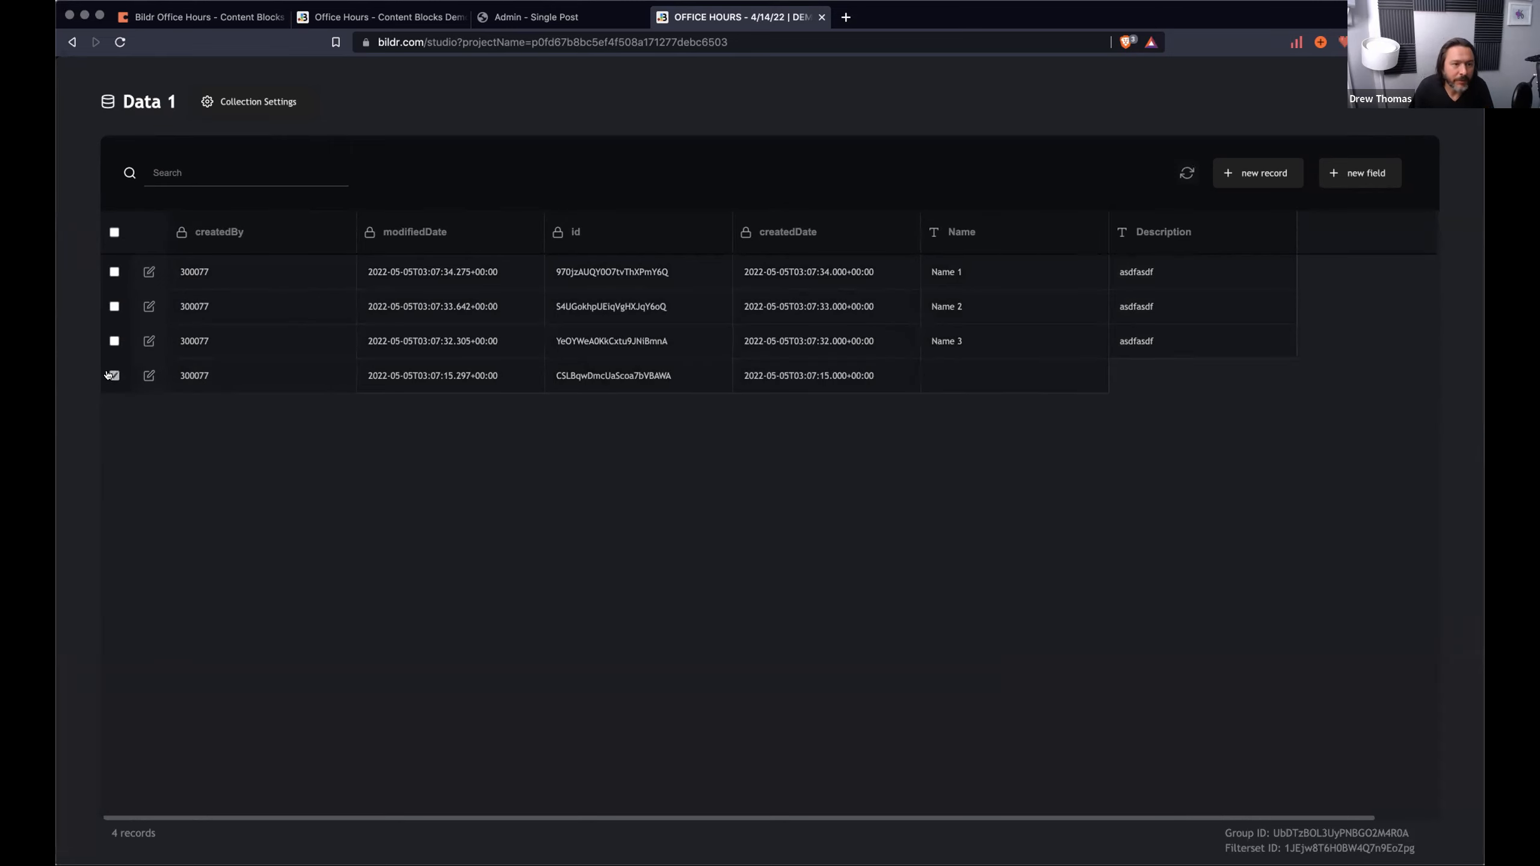
click(530, 172)
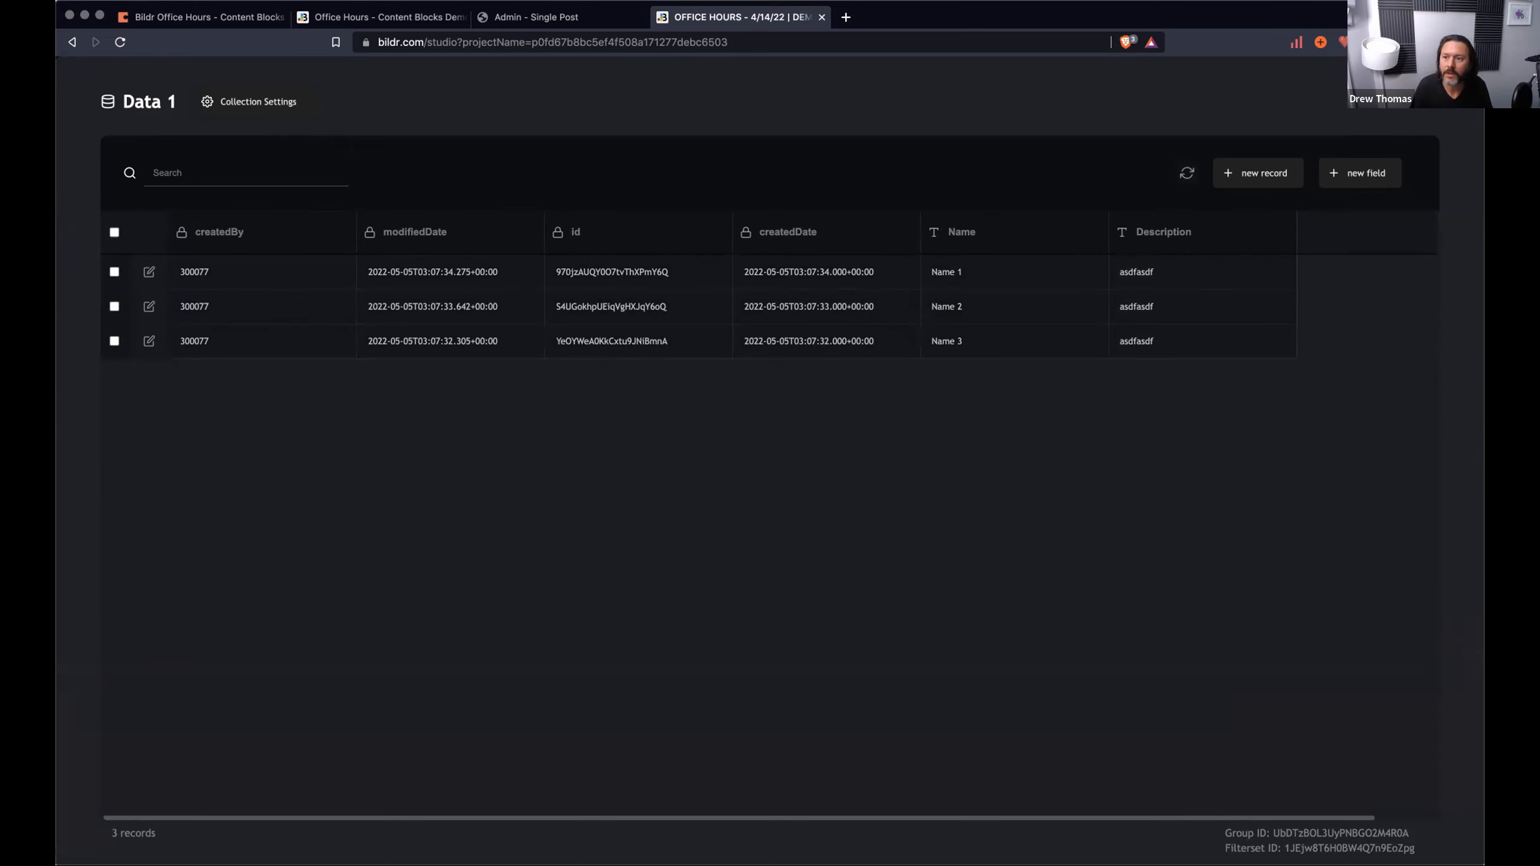
click(1422, 97)
Create another collection named Data 2 and add a first record to it.
click(160, 298)
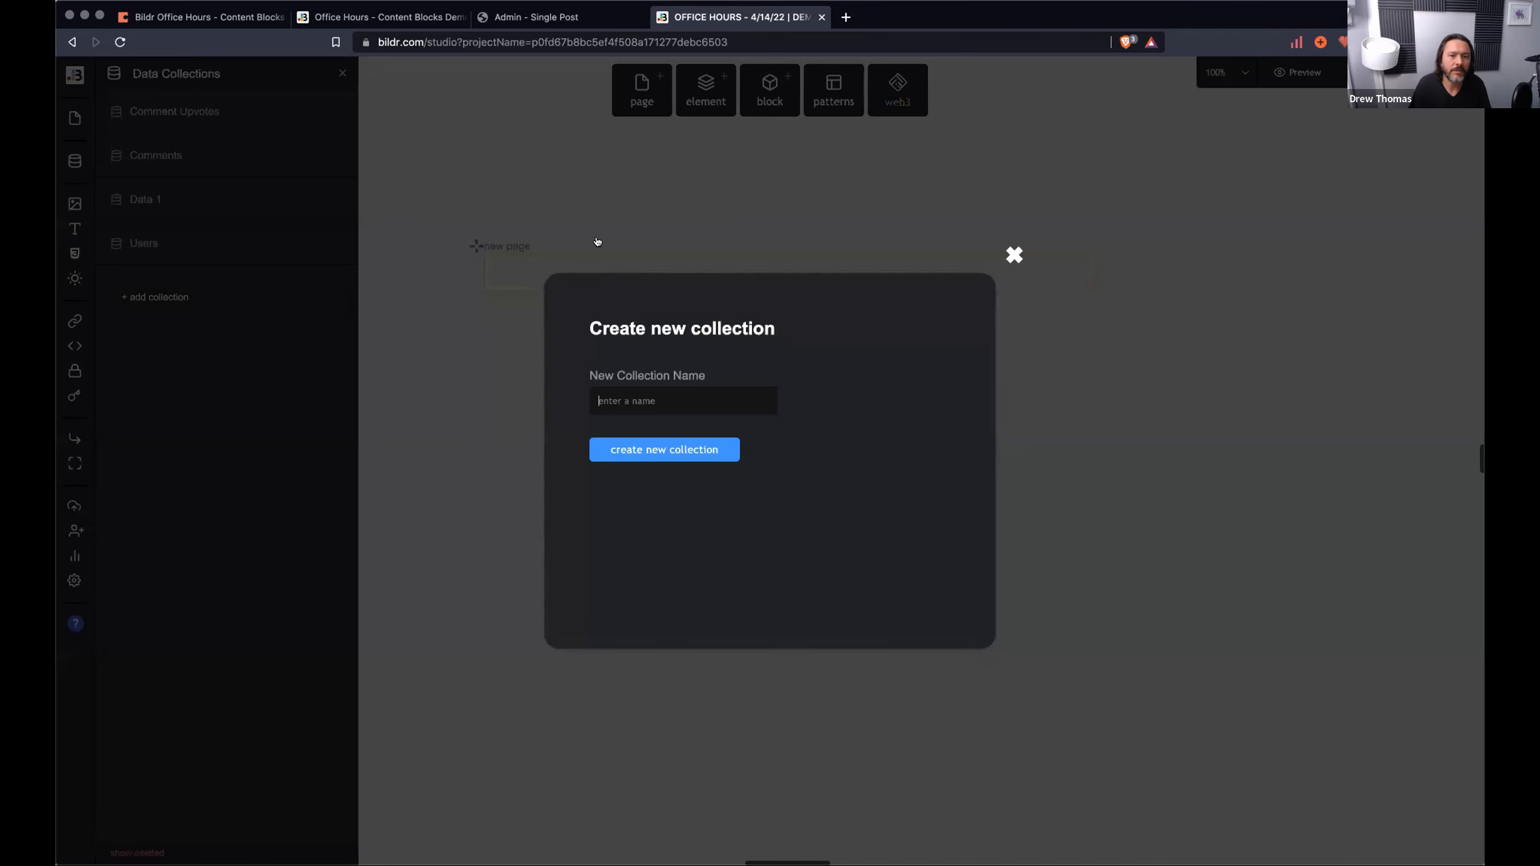
text(Data 2)
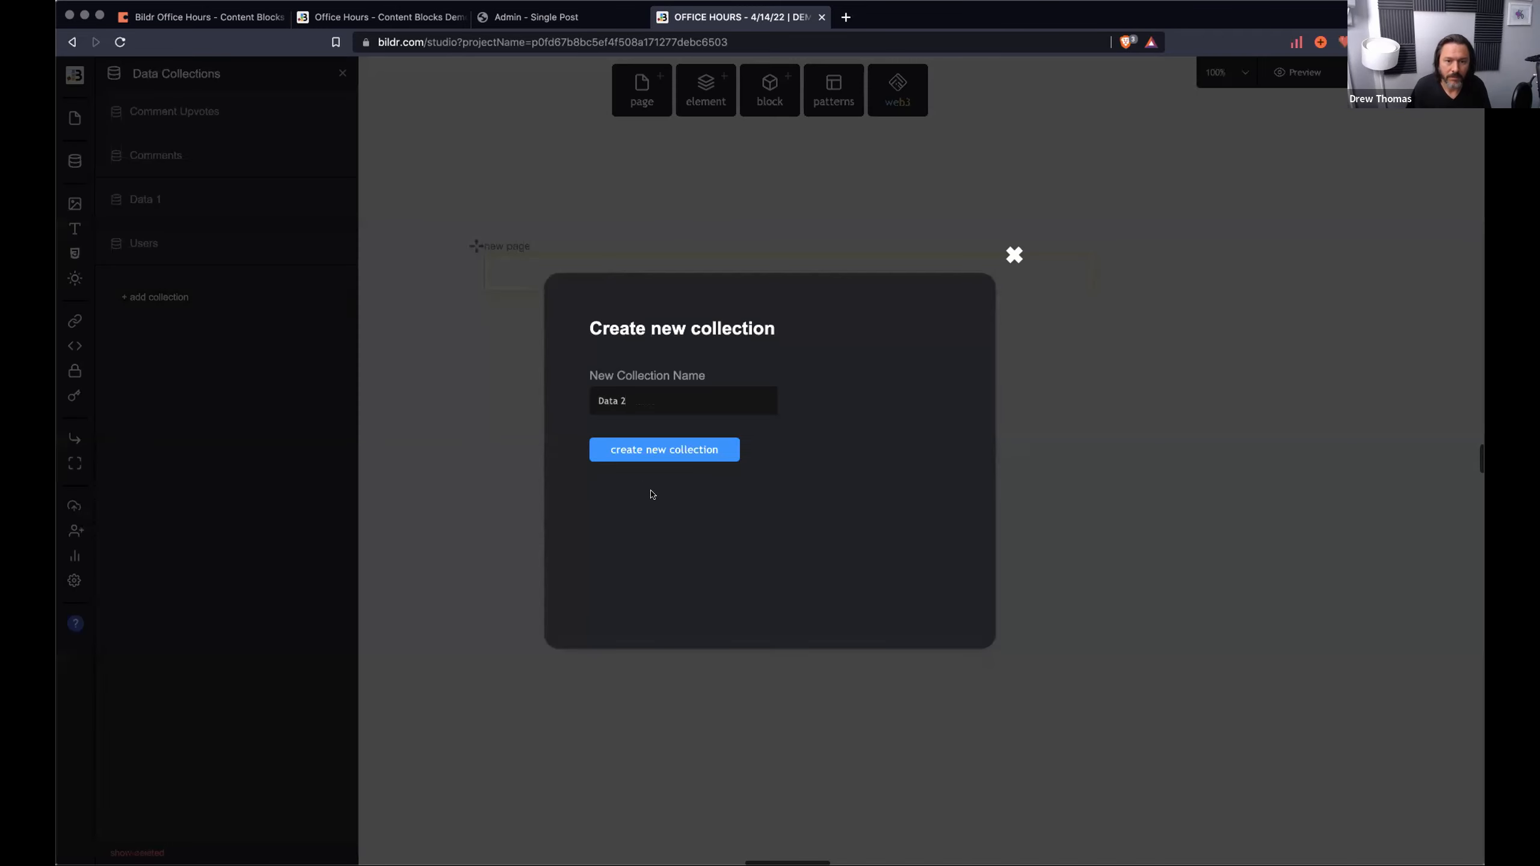
click(653, 451)
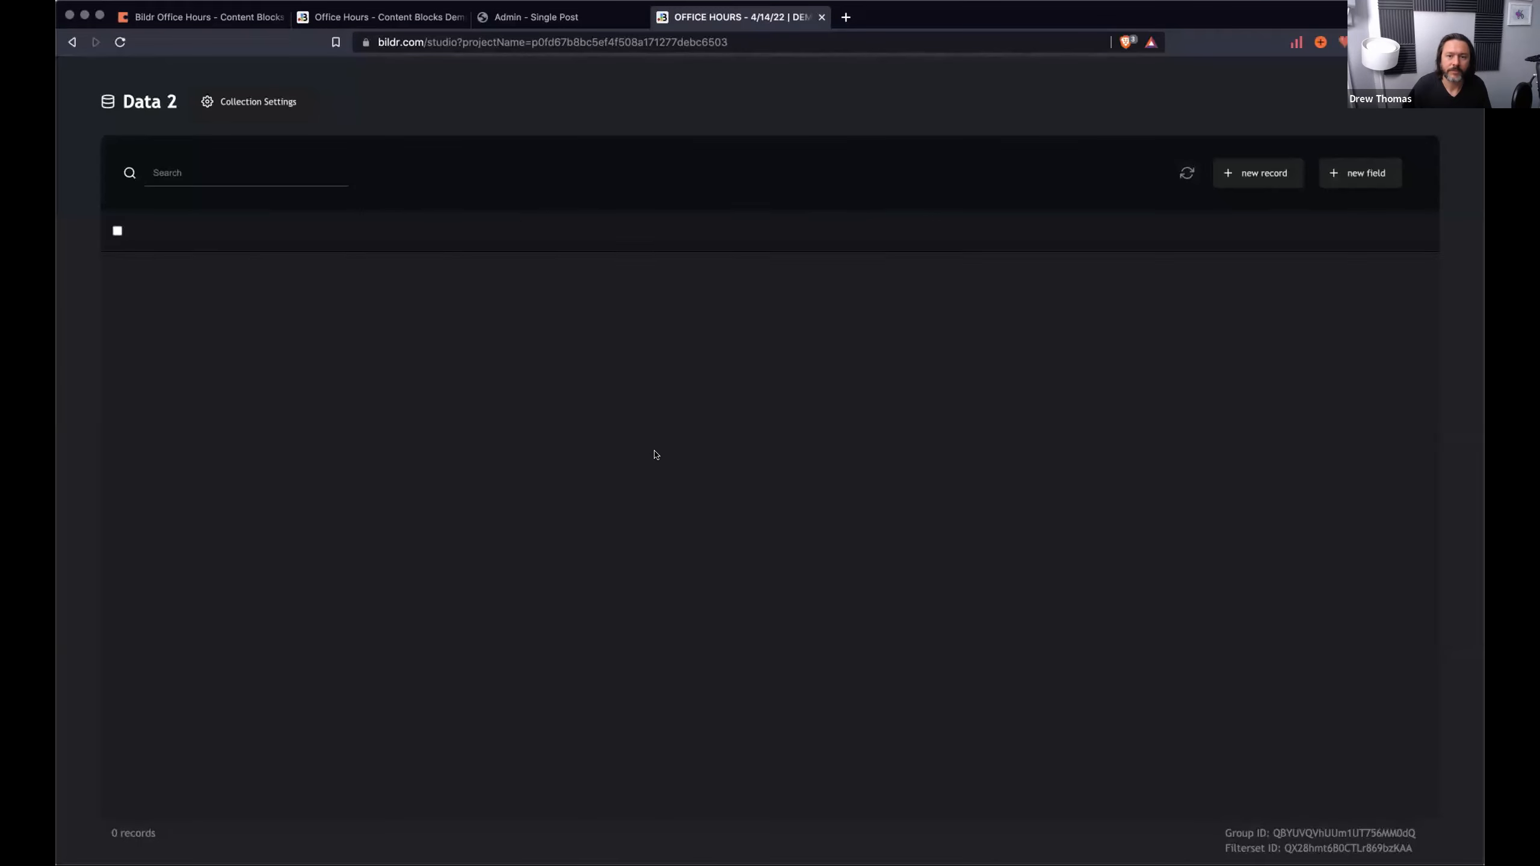
click(1242, 186)
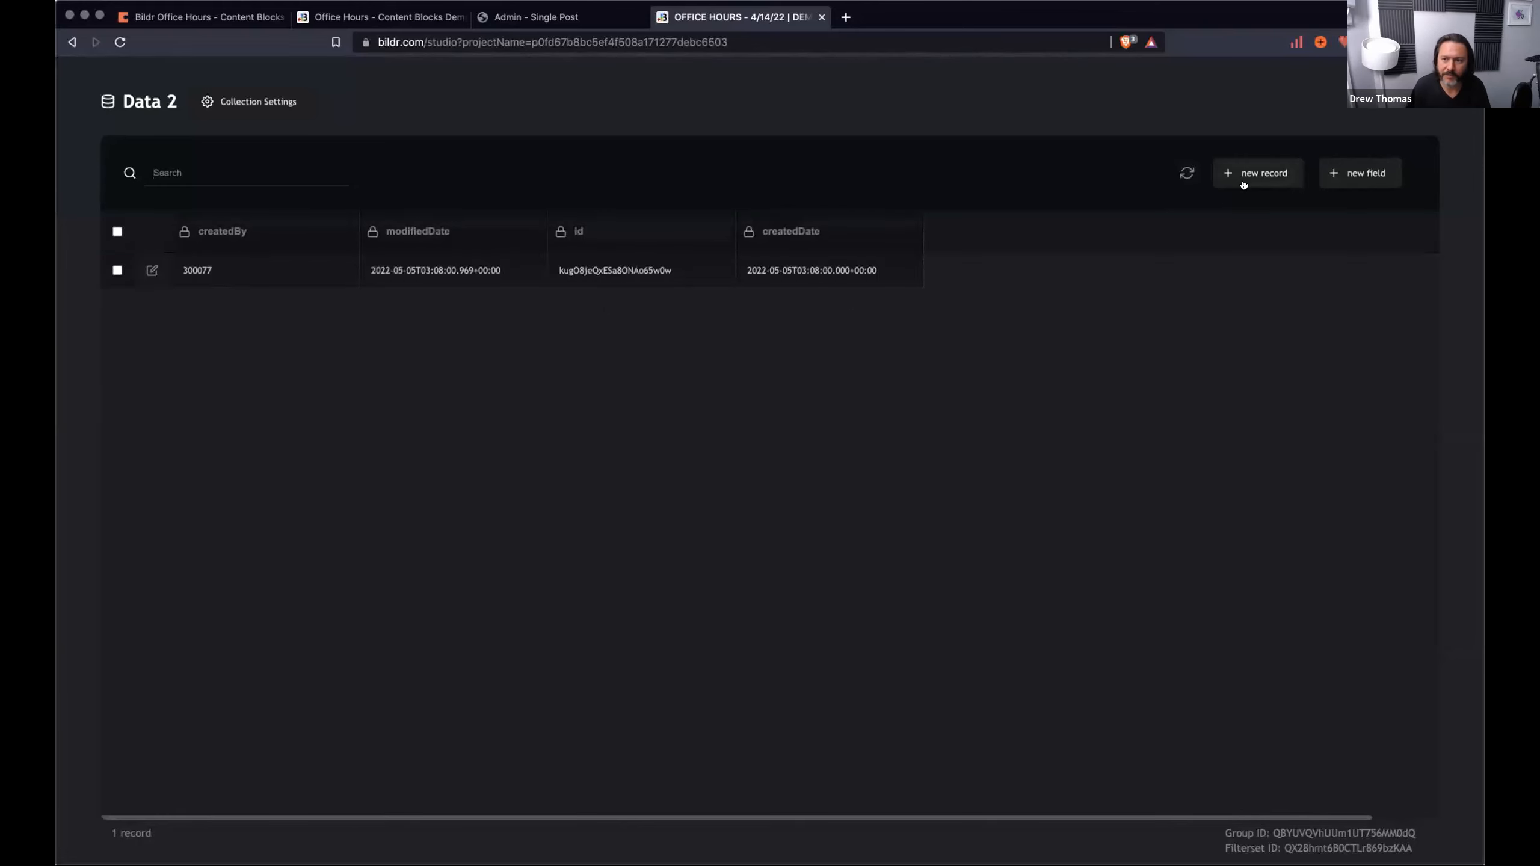
Add two single-line text fields, Name and Description, to the Data 2 collection.
click(1358, 174)
text(Name)
click(661, 508)
click(1356, 176)
text(Description)
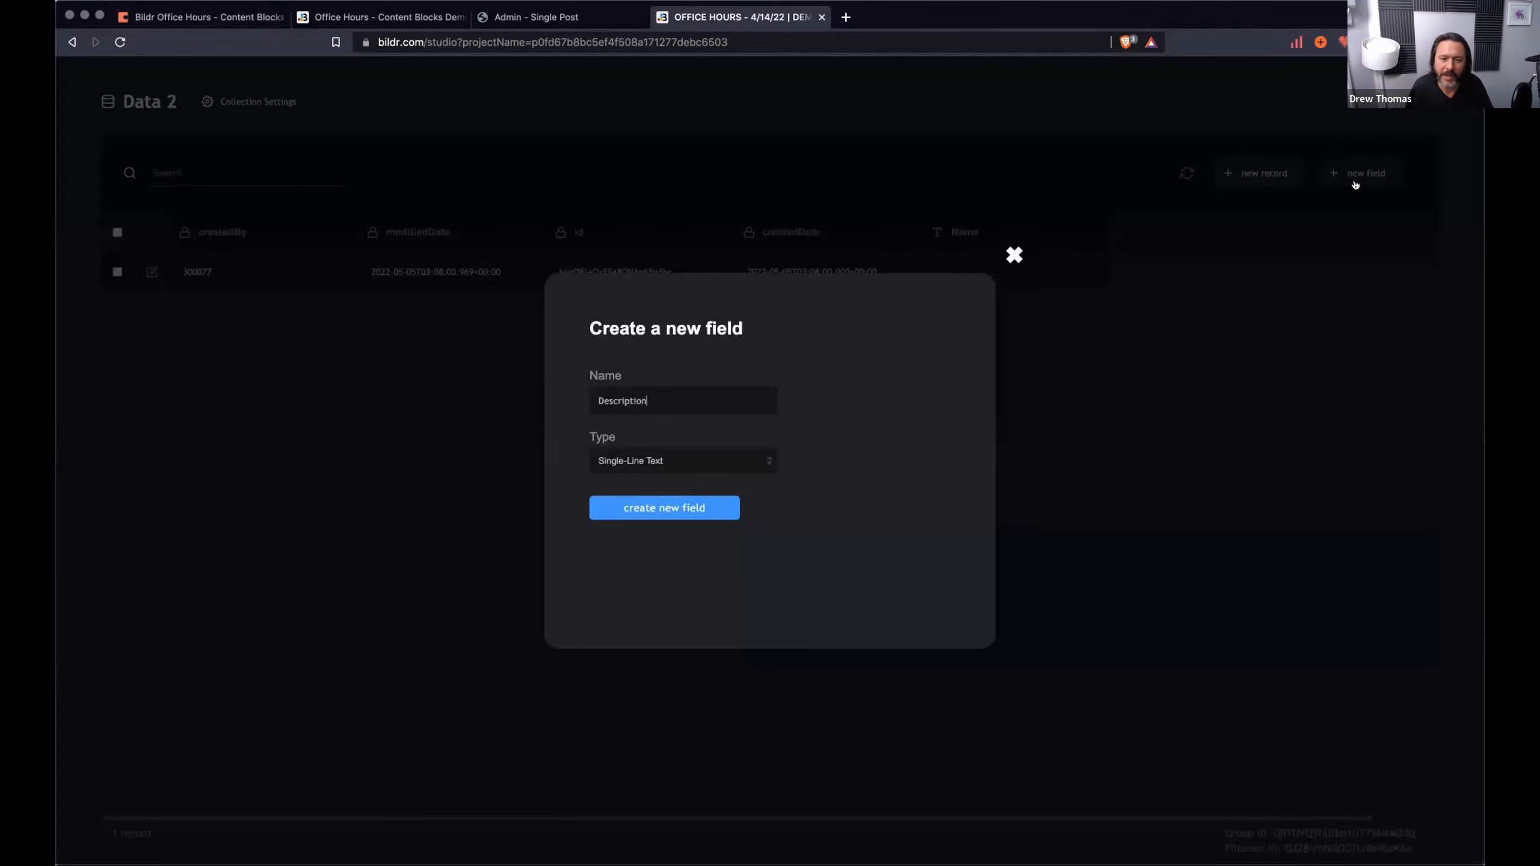
click(606, 508)
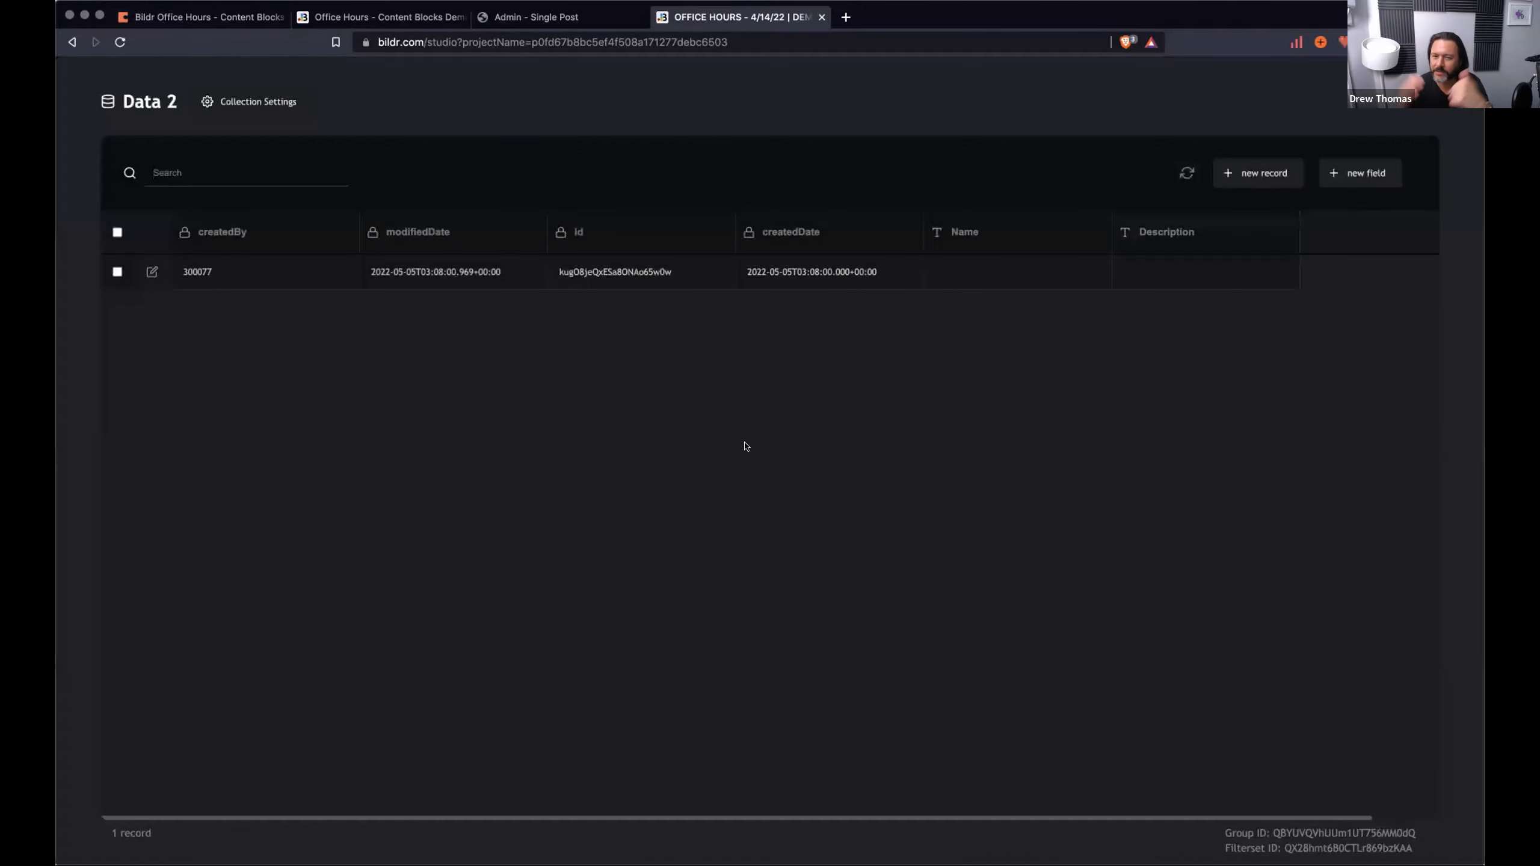
Fill the Data 2 record with name Name 1B and description asdfasdf.
click(1008, 272)
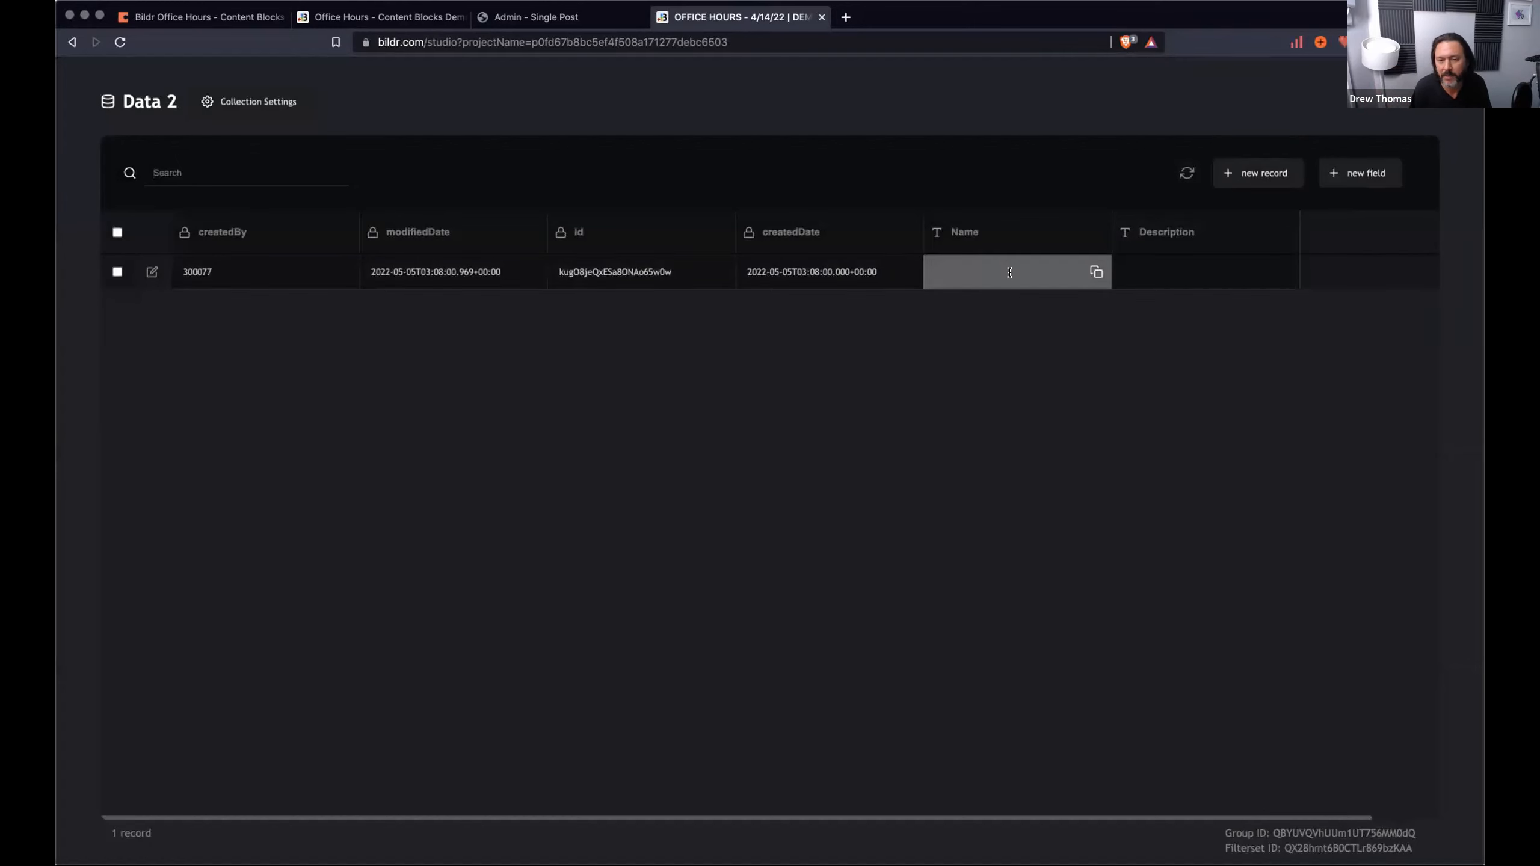
text(Name 1)
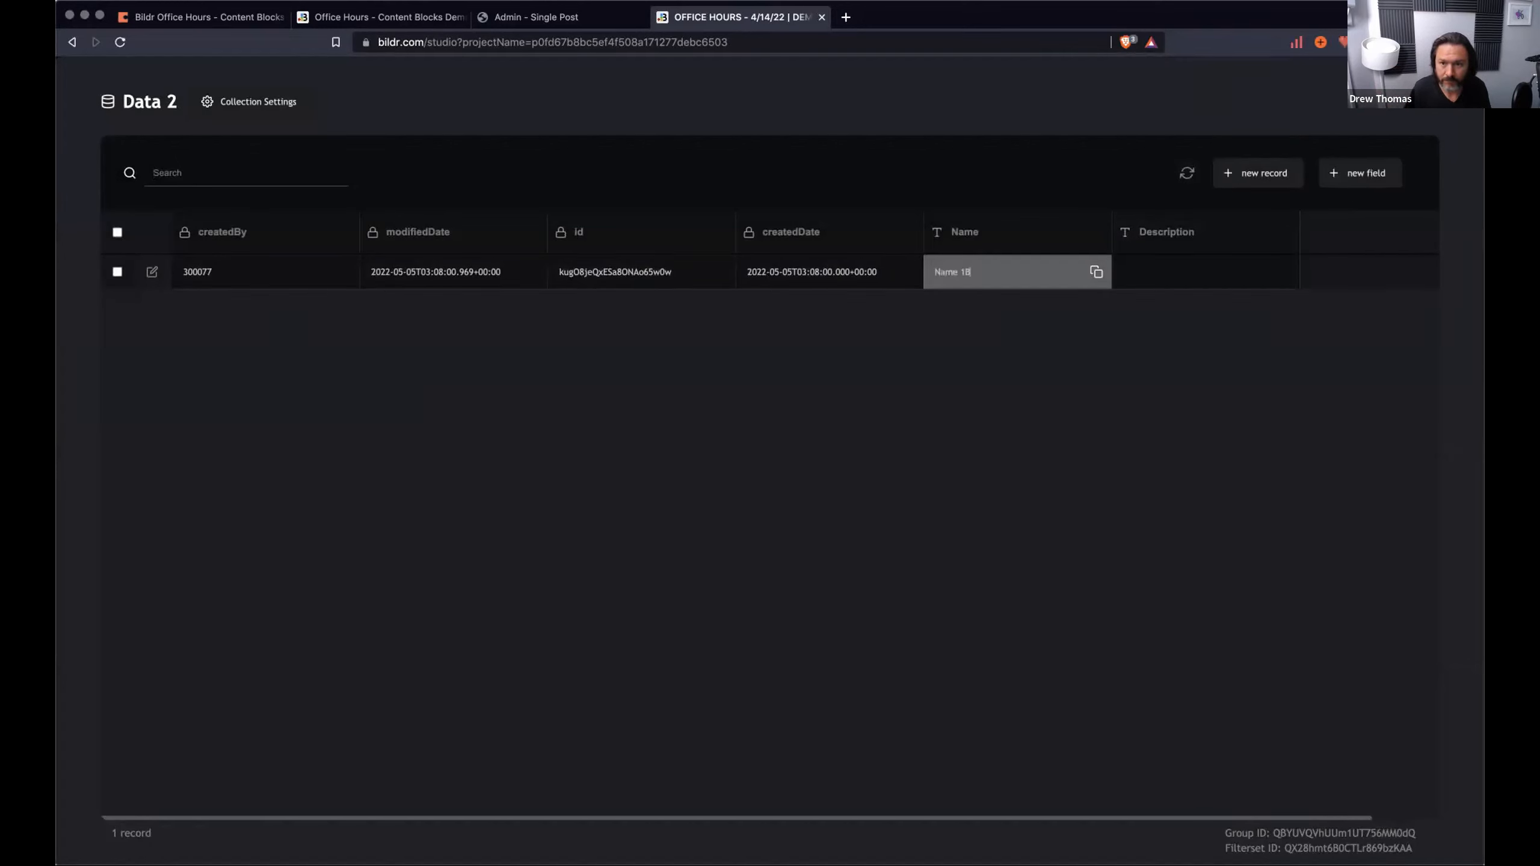
click(1203, 272)
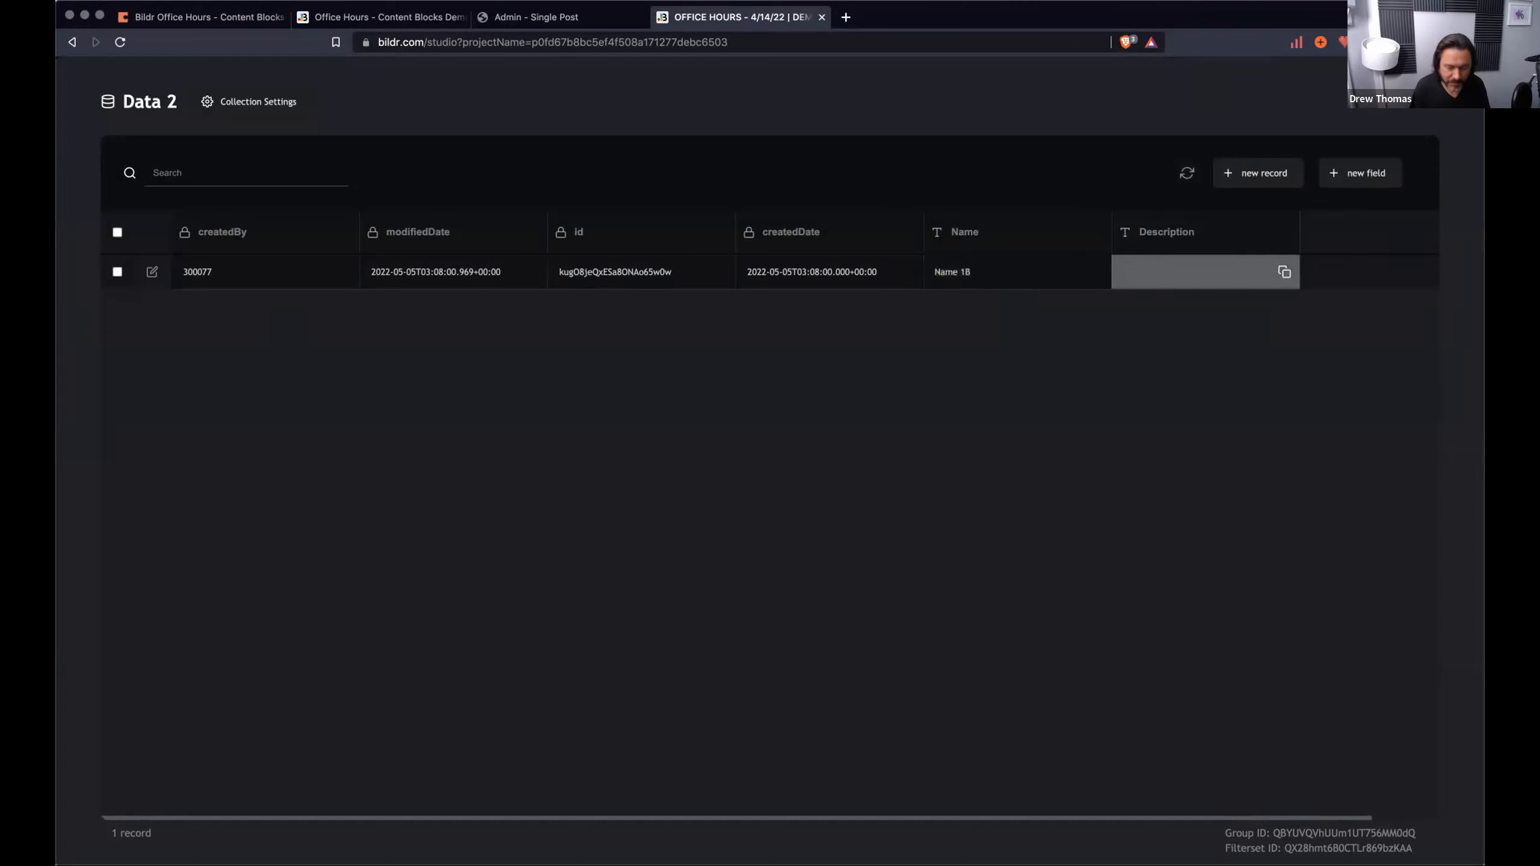
text(asdfasdf)
Add two more records to Data 2, naming the middle one Name 2B and the top one Name 3B.
click(1271, 174)
click(1244, 179)
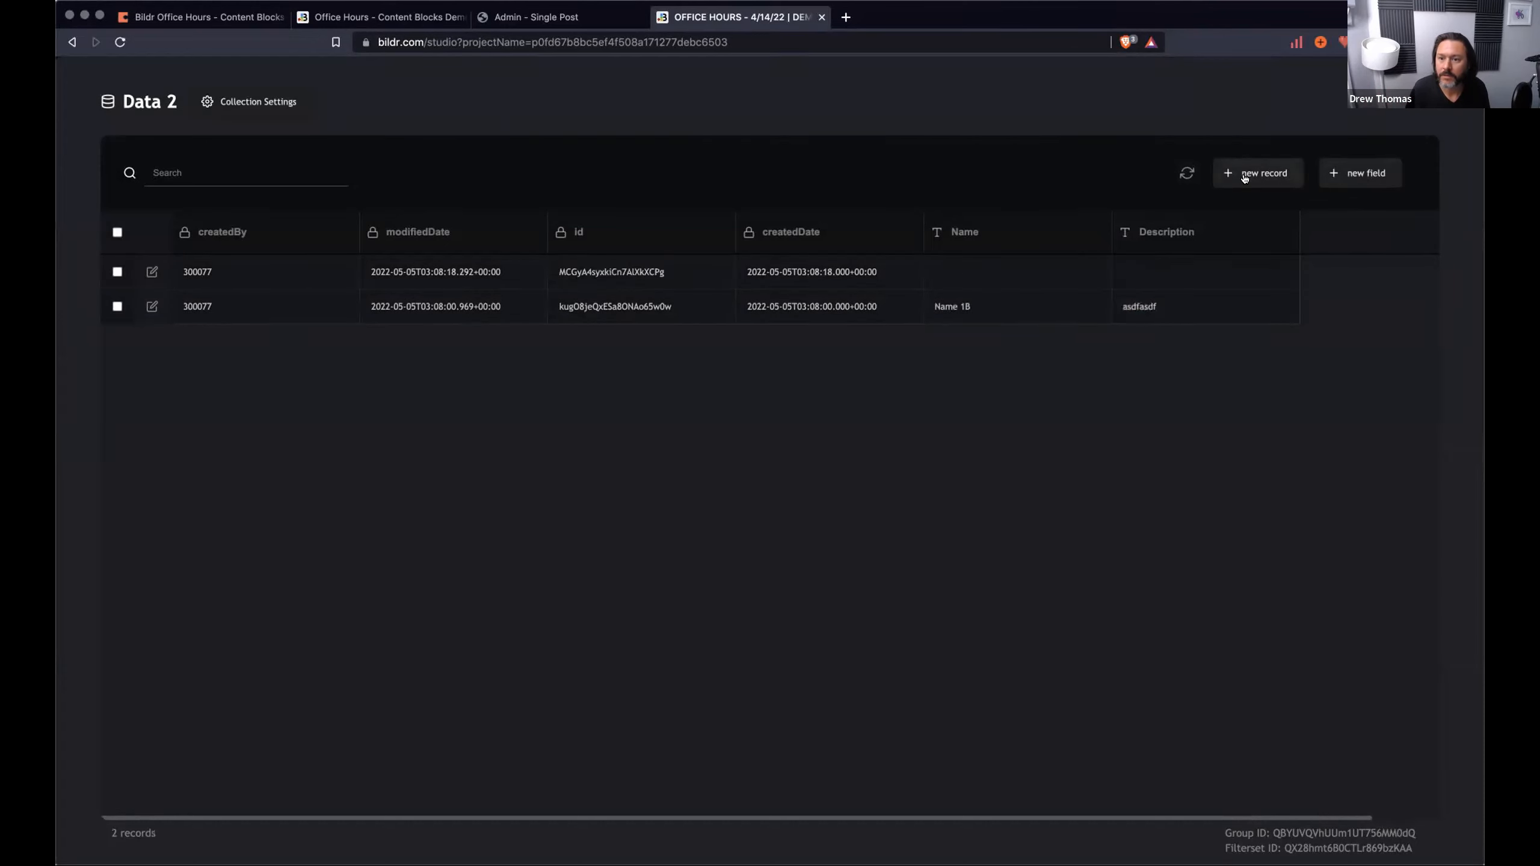
click(978, 302)
text(Name 2B)
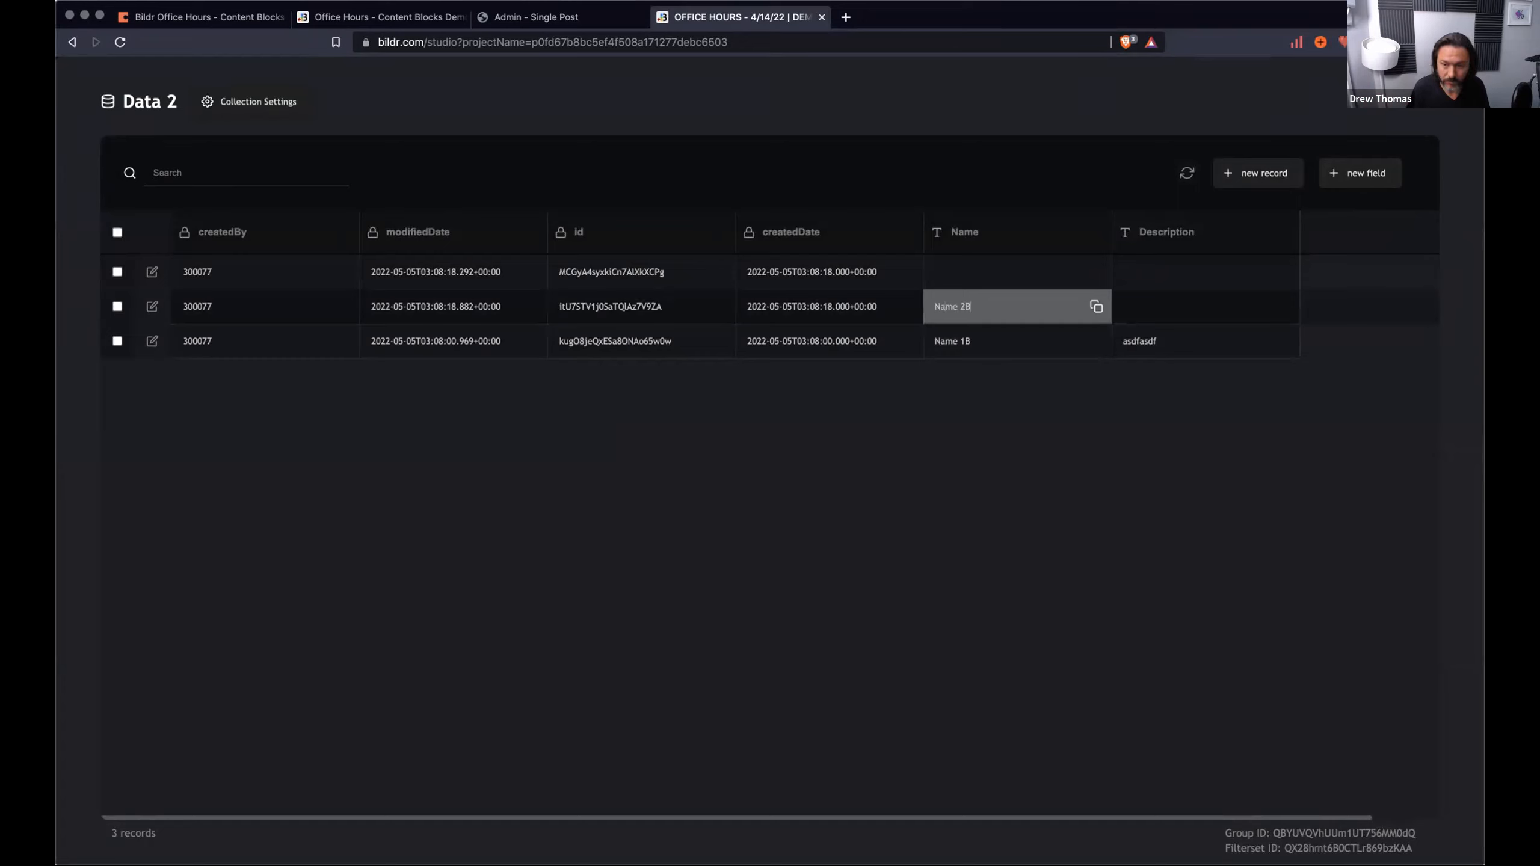
click(980, 272)
text(Nam)
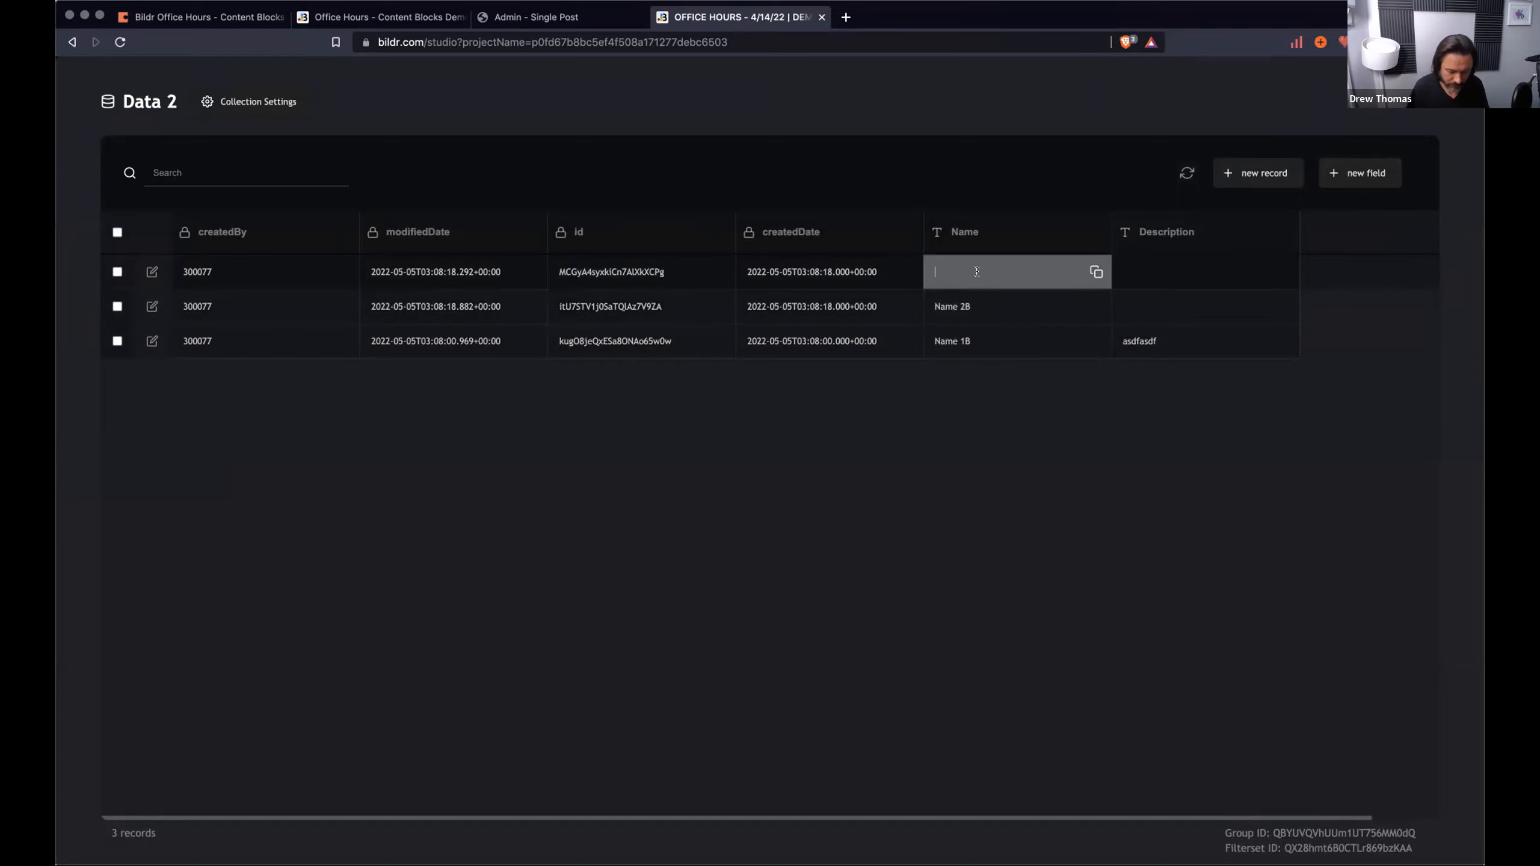
Set the descriptions to asdfasdf for Name 3B, asdfasdfasdfasdf for Name 2B and asdfasdfas asdfasdf for Name 1B.
click(1145, 274)
text(asdfasdf)
click(1164, 305)
text(asdfasdfasdfasdf)
click(1188, 335)
text(as asdfasdf)
click(1143, 458)
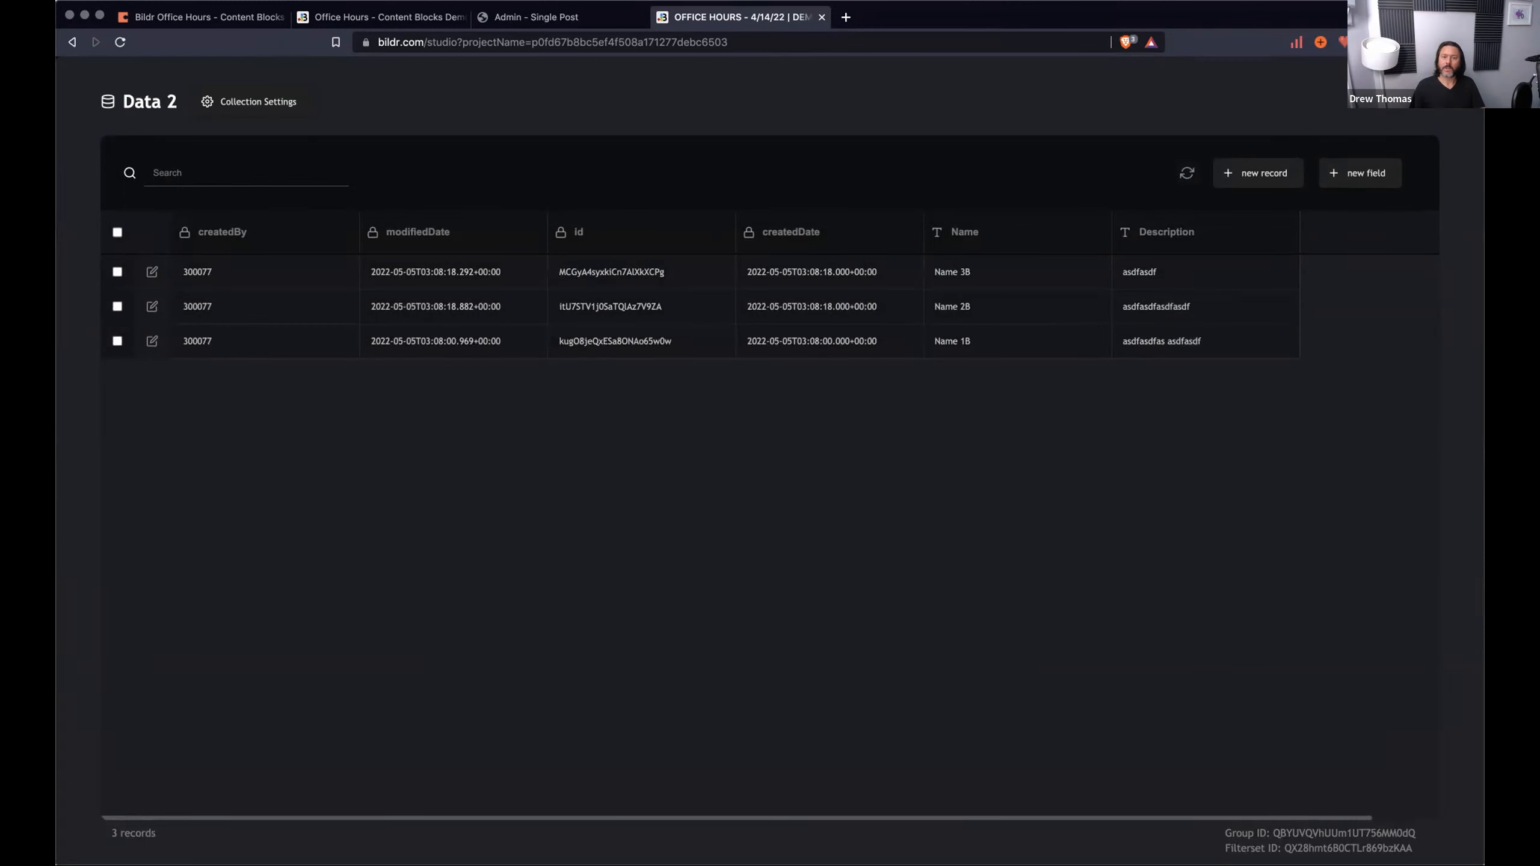
Close the Data 2 collection and place a Grid List element on the new page.
click(1425, 100)
click(703, 108)
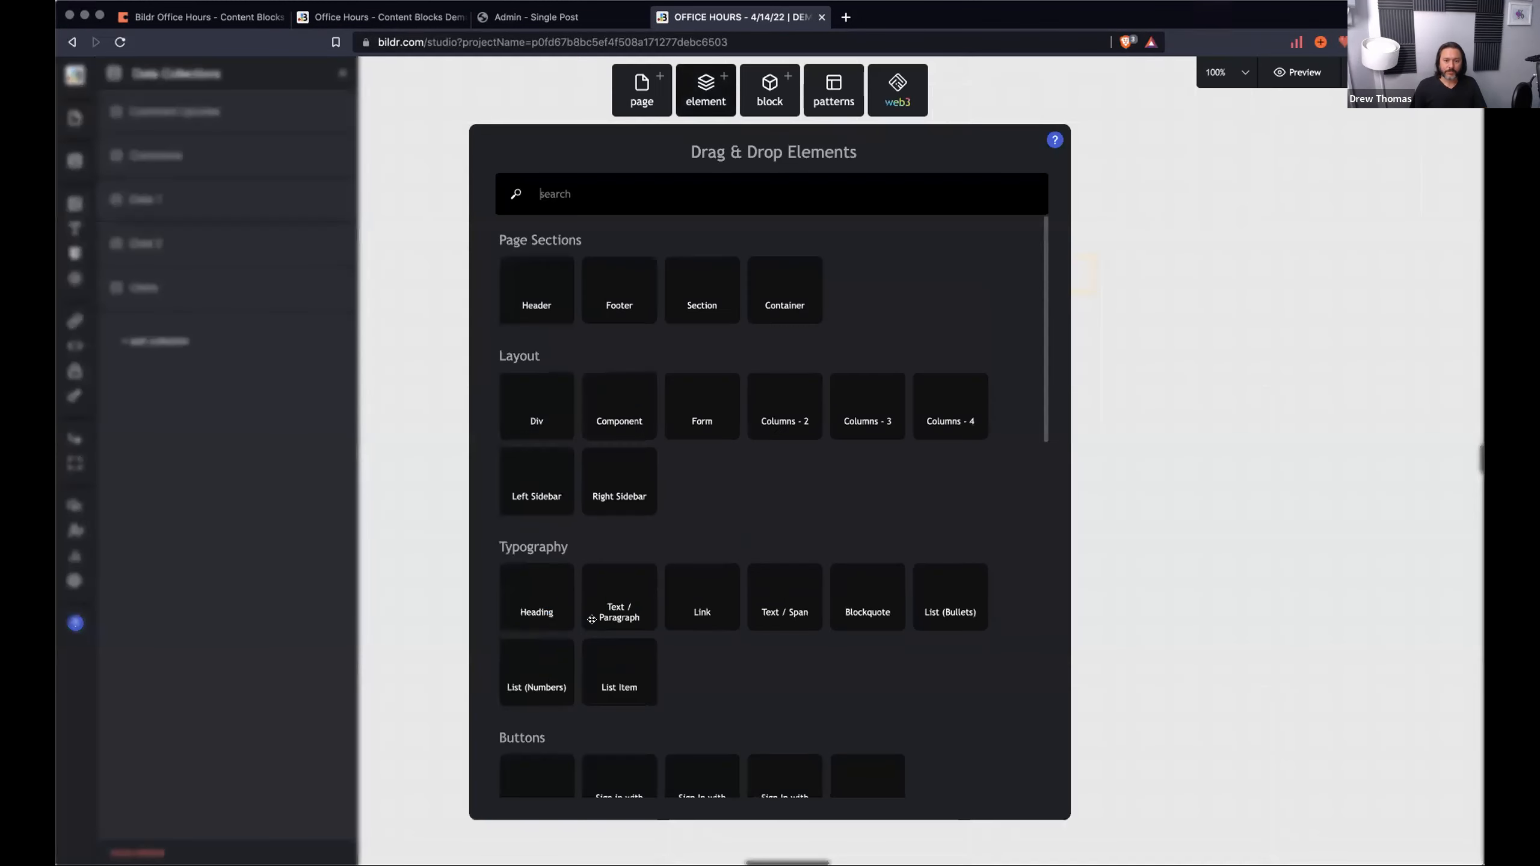
text(grid)
drag(538, 284, 609, 267)
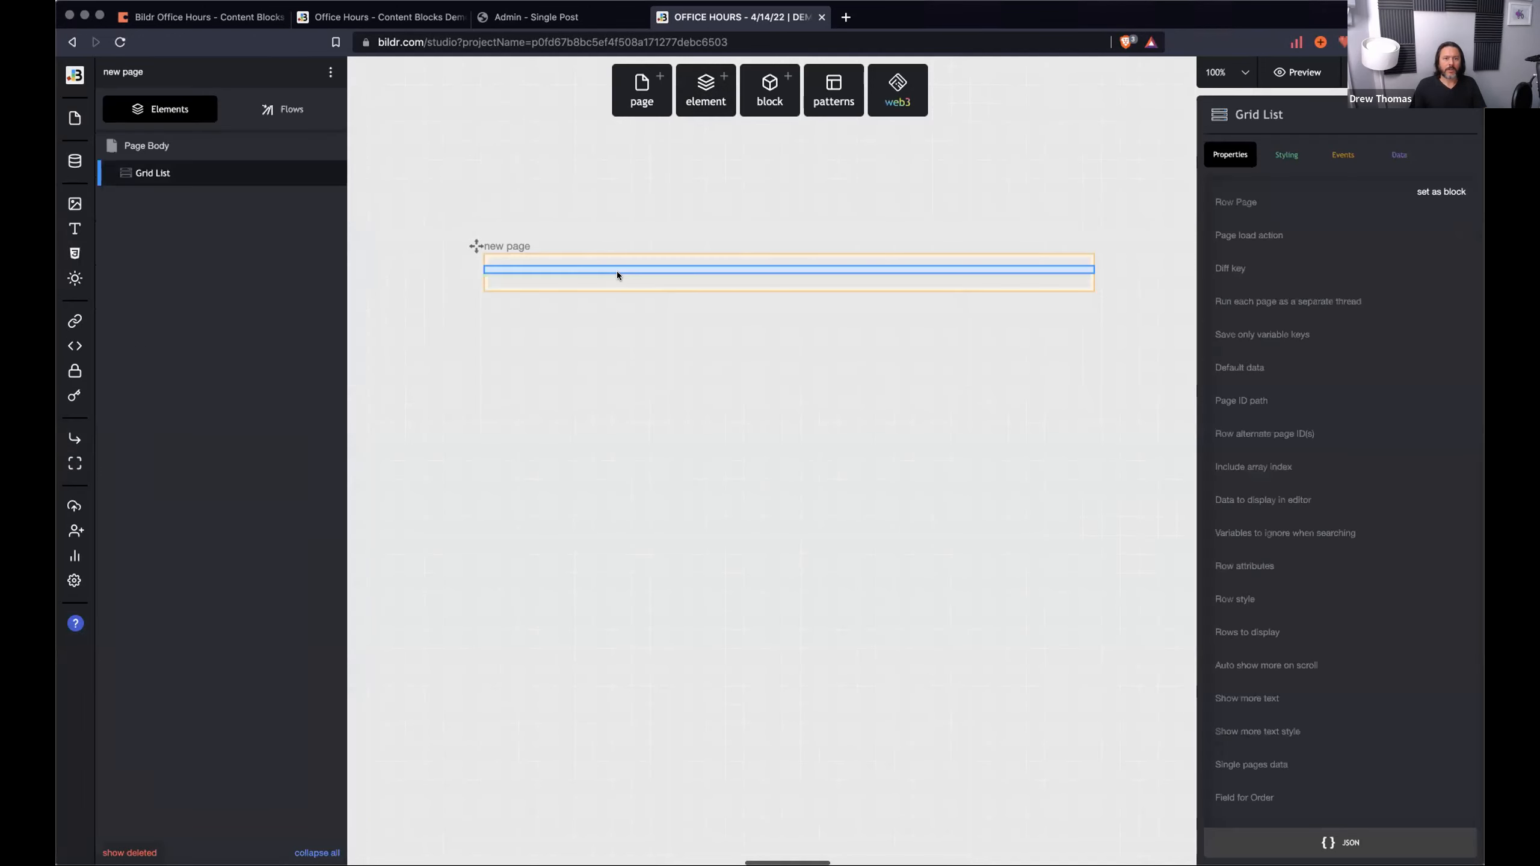
Add a second page to the right of the existing one and place a Heading element on it.
click(642, 90)
drag(563, 302, 1123, 252)
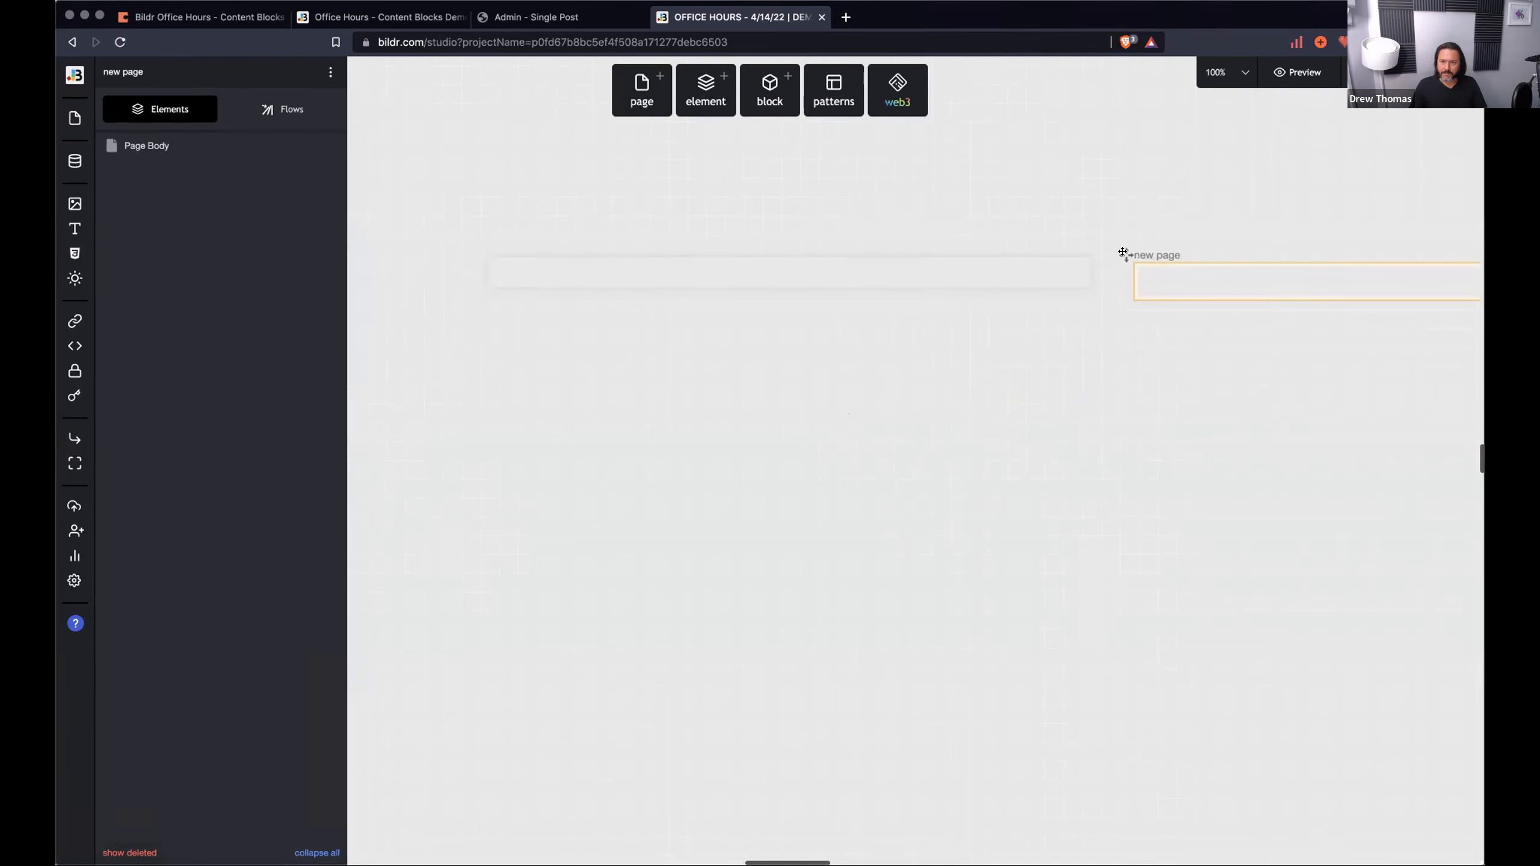
click(708, 100)
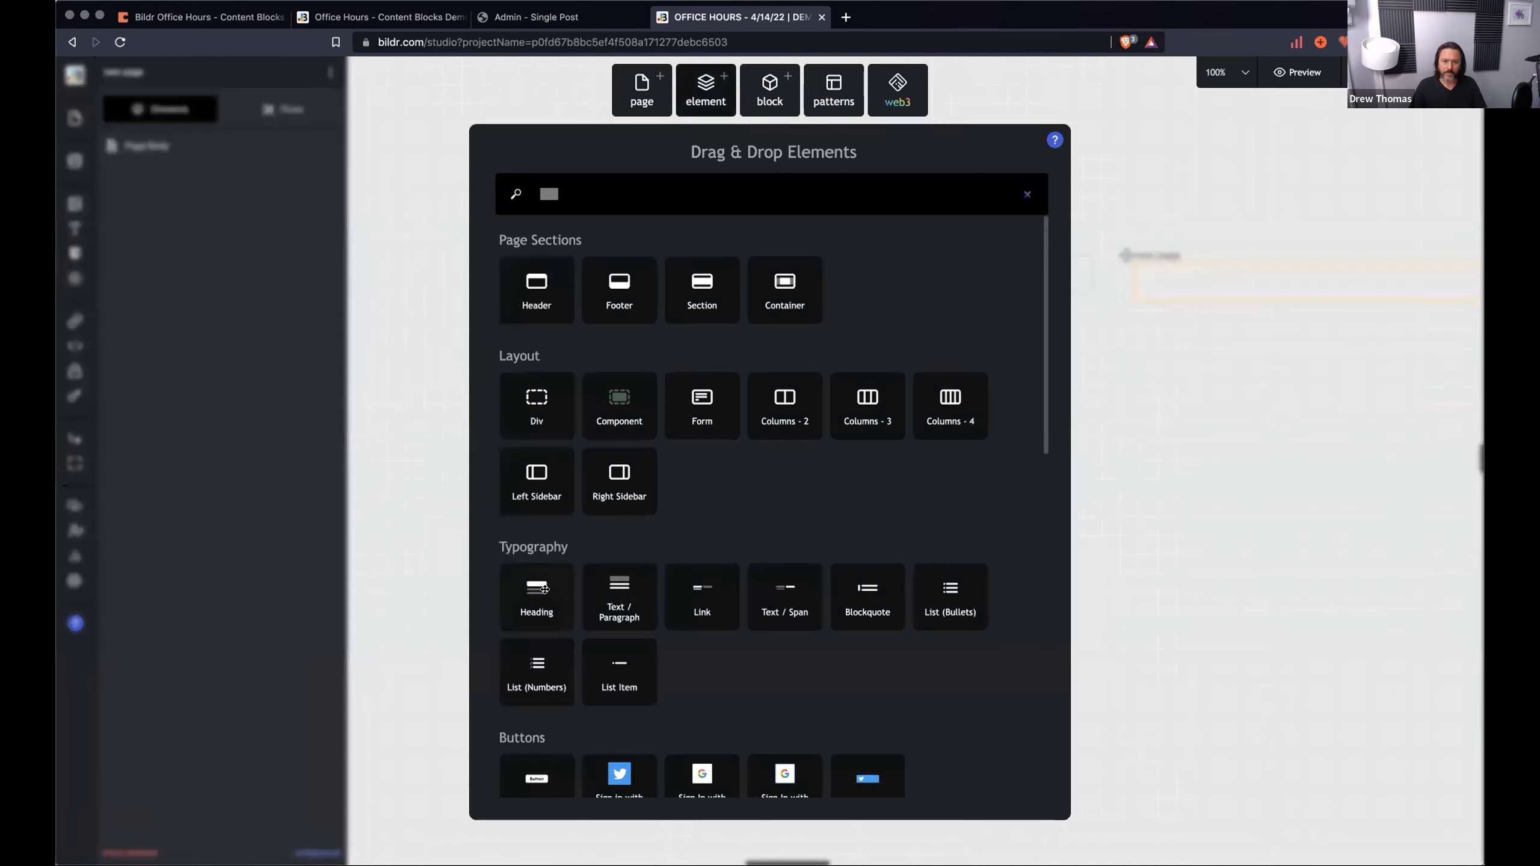
drag(543, 587, 1203, 279)
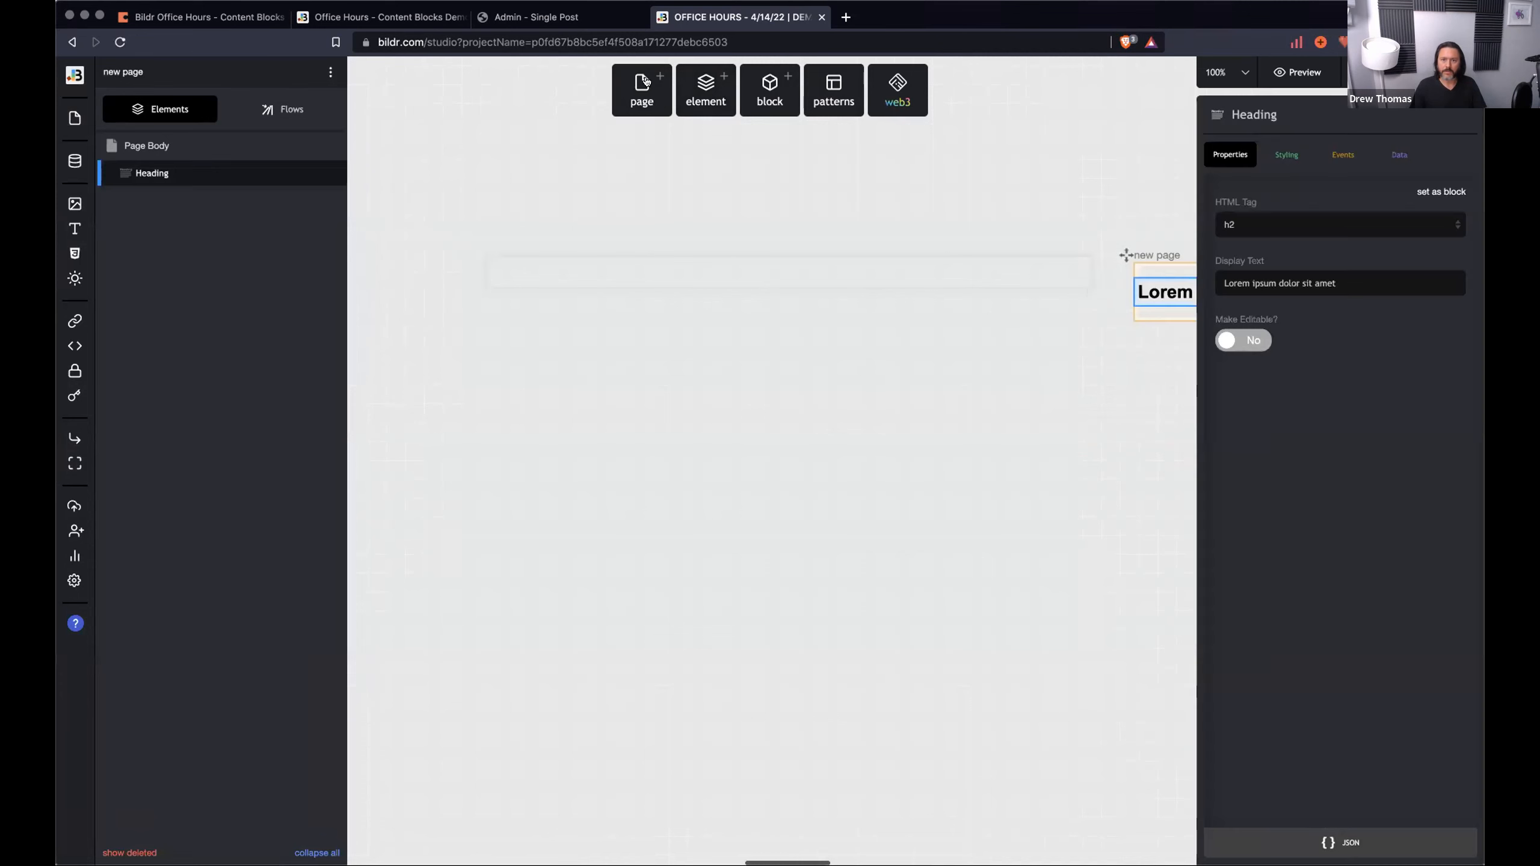
click(608, 275)
click(141, 172)
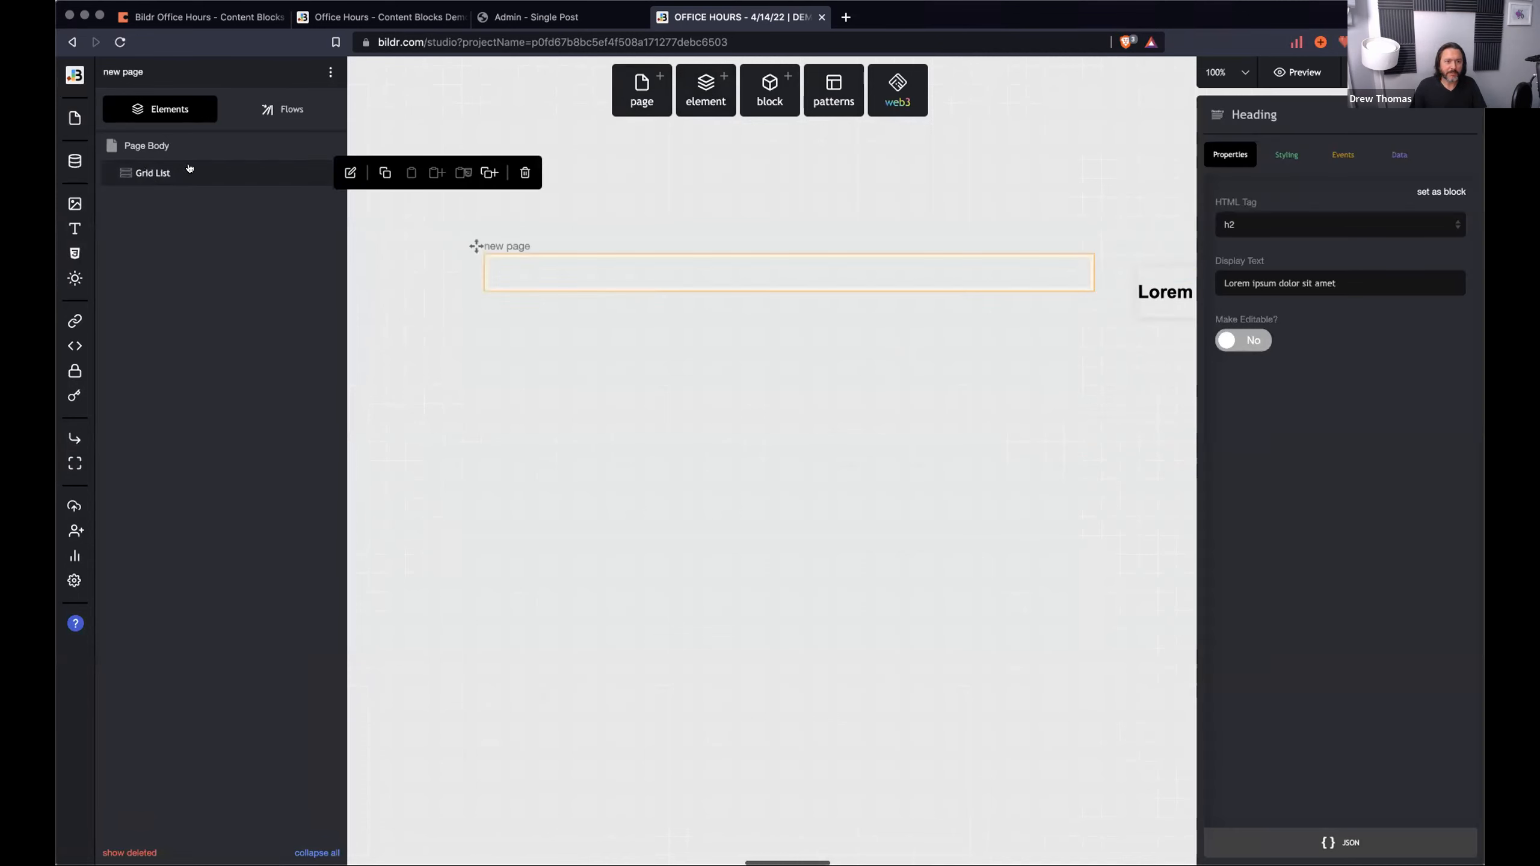
click(1260, 218)
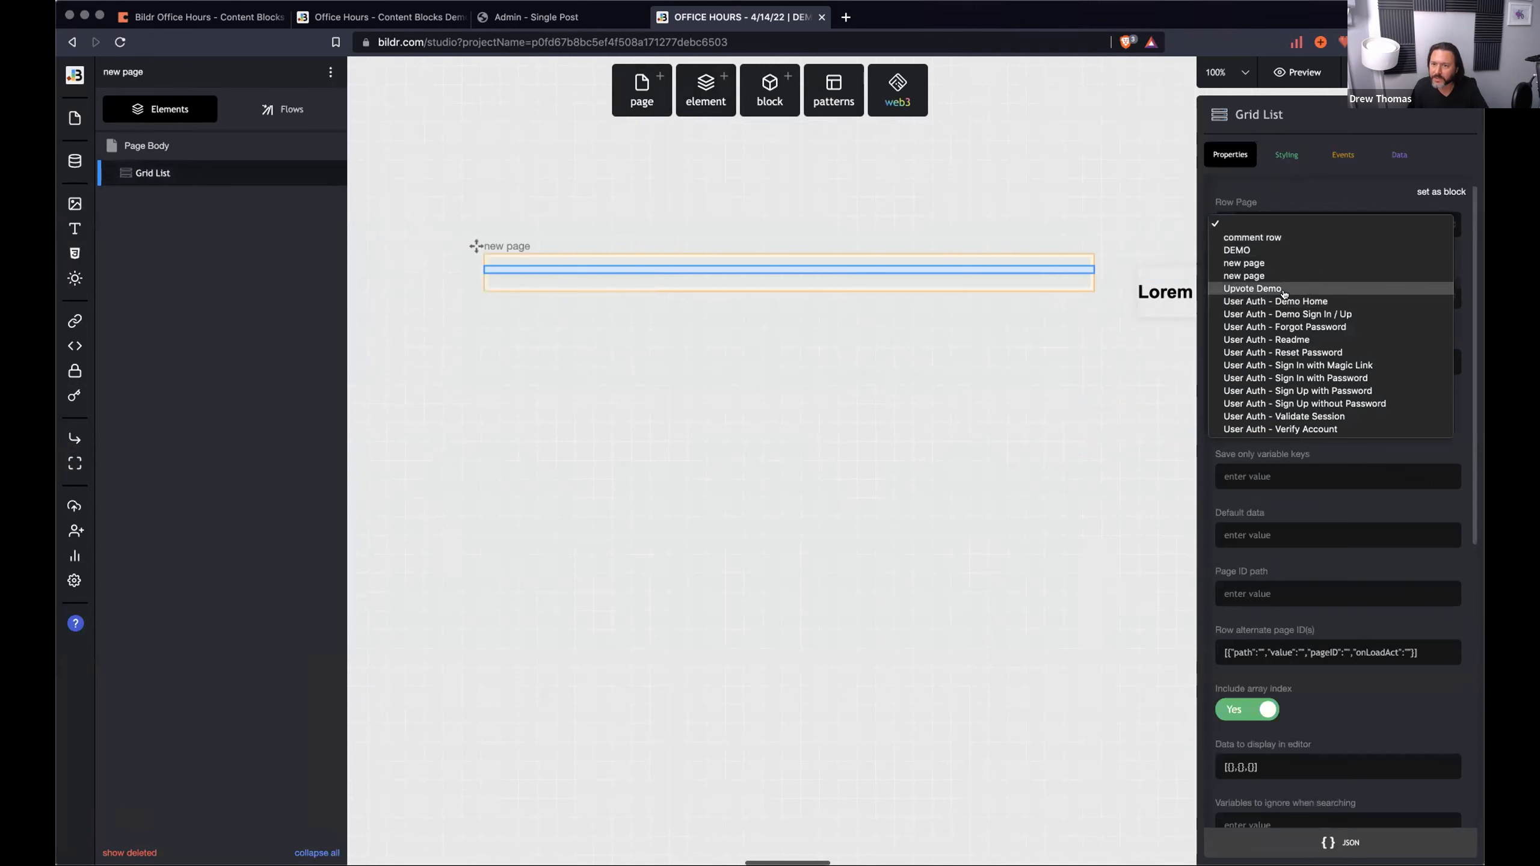
click(1107, 232)
Rename the page containing the heading to Row page.
click(1147, 254)
text(Ro)
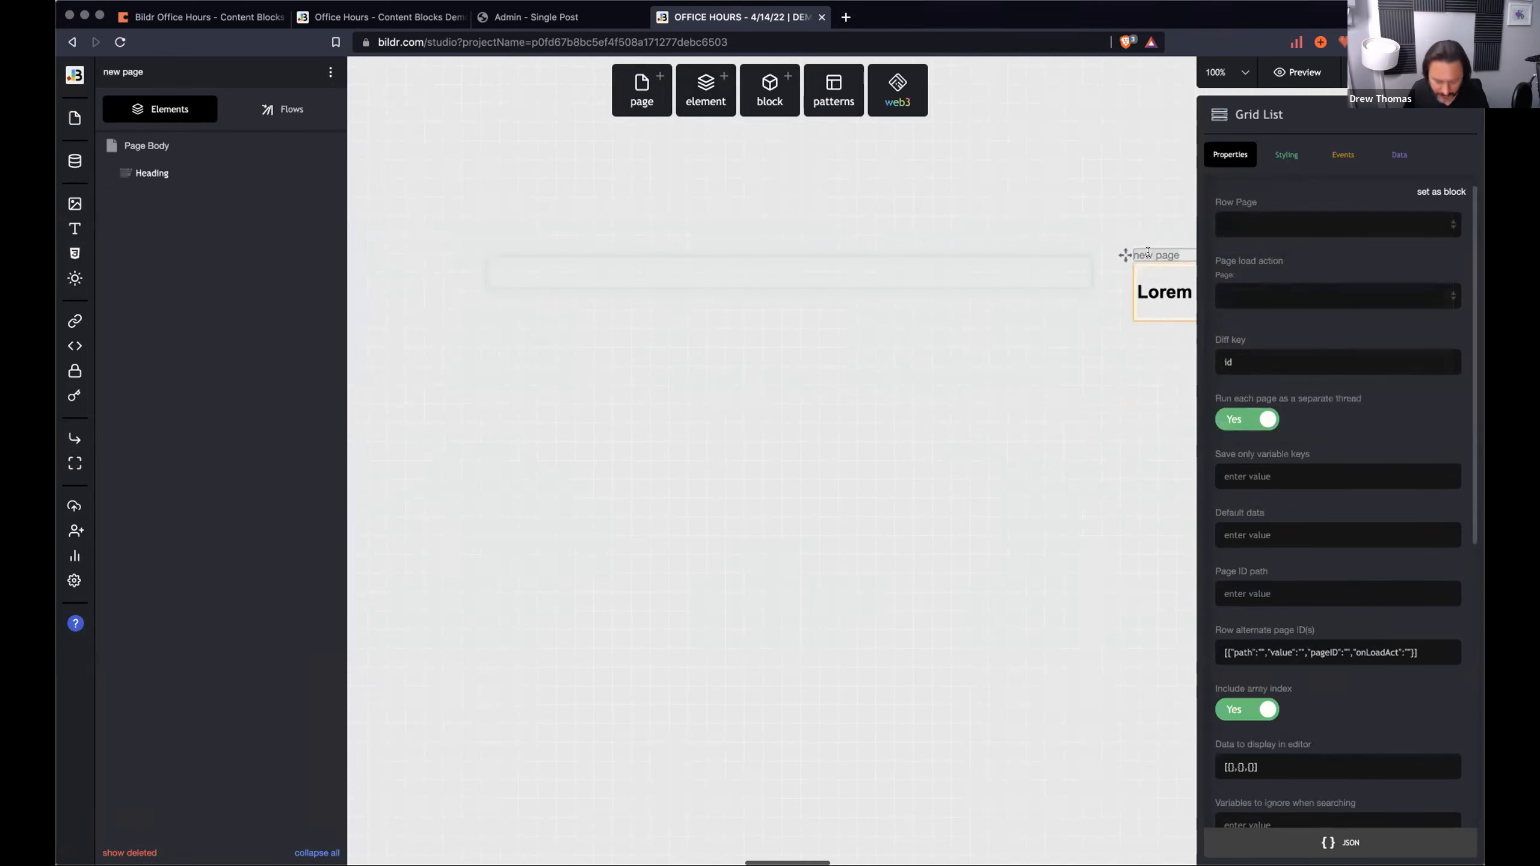
text(w page)
click(720, 220)
Set the Row Page of the new page's Grid List to Row page.
click(686, 261)
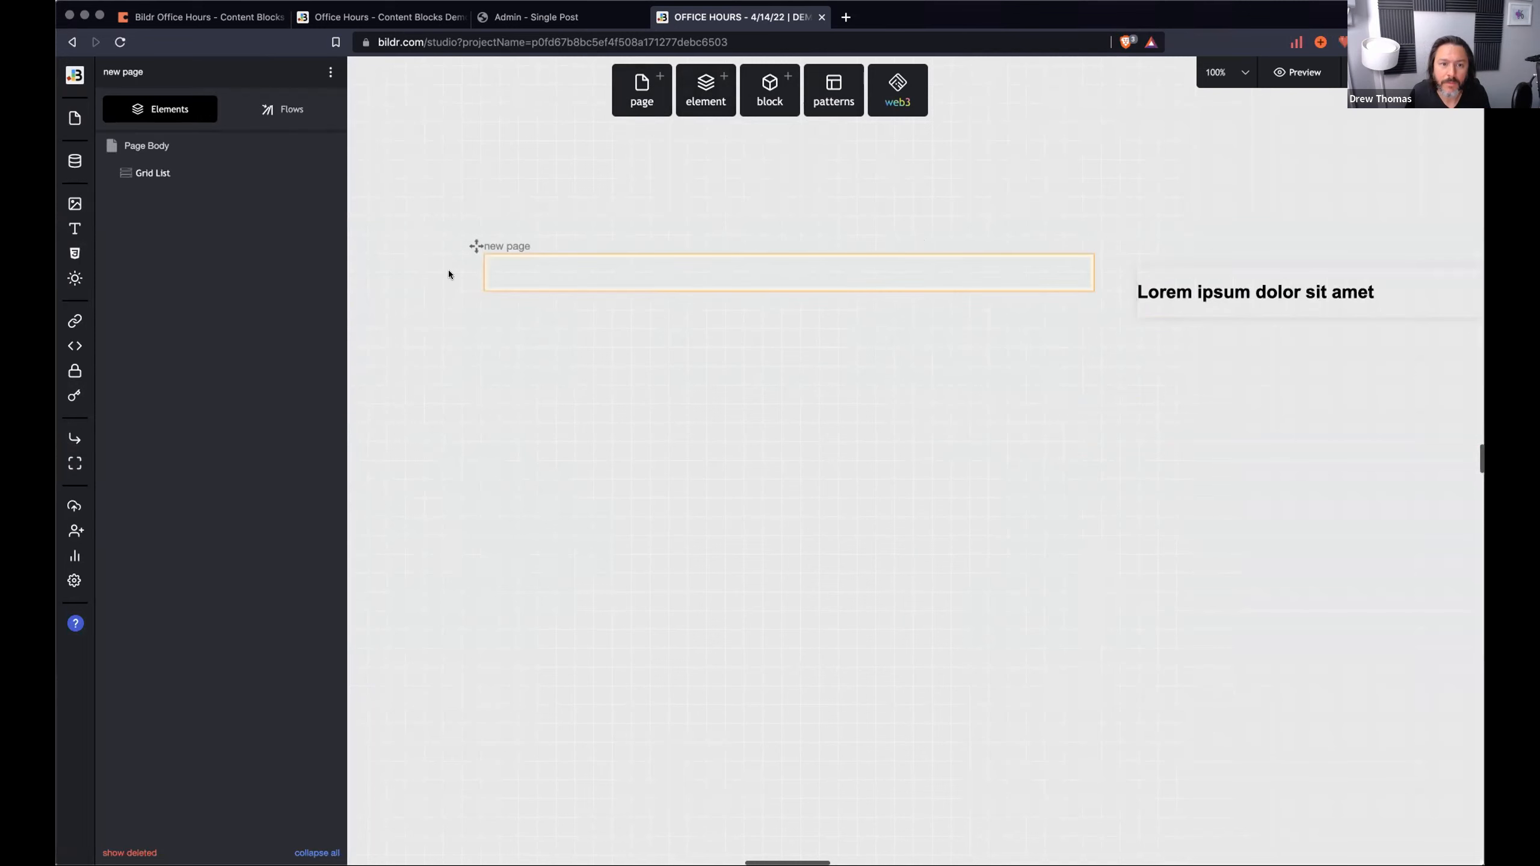
click(172, 177)
click(1302, 225)
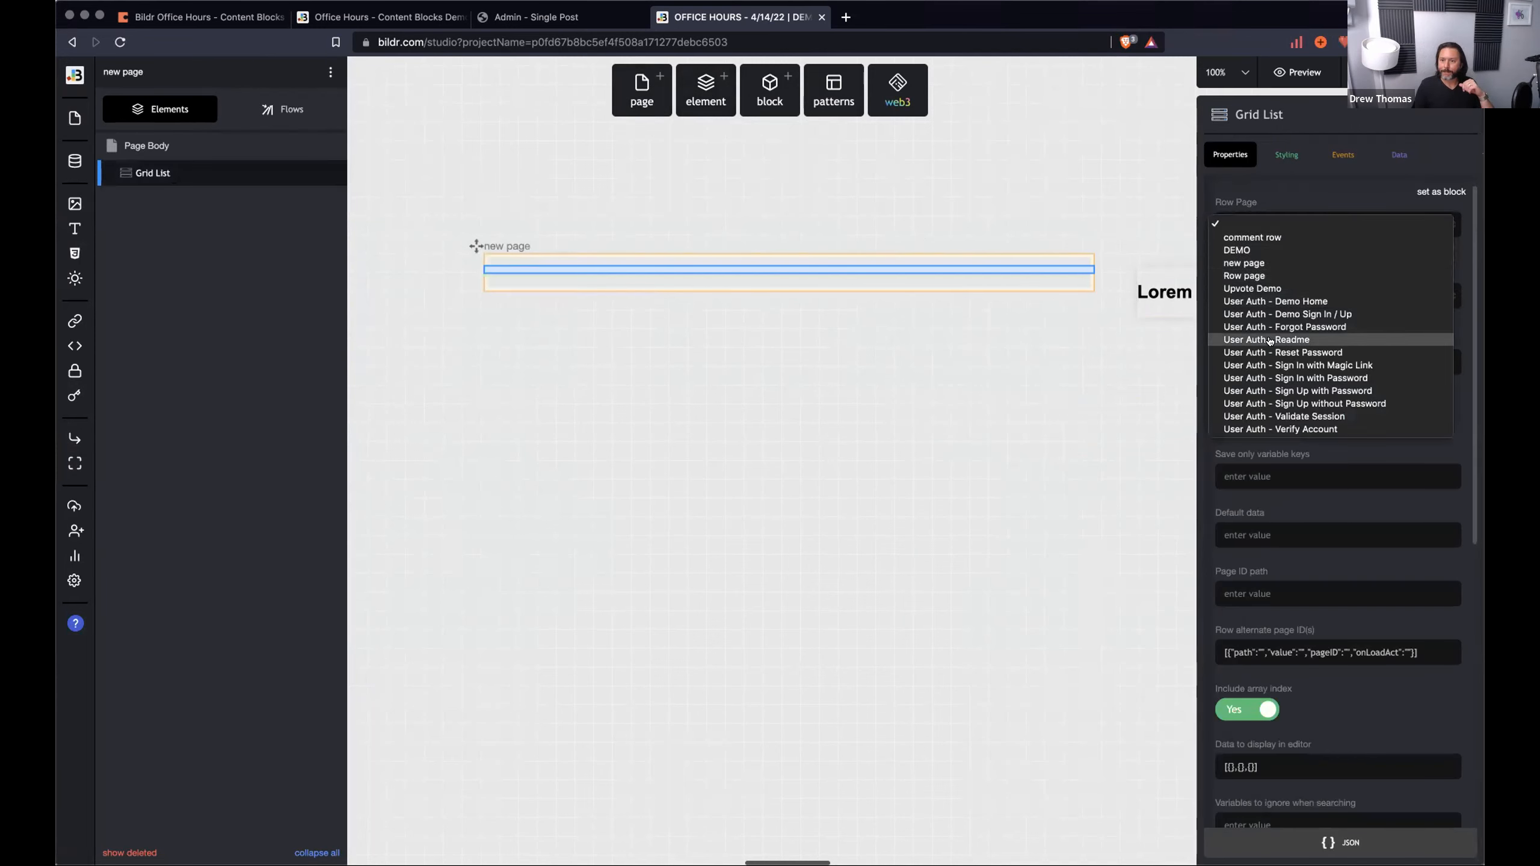
click(1244, 276)
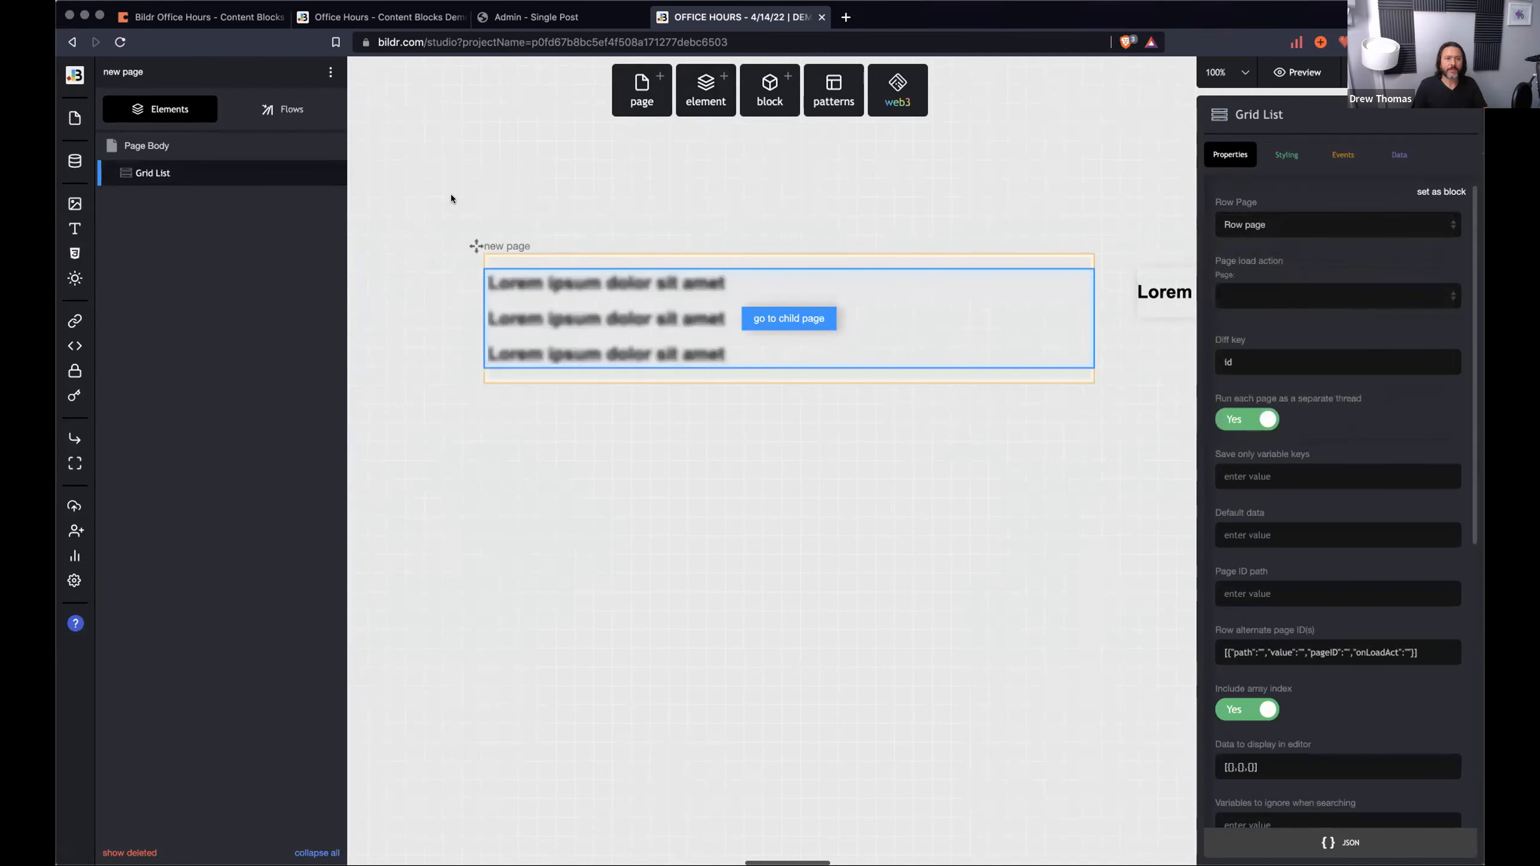
click(451, 198)
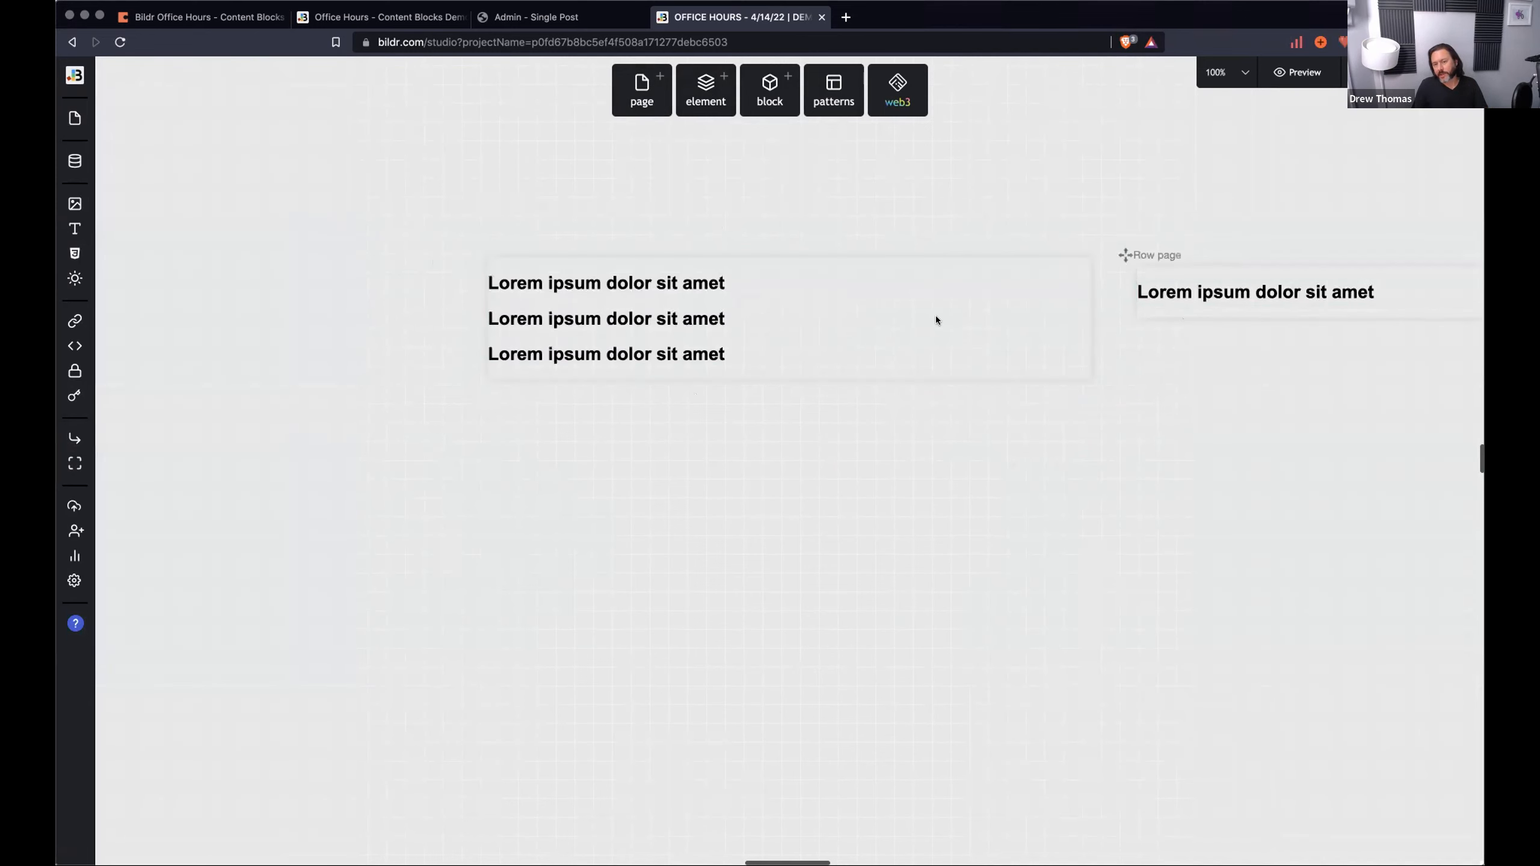
Rename the page containing the Grid List to Merge Demo.
click(524, 303)
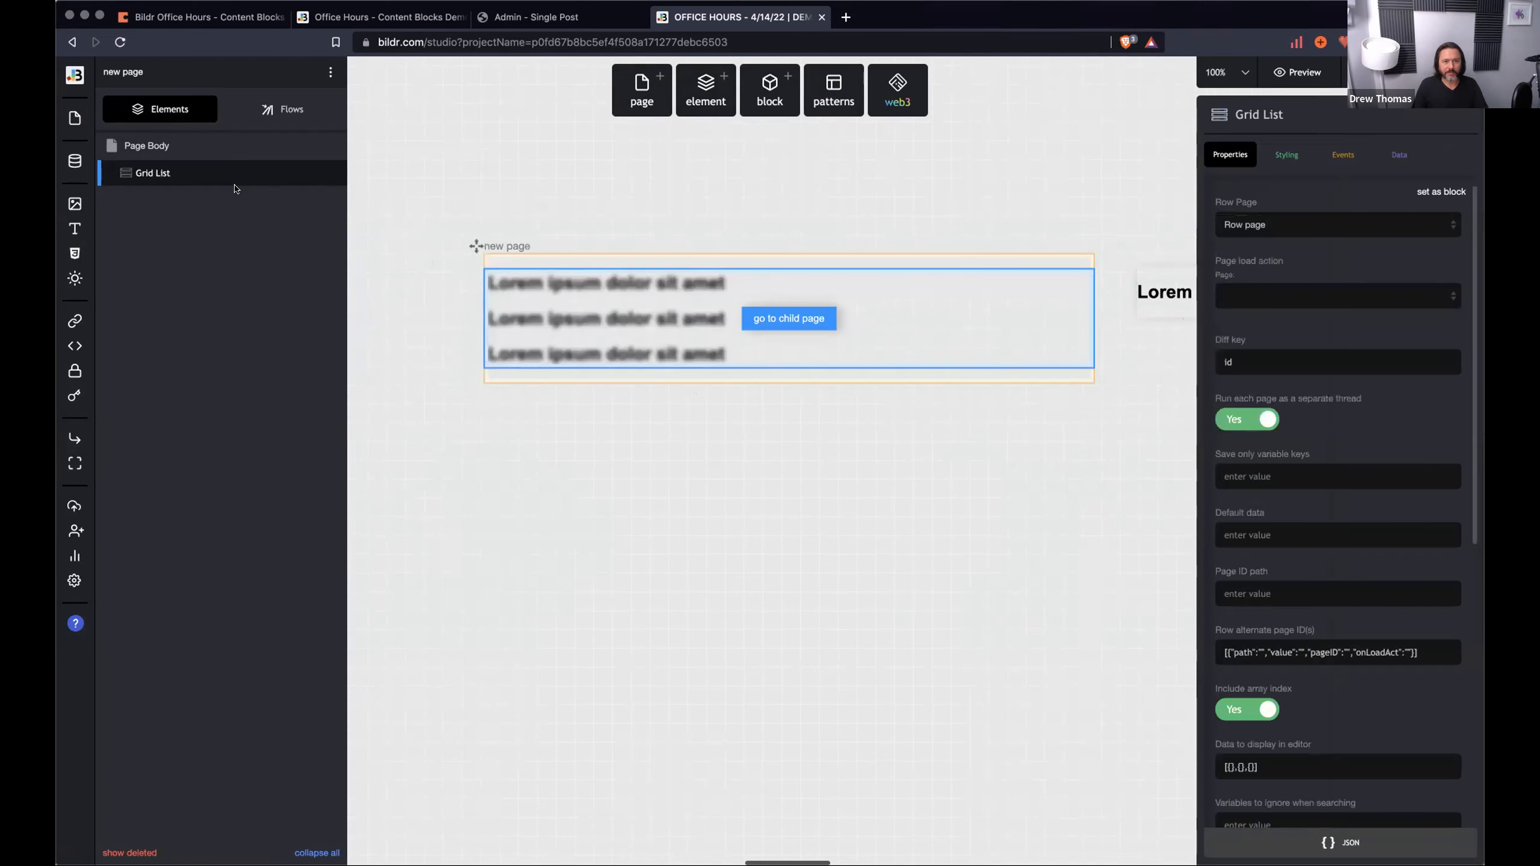
triple_click(505, 244)
text(/)
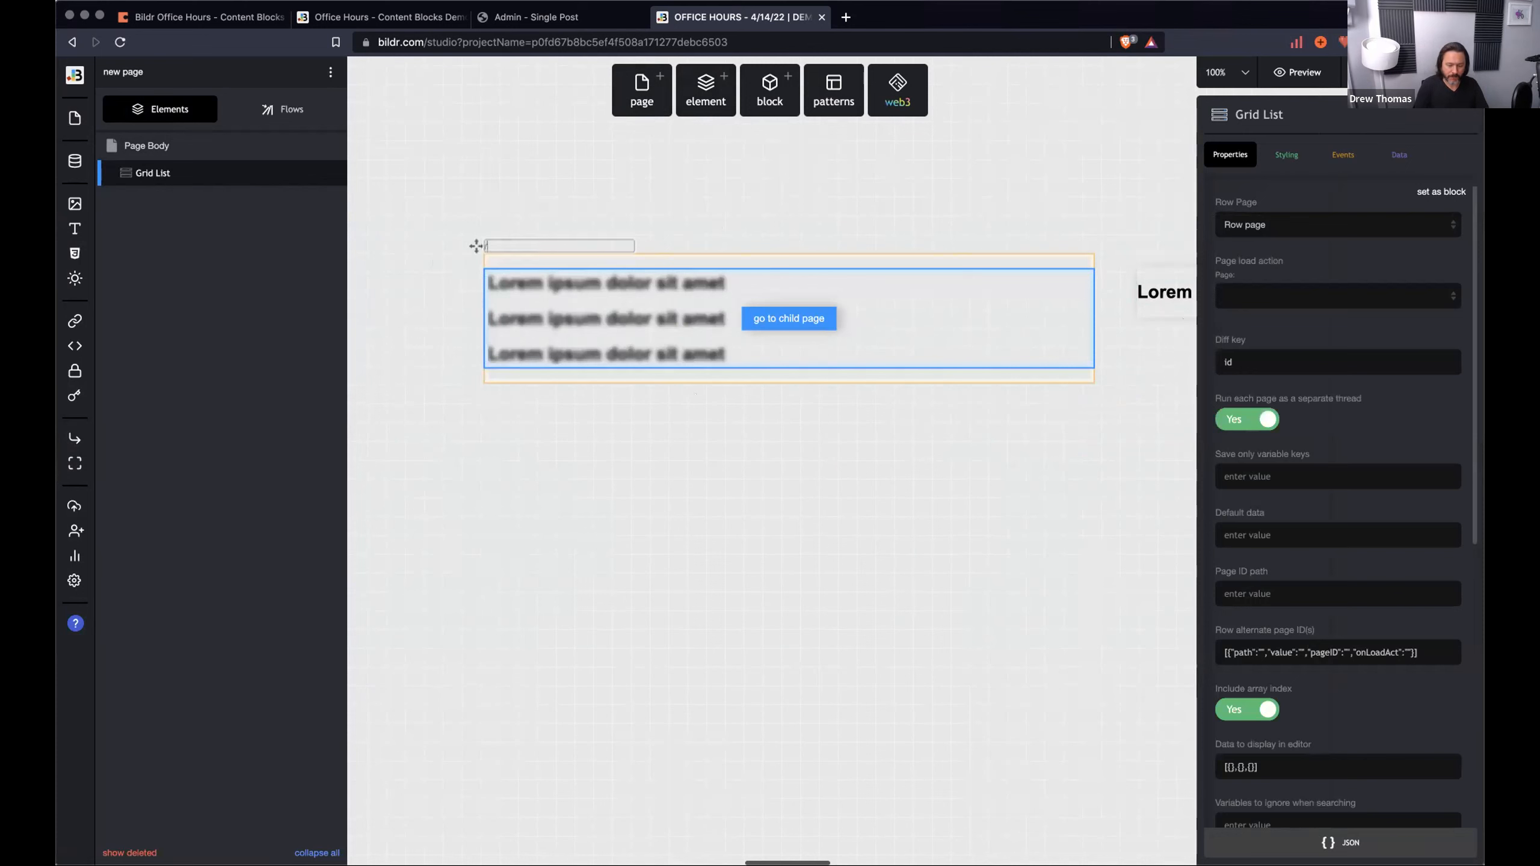
text(Merge Demo)
key(Return)
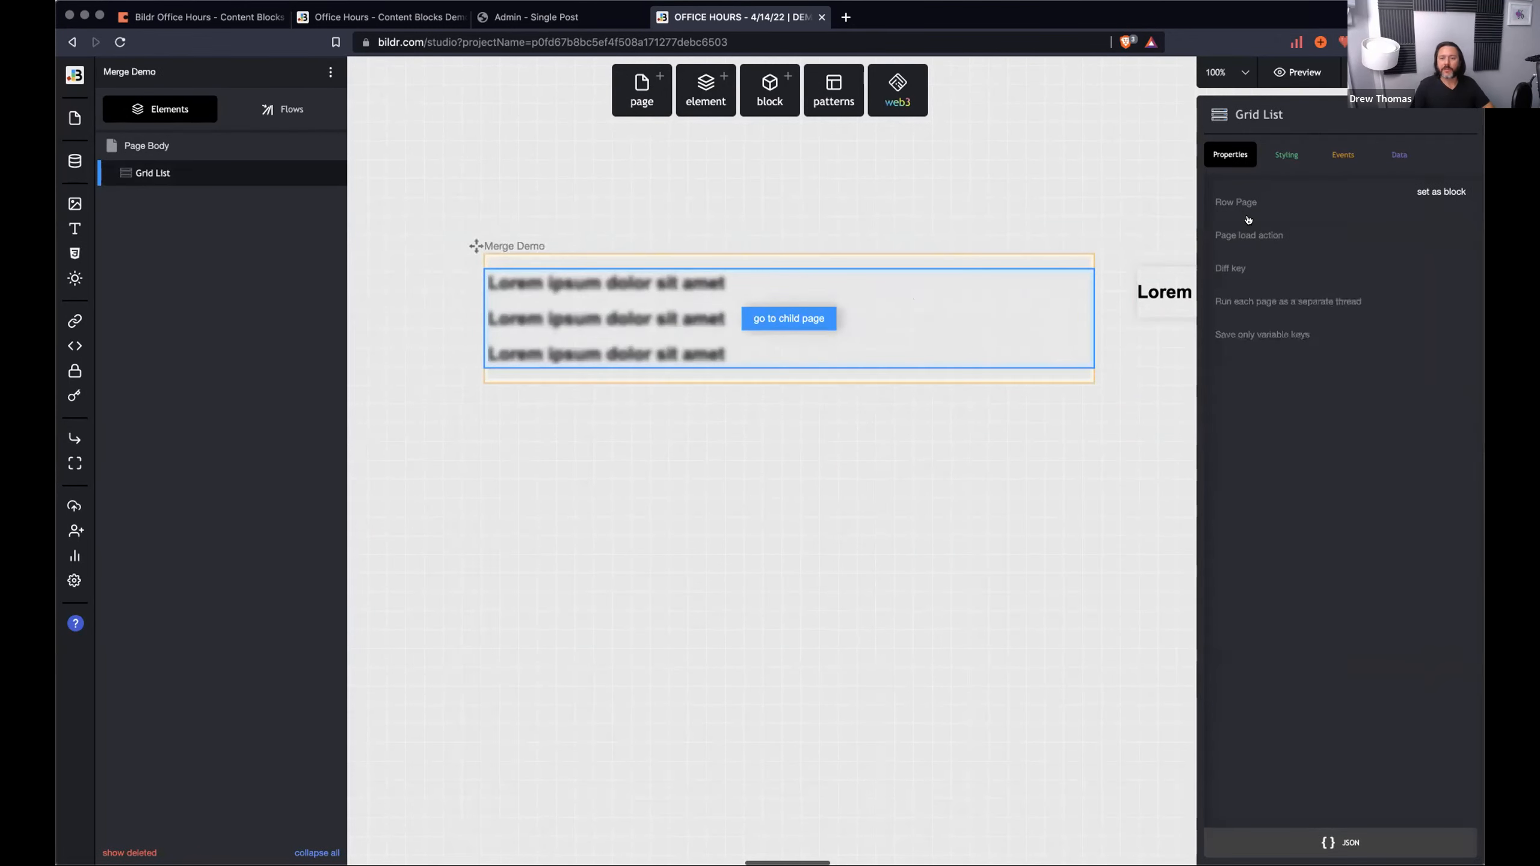
Bind the Grid List's data as a collection list to the Data 1 collection with all fields.
click(1395, 155)
click(1412, 200)
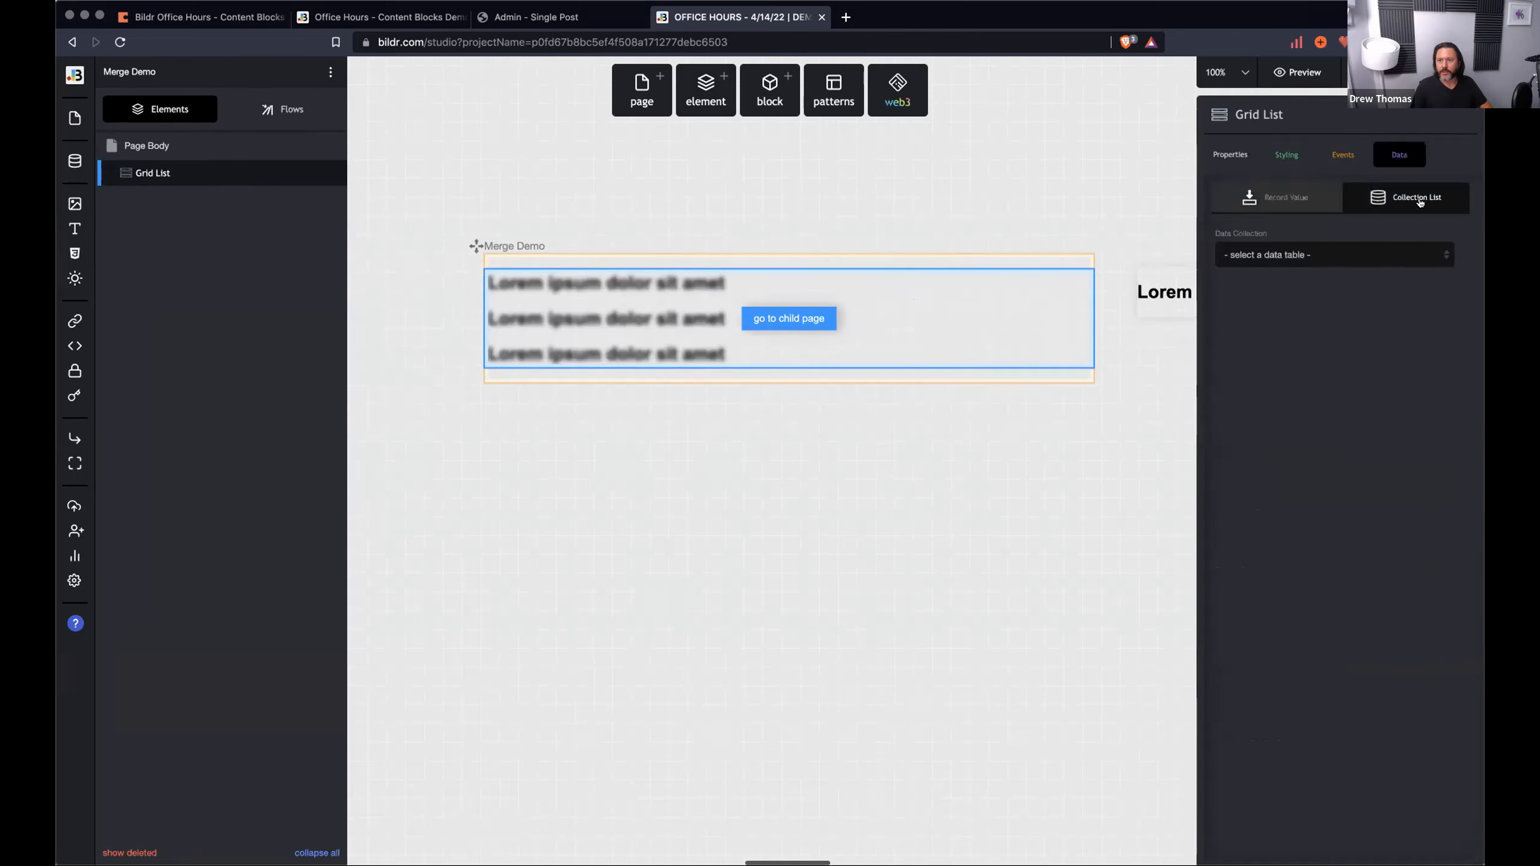
click(1321, 256)
click(1272, 305)
click(1273, 316)
click(1275, 314)
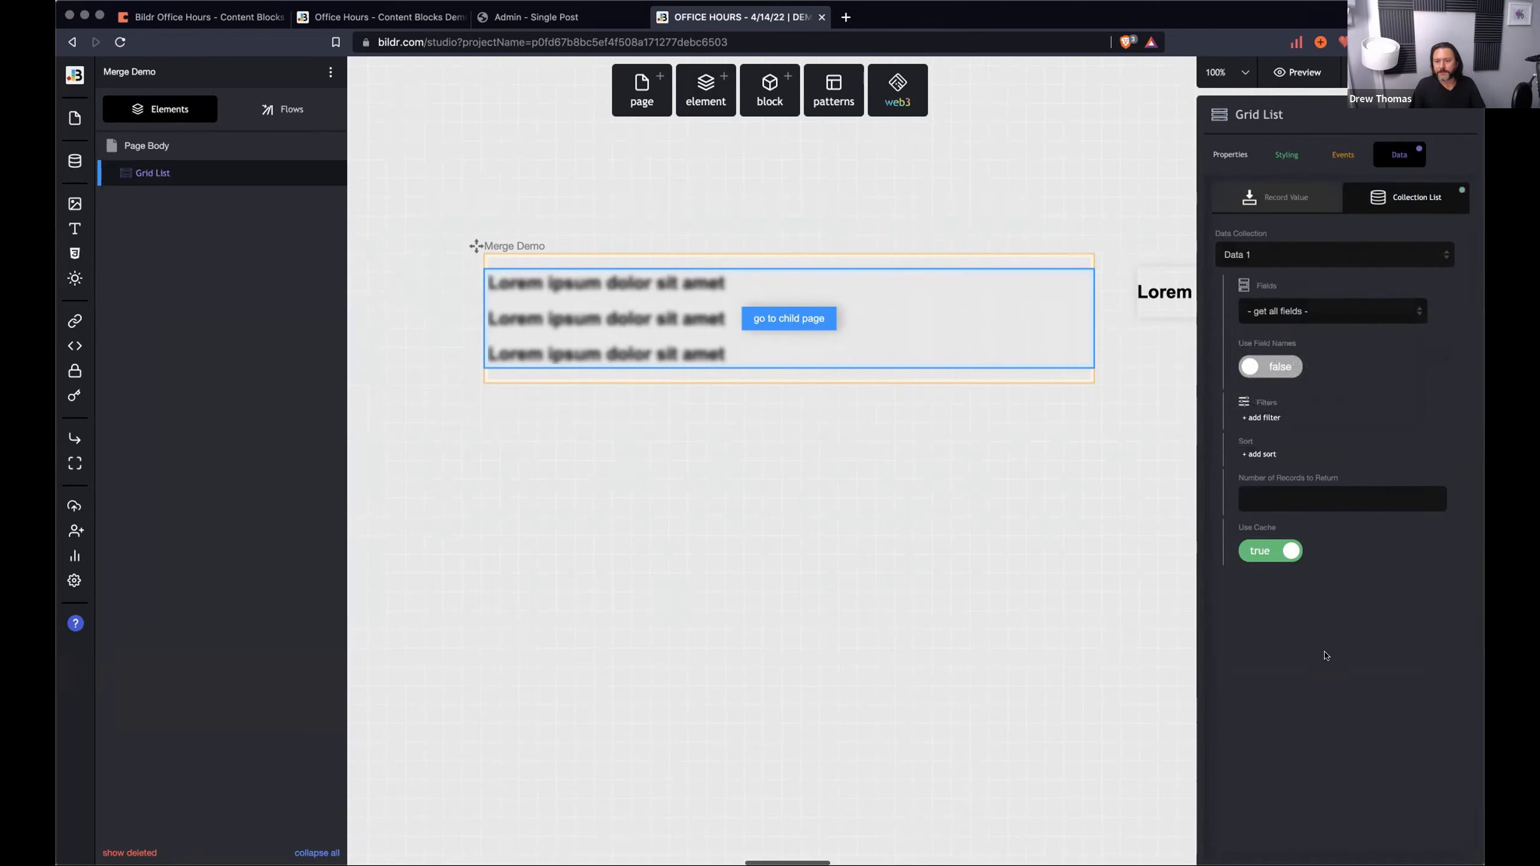
click(785, 513)
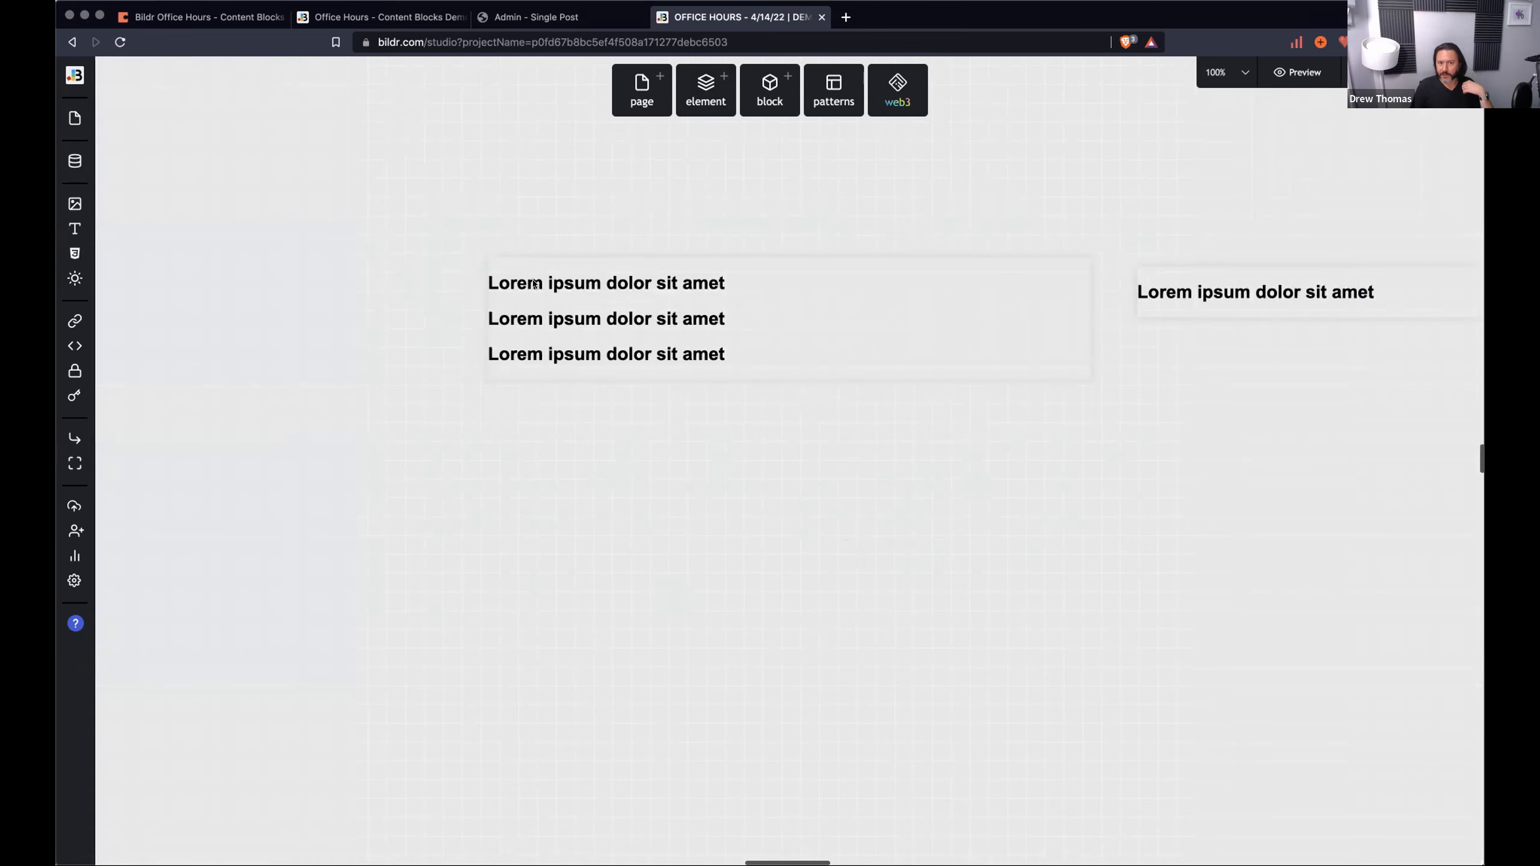
Remove the Data 1 collection from the Grid List's collection list binding.
click(652, 317)
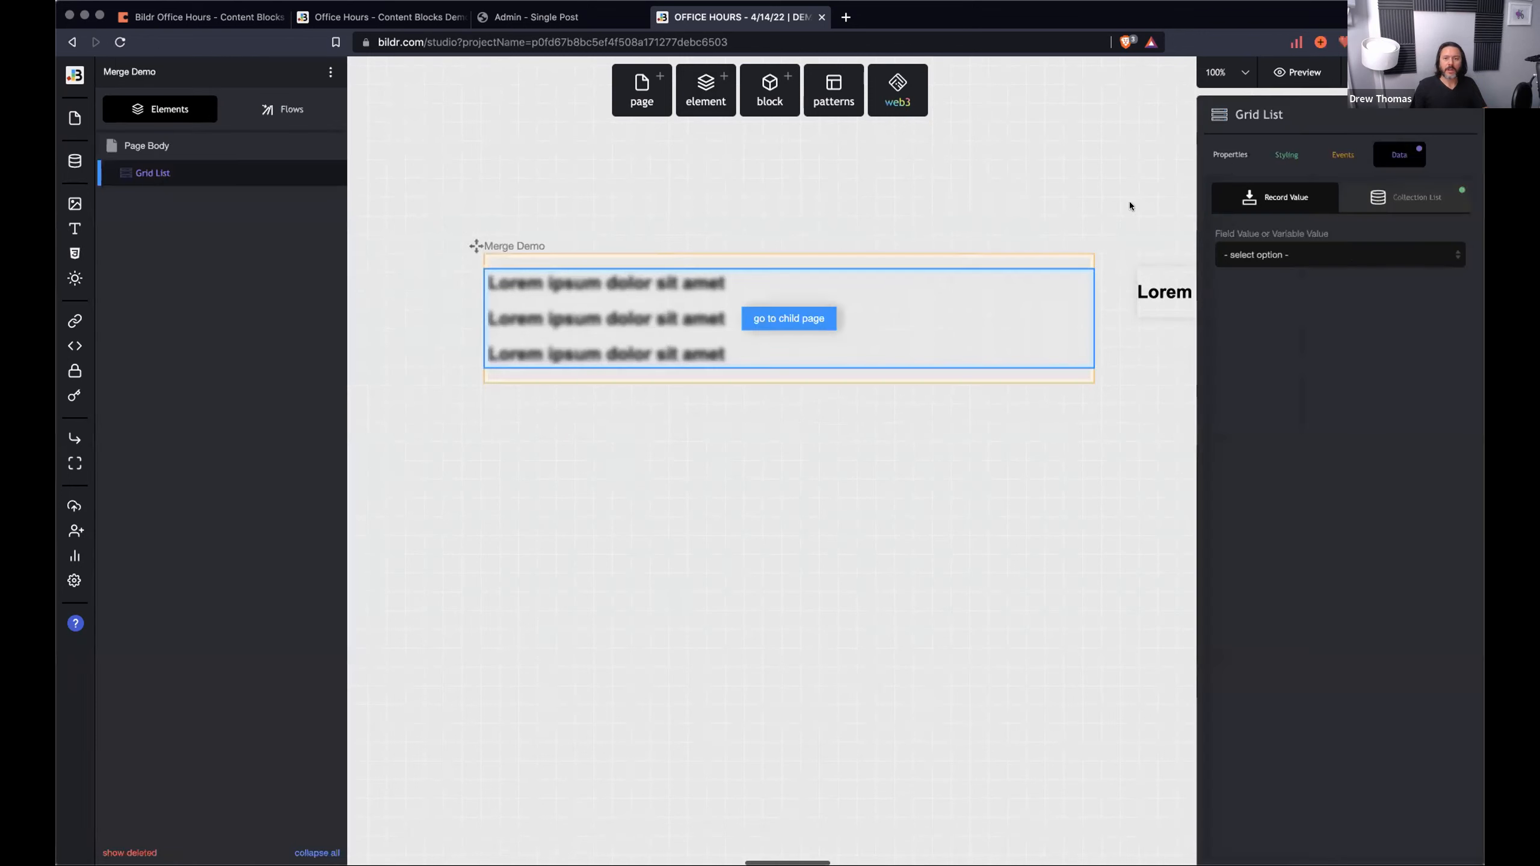
click(1407, 197)
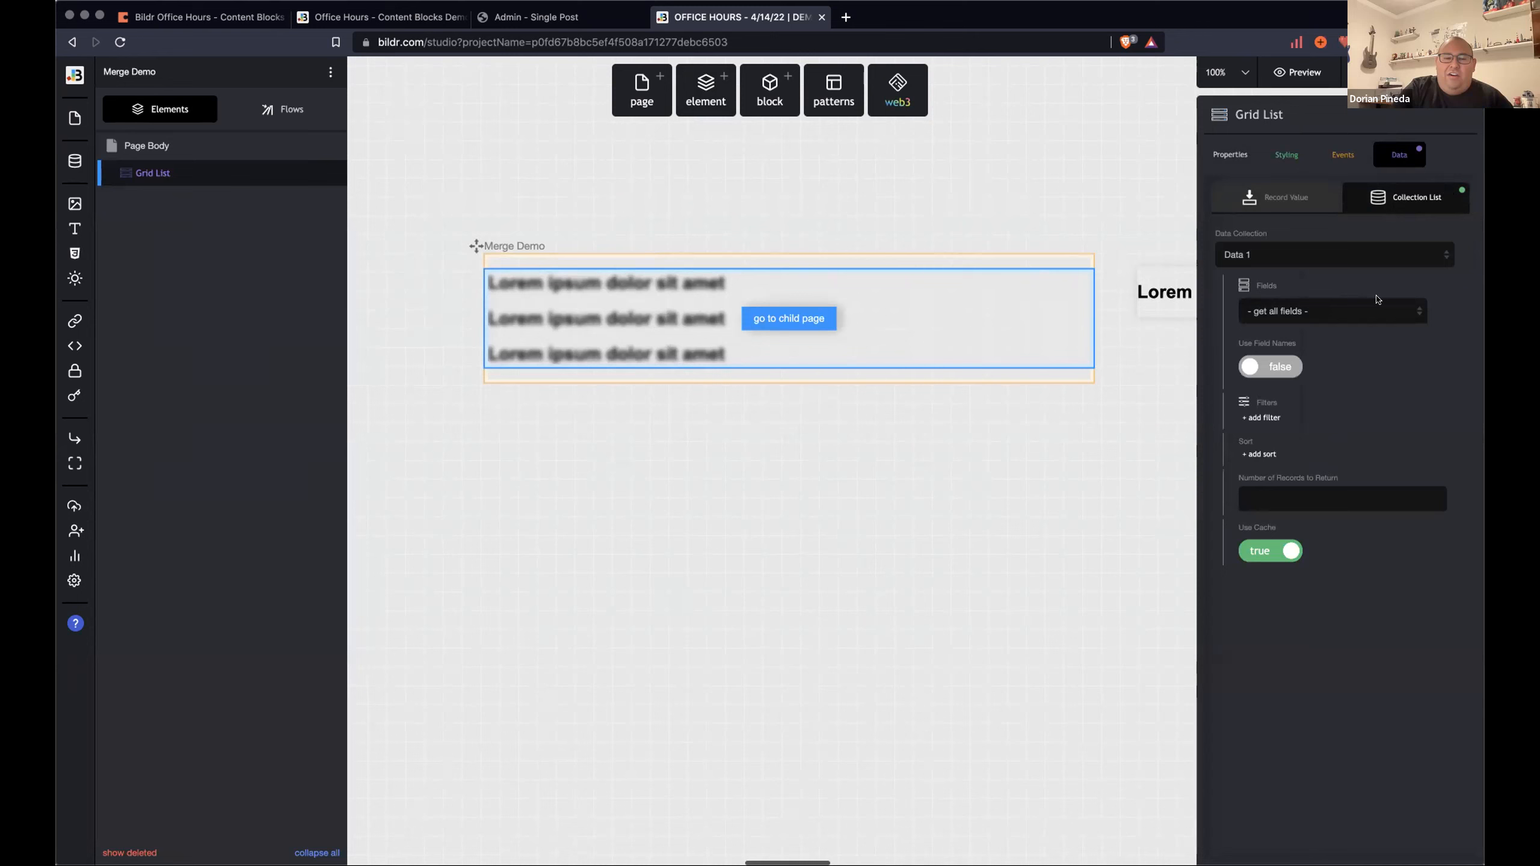
click(1334, 254)
click(1270, 204)
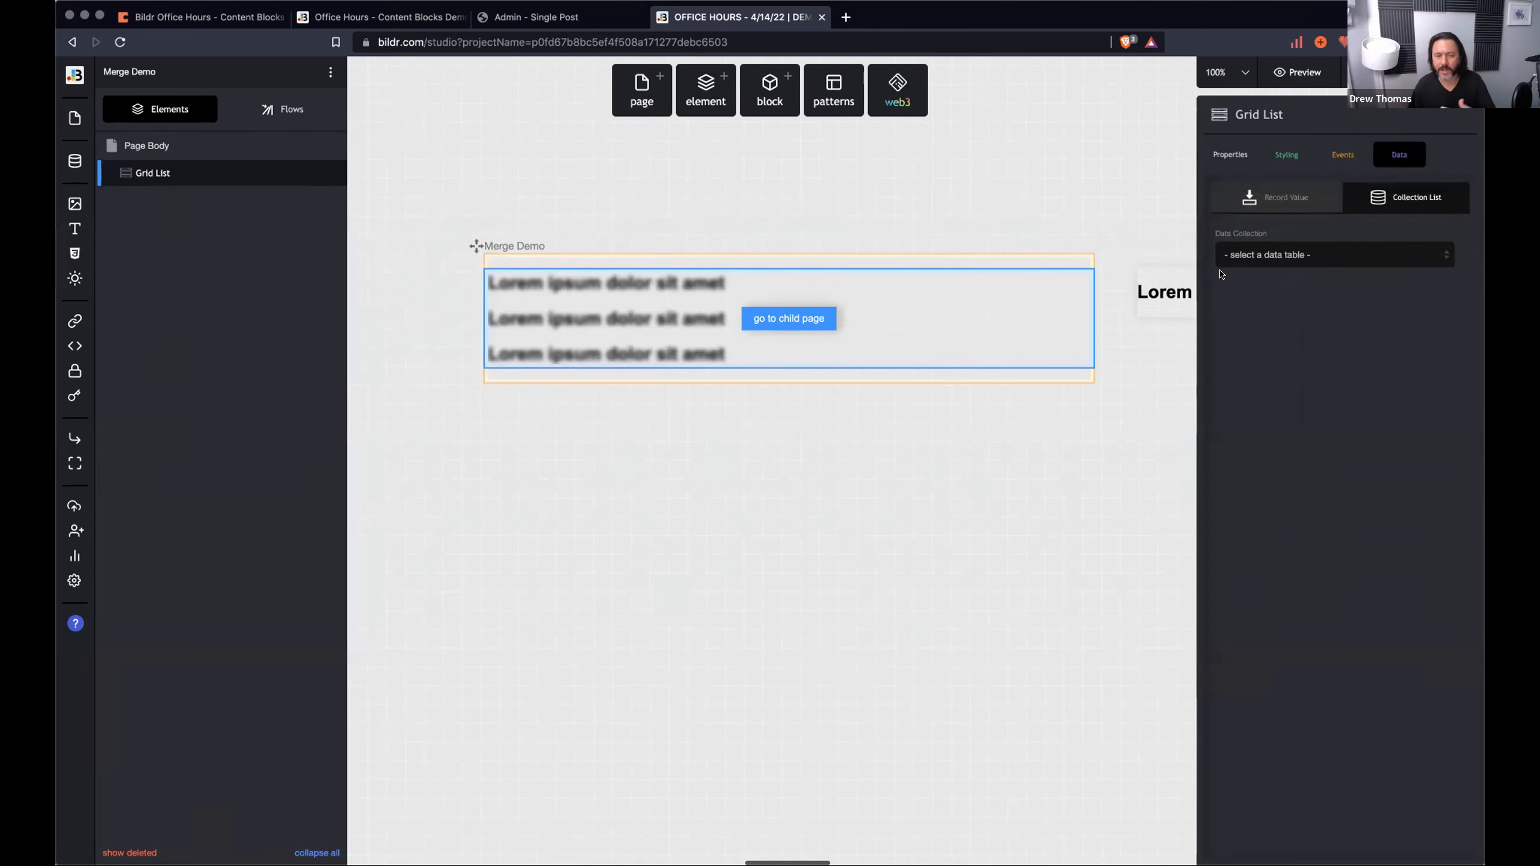
Add an Element - set value action to the Merge Demo page's Page Binding flow.
click(276, 113)
click(161, 245)
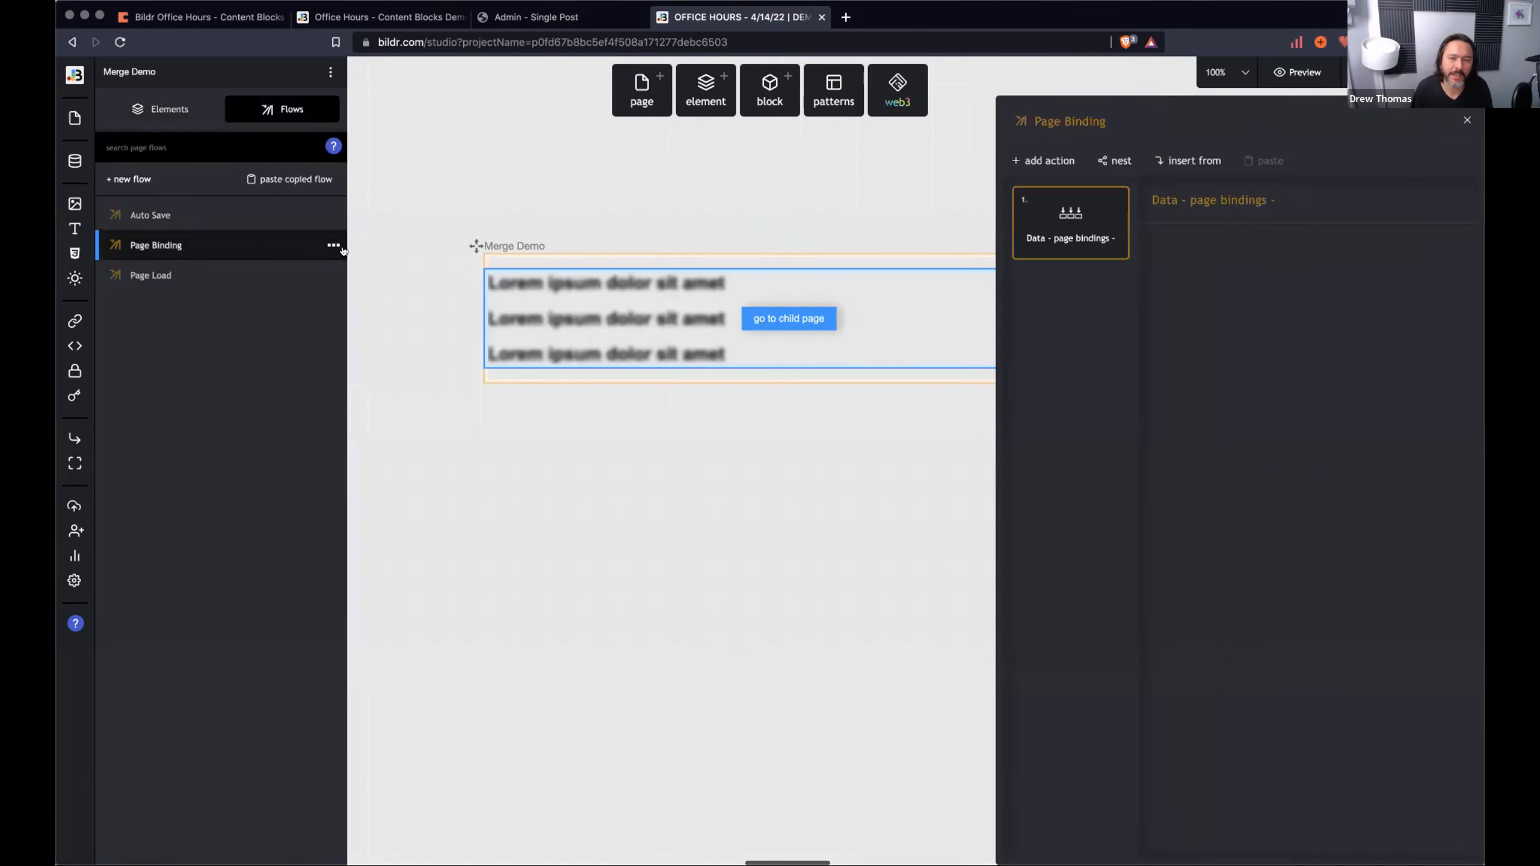
click(1043, 161)
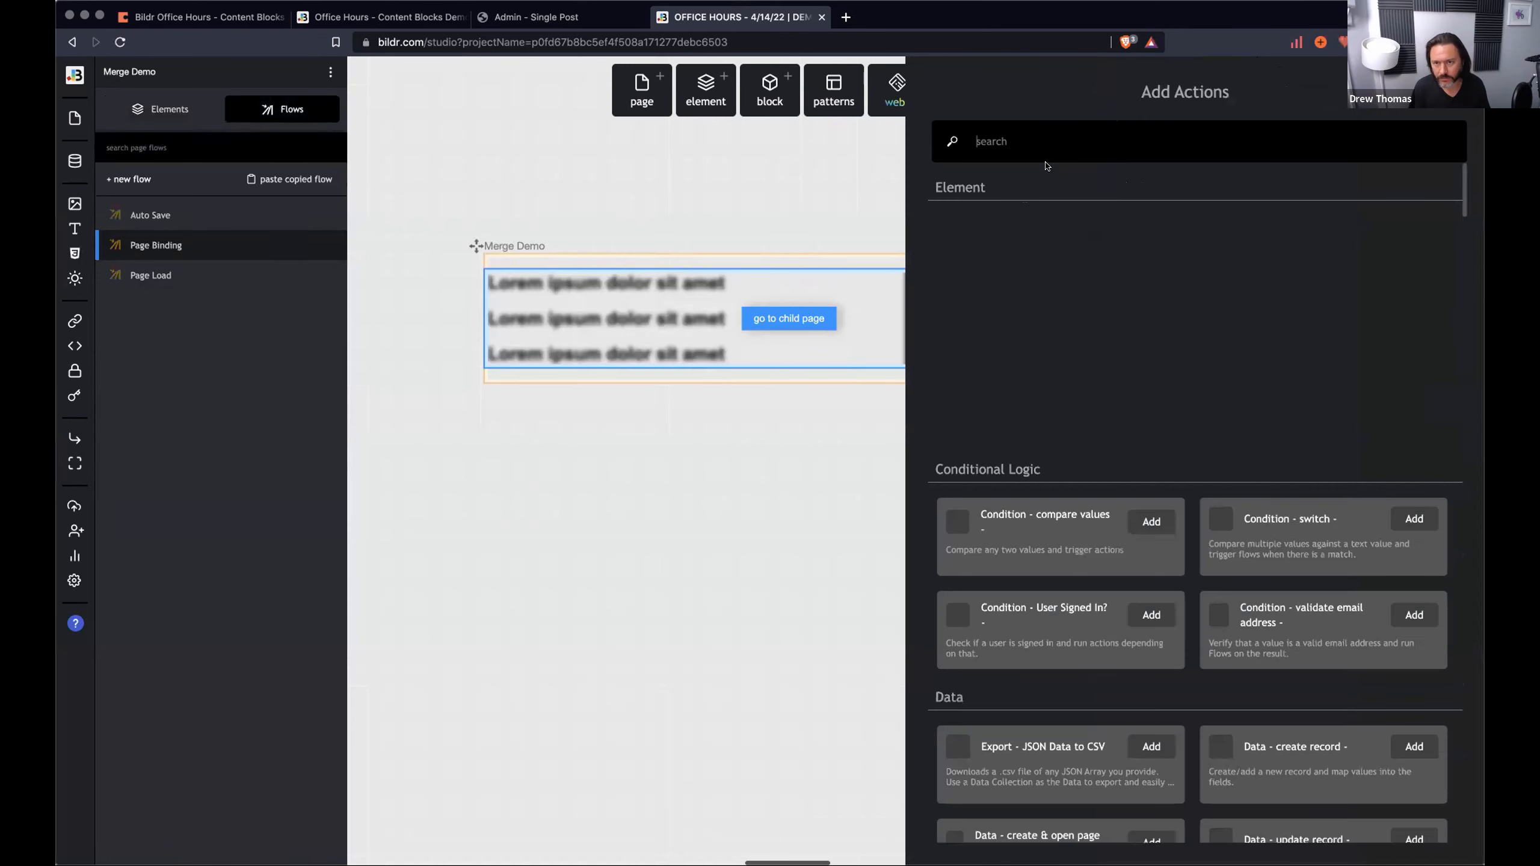
text(set value)
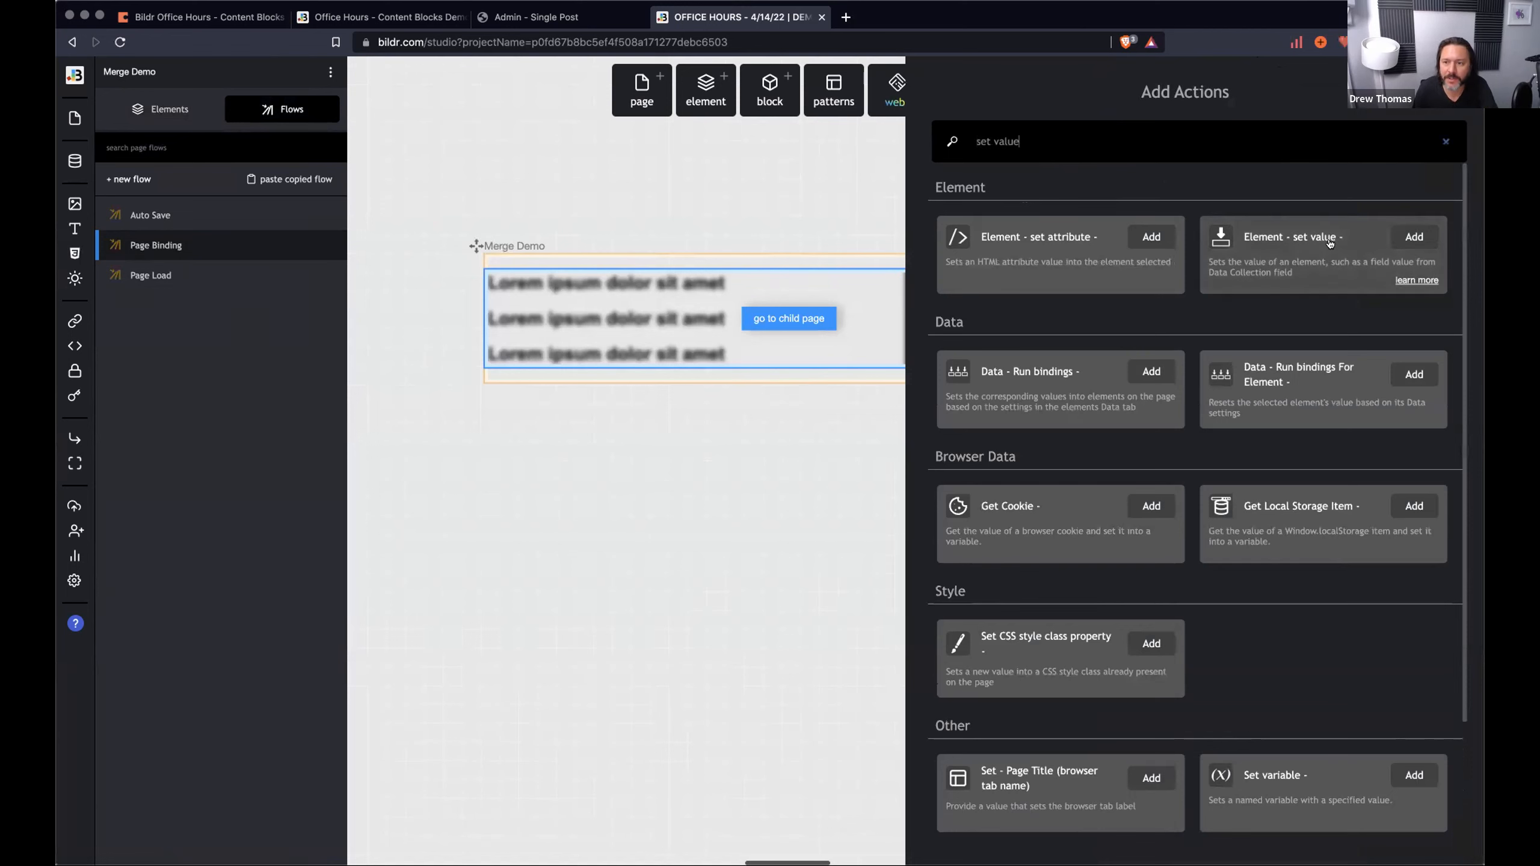
click(1414, 237)
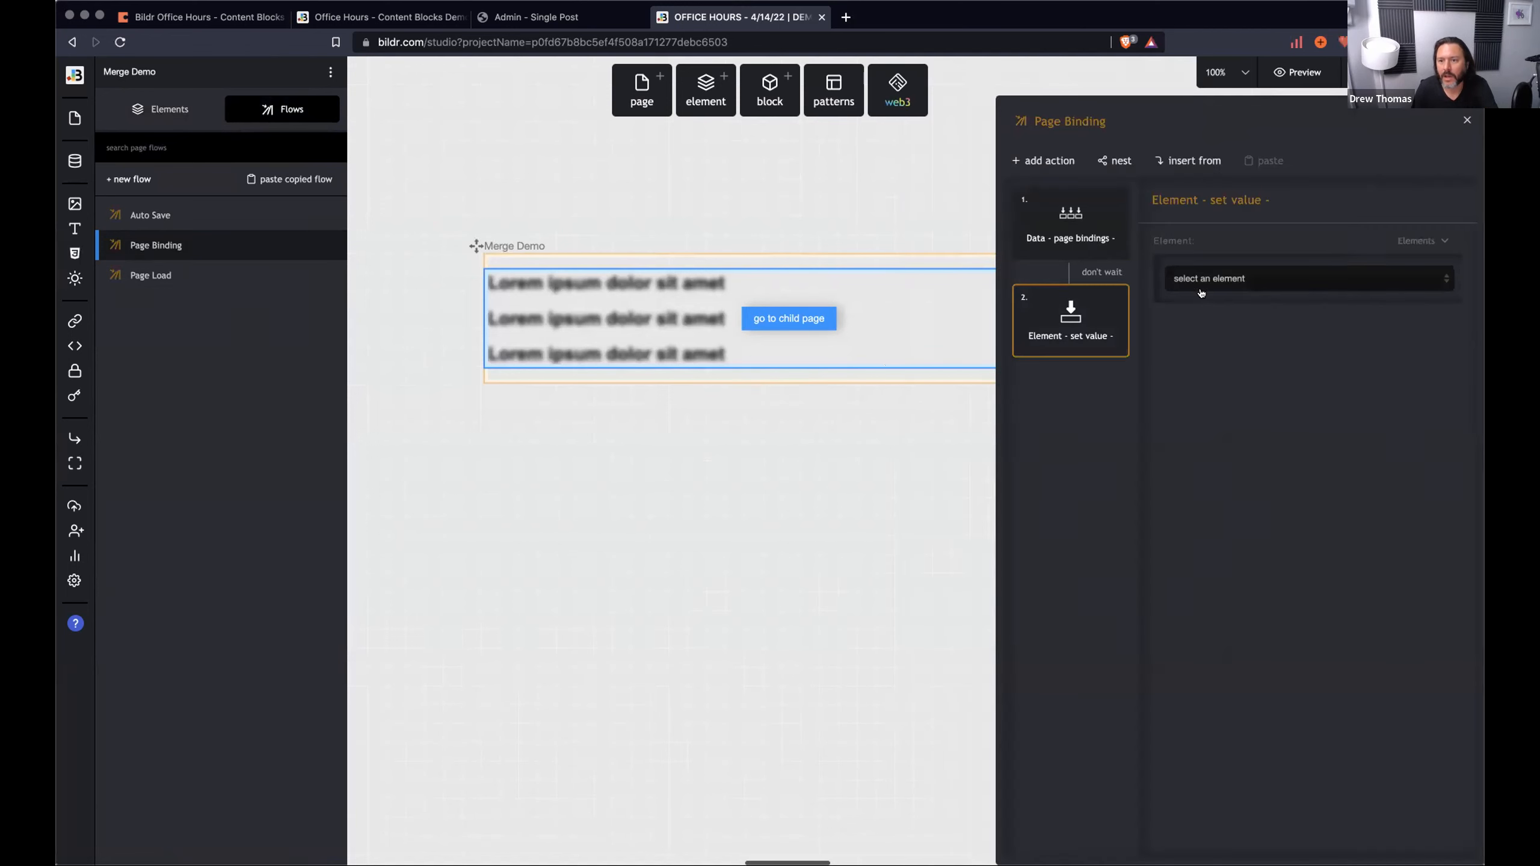
Try to source the set value action's Element input from the Data 1 collection, getting all fields.
click(1234, 279)
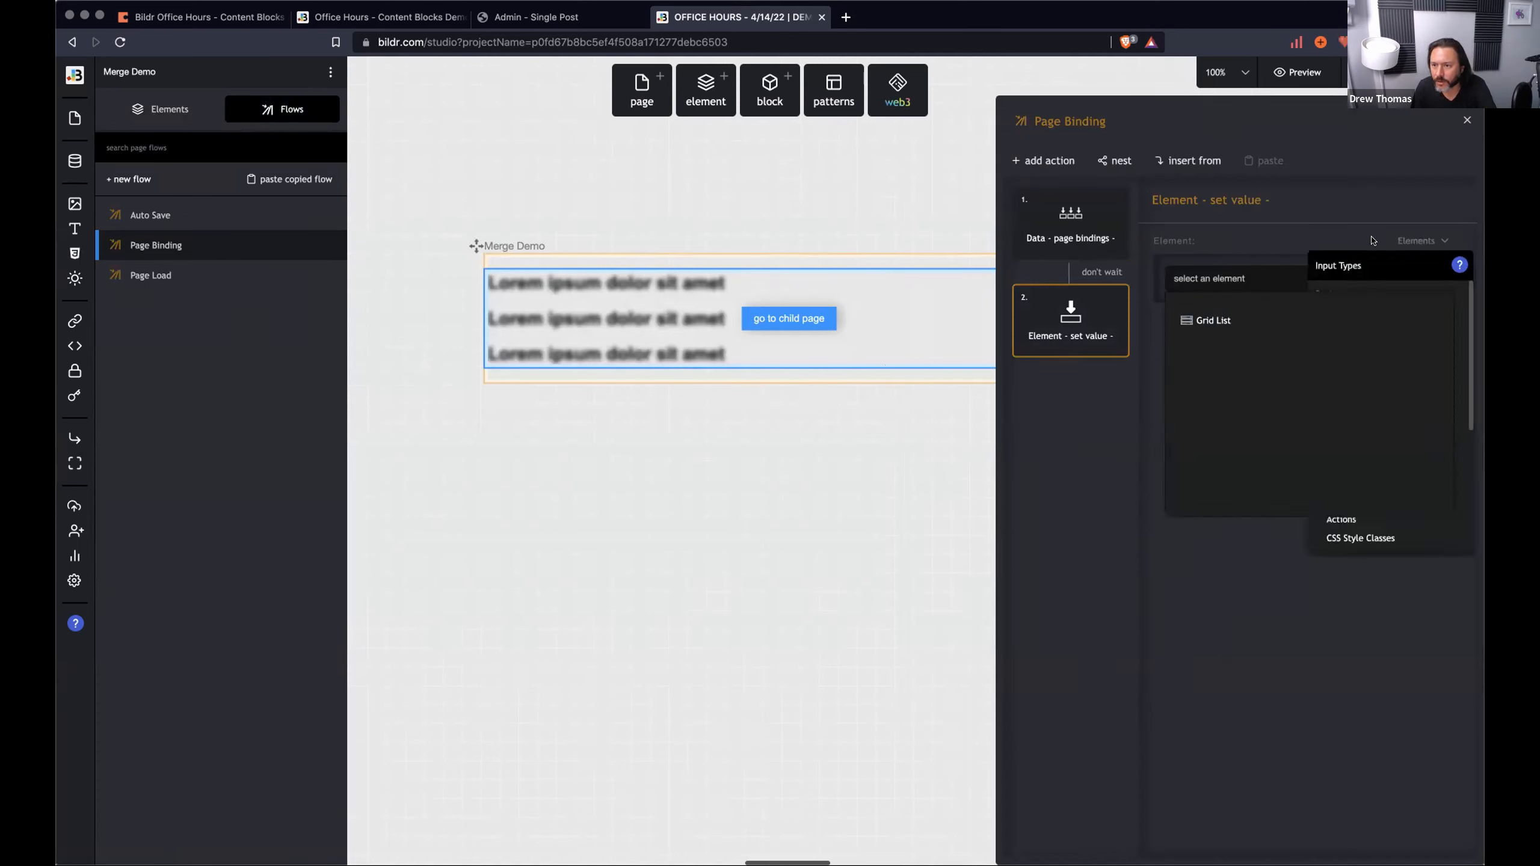
click(1155, 360)
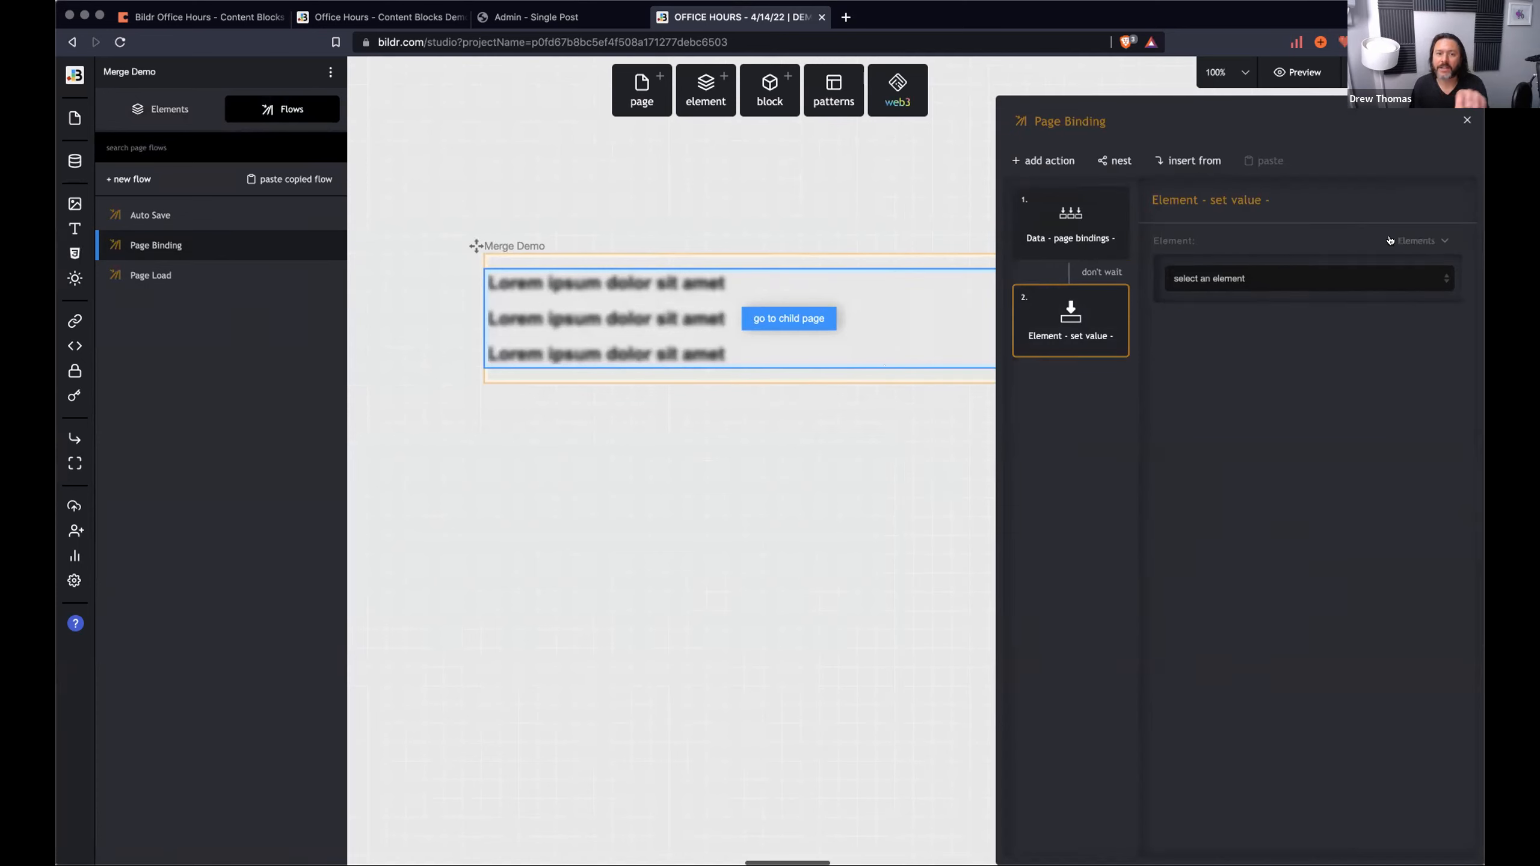
click(1405, 240)
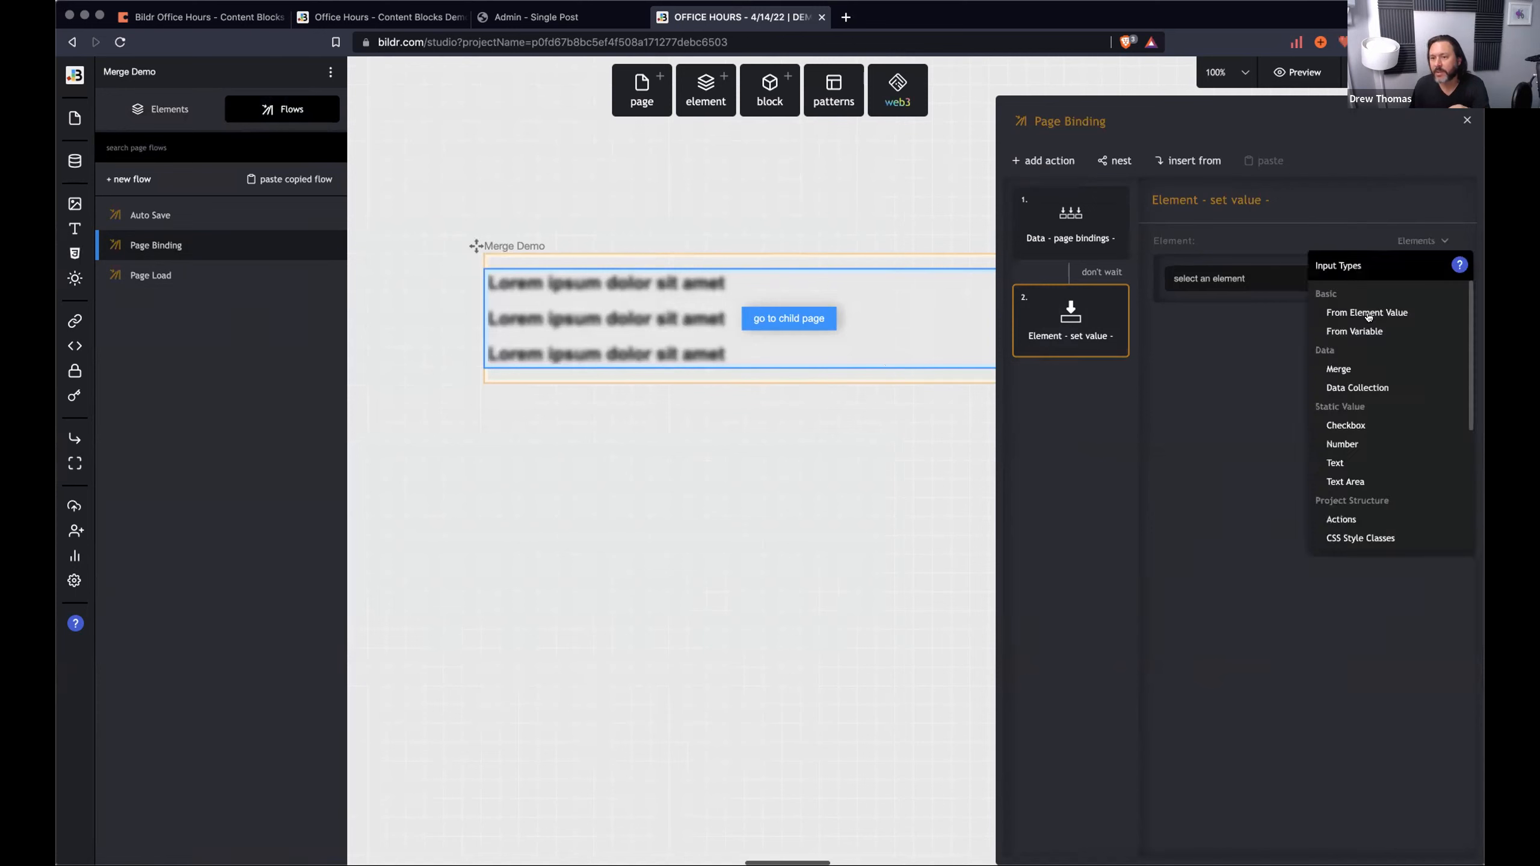
click(1372, 385)
click(1243, 292)
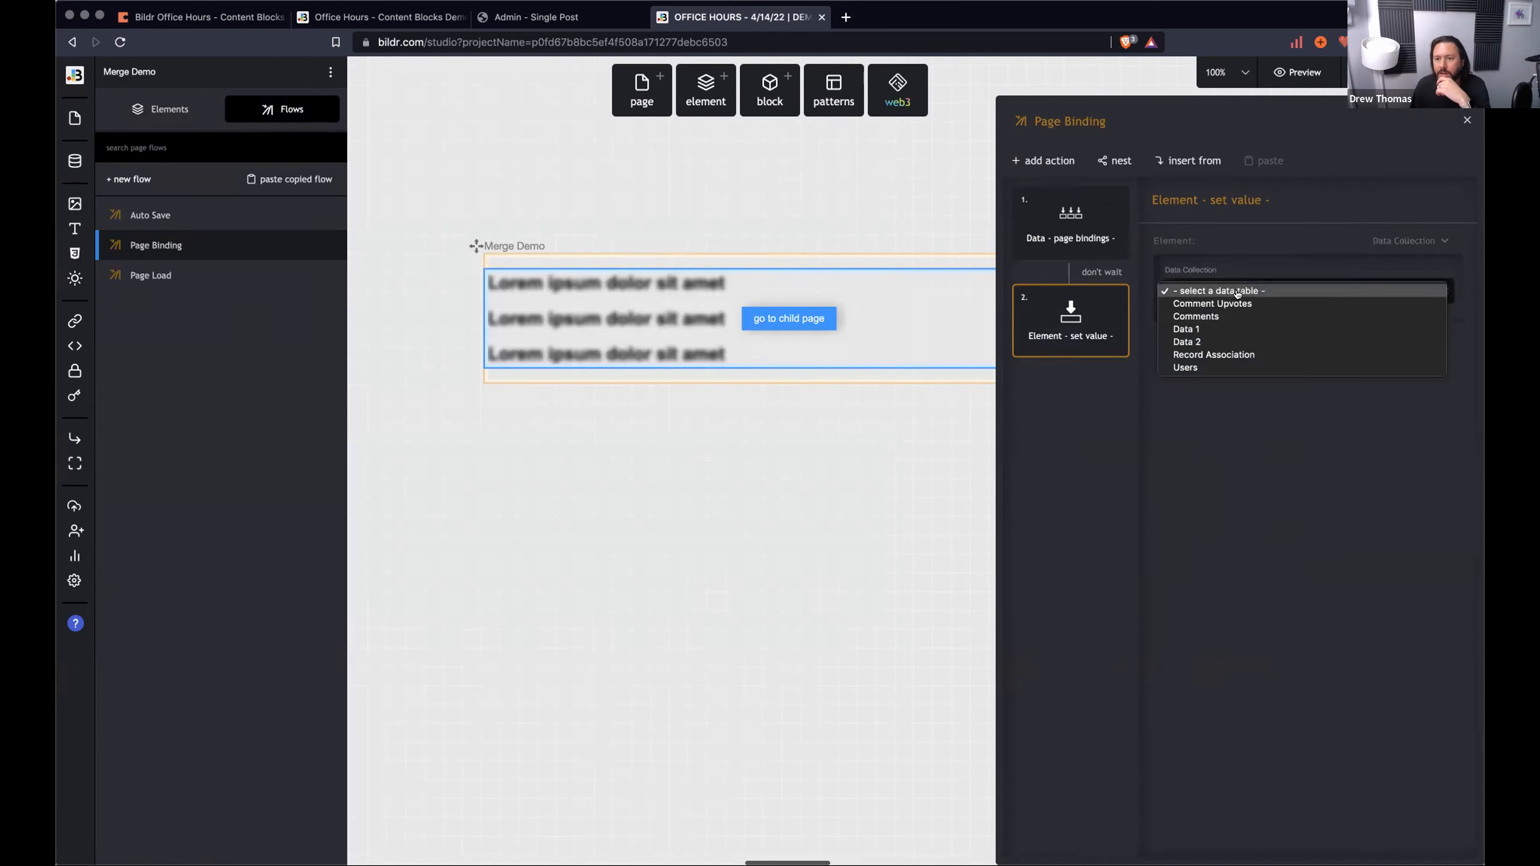
click(1226, 332)
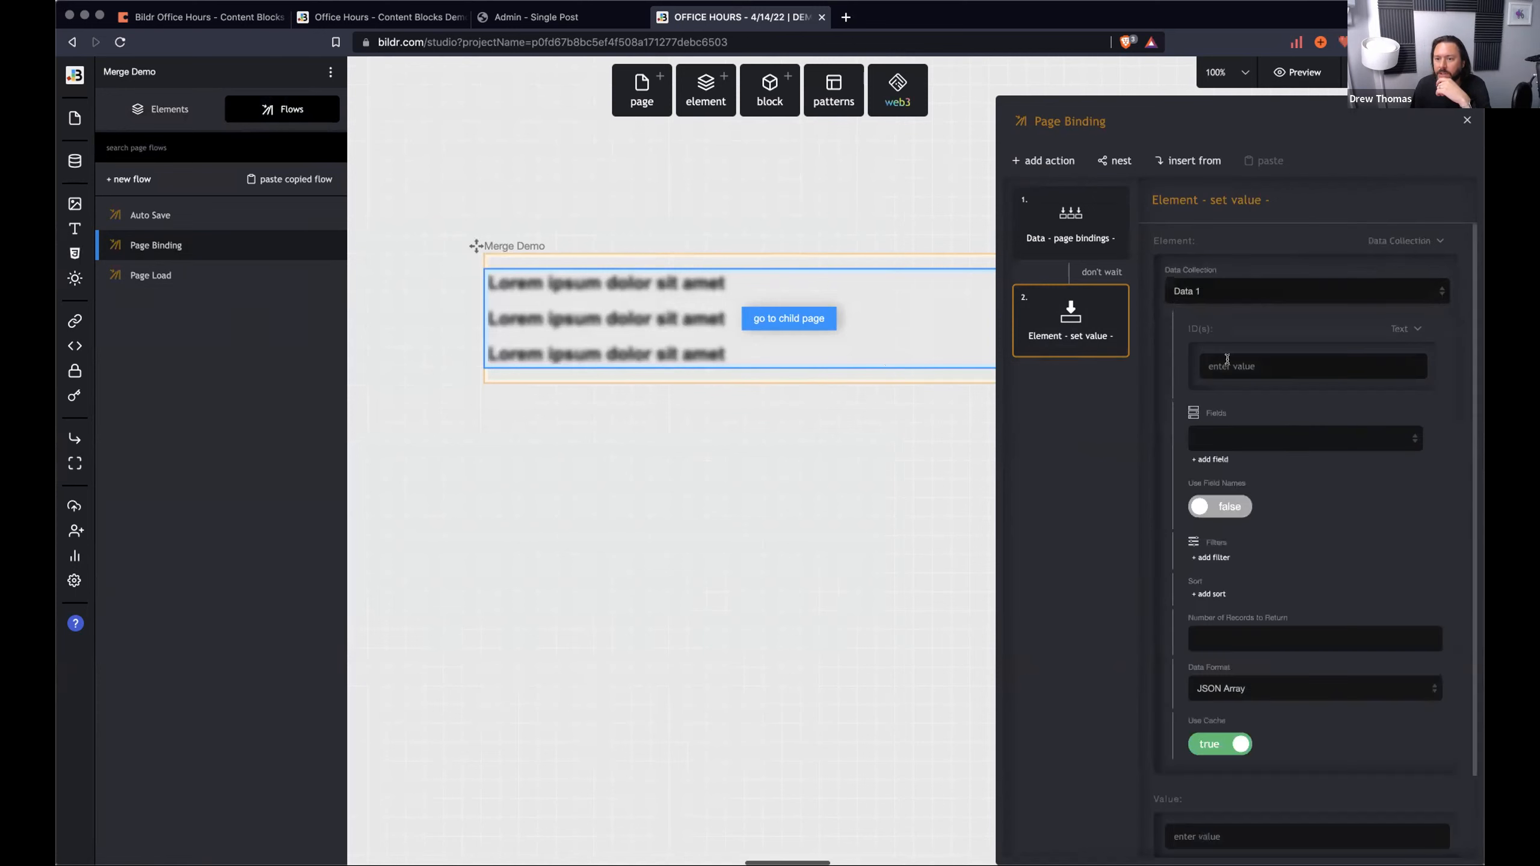
click(1233, 440)
click(1230, 451)
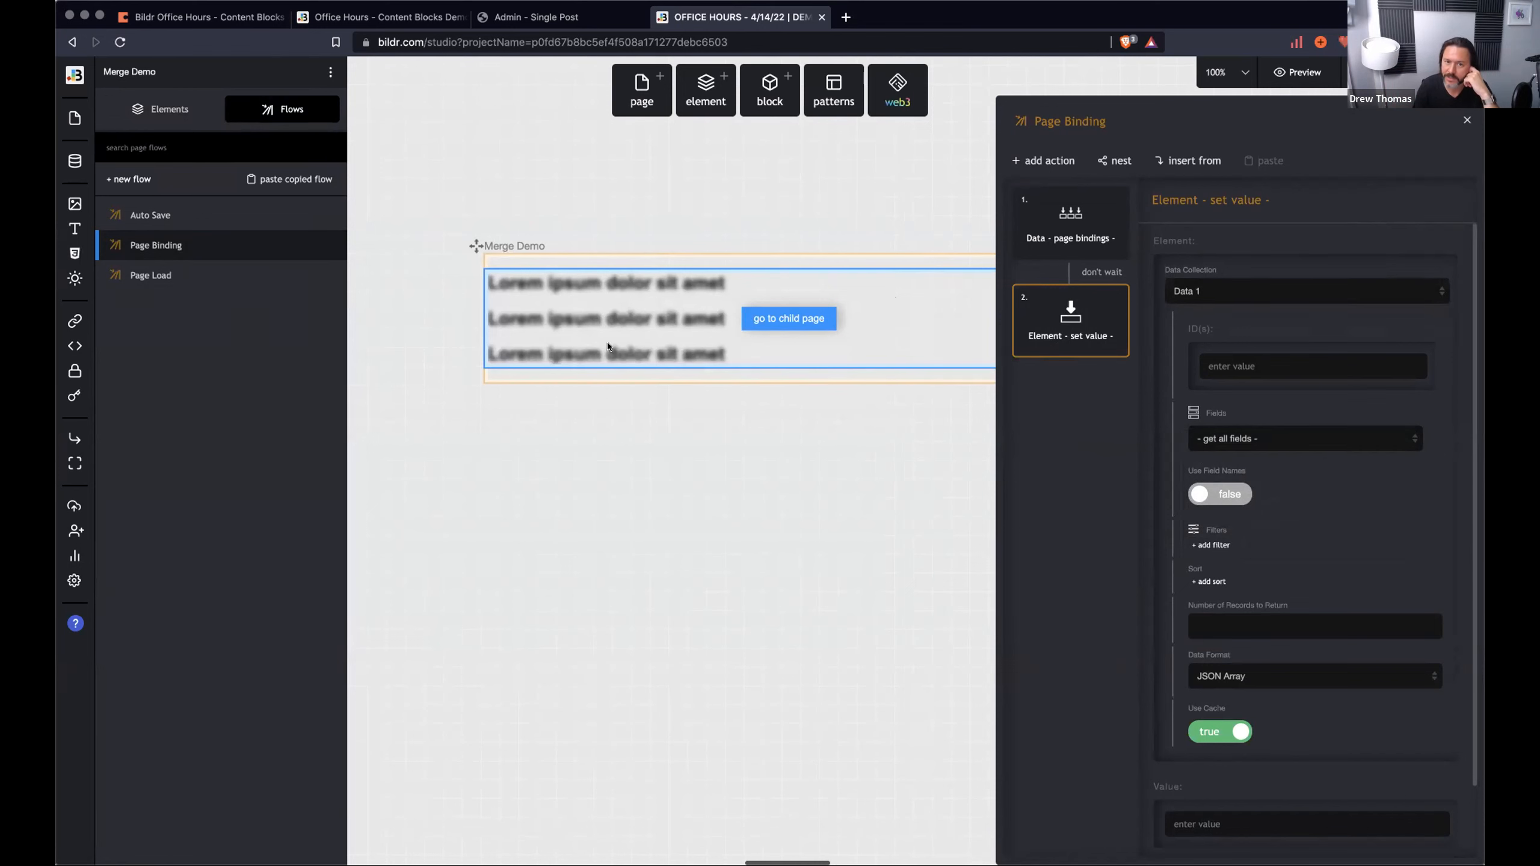
scroll(1334, 756, down, 2)
scroll(1278, 767, up, 2)
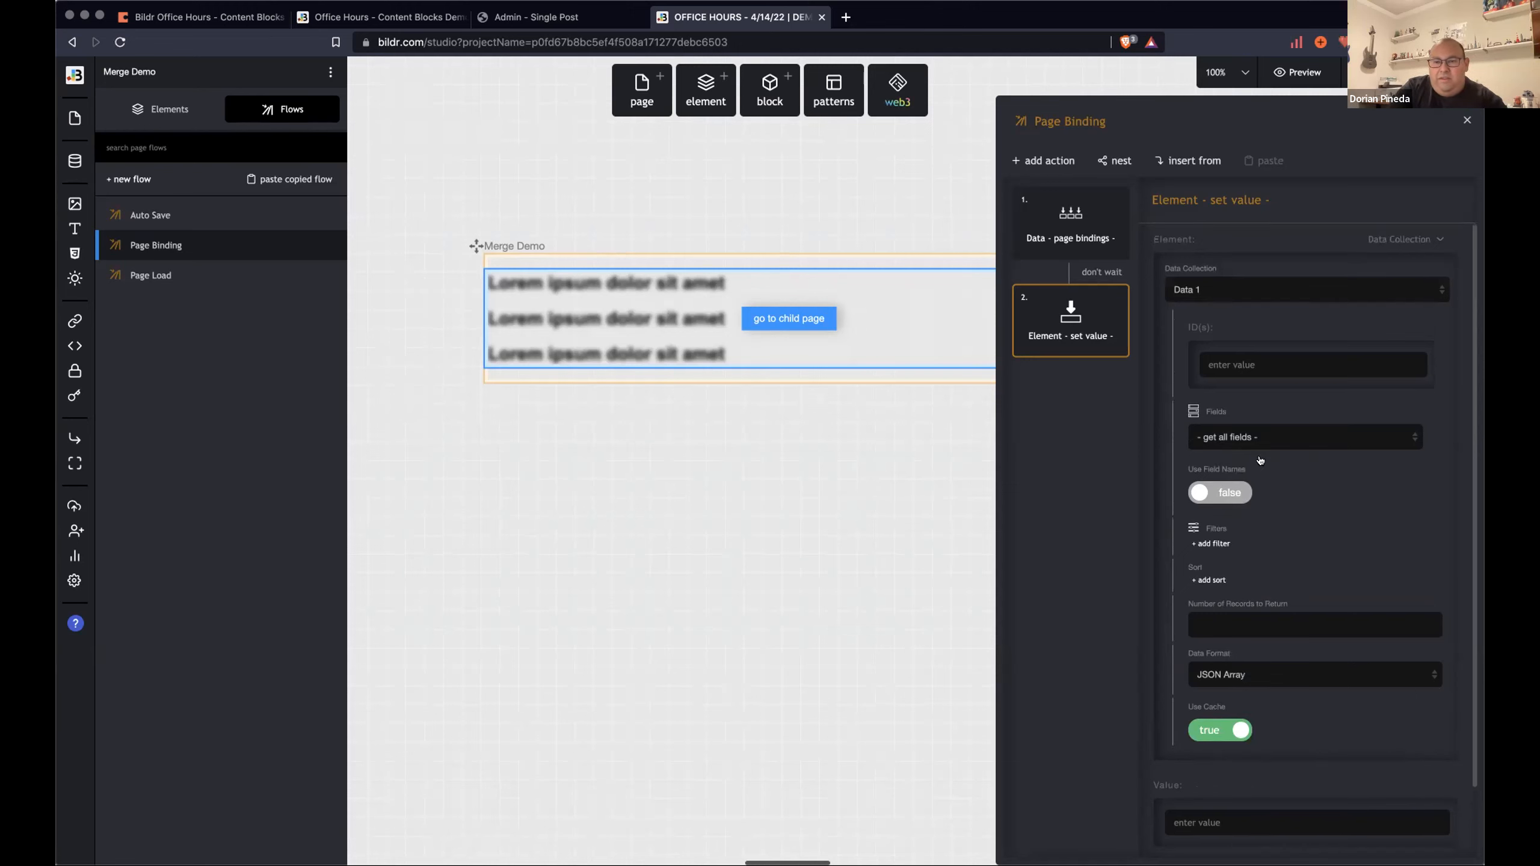
Switch the set value action's Element input back to the Elements type and choose Grid List.
click(1410, 238)
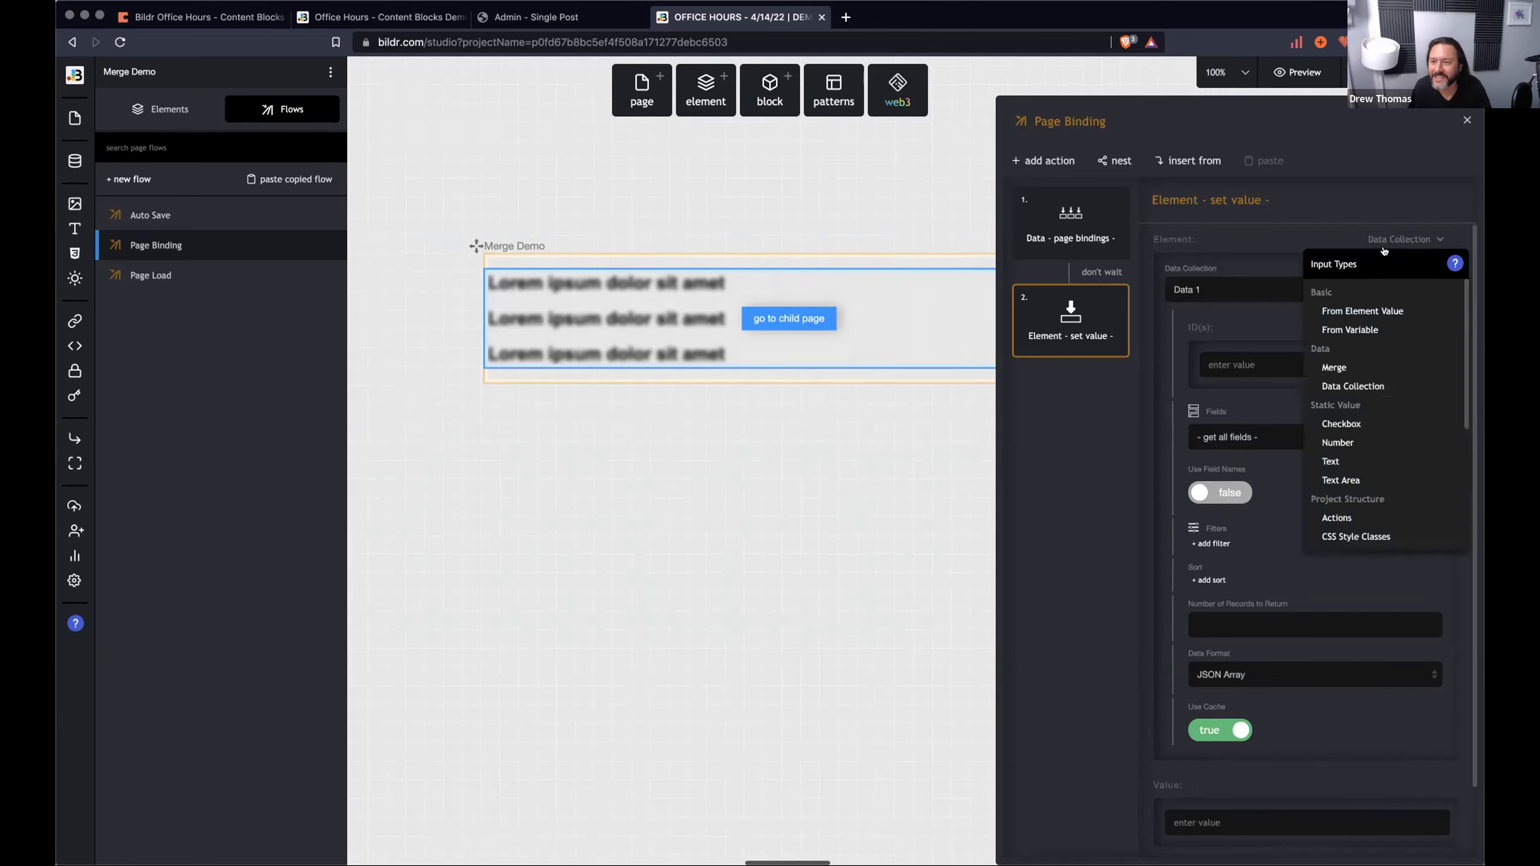
click(1359, 314)
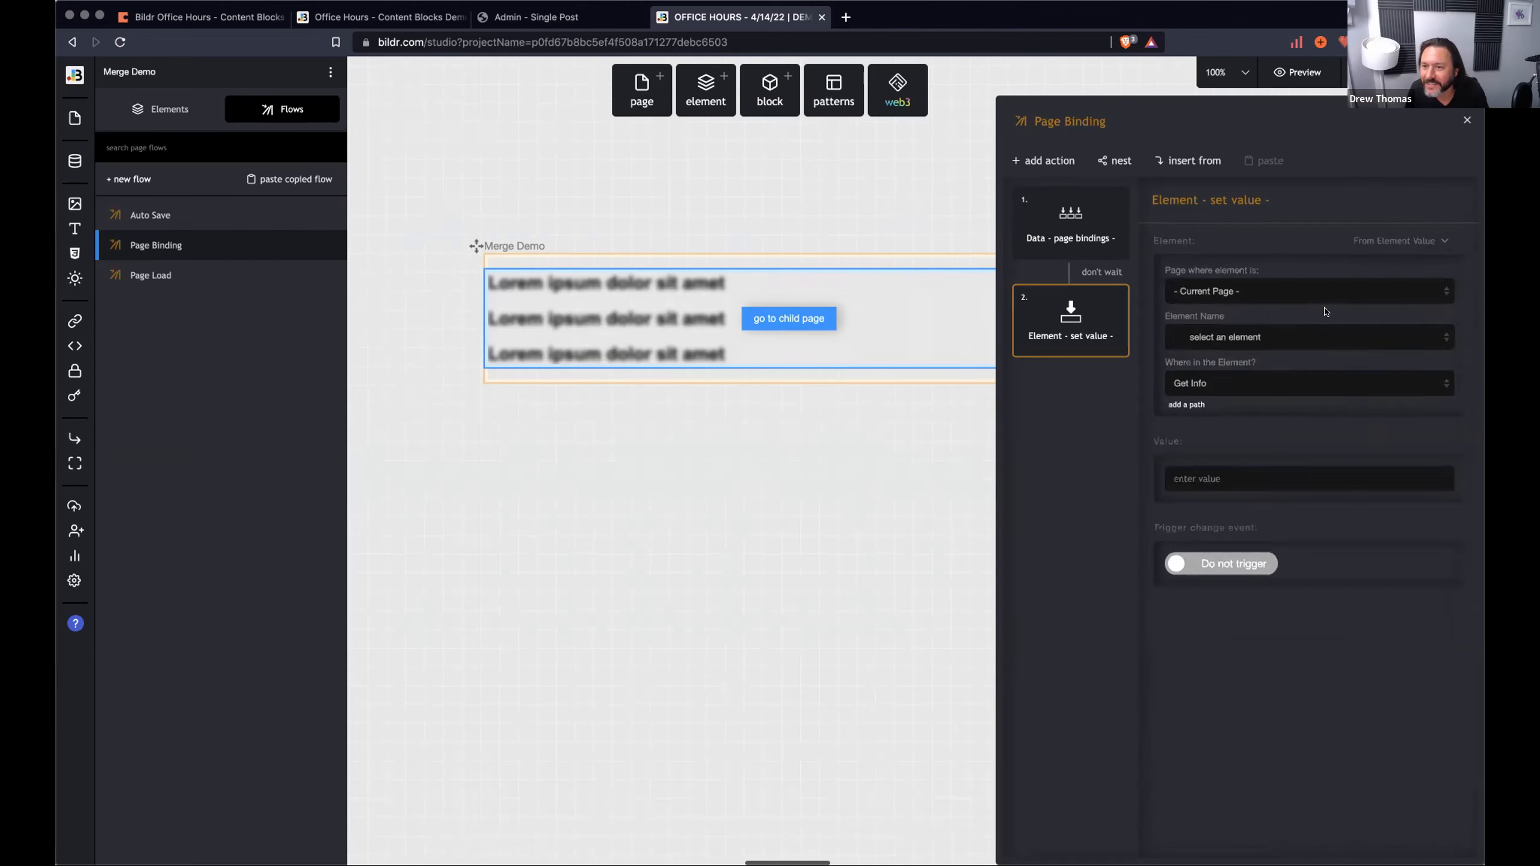
click(1392, 241)
scroll(1380, 418, down, 5)
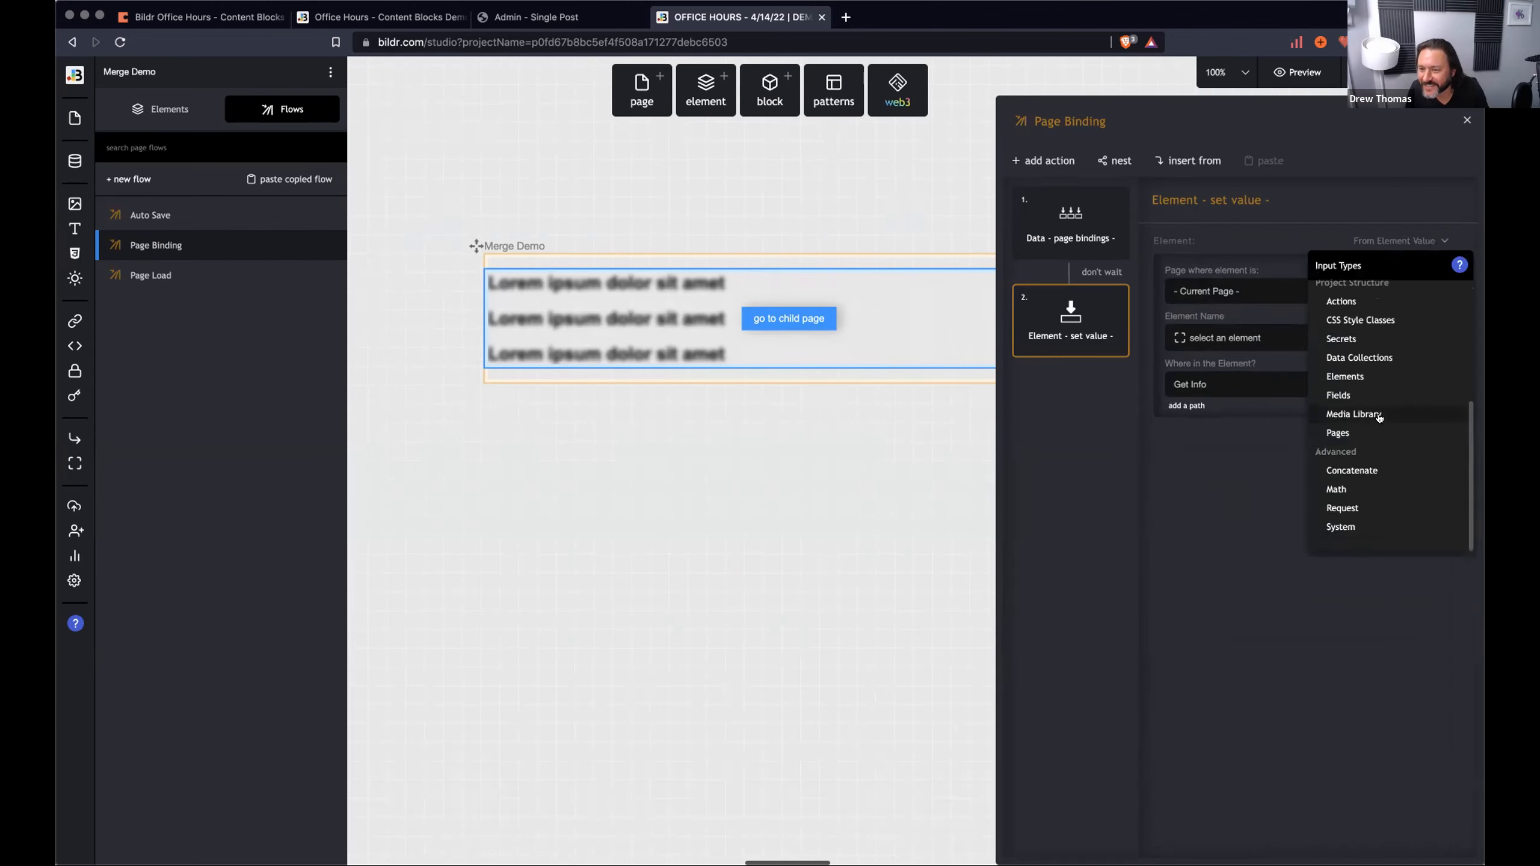
click(1367, 420)
click(1237, 278)
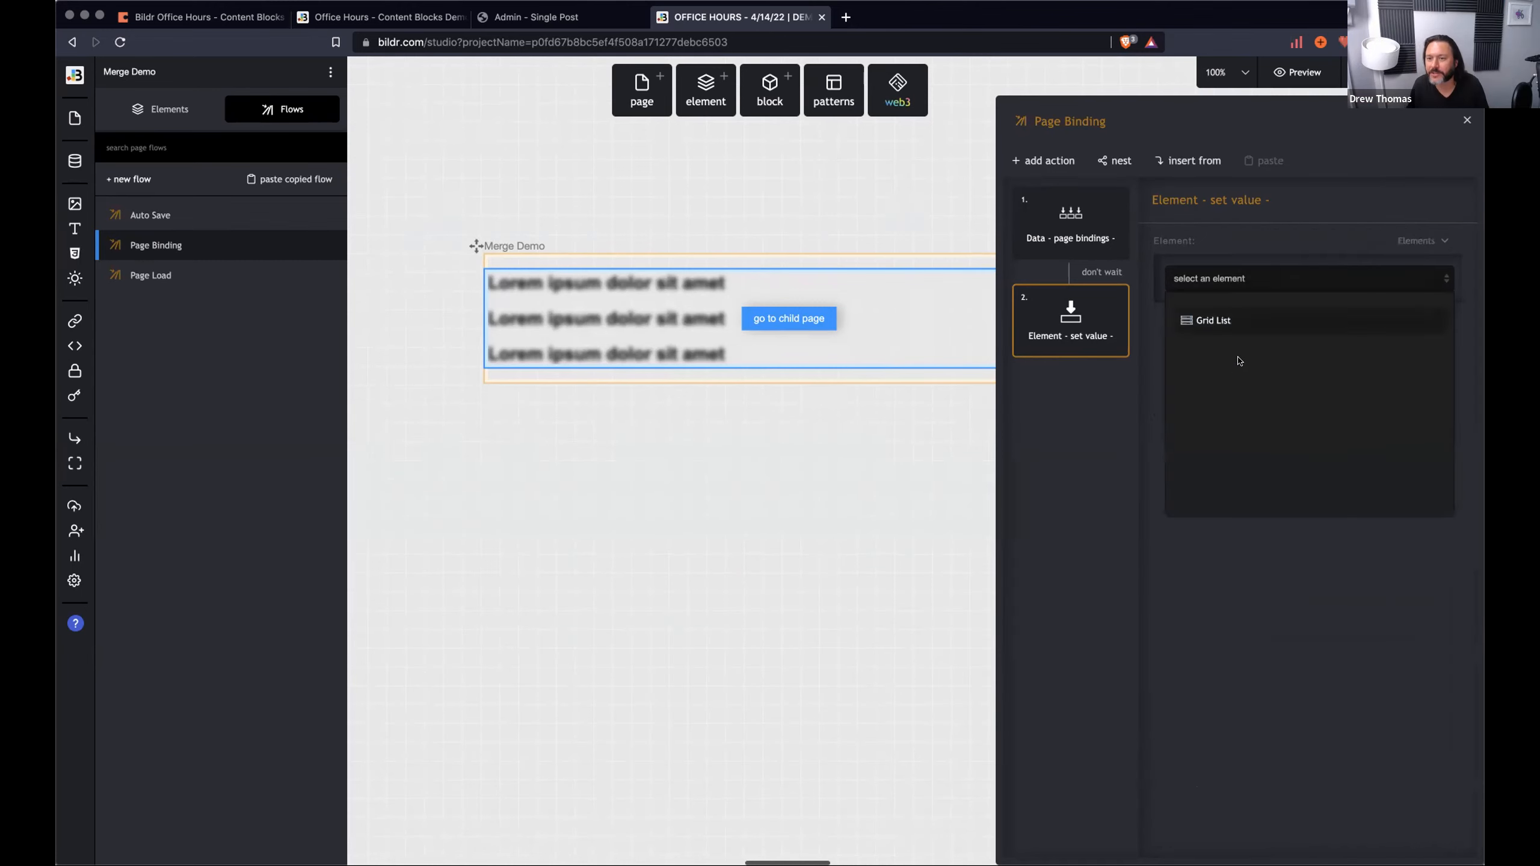
click(1205, 320)
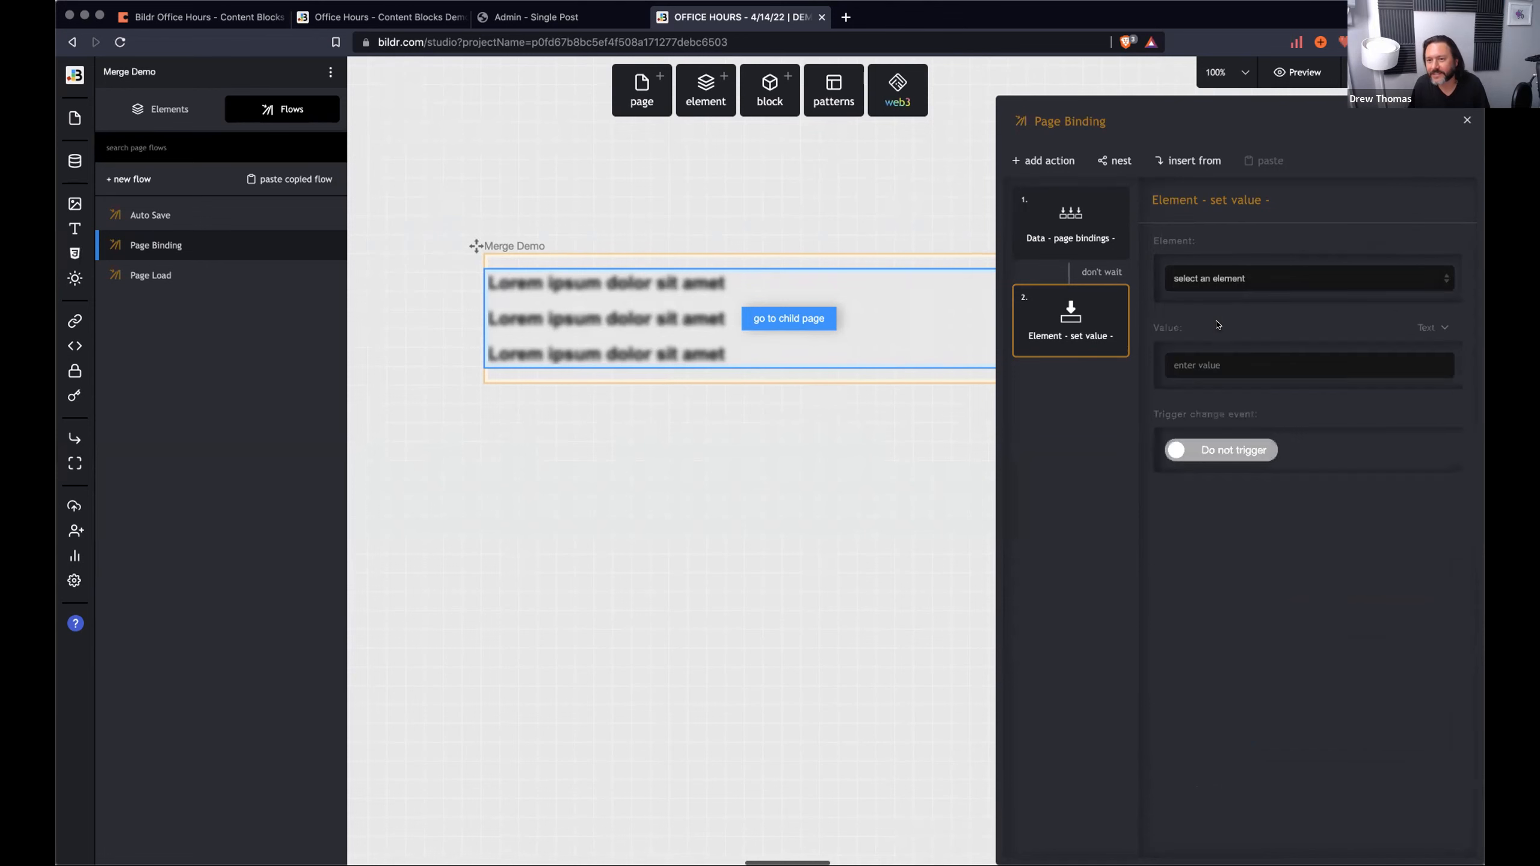
Set the action's Value input to the Data 1 data collection with all fields.
click(1434, 328)
click(1378, 477)
click(1191, 375)
click(1215, 420)
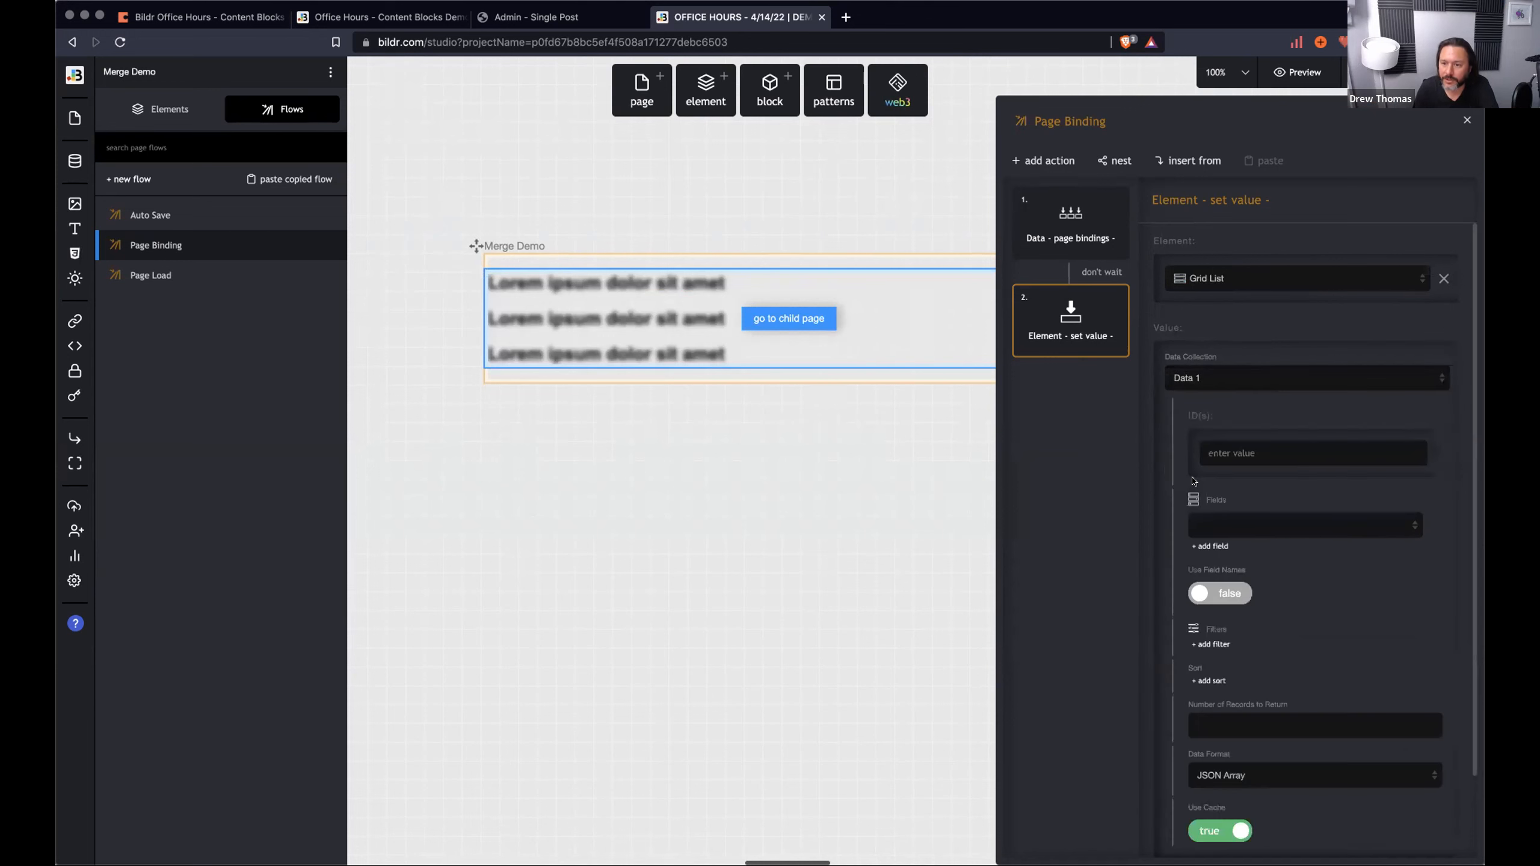
click(1237, 525)
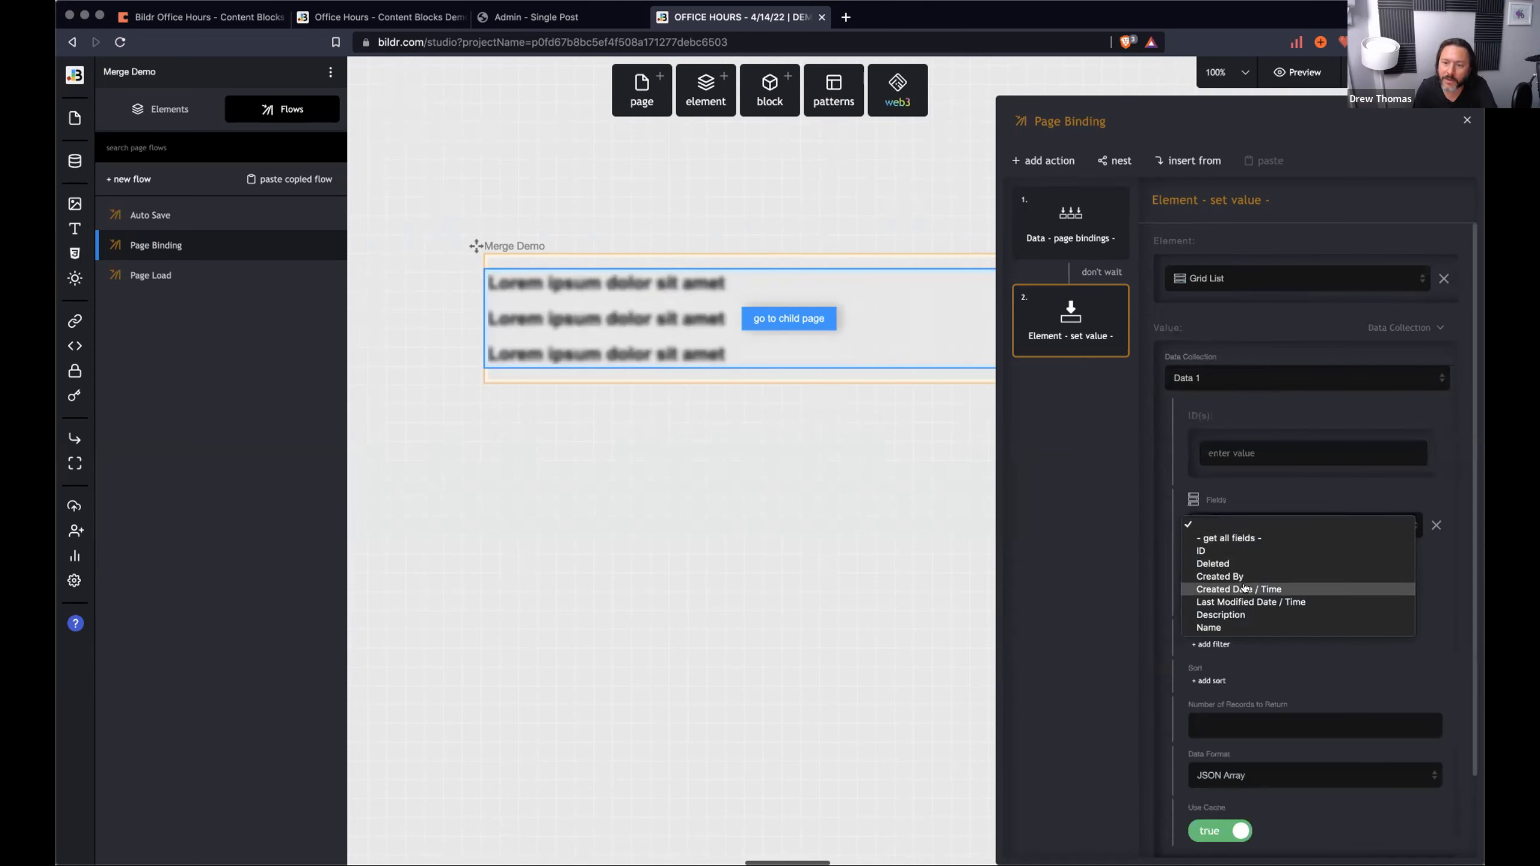
click(1229, 537)
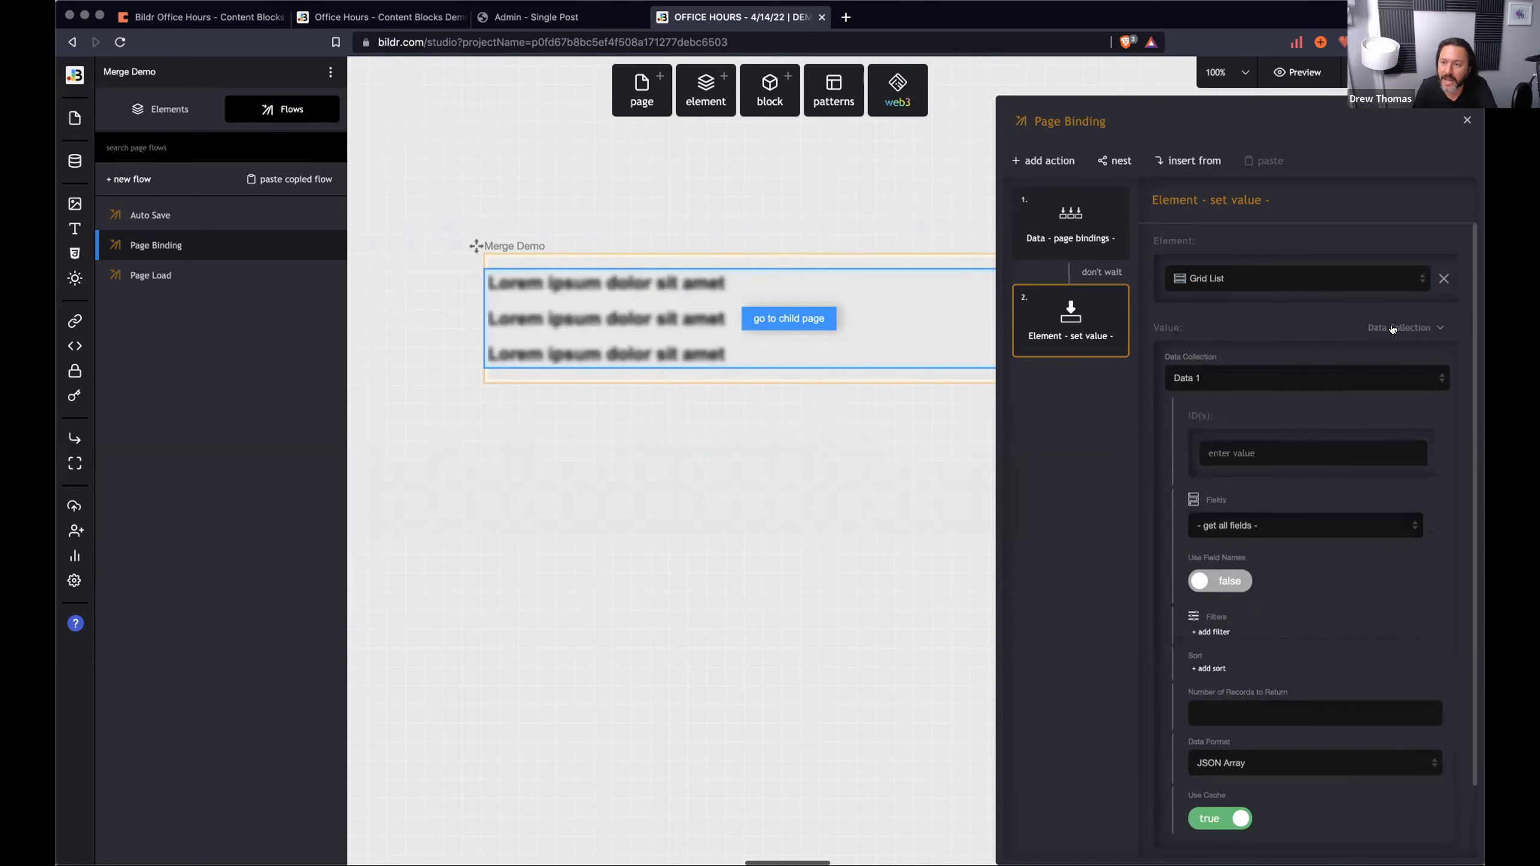
Change the action's Value input type to Merge and add a second data array.
click(1412, 329)
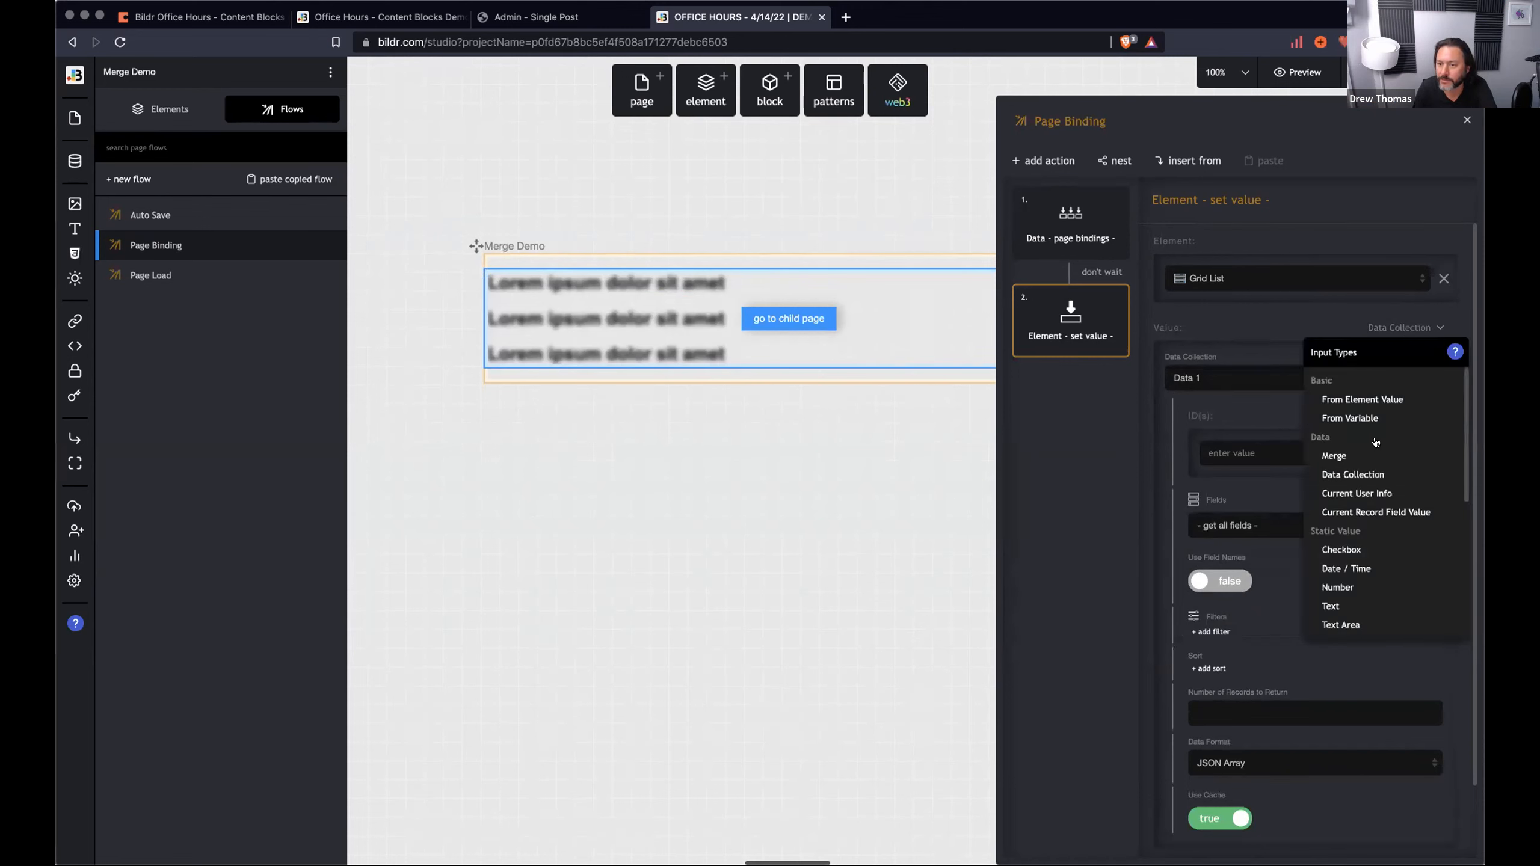
click(1340, 457)
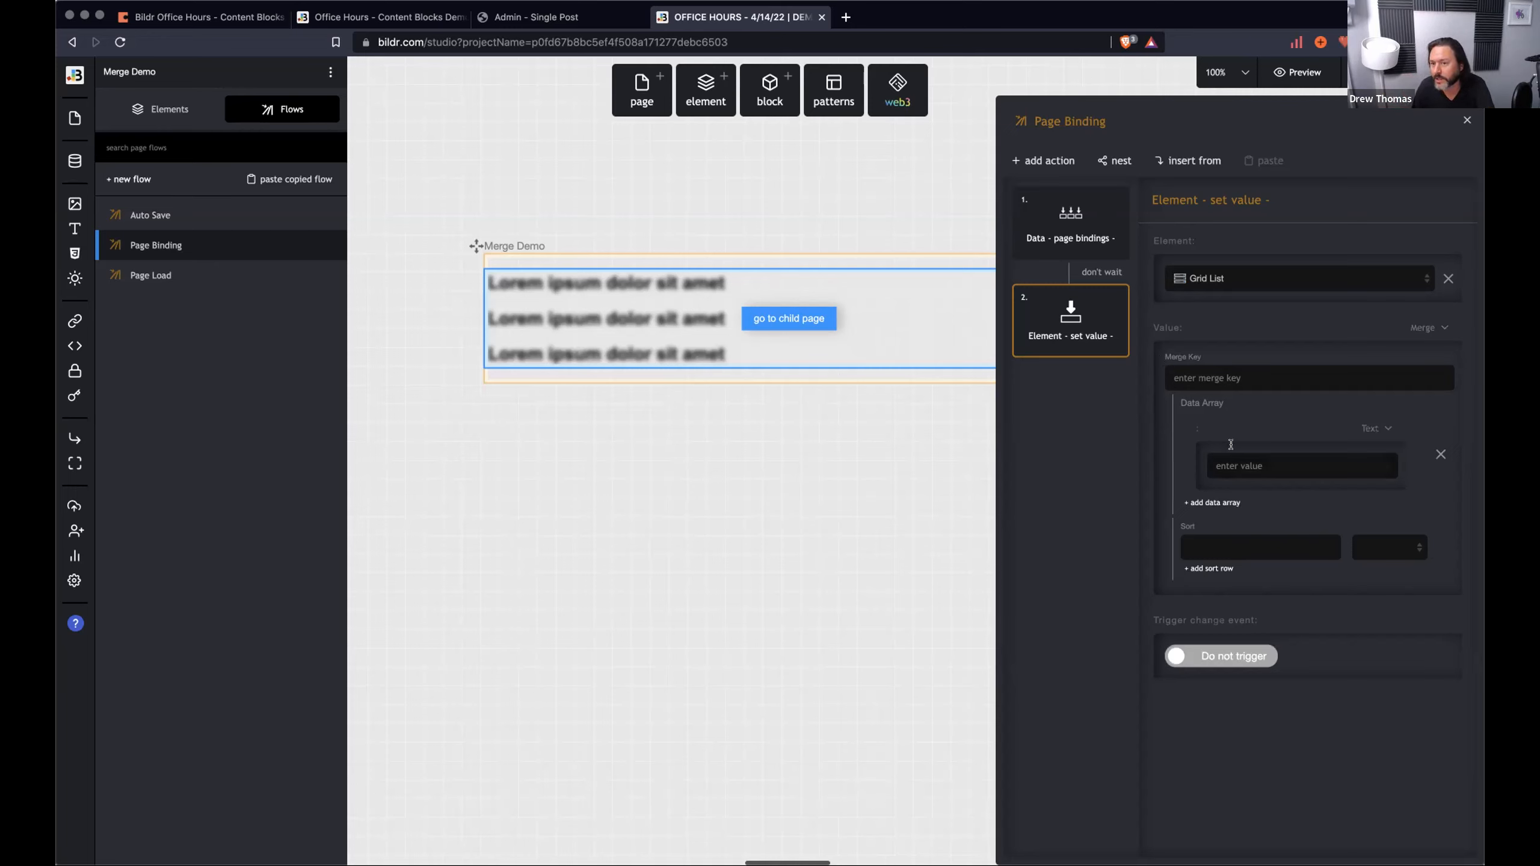
click(1214, 504)
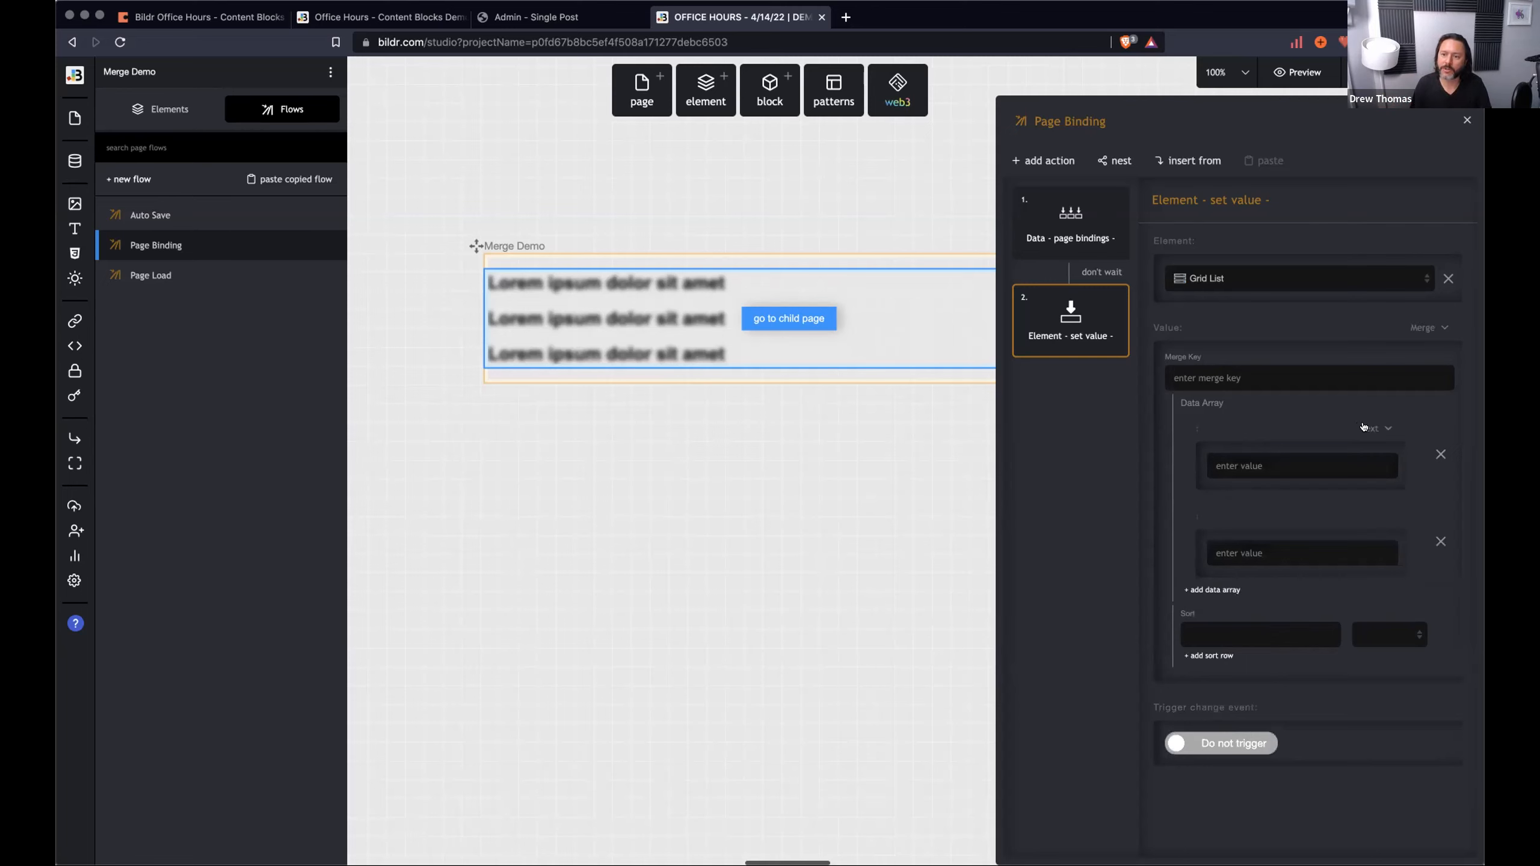
Set the merge's first data array to the Data 1 data collection with all fields.
click(1377, 429)
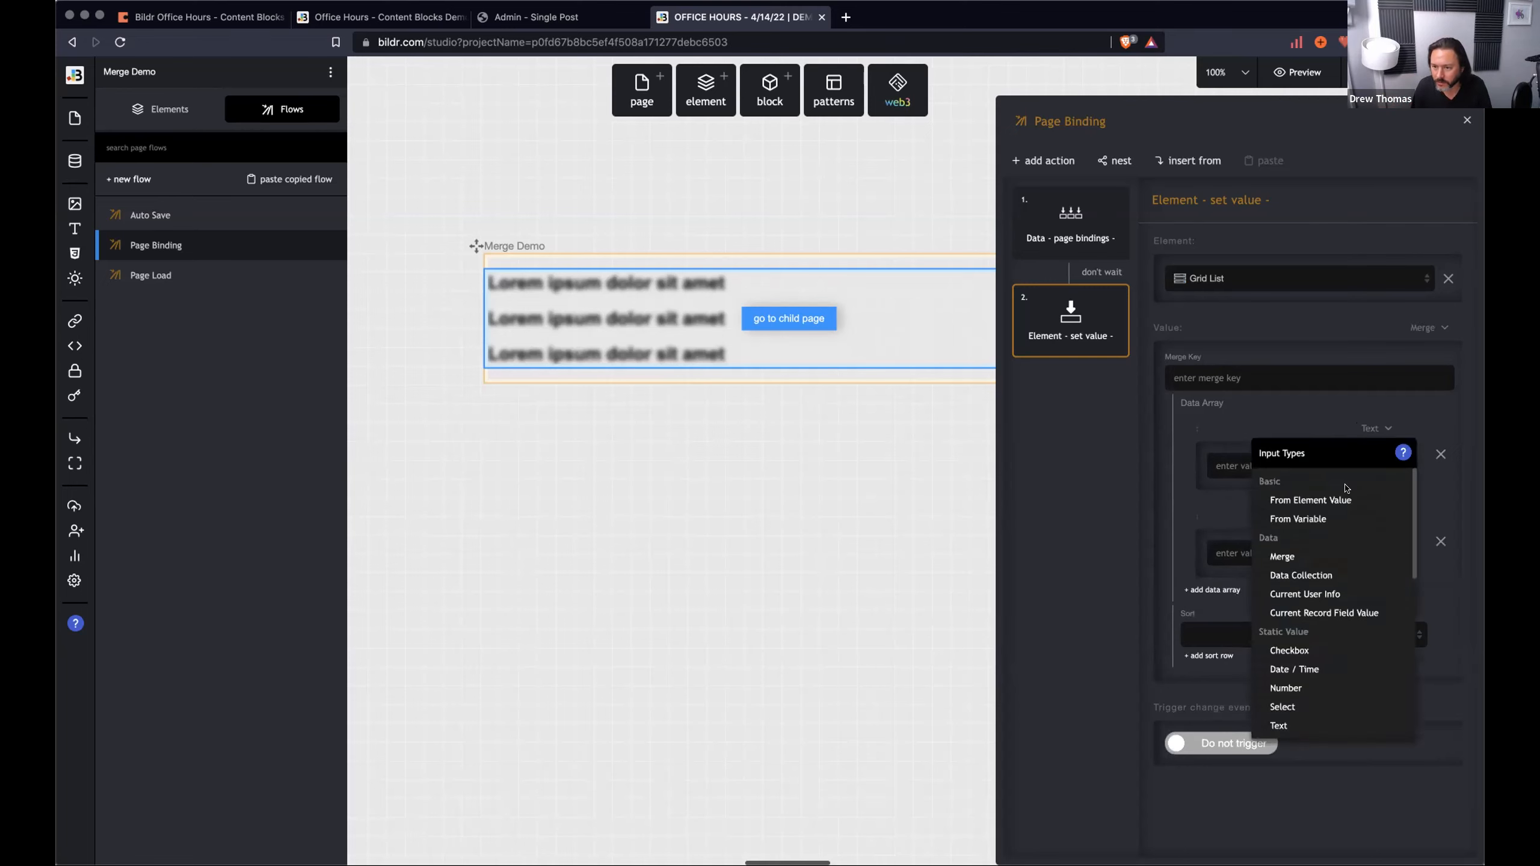
click(1317, 577)
click(1264, 481)
click(1270, 515)
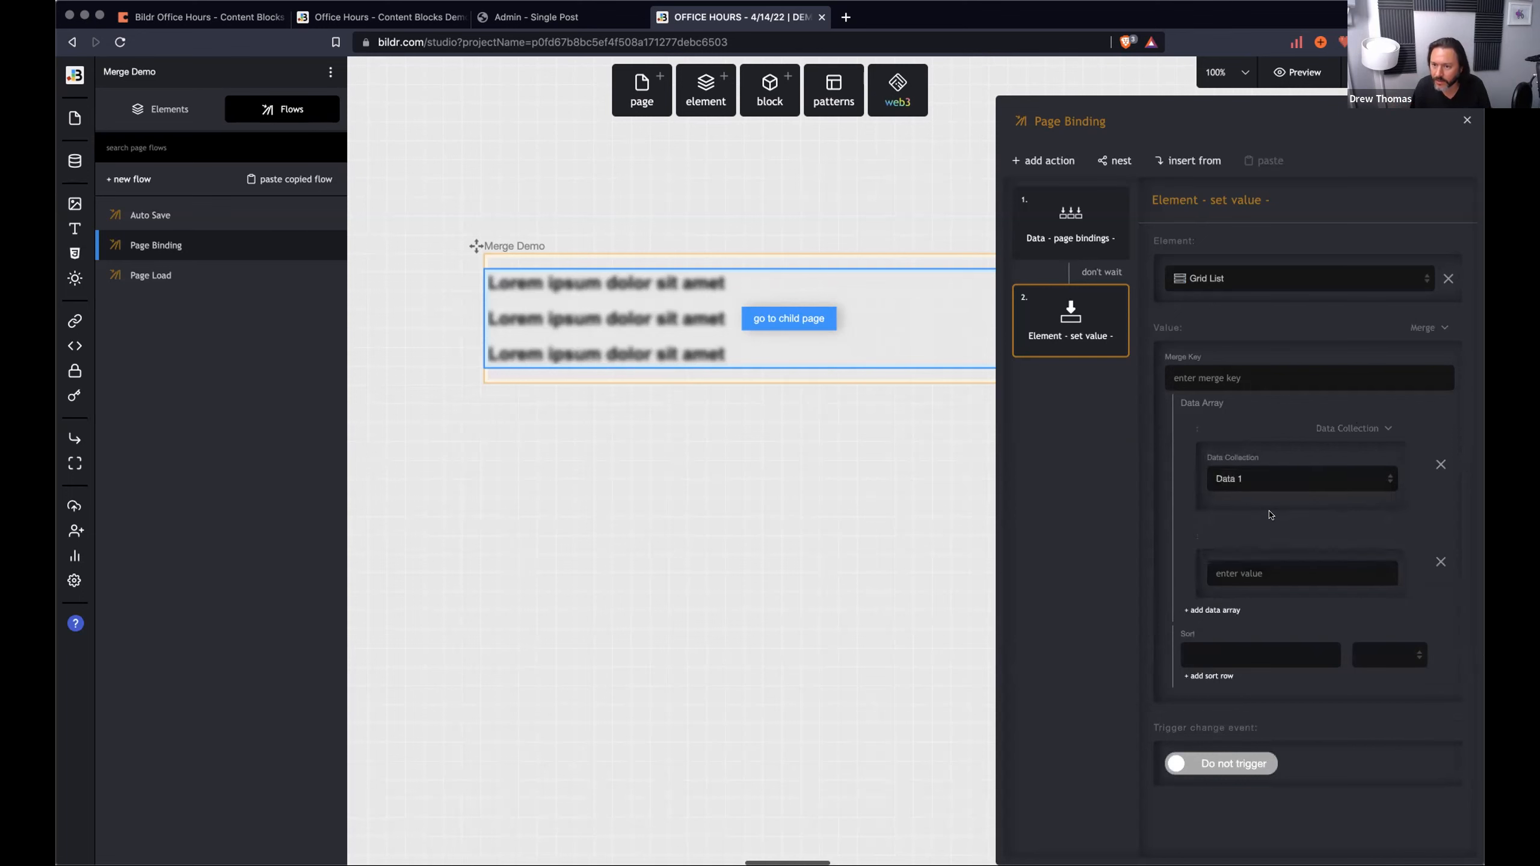
click(1275, 629)
click(1277, 640)
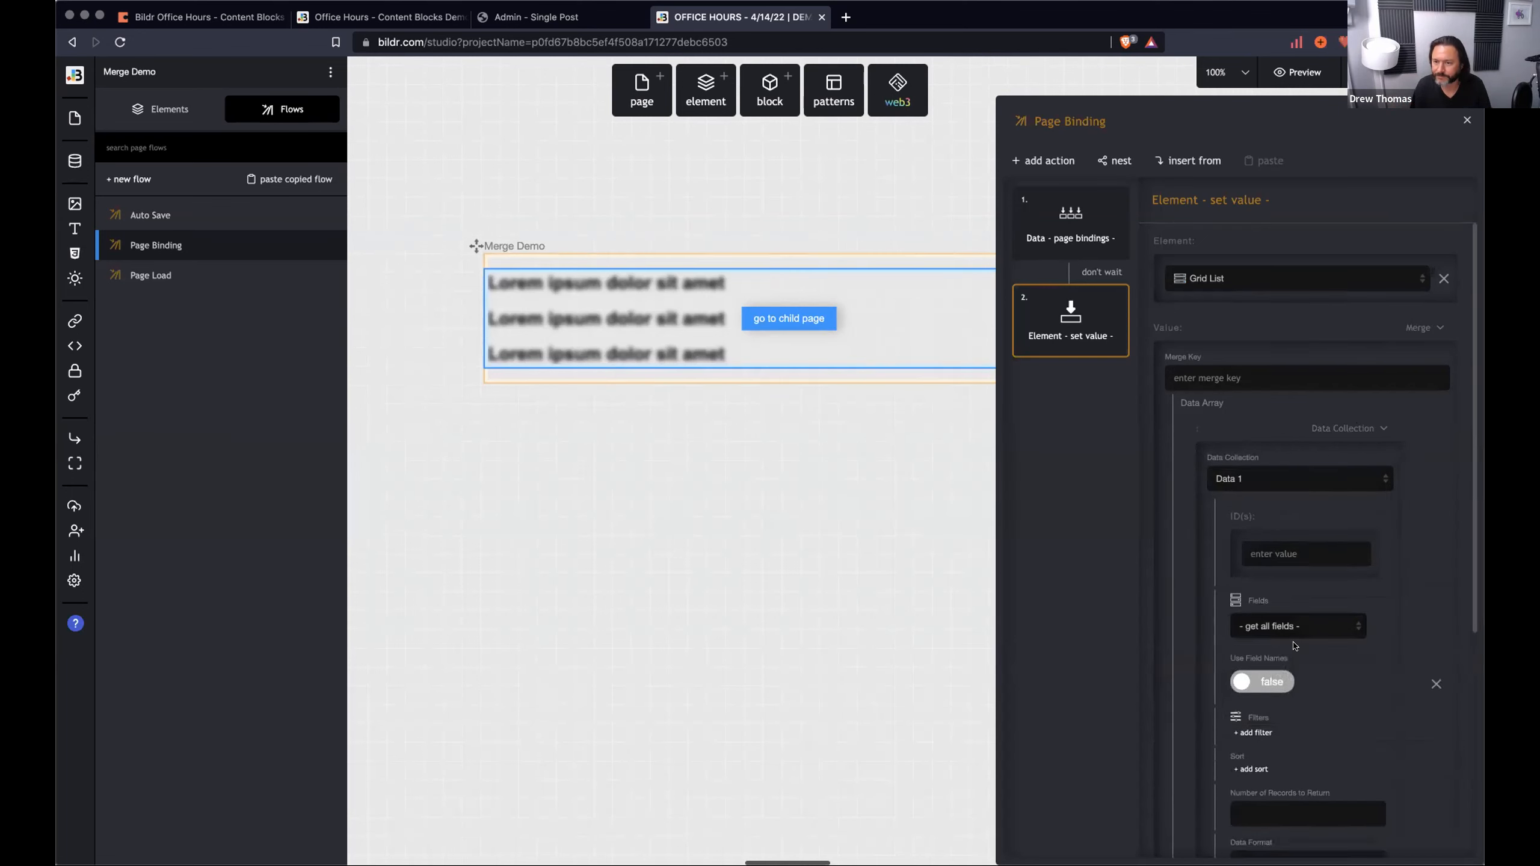
Set the merge's second data array to the Data 2 data collection with all fields.
scroll(1294, 646, down, 6)
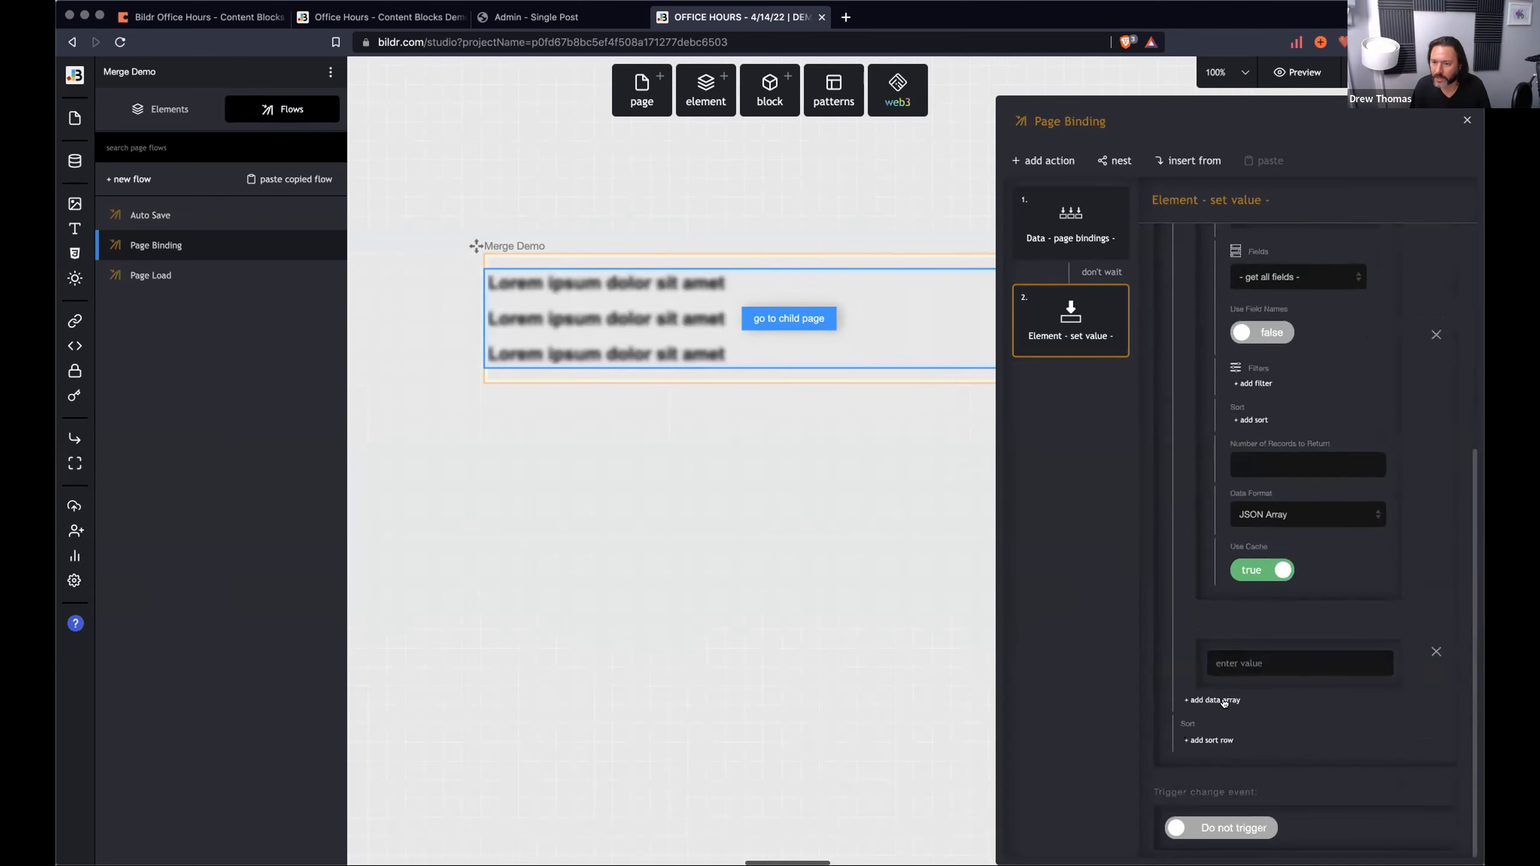
click(1358, 627)
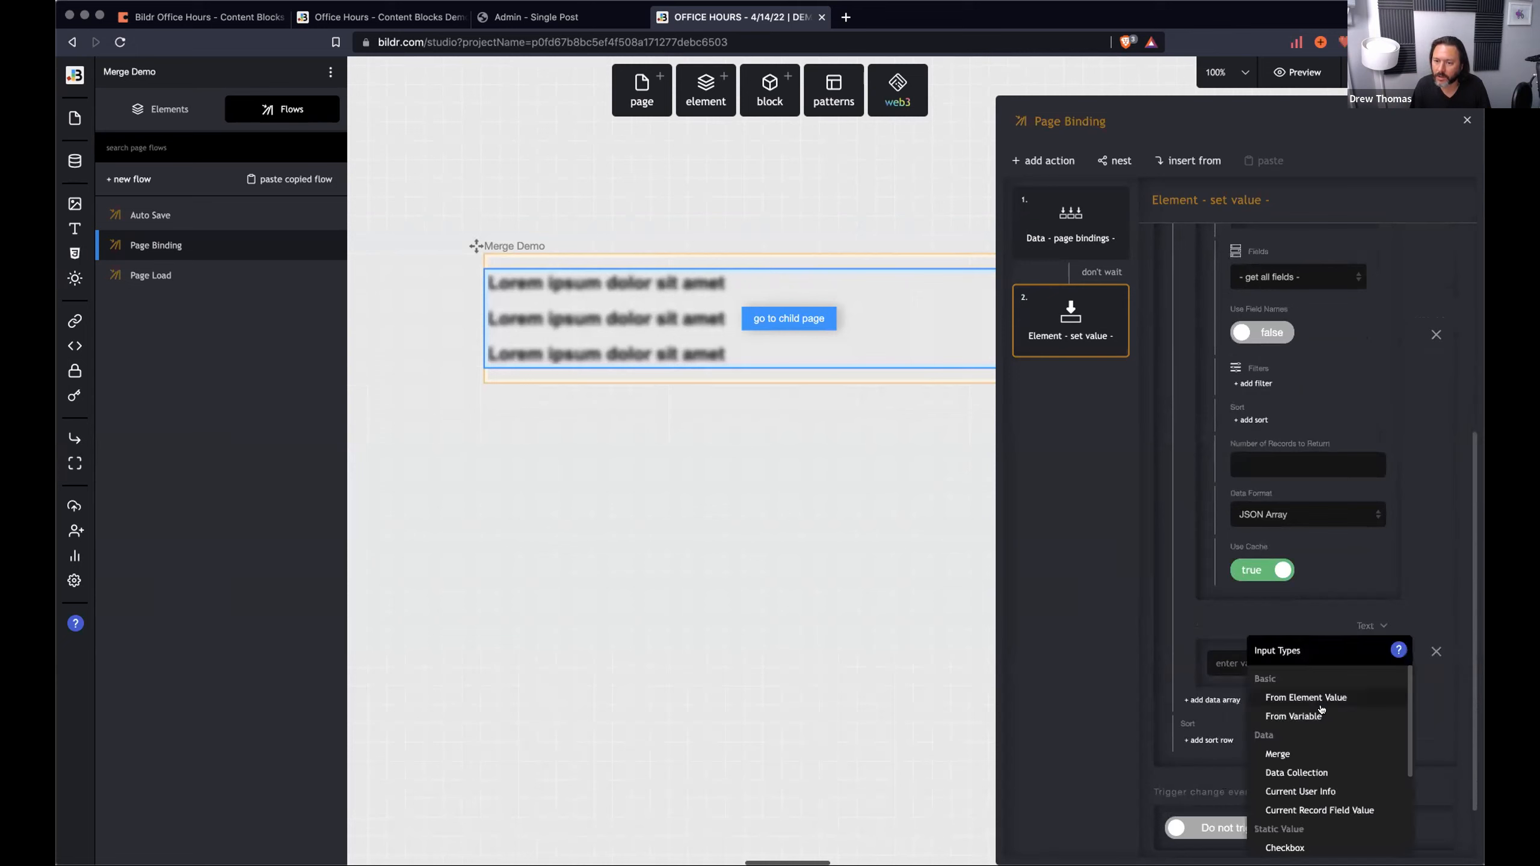
click(1317, 770)
click(1279, 660)
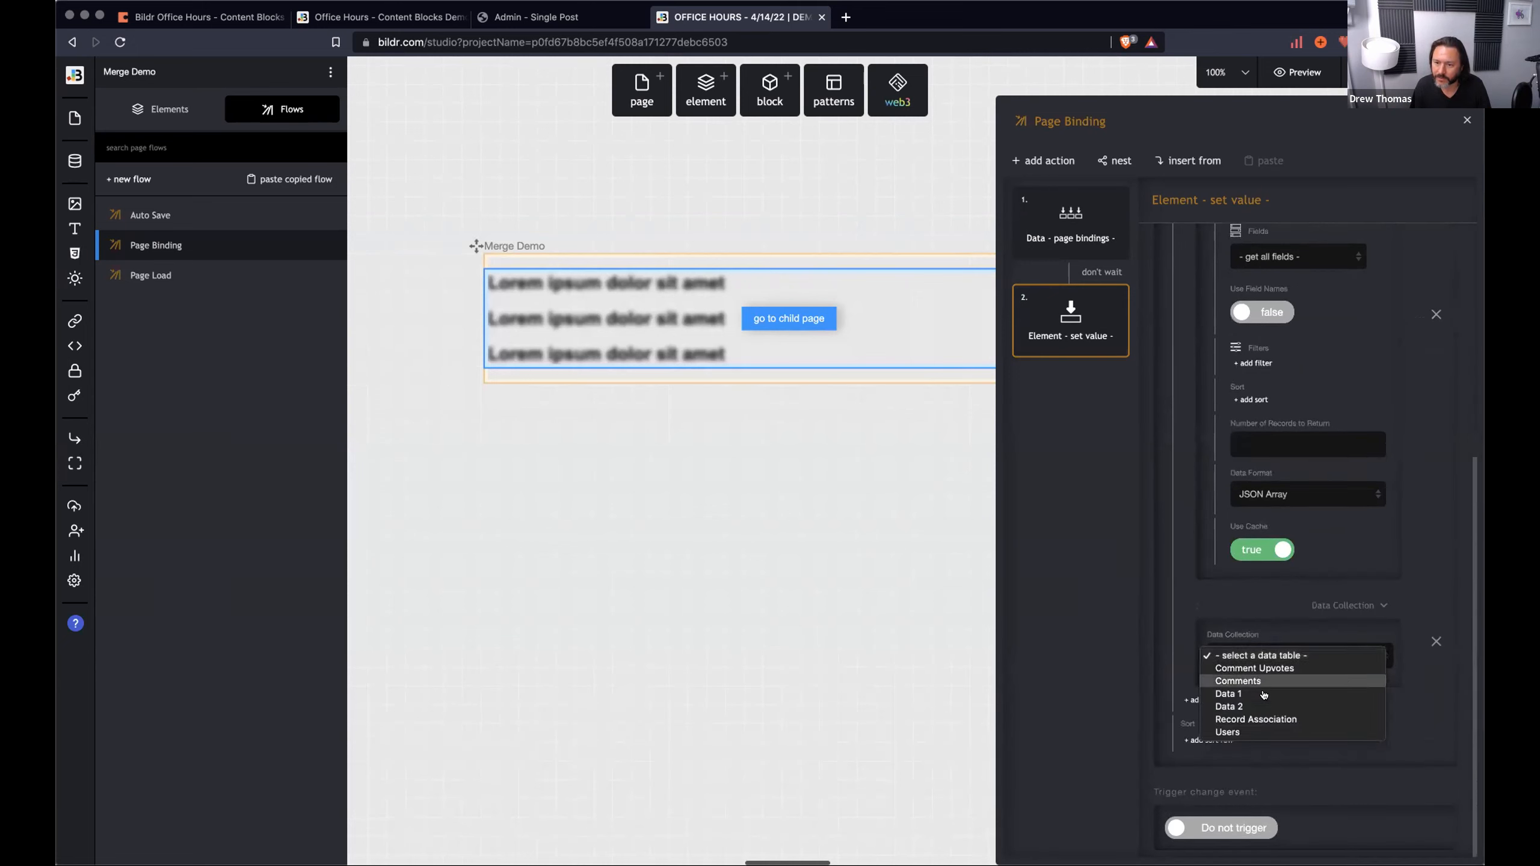
click(1249, 706)
scroll(1248, 667, down, 3)
click(1248, 615)
click(1274, 625)
scroll(1334, 637, down, 3)
Set the merge key of the set value action to id.
scroll(1344, 638, up, 10)
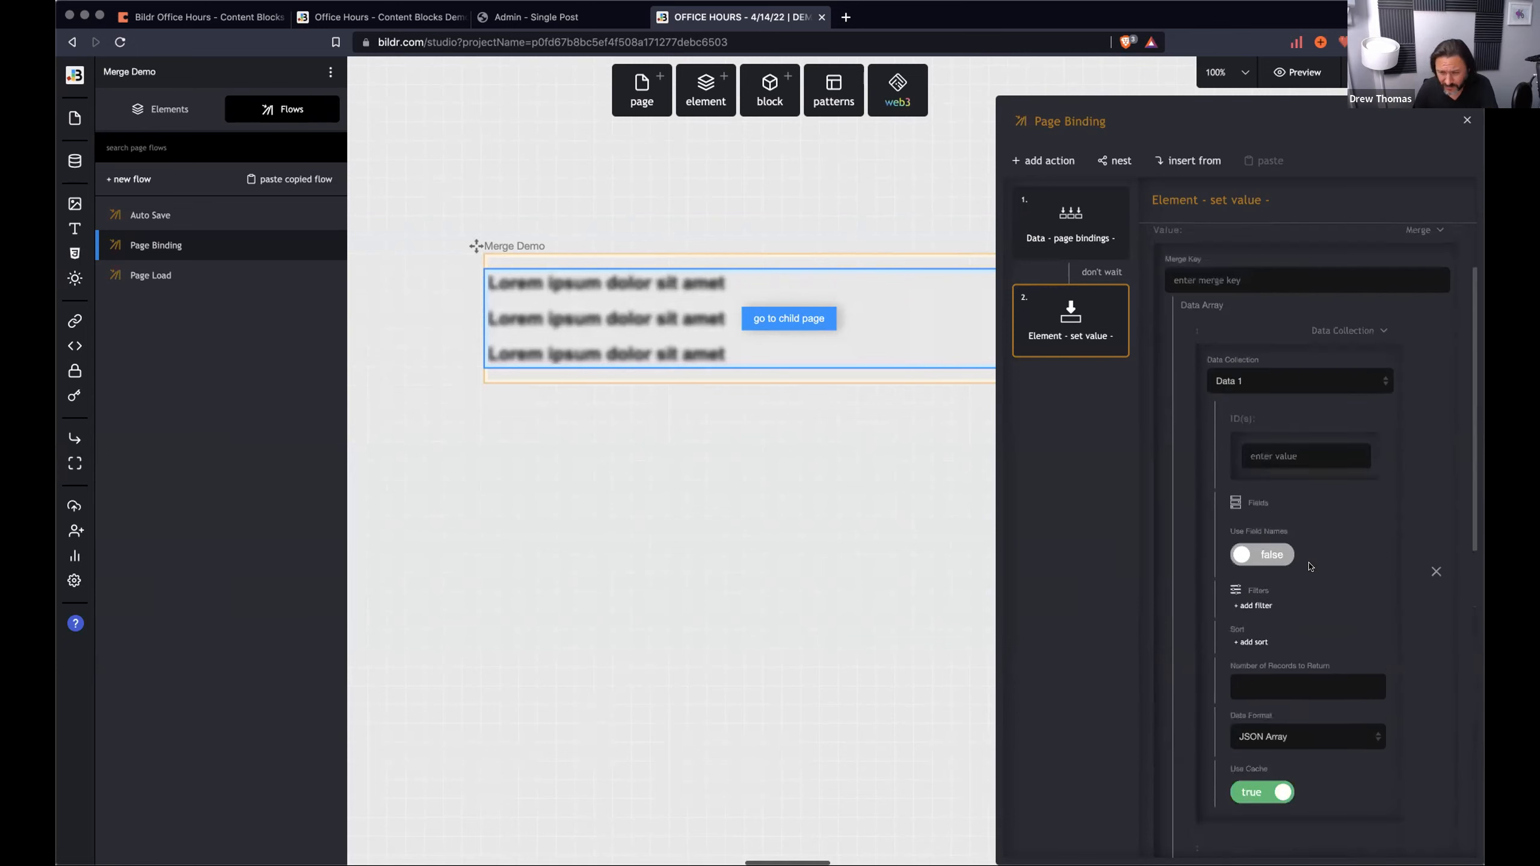
scroll(1310, 567, up, 2)
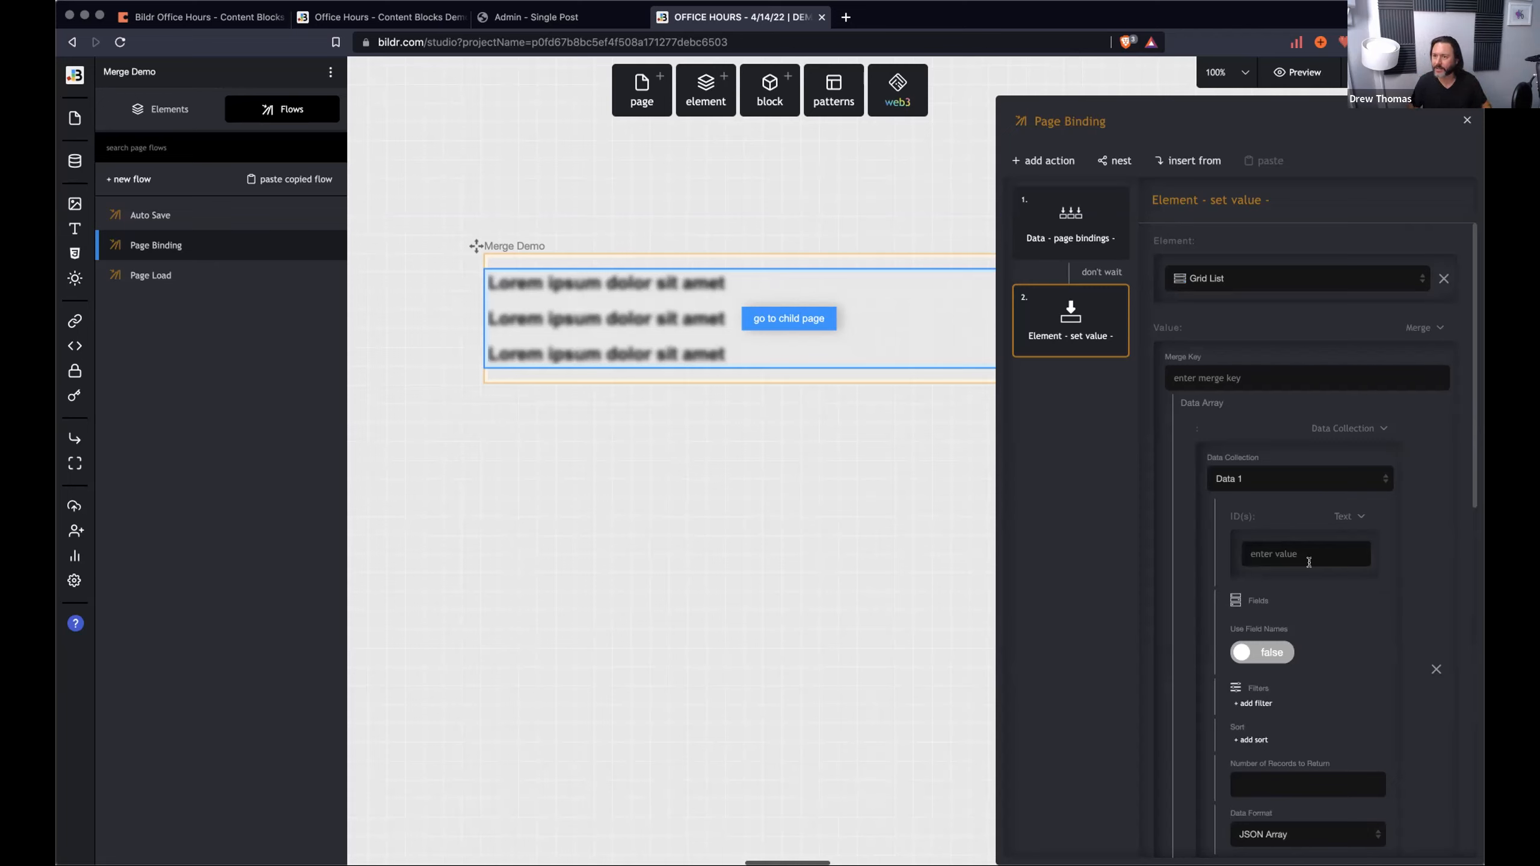
text(id)
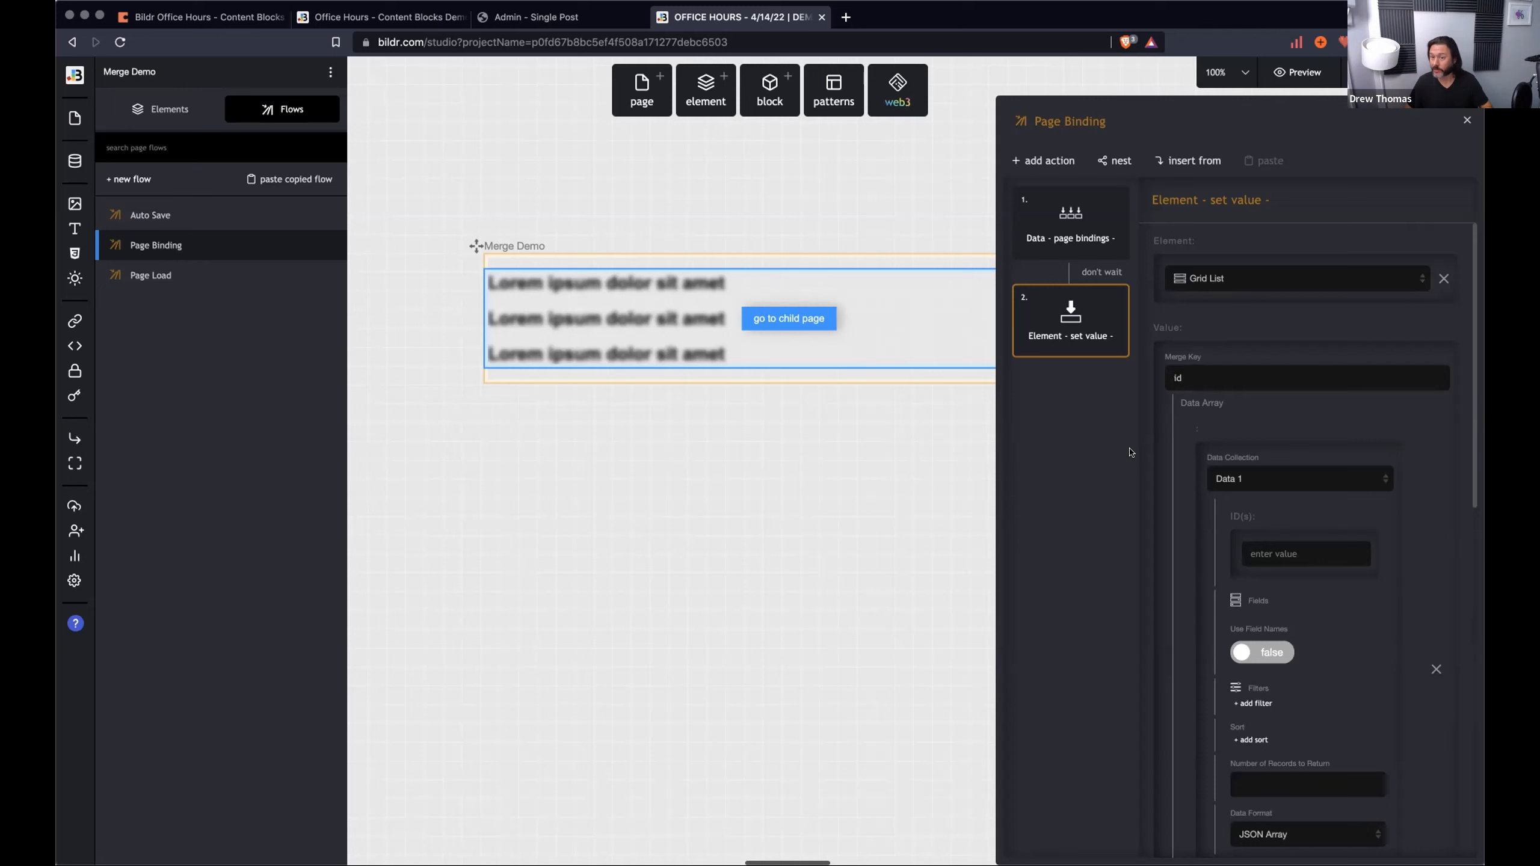
scroll(1280, 449, down, 4)
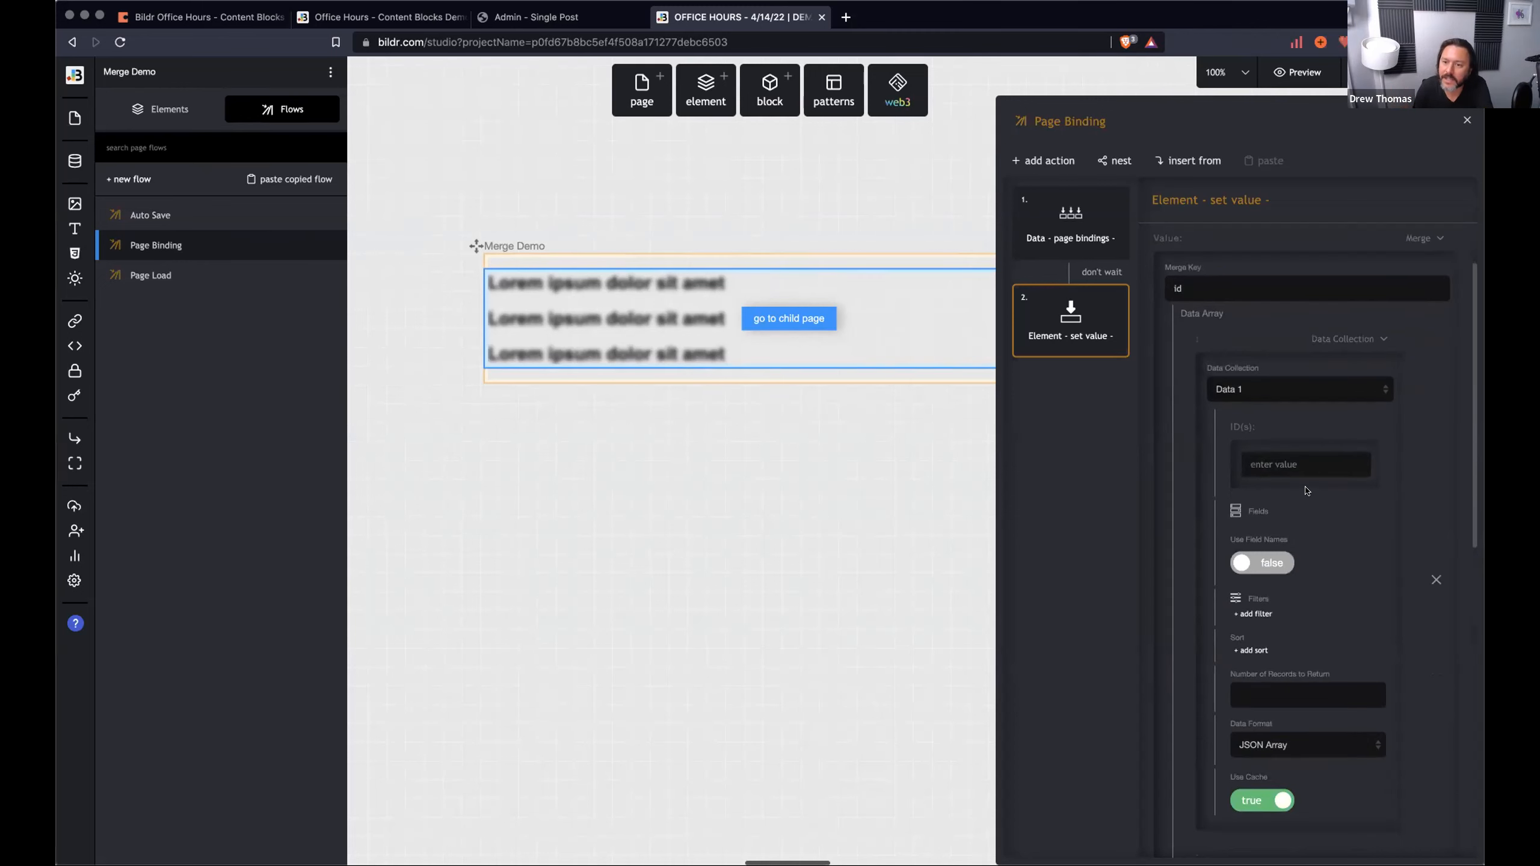
scroll(1263, 576, down, 10)
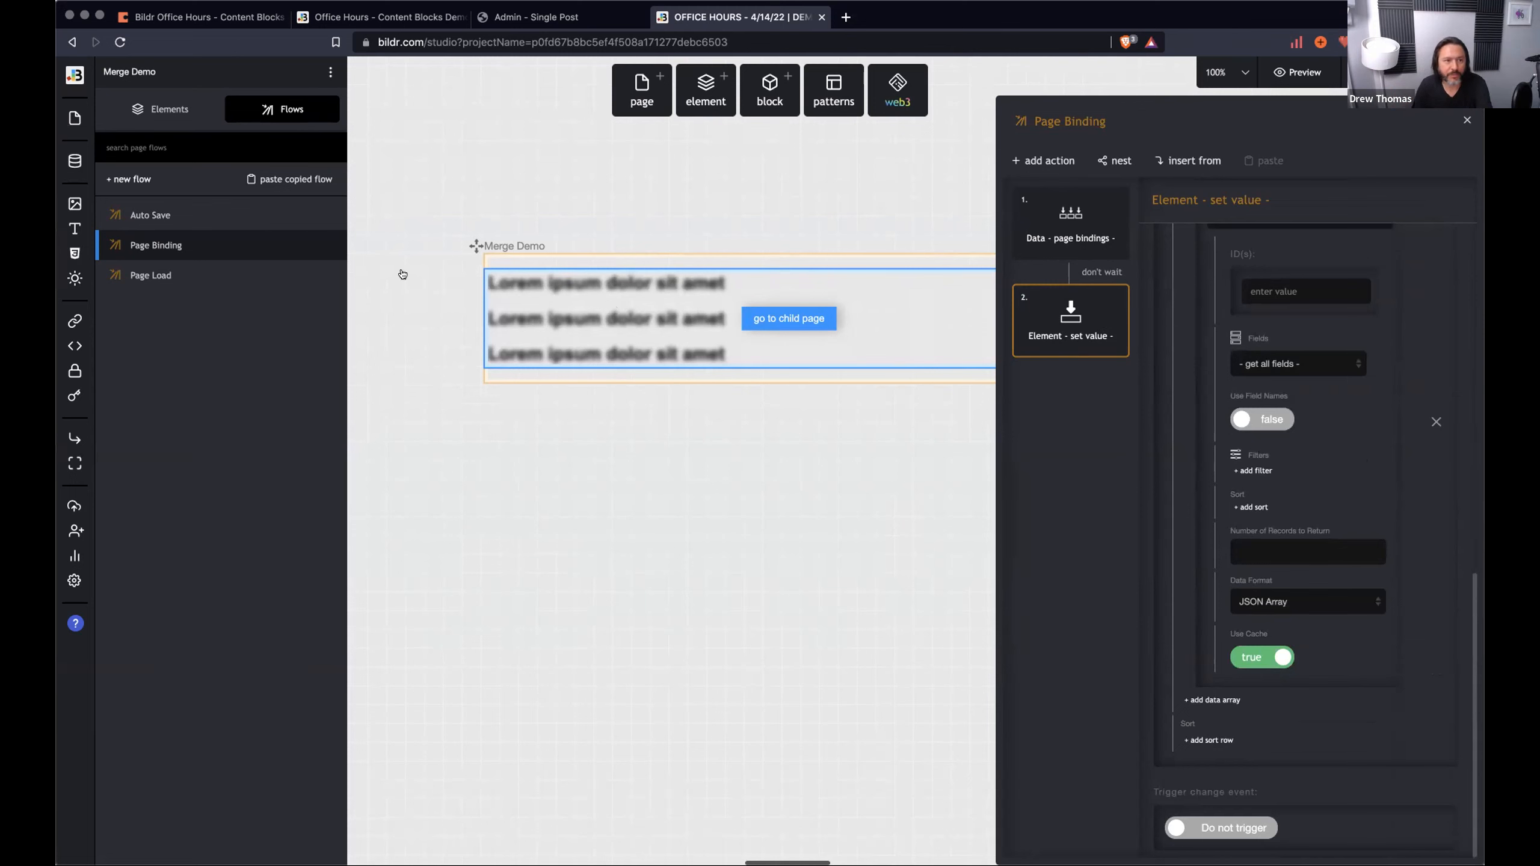
Create a URL route /merge with Merge Demo as both the unauthenticated and the authenticated page.
click(162, 321)
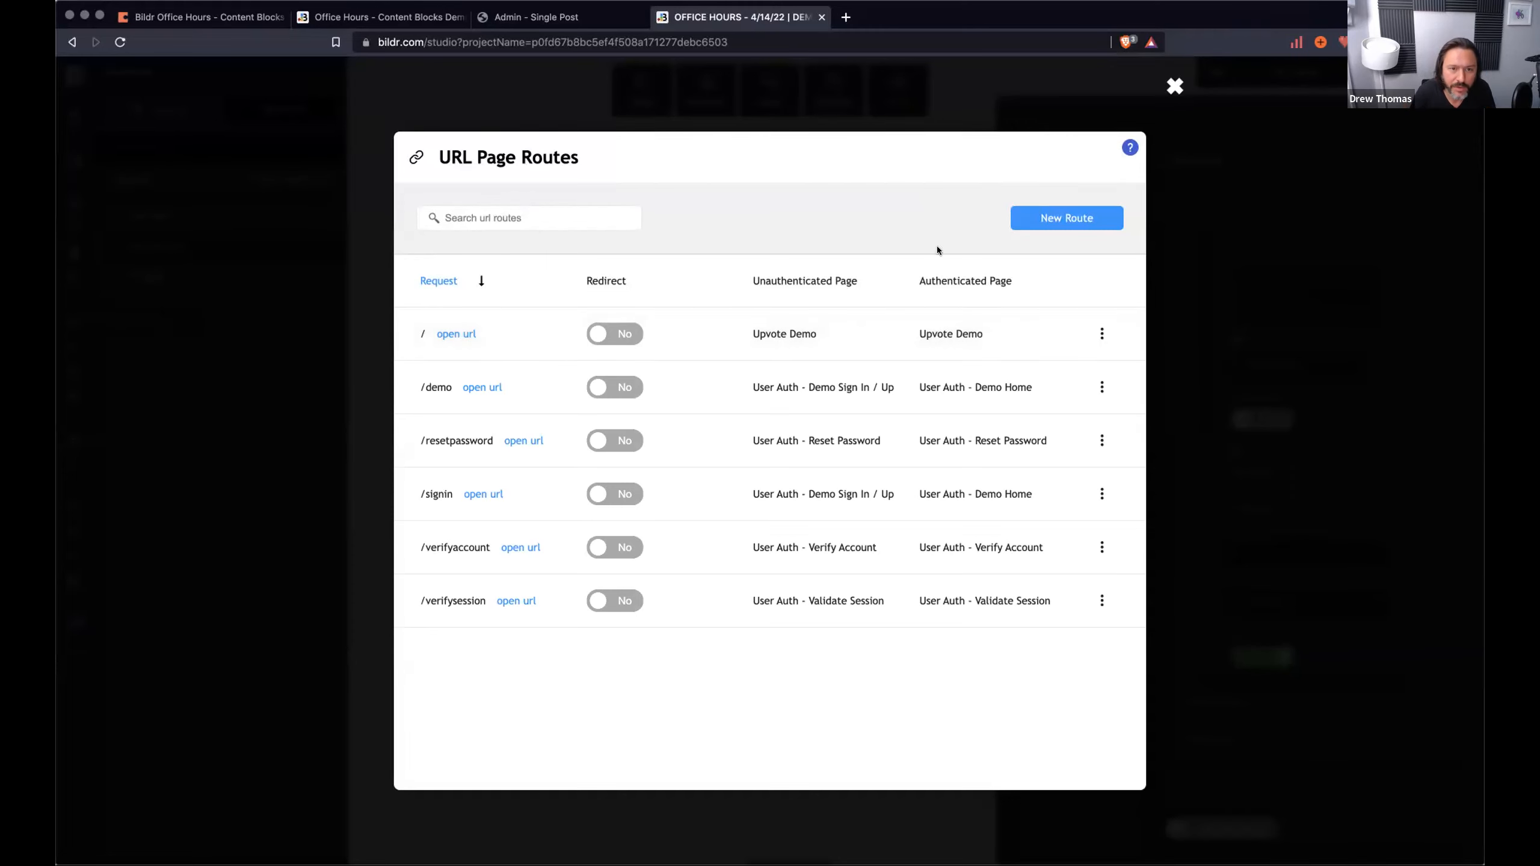
click(1079, 220)
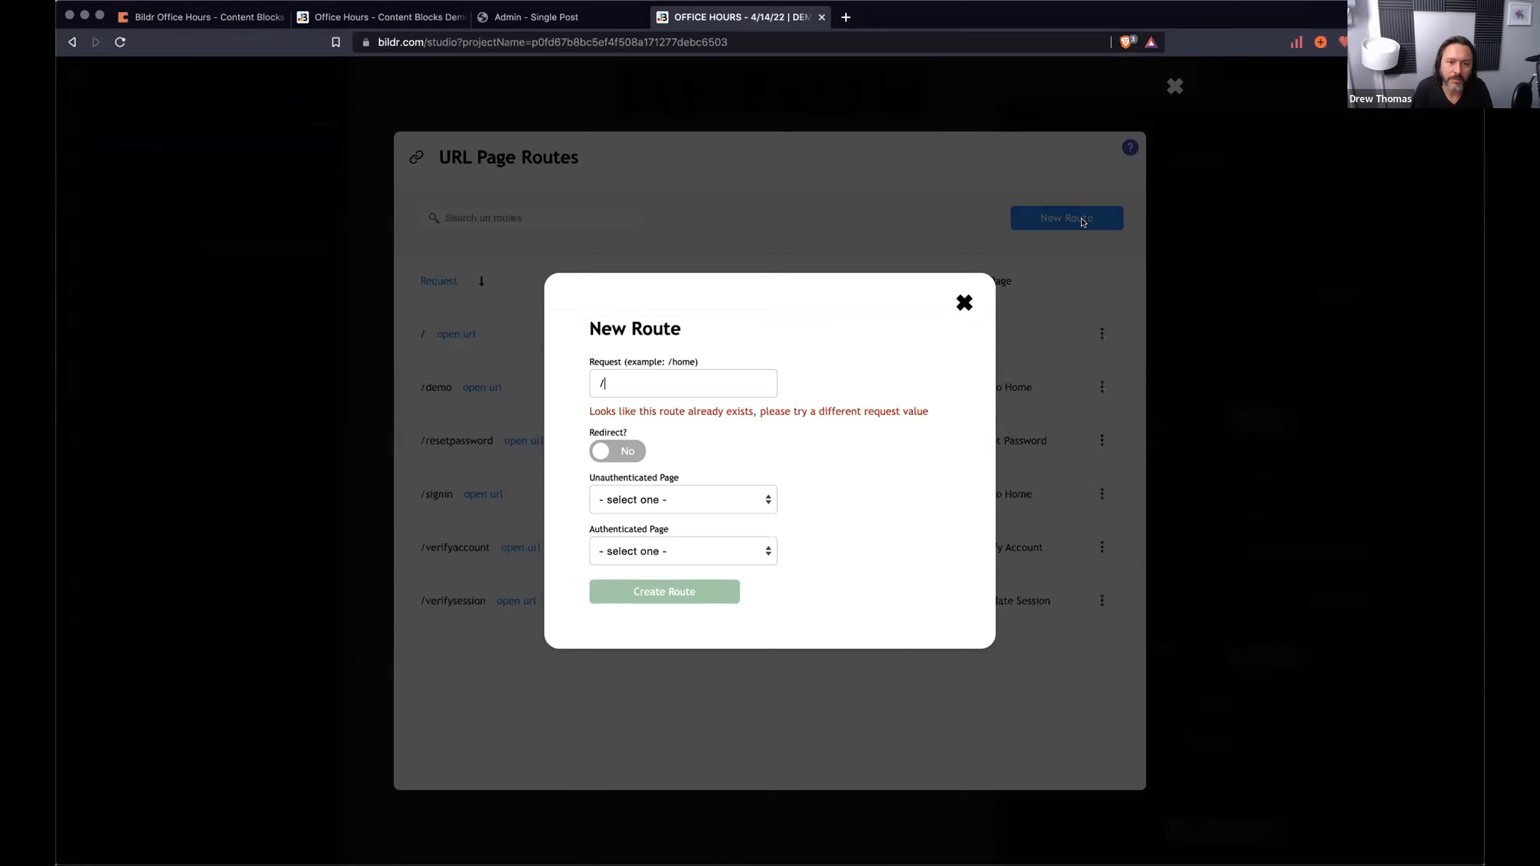
text(merge)
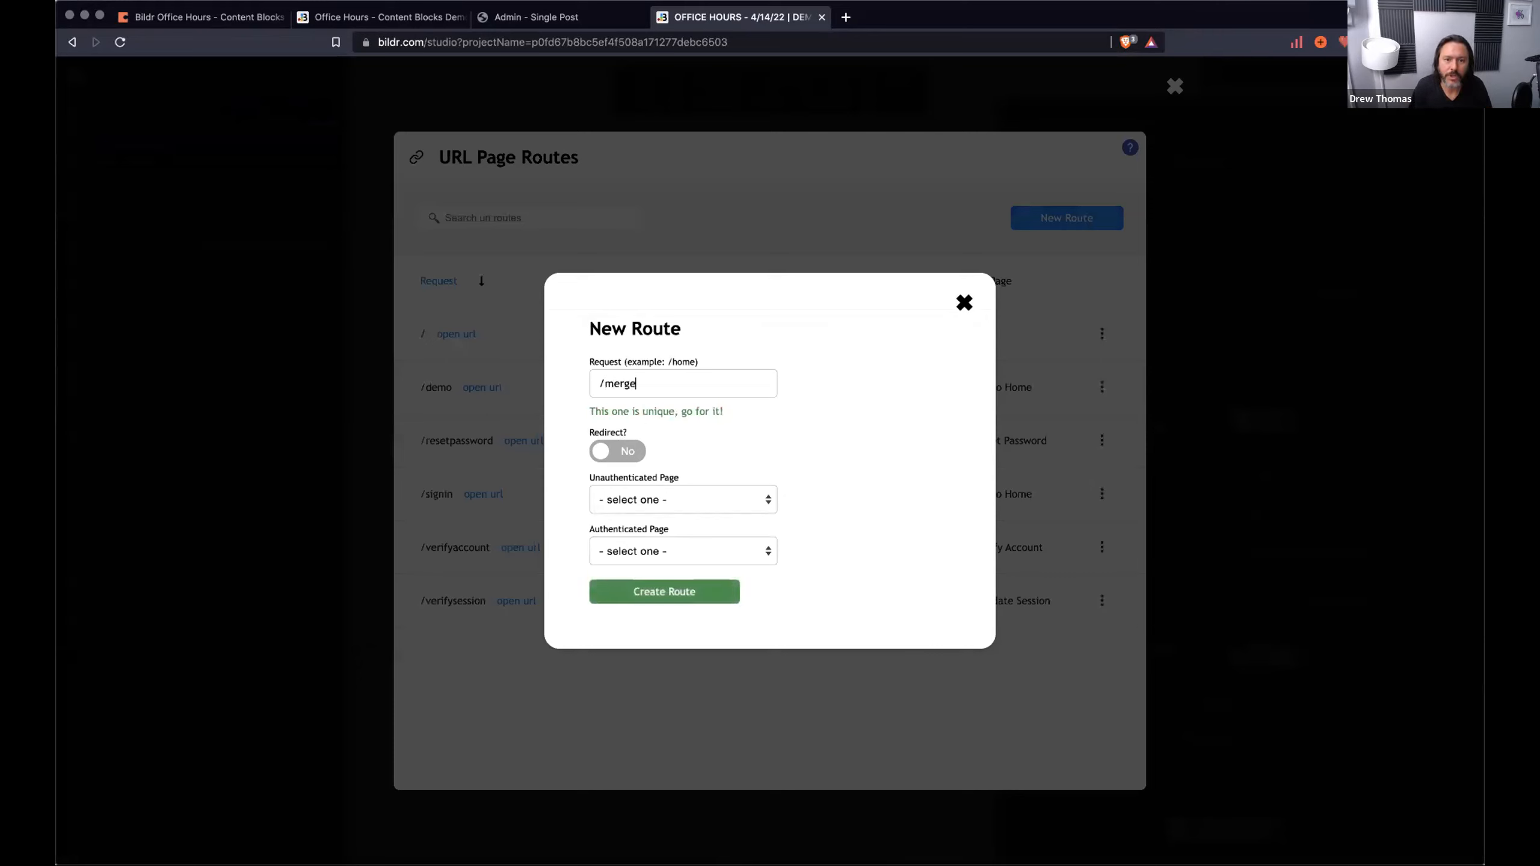
click(715, 501)
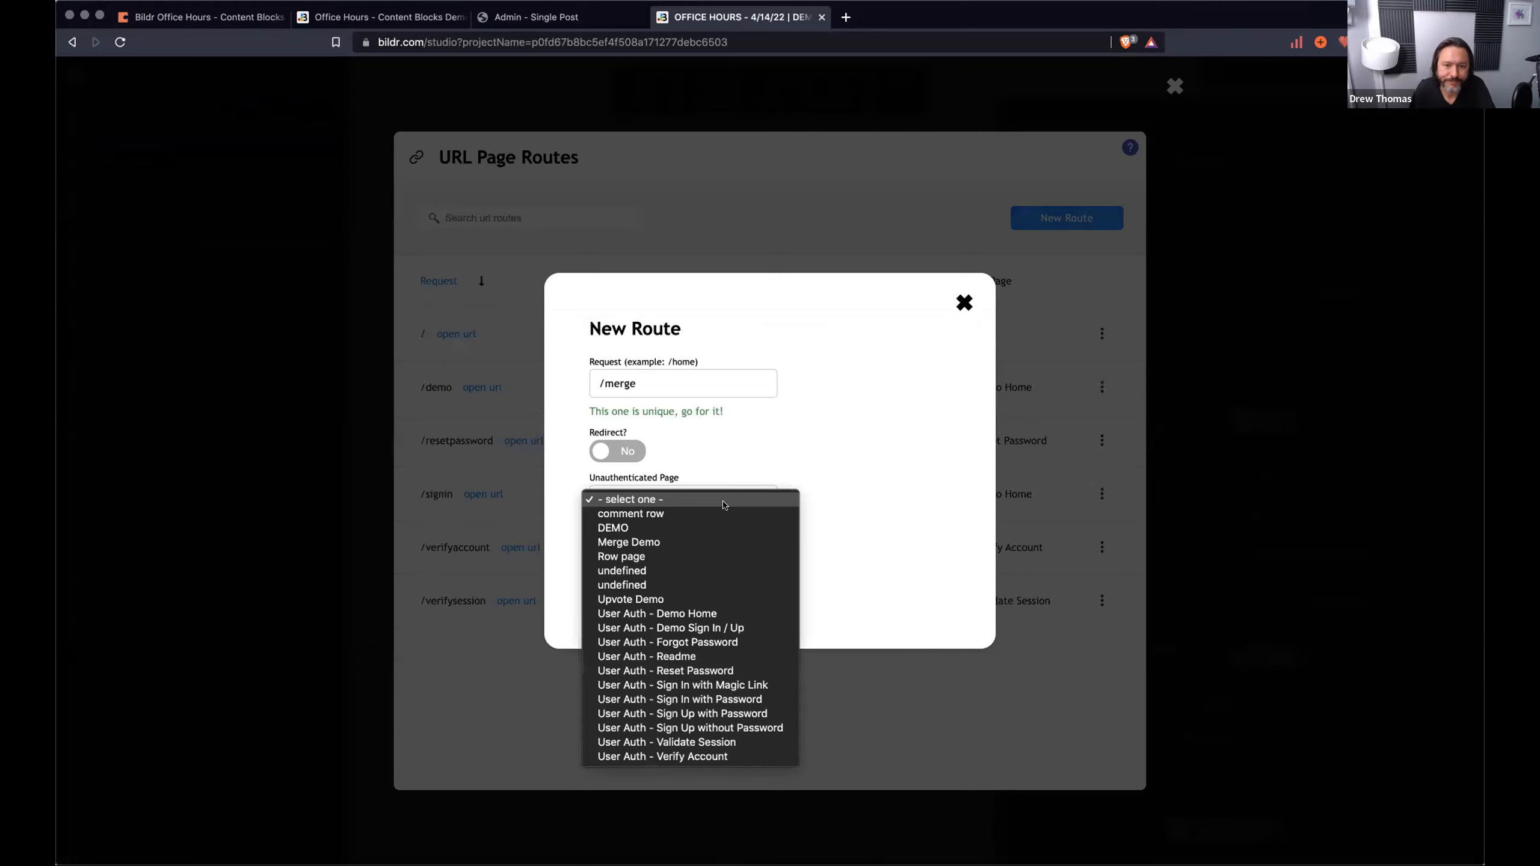
click(712, 542)
click(678, 551)
click(665, 593)
click(665, 592)
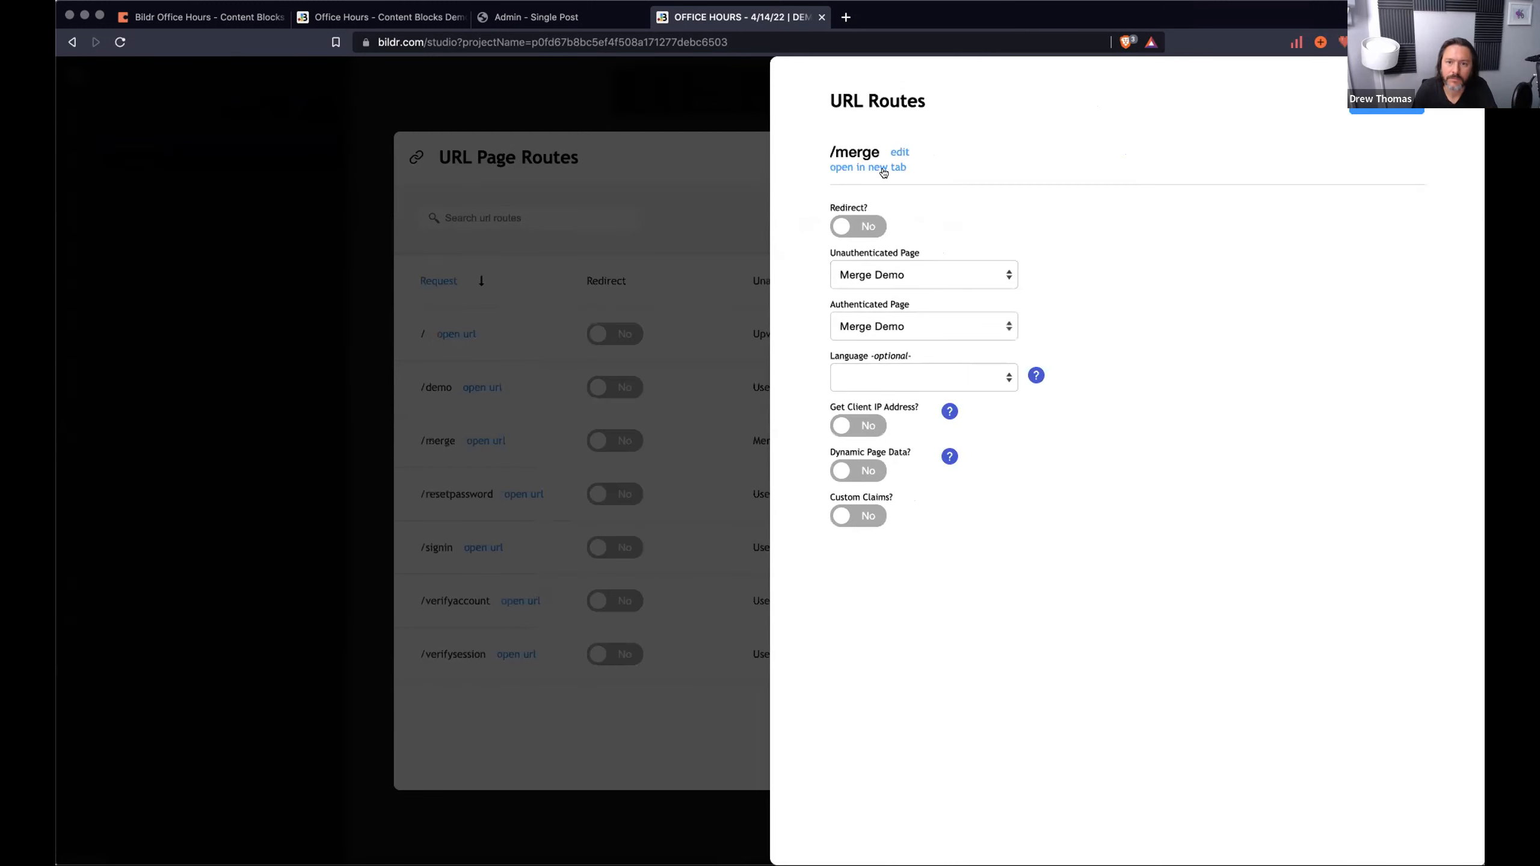
Open the /merge route in a new tab to check the page, and close the route settings back in the studio.
click(882, 168)
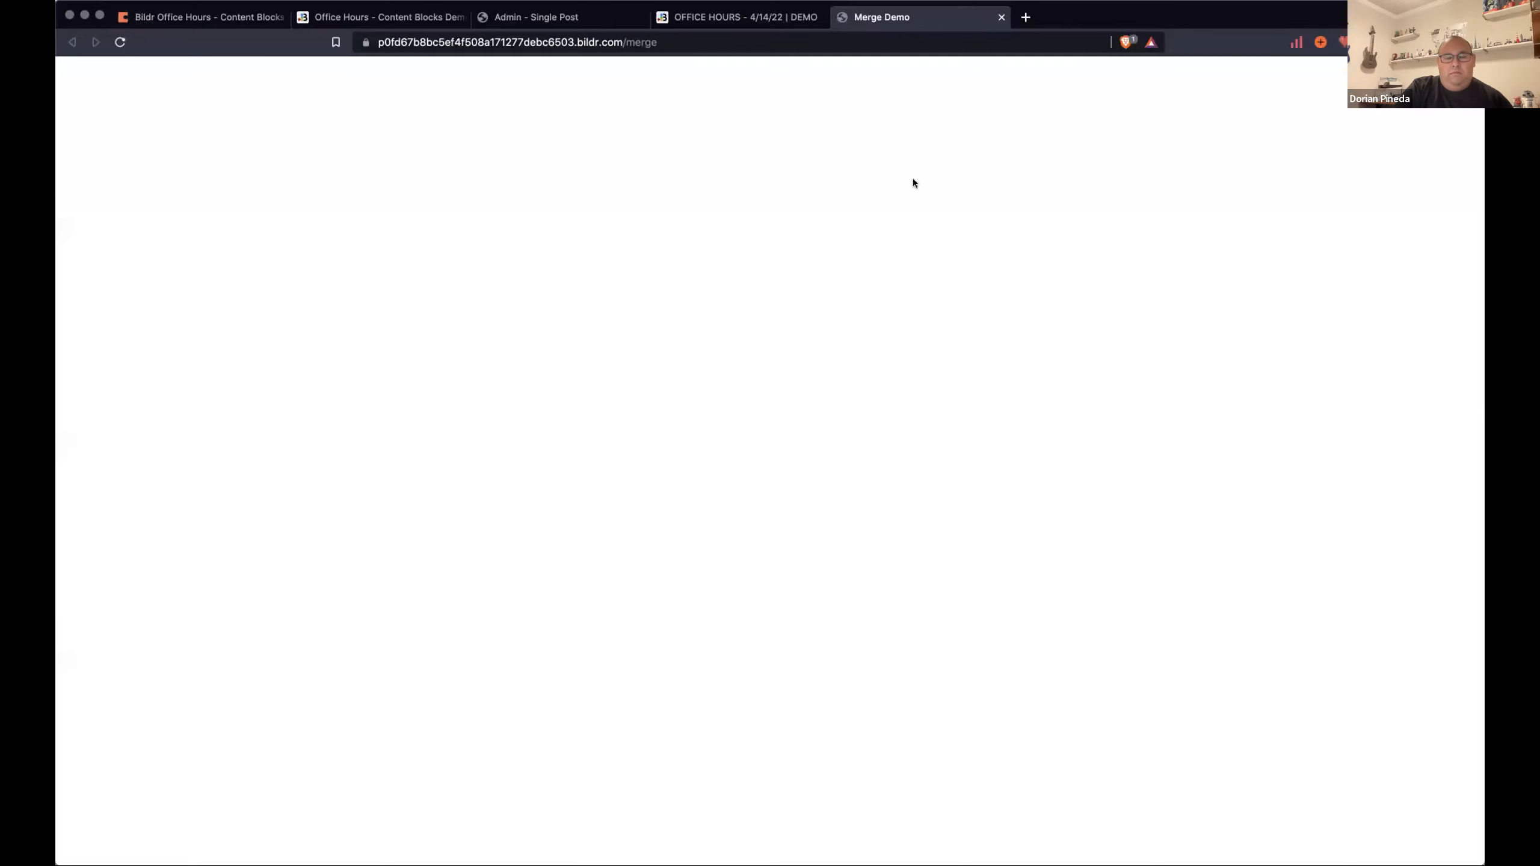
click(735, 24)
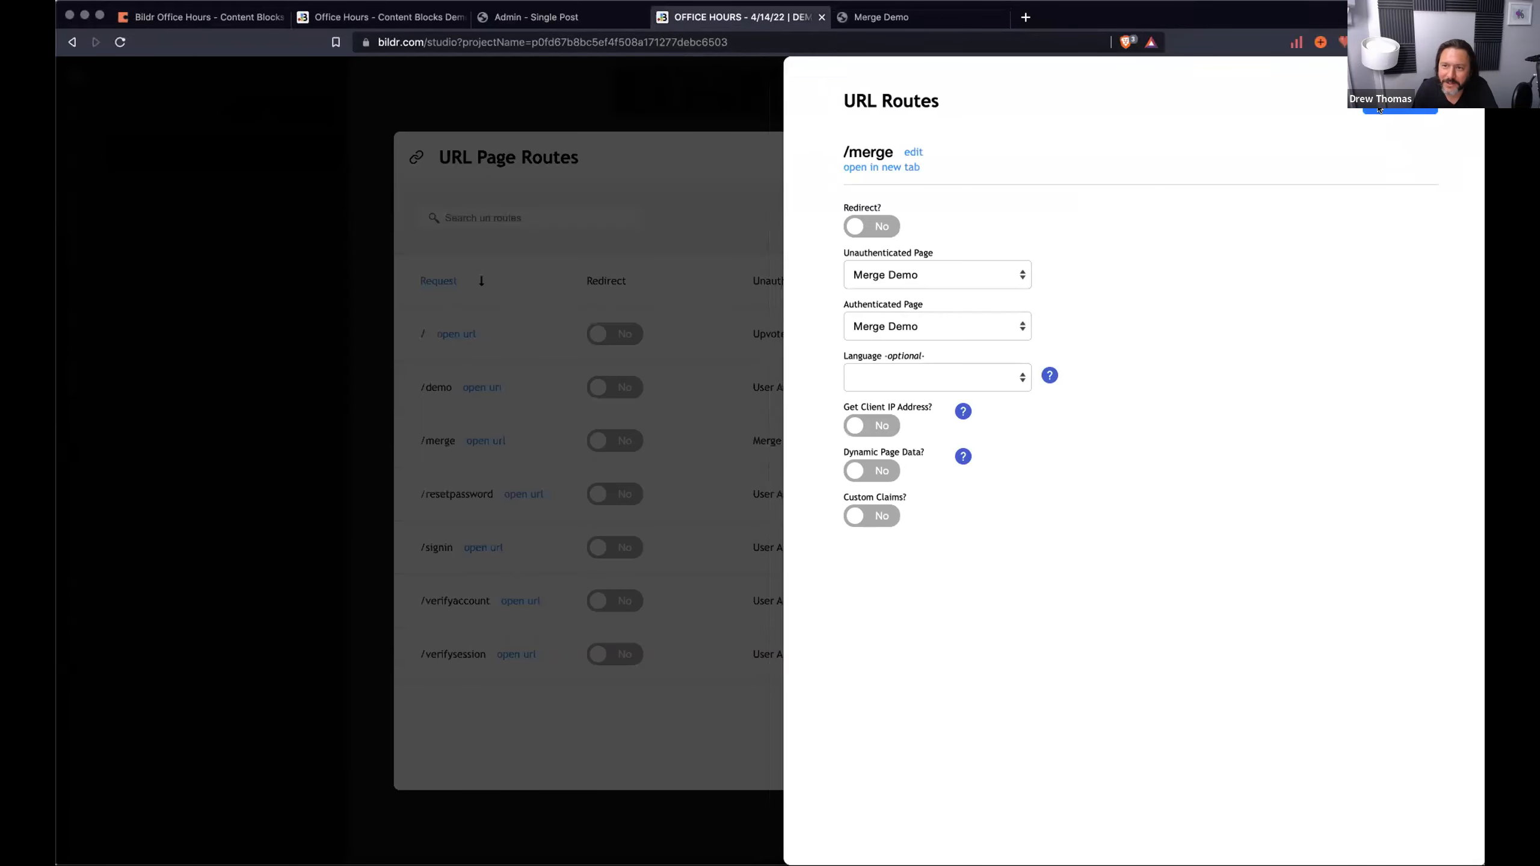
click(1383, 112)
click(1169, 92)
Reselect Grid List as the Element of the Page Binding flow's set value action.
click(1069, 352)
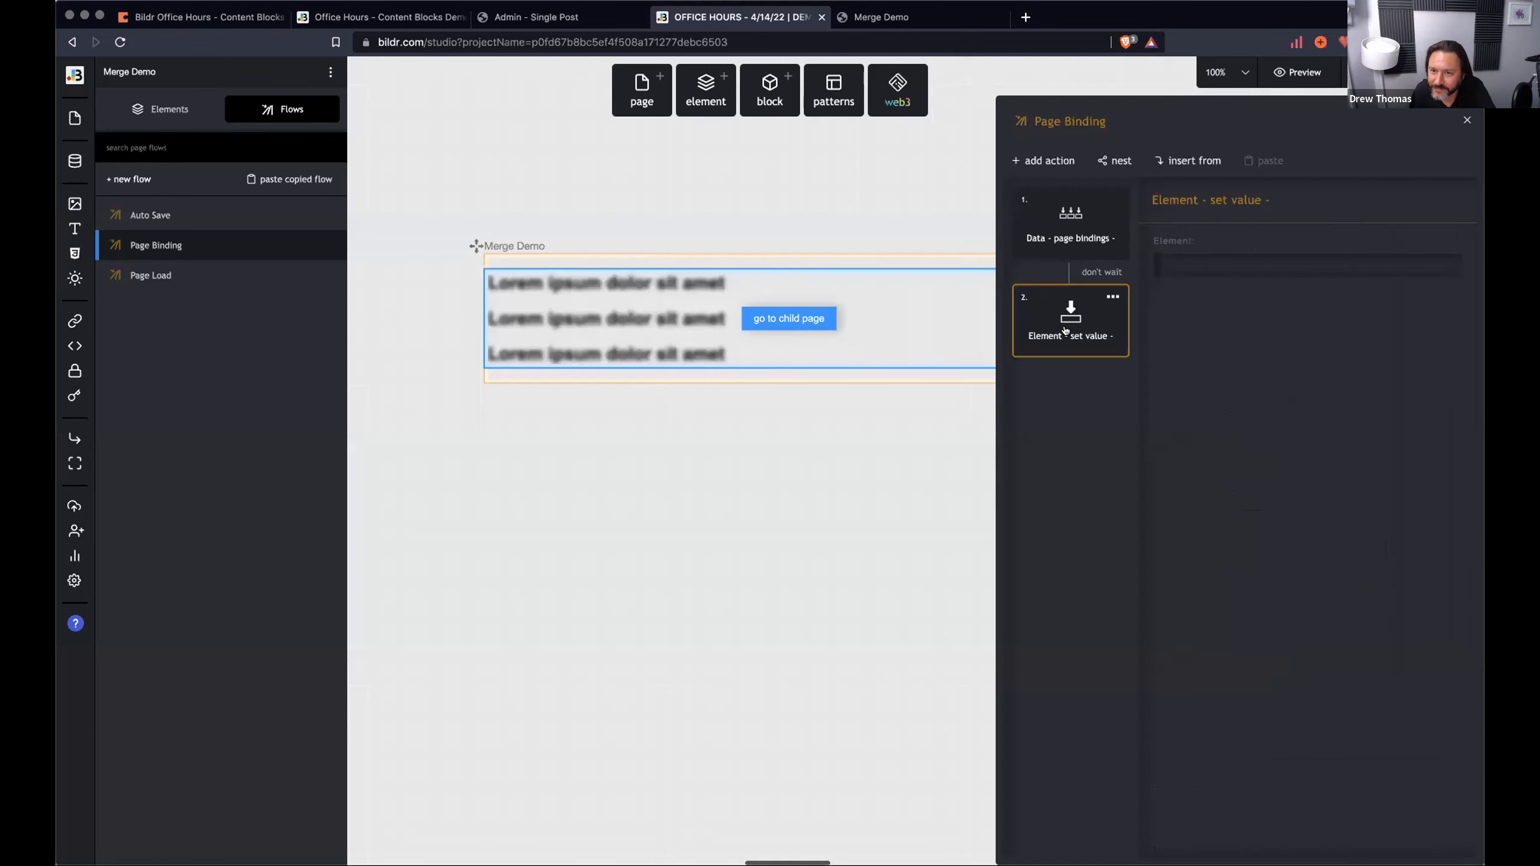
scroll(1312, 410, down, 2)
scroll(1310, 410, up, 2)
click(1249, 278)
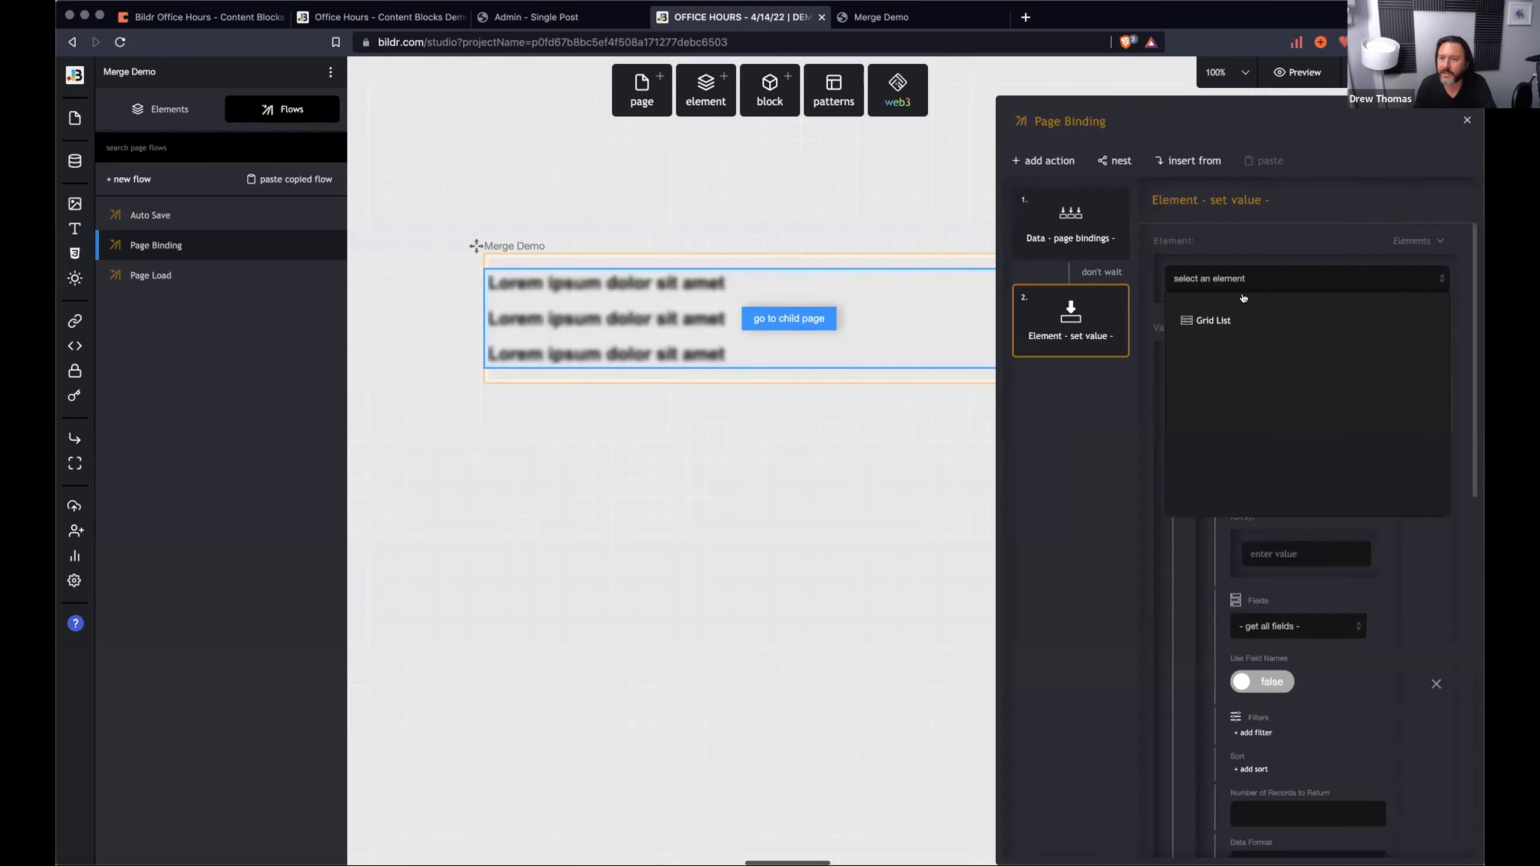
click(1225, 321)
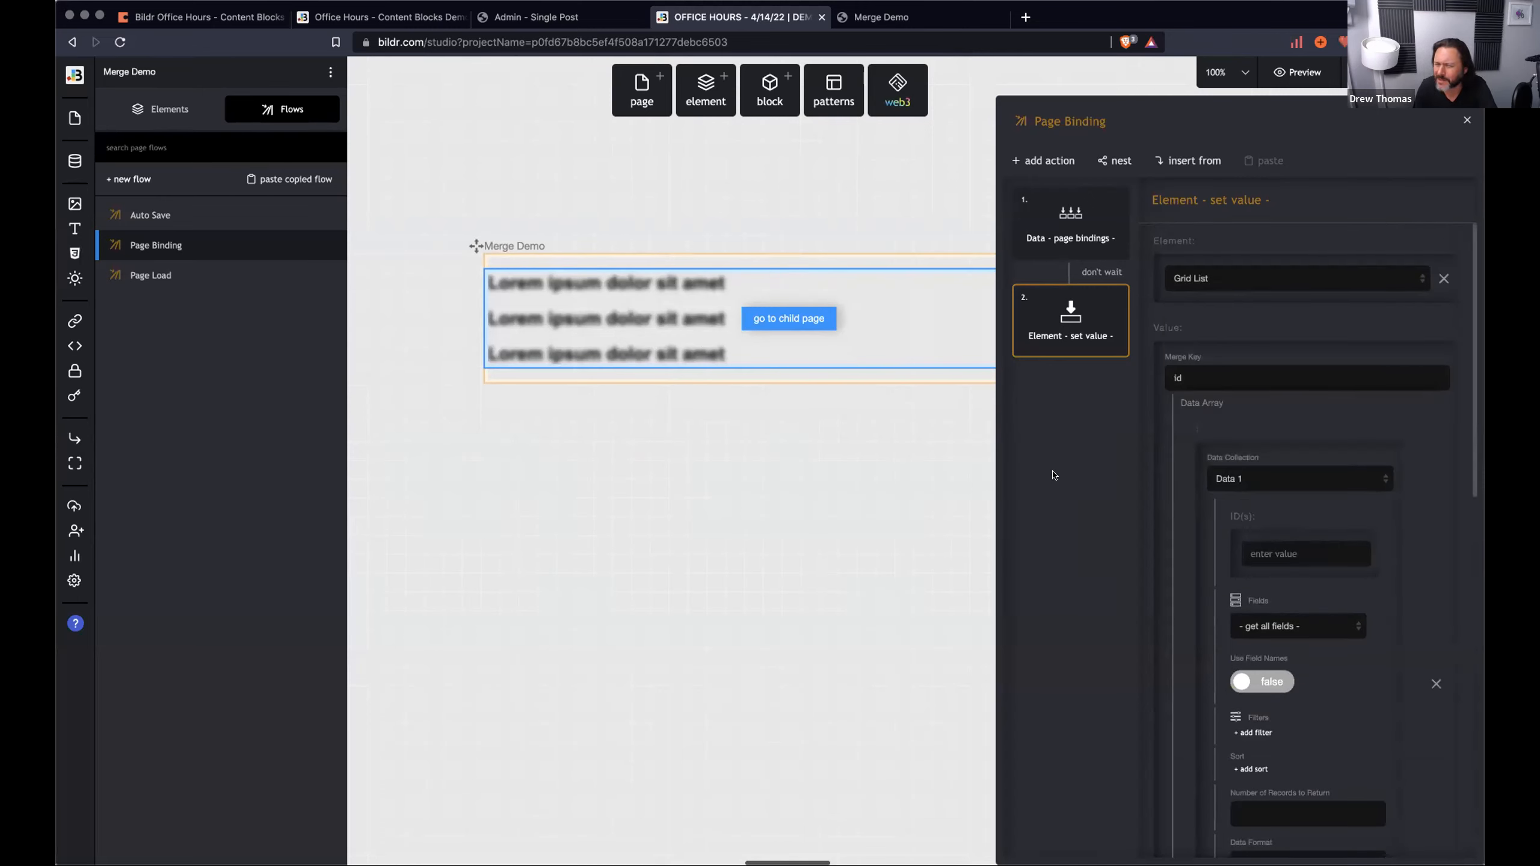
Switch to the live Merge Demo page and reload it with the developer tools recording network activity.
click(881, 17)
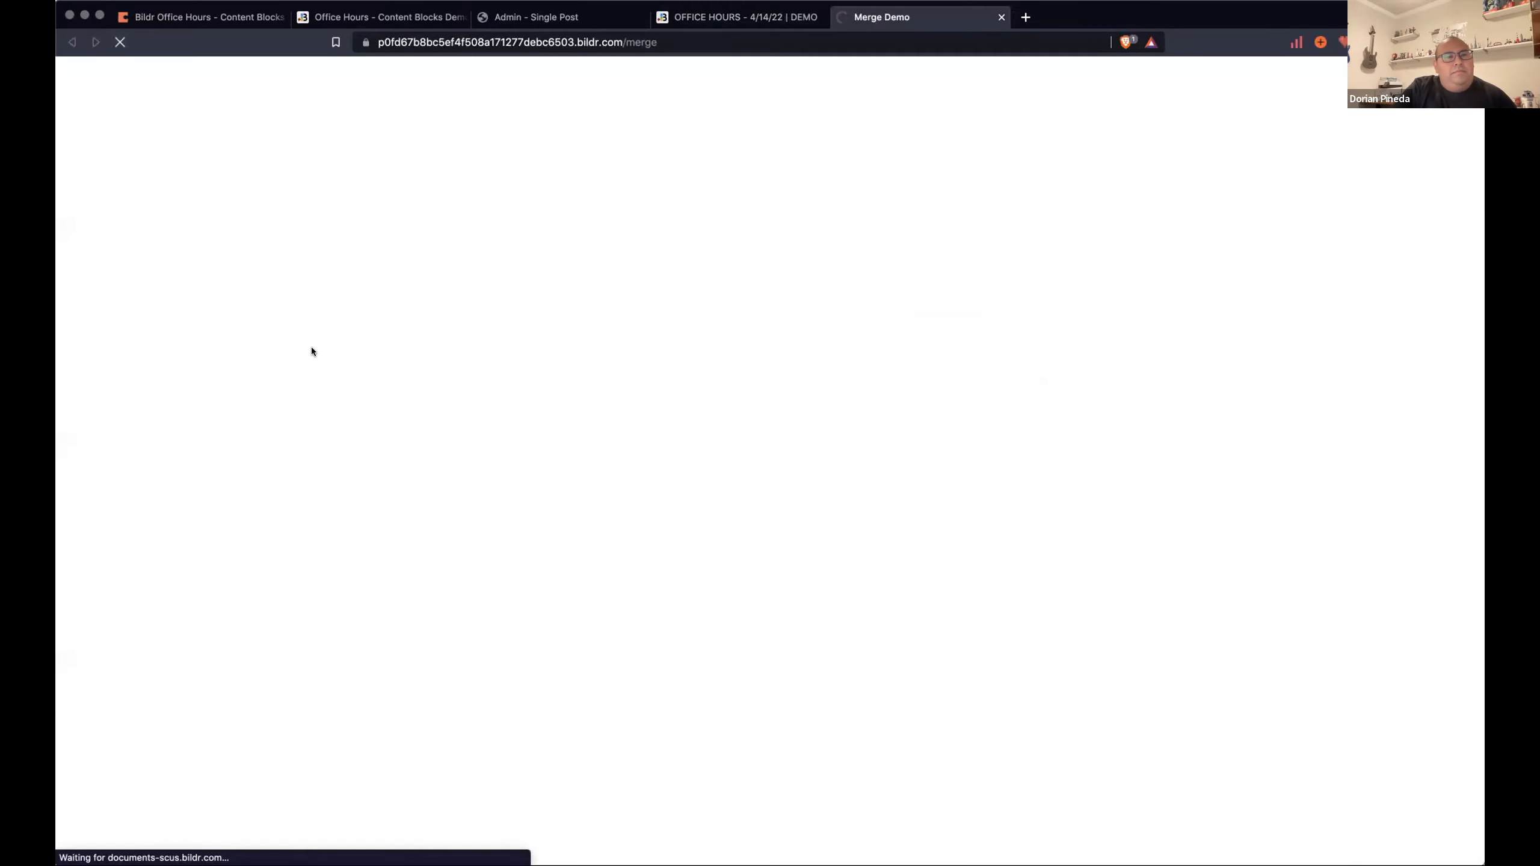
right_click(142, 109)
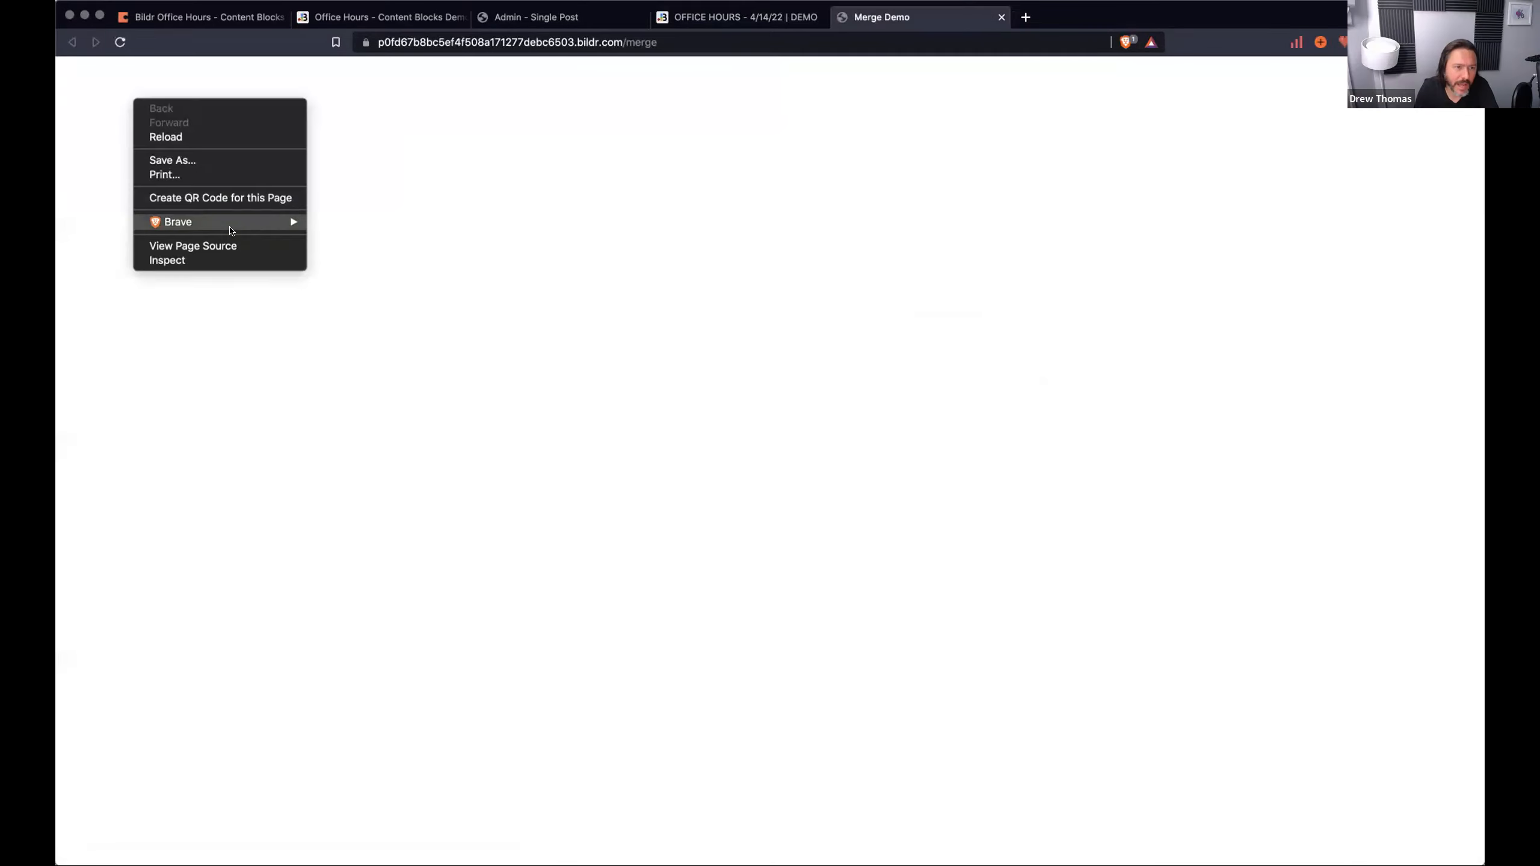
click(159, 258)
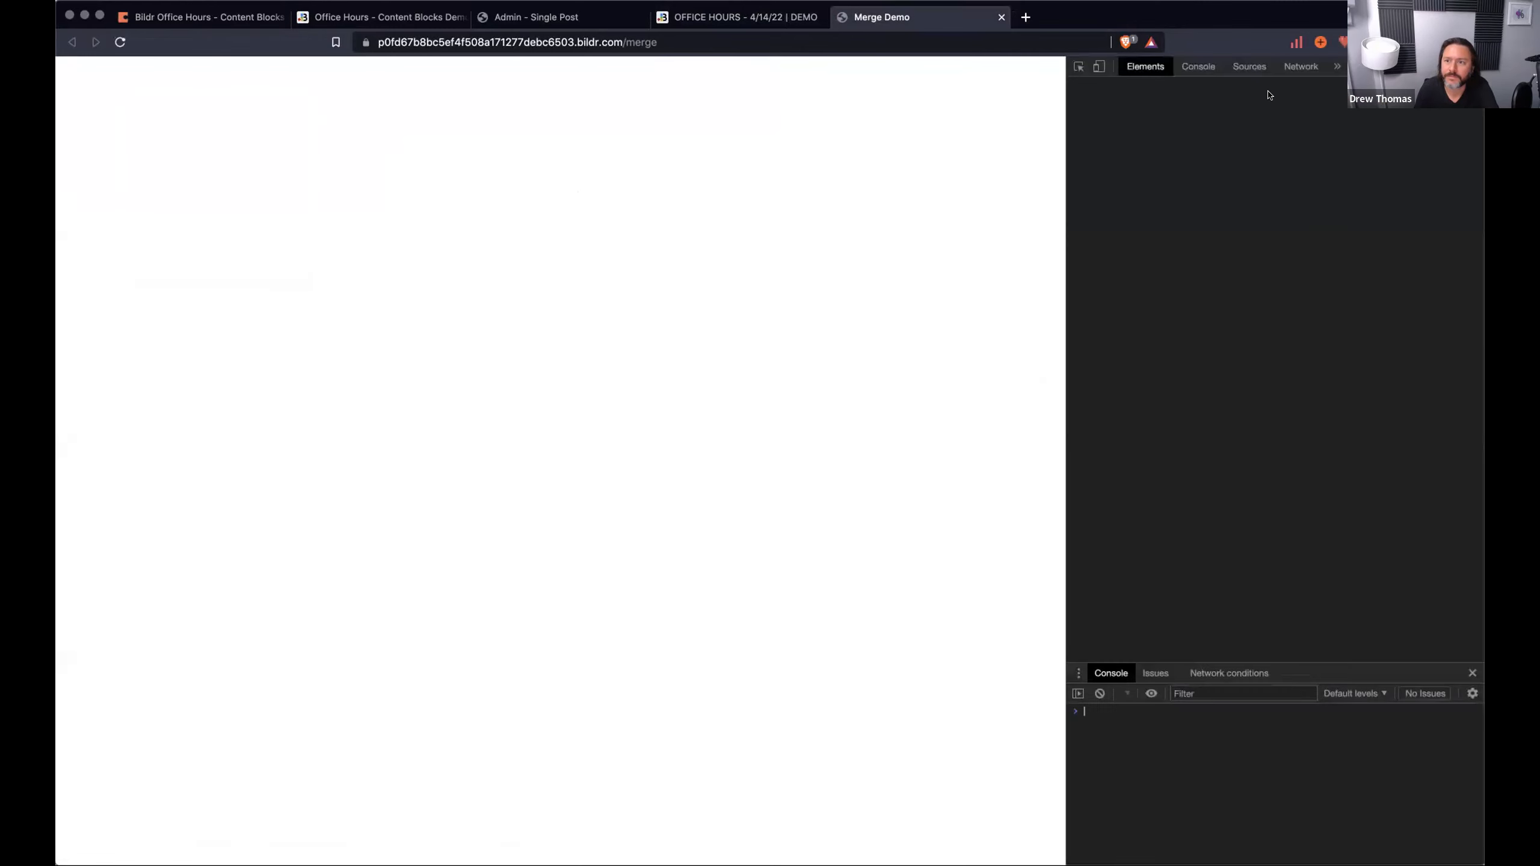
click(1297, 67)
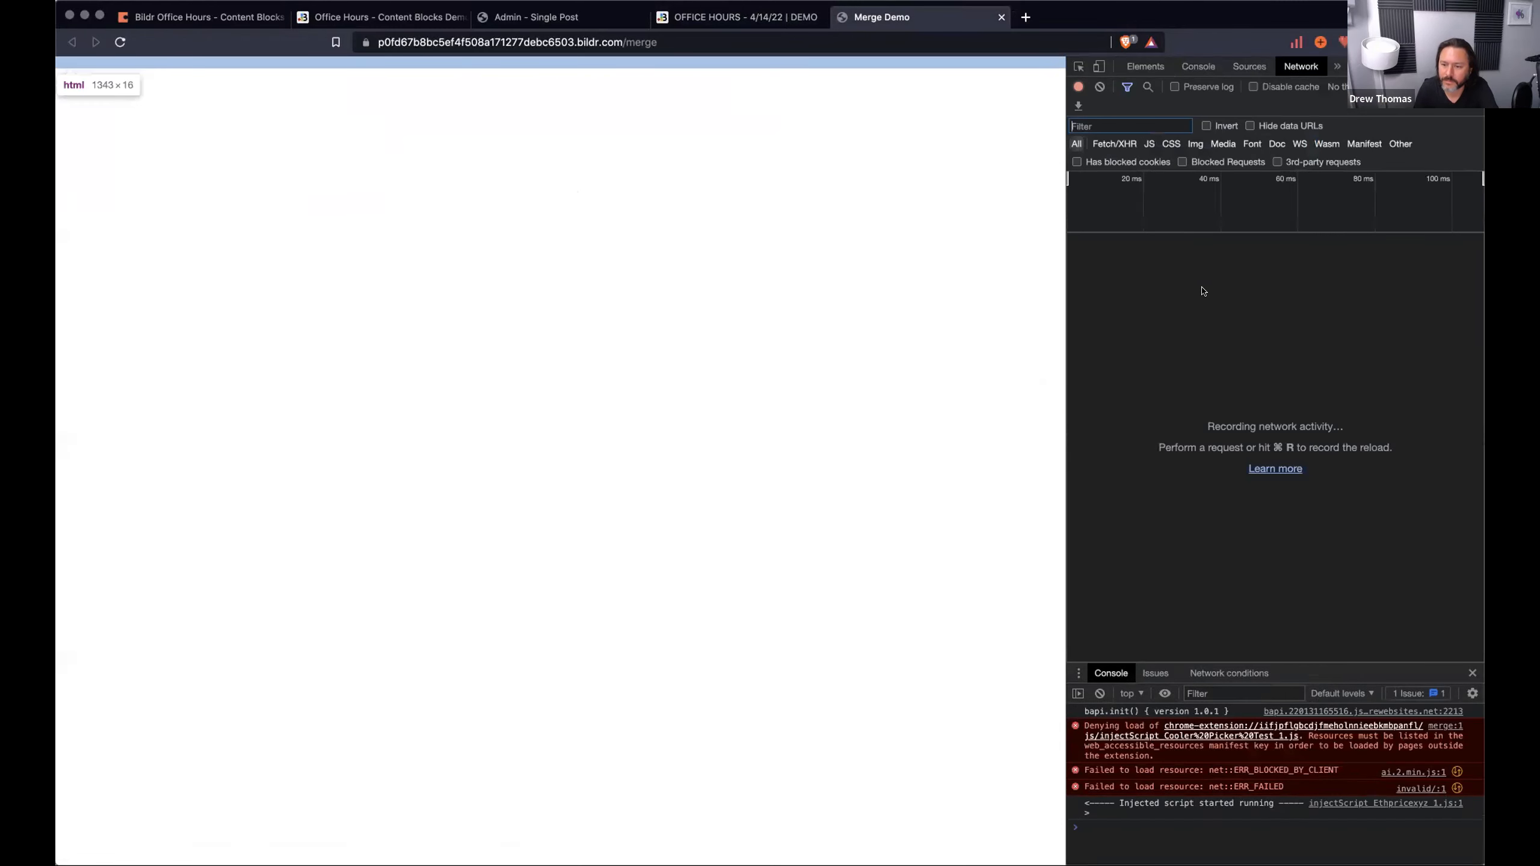
click(121, 43)
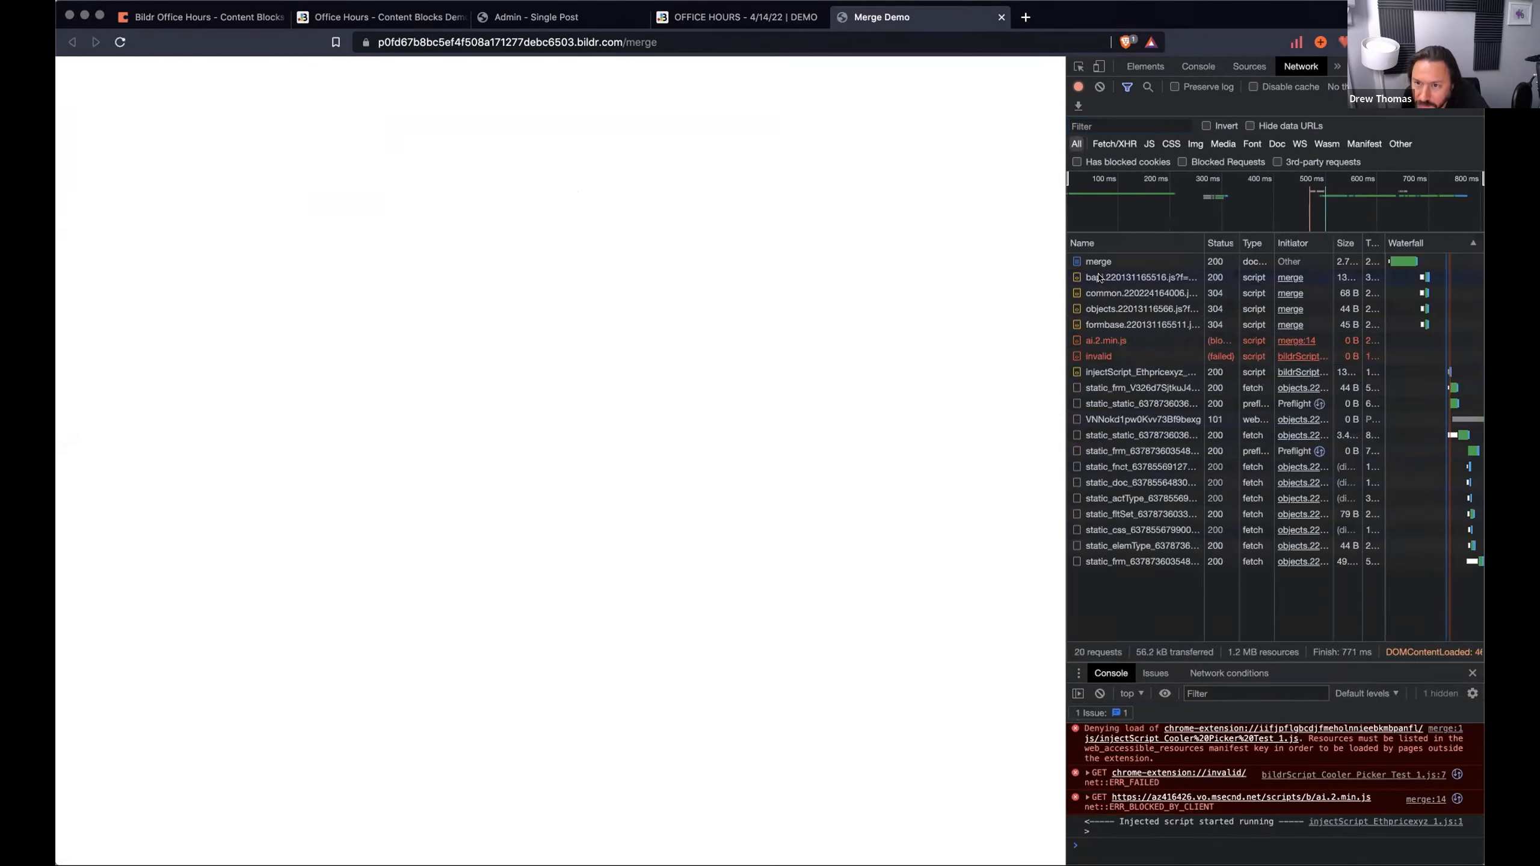
Return to the studio, review the set value action's data arrays and clear its merge key.
click(737, 17)
scroll(1325, 513, down, 10)
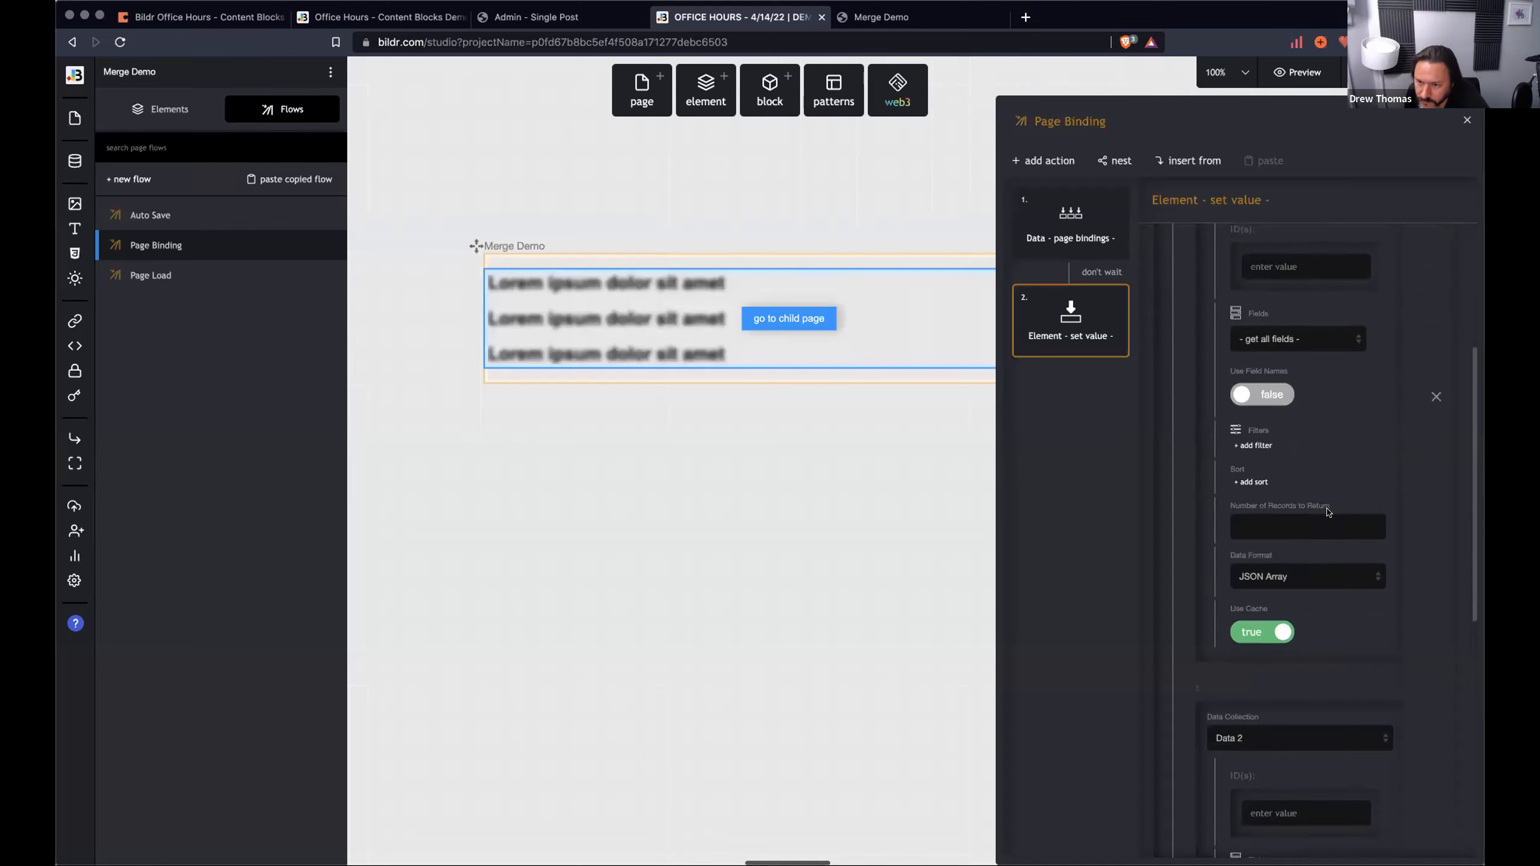
scroll(1325, 513, down, 4)
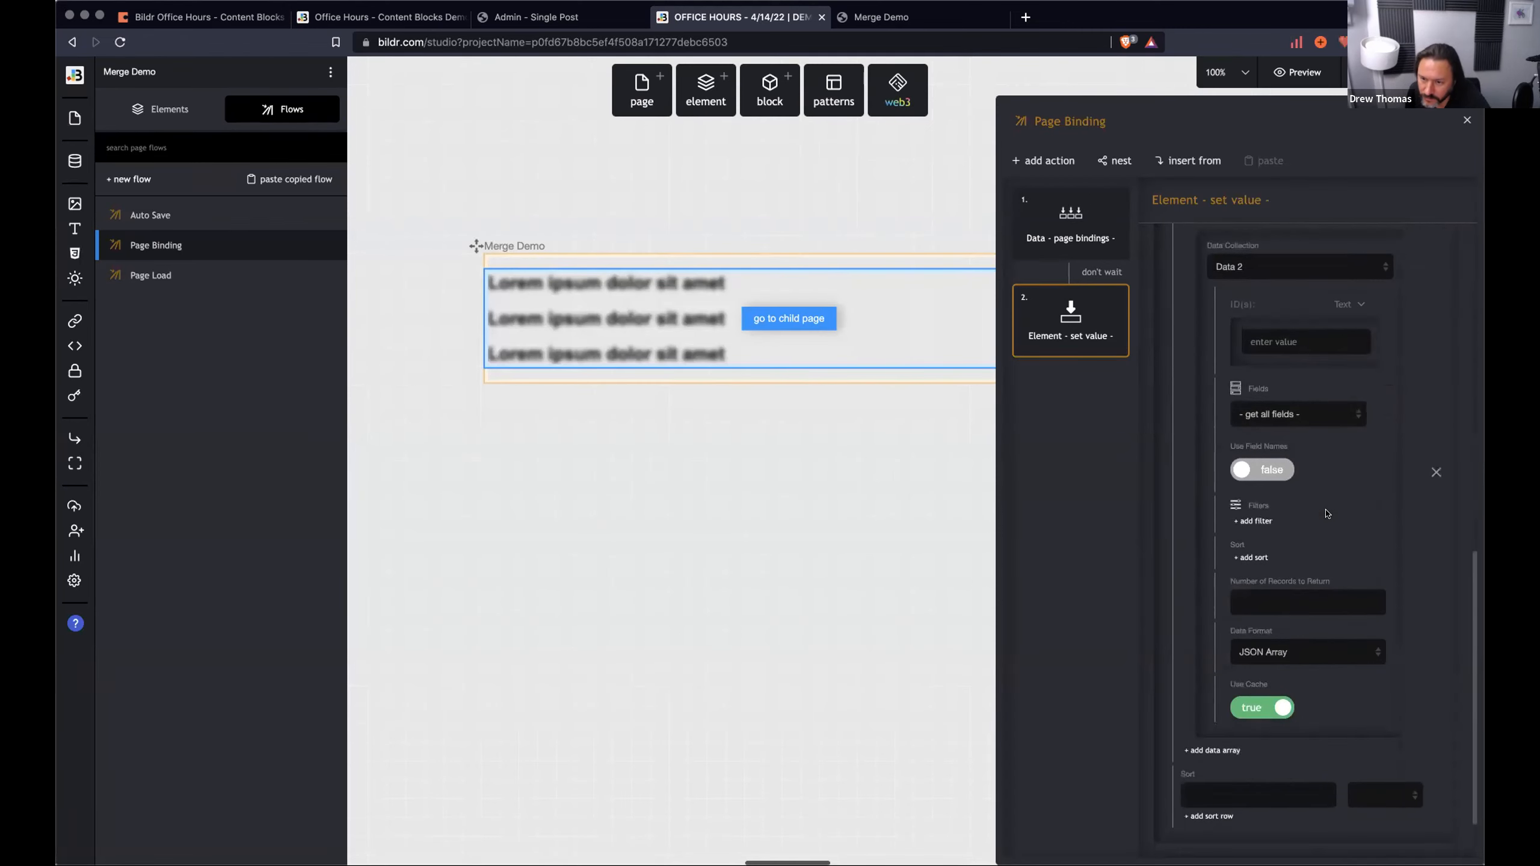
click(1227, 719)
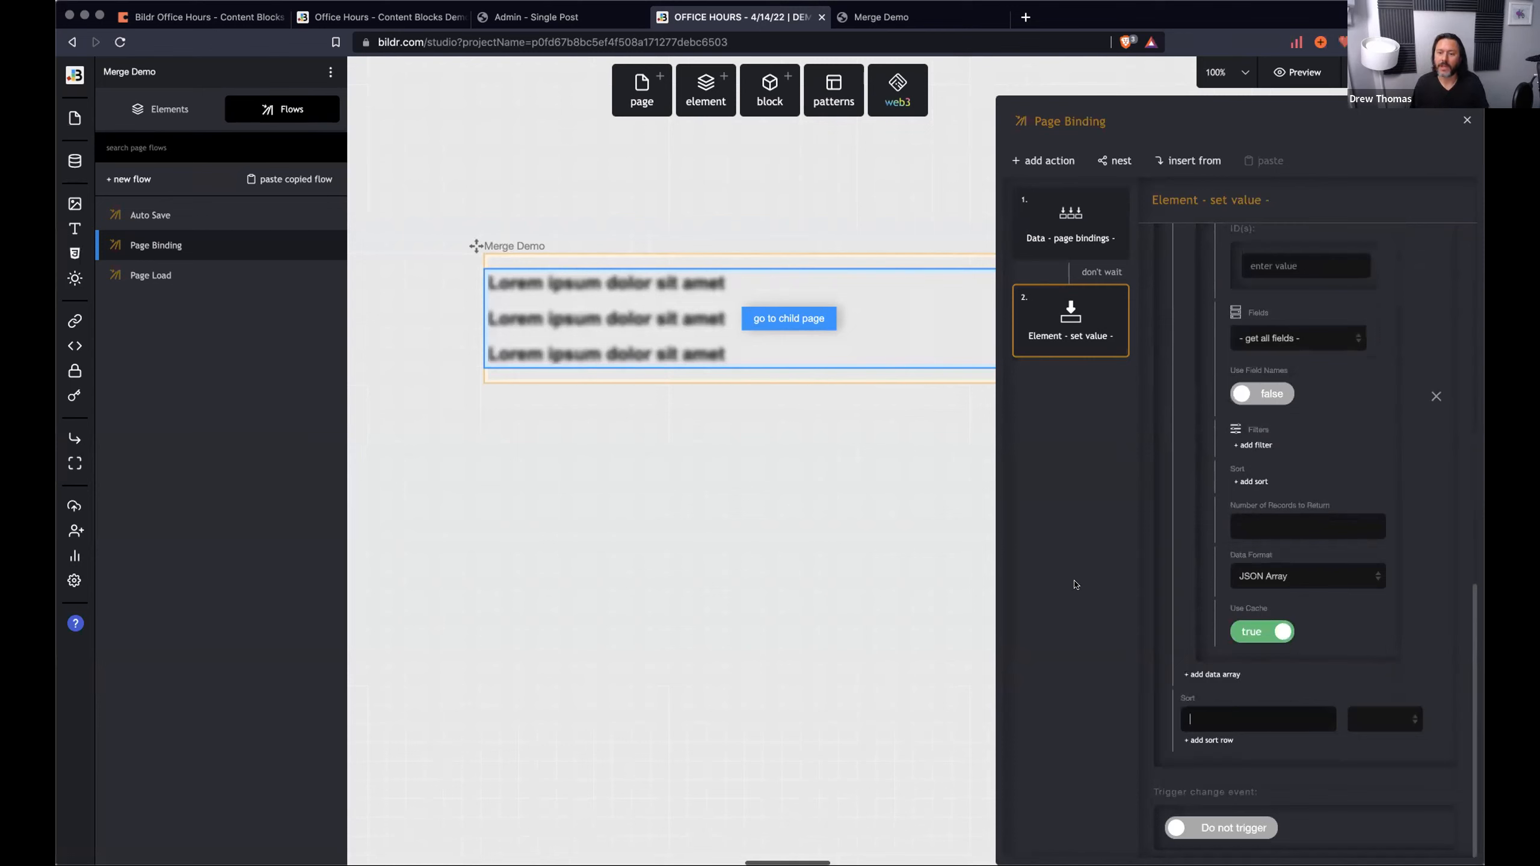
scroll(1206, 600, up, 5)
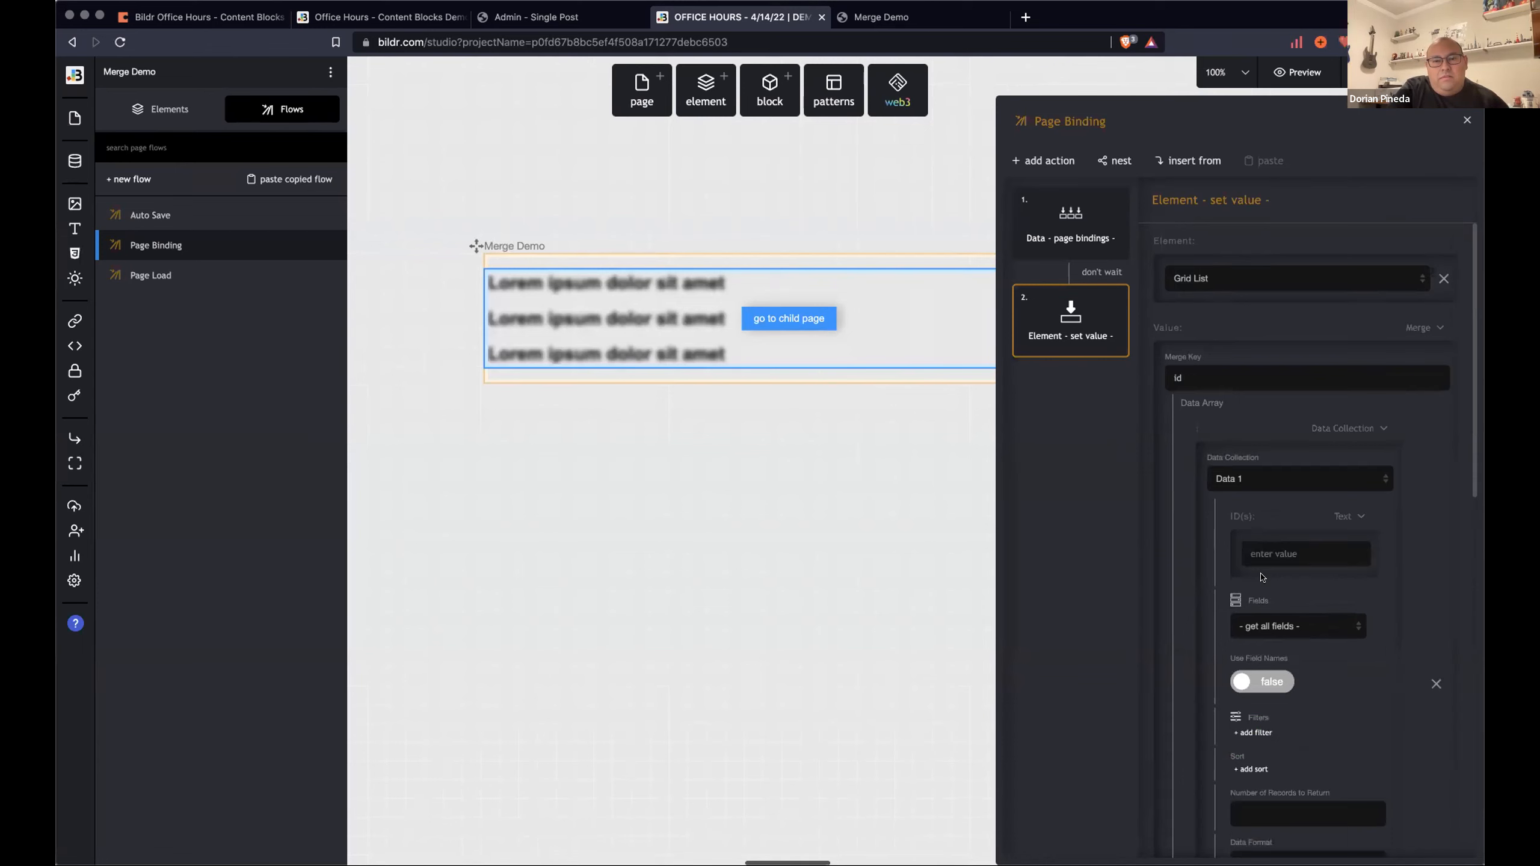
scroll(1205, 536, down, 1)
double_click(1202, 321)
key(BackSpace)
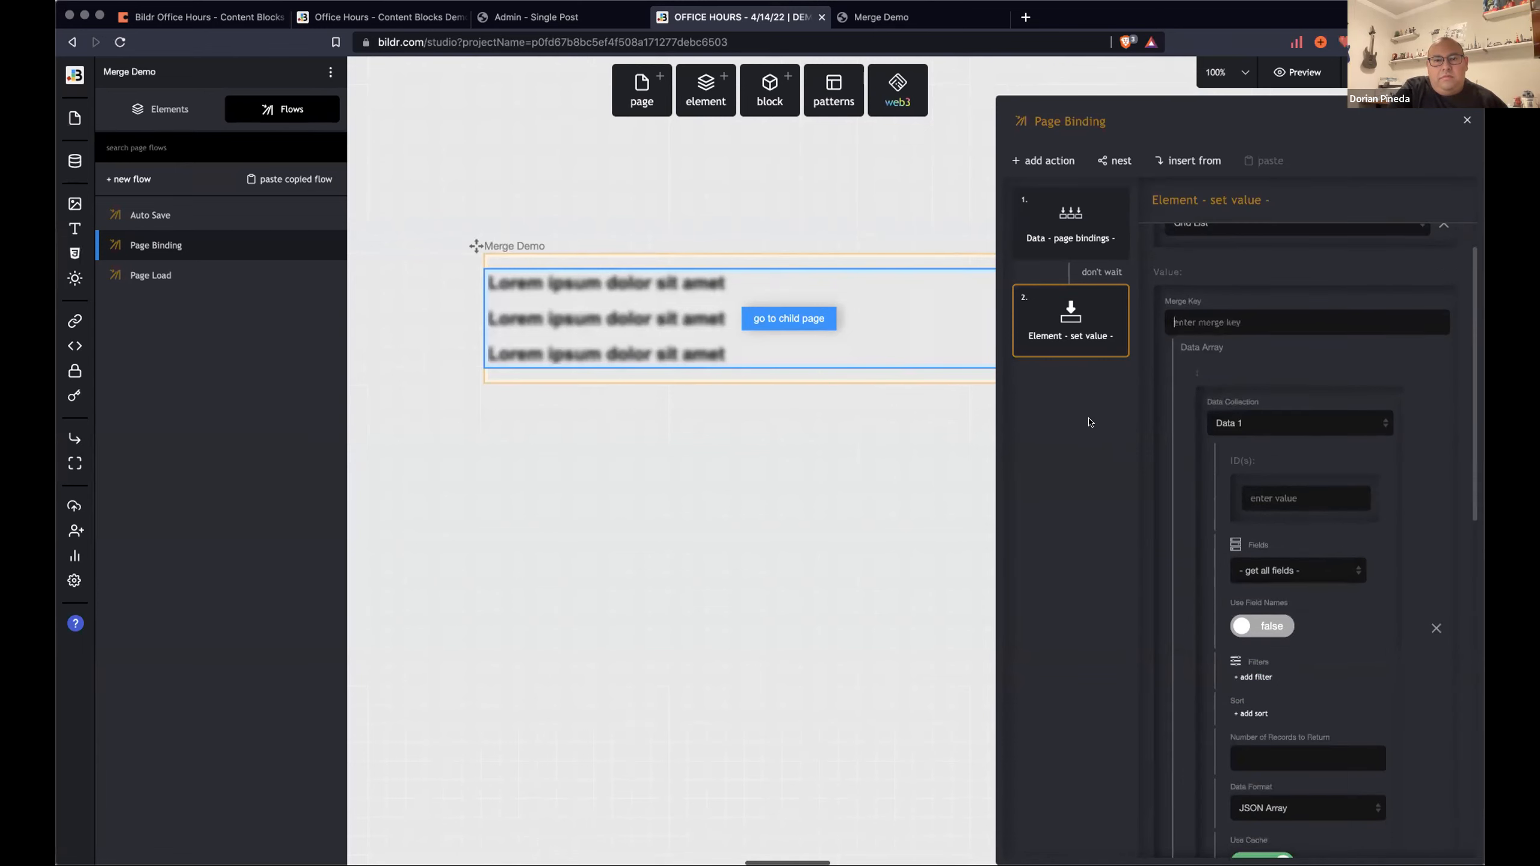
Reload the live Merge Demo page and inspect its WebSocket request in the network log.
click(873, 16)
click(121, 42)
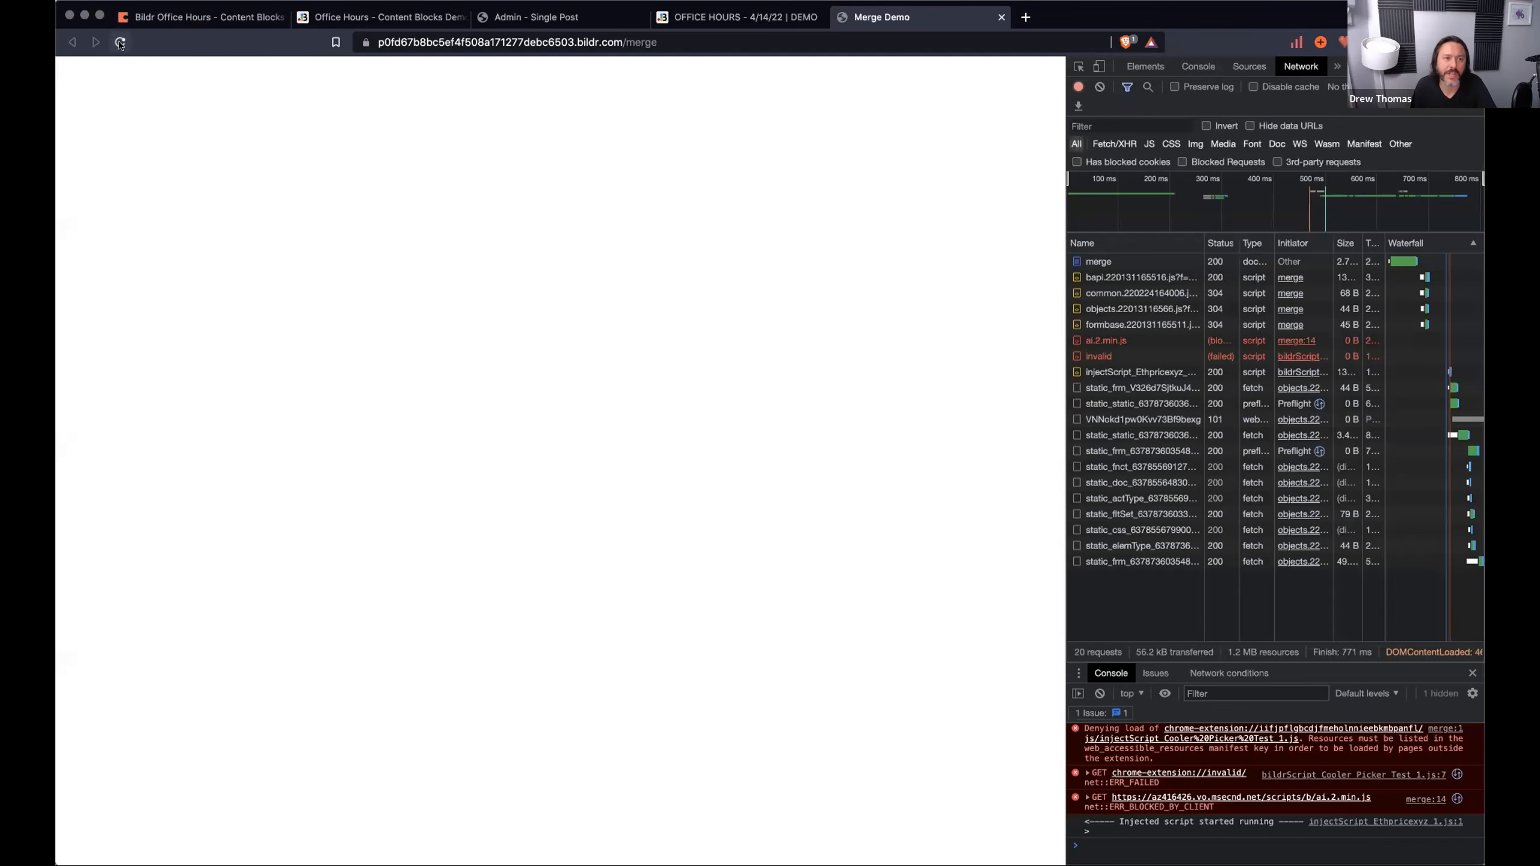
click(1140, 262)
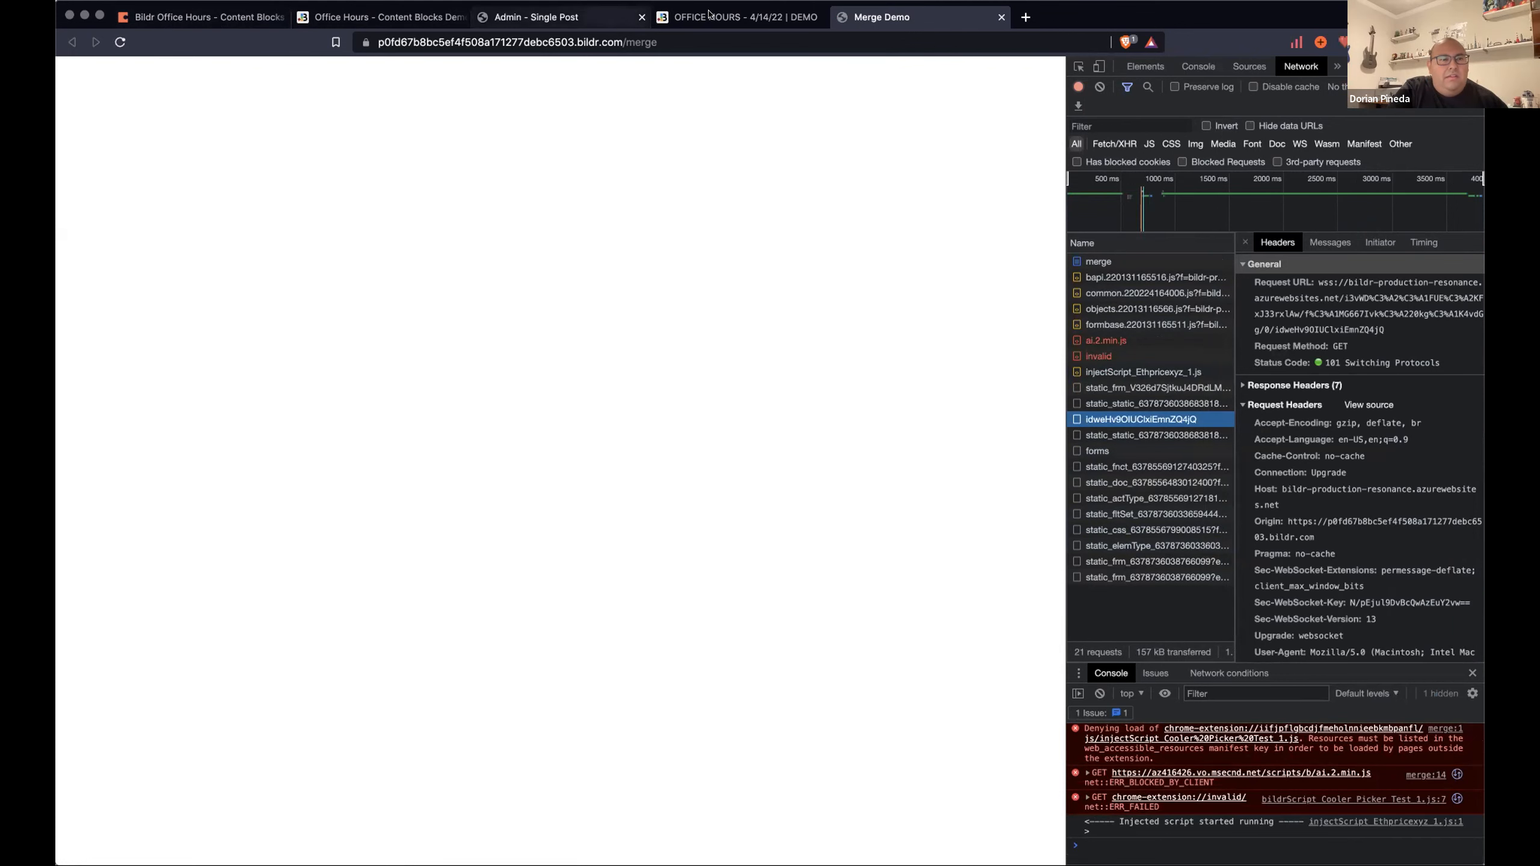
Return to the studio and check which pages the /merge URL route is assigned to.
click(737, 17)
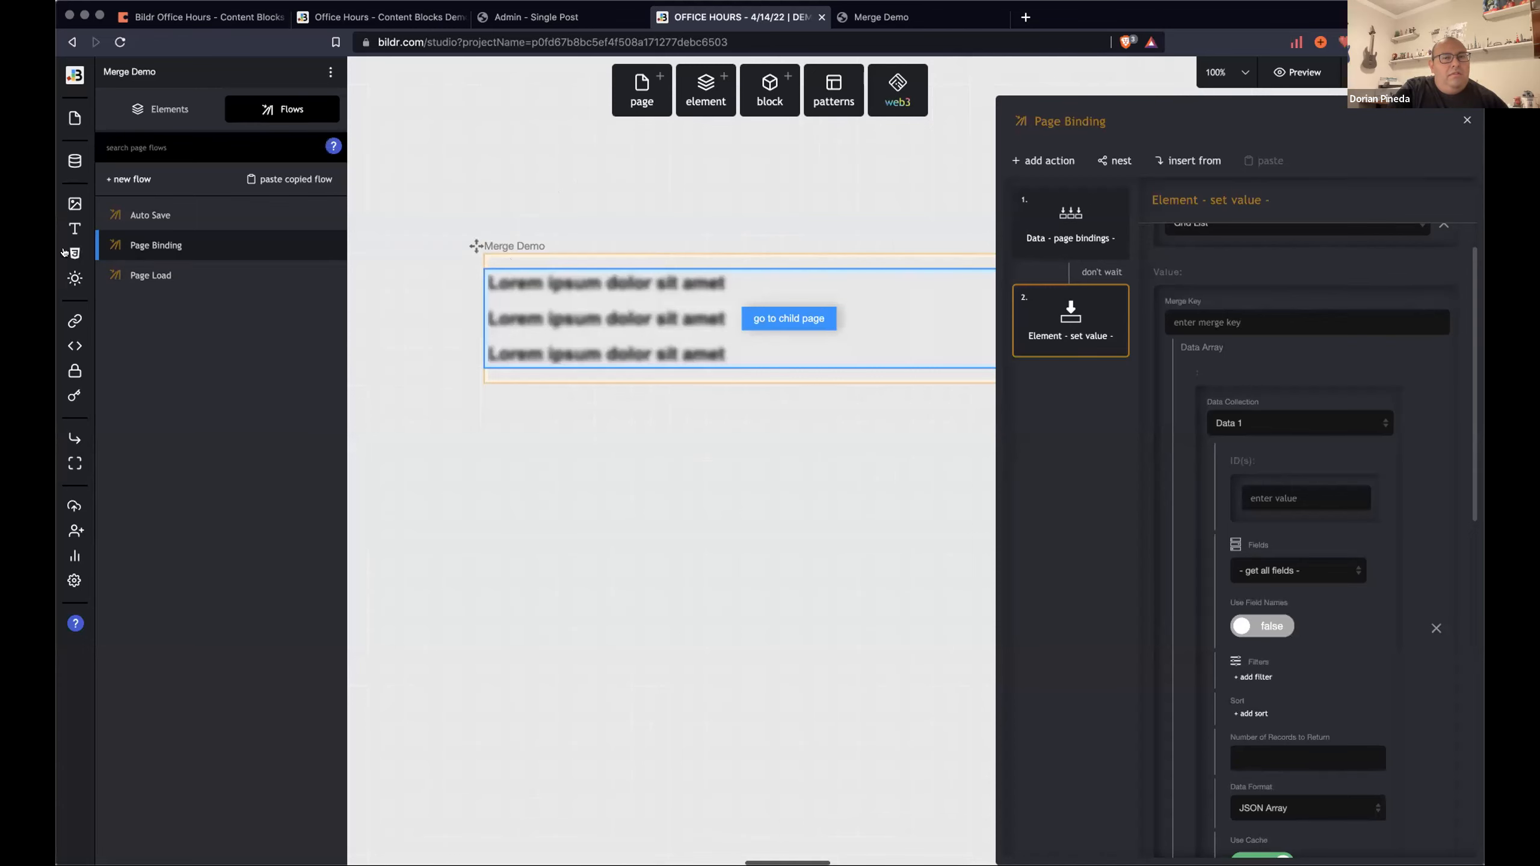
click(73, 321)
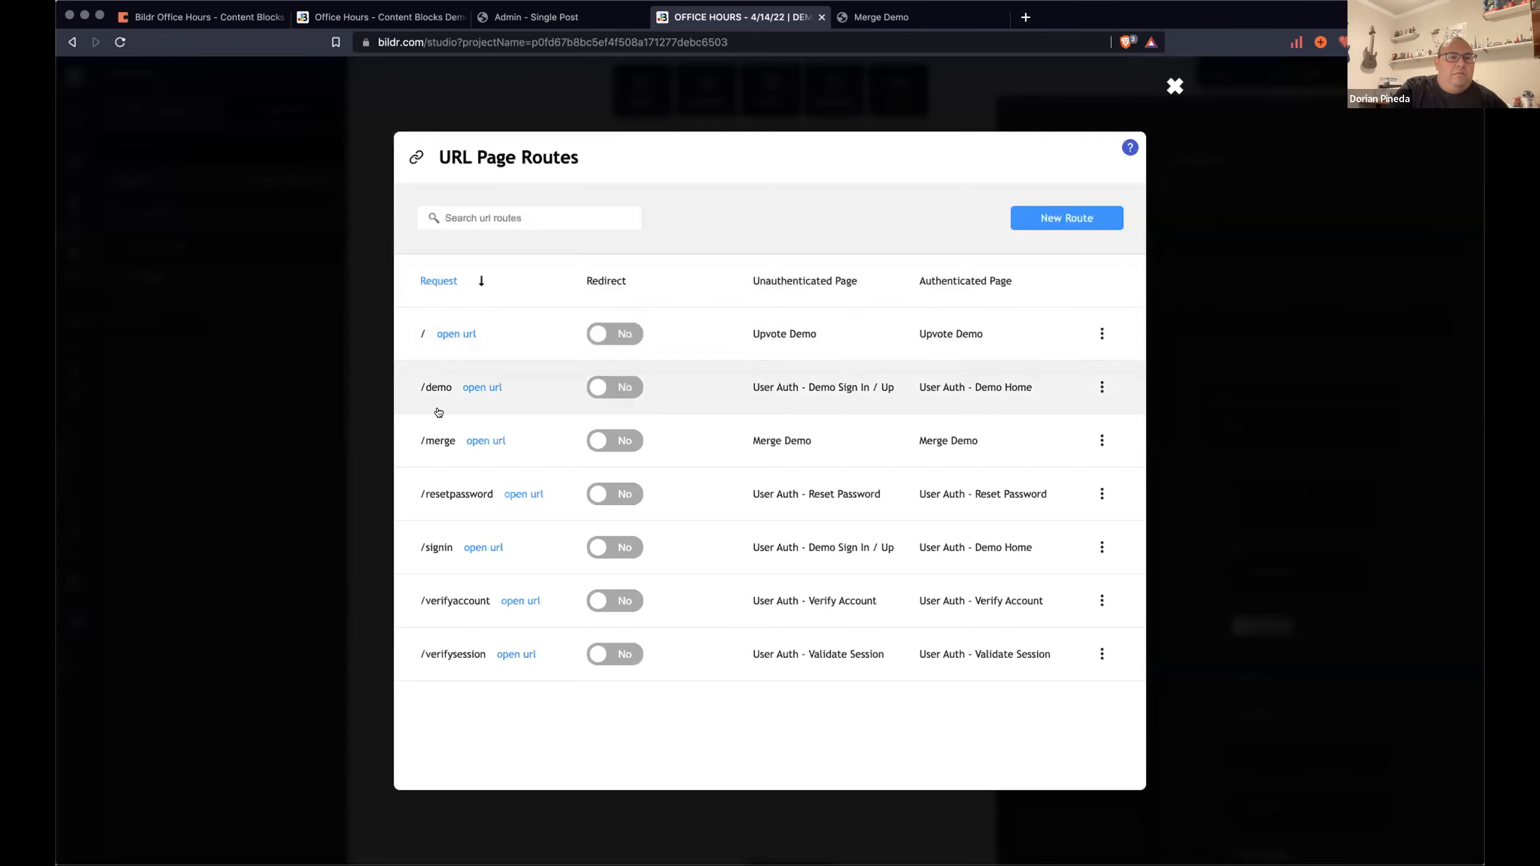
click(787, 443)
click(898, 276)
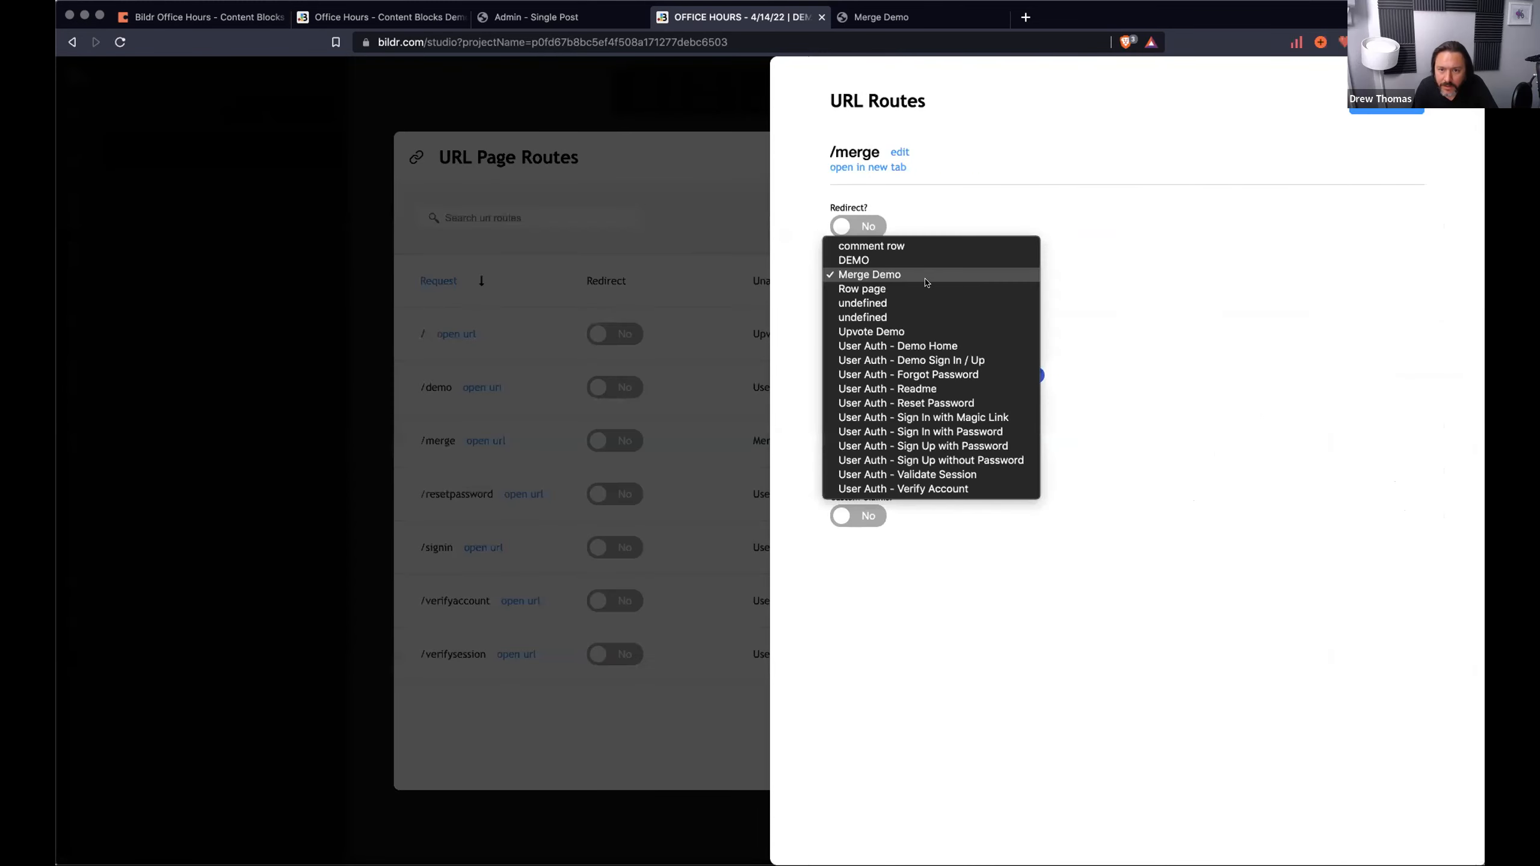
click(1231, 237)
click(1353, 111)
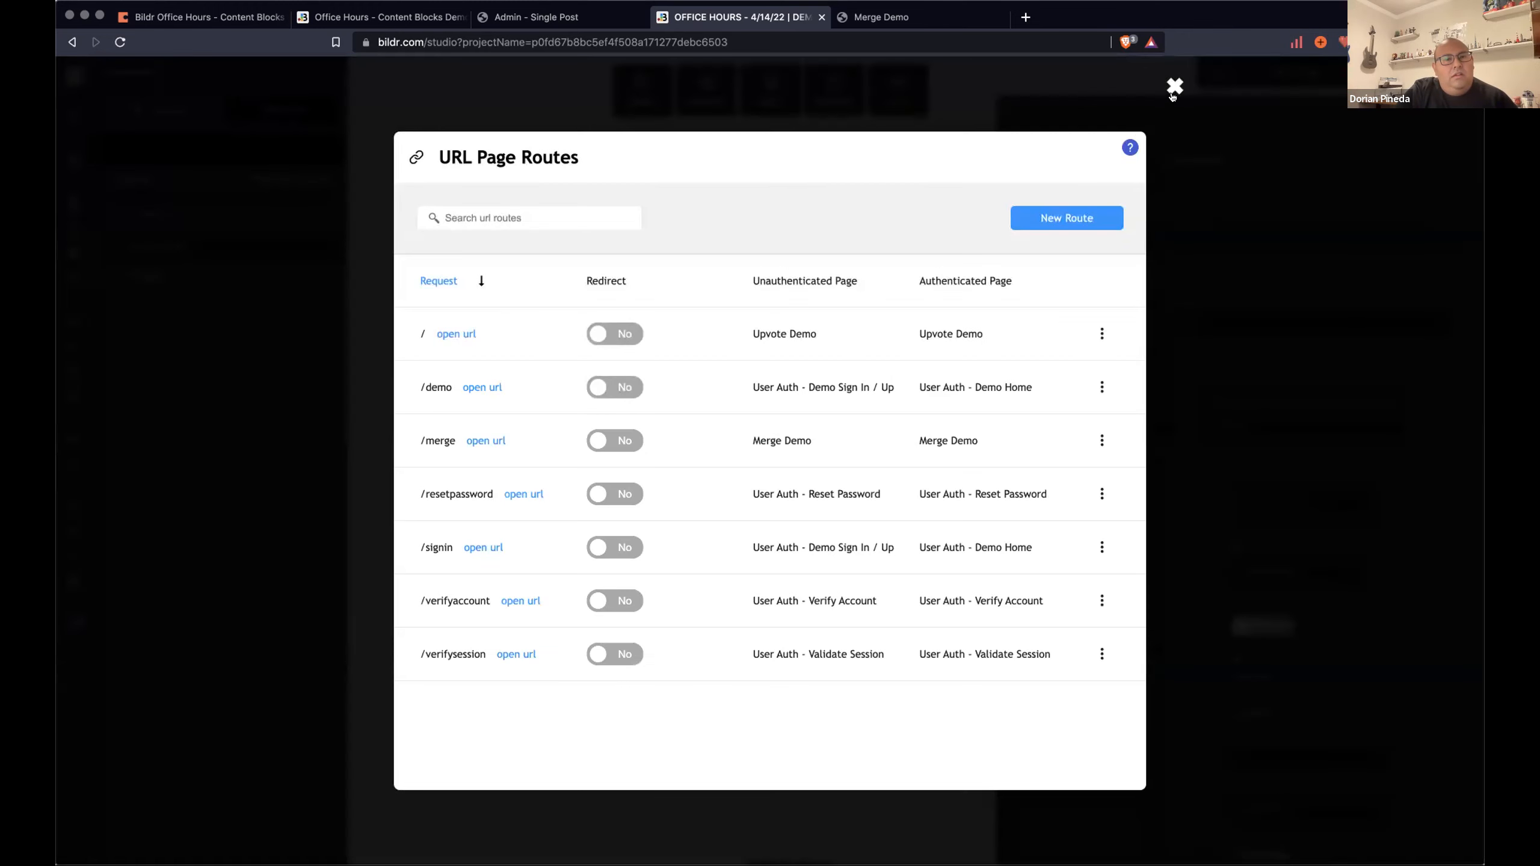
click(1172, 82)
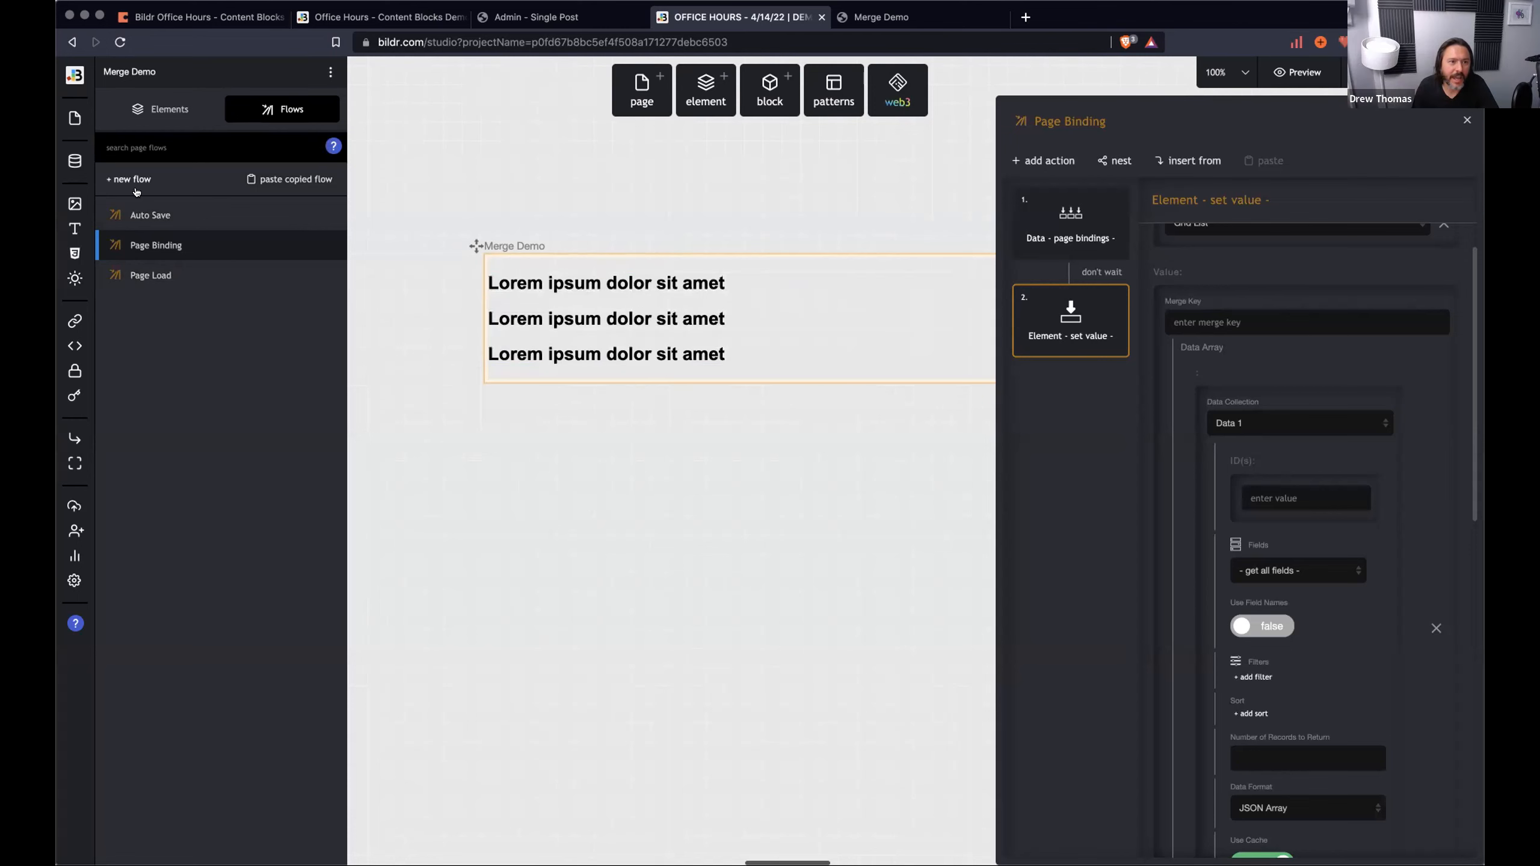
Review the Merge Demo page's properties and the Grid List element's data settings.
click(151, 111)
click(138, 149)
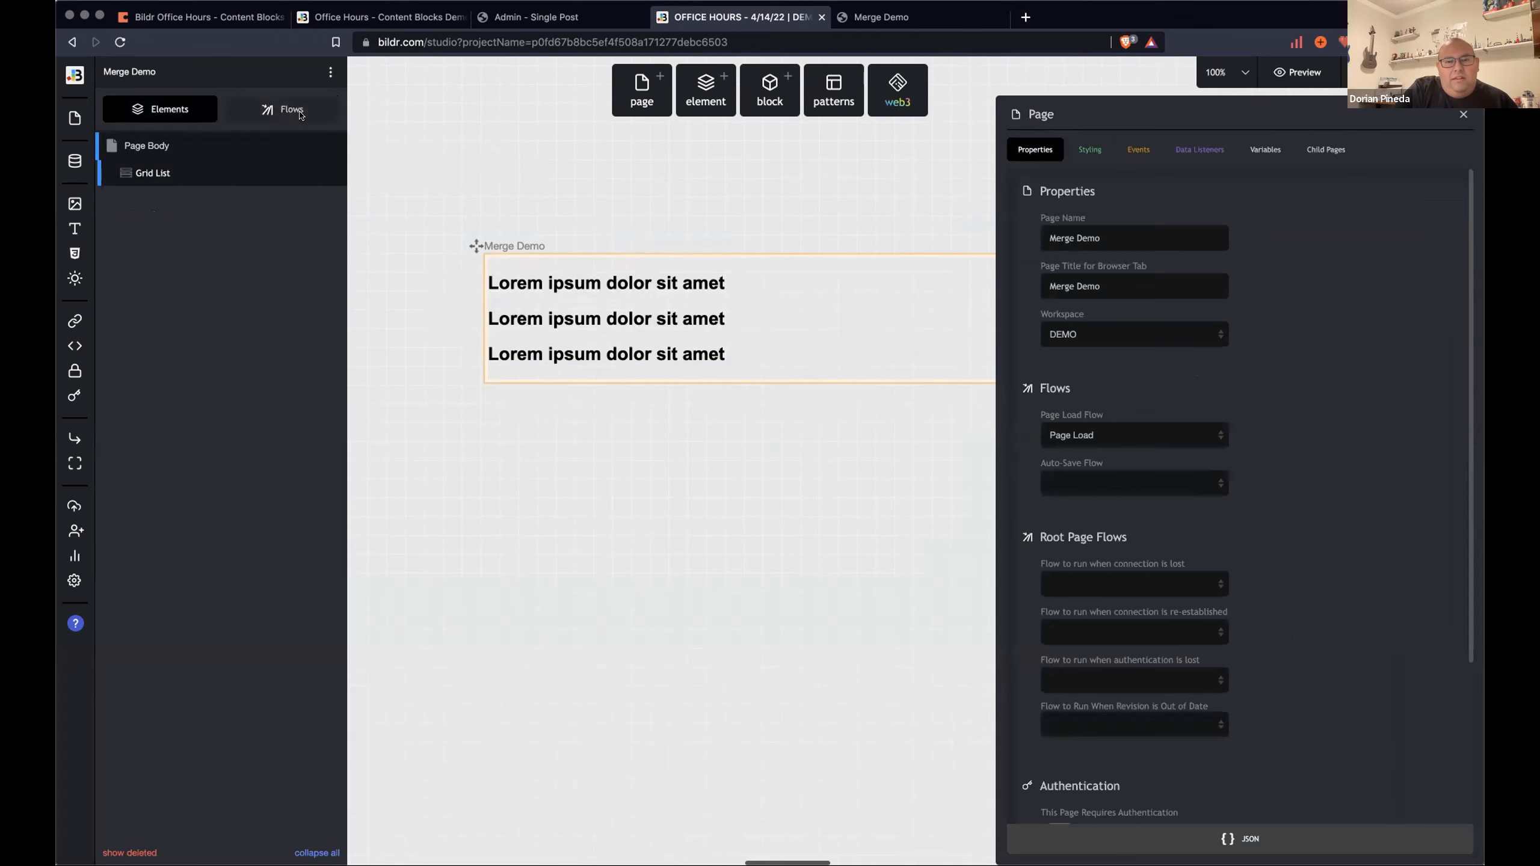
scroll(1129, 227, down, 3)
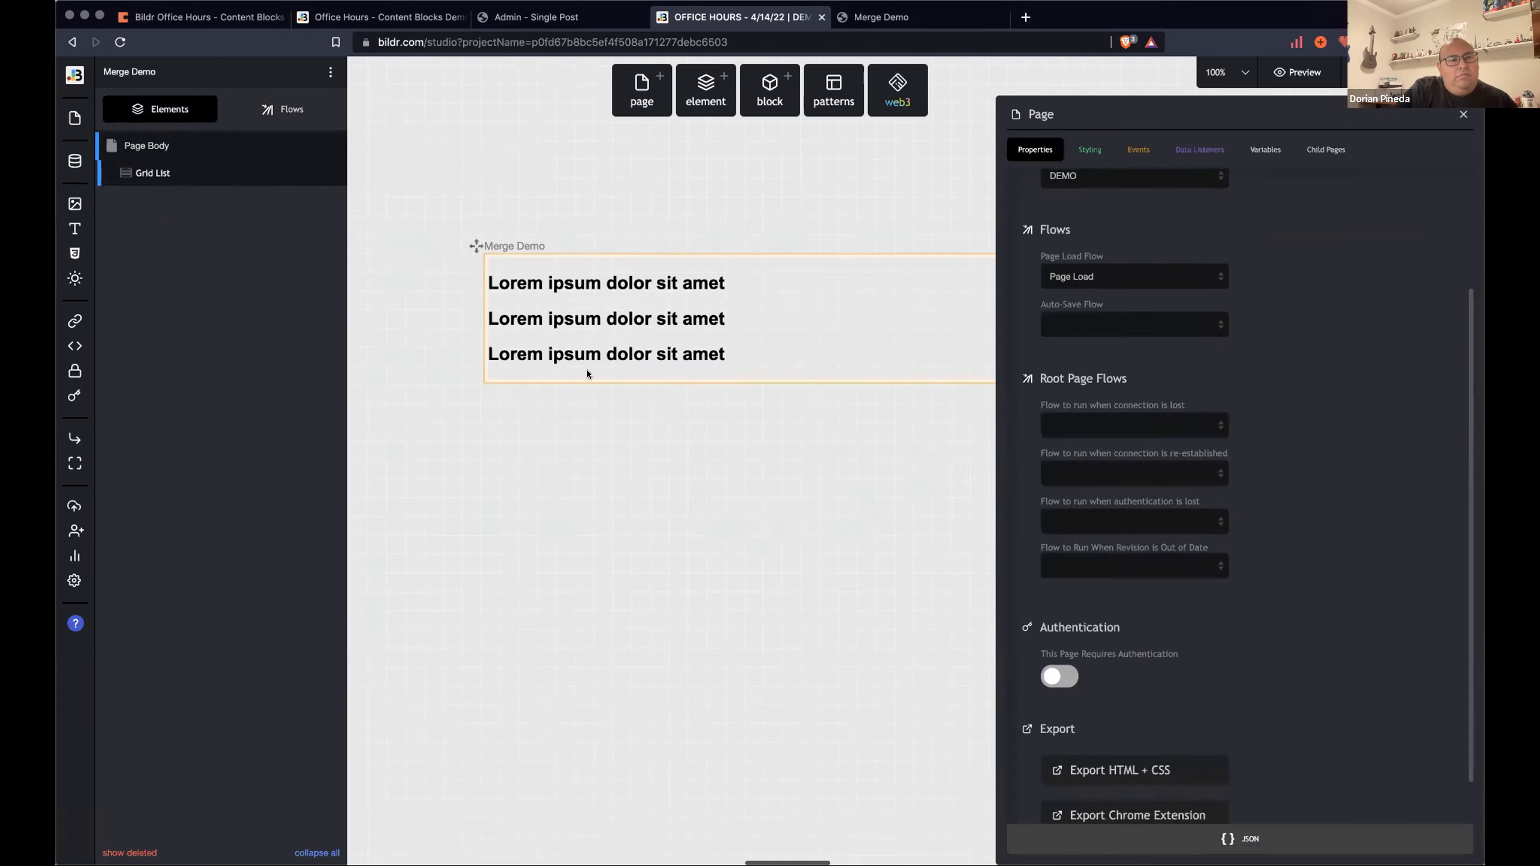
scroll(858, 450, down, 2)
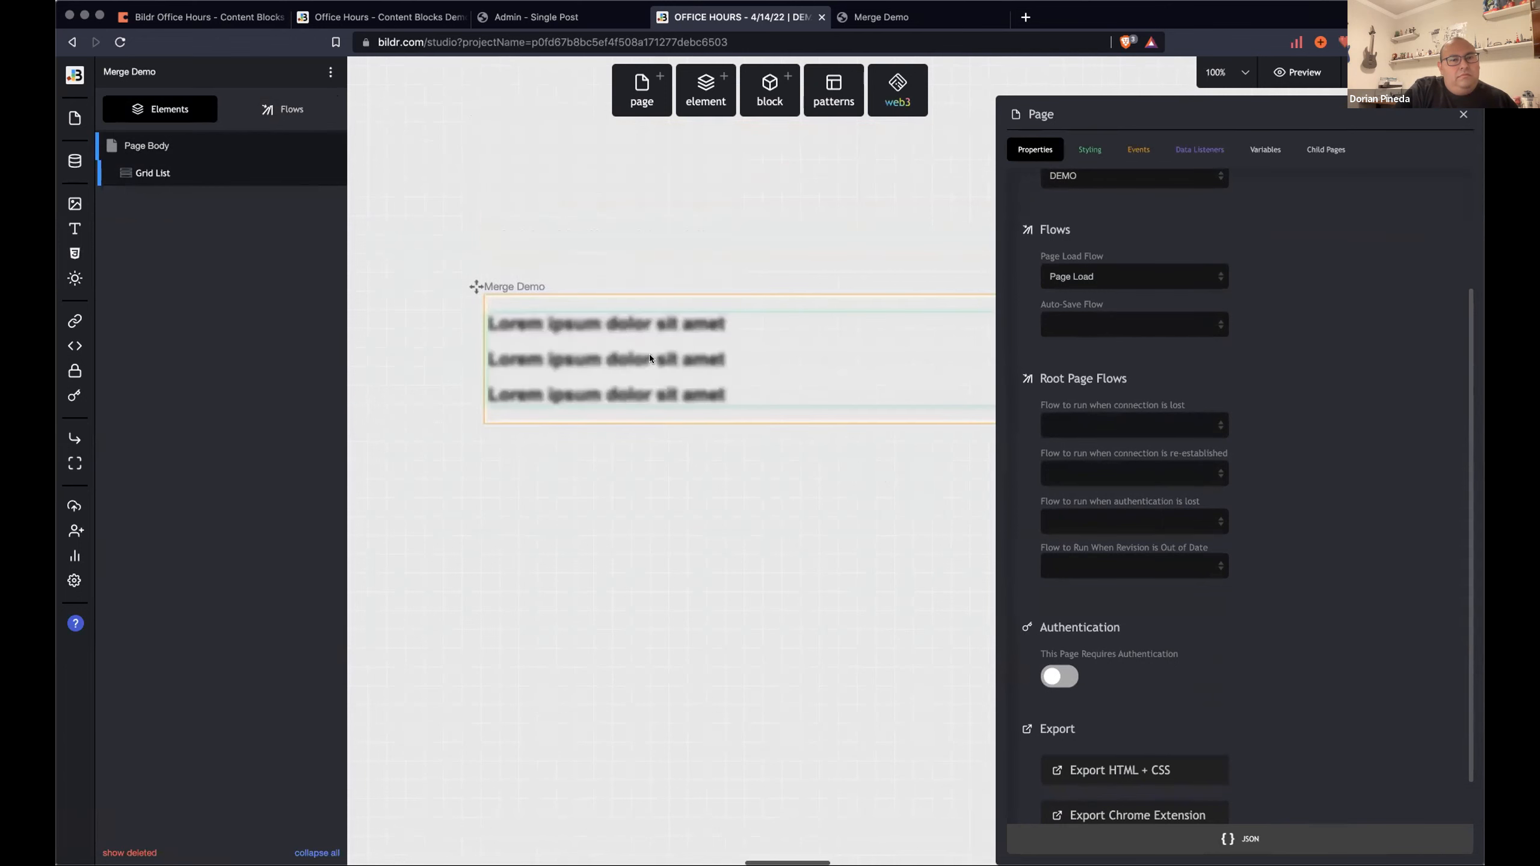
click(1463, 115)
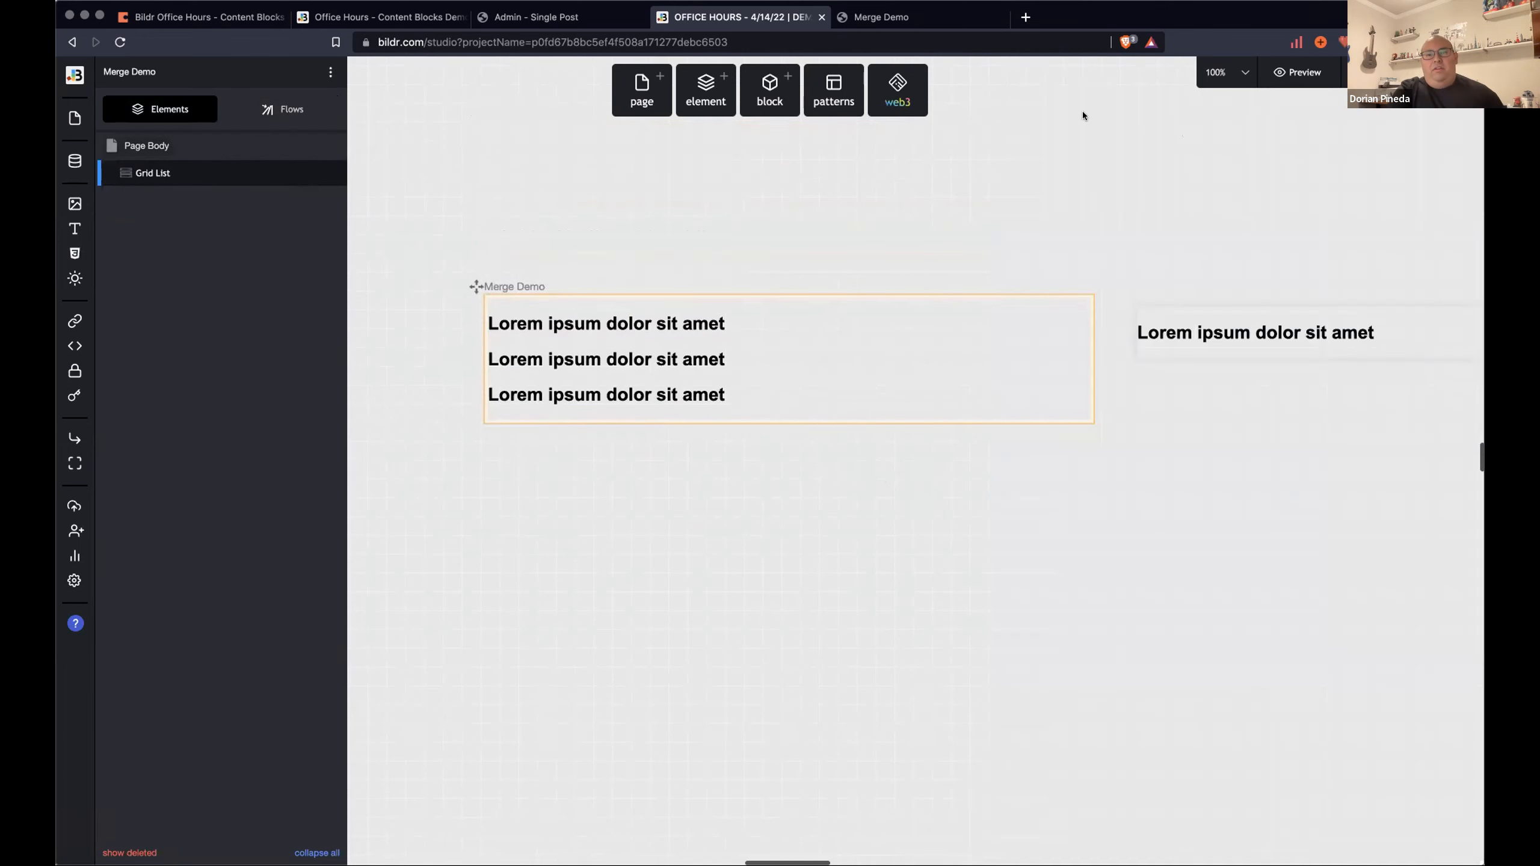
click(568, 346)
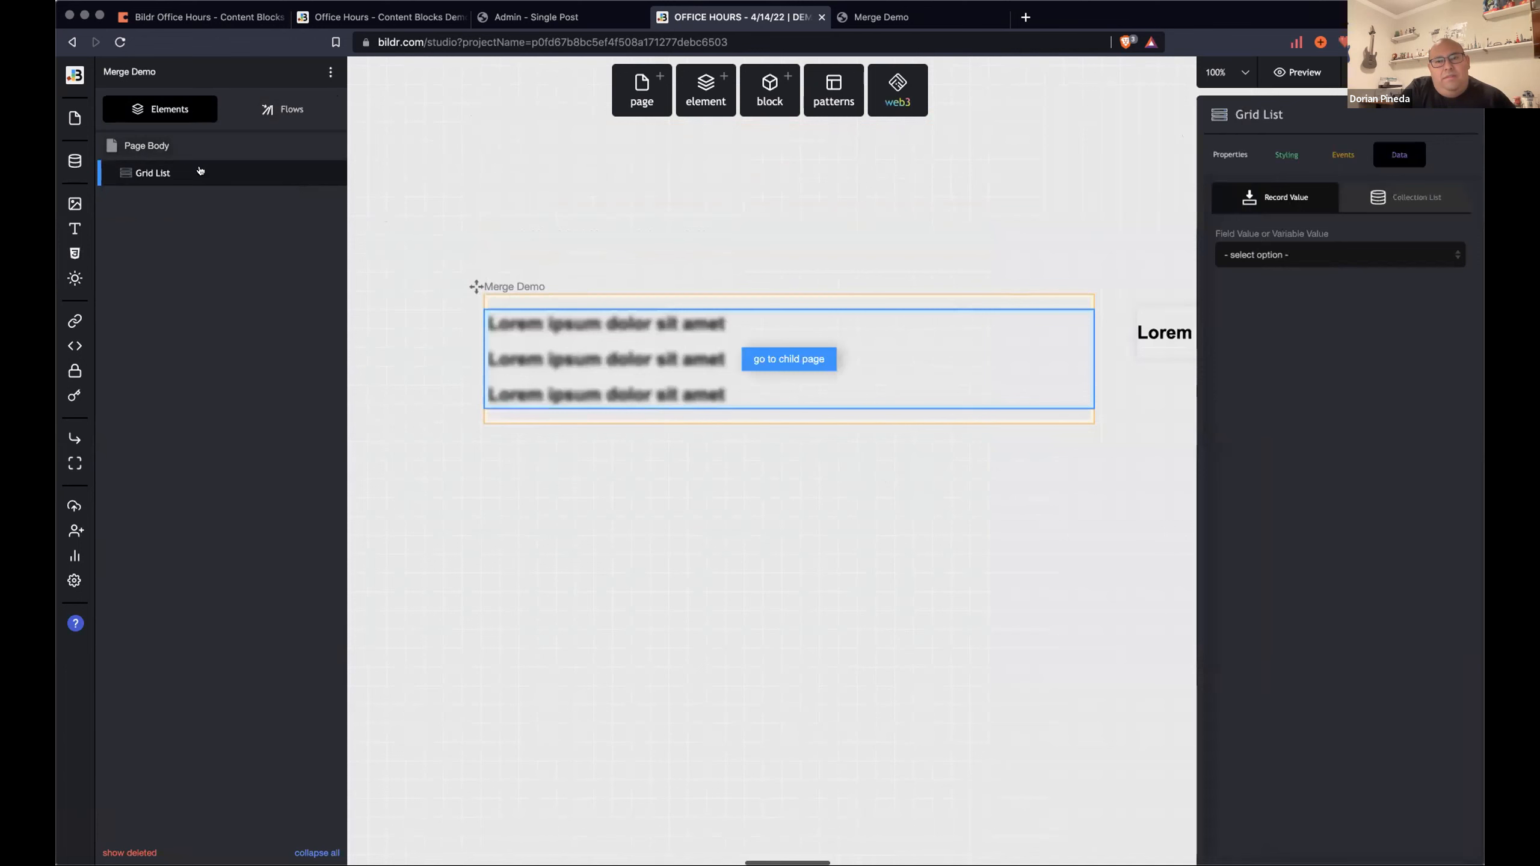
Open the Page Binding flow and copy the Action ID of its set value action.
click(283, 109)
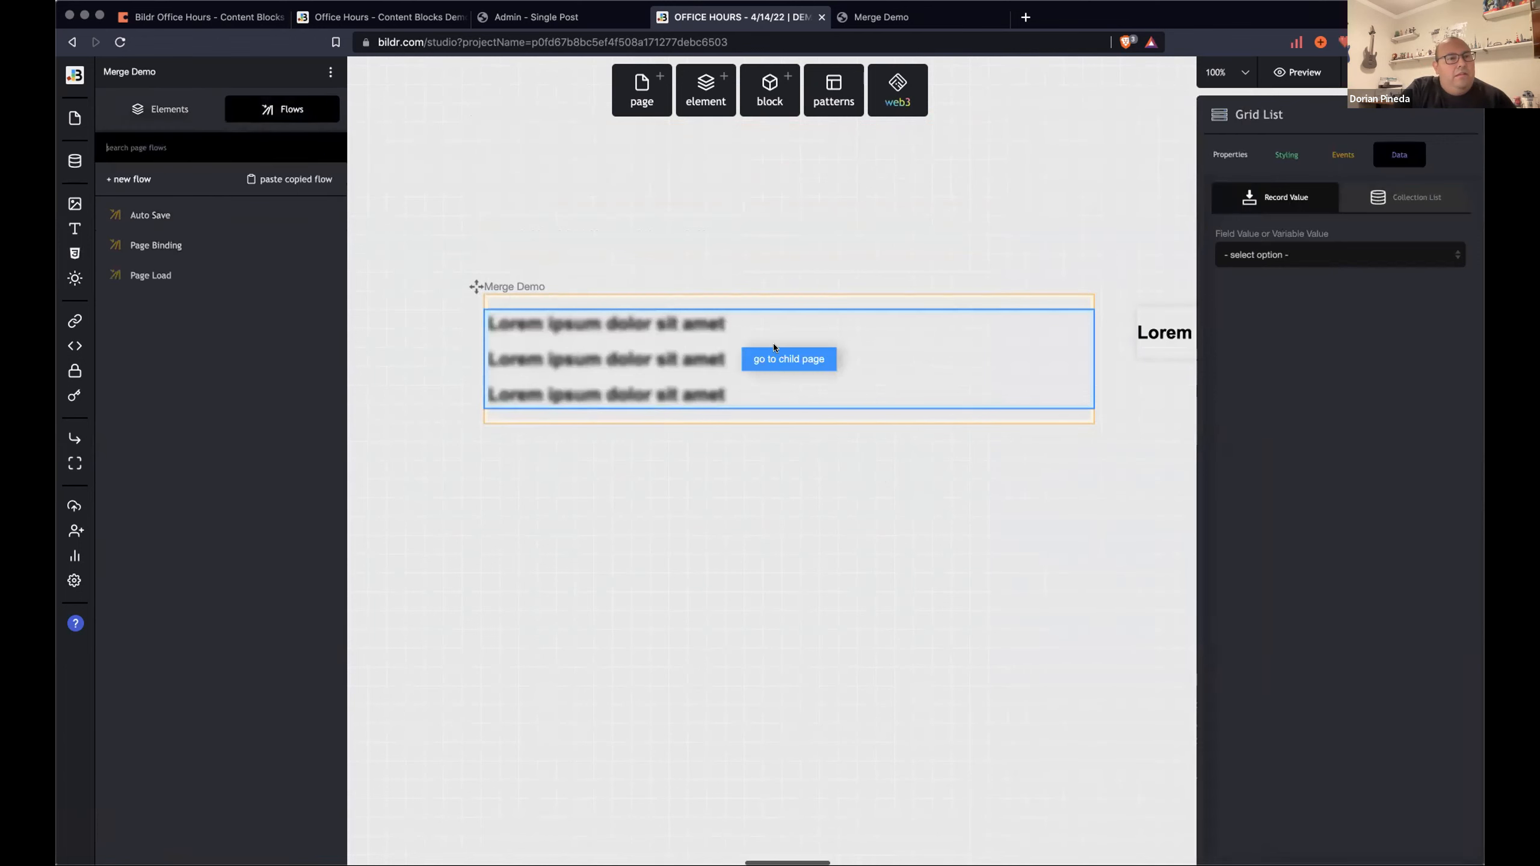
click(199, 245)
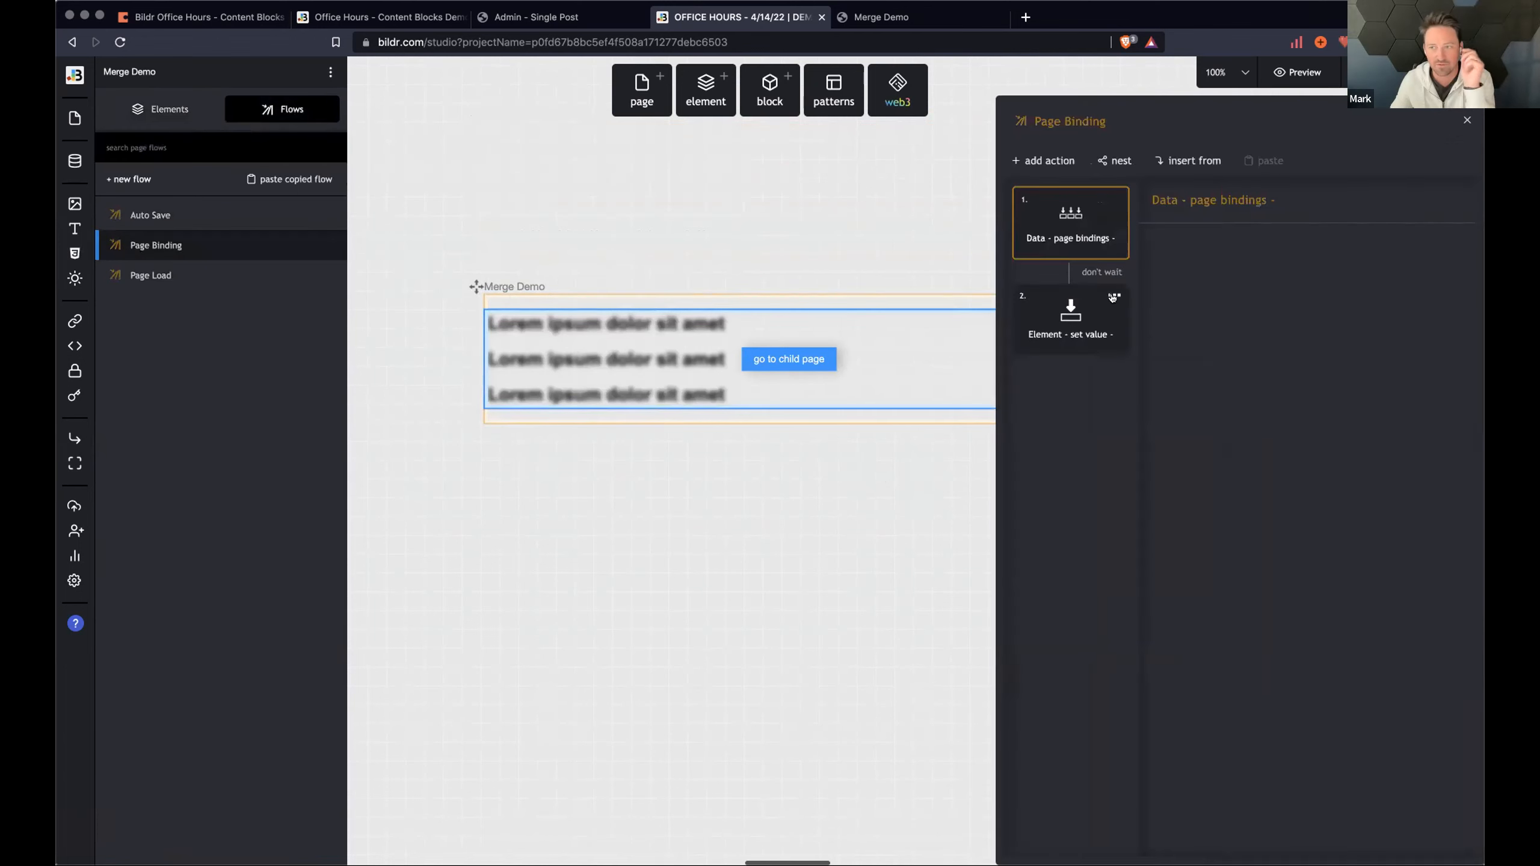
click(1114, 295)
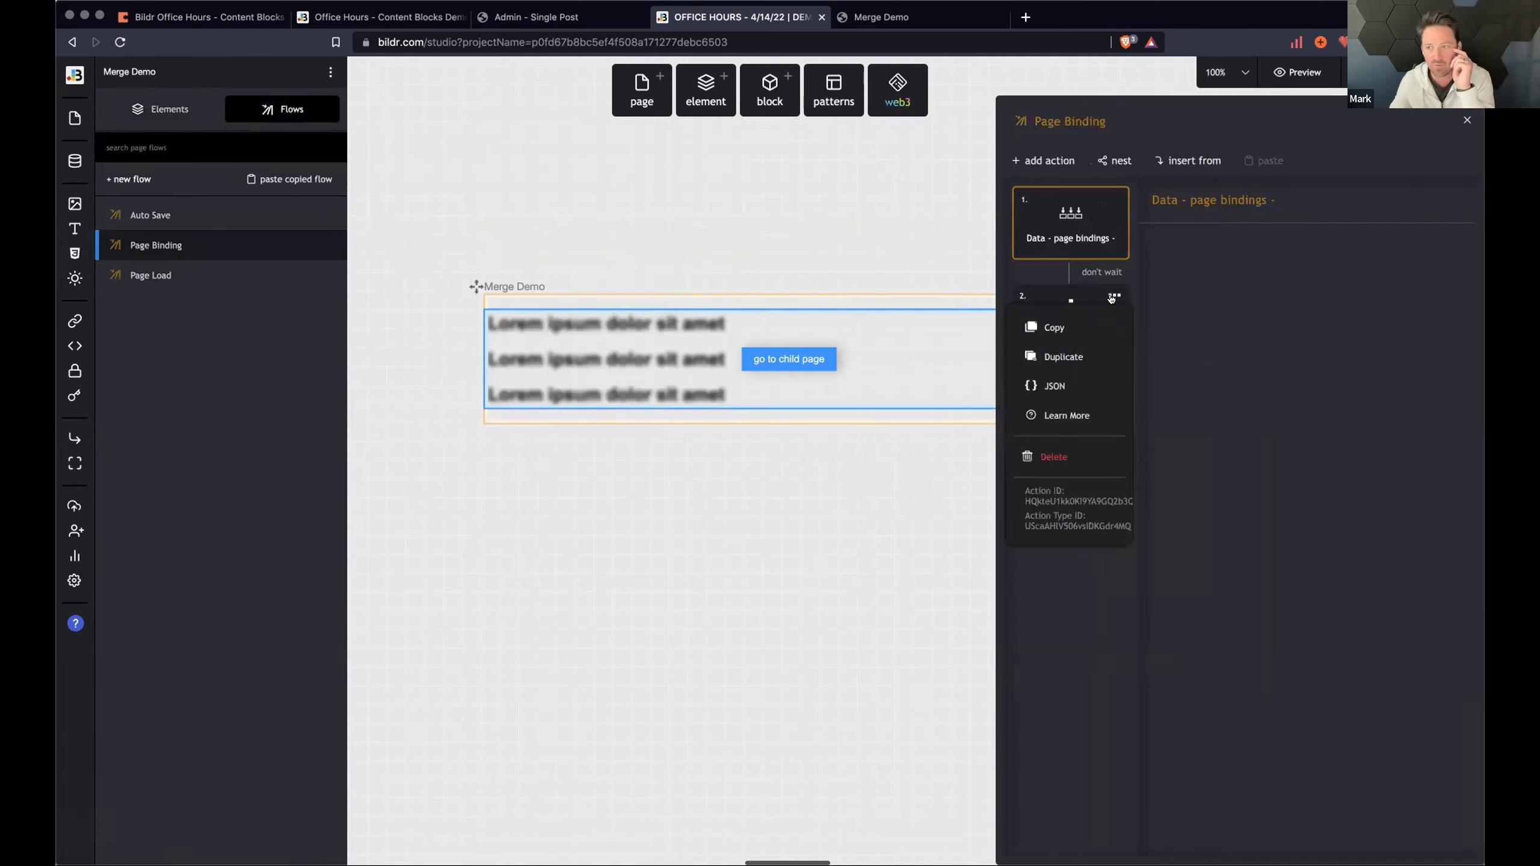
double_click(1121, 503)
click(999, 681)
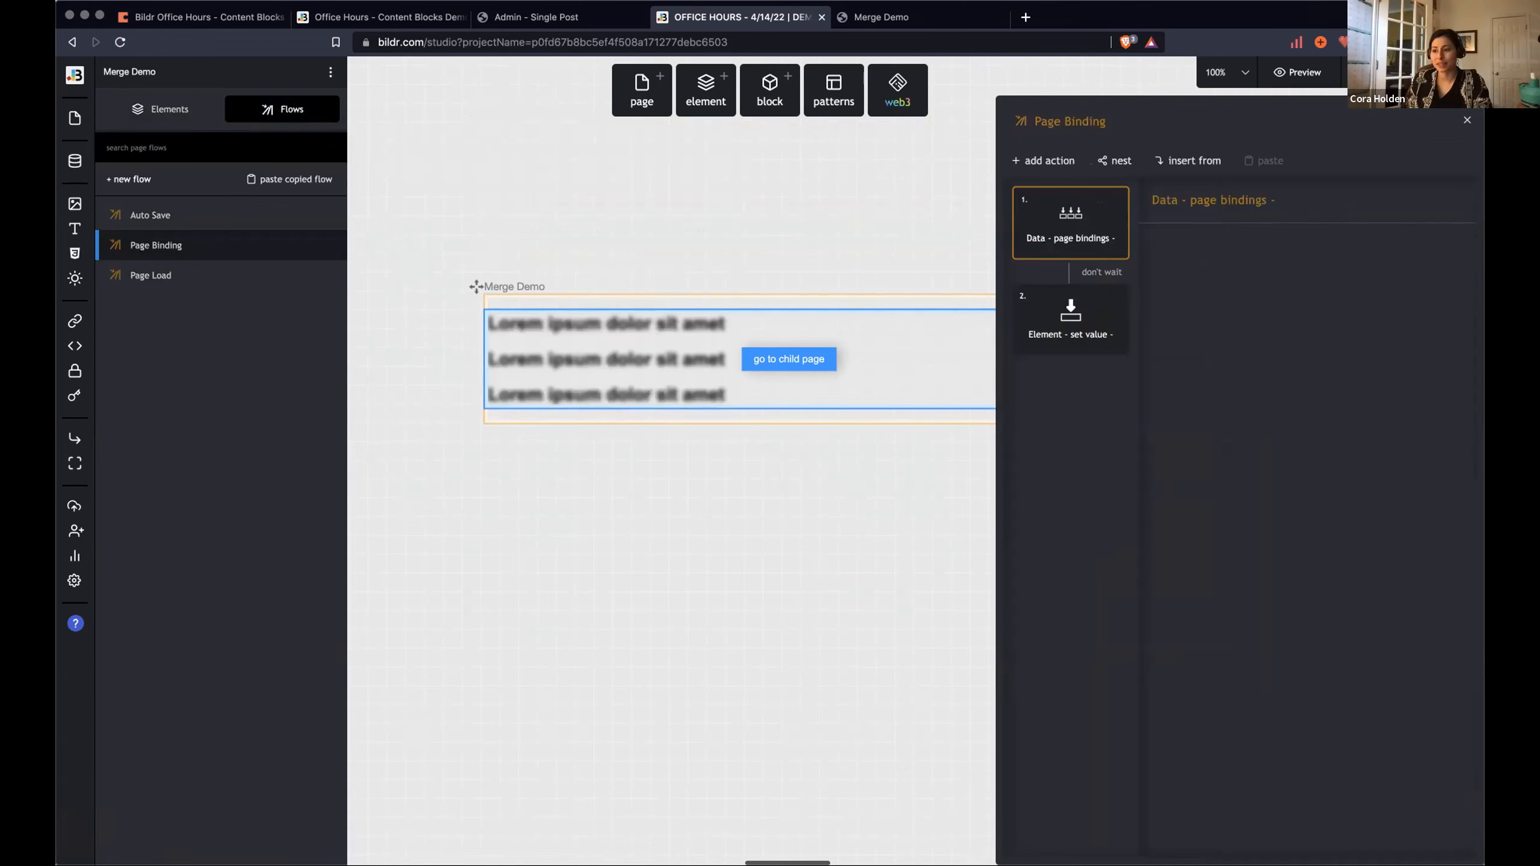
click(1070, 305)
click(1113, 296)
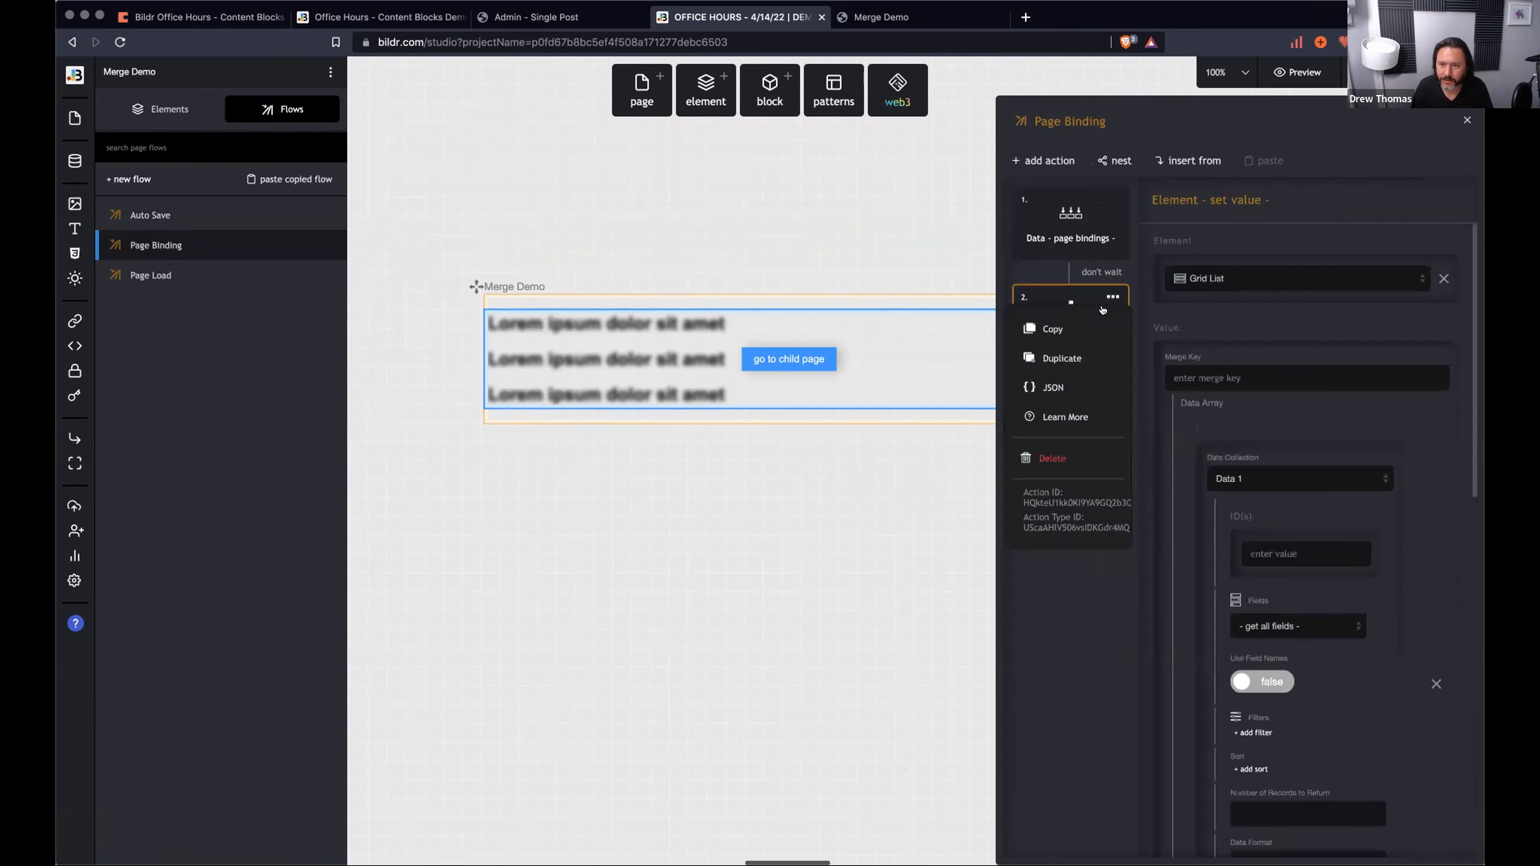
double_click(1121, 503)
click(1060, 561)
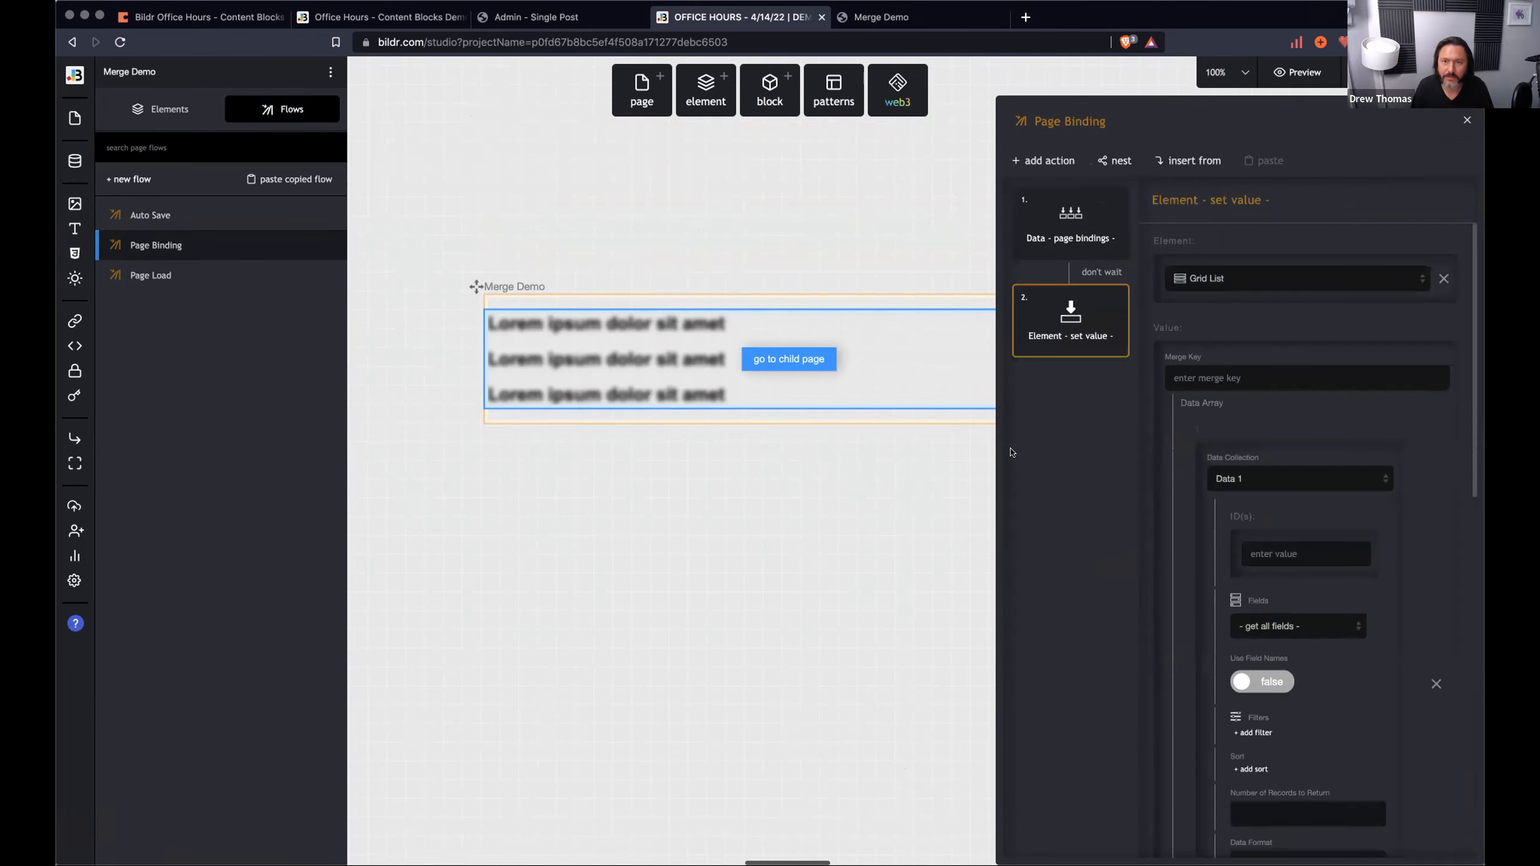
View the live Merge Demo page's source files in the developer tools and return to the studio.
click(867, 17)
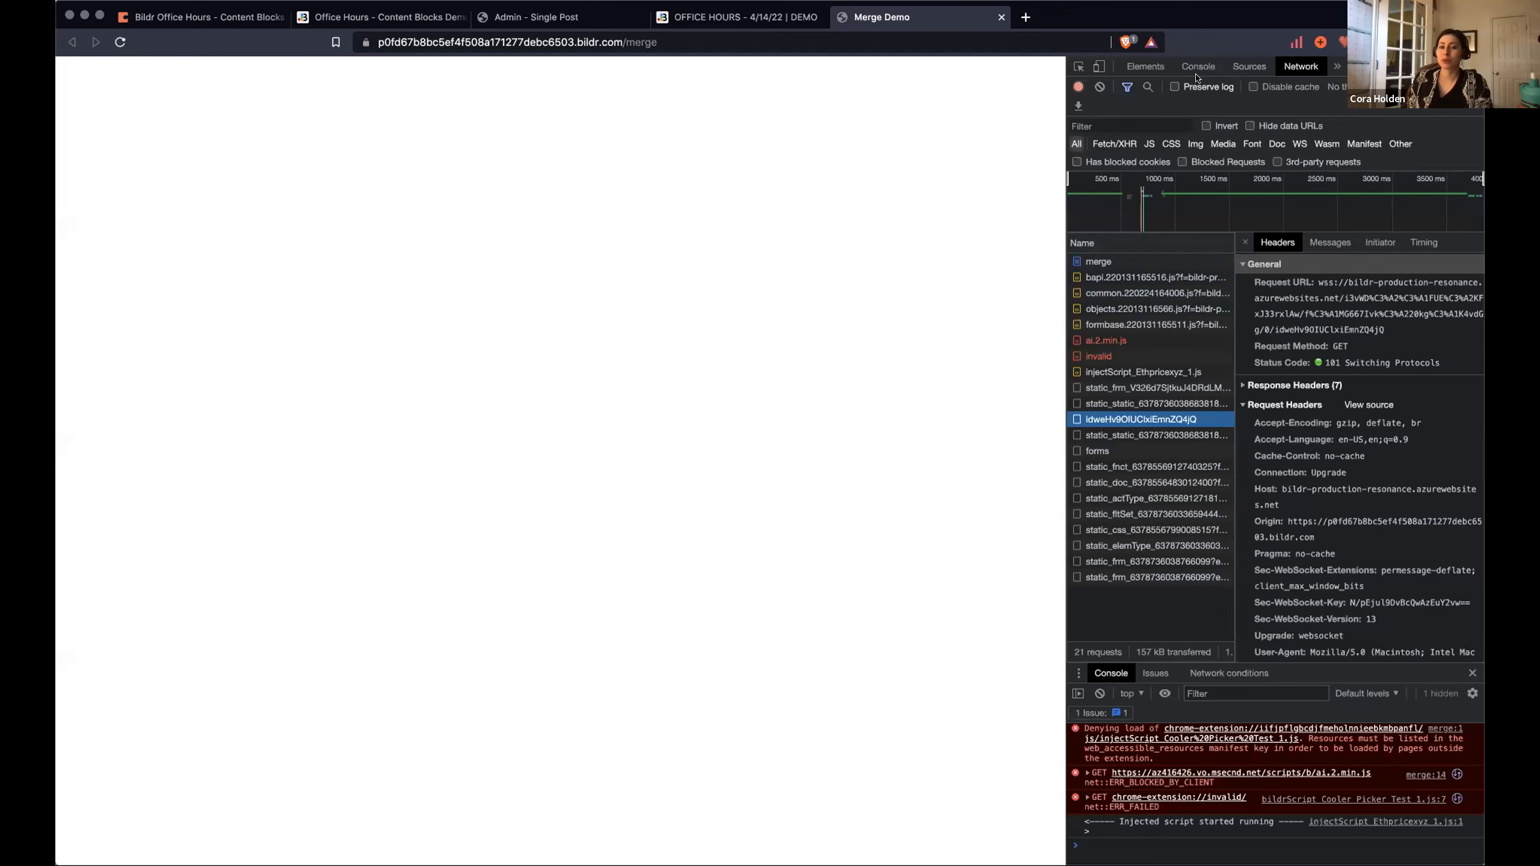
click(1249, 66)
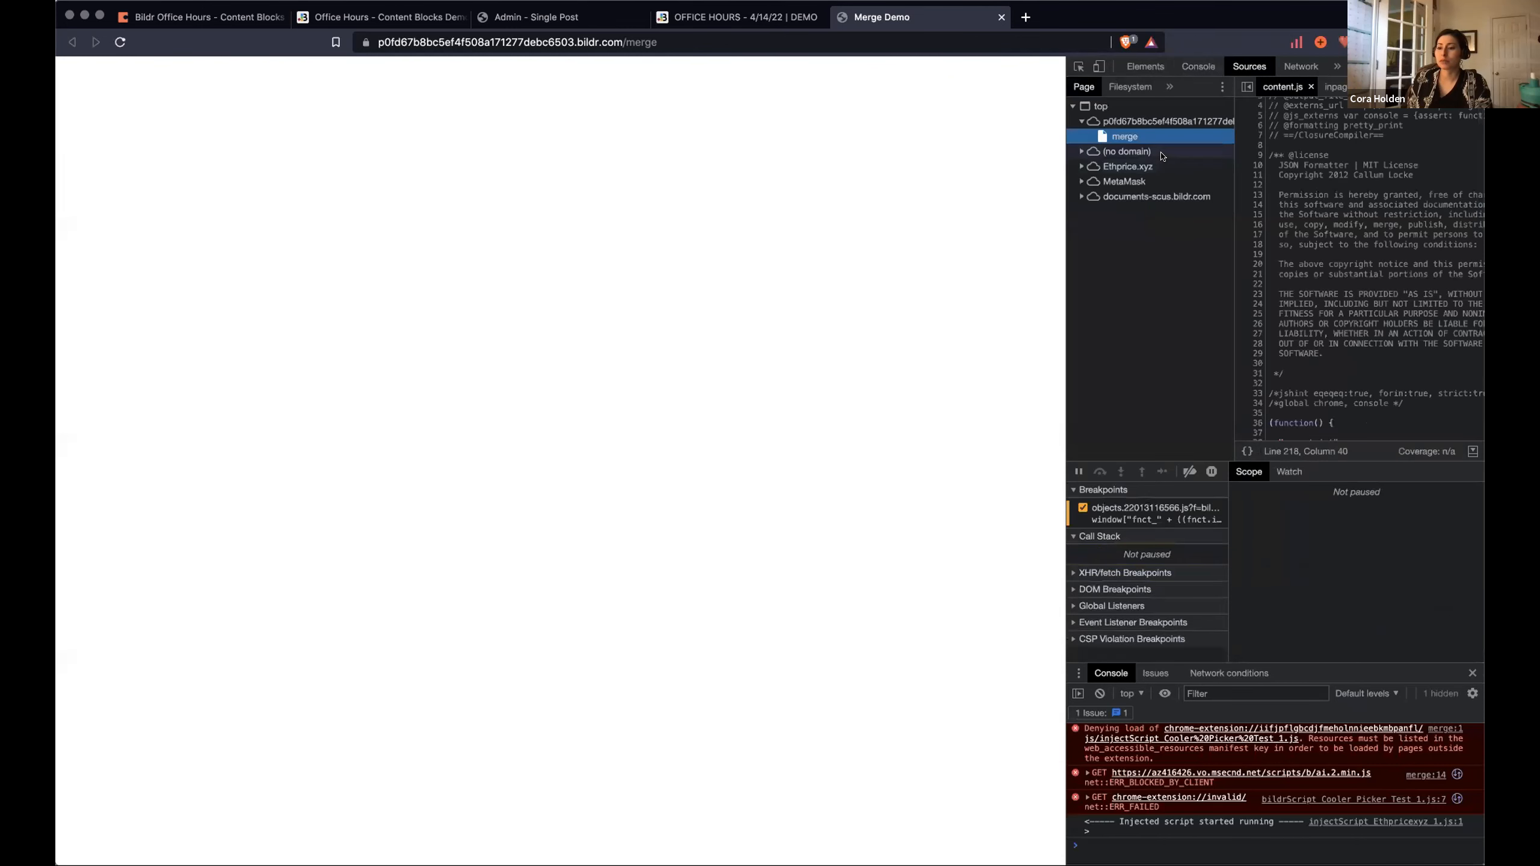
click(708, 19)
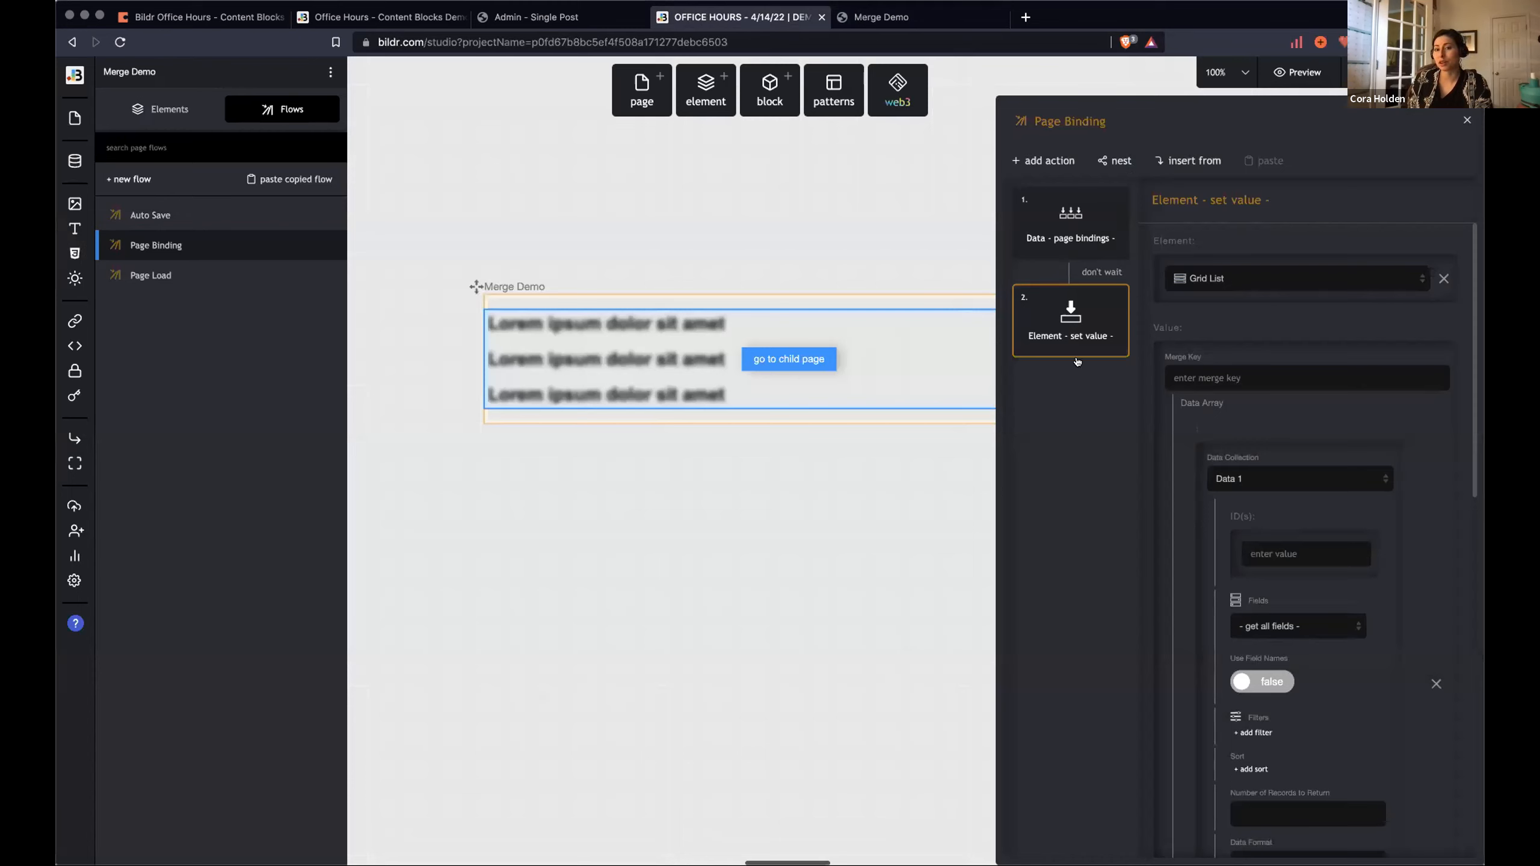
Set the set value action's merge key to "id" and reload the live Merge Demo page.
click(1112, 297)
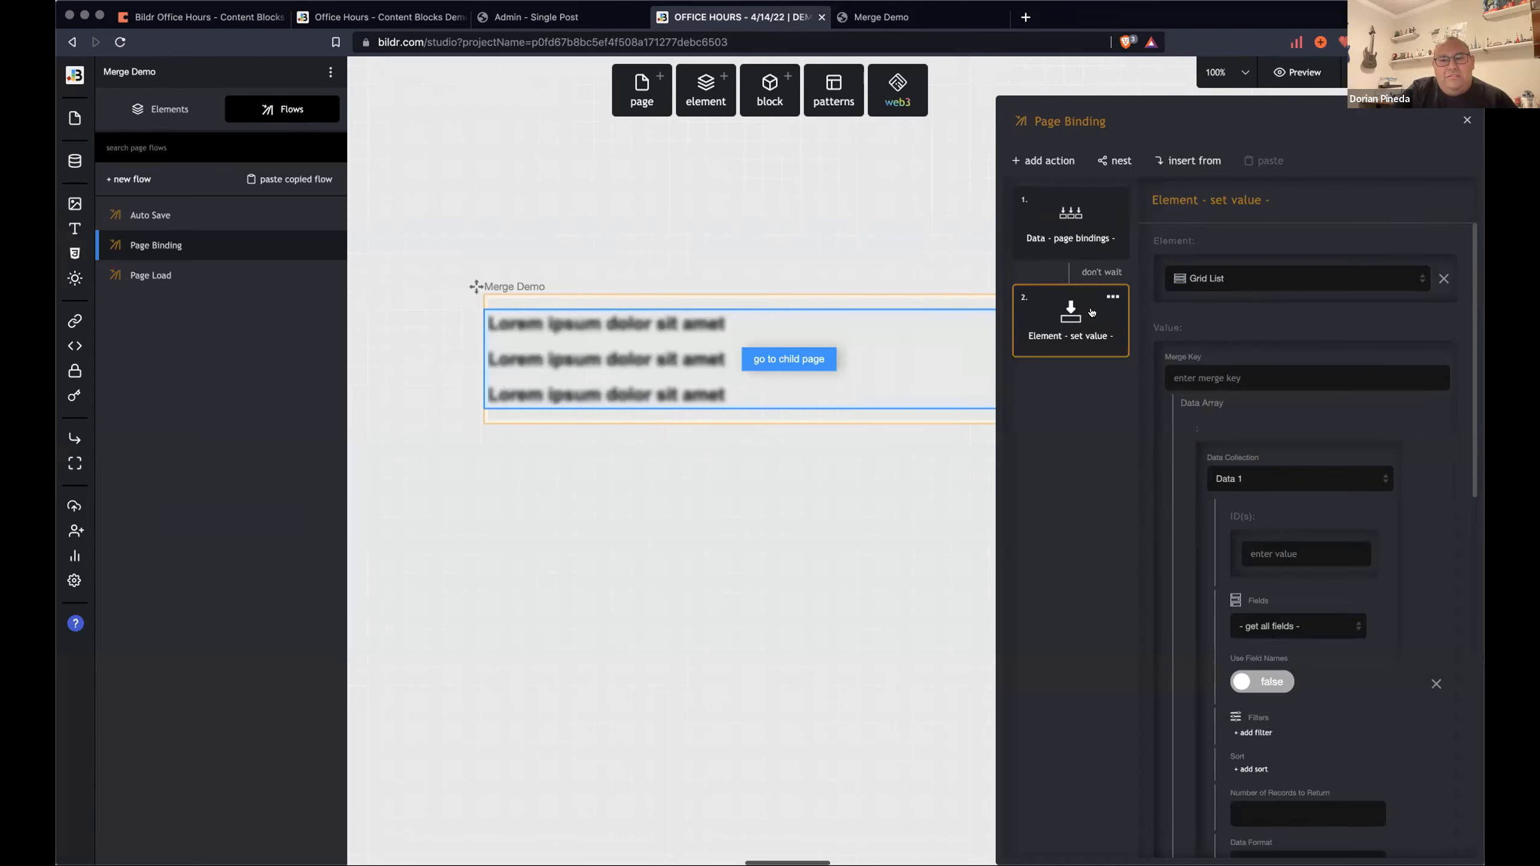
click(1198, 378)
text(id)
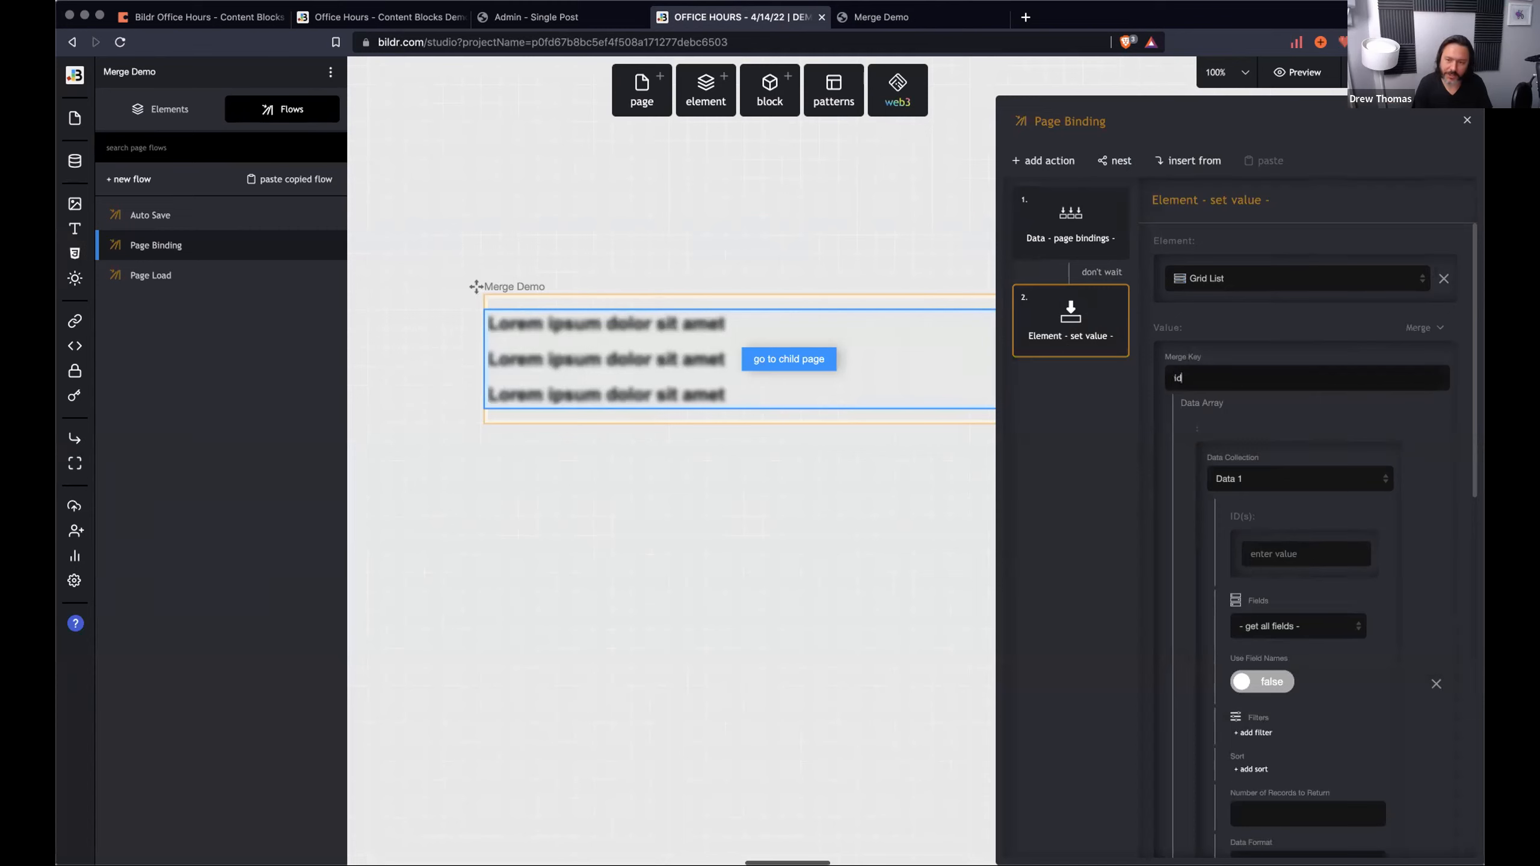
click(881, 17)
click(120, 42)
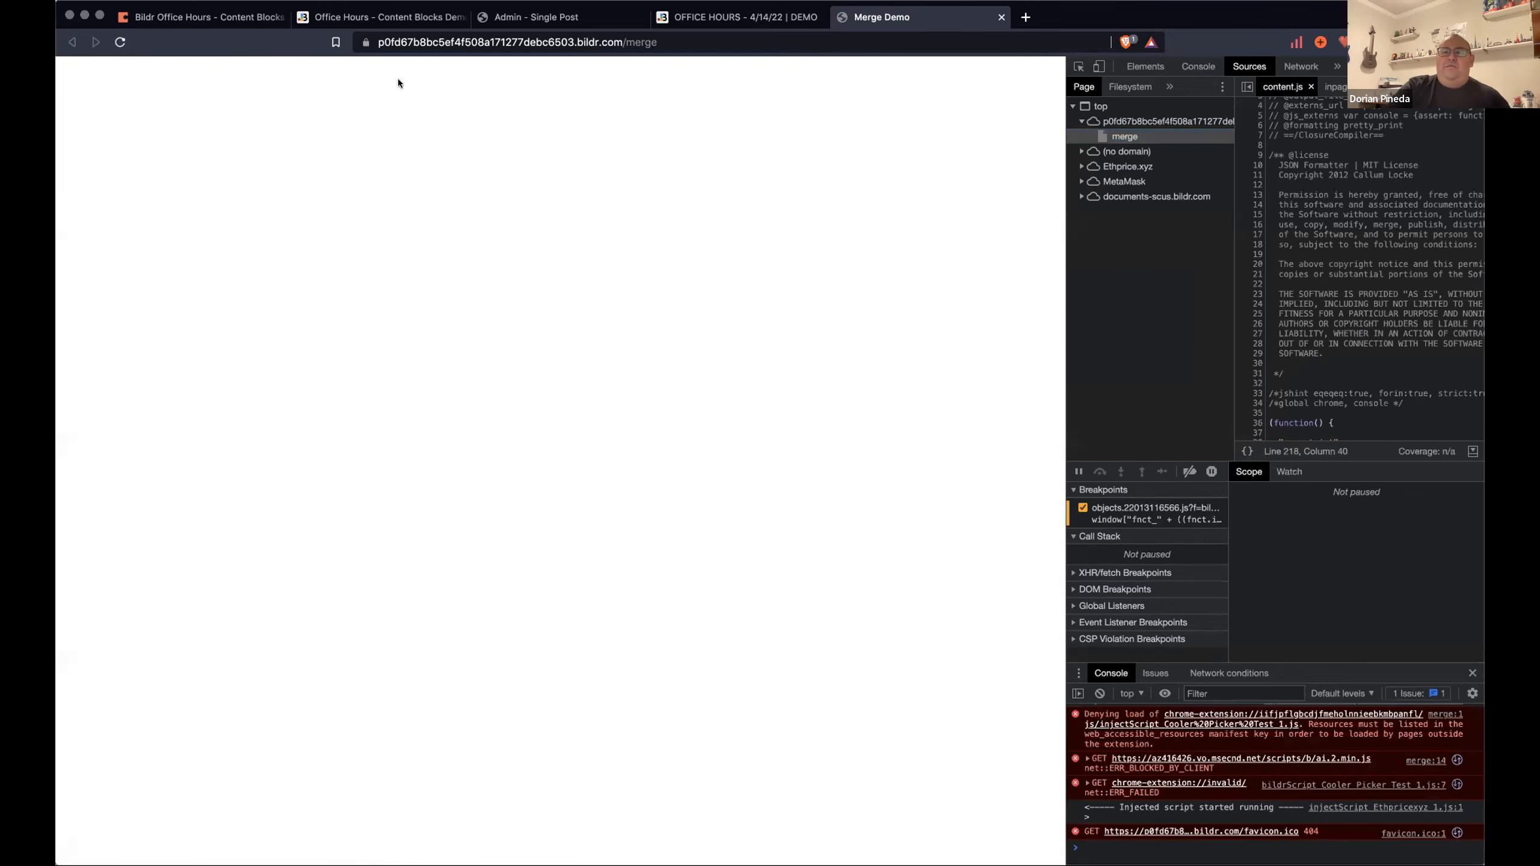
Return to the studio and copy the set value action's Action ID again.
click(700, 12)
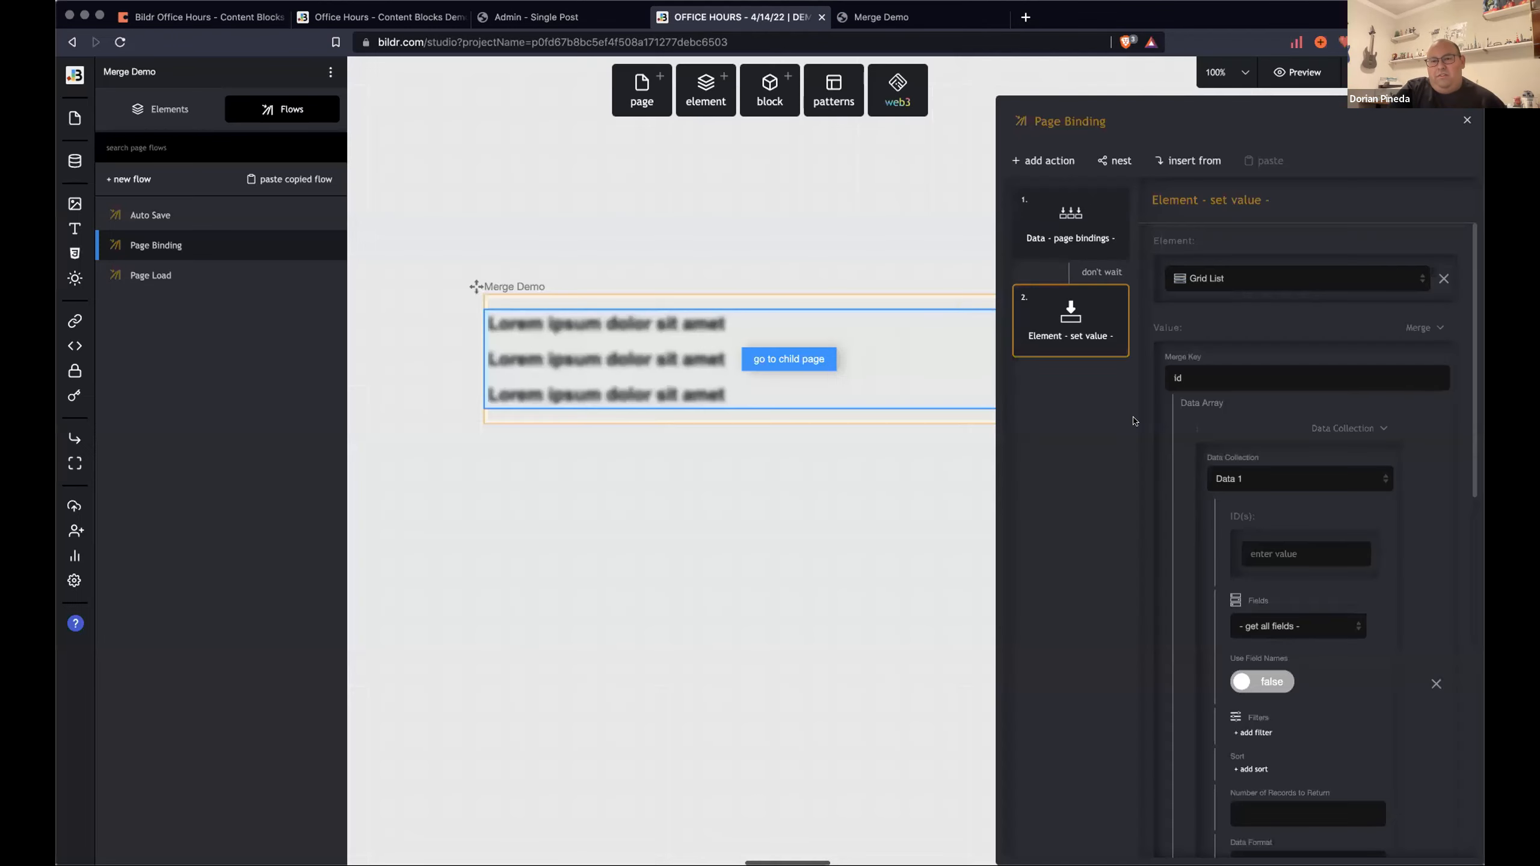
click(1113, 299)
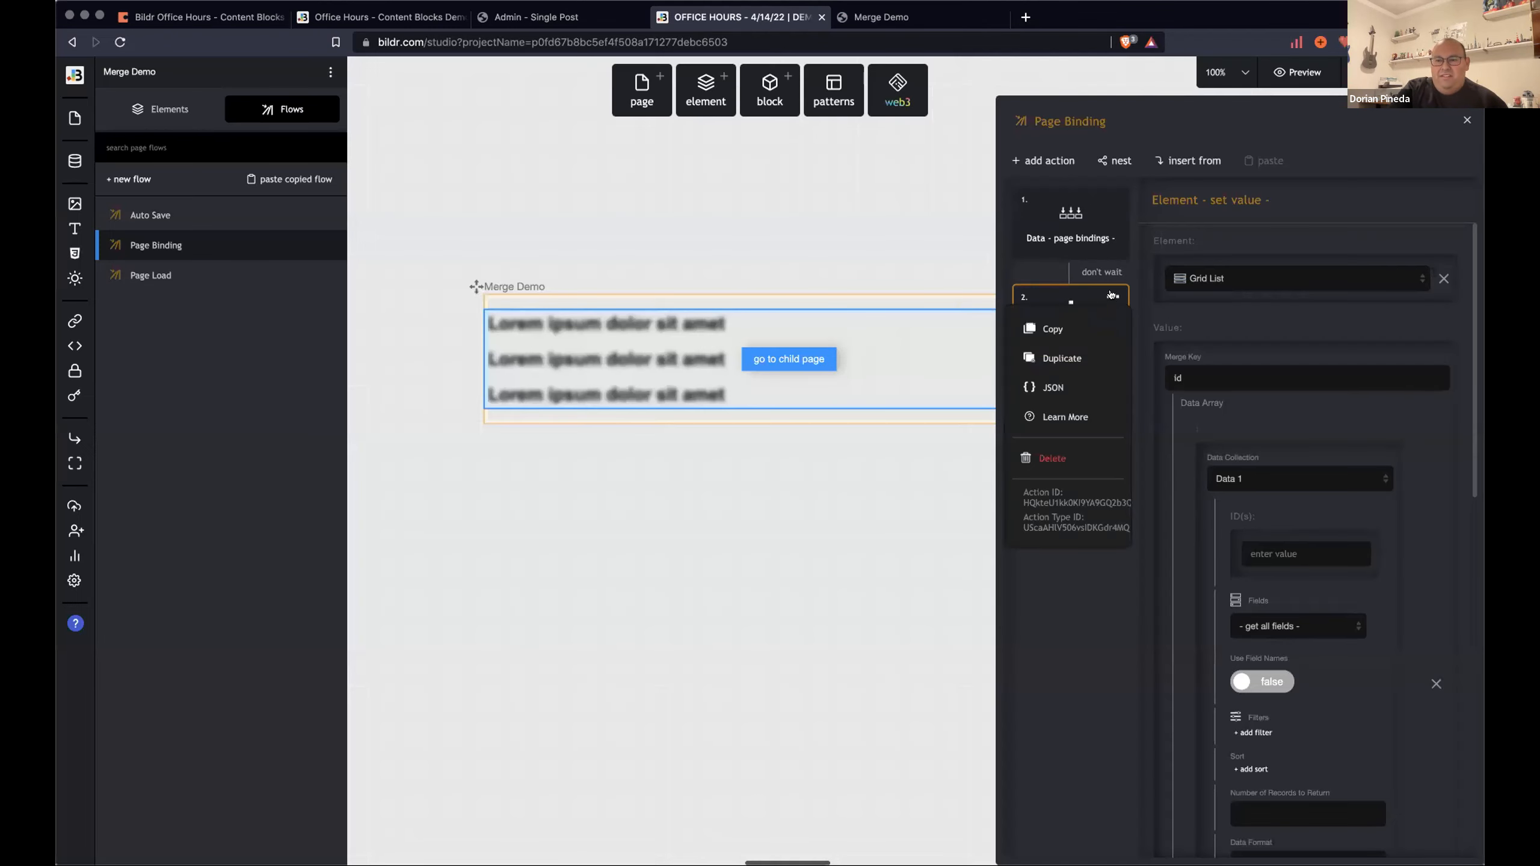
double_click(1128, 503)
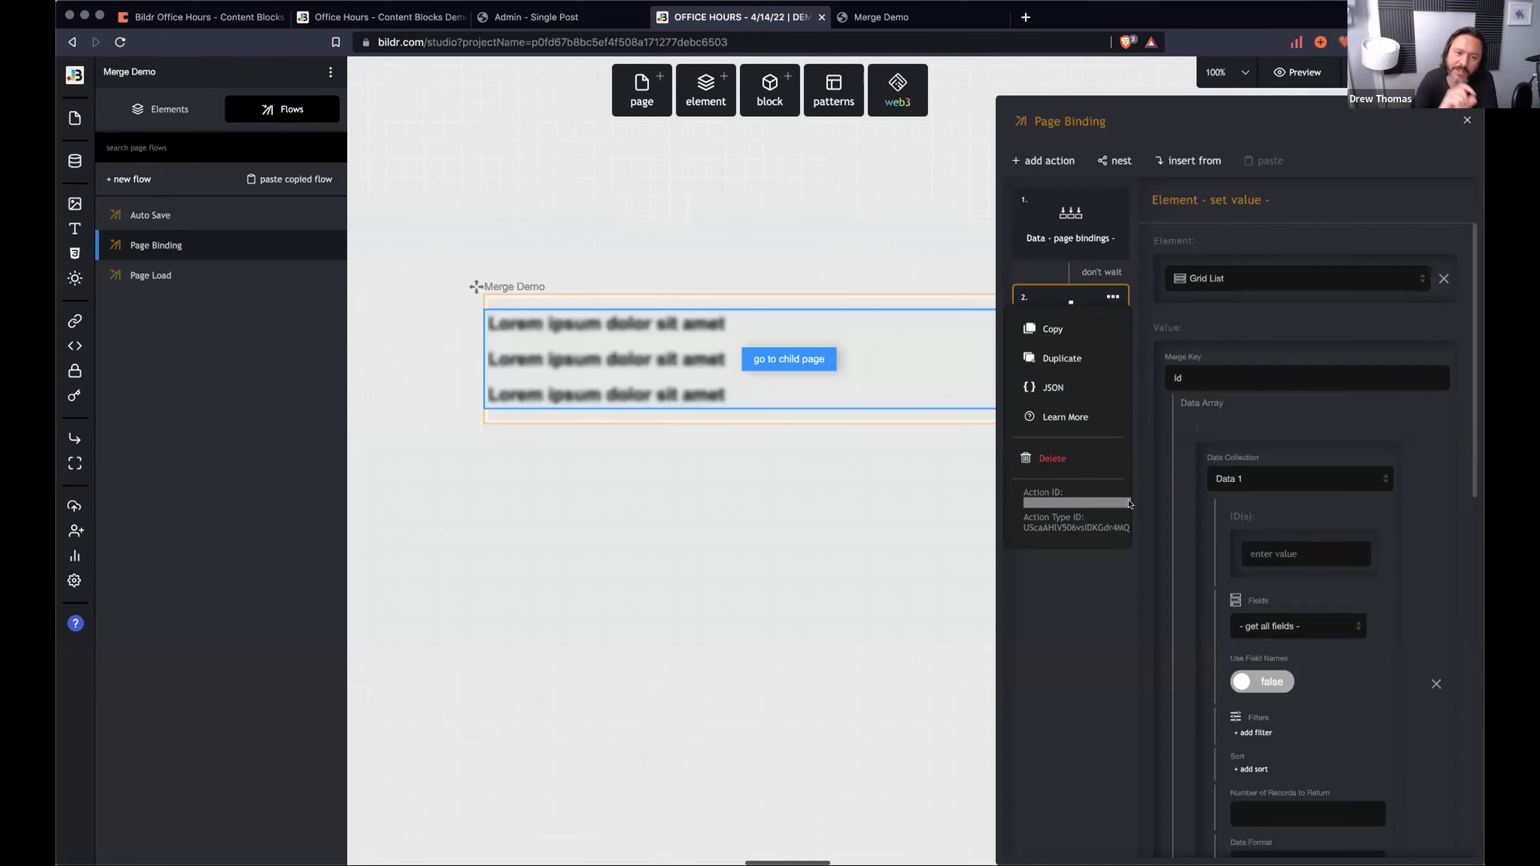
click(1138, 514)
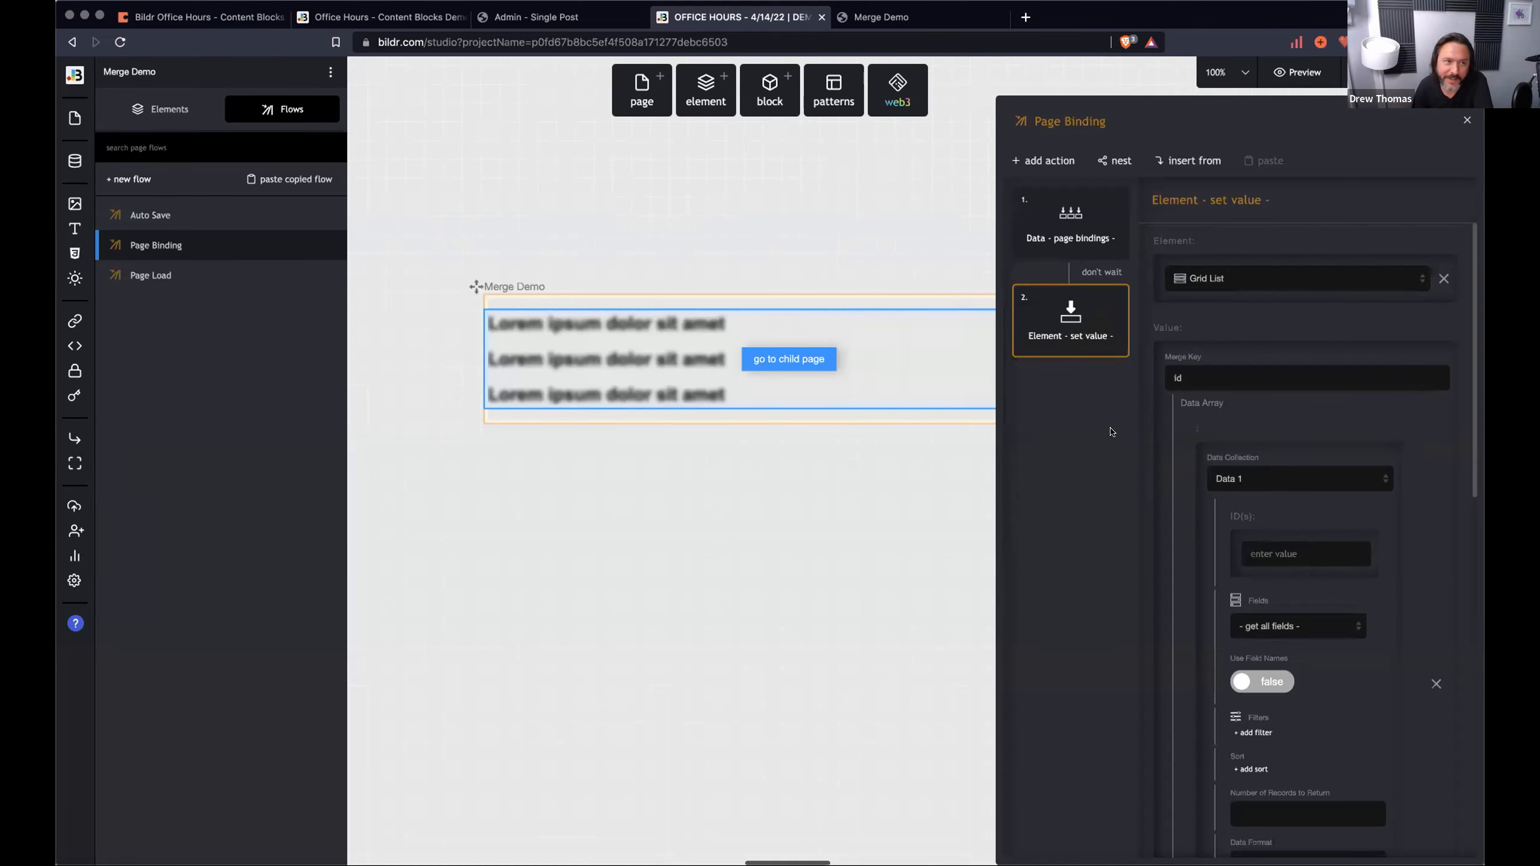
click(1112, 298)
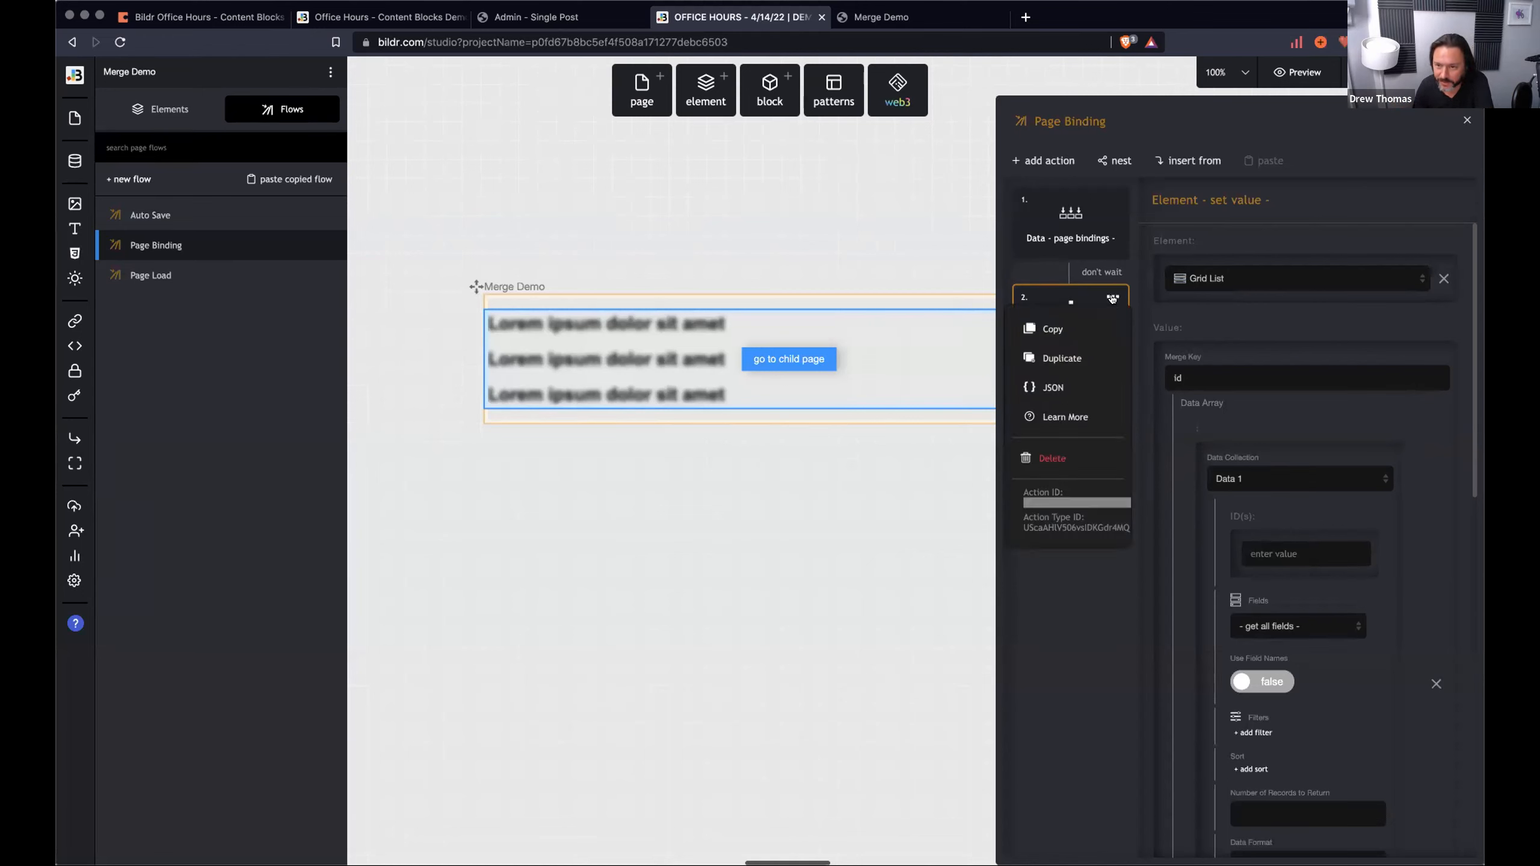
click(1129, 611)
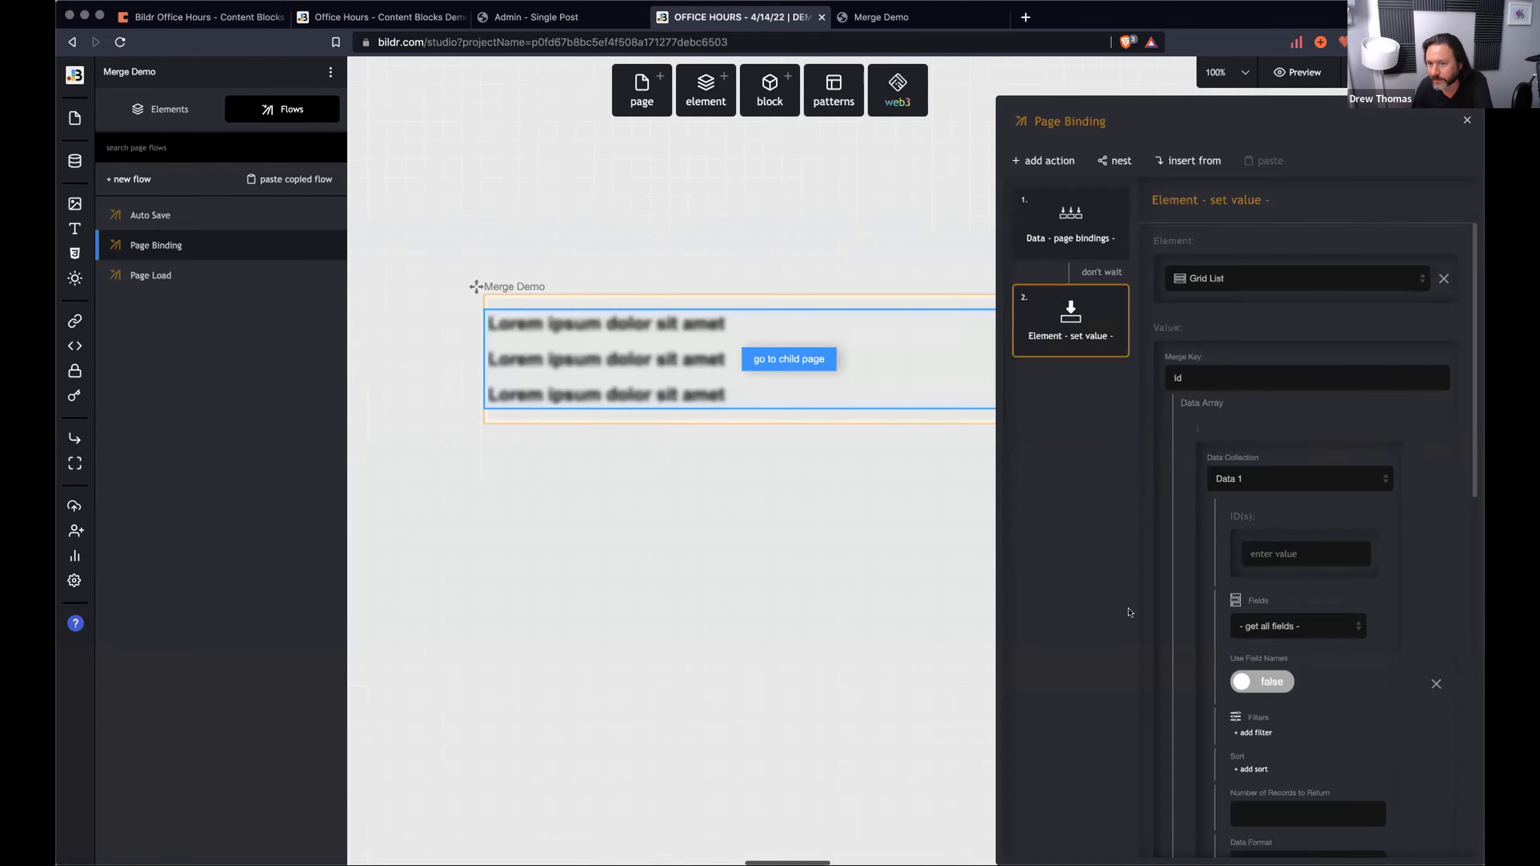
On the live Merge Demo page, open objects.22013116566.js from documents-scus.bildr.com's files/prod folder in the developer tools sources.
click(909, 17)
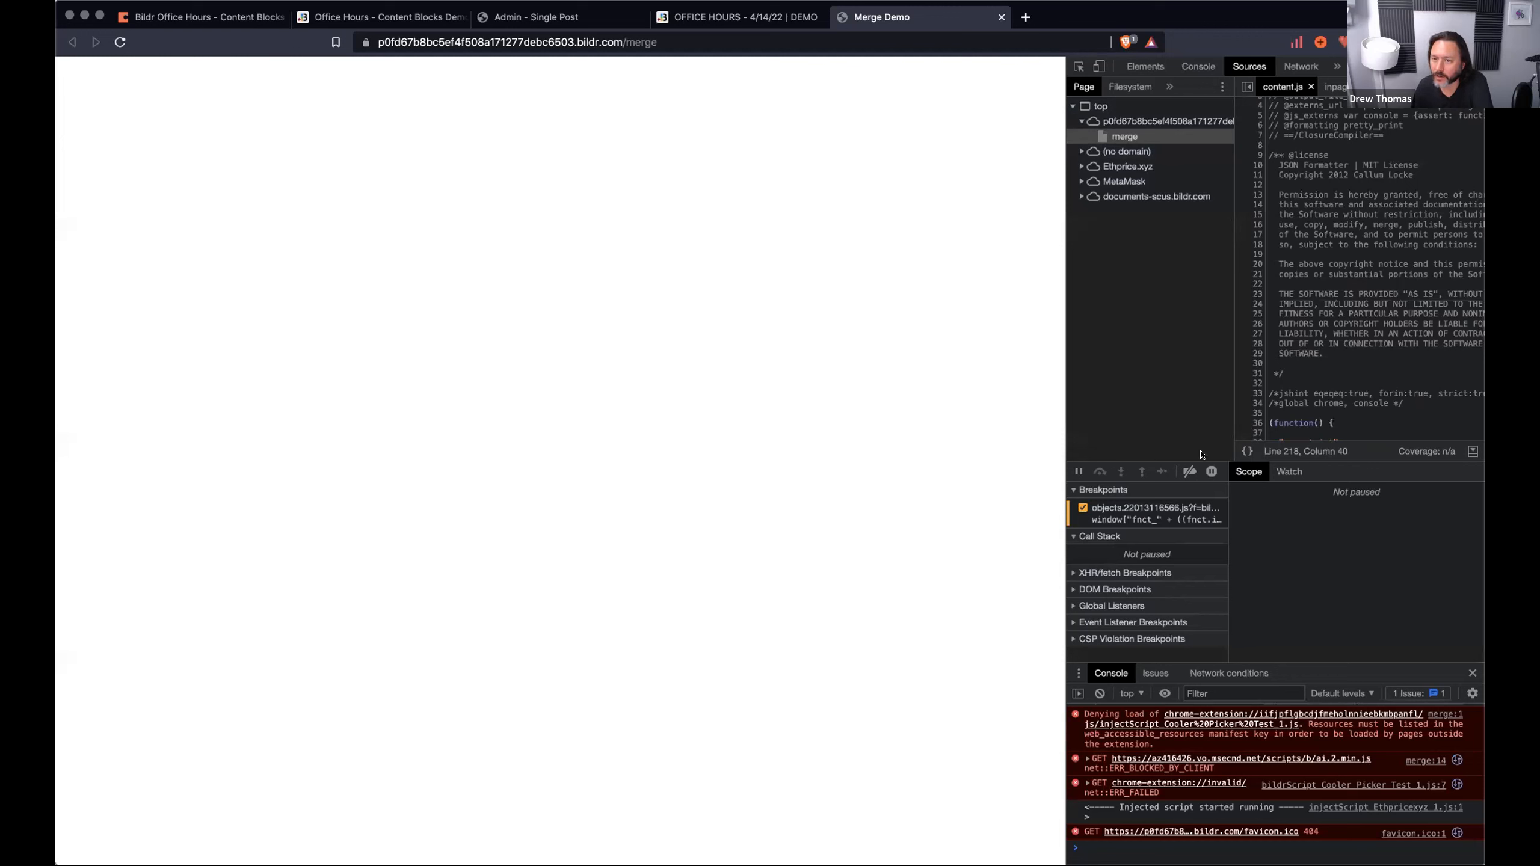
click(1242, 65)
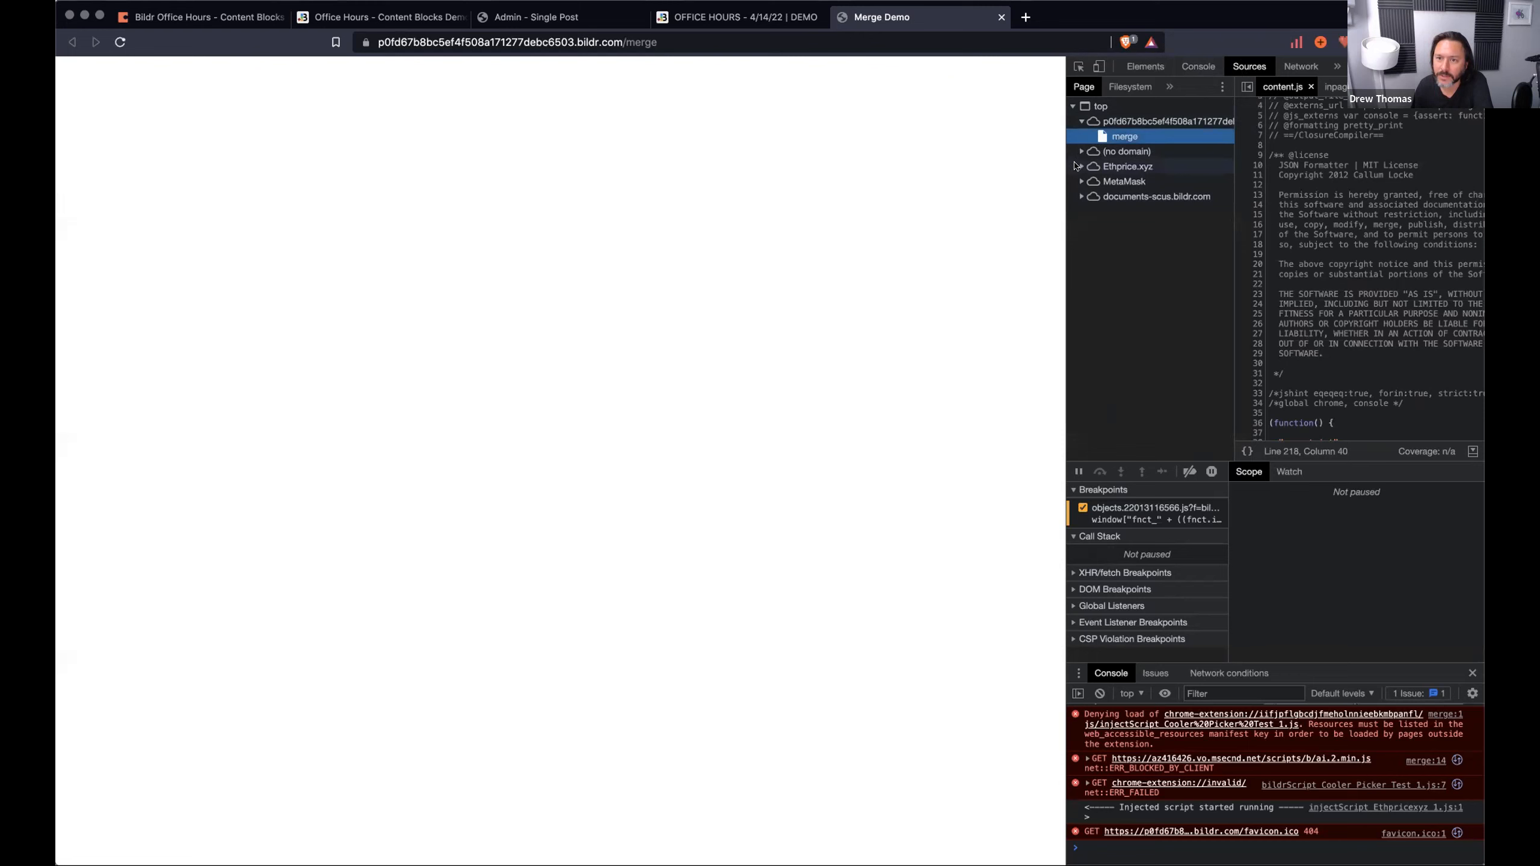
click(1082, 197)
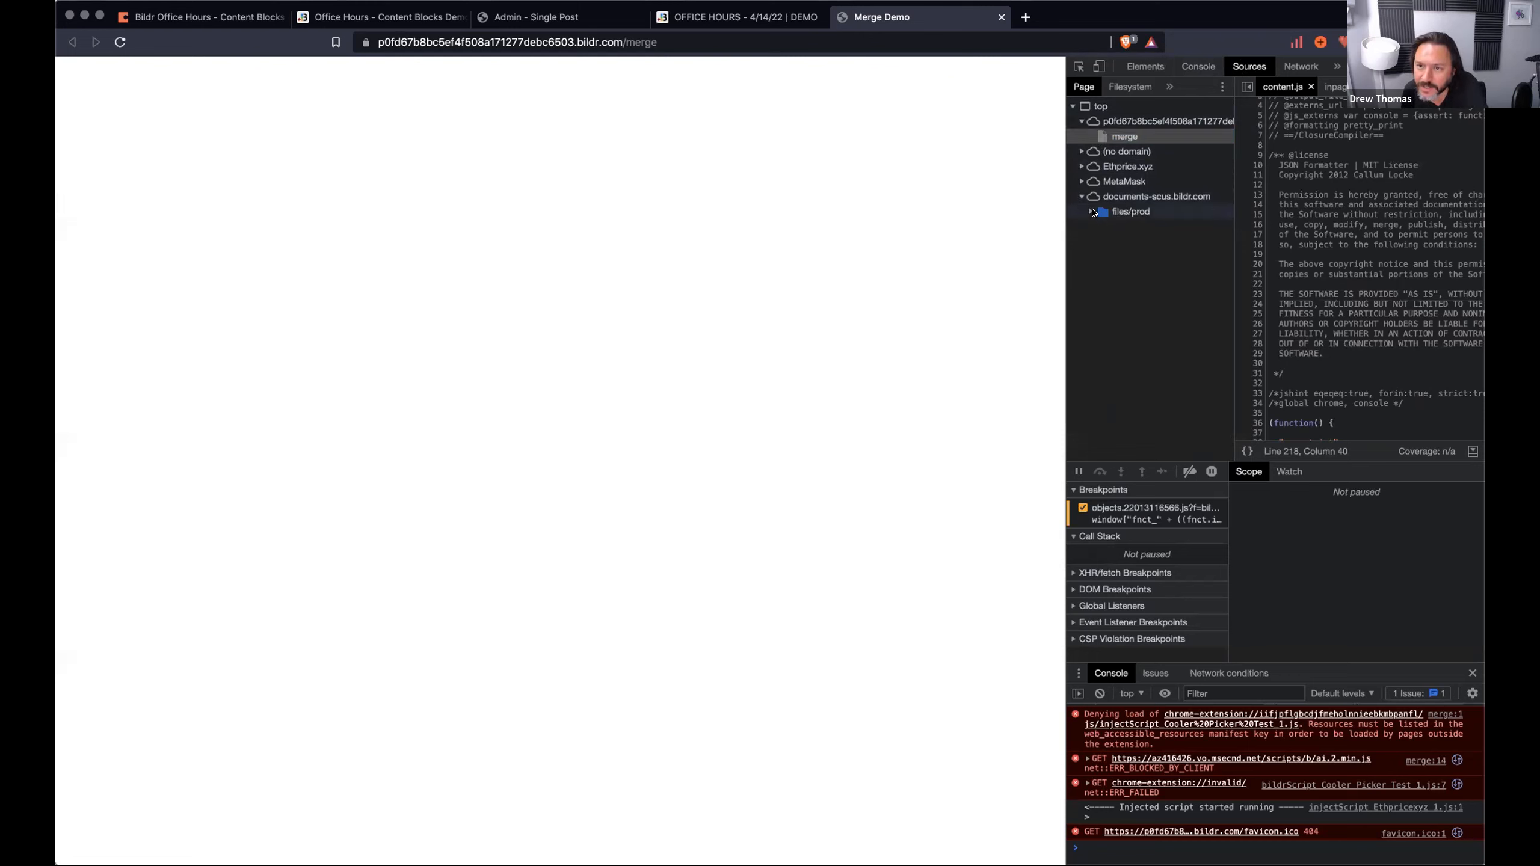
click(1089, 213)
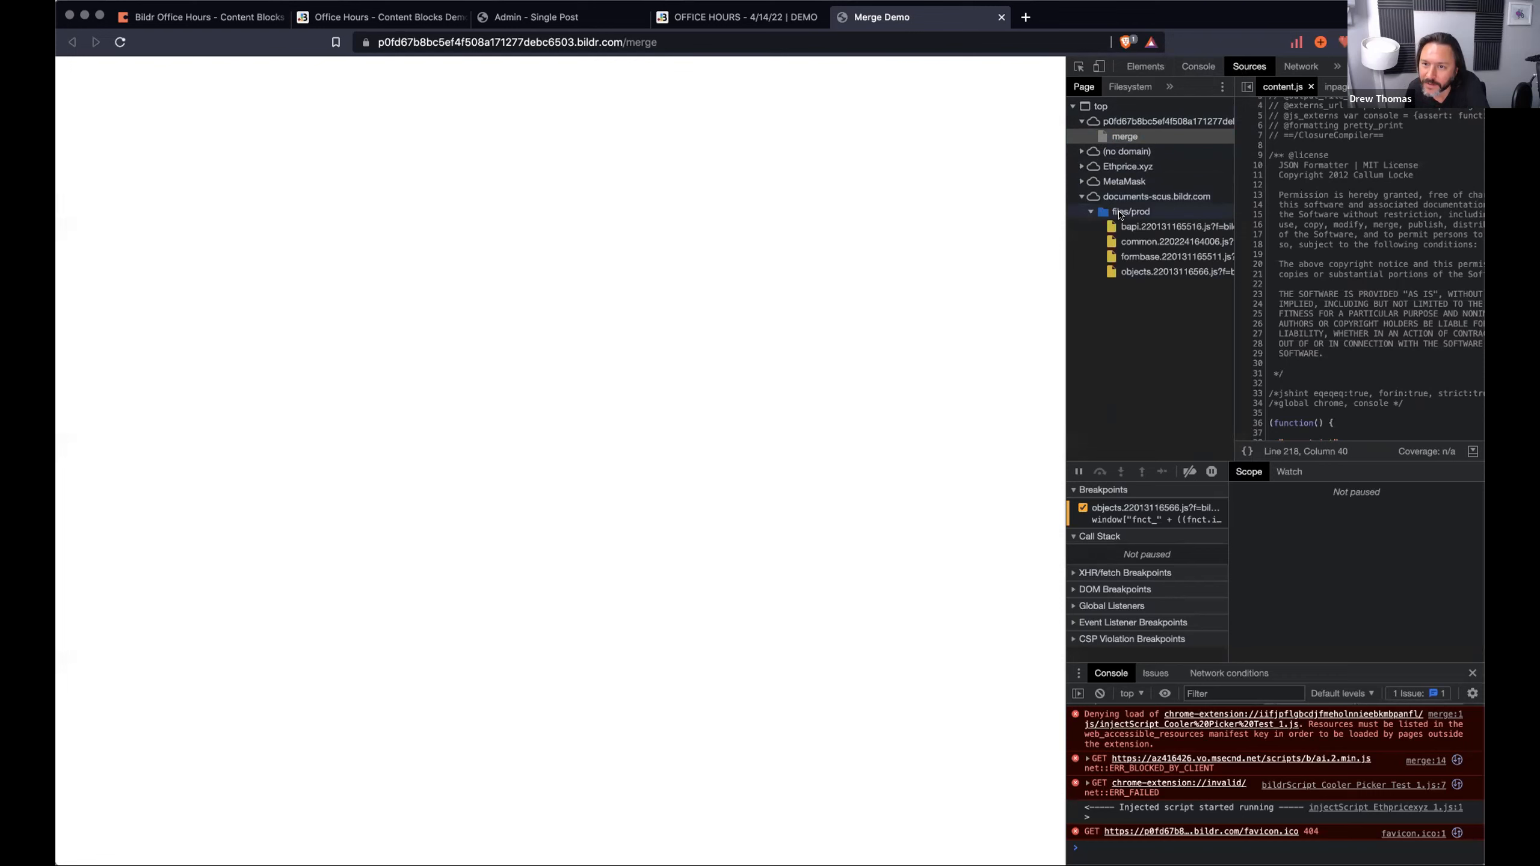
click(1136, 272)
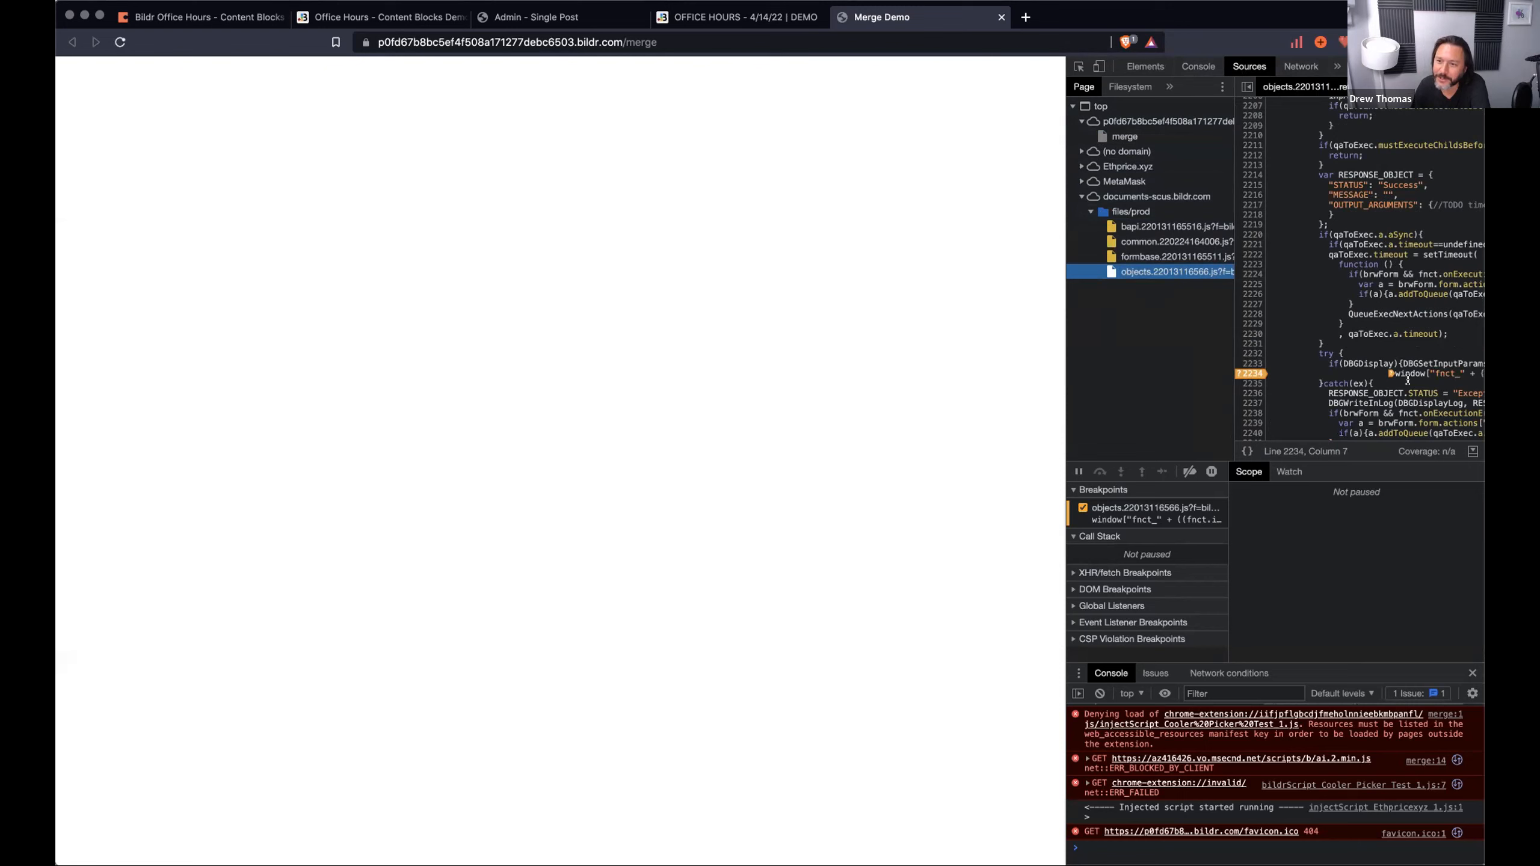
Edit the conditional breakpoint on line 2234 so its condition matches the copied Action ID of the set value action.
right_click(1245, 372)
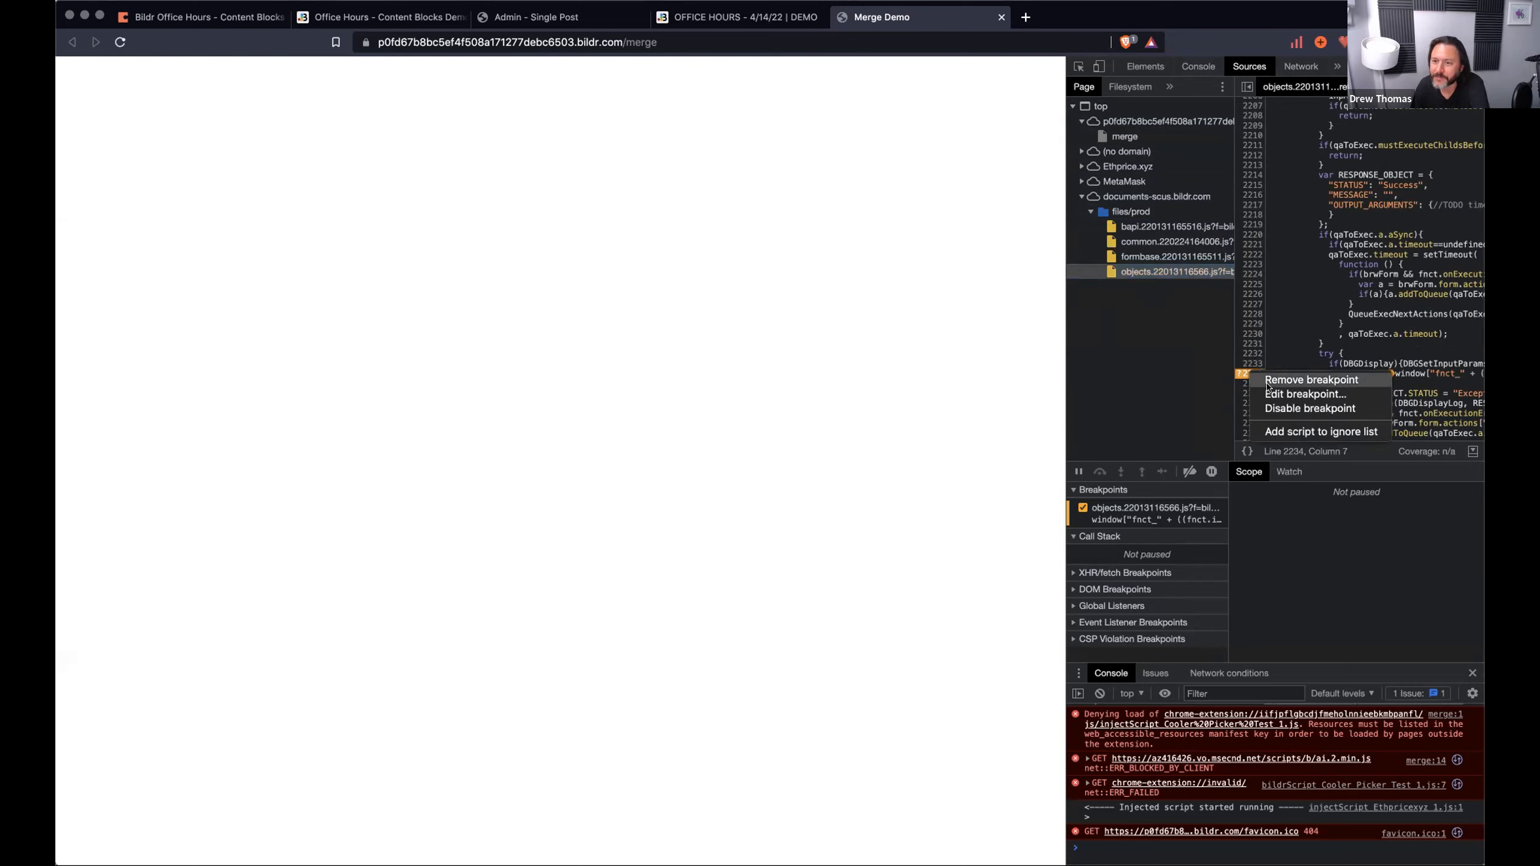
click(1300, 401)
double_click(1294, 408)
key(BackSpace)
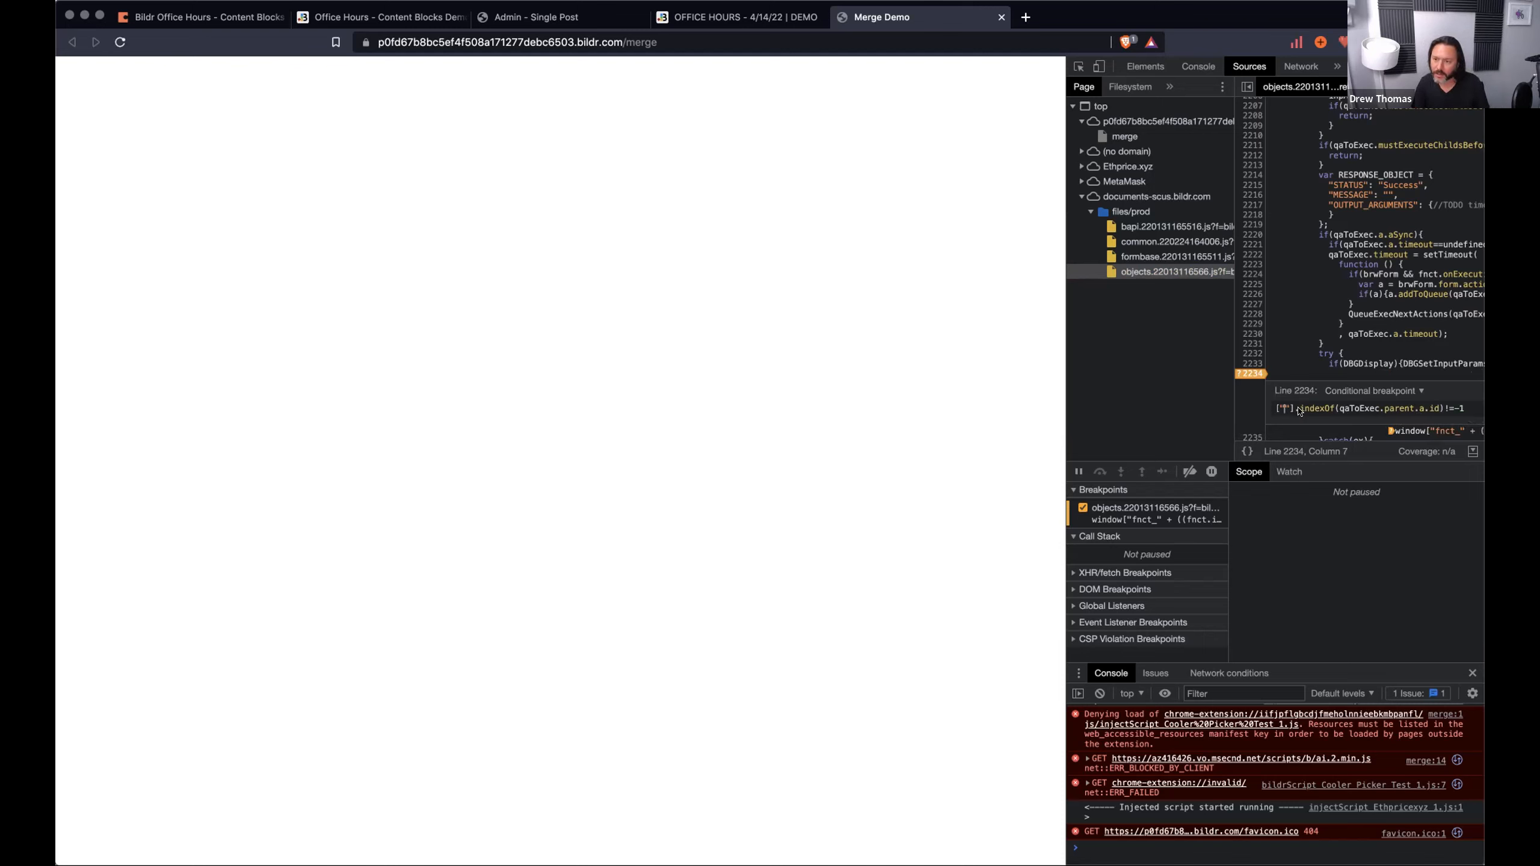
text(HQkteU1kk0KI9YA9GQ2b3Q)
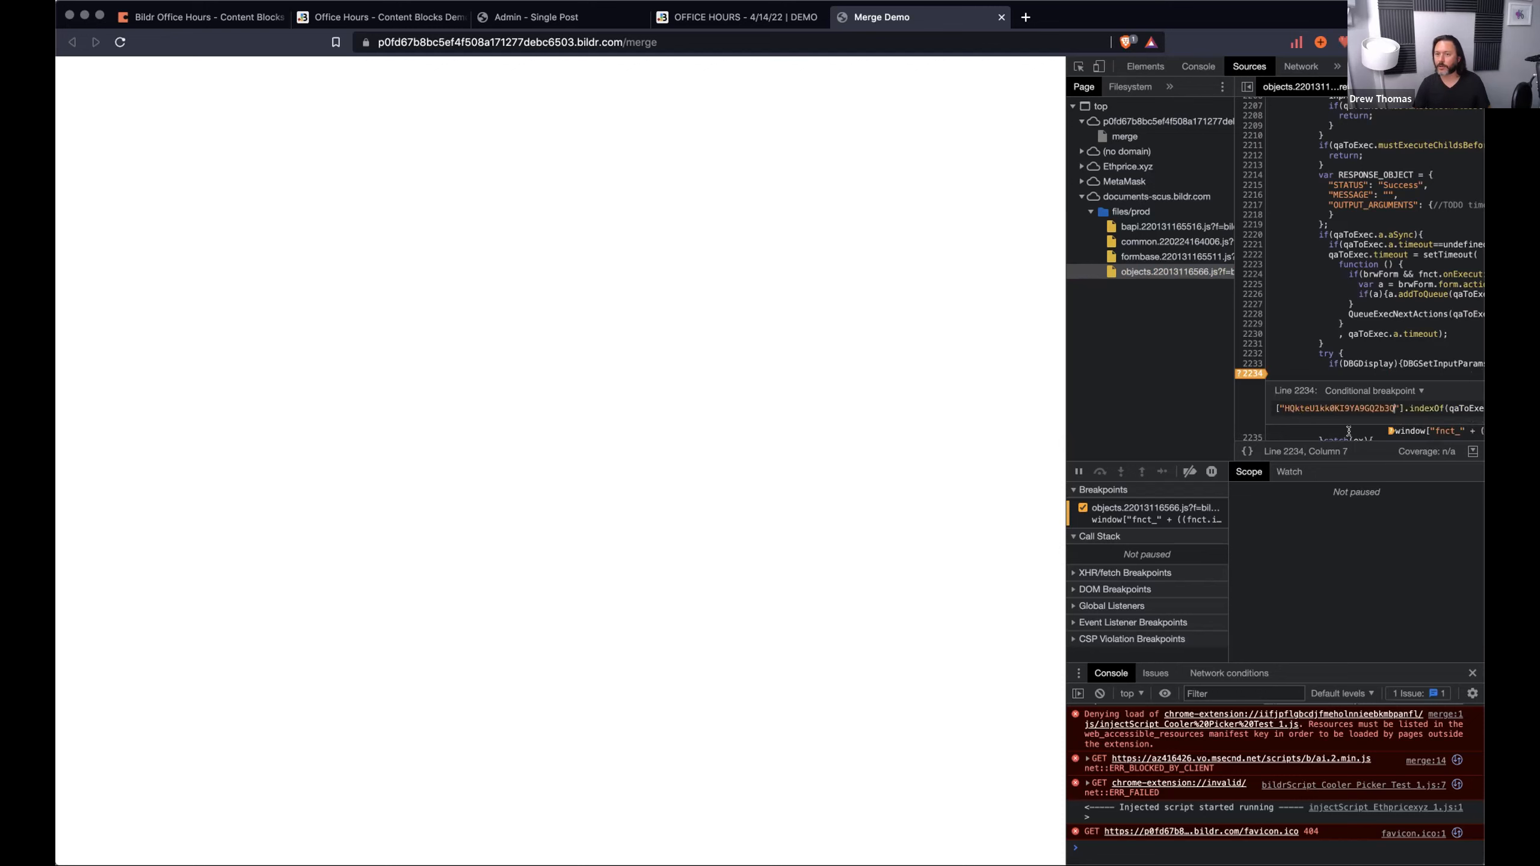
scroll(1334, 430, right, 1)
key(Return)
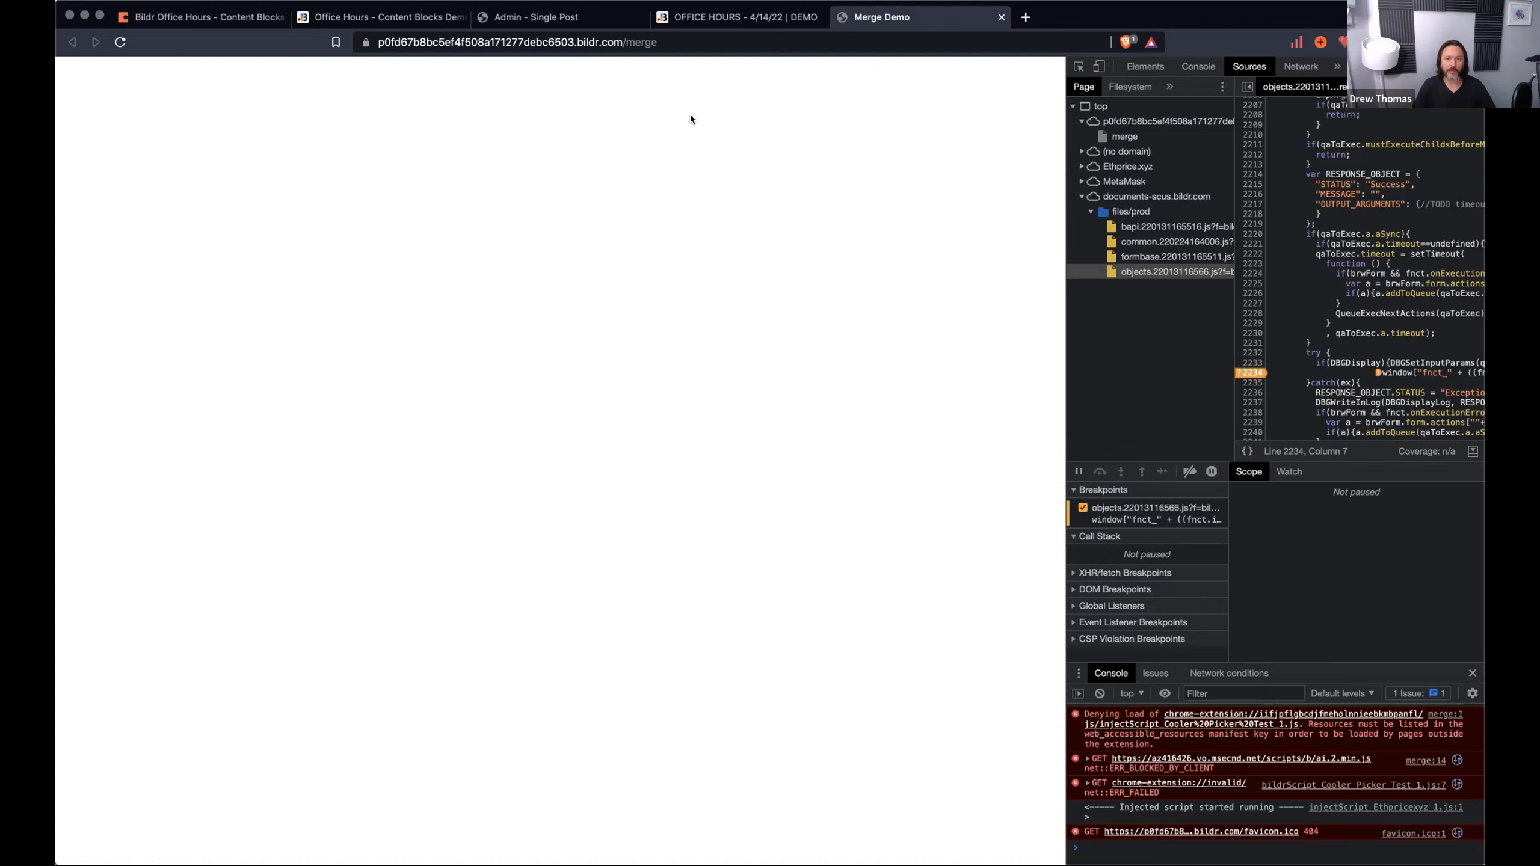
Reload the live page and, at the breakpoint, examine the value array in inpArgs and the network requests.
key(super+r)
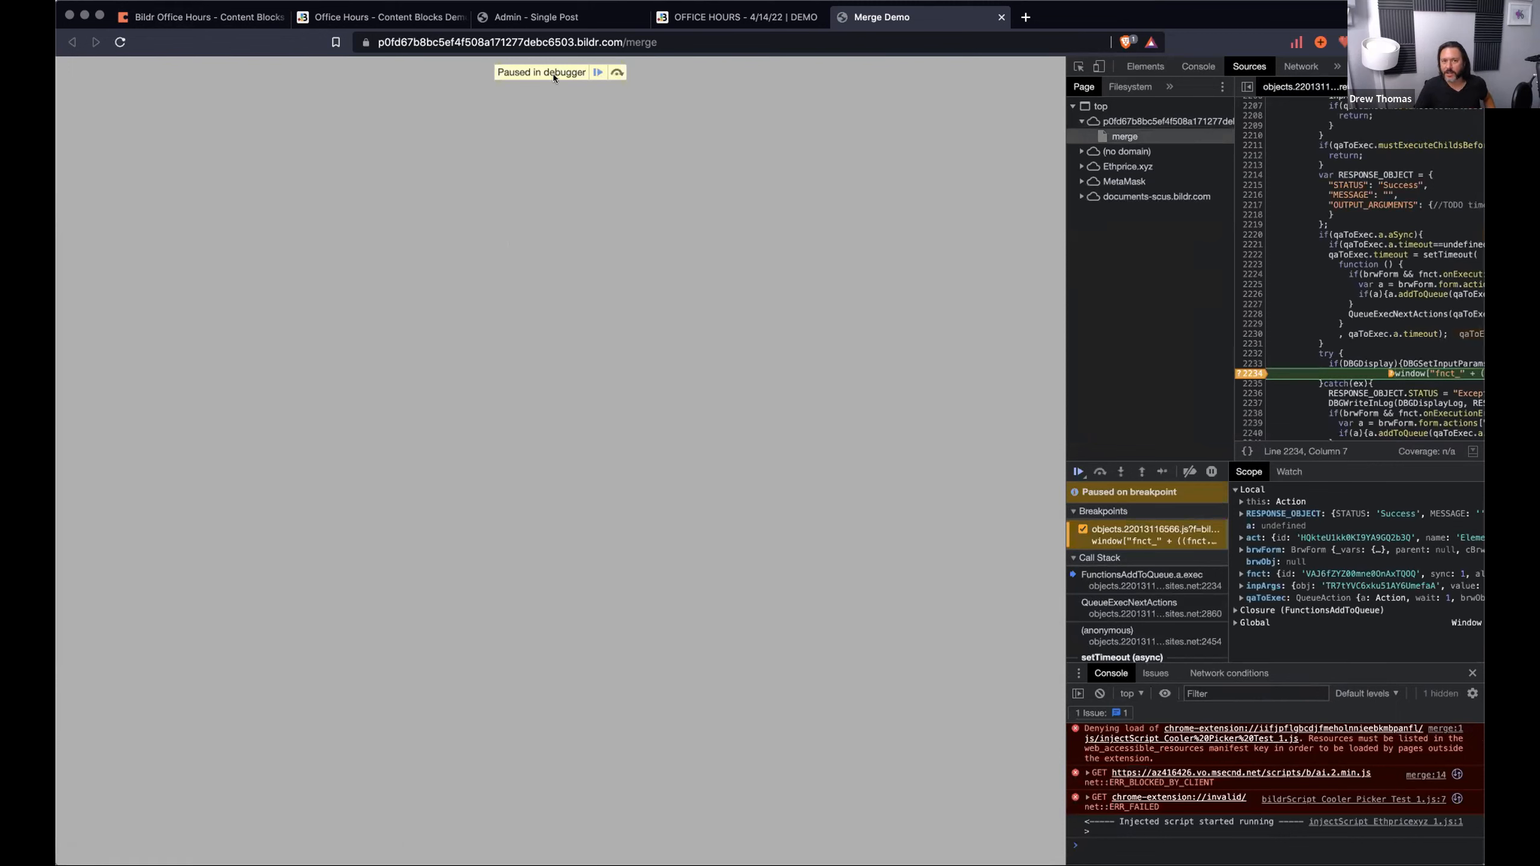
click(1260, 586)
scroll(1264, 588, down, 1)
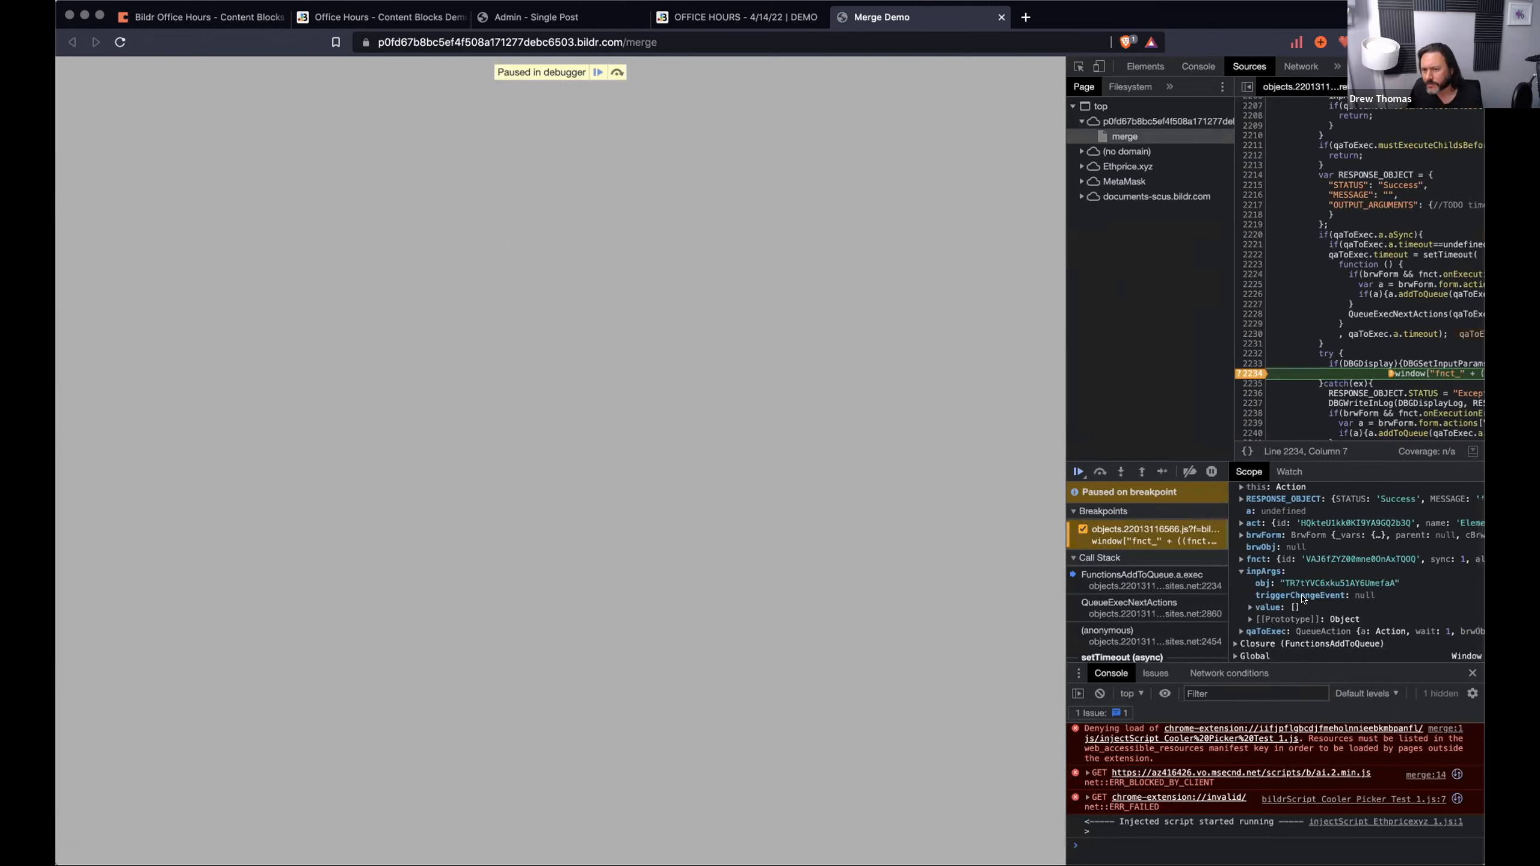
drag(1286, 585, 1339, 586)
click(1377, 598)
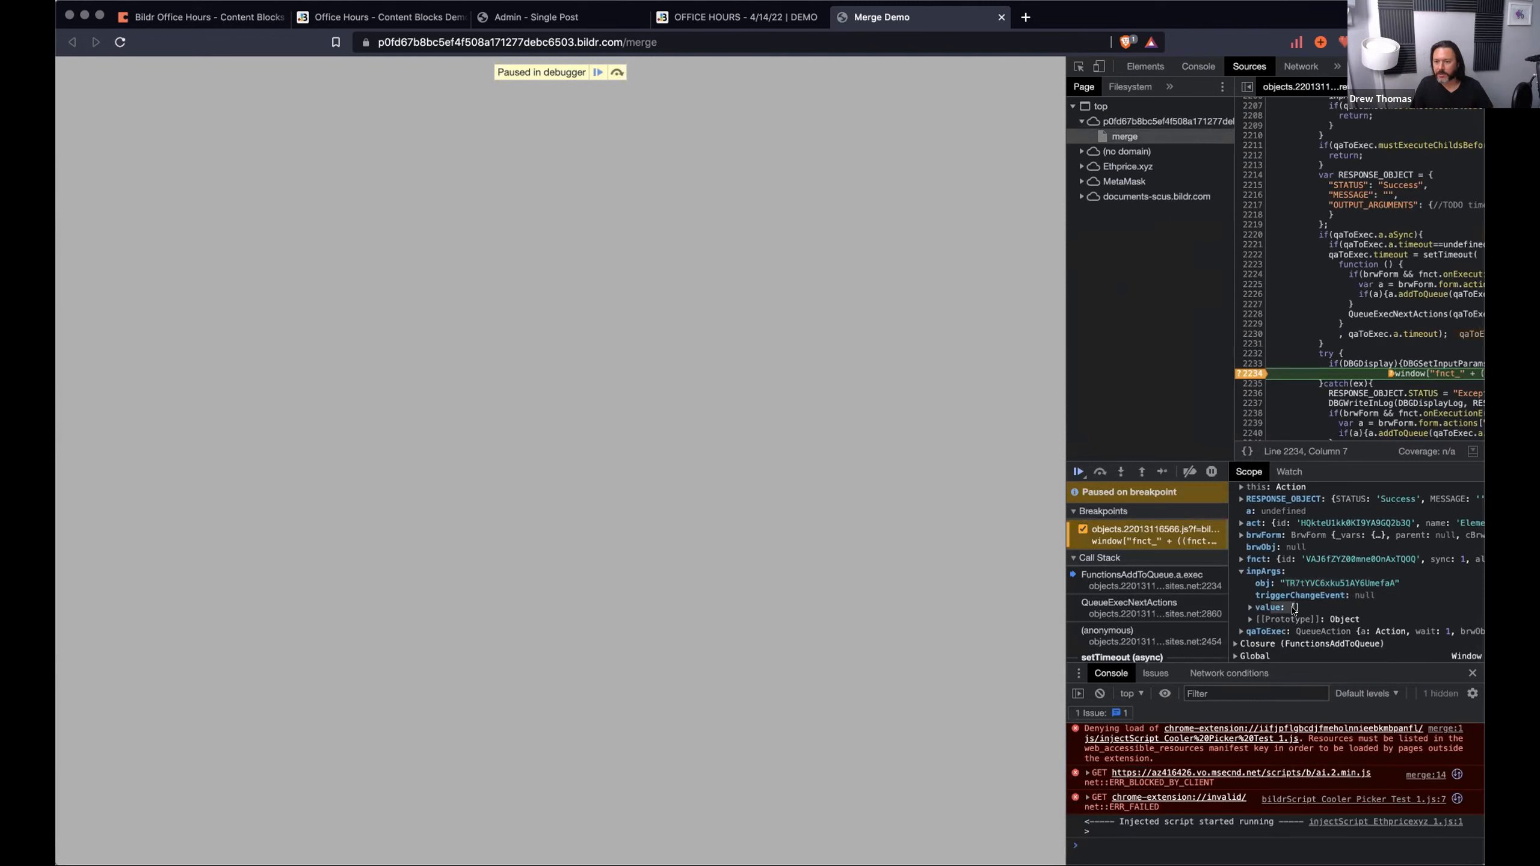
click(1252, 609)
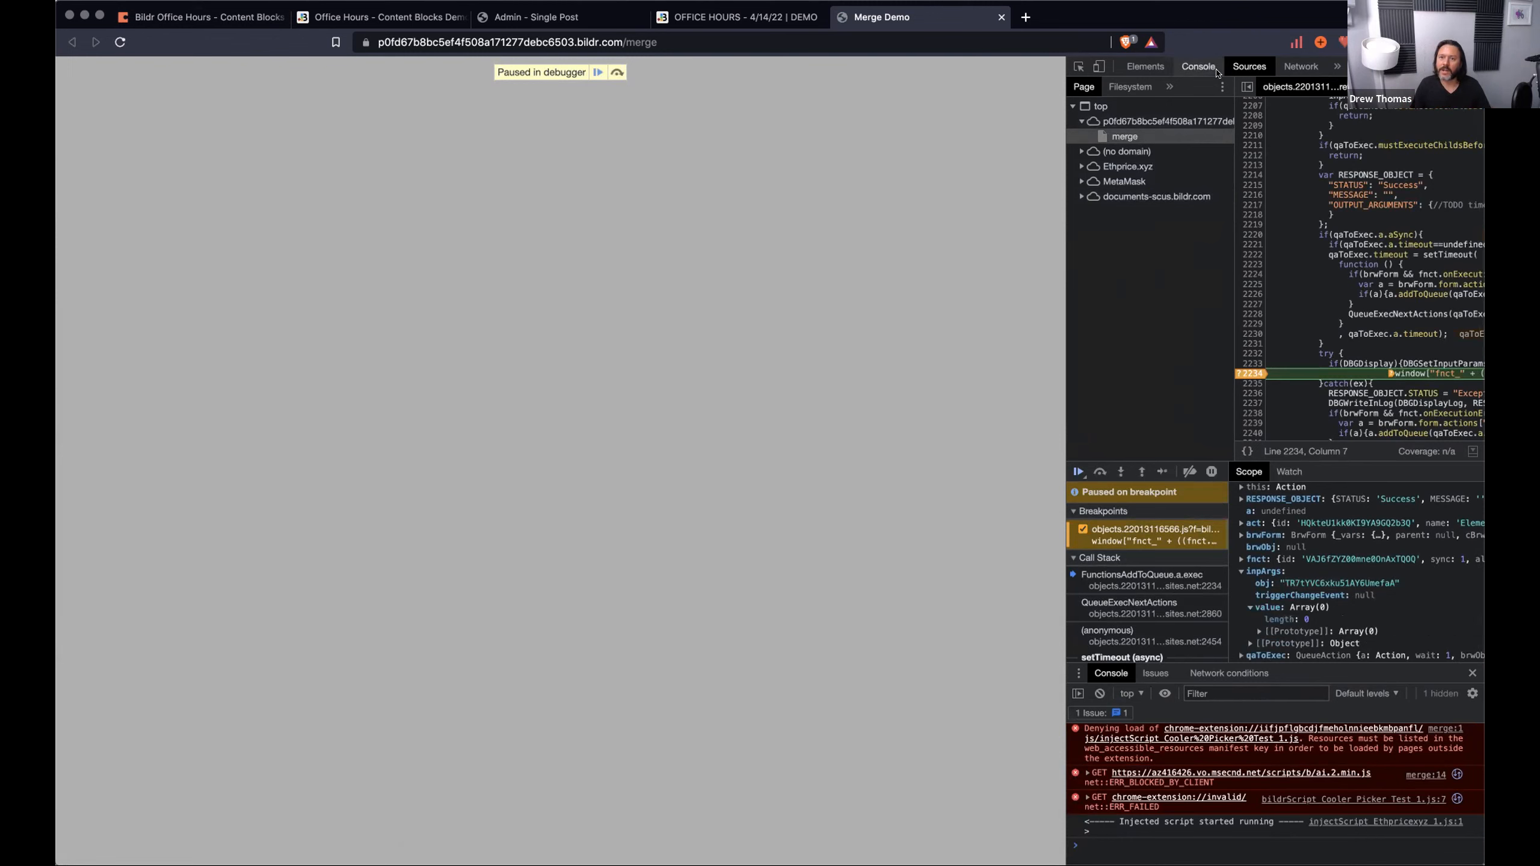
click(1293, 69)
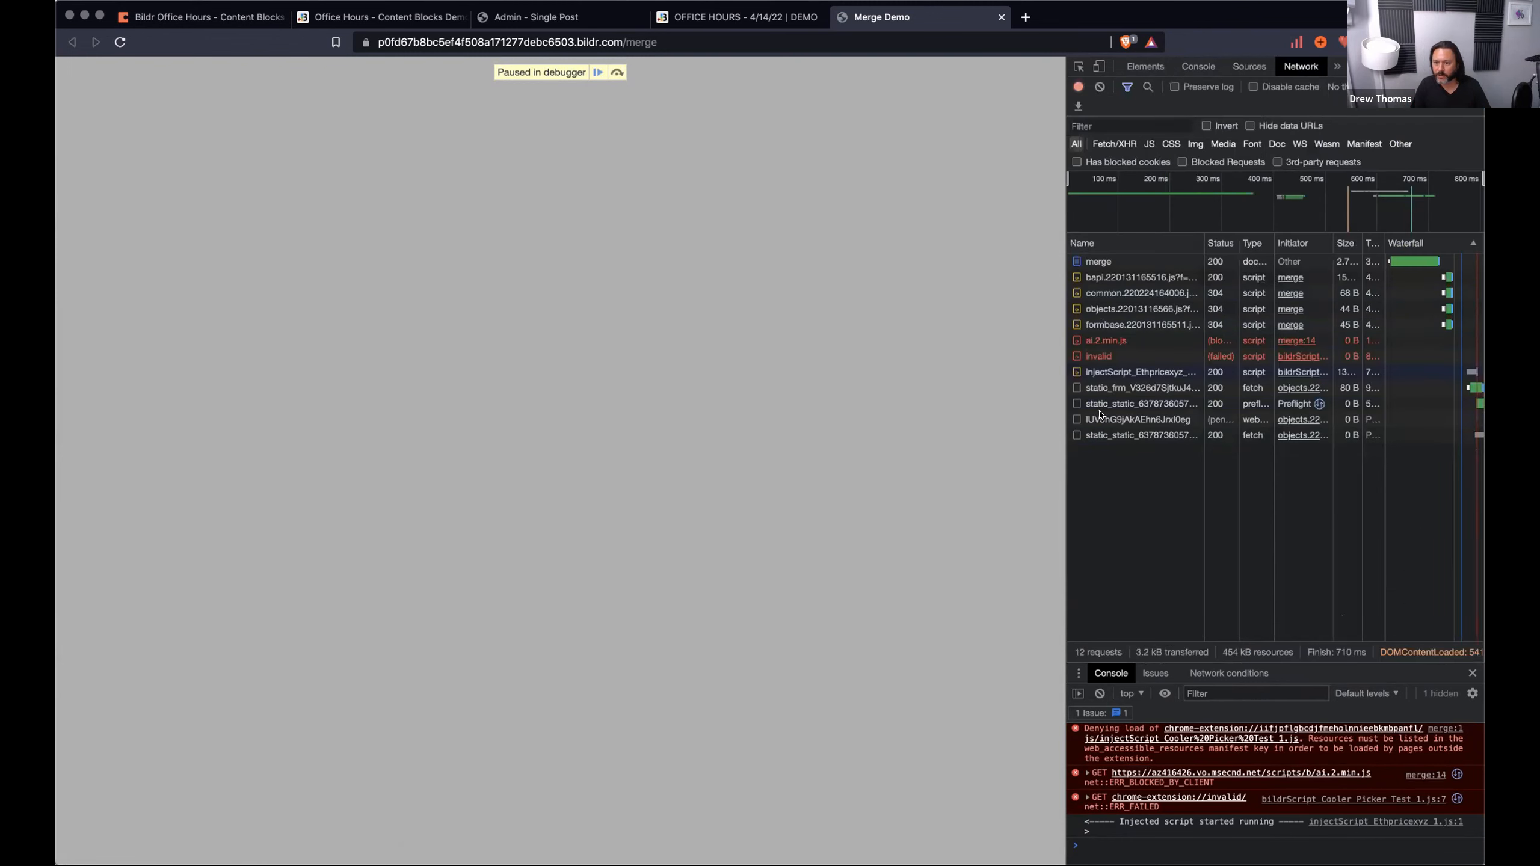
click(1249, 66)
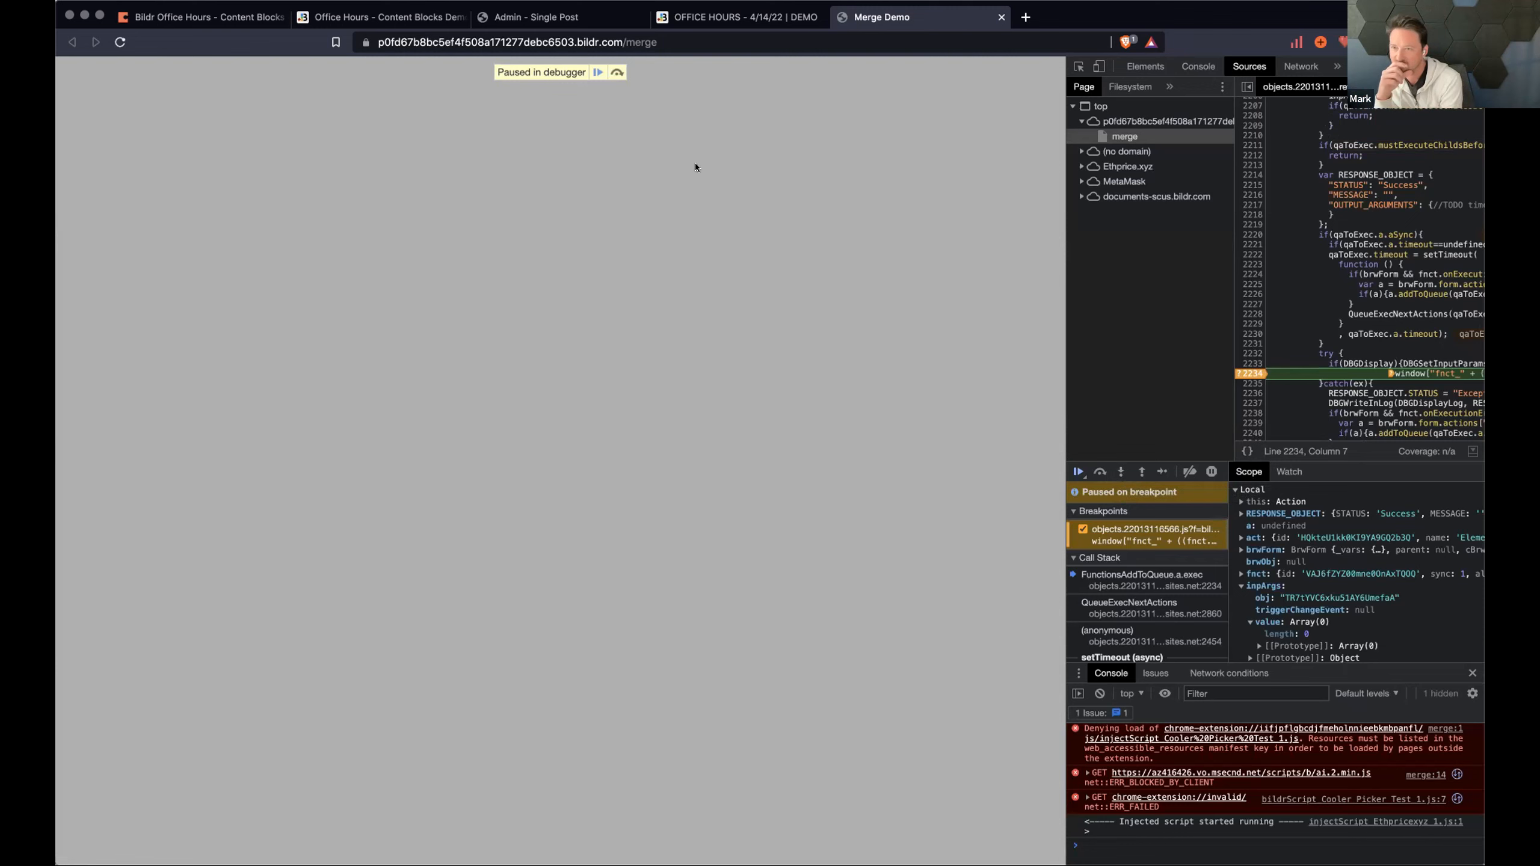
Resume the paused script and review the Grid List set value action in the studio's Page Binding flow.
click(596, 74)
click(737, 17)
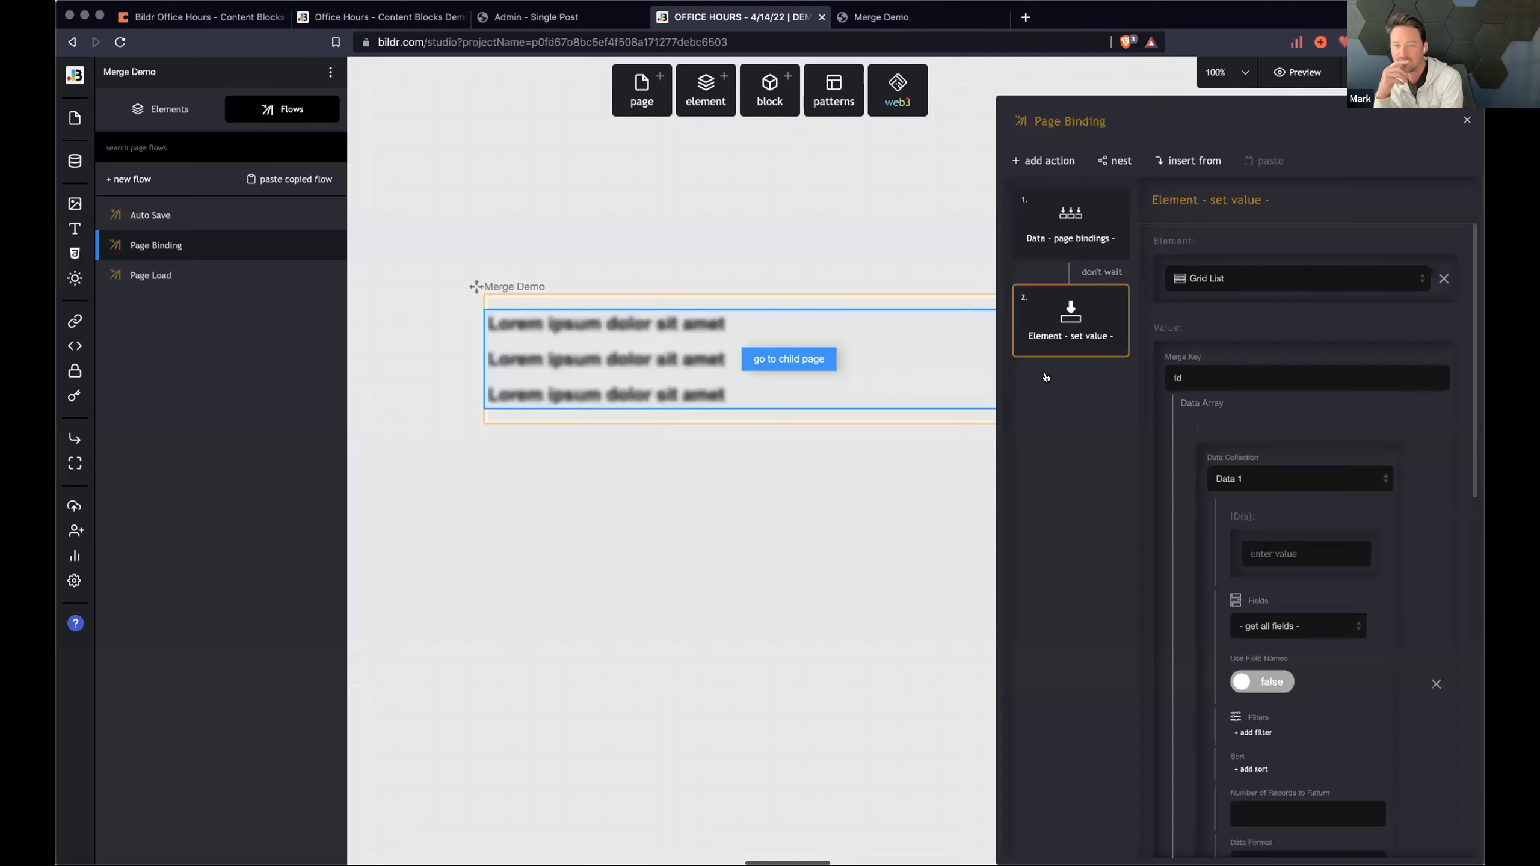
scroll(1222, 423, down, 1)
scroll(1222, 423, down, 1)
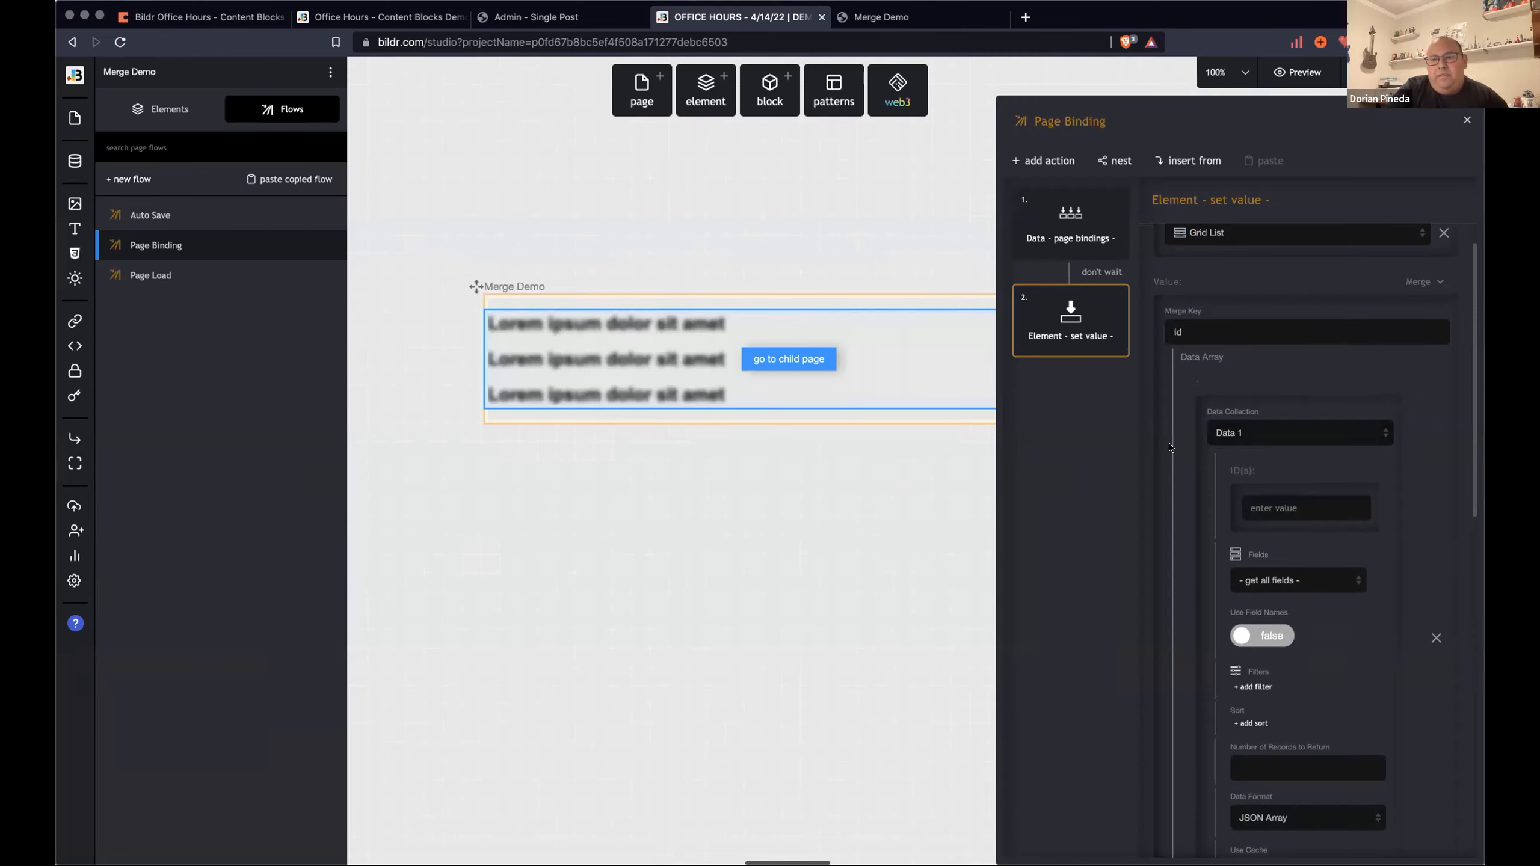
Add a Set variable action to the Page Load flow with the current page as its target.
click(1058, 162)
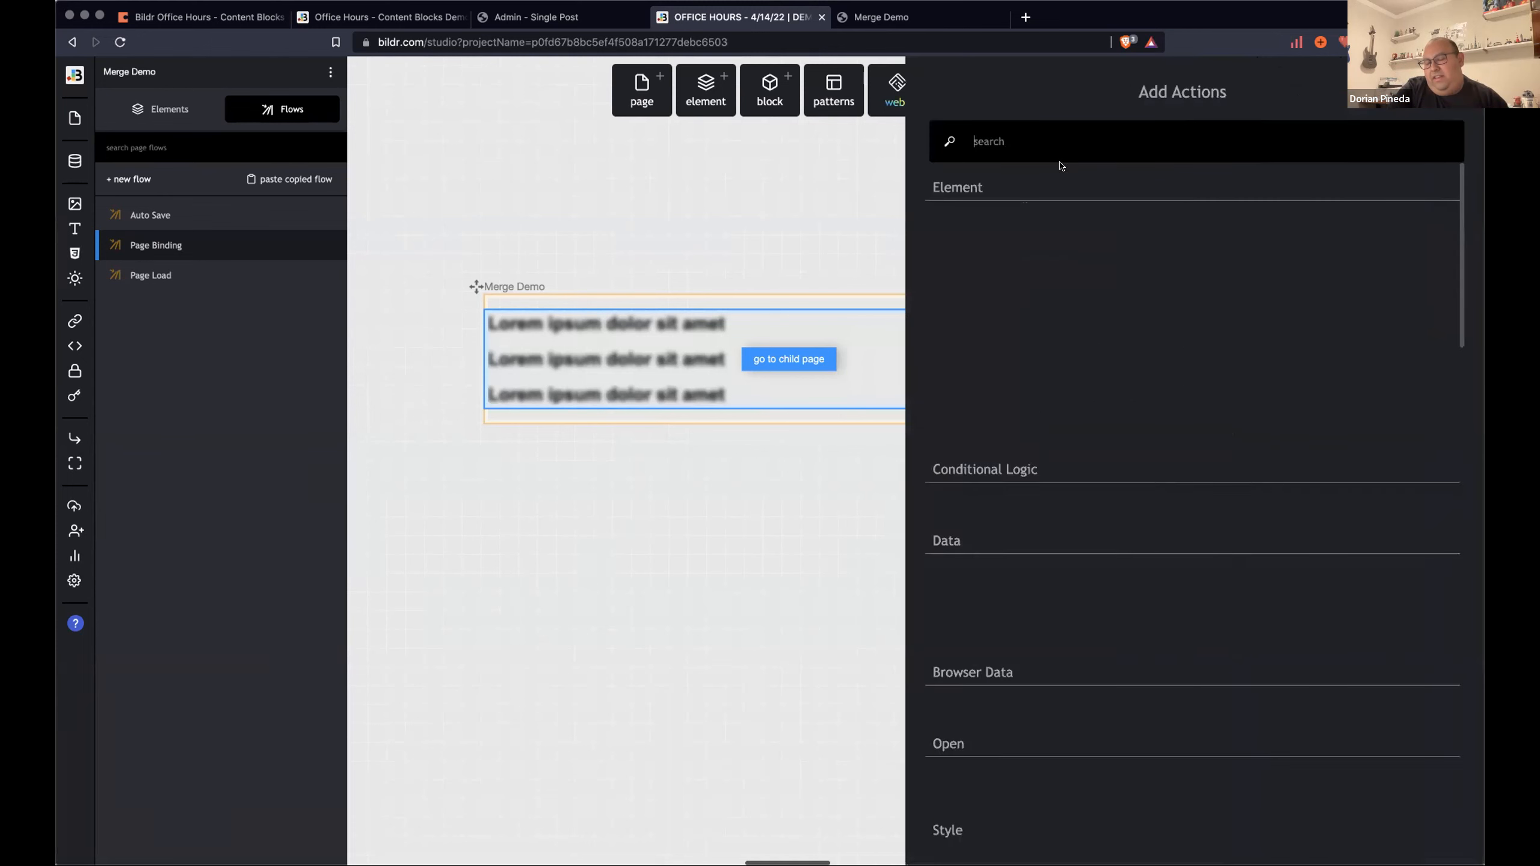
click(156, 276)
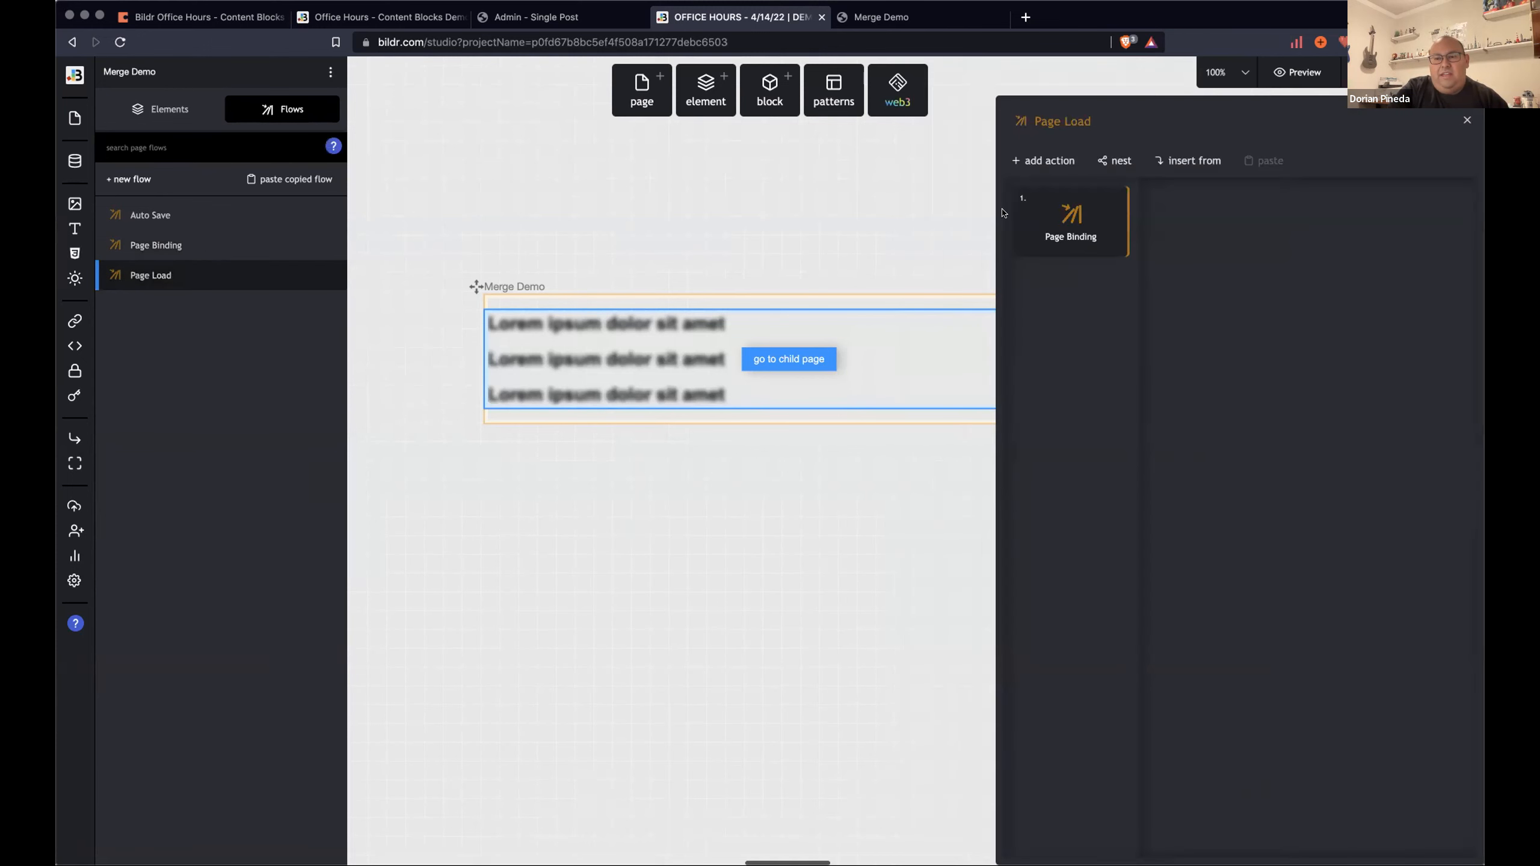
click(1058, 162)
text(set vari)
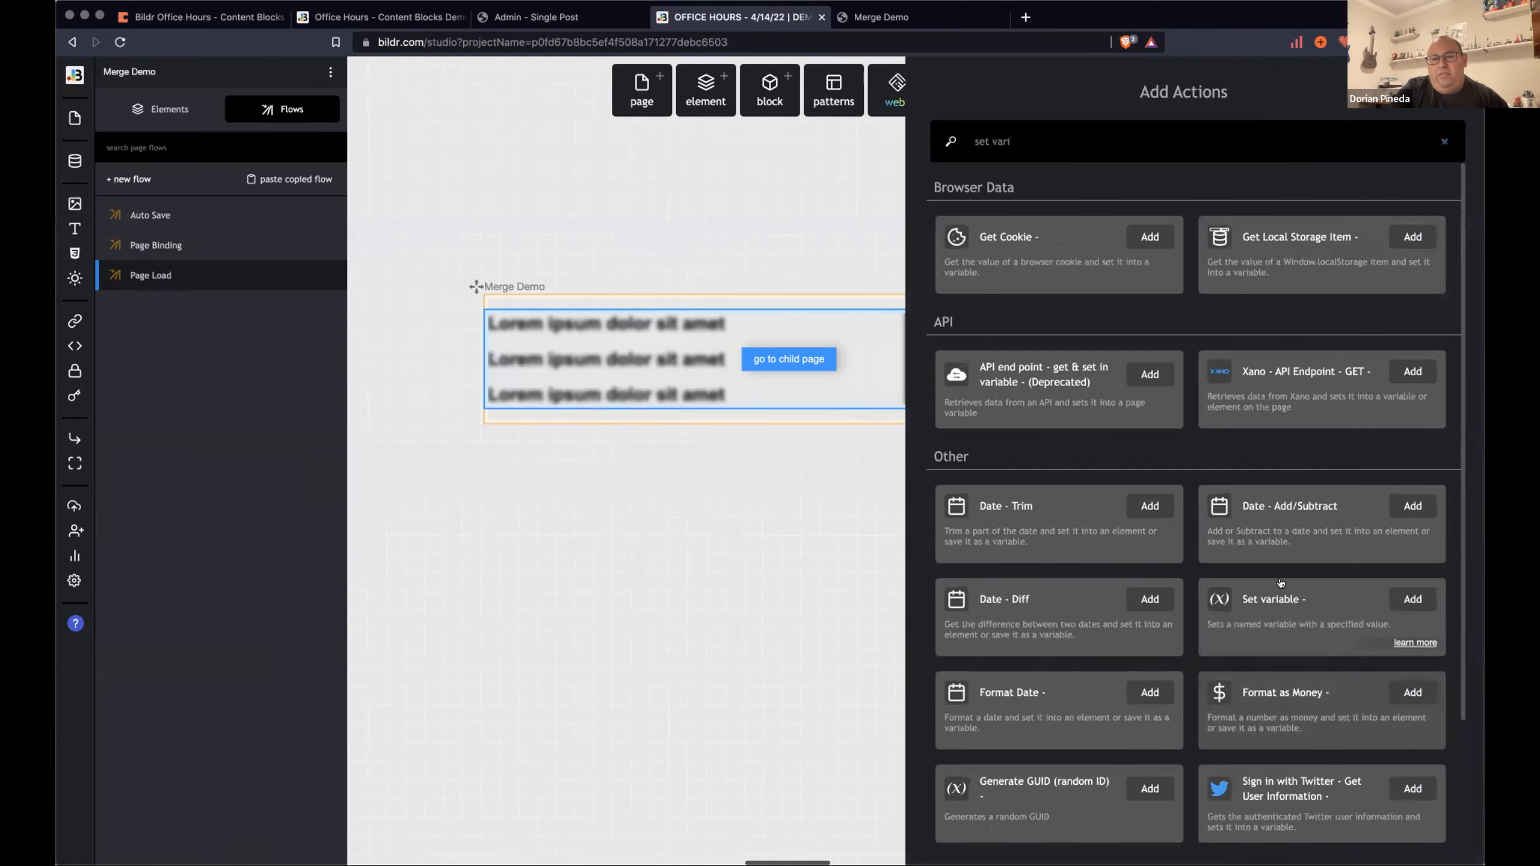
click(1412, 599)
click(1237, 280)
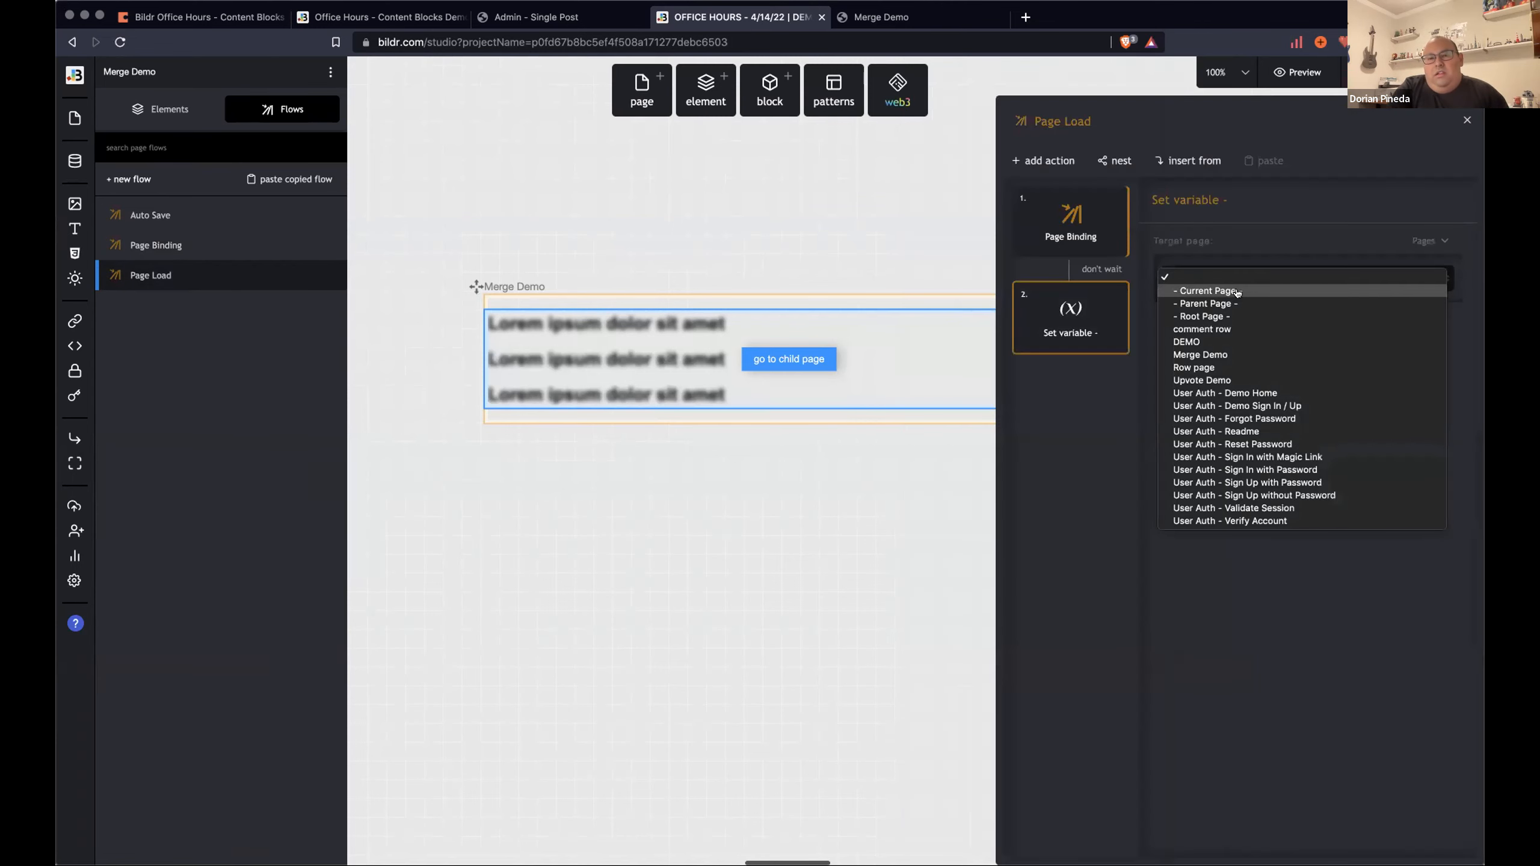
click(1236, 291)
Name the variable cacheData1 and make its value come from a Data Collection.
text(ca)
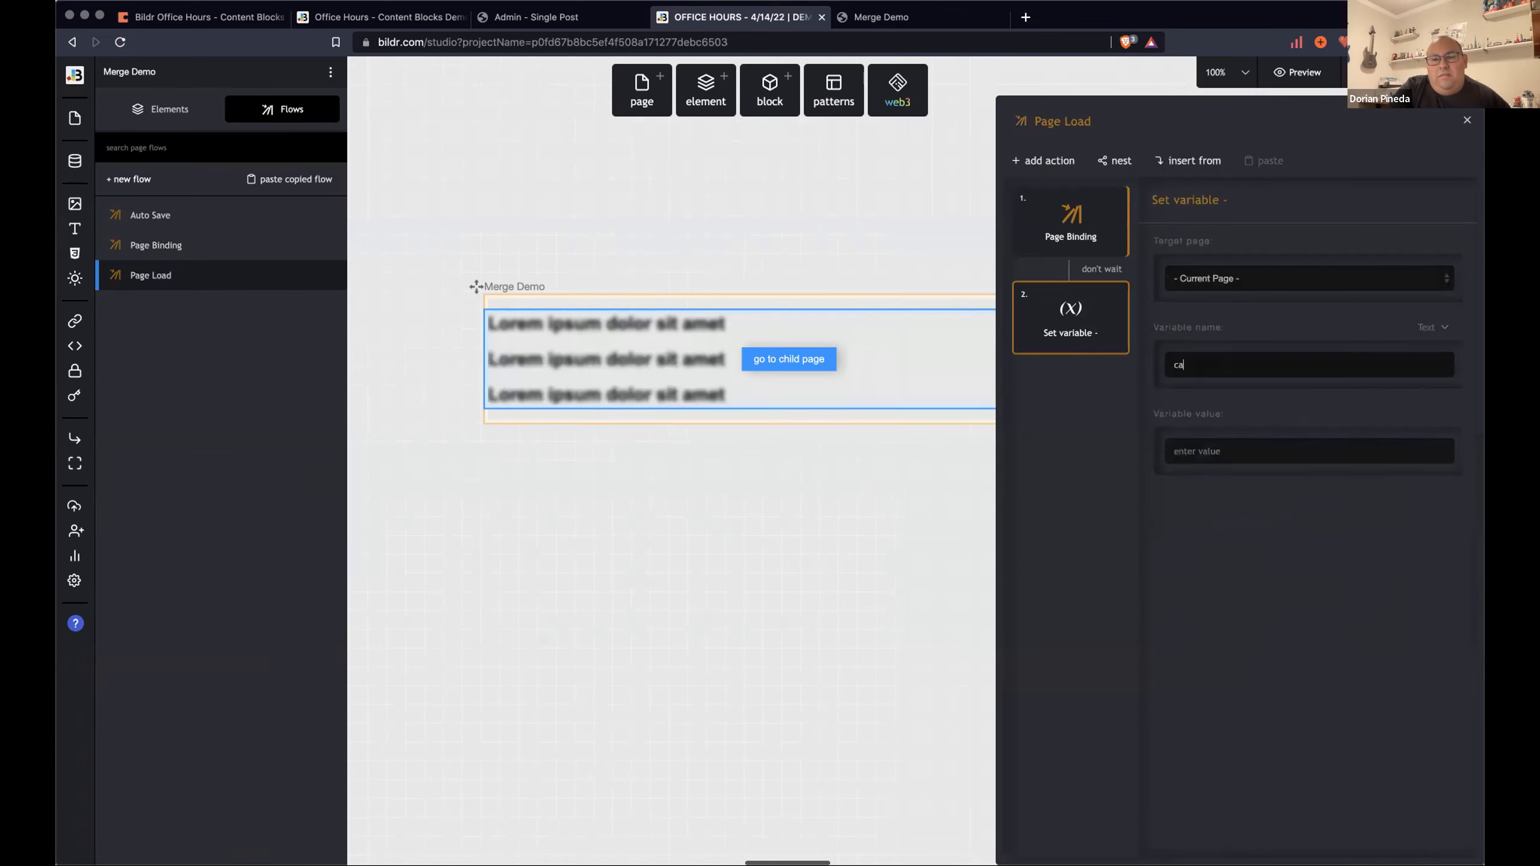
text(cheData12)
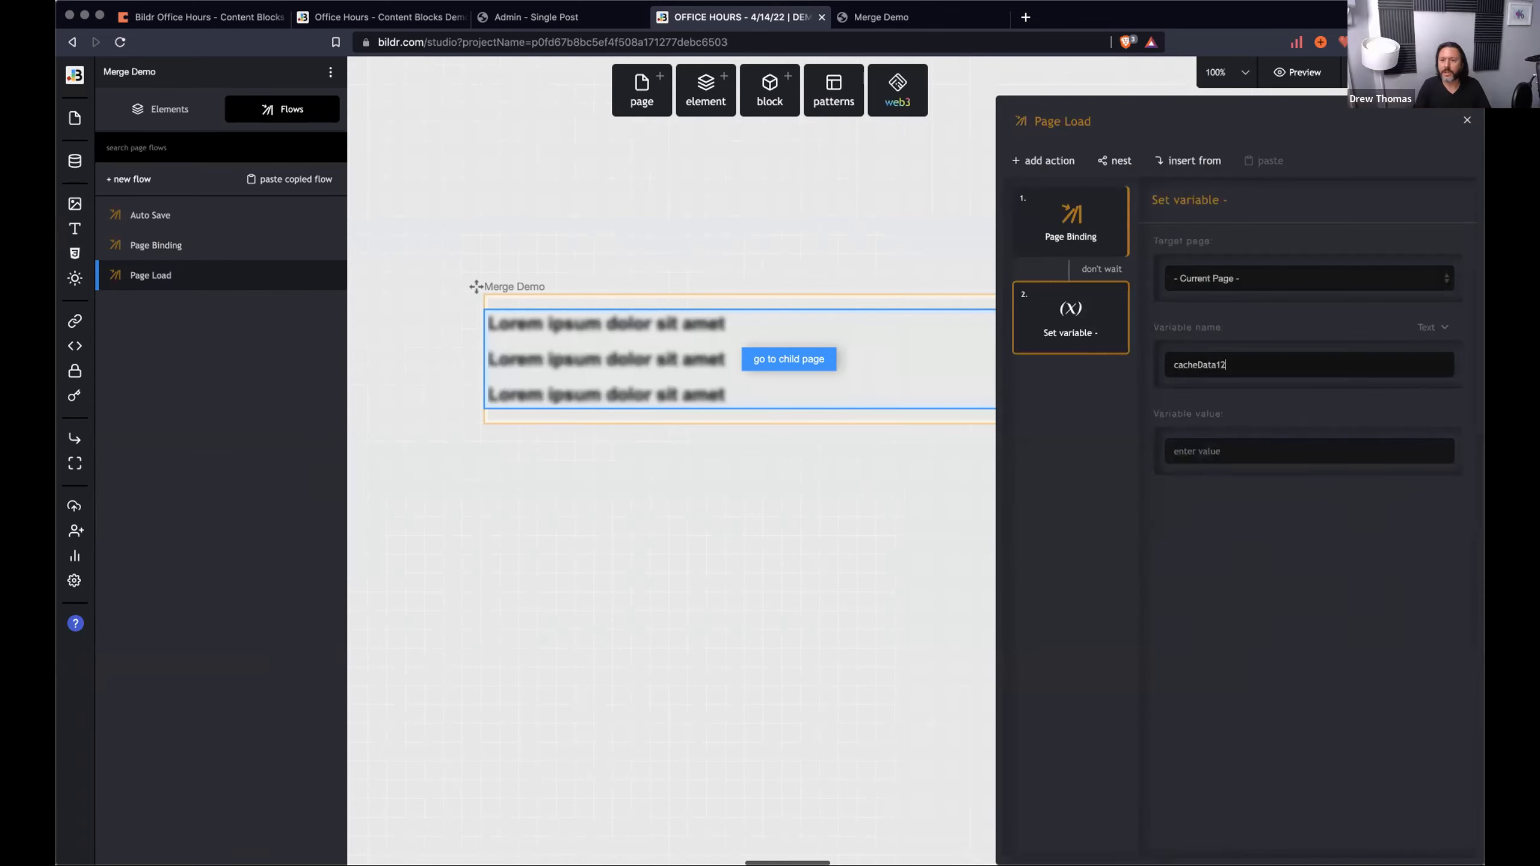
click(1429, 418)
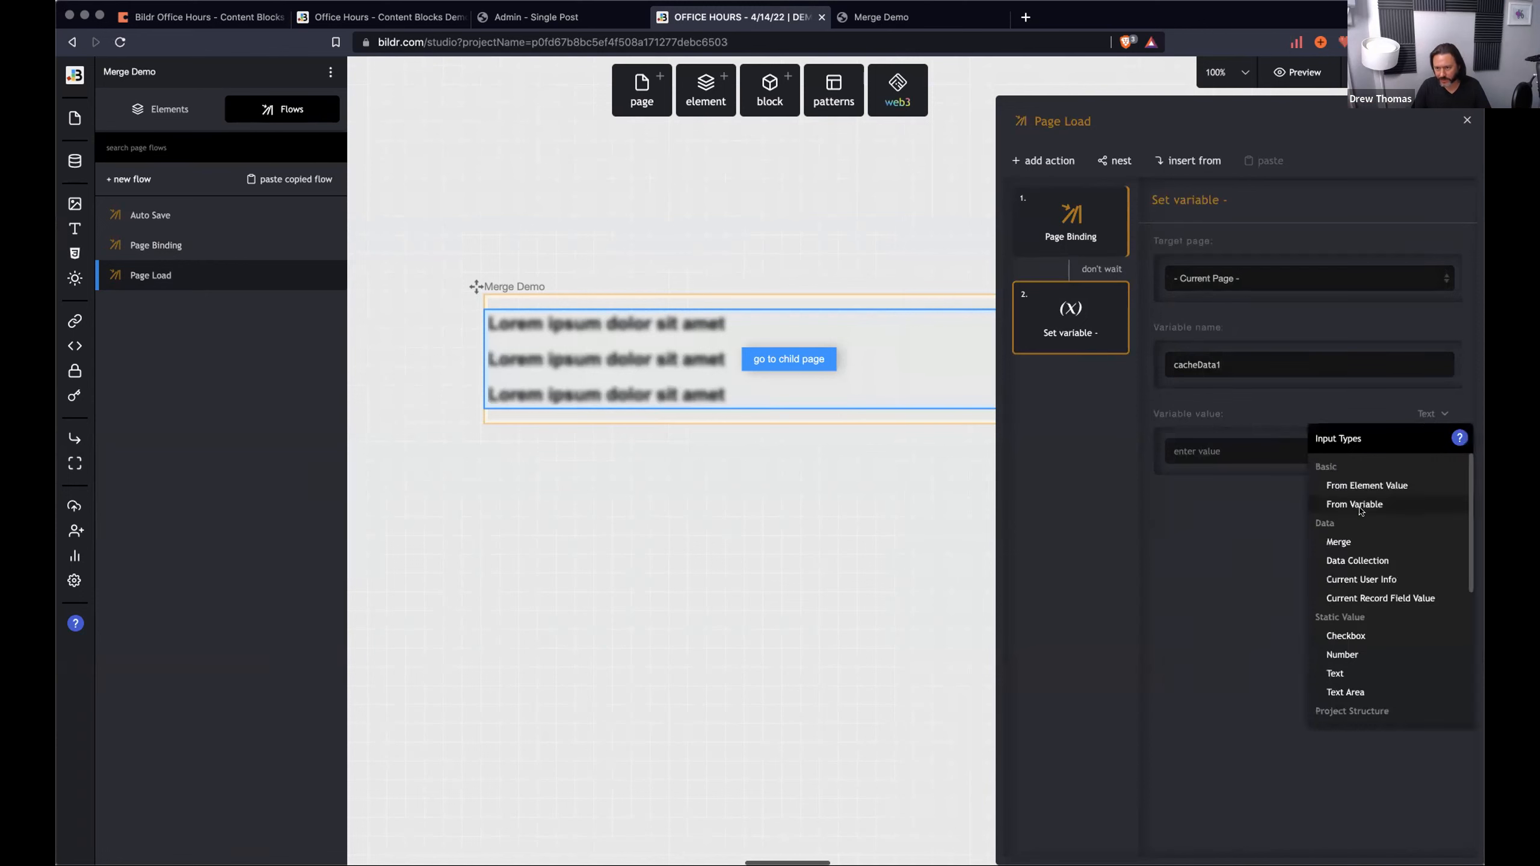
click(1379, 556)
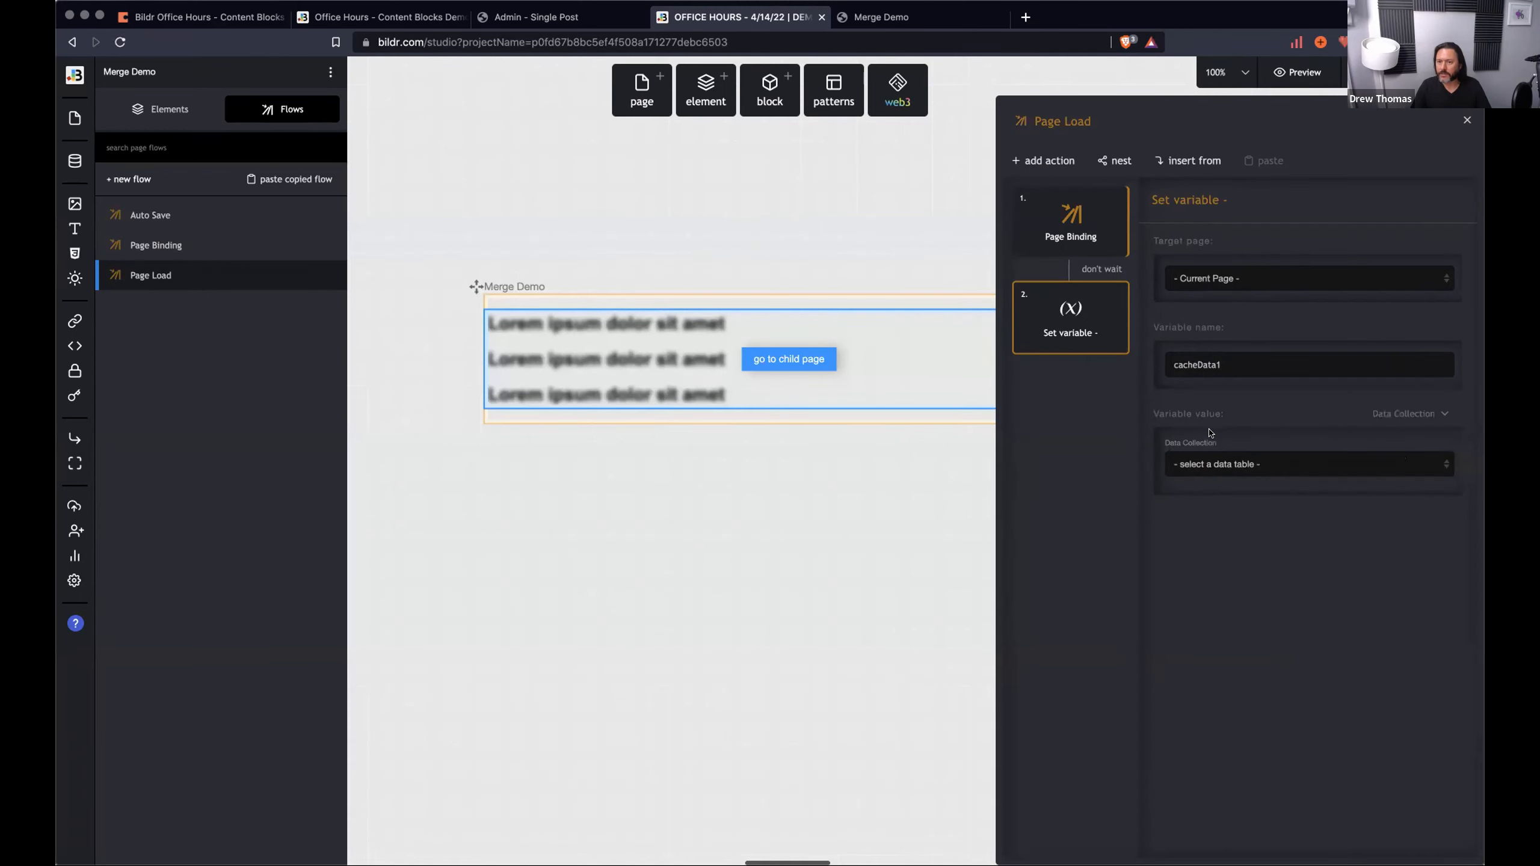
drag(1175, 364, 1194, 359)
click(1228, 365)
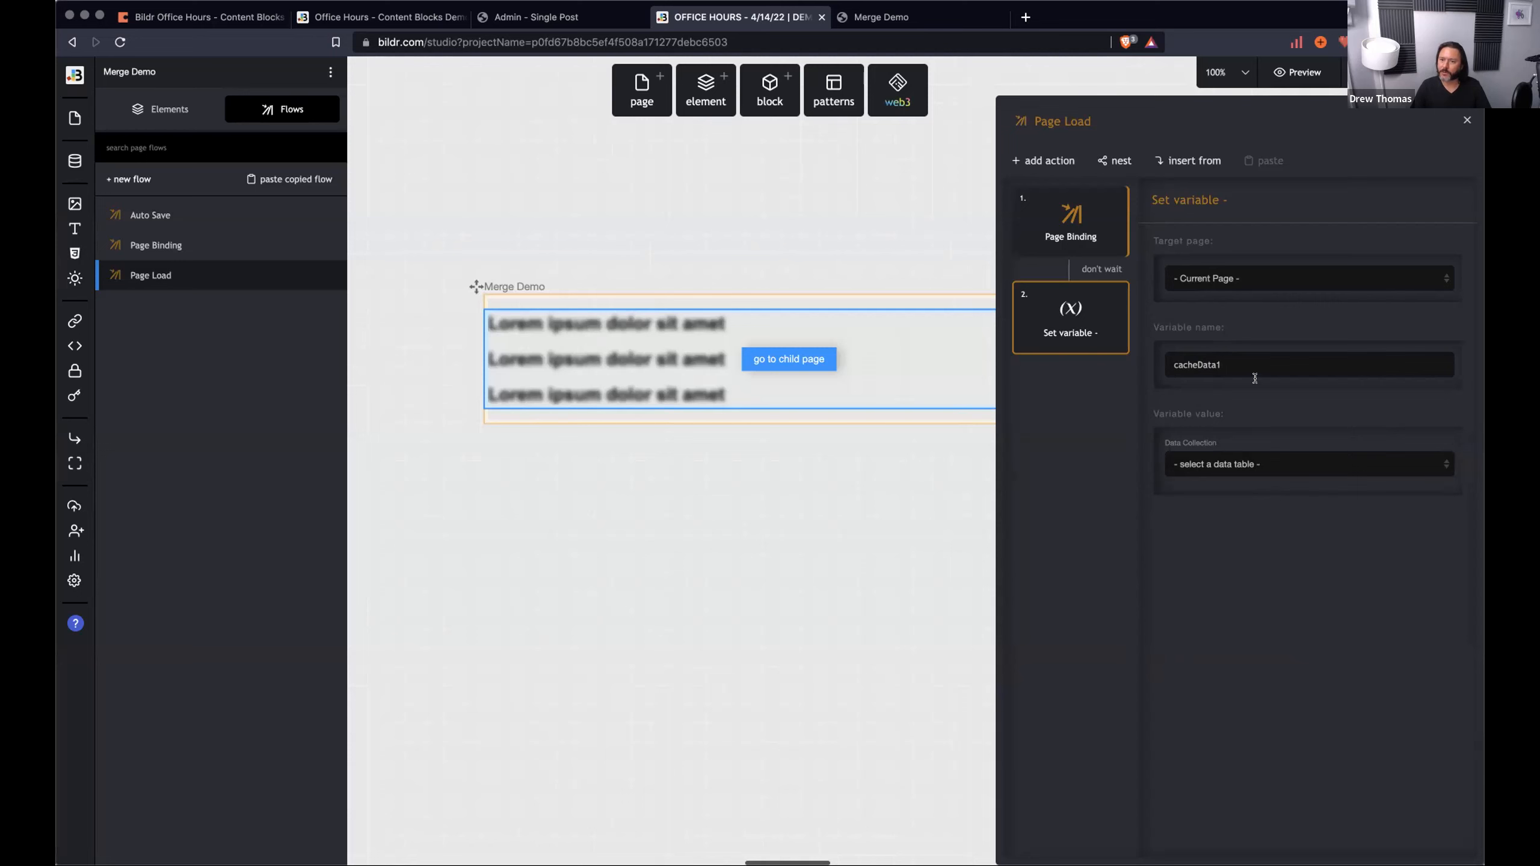
Use all fields of the Data 1 collection as the variable's value and label the action data1.
click(1347, 466)
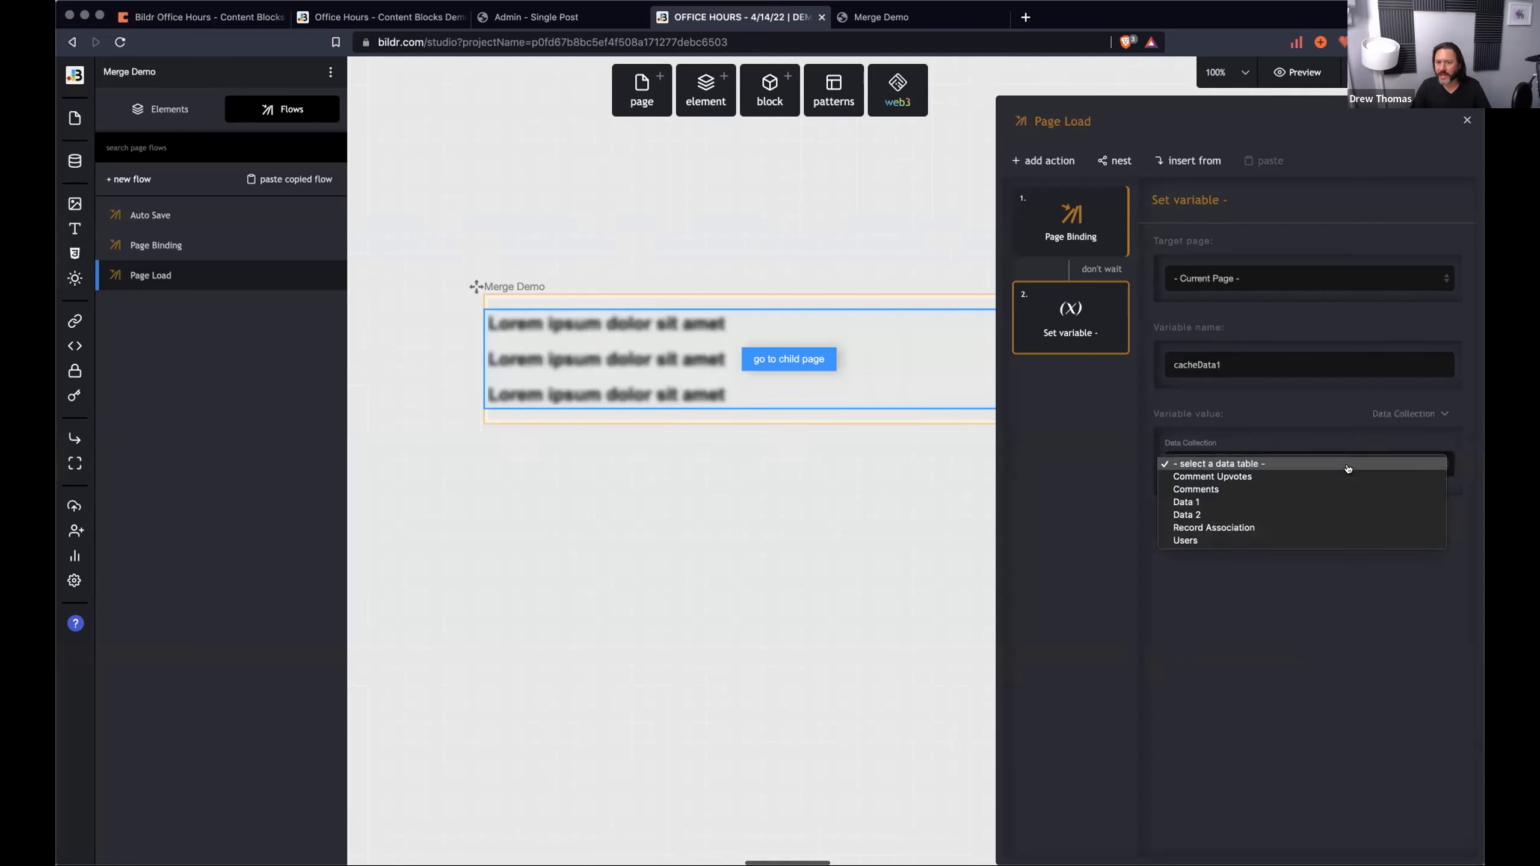
click(1320, 502)
click(1242, 611)
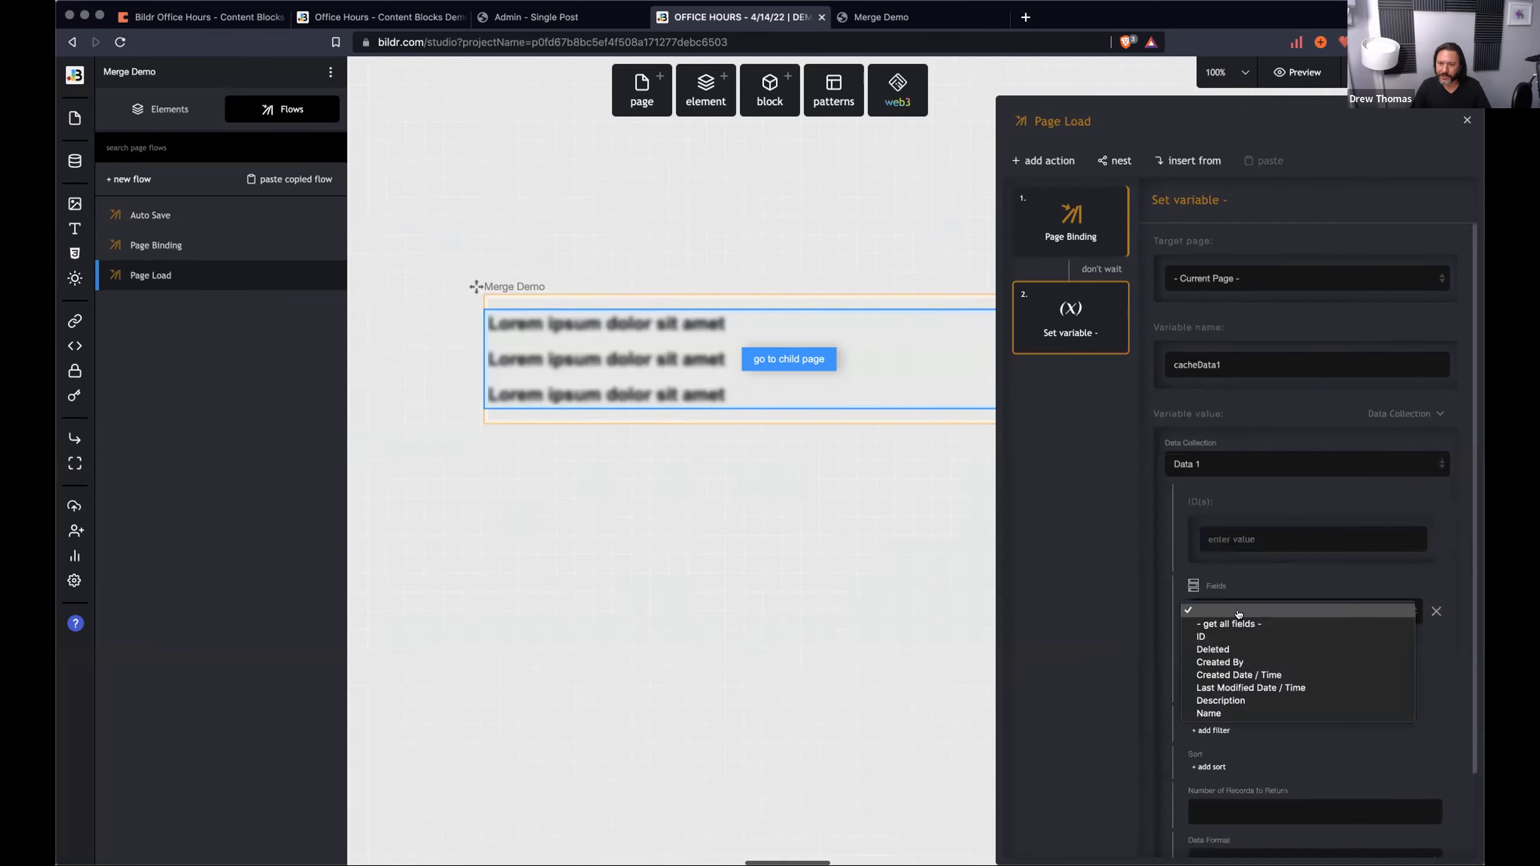
click(1234, 620)
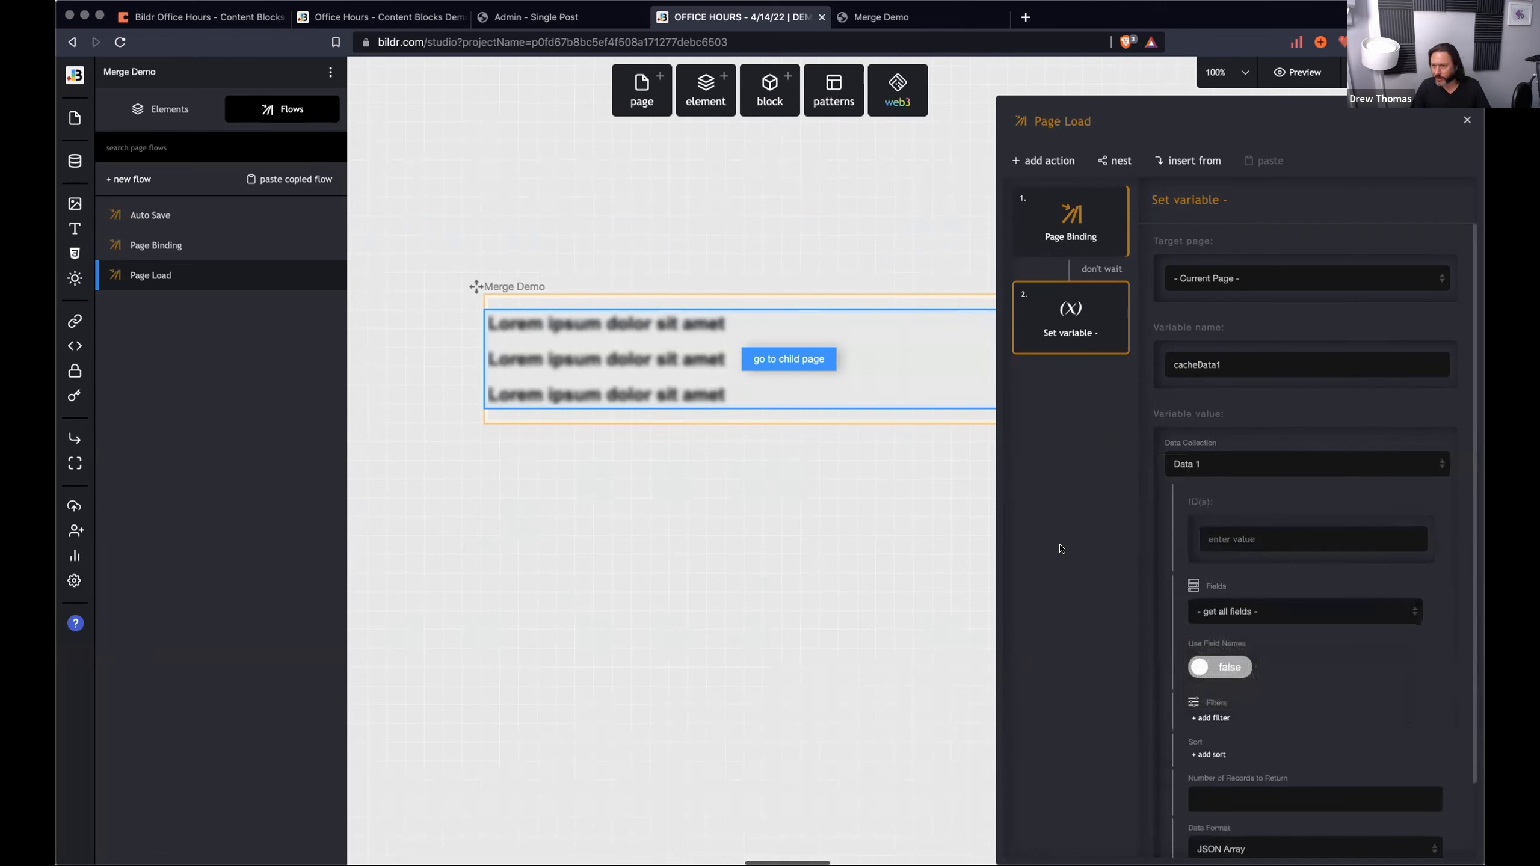
click(1314, 198)
text(data1)
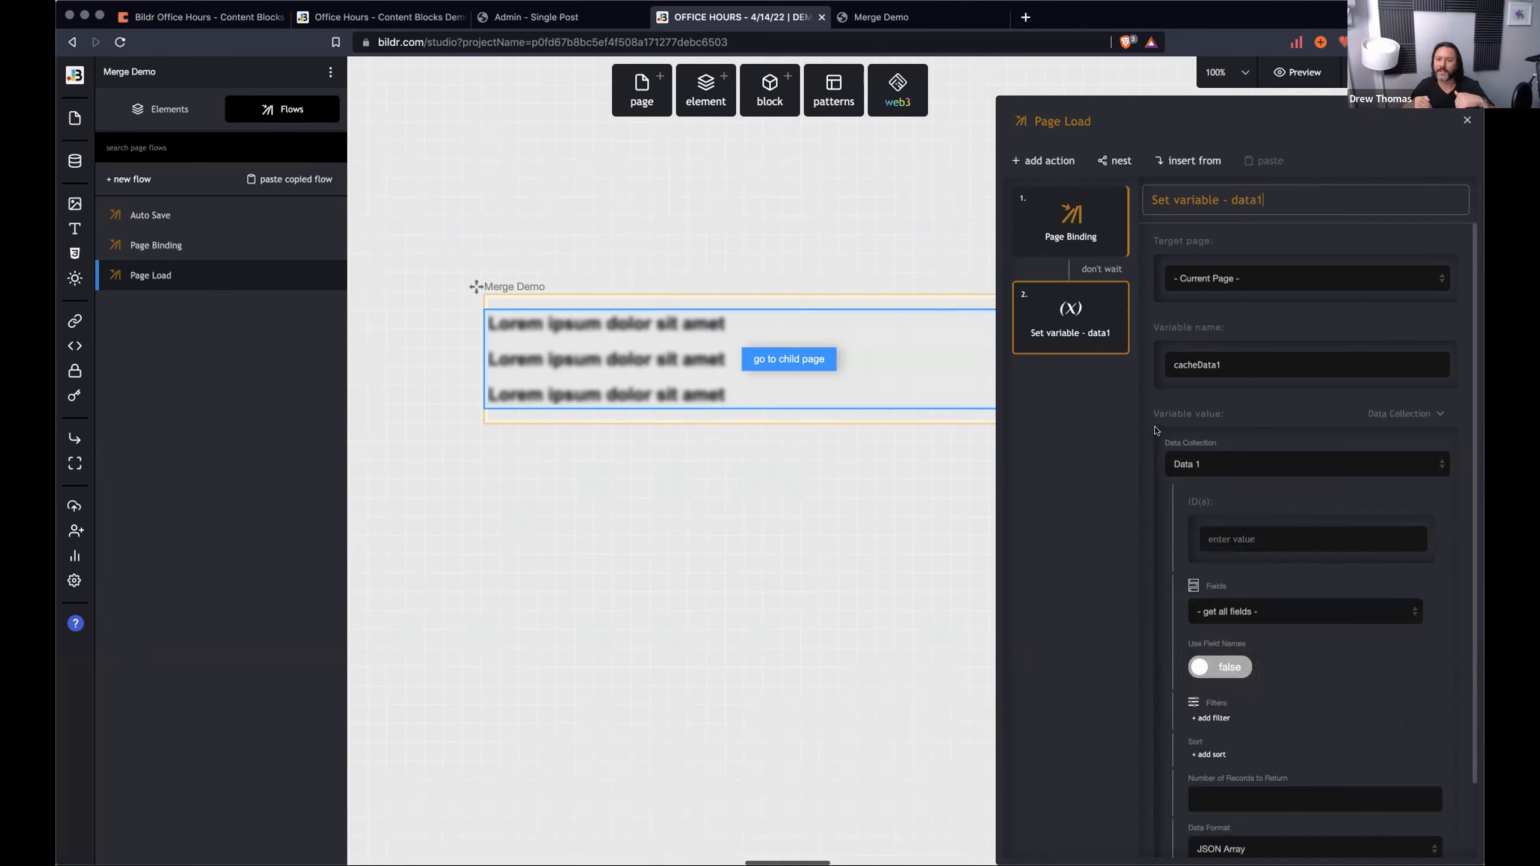
Add a second Set variable action to Page Load, targeting the current page and labelled data2.
click(1043, 160)
text(set var)
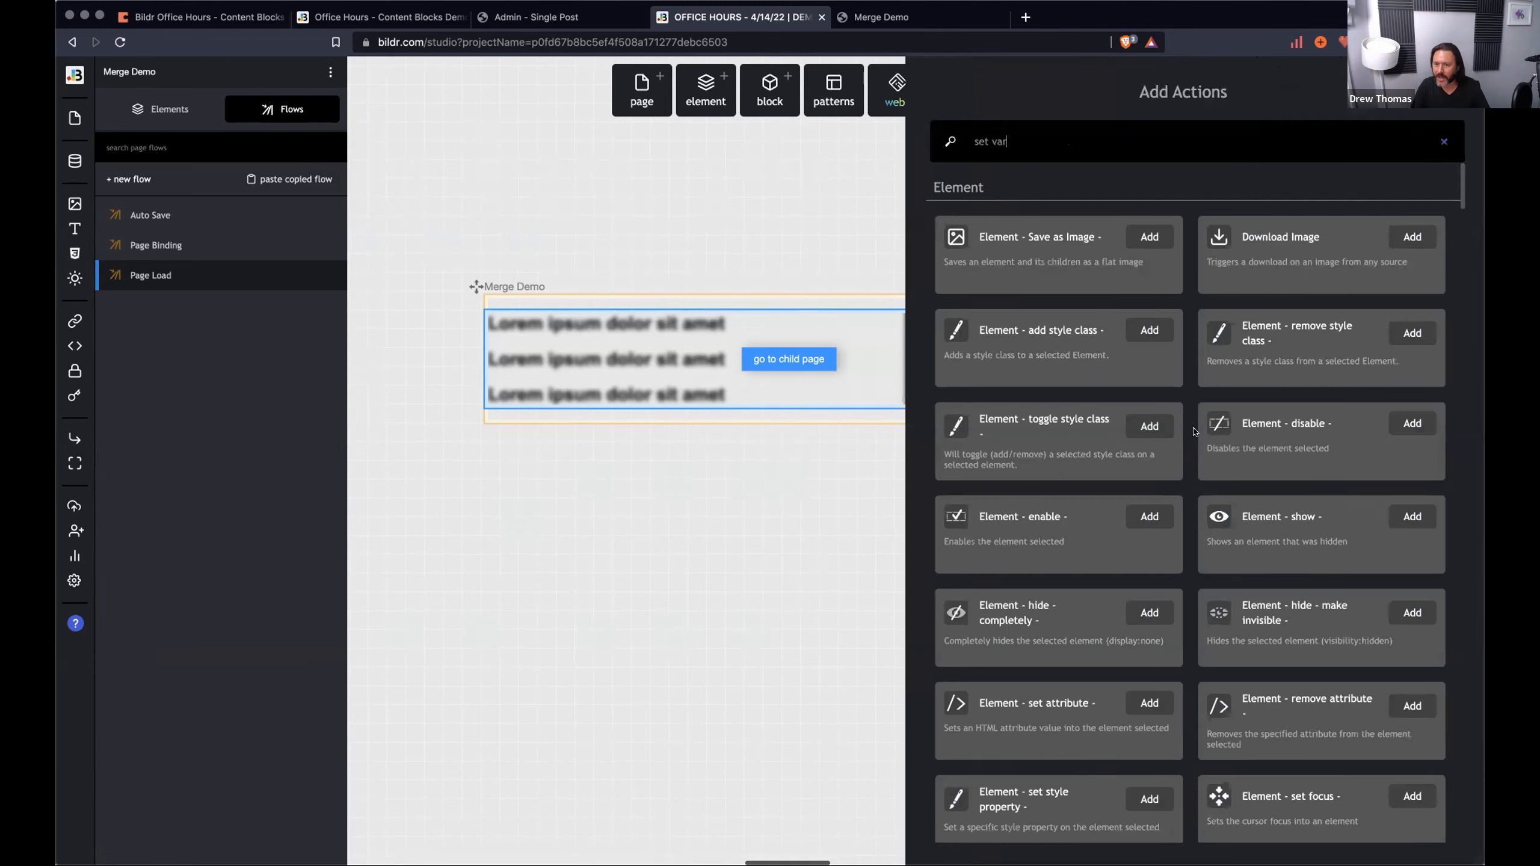
click(1411, 598)
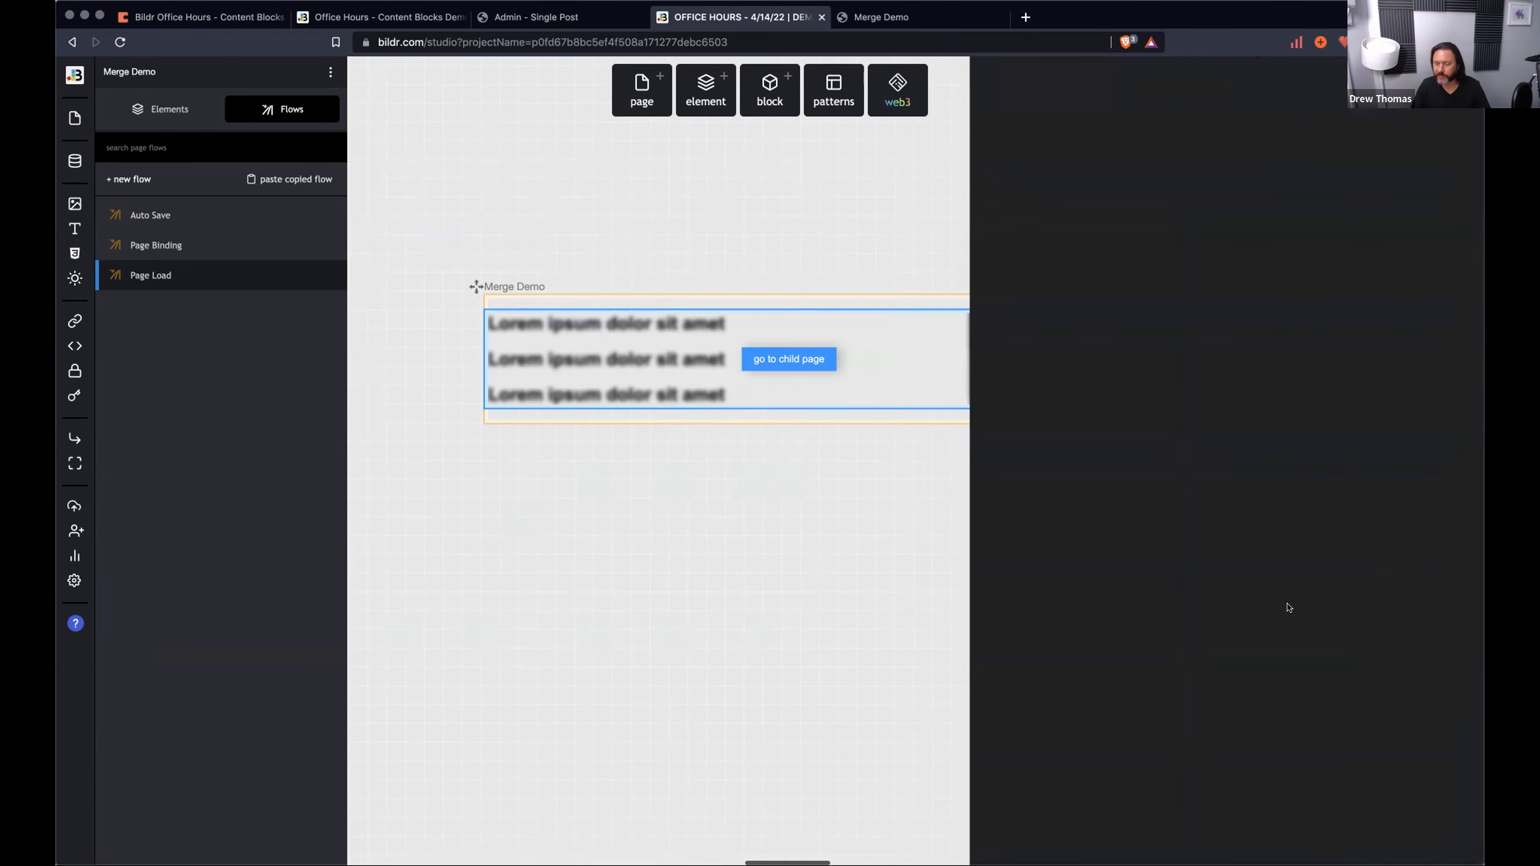
click(1237, 280)
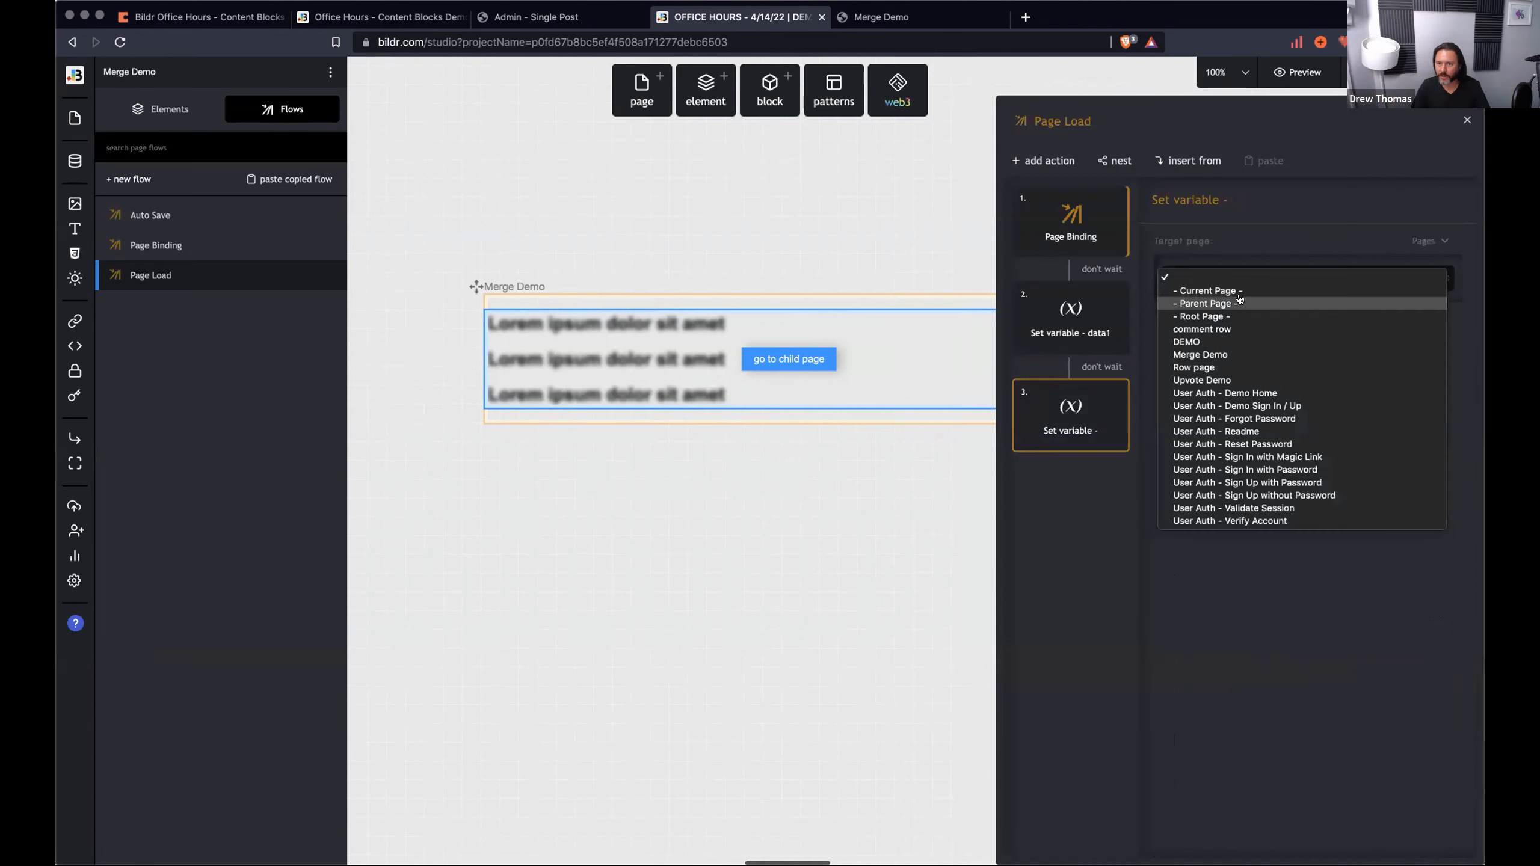
click(1243, 295)
click(1286, 201)
text(data2)
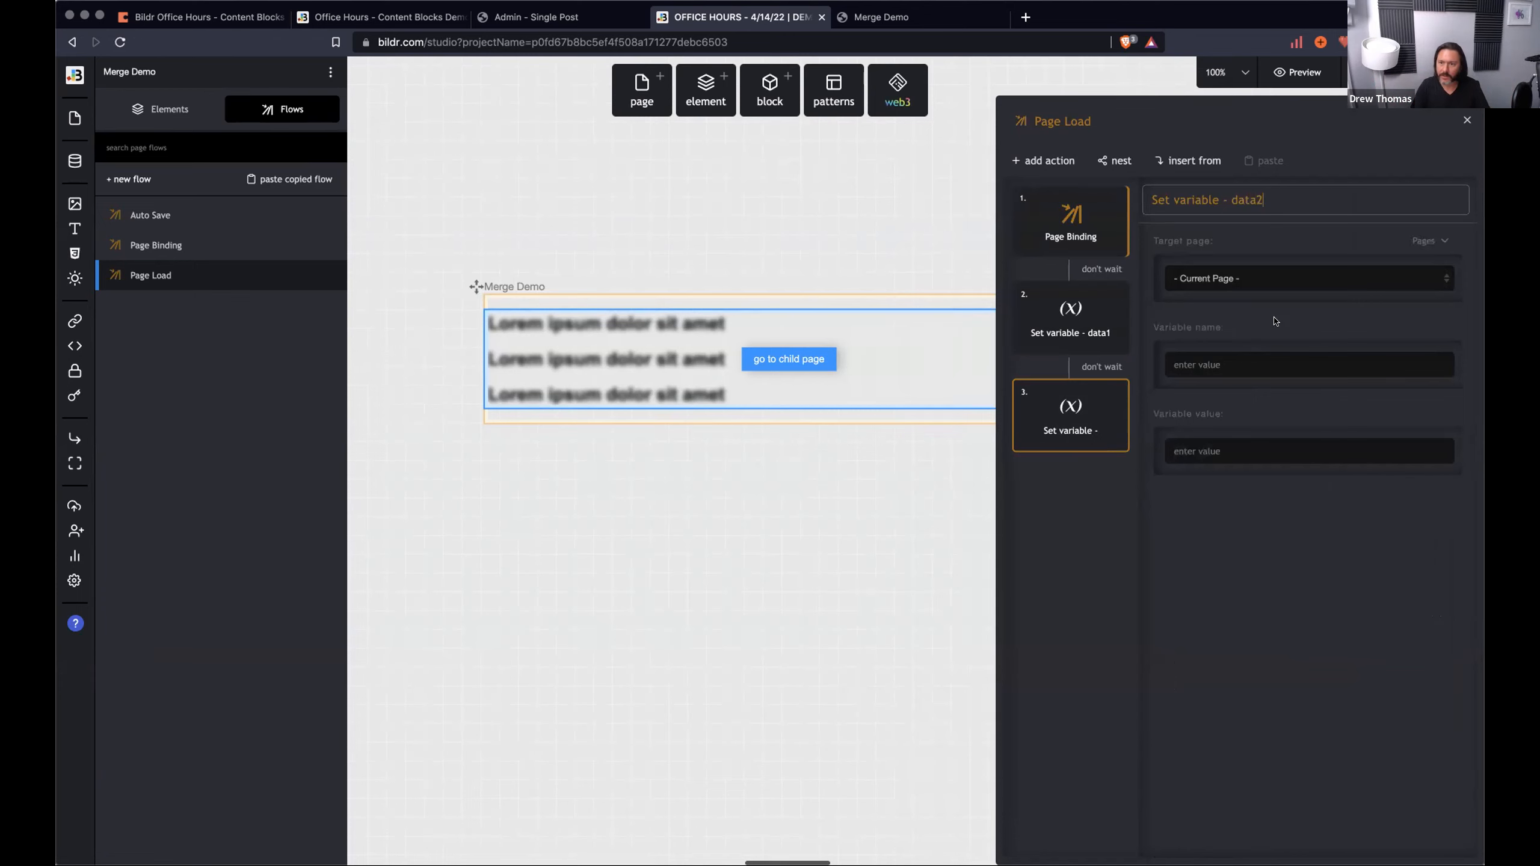
Name the second variable cacheData2 and set its value to all fields of the Data 2 collection.
click(1290, 363)
text(cacheData2)
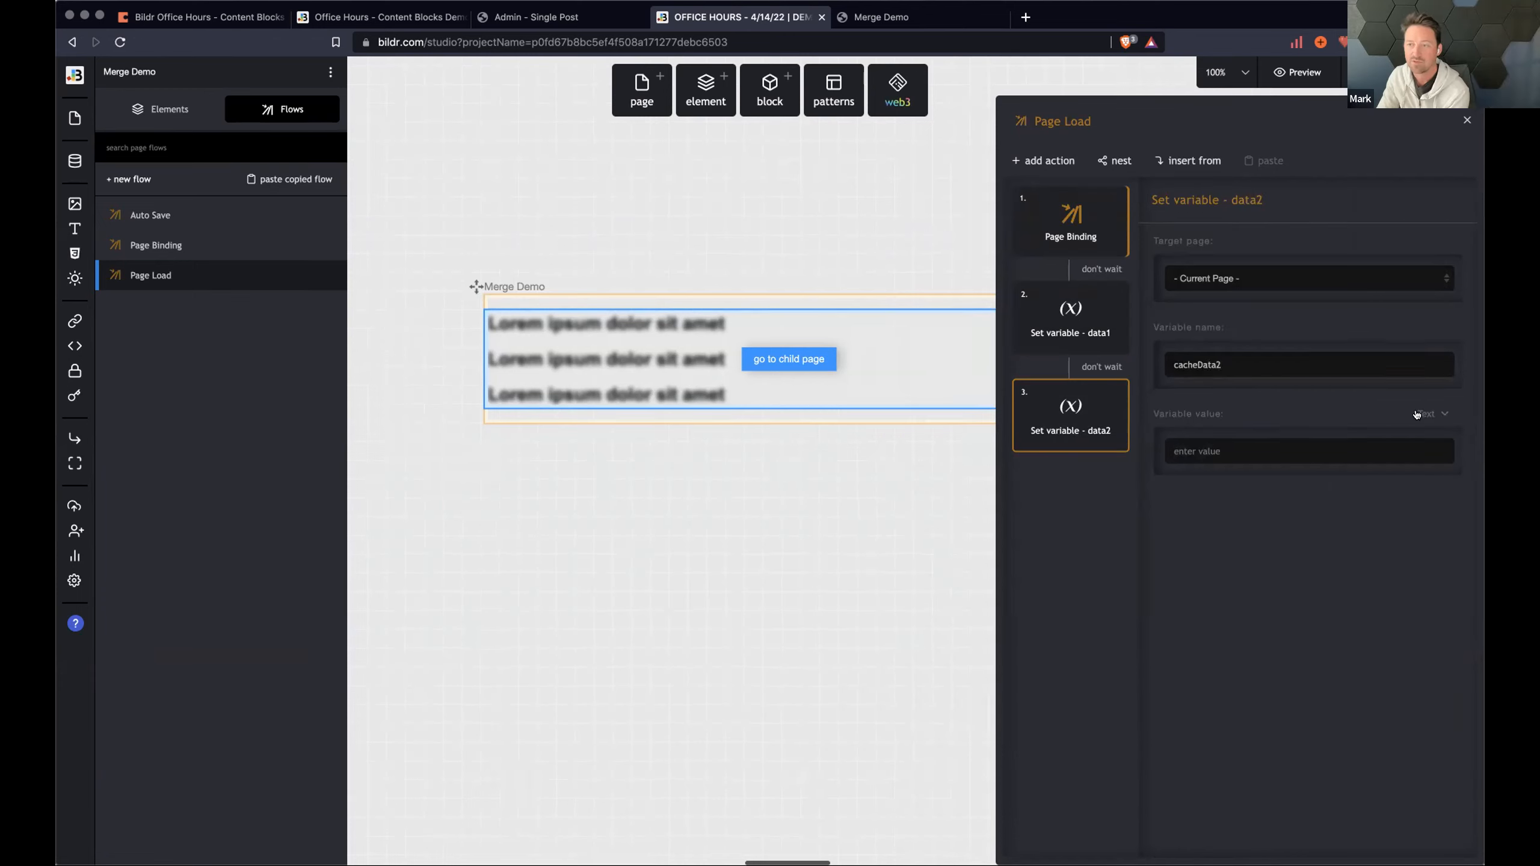
click(1420, 415)
click(1371, 564)
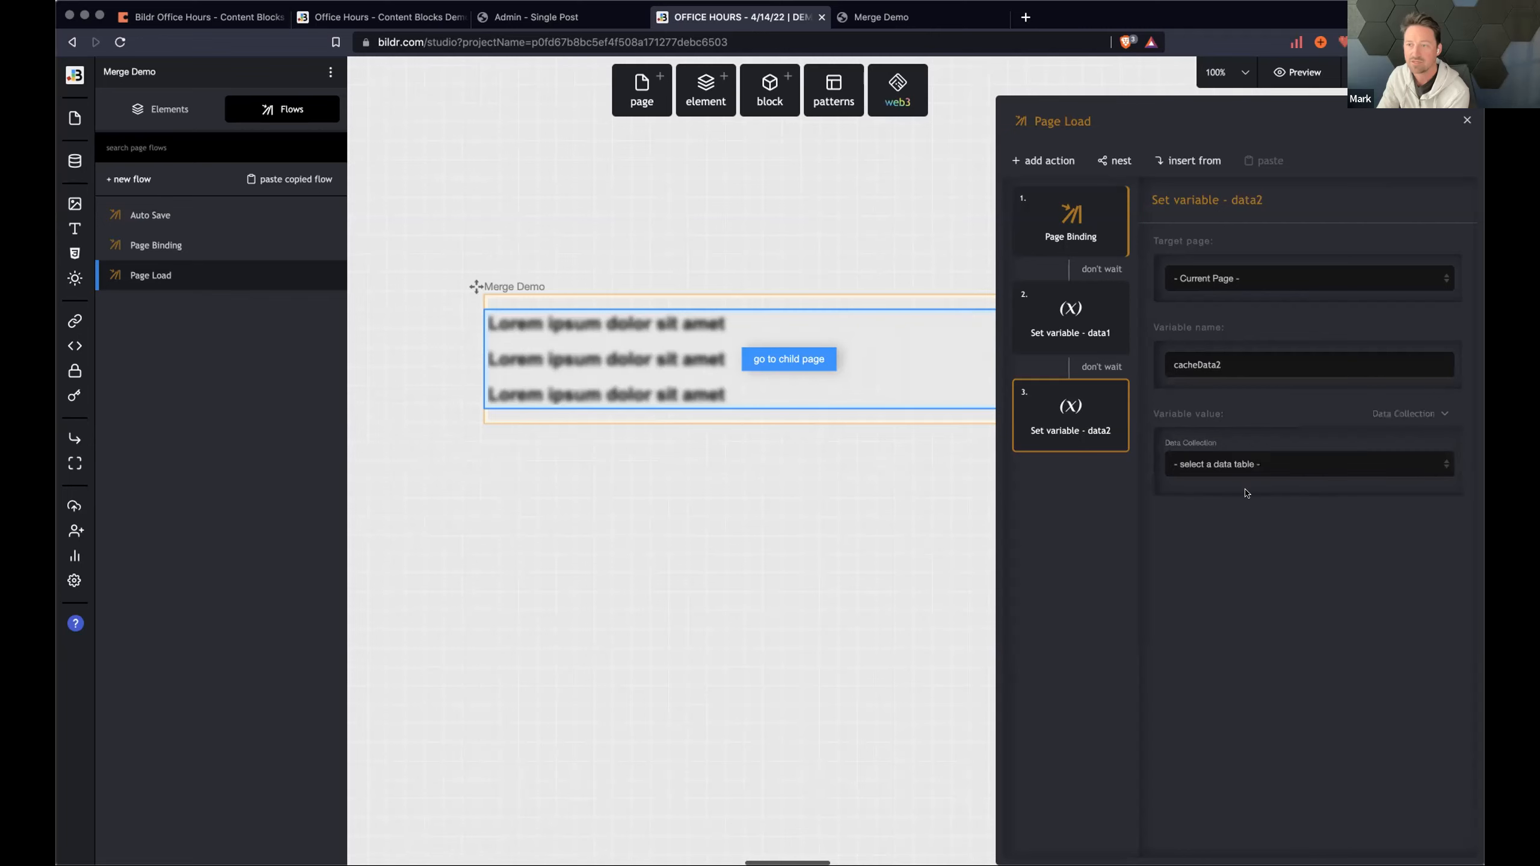
click(1239, 465)
click(1235, 514)
click(1231, 610)
click(1226, 625)
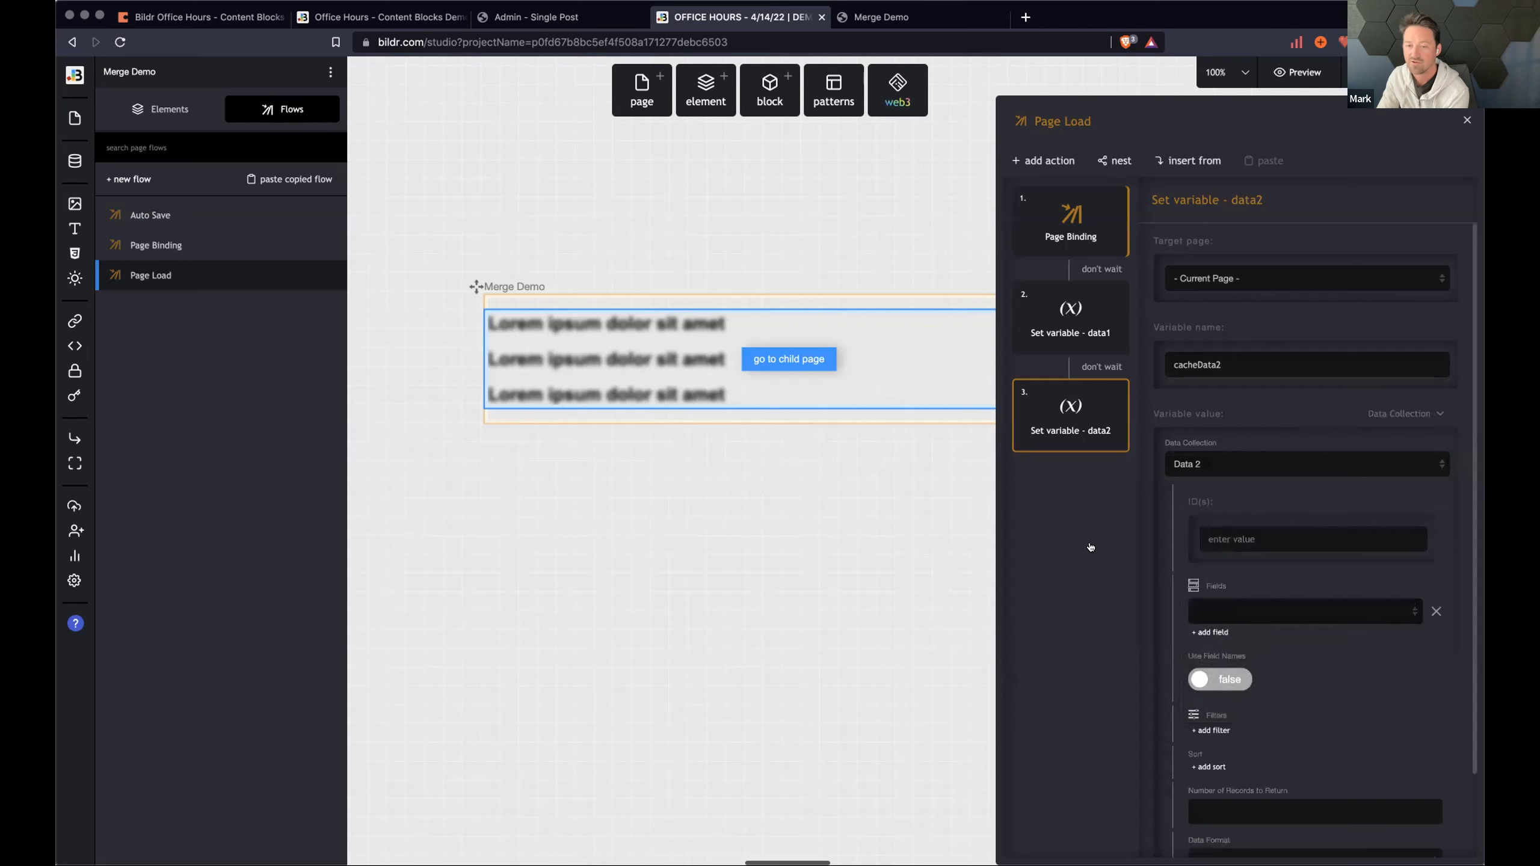
Reorder the Page Load flow to data1, data2, Page Binding, with a wait before Page Binding.
drag(1066, 323, 1067, 441)
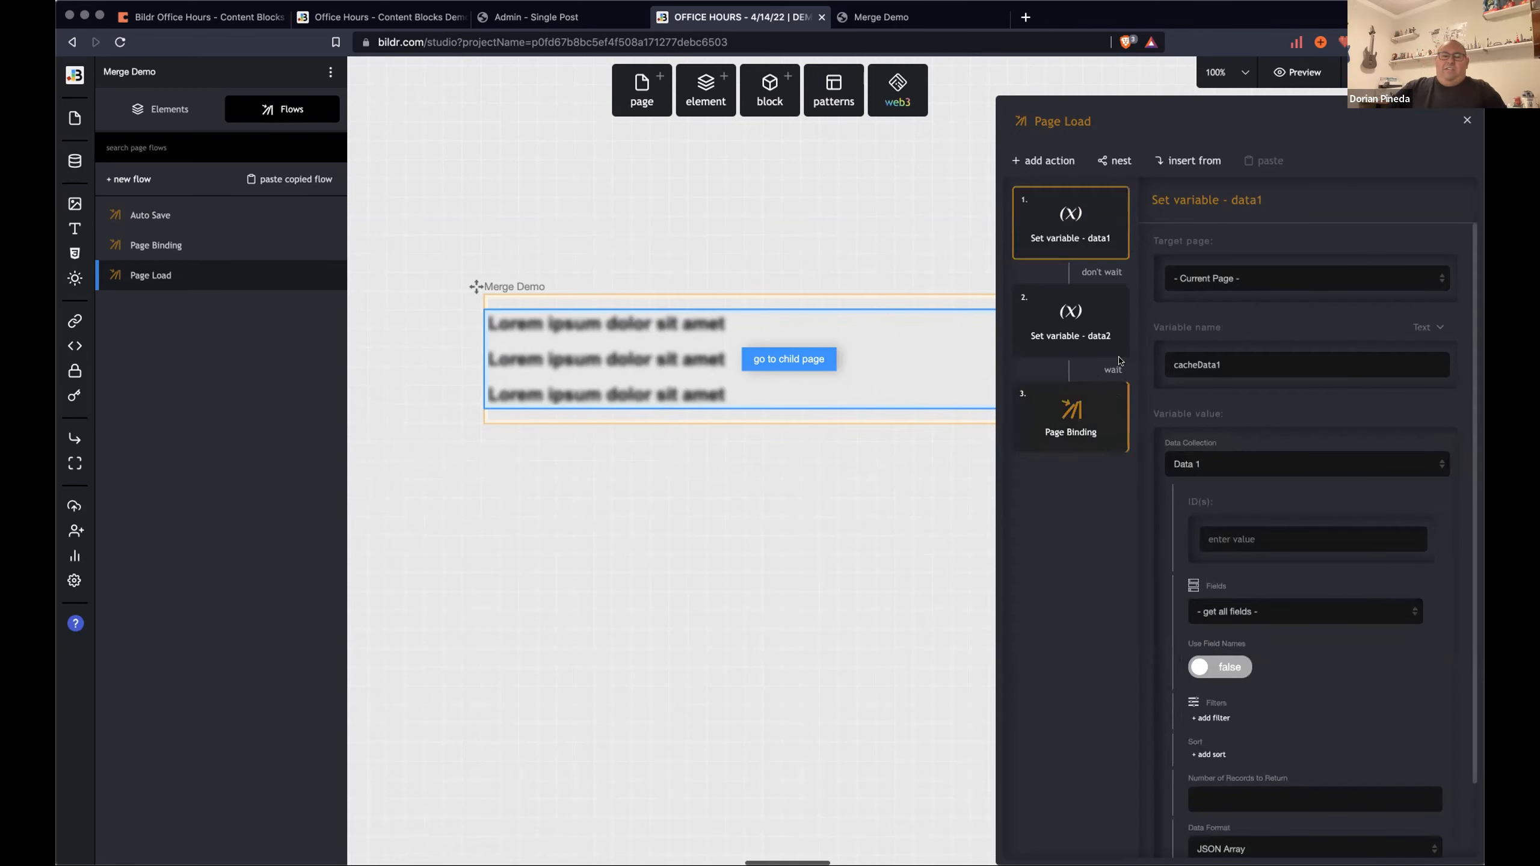
Reload the live Merge Demo page and examine the value array in inpArgs at the breakpoint.
click(881, 17)
click(120, 42)
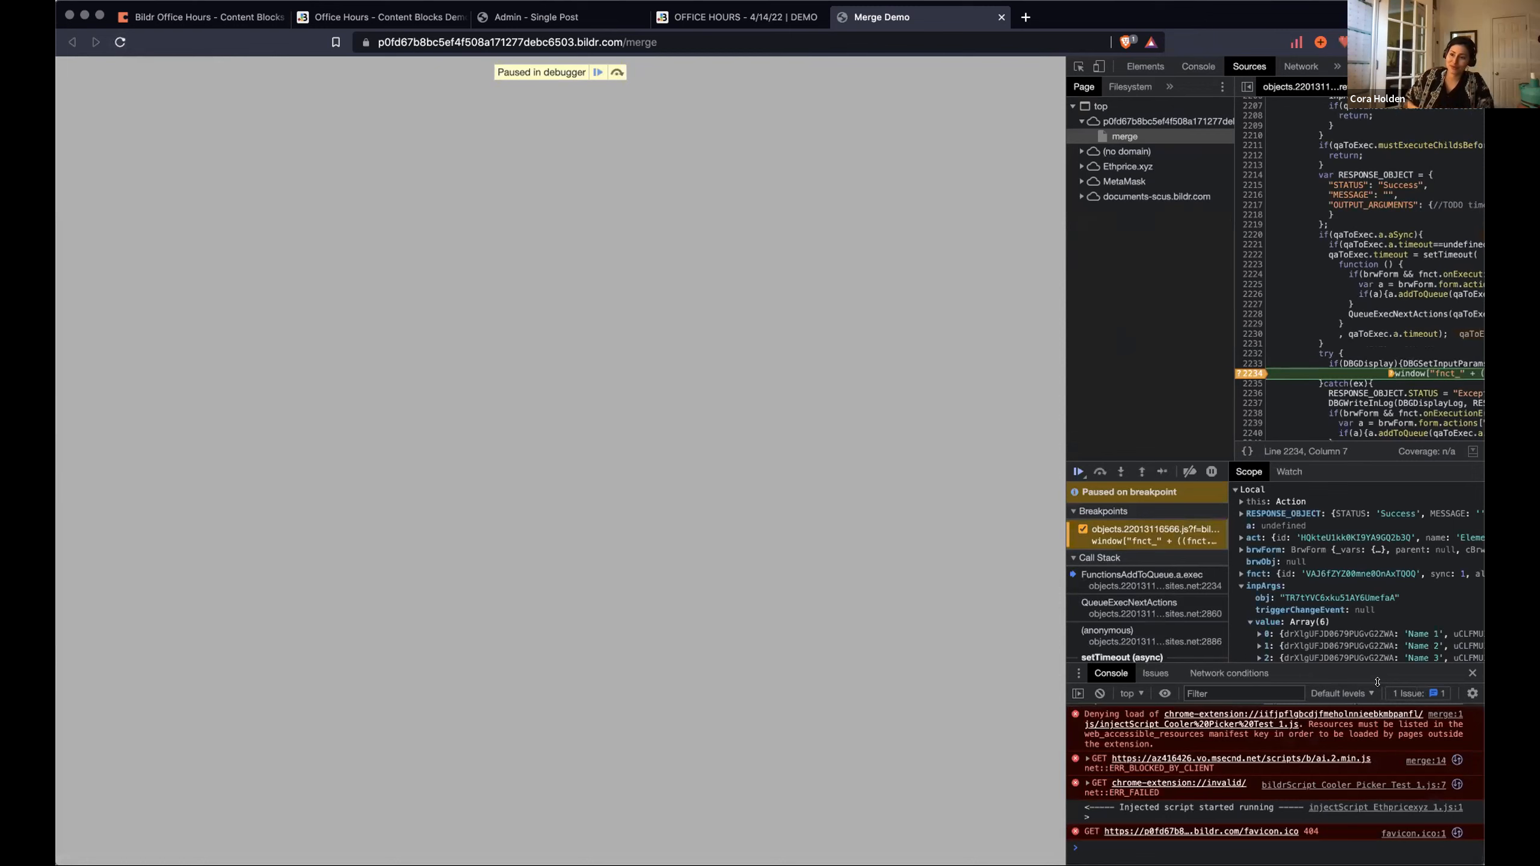
scroll(1281, 611, down, 2)
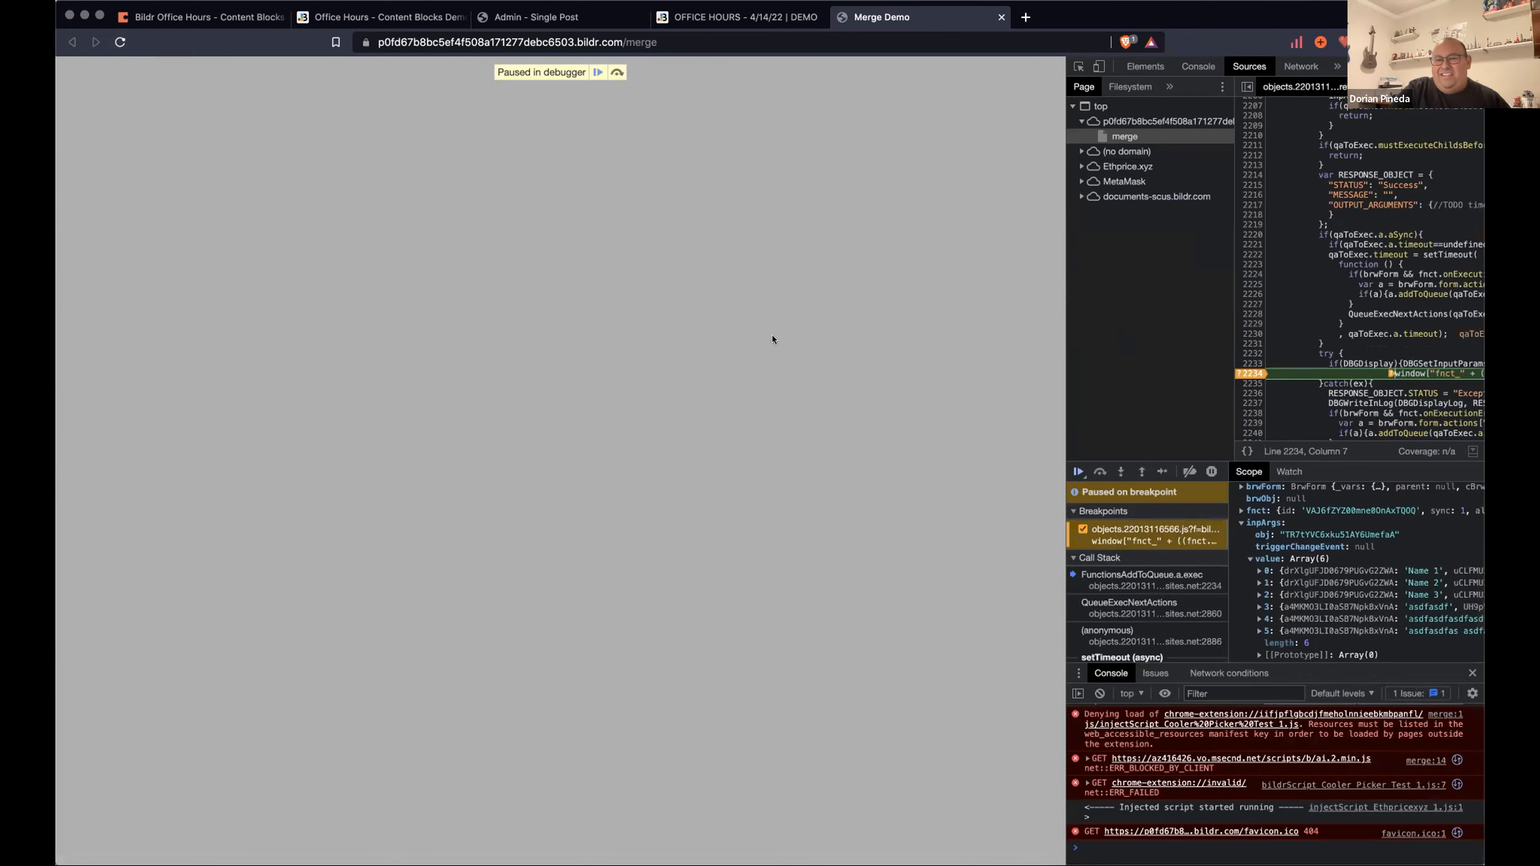
Resume the paused live page and, back in the Bildr editor, view the fields of the Data 1 collection.
click(597, 73)
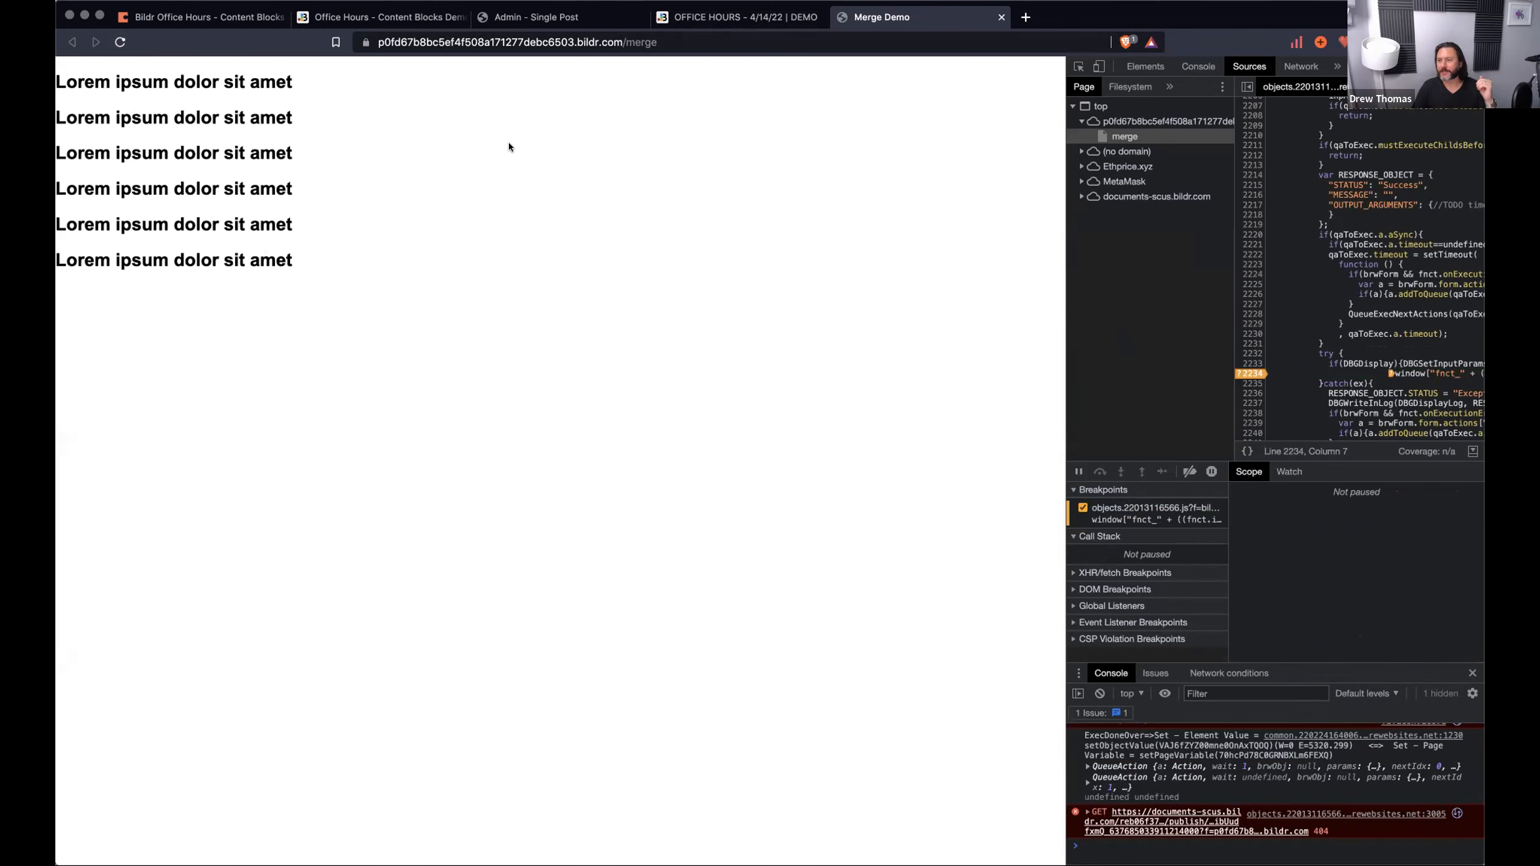
click(721, 14)
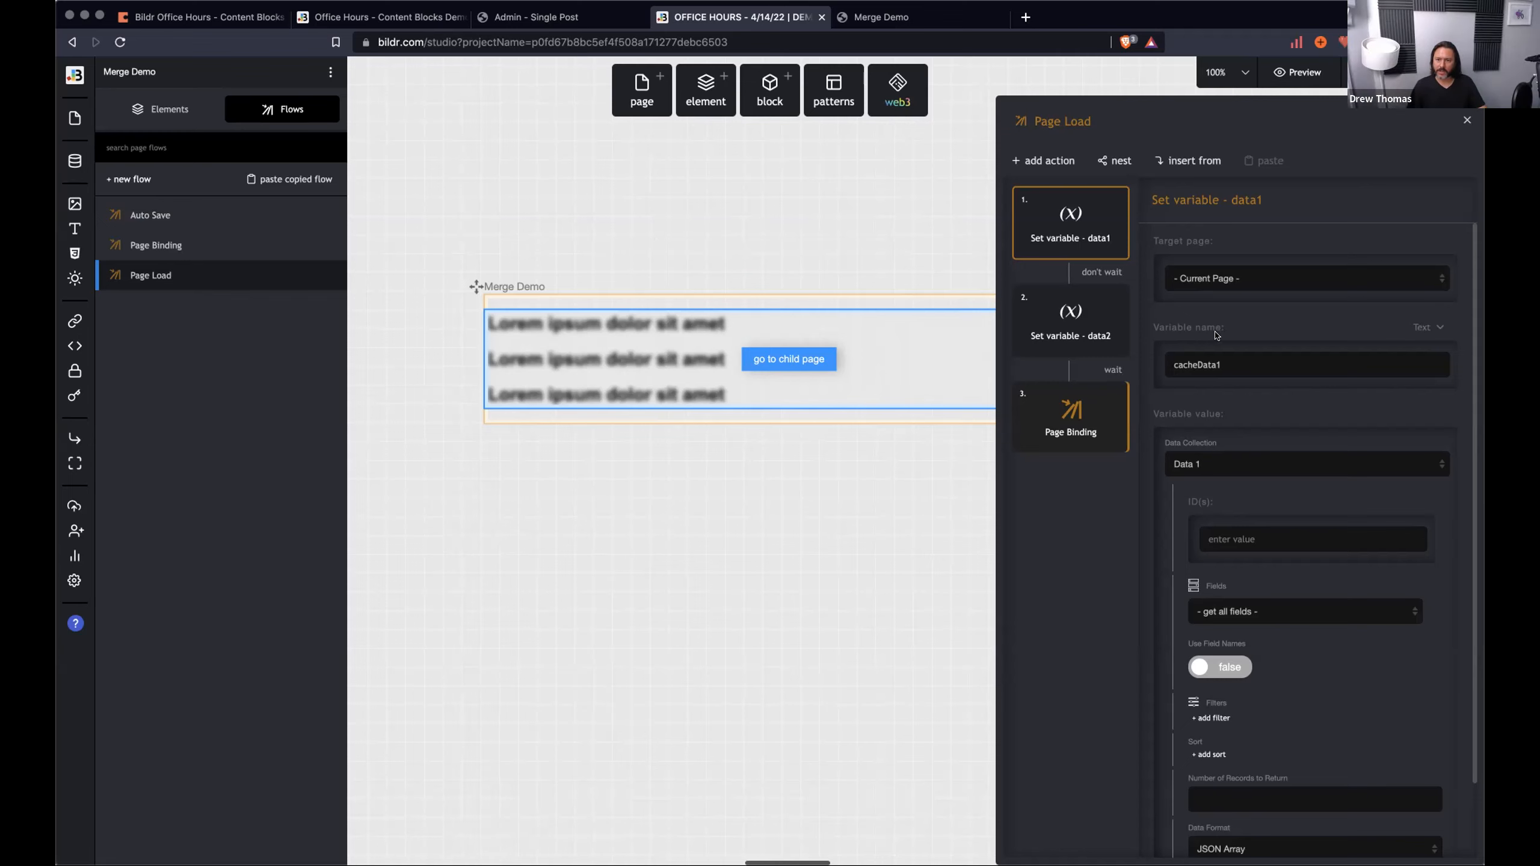
scroll(1216, 333, down, 2)
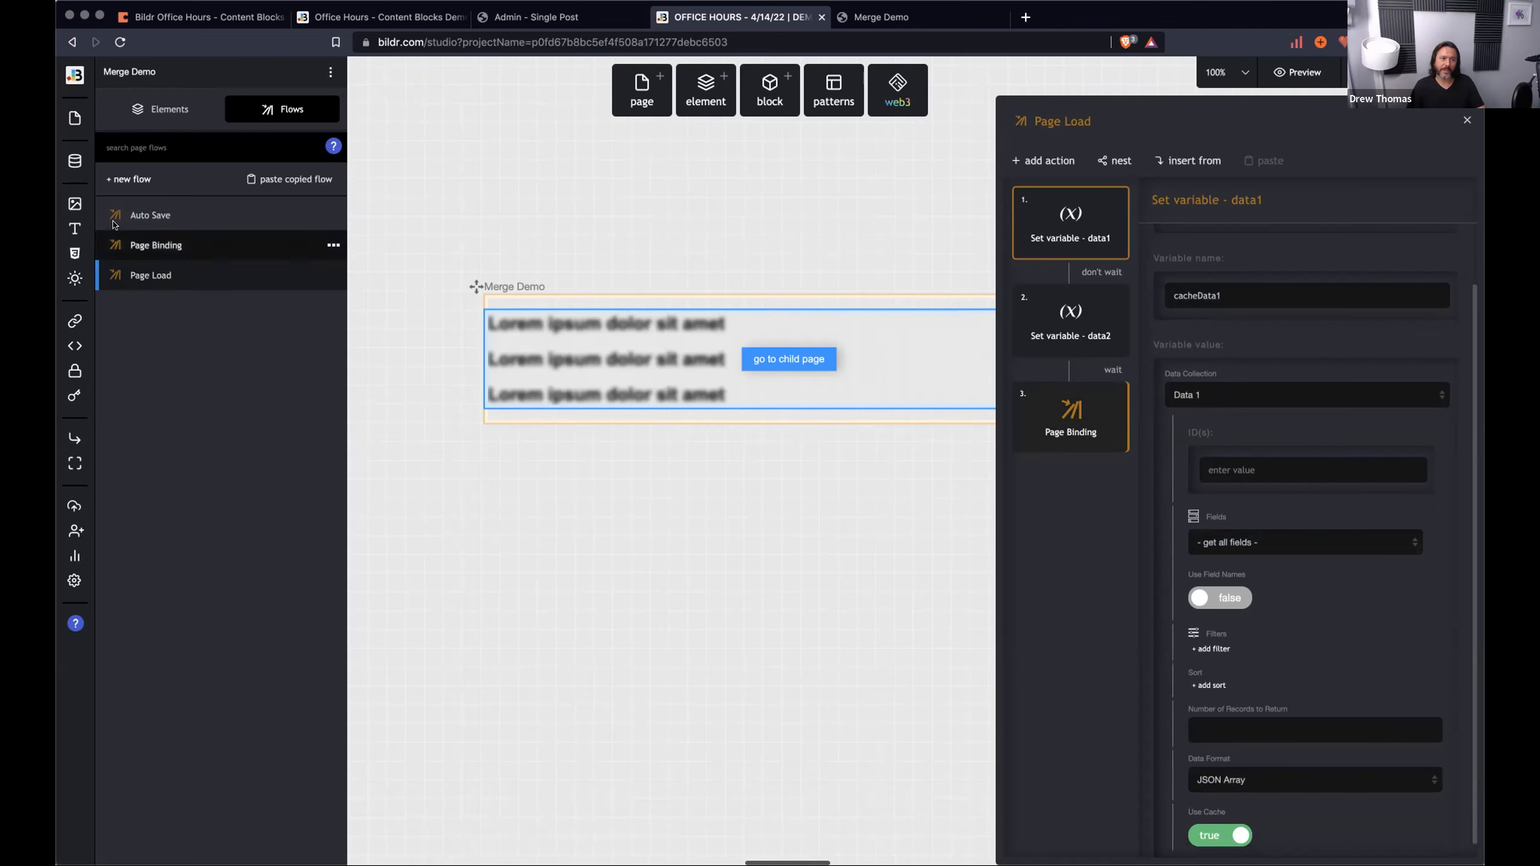
click(75, 160)
click(281, 209)
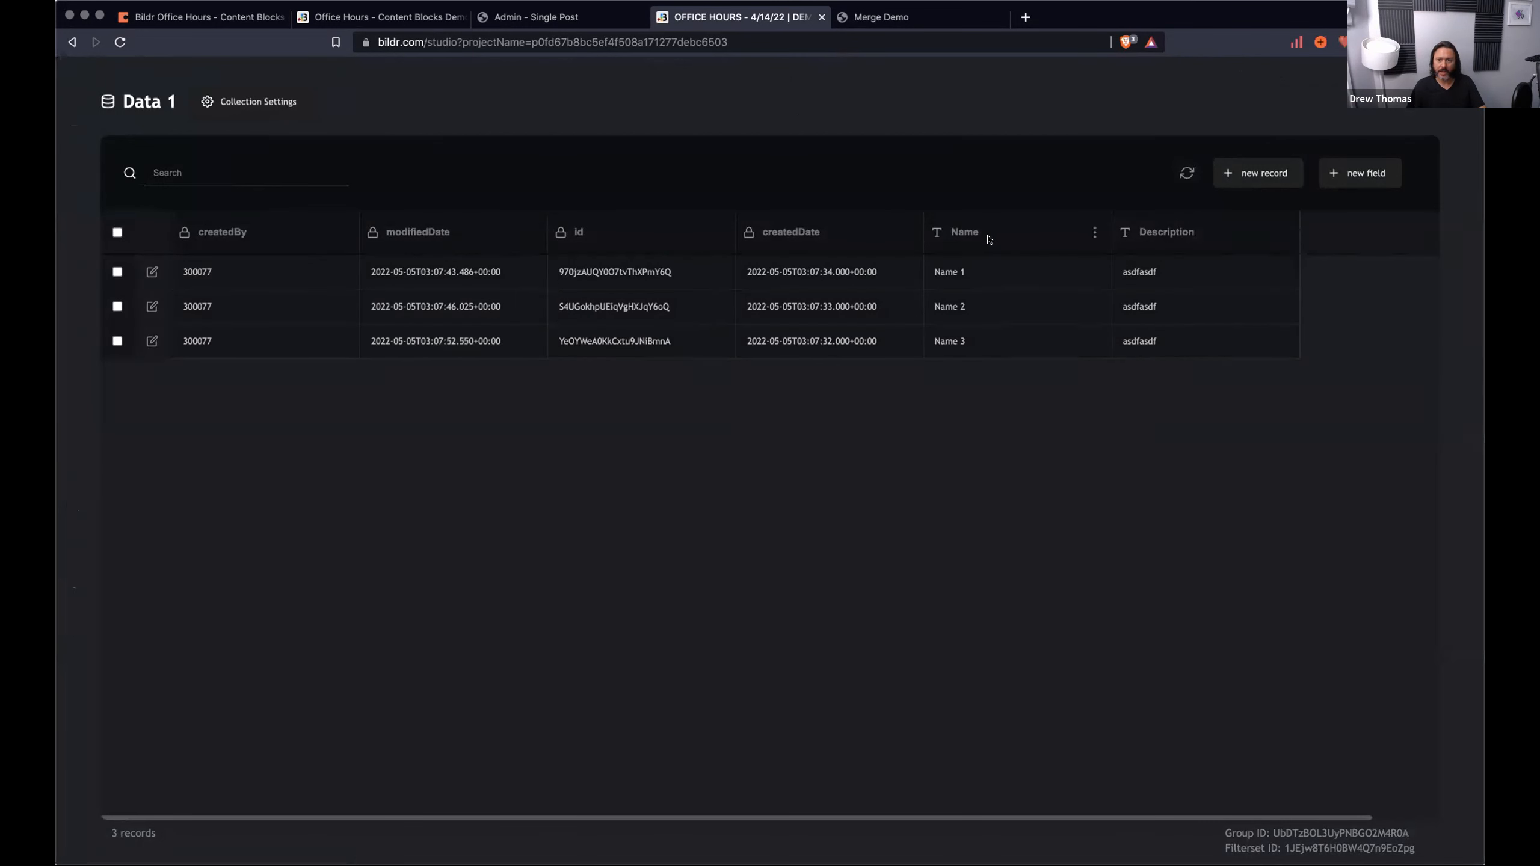
click(1094, 232)
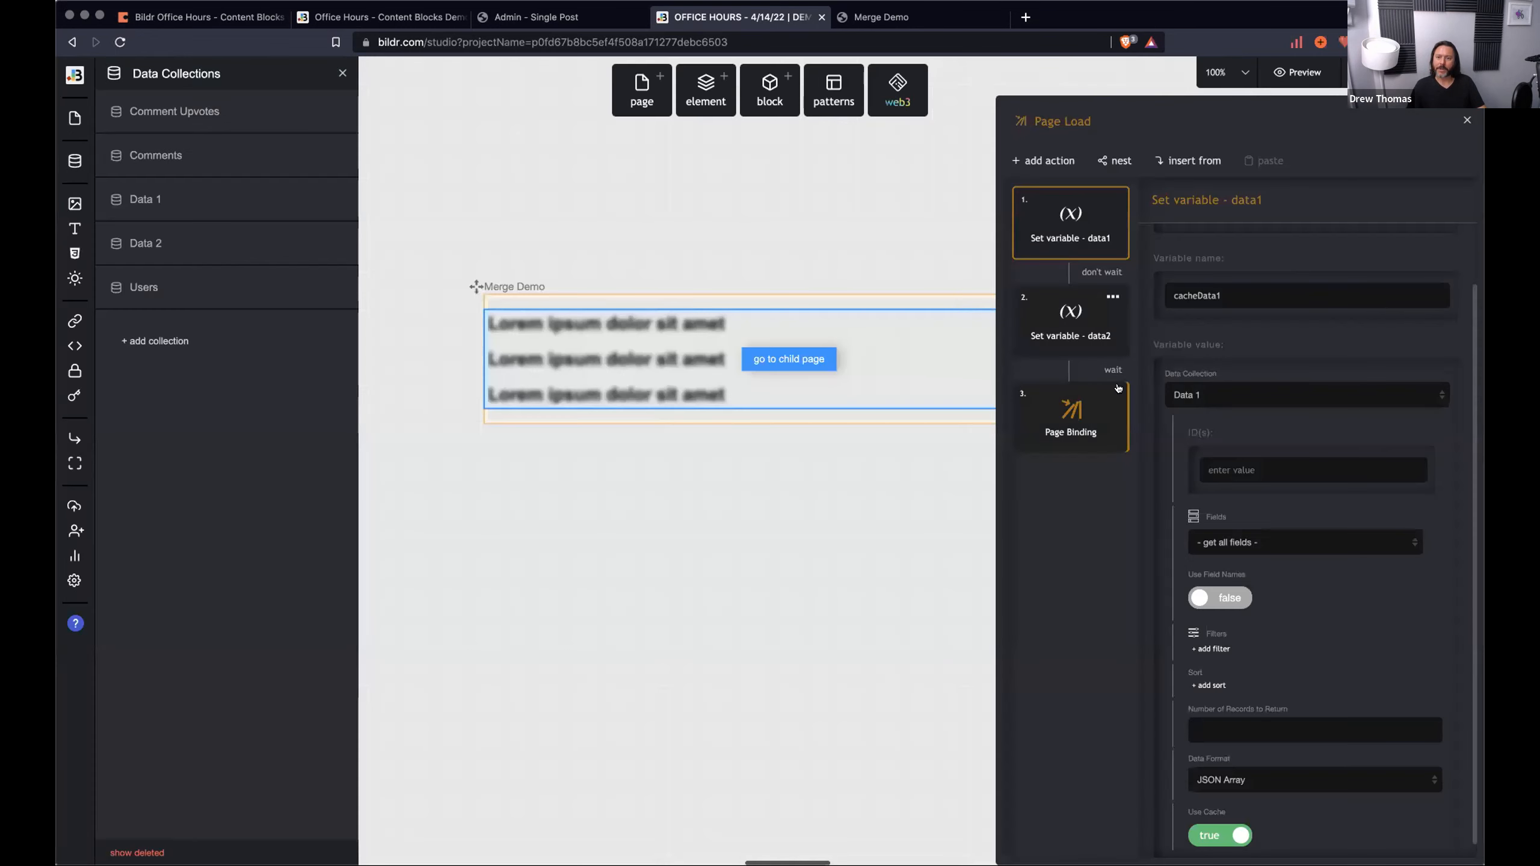
scroll(1326, 368, down, 1)
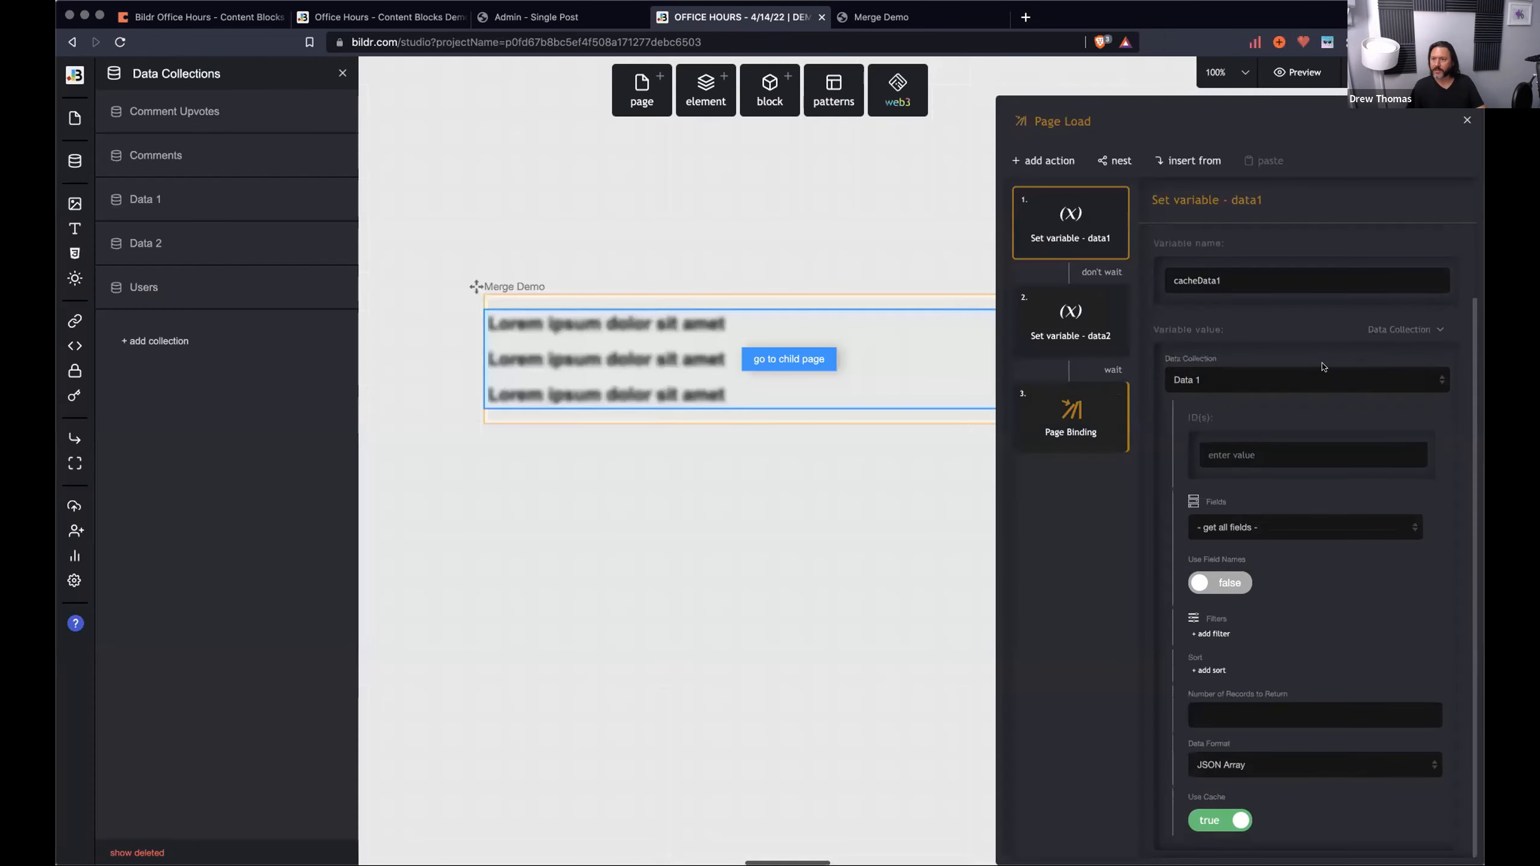
click(1219, 583)
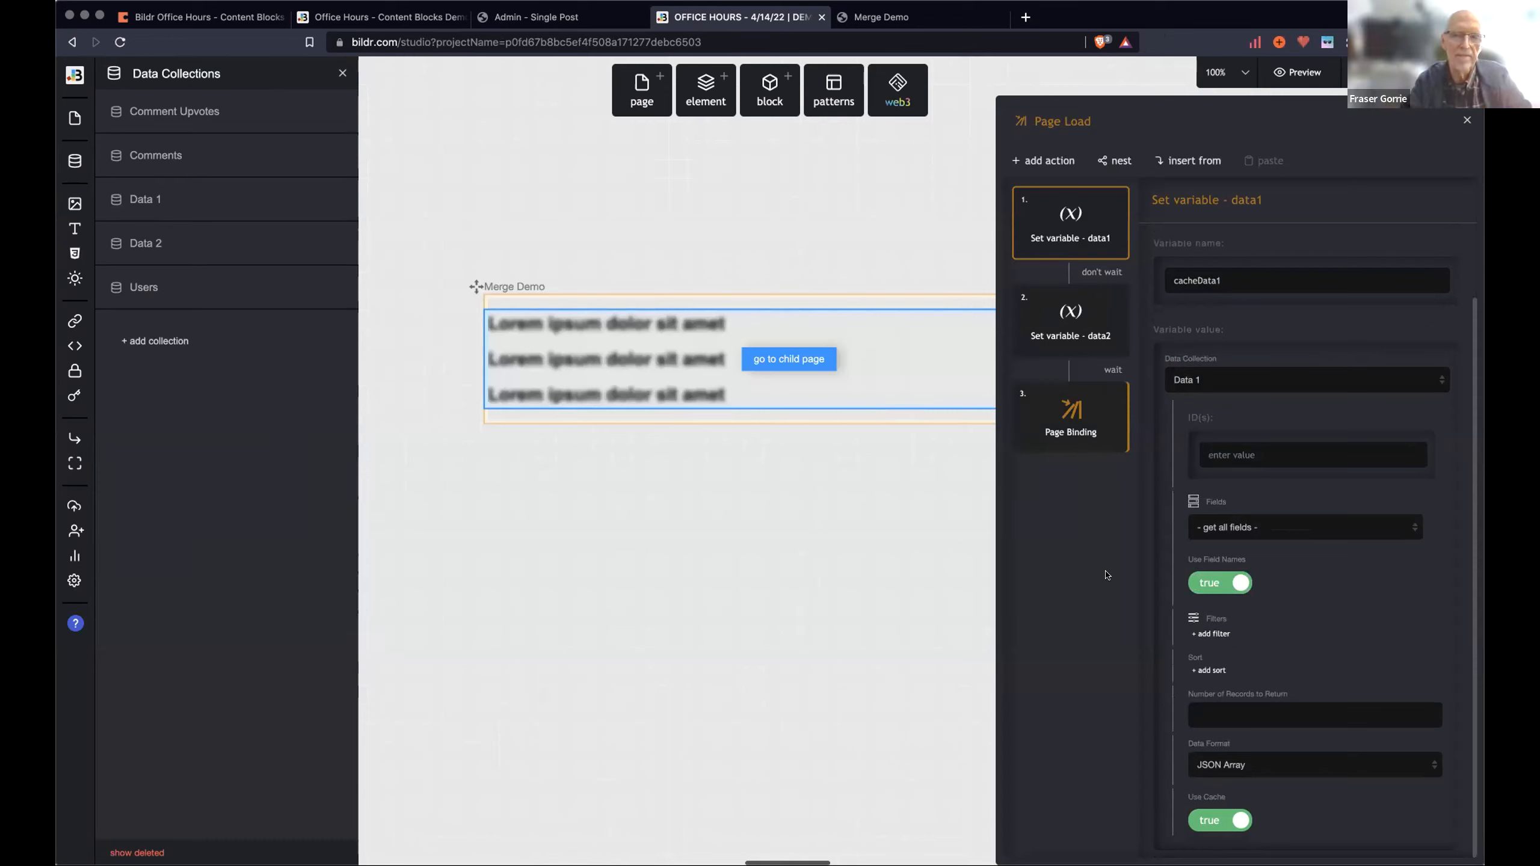
click(1220, 582)
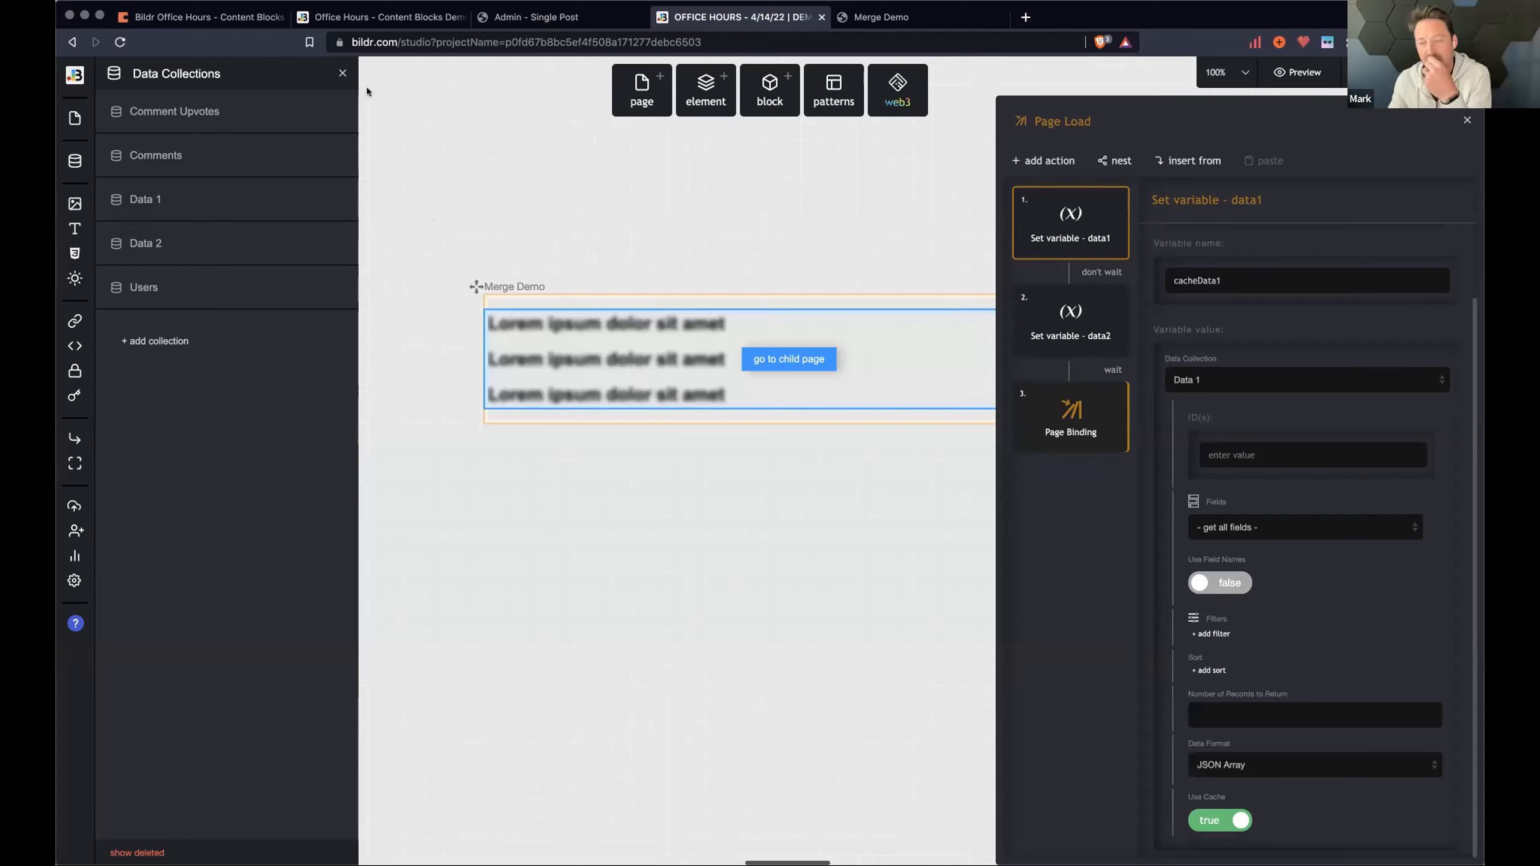
Close the data collections list and check the data binding of the Row page's heading.
click(342, 73)
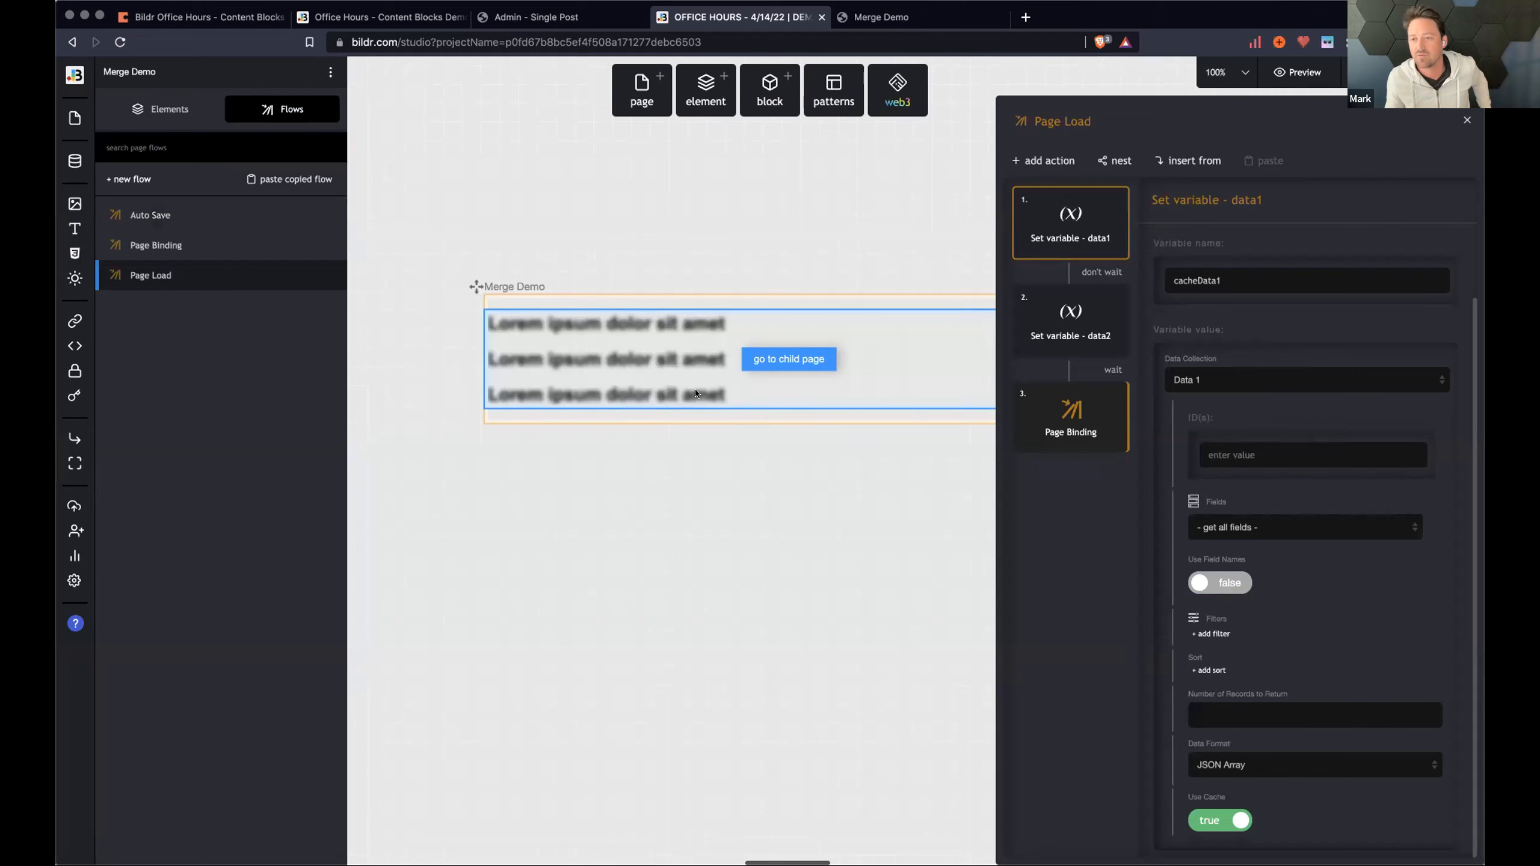
scroll(652, 380, right, 10)
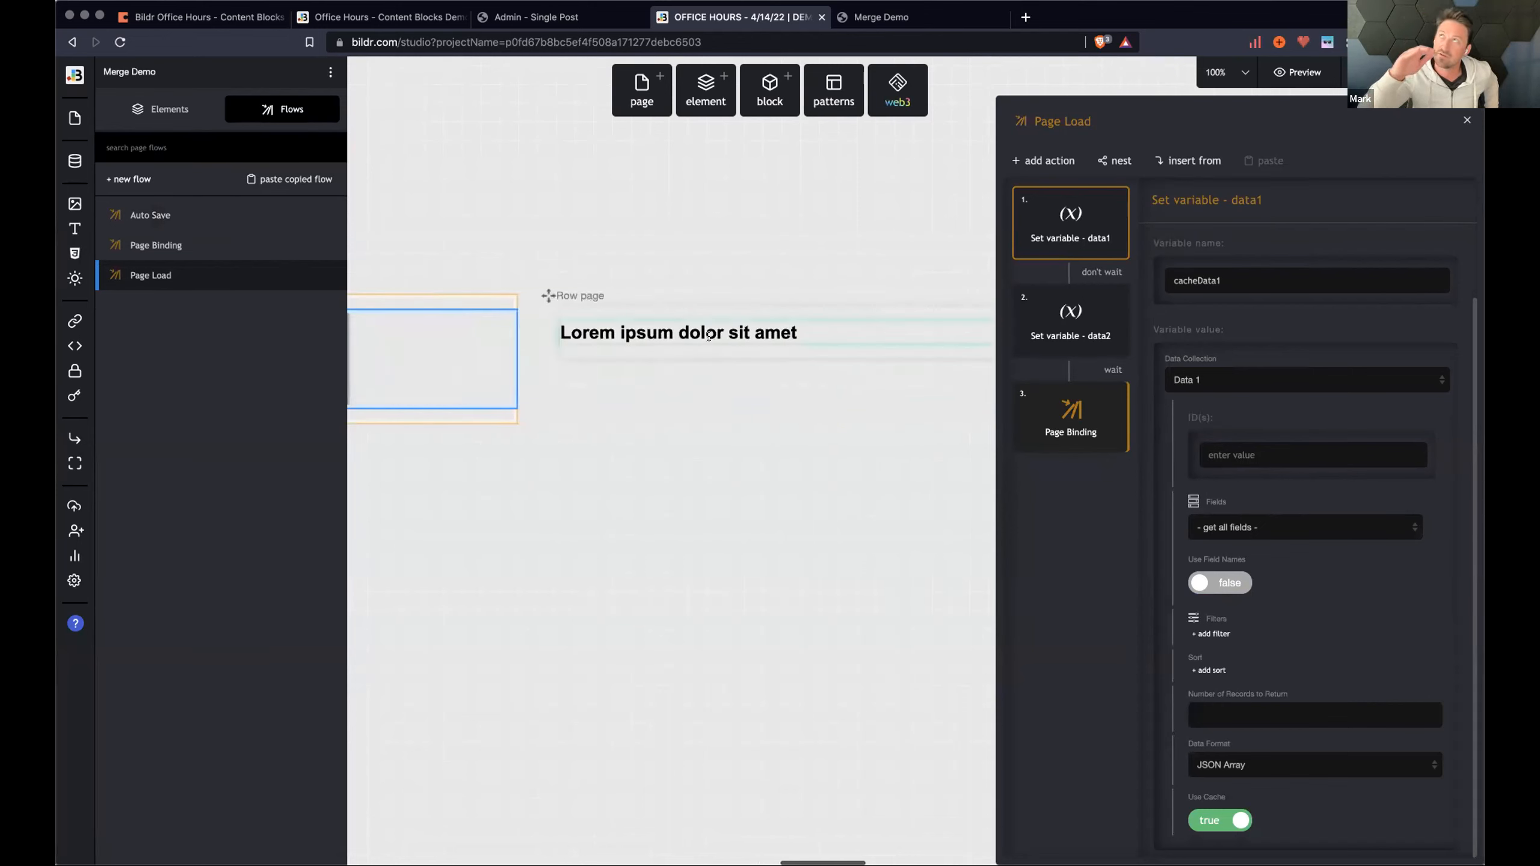
click(708, 336)
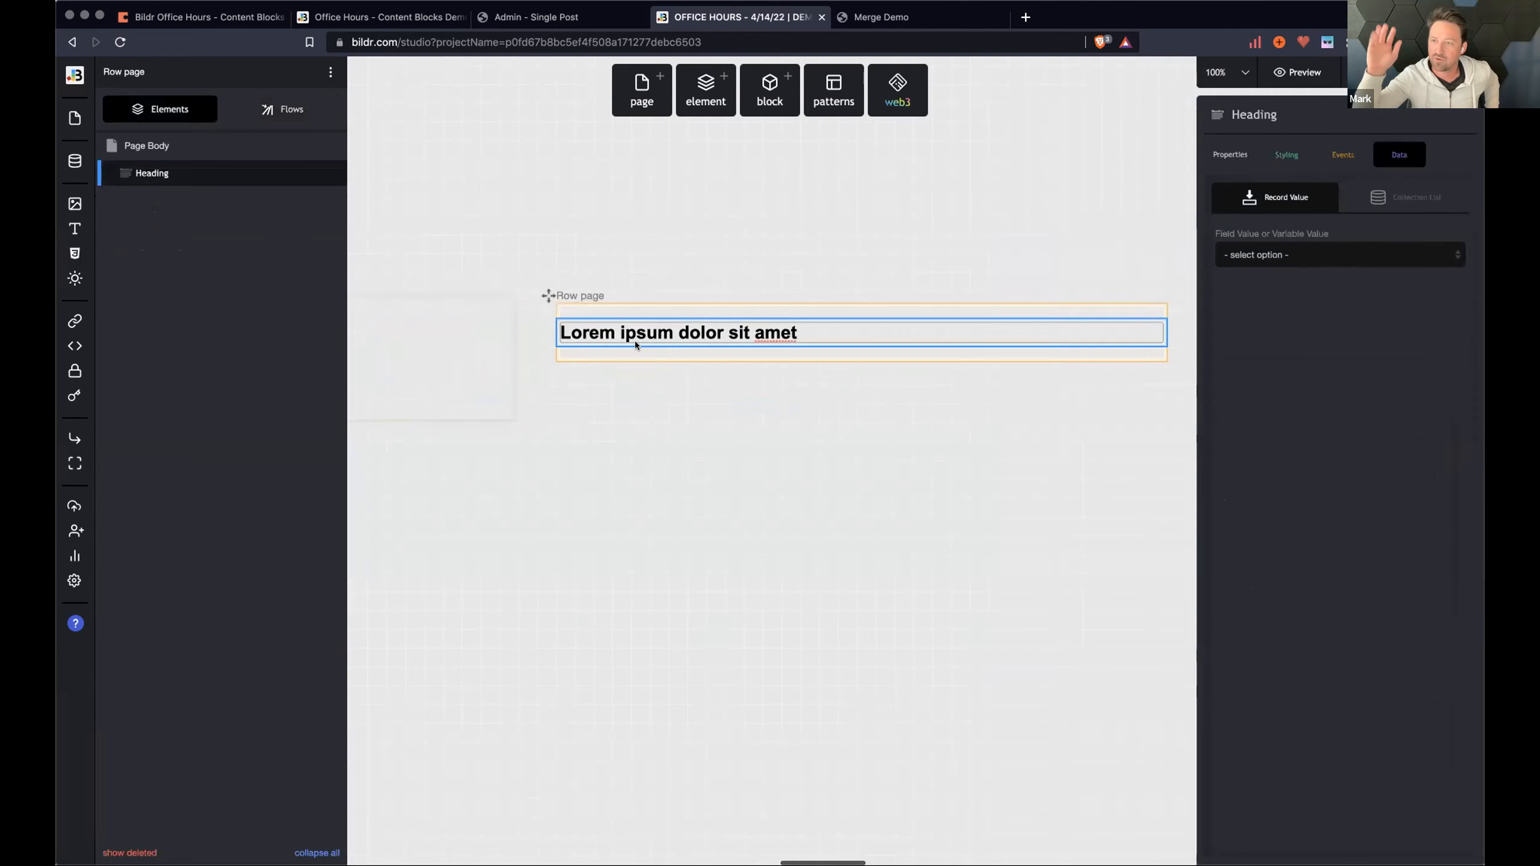
scroll(625, 339, left, 10)
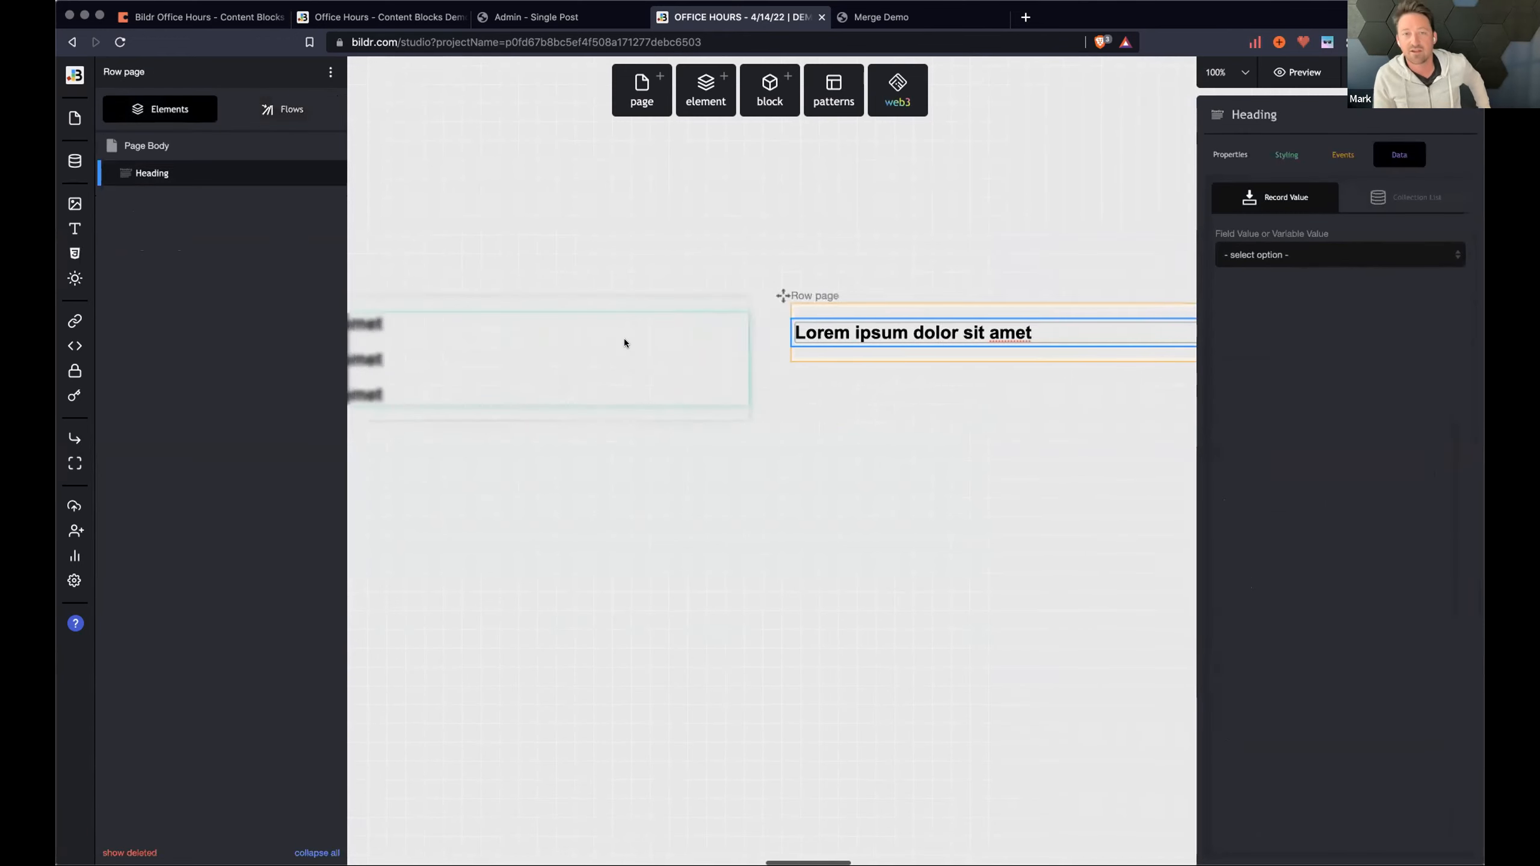
scroll(1010, 335, right, 5)
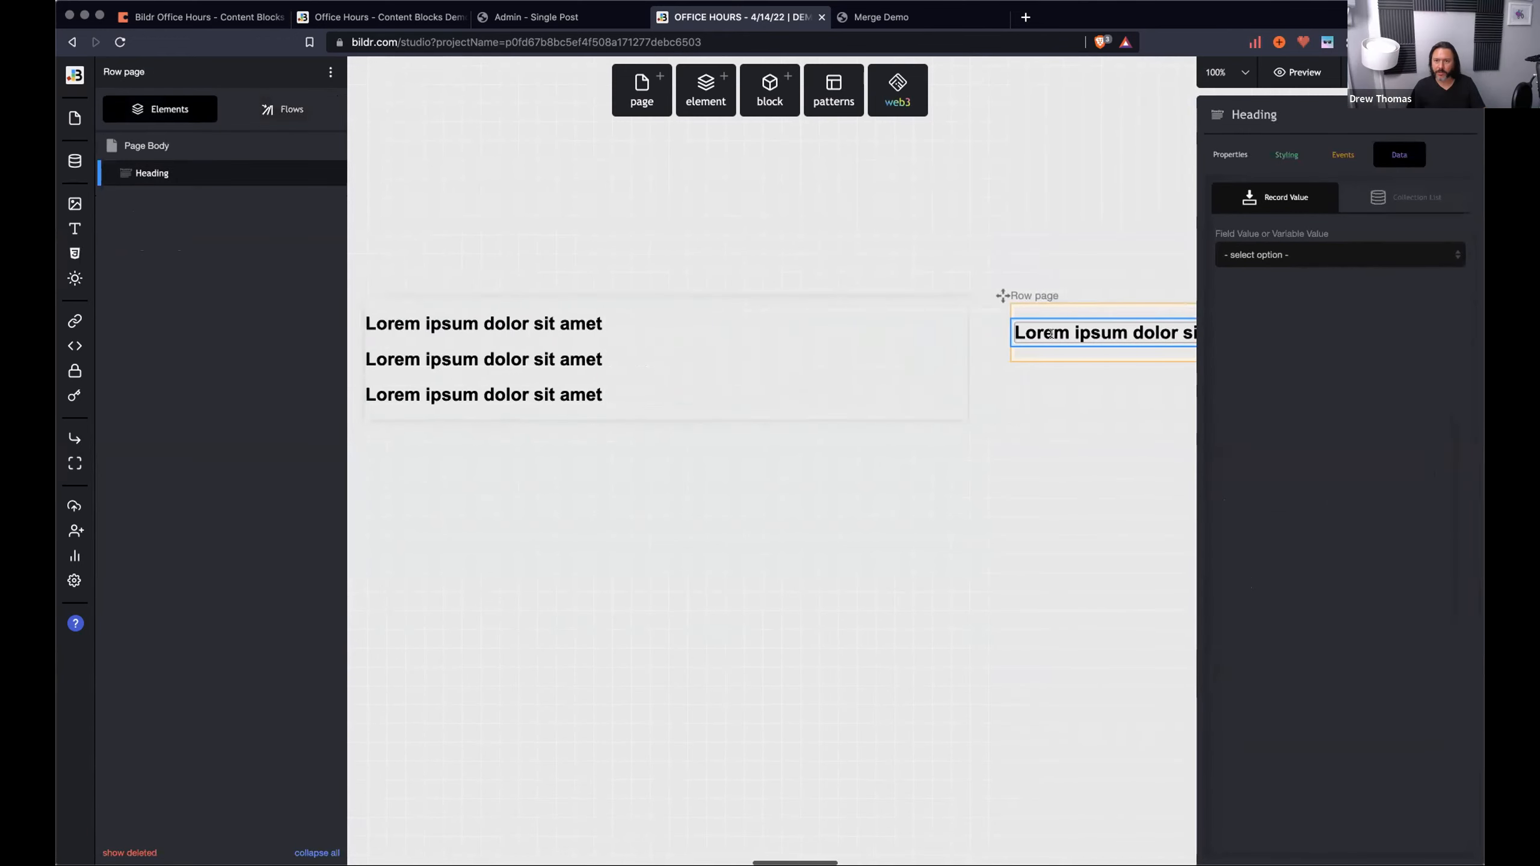
Enable Use Field Names for both Data 1 and Data 2 in the Page Binding flow's Element - set value merge.
click(557, 346)
scroll(557, 346, left, 3)
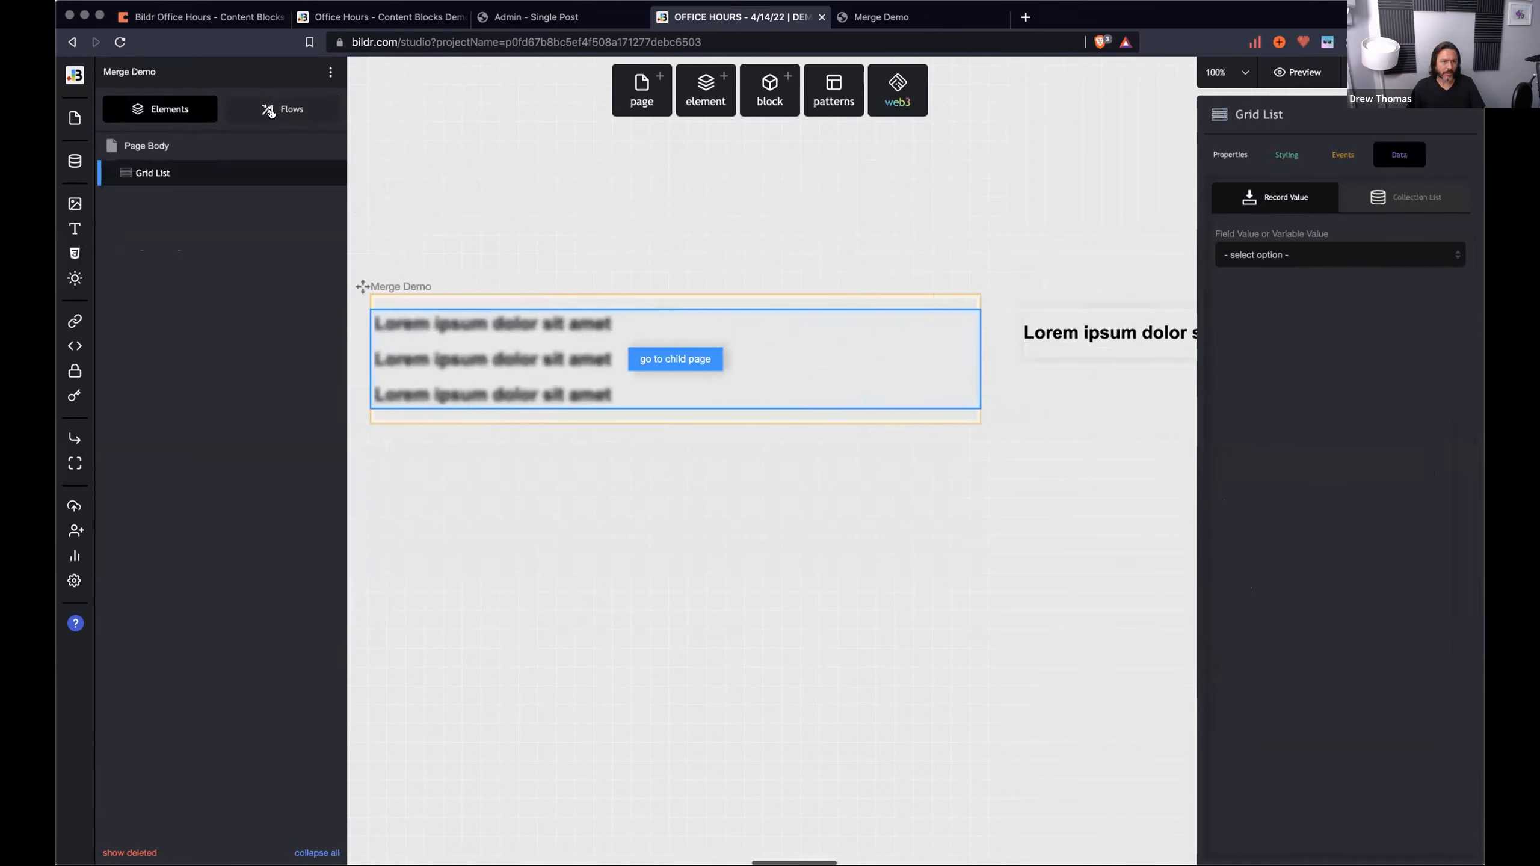
click(271, 112)
click(200, 247)
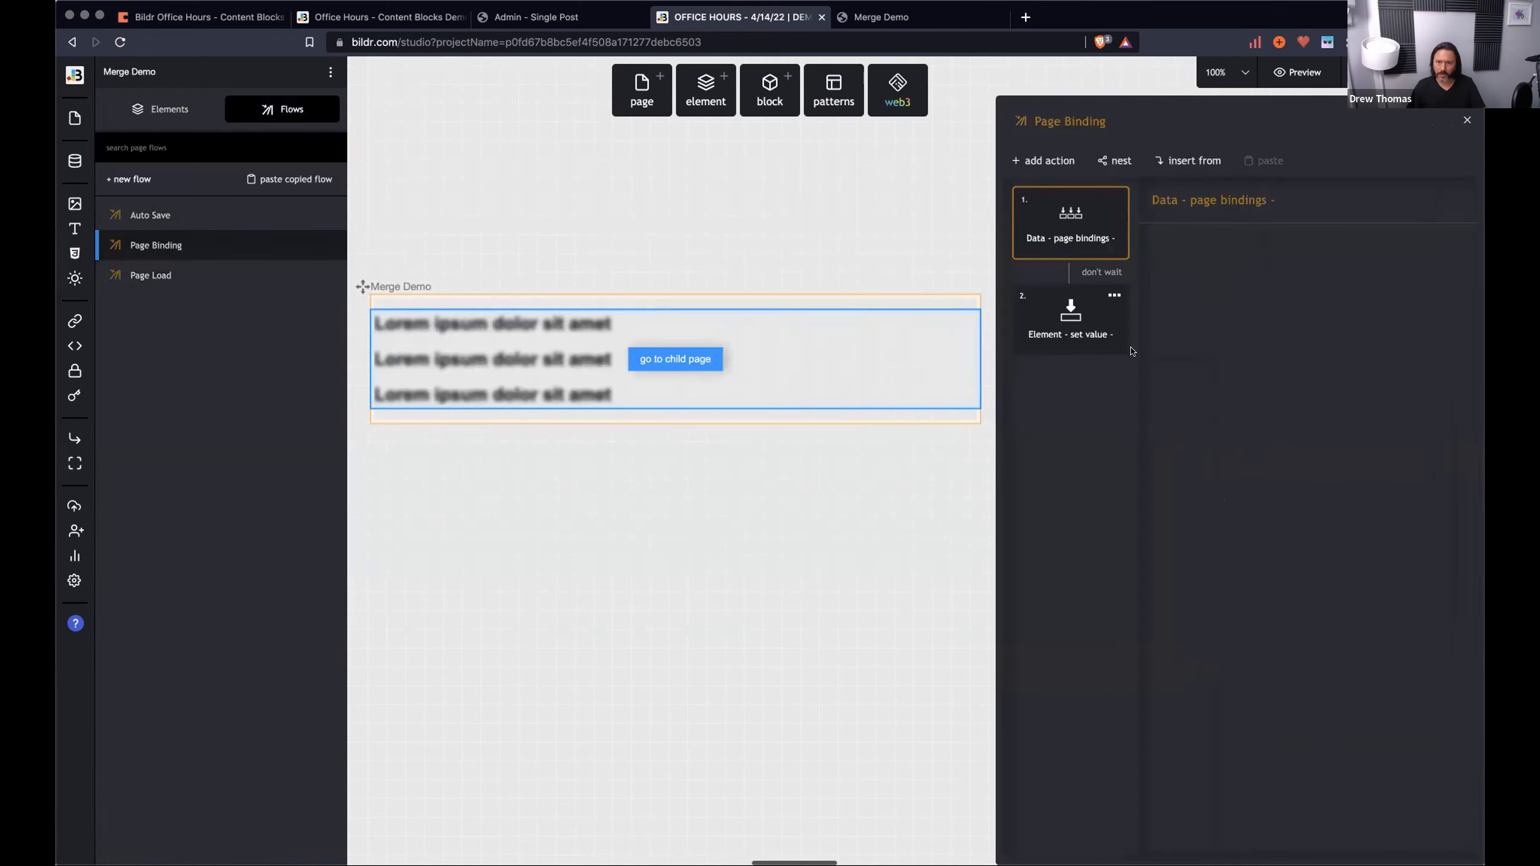
click(1071, 321)
scroll(1261, 391, down, 5)
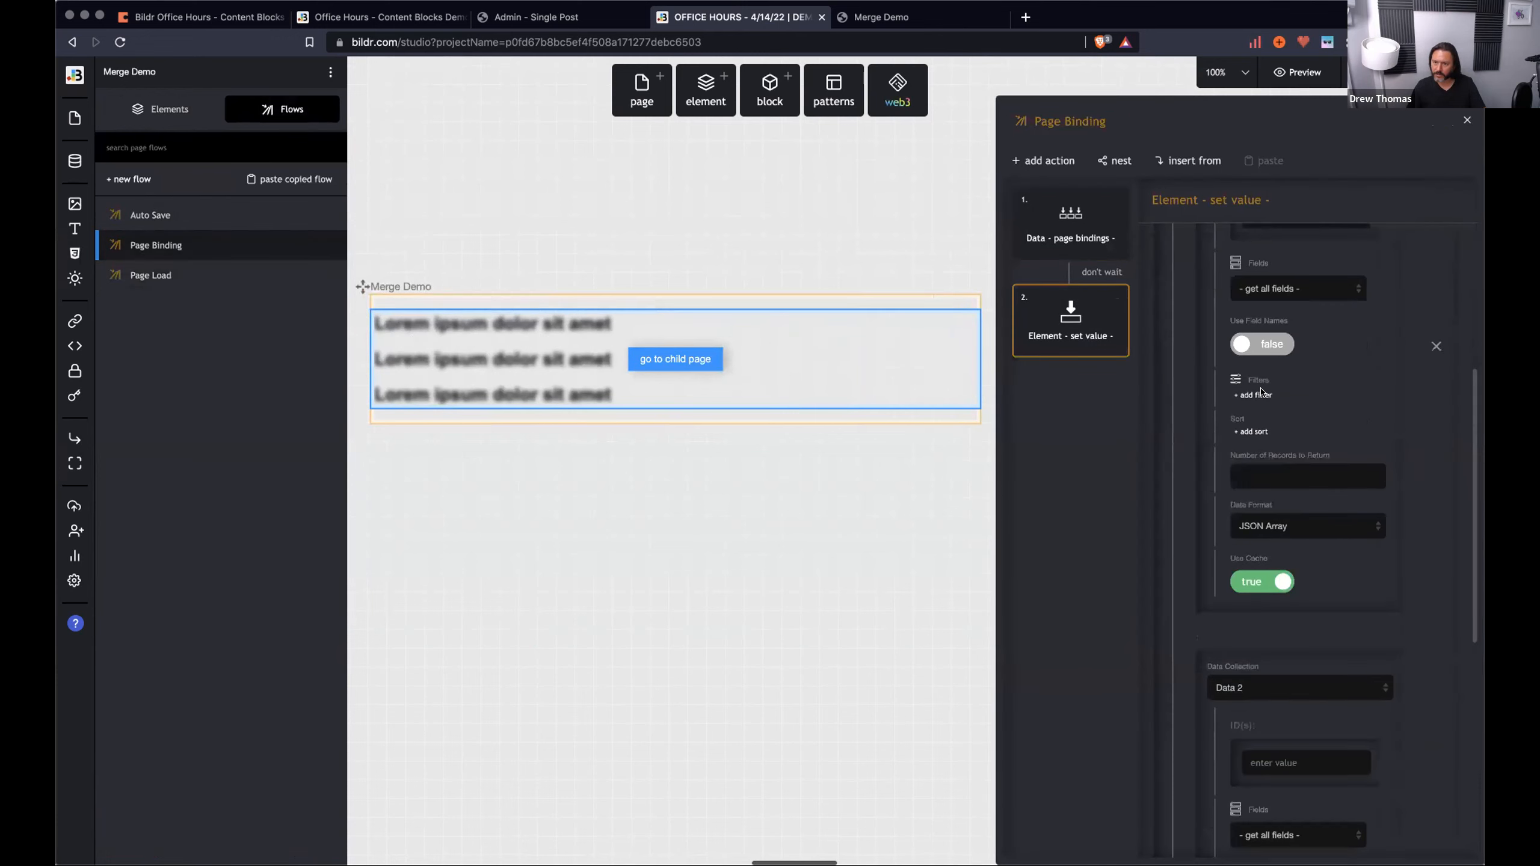
click(1260, 345)
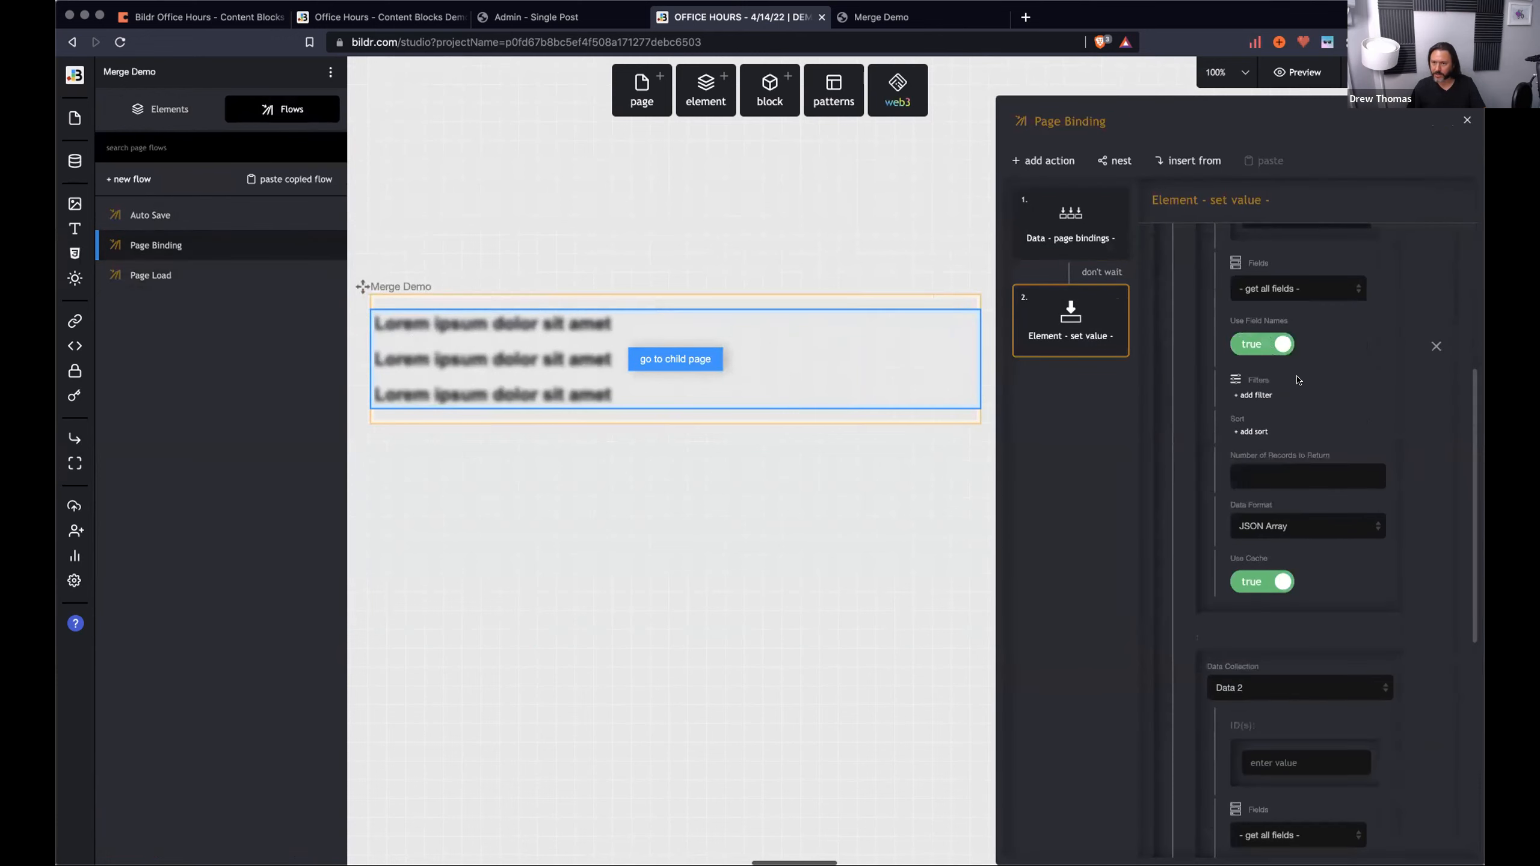
scroll(1261, 424, down, 7)
click(1259, 479)
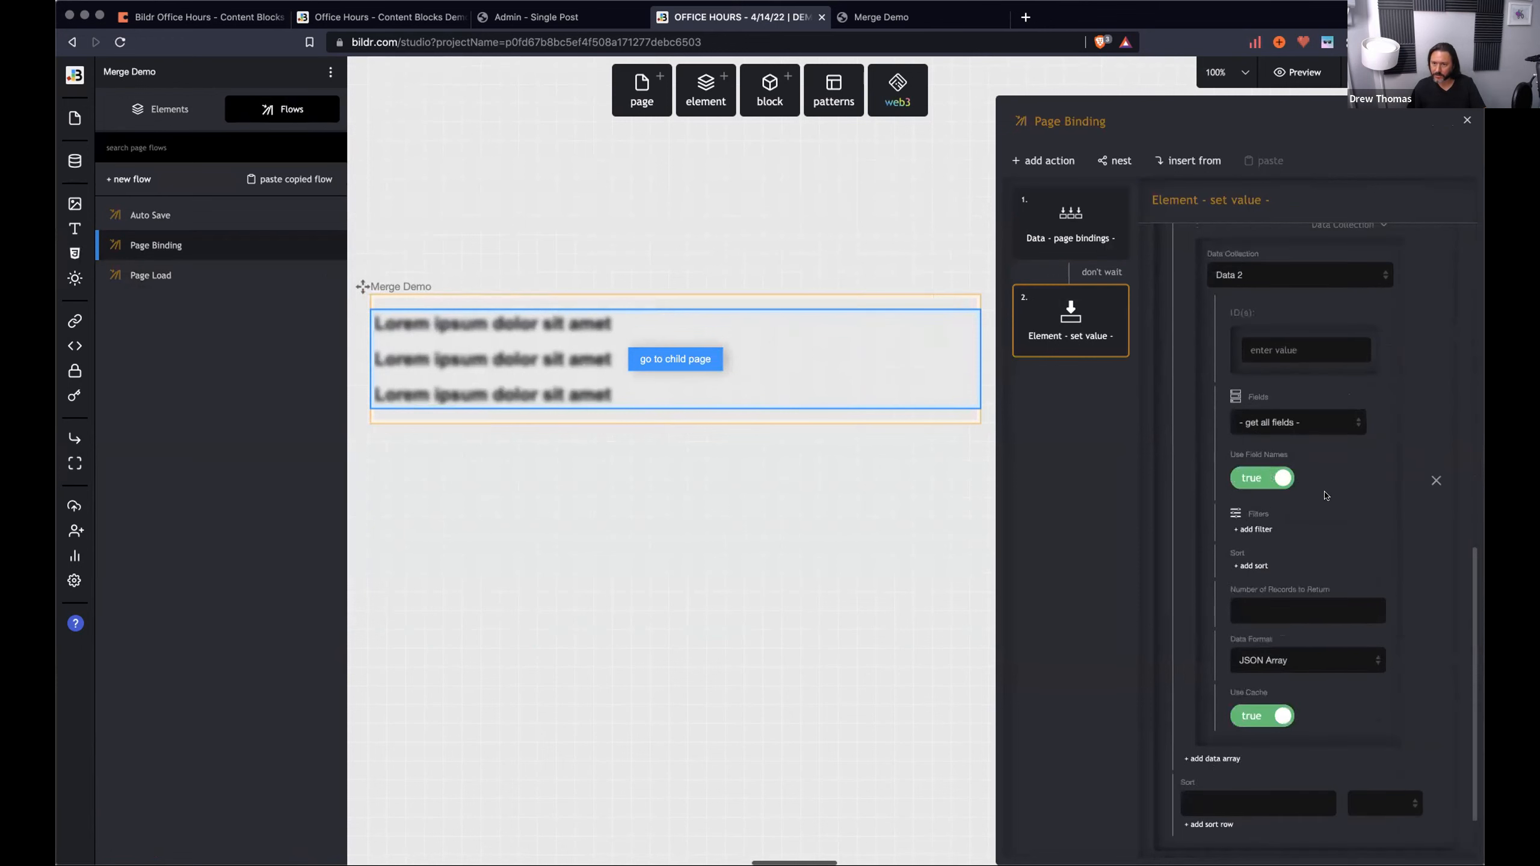
scroll(1261, 479, up, 7)
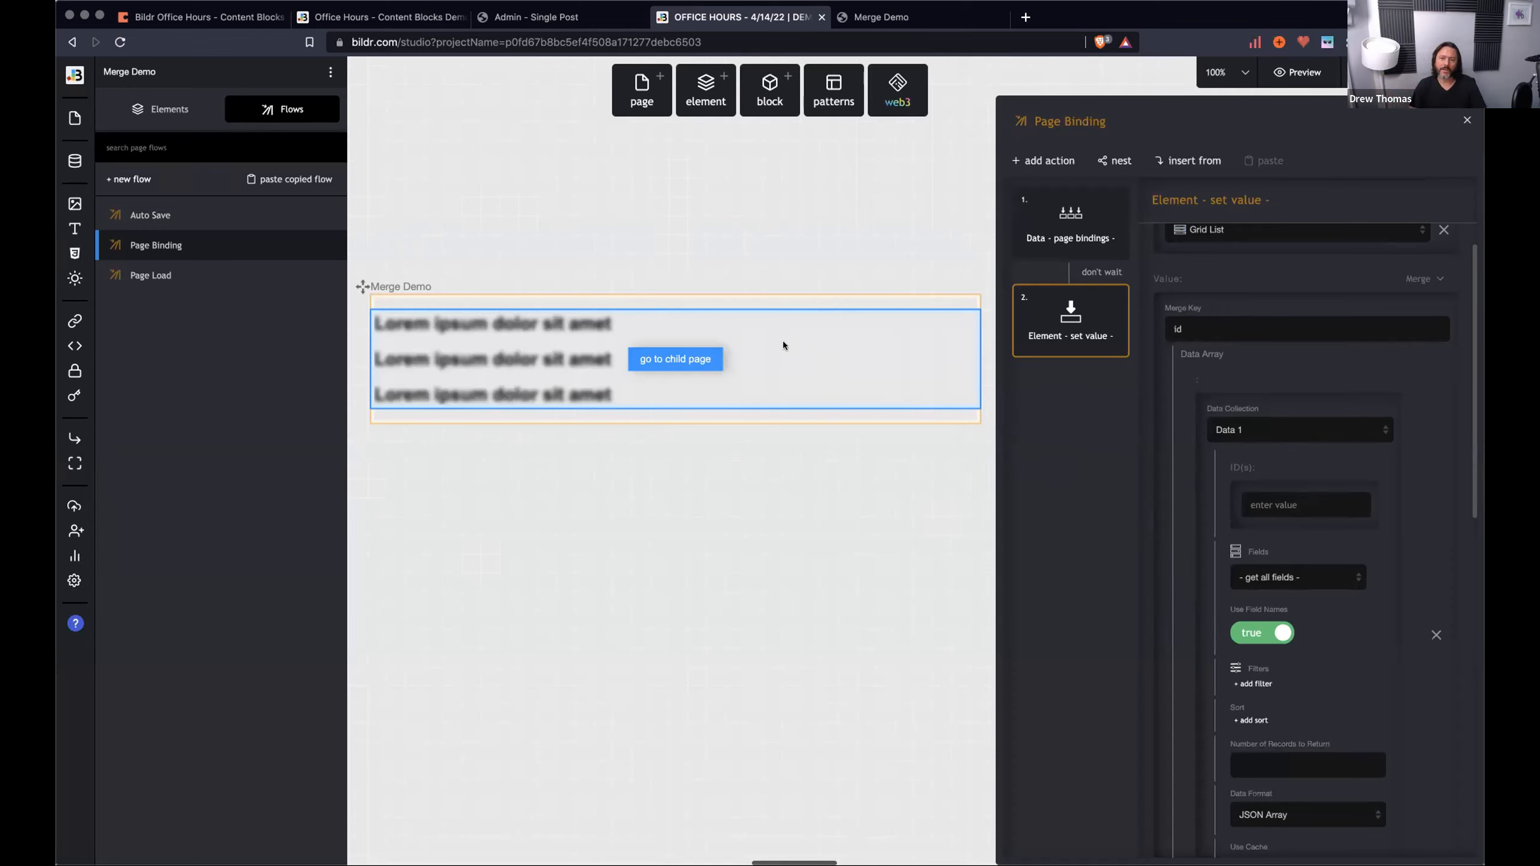
Disable the line 2234 breakpoint on the live Merge Demo page and reload the page.
scroll(781, 347, right, 2)
scroll(1282, 597, down, 2)
scroll(856, 406, right, 2)
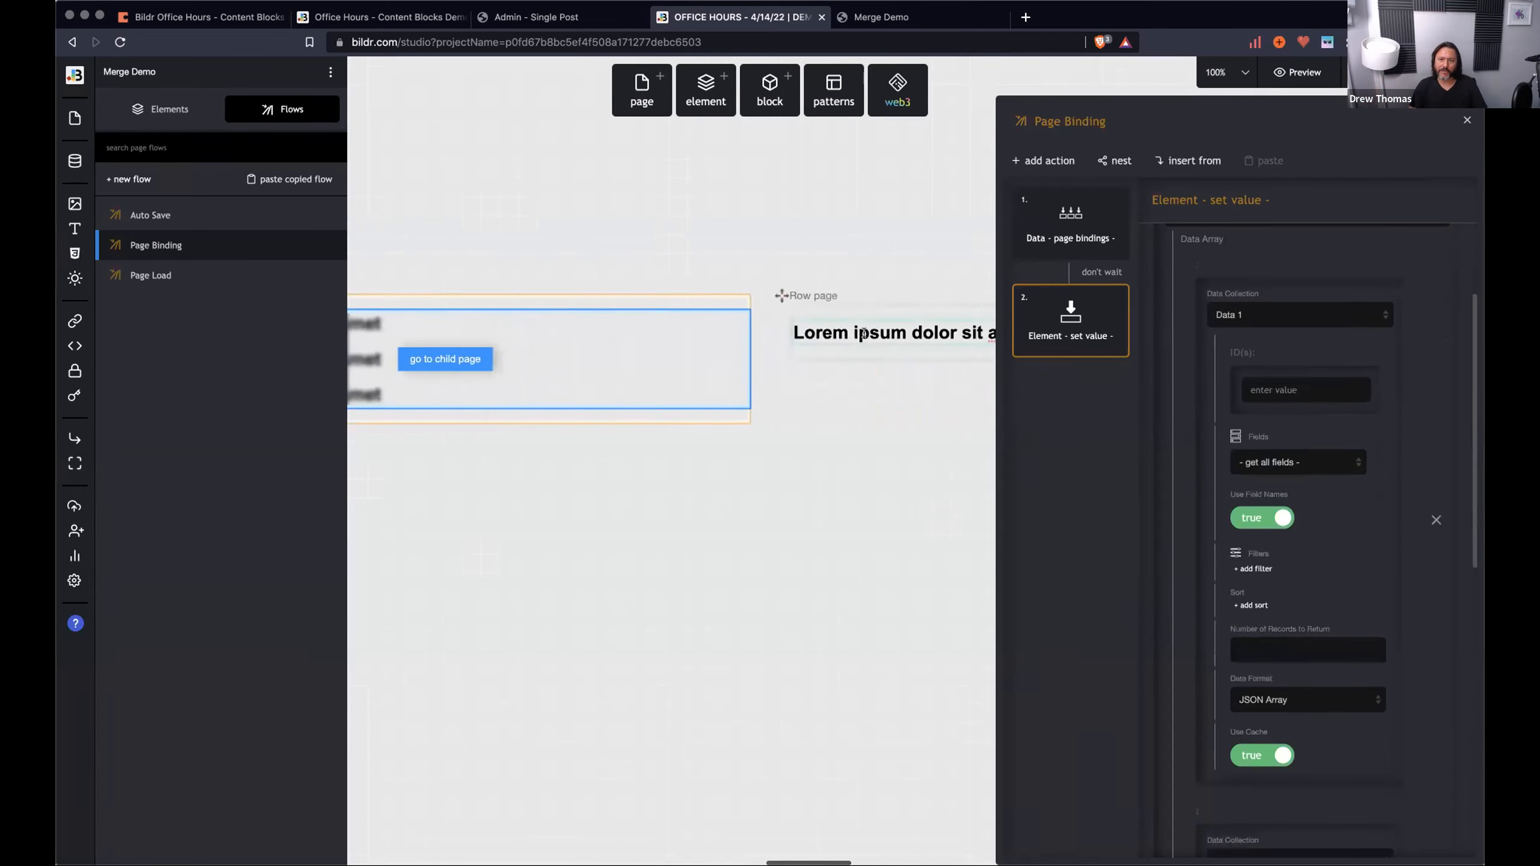
click(909, 334)
click(877, 18)
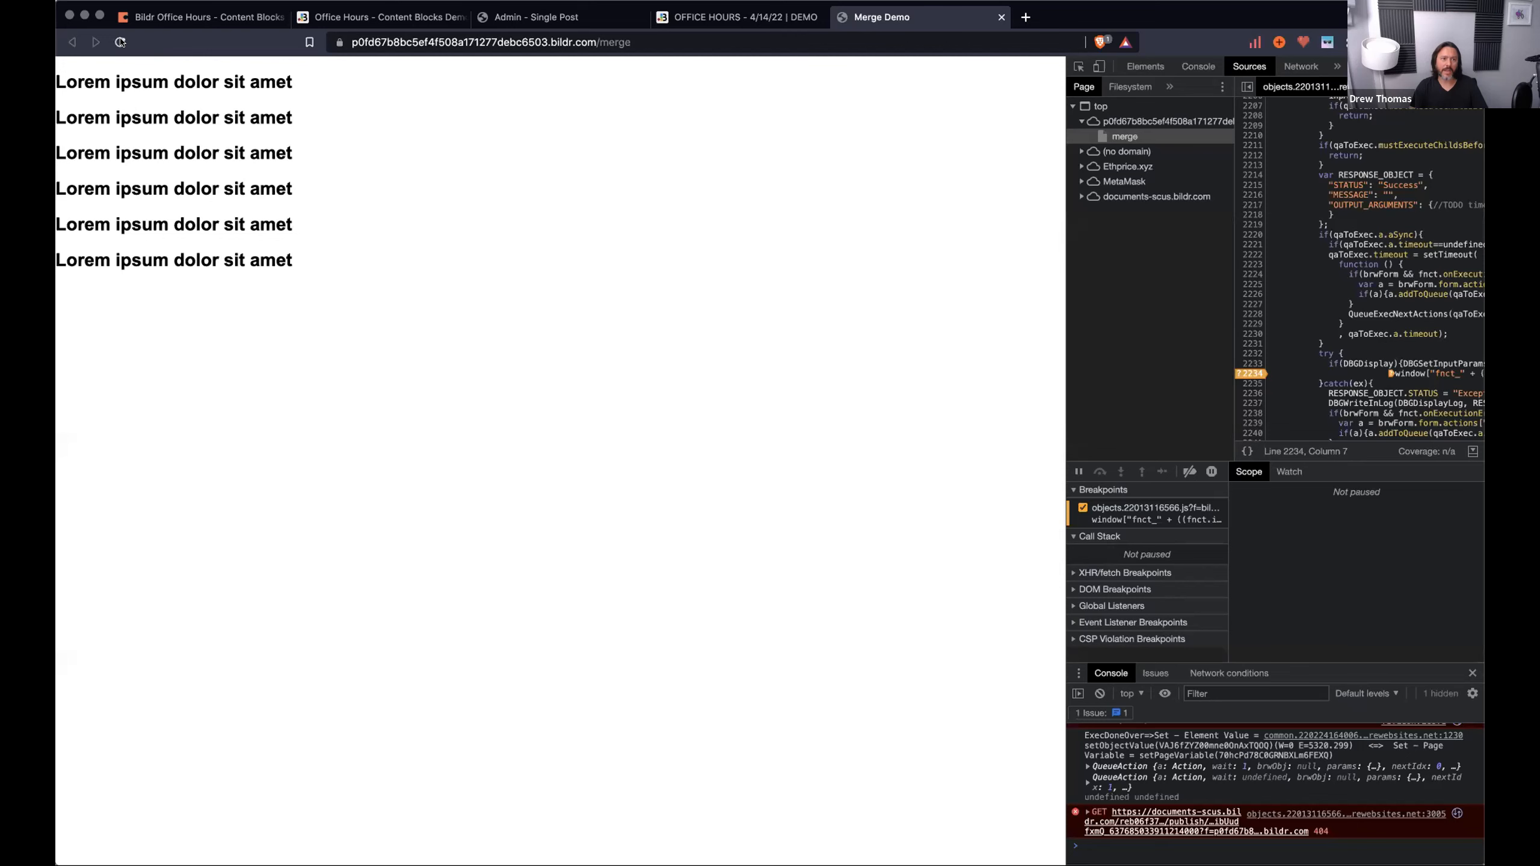
right_click(1251, 373)
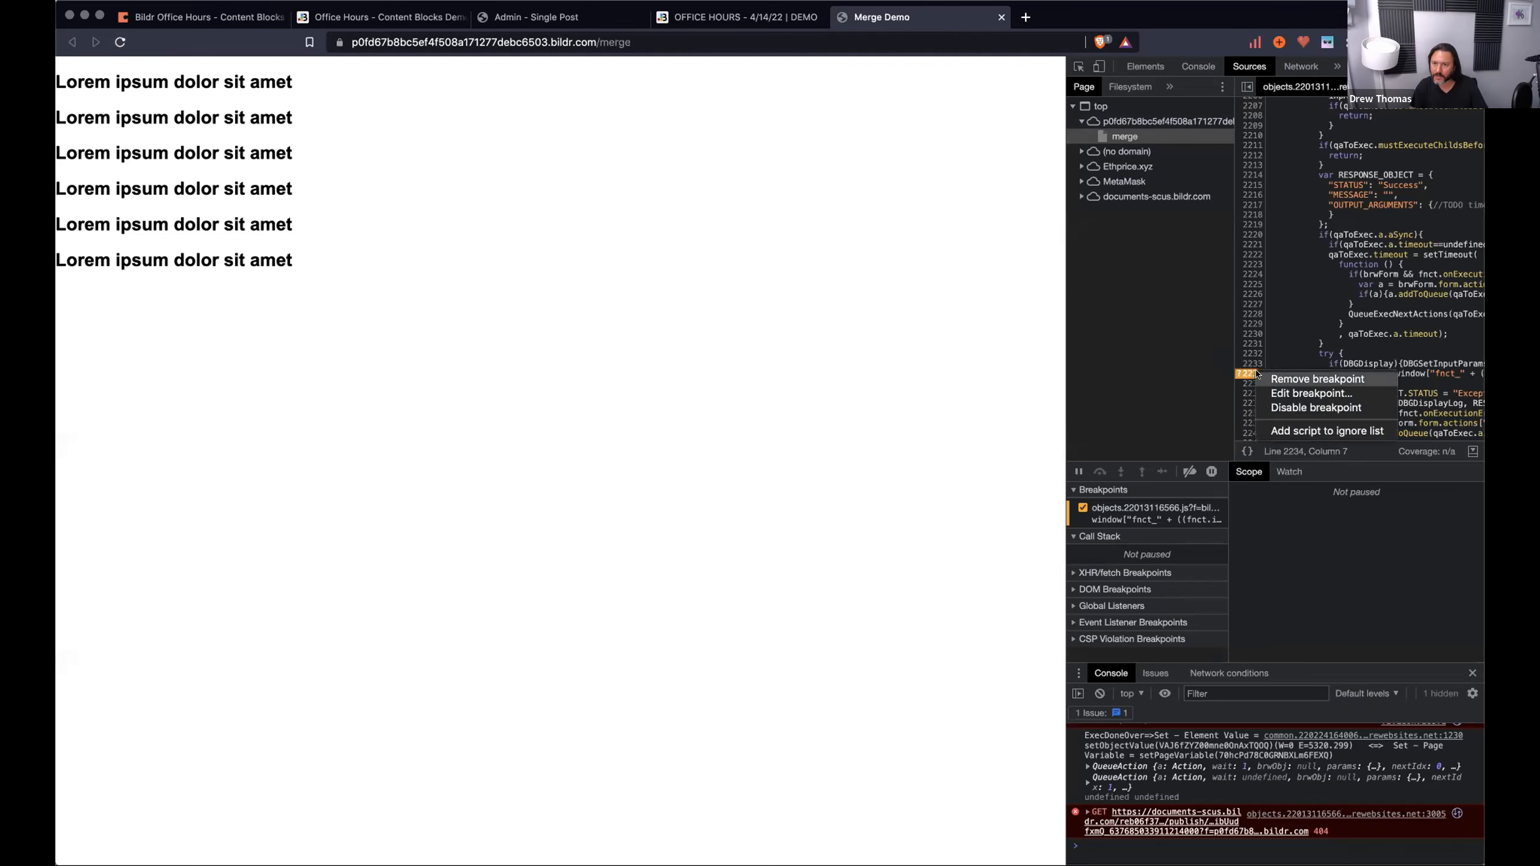
click(1285, 406)
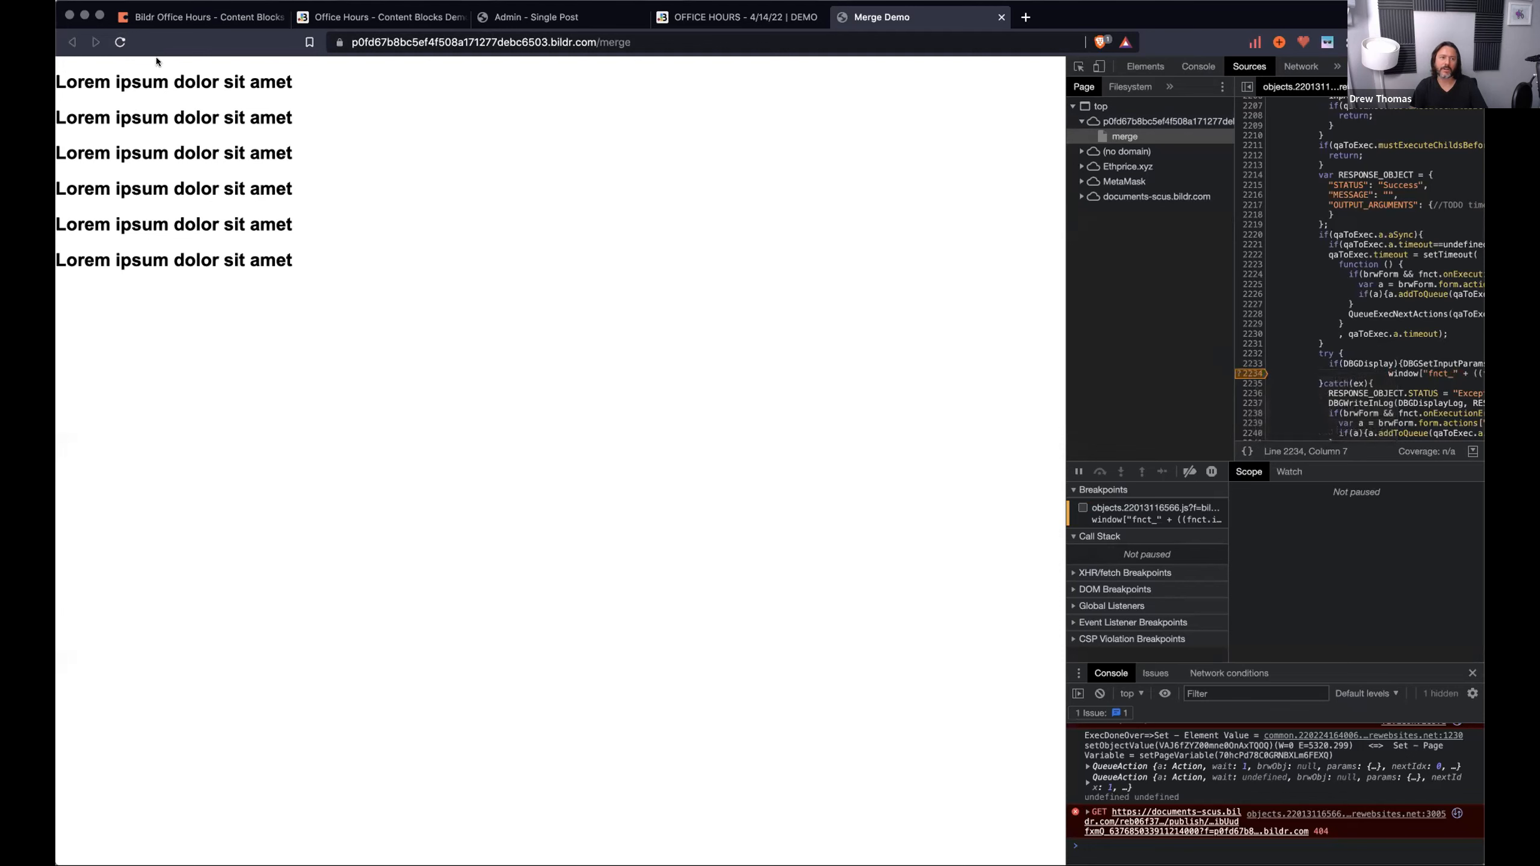
click(120, 42)
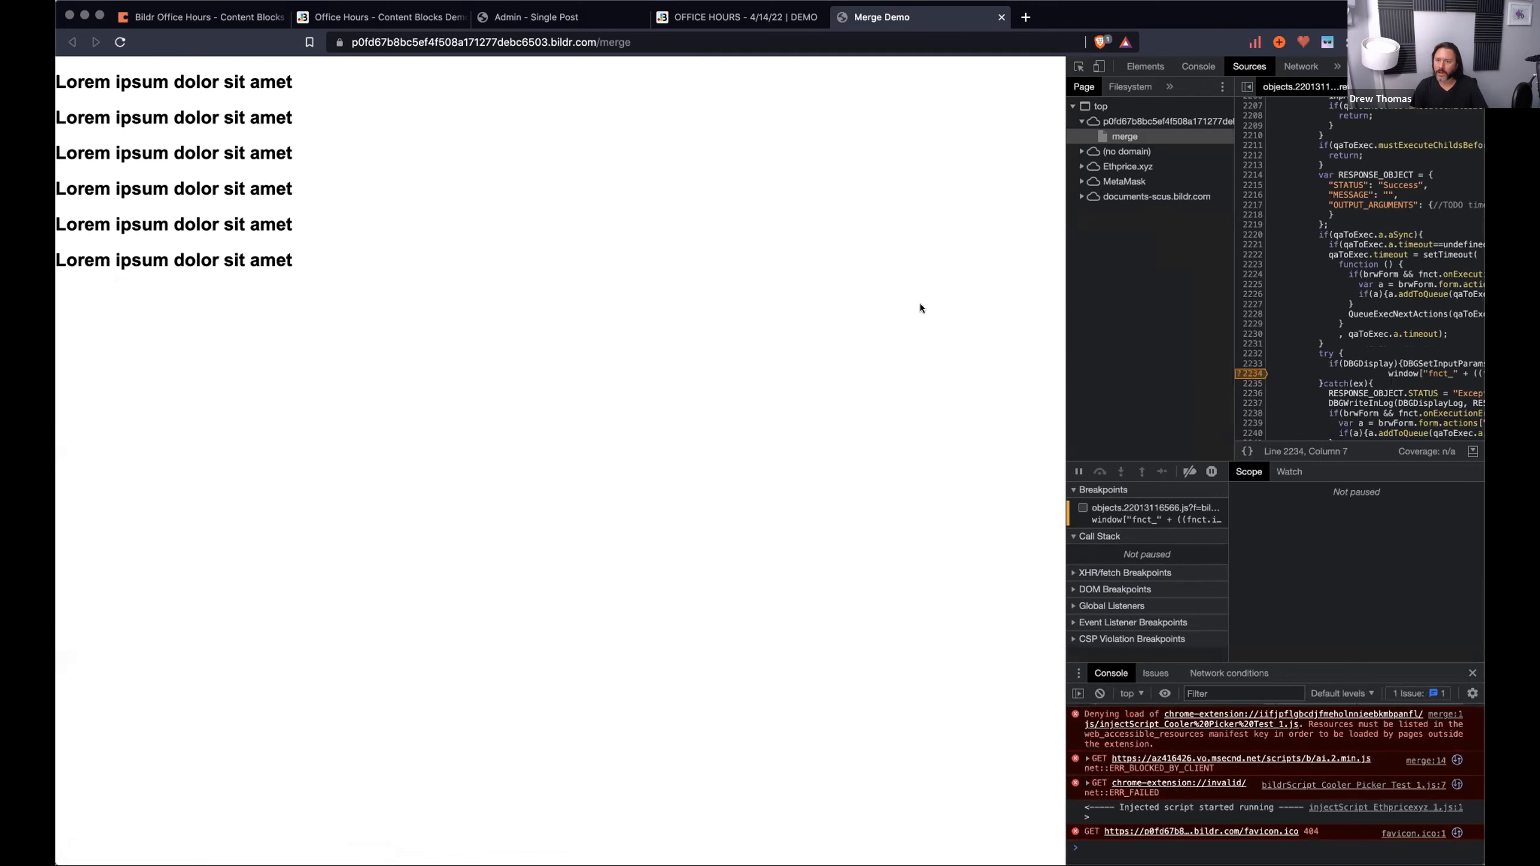
Inspect the third heading on the live page and store its h2 element as the global variable temp1.
right_click(255, 153)
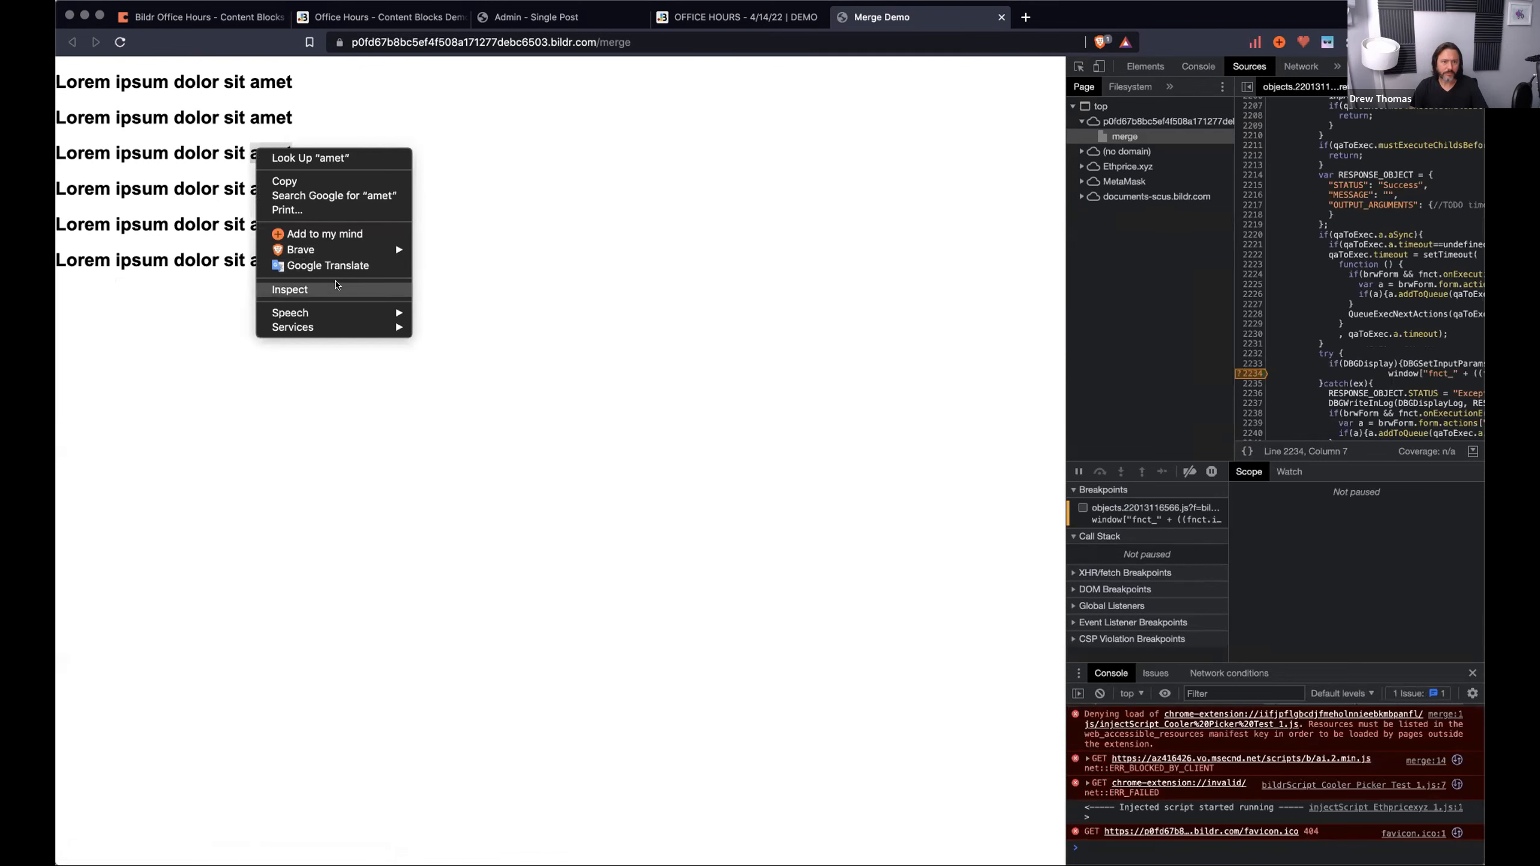
key(Escape)
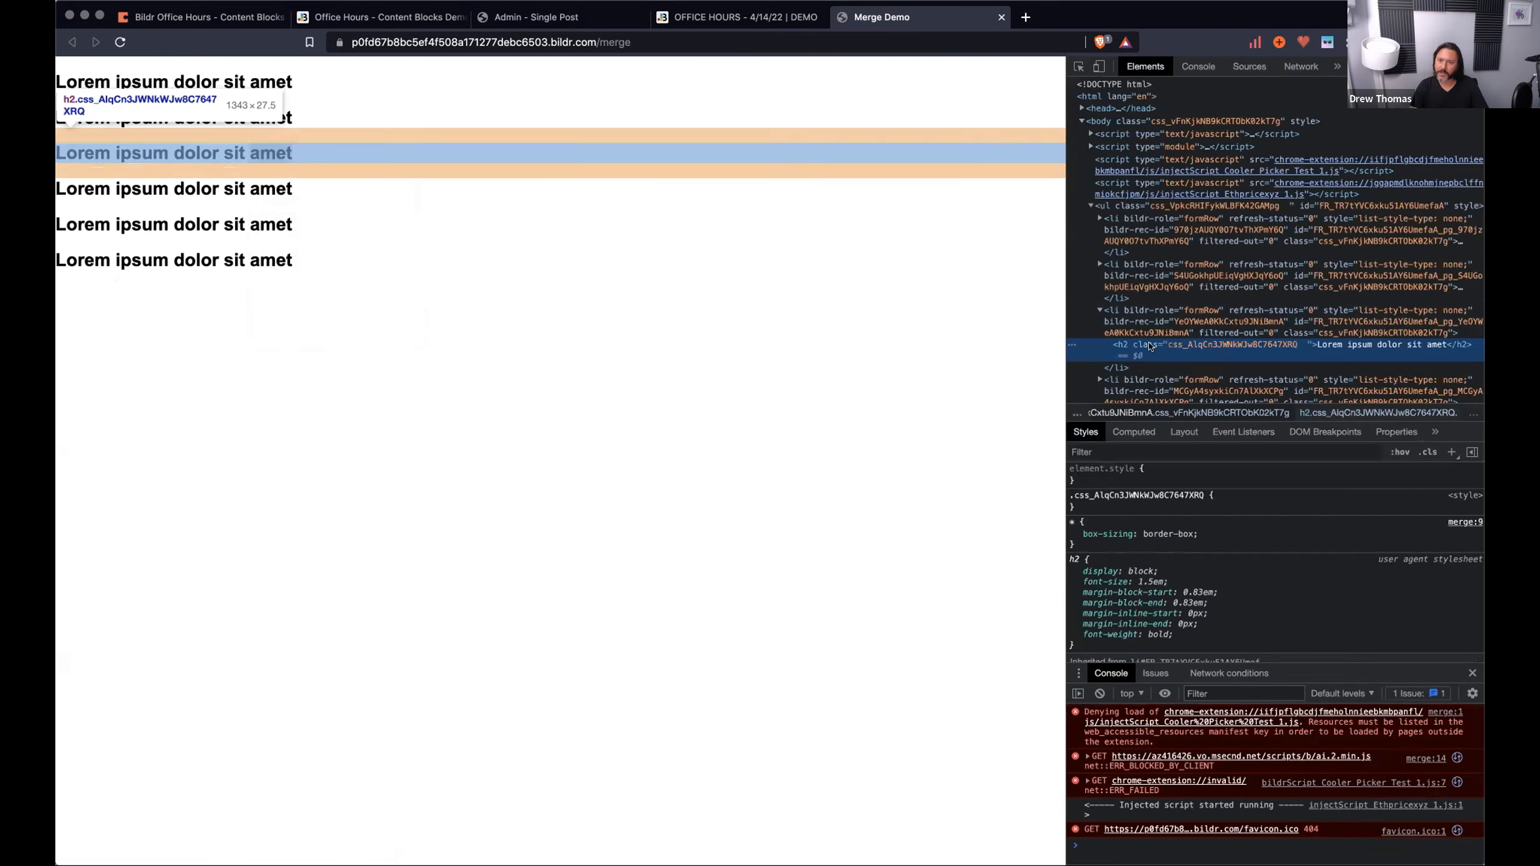
right_click(1154, 345)
click(1223, 645)
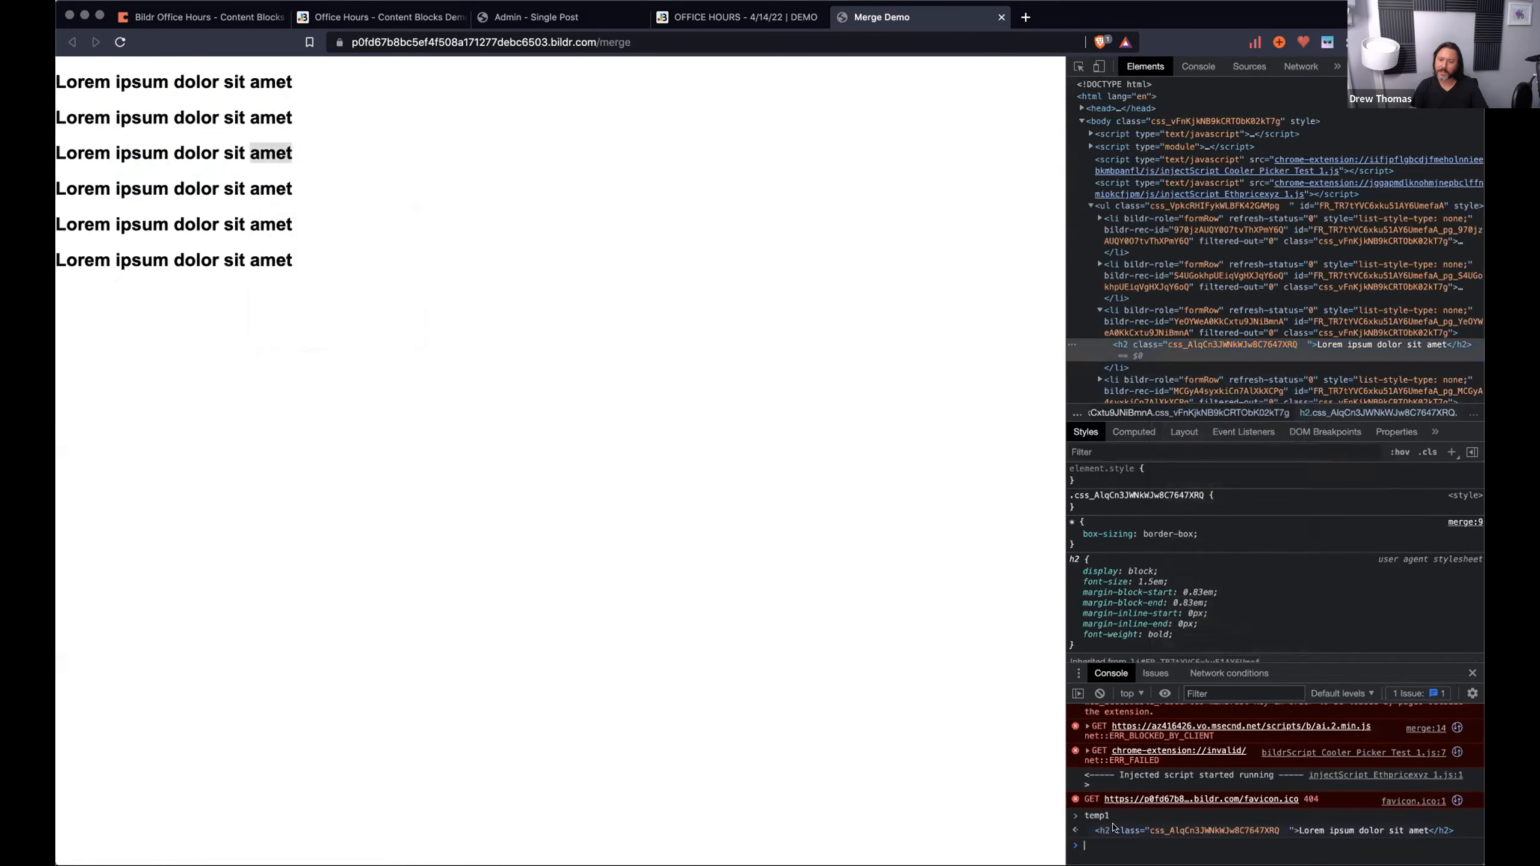
Try to read the heading's form variables by evaluating temp1.brwObj.brwForm_vars in the console.
click(1096, 848)
text(temp1.b)
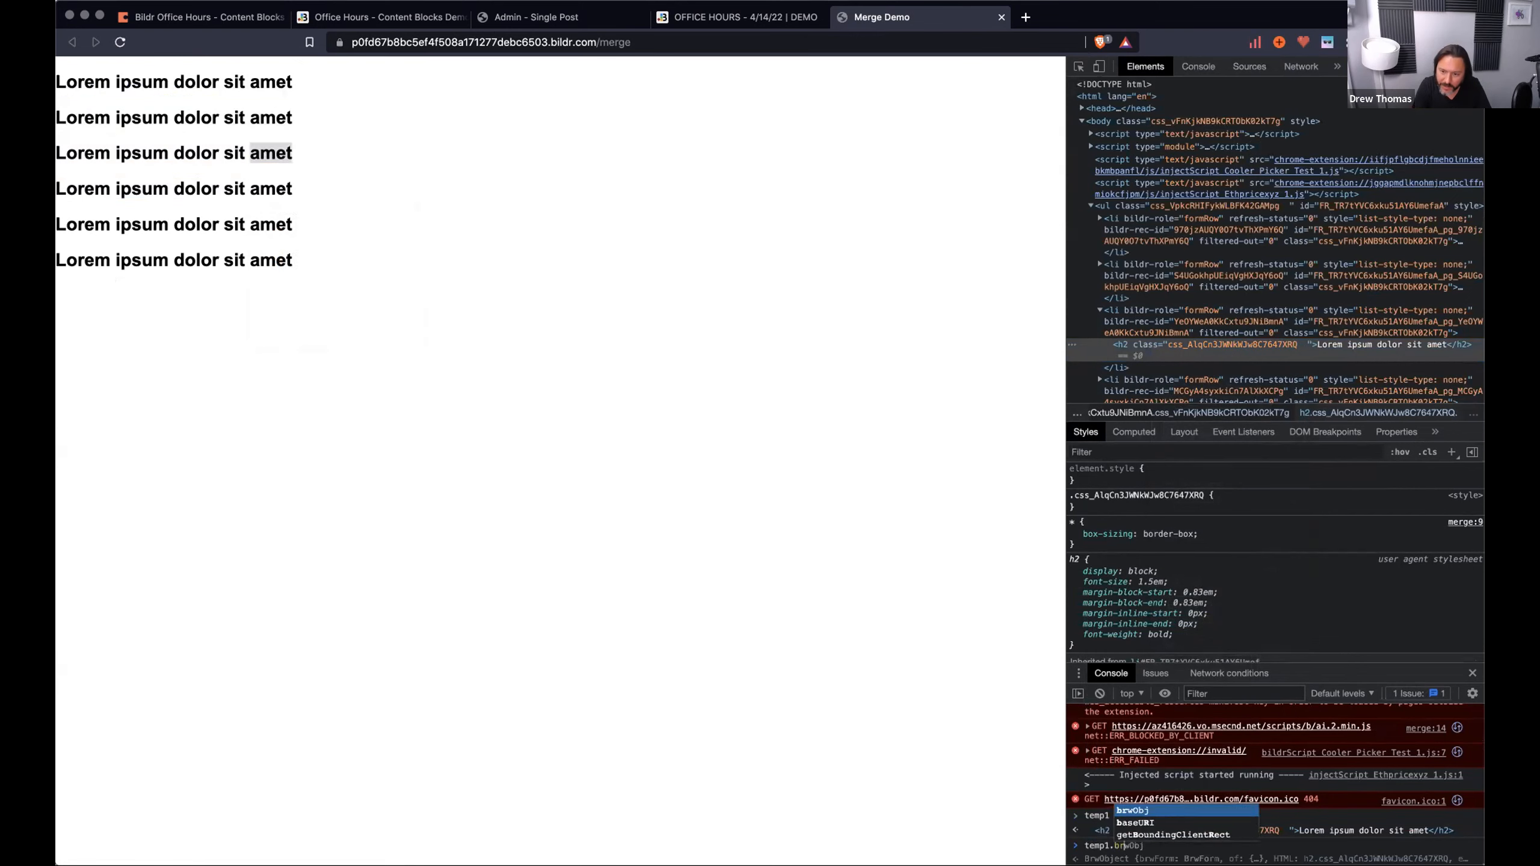
text(rwObj.br)
key(Tab)
text(_vars)
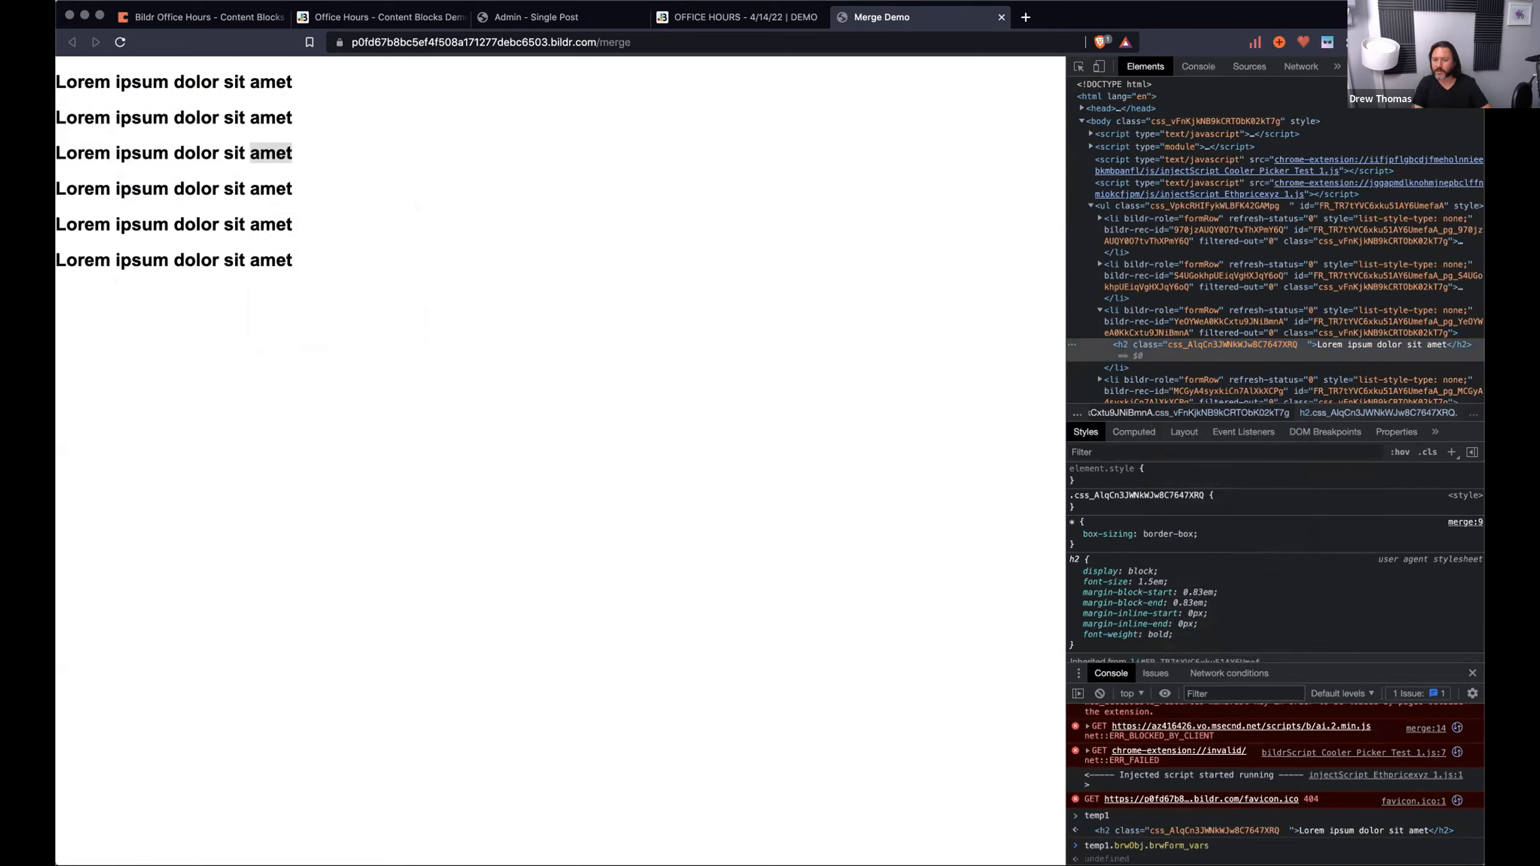
key(Return)
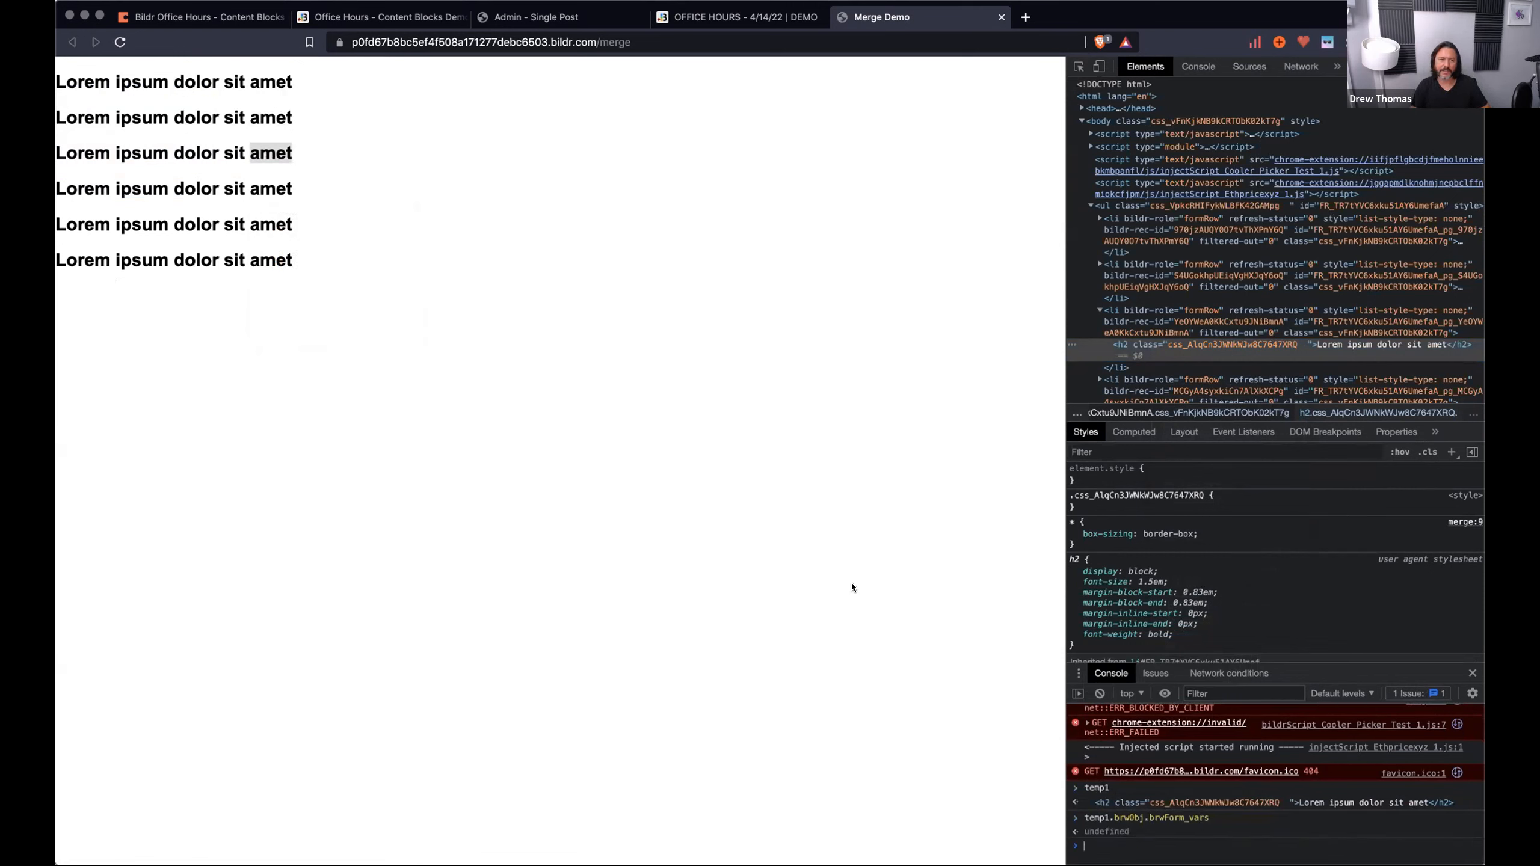
Evaluate temp1.brwObj.brwForm._vars in the live page's console to examine the row's record variables.
click(736, 18)
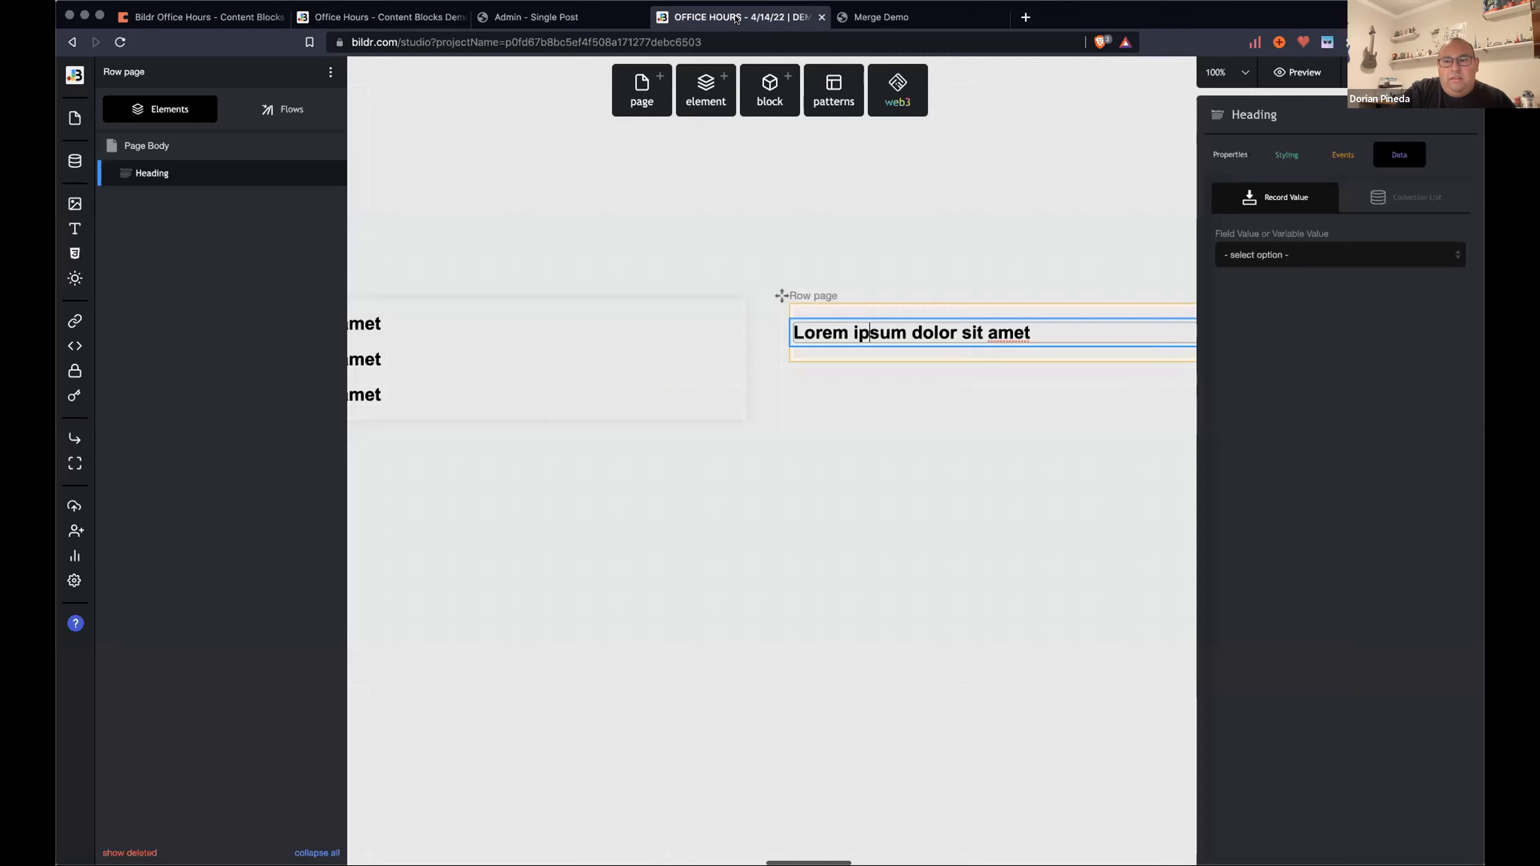
click(871, 18)
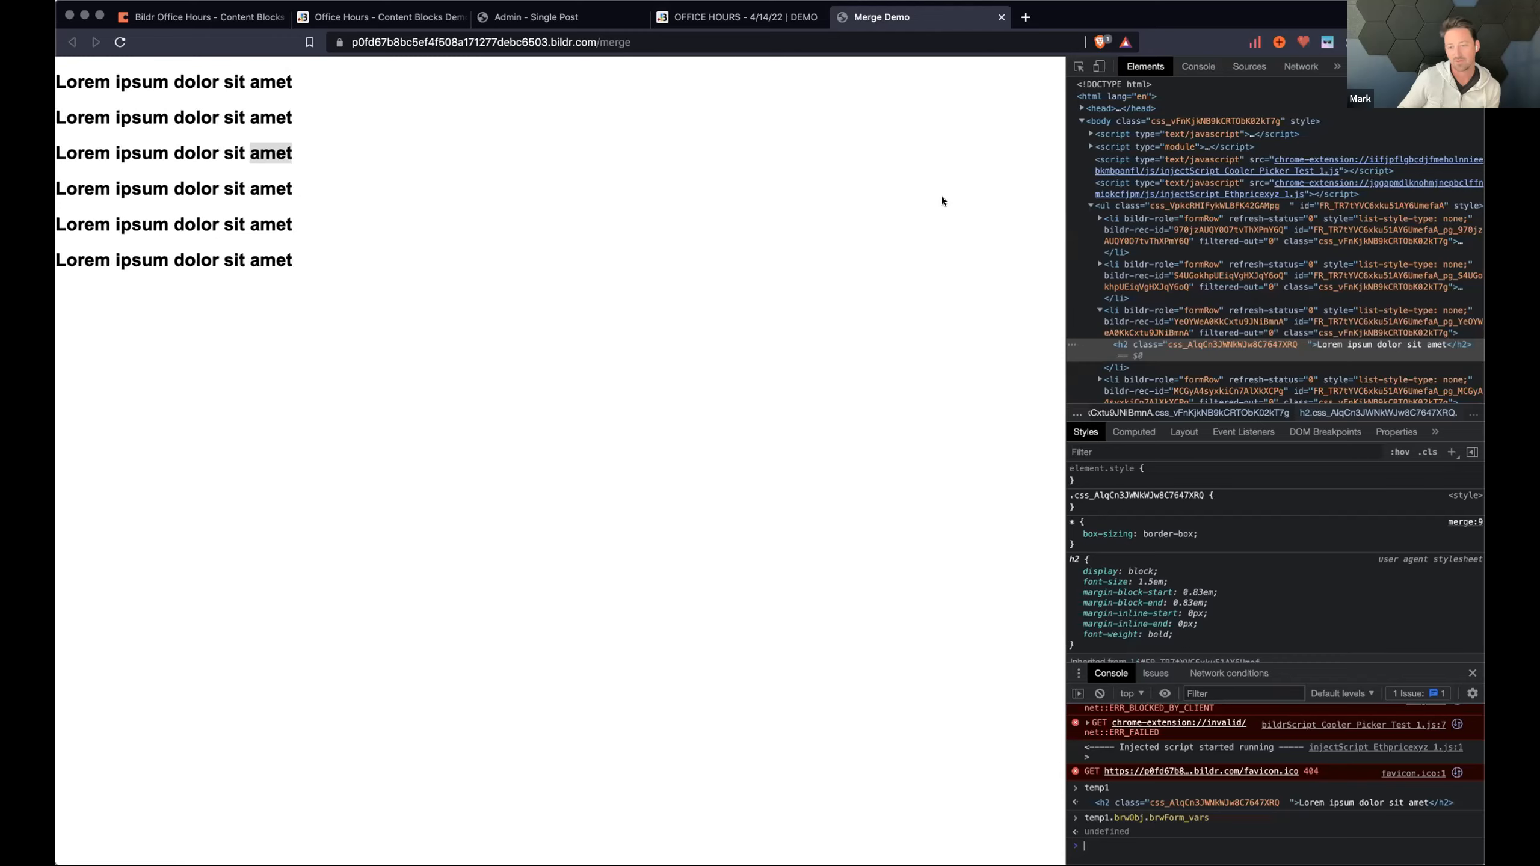
text(temp1.br)
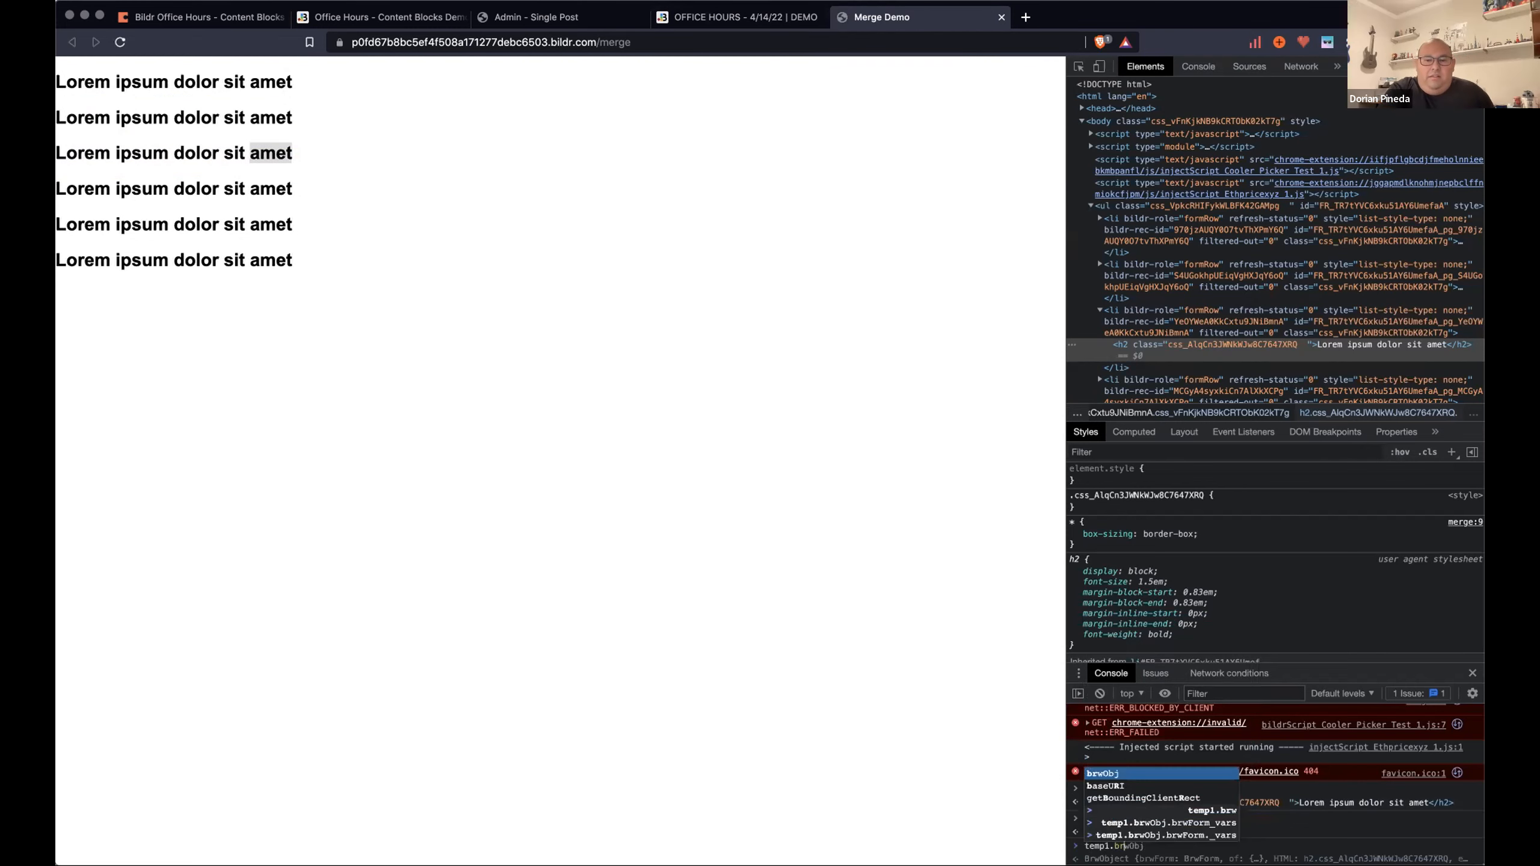
text(wObj.brwForm._vars)
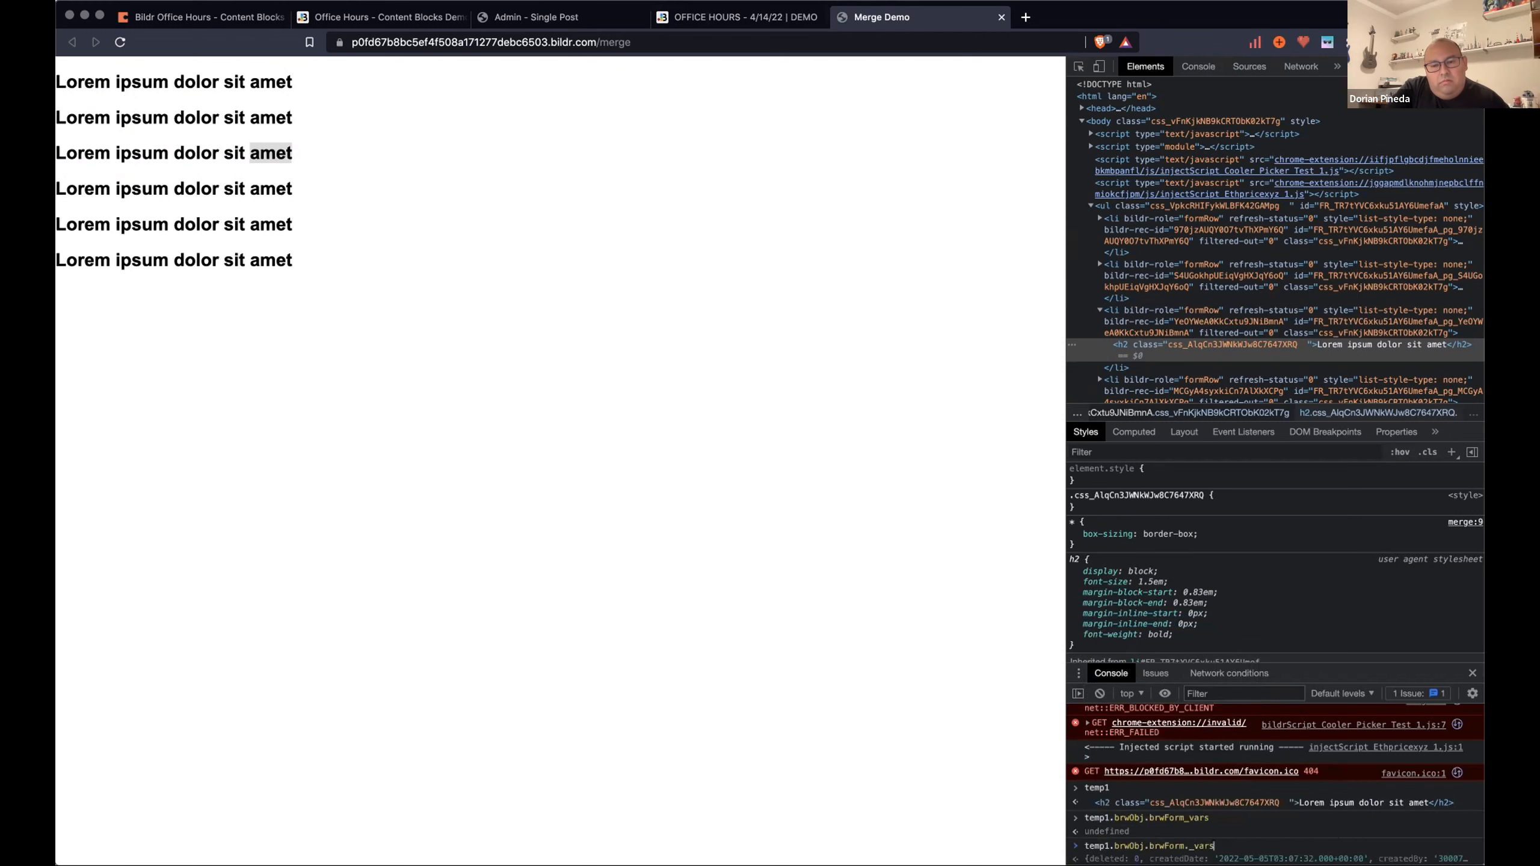
key(Return)
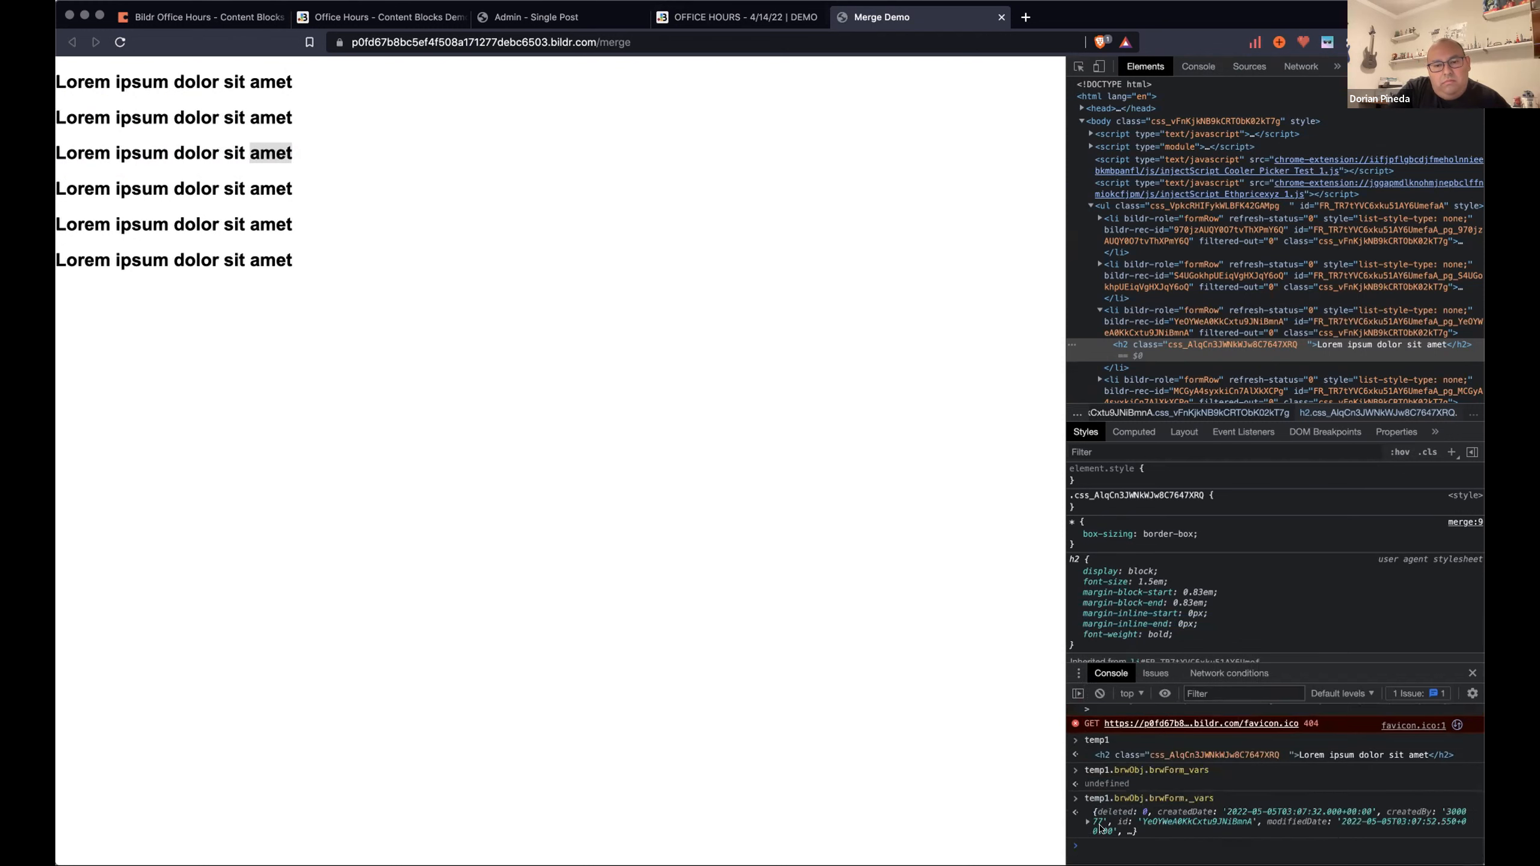
Expand the logged record variables object in the console and examine its Name and Description field keys and values.
click(1087, 821)
scroll(1191, 804, up, 1)
double_click(1108, 759)
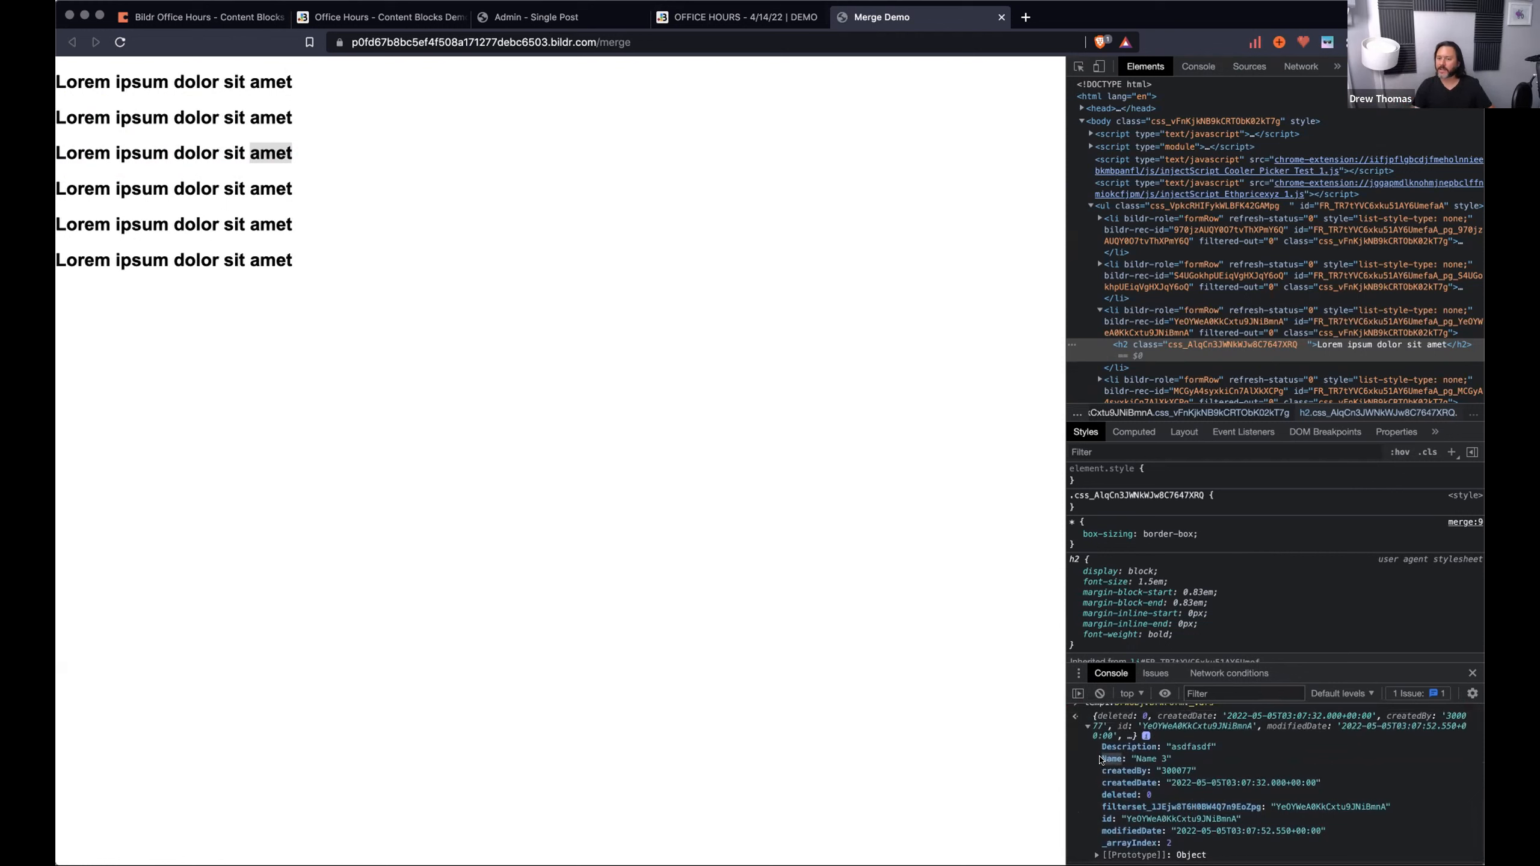
double_click(1126, 748)
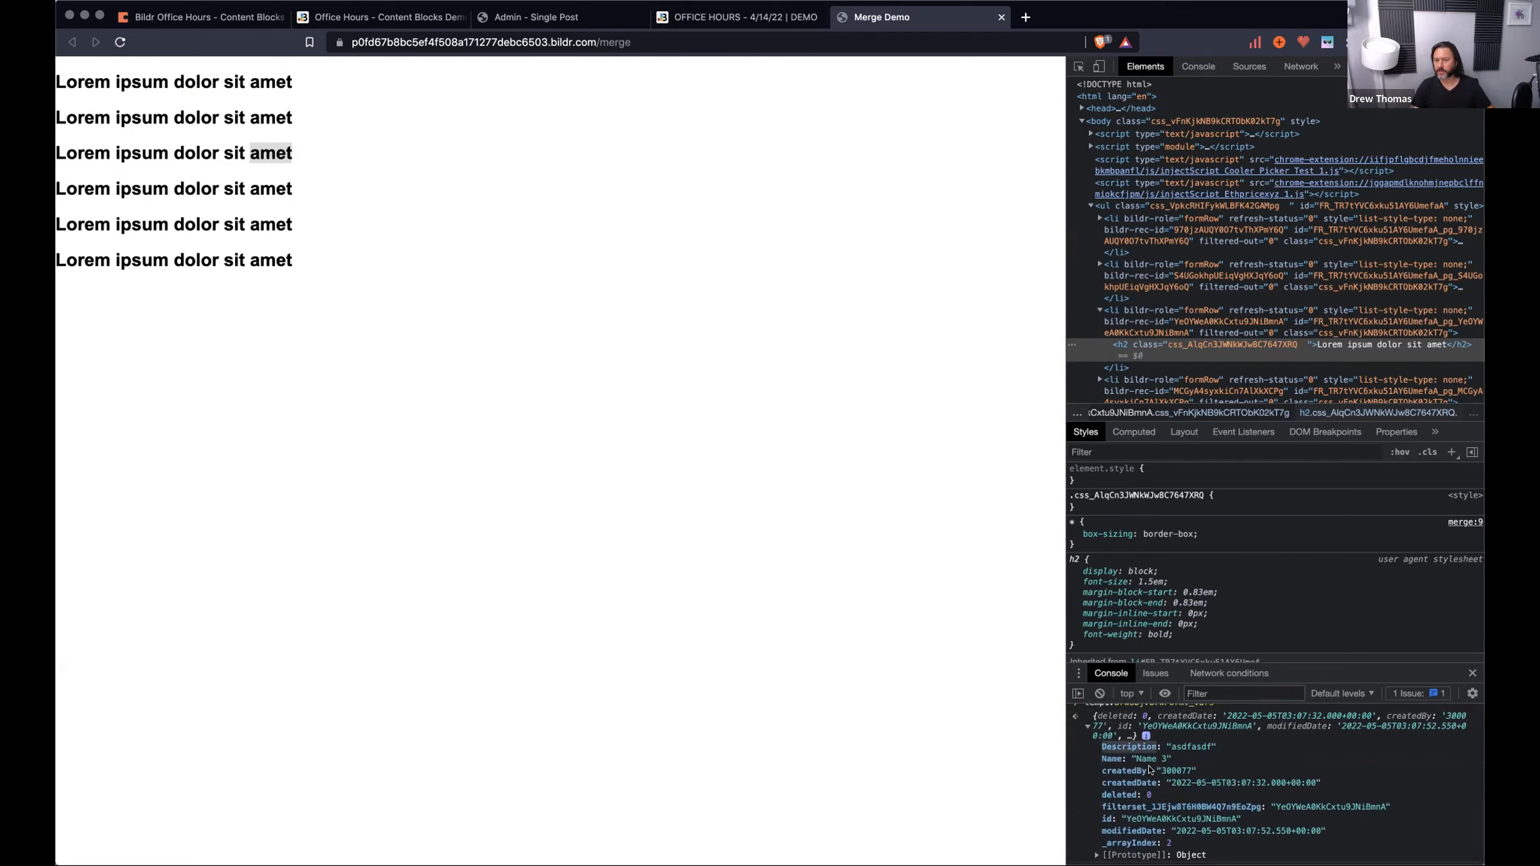
drag(1136, 760, 1168, 760)
double_click(1185, 746)
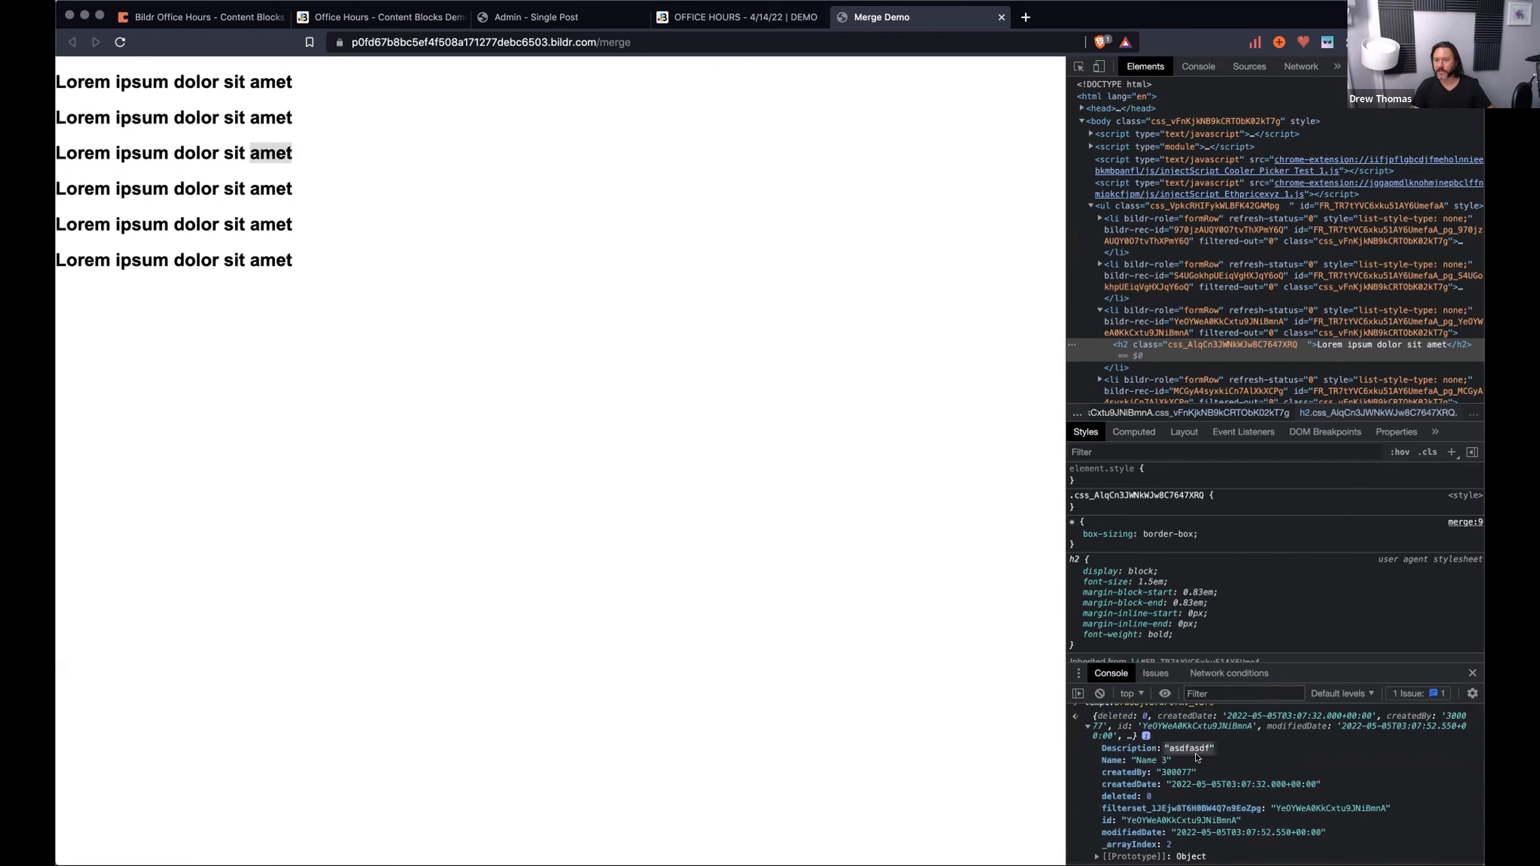
key(Escape)
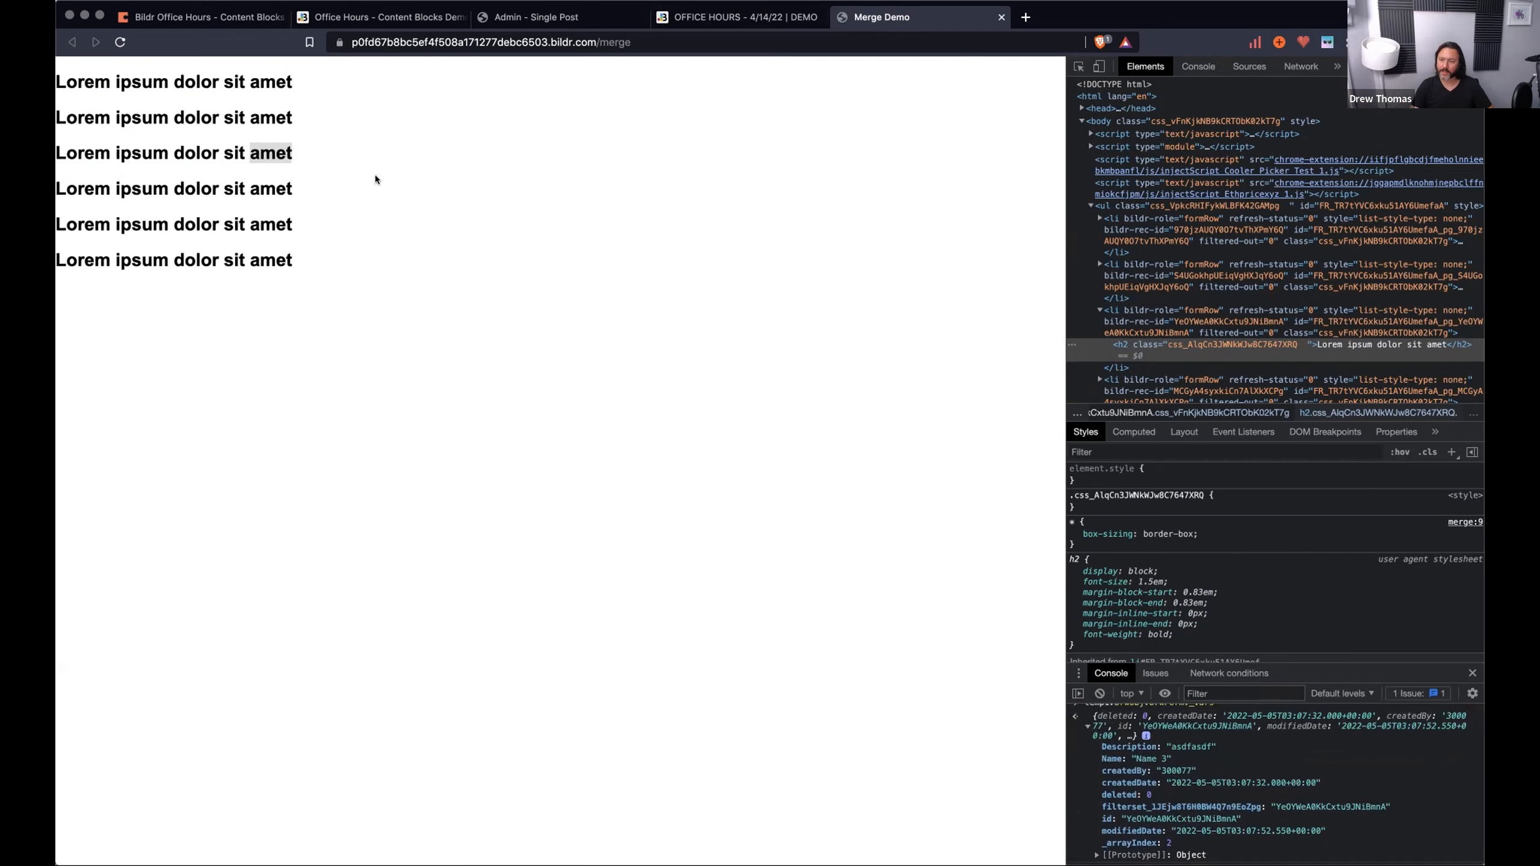
In the Bildr studio, disable Use Field Names for Data 1 and Data 2 in the Merge Demo Page Binding flow's set value action.
click(727, 18)
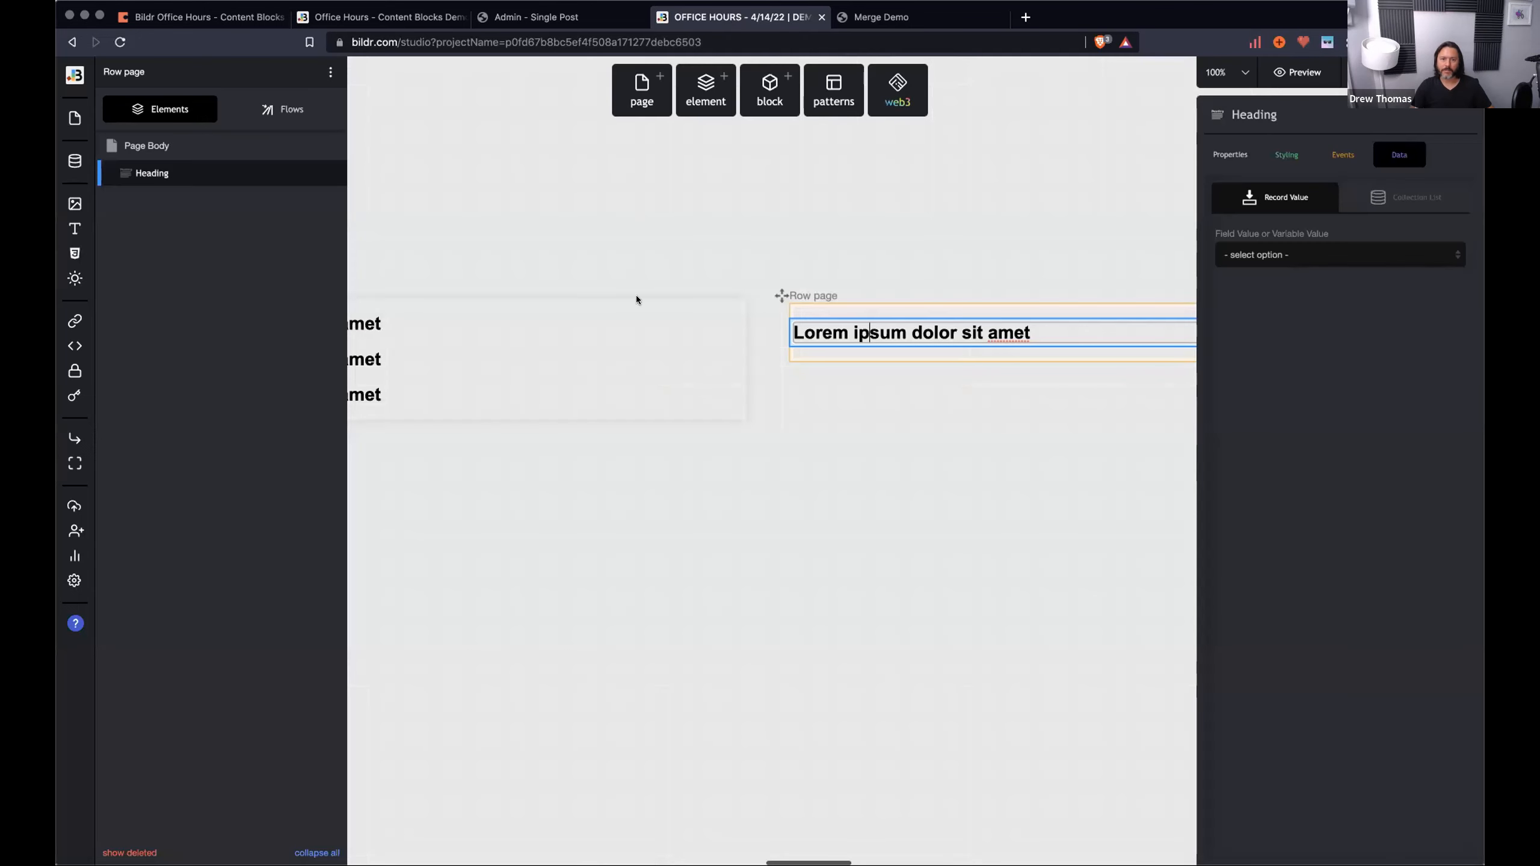
click(526, 348)
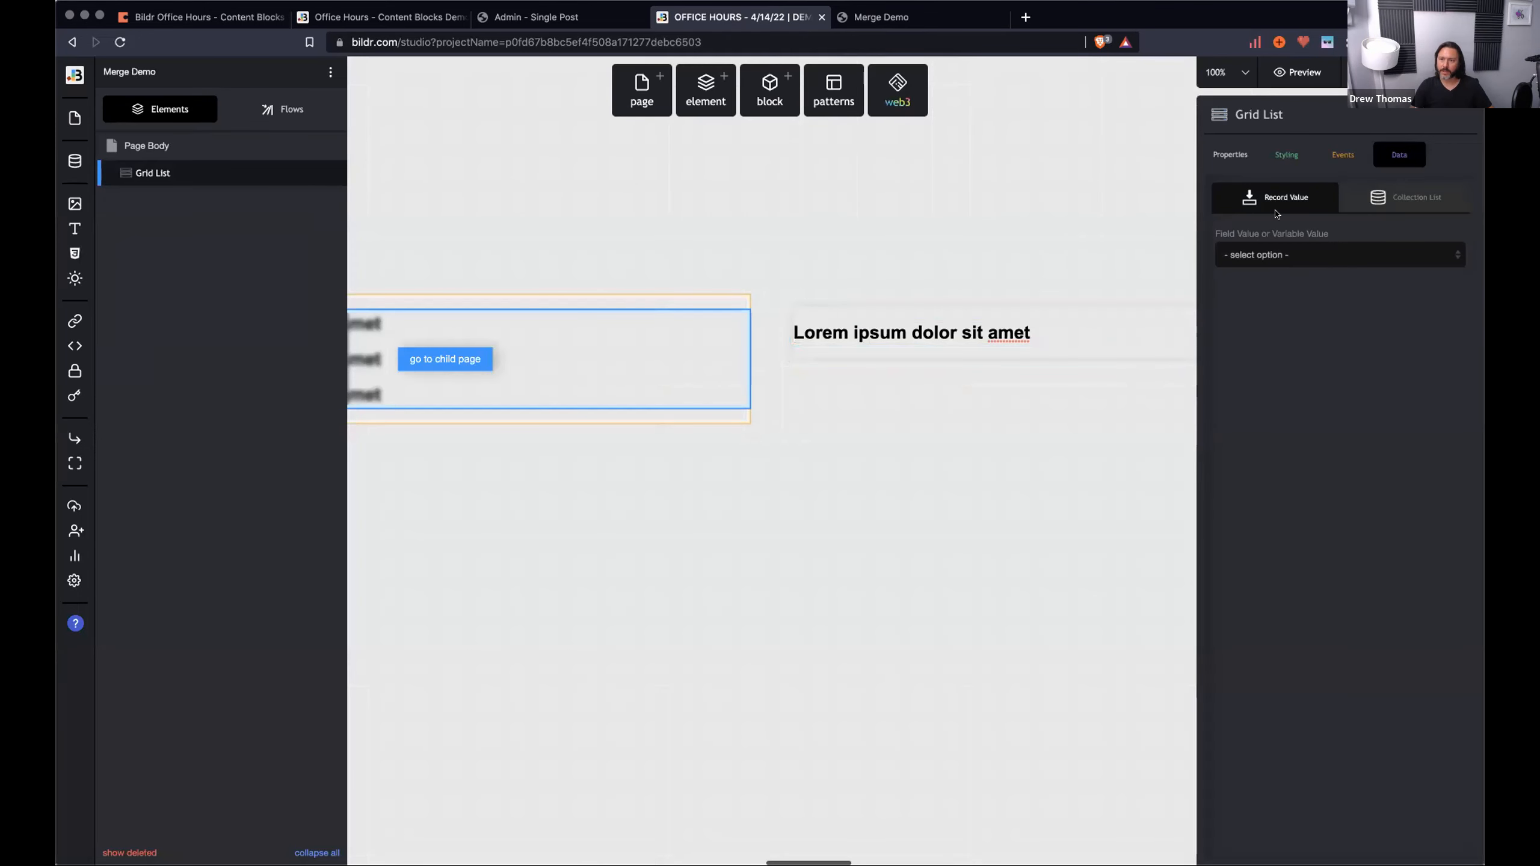
click(263, 111)
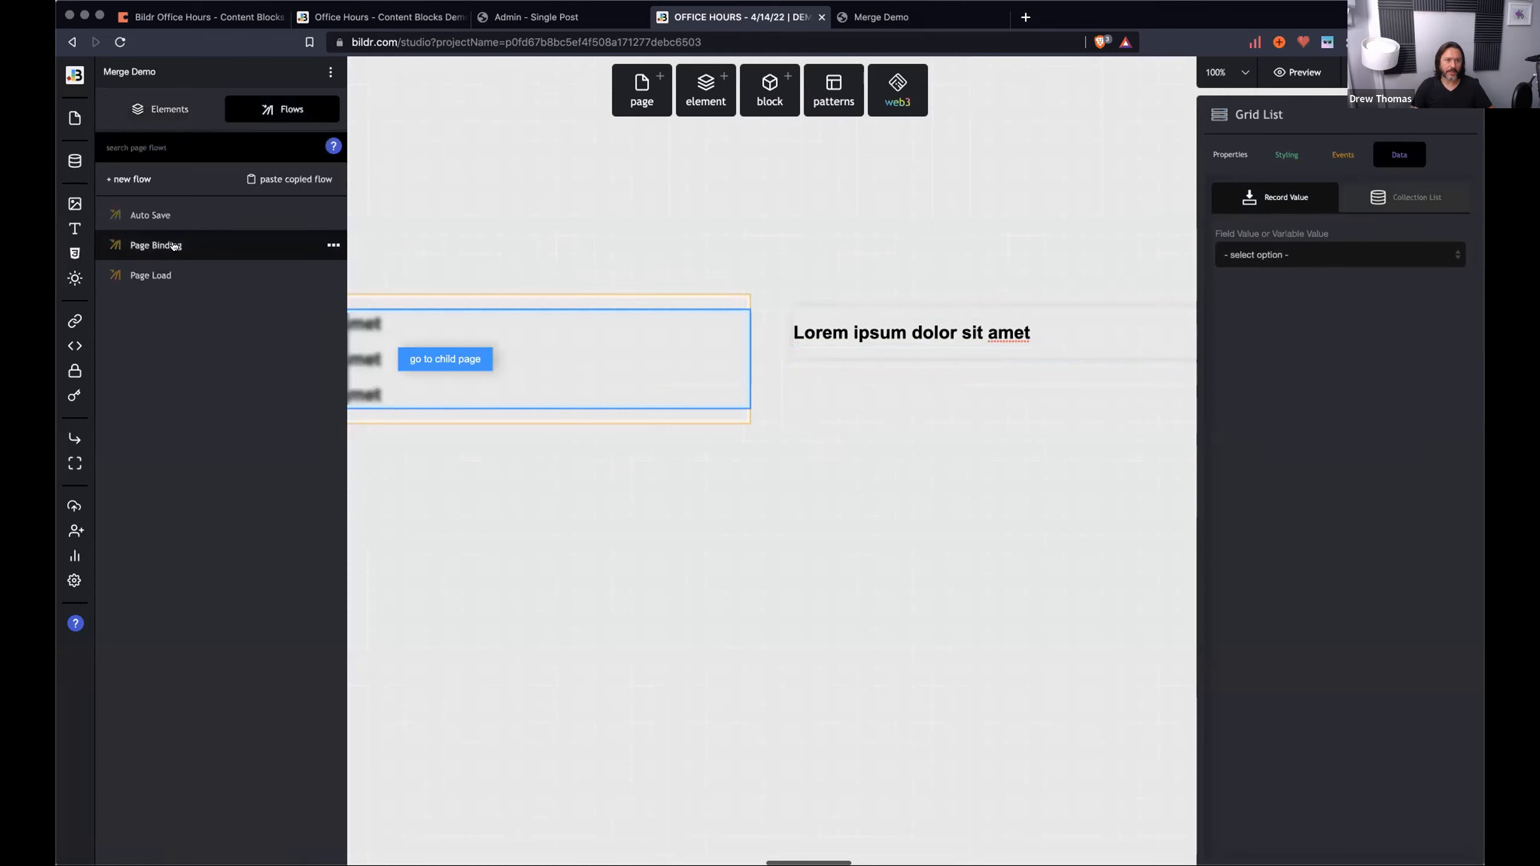
click(176, 245)
click(1250, 681)
scroll(1252, 643, down, 6)
scroll(1256, 623, down, 3)
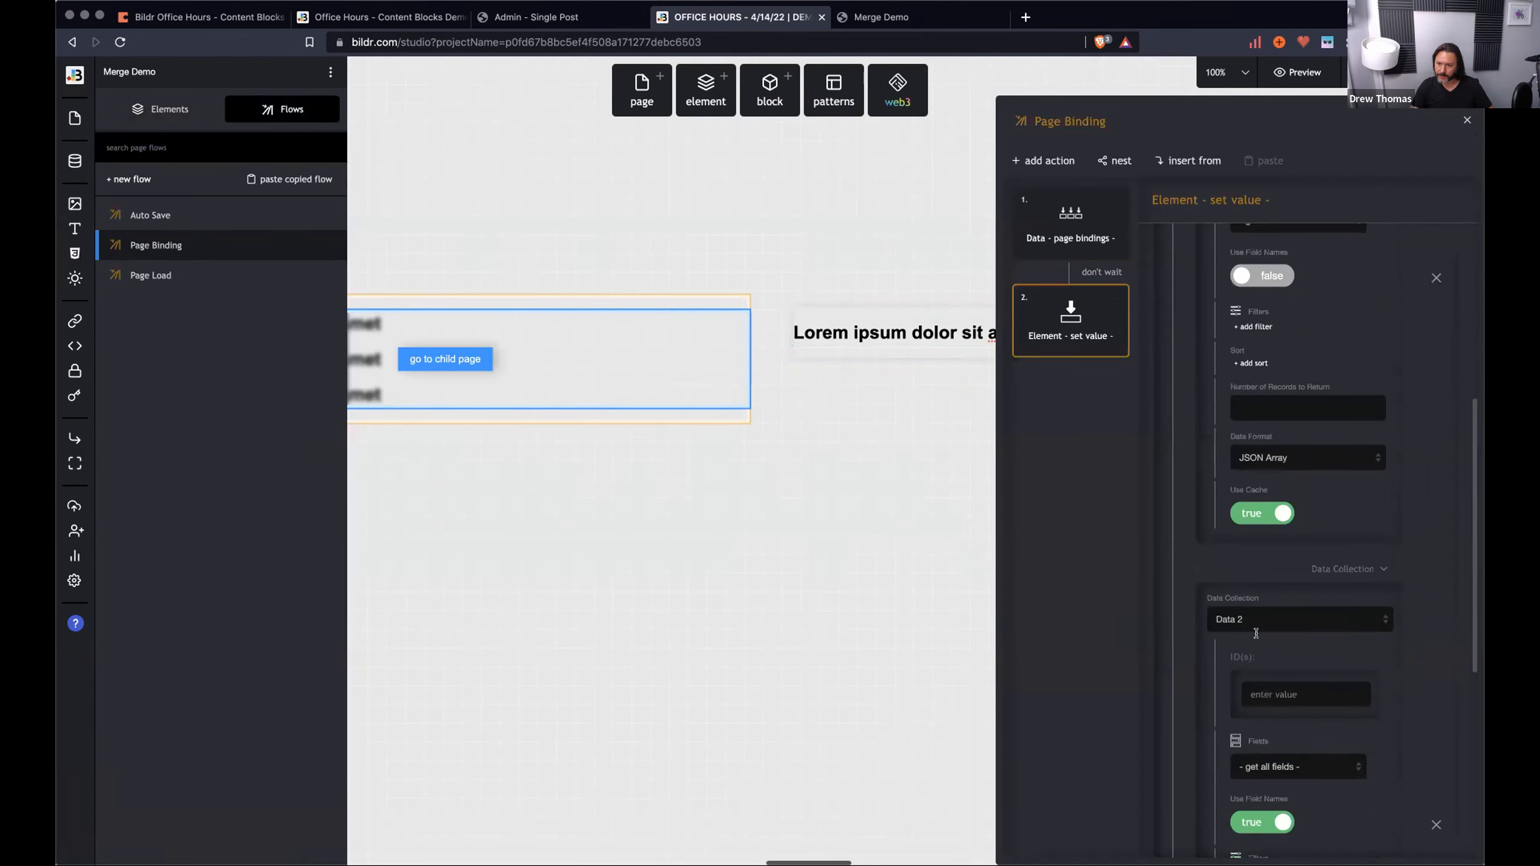
click(1255, 645)
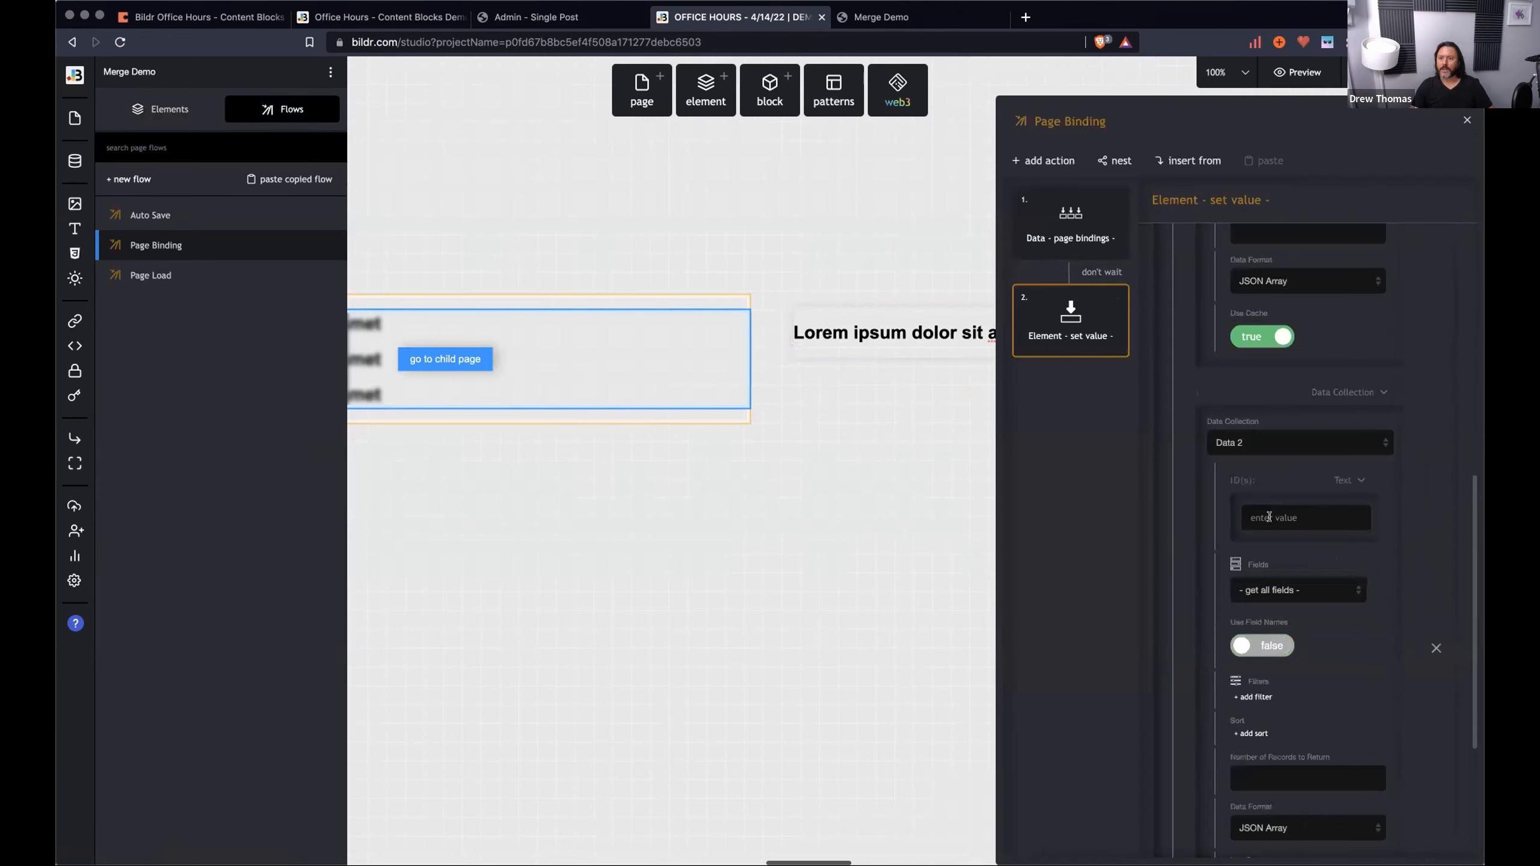
scroll(1264, 517, up, 10)
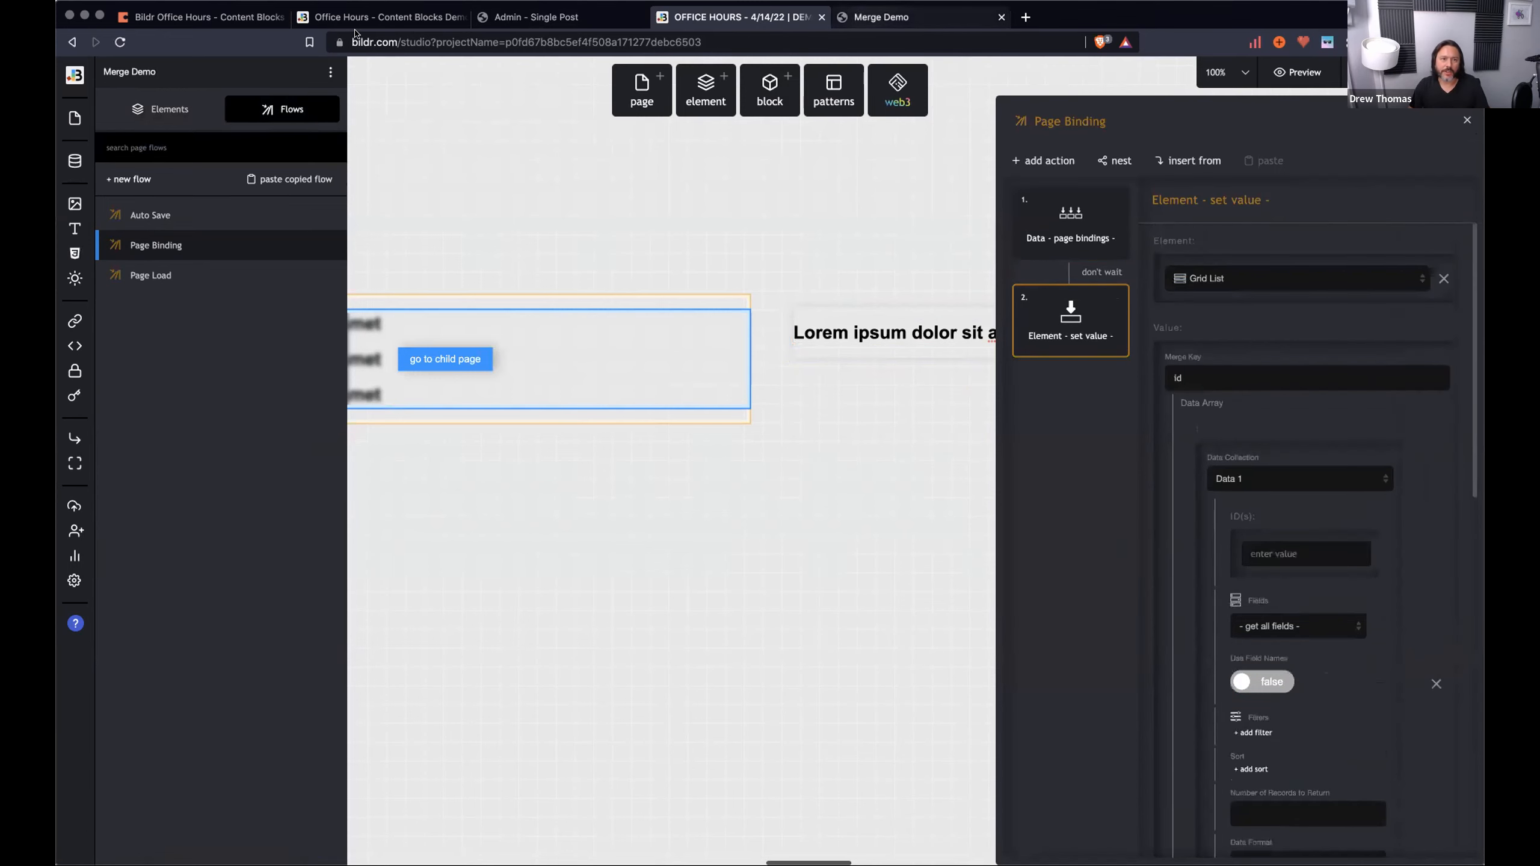
Reload the live Merge Demo page, inspect its fourth heading and store the h2 element as a global variable.
click(864, 10)
click(120, 42)
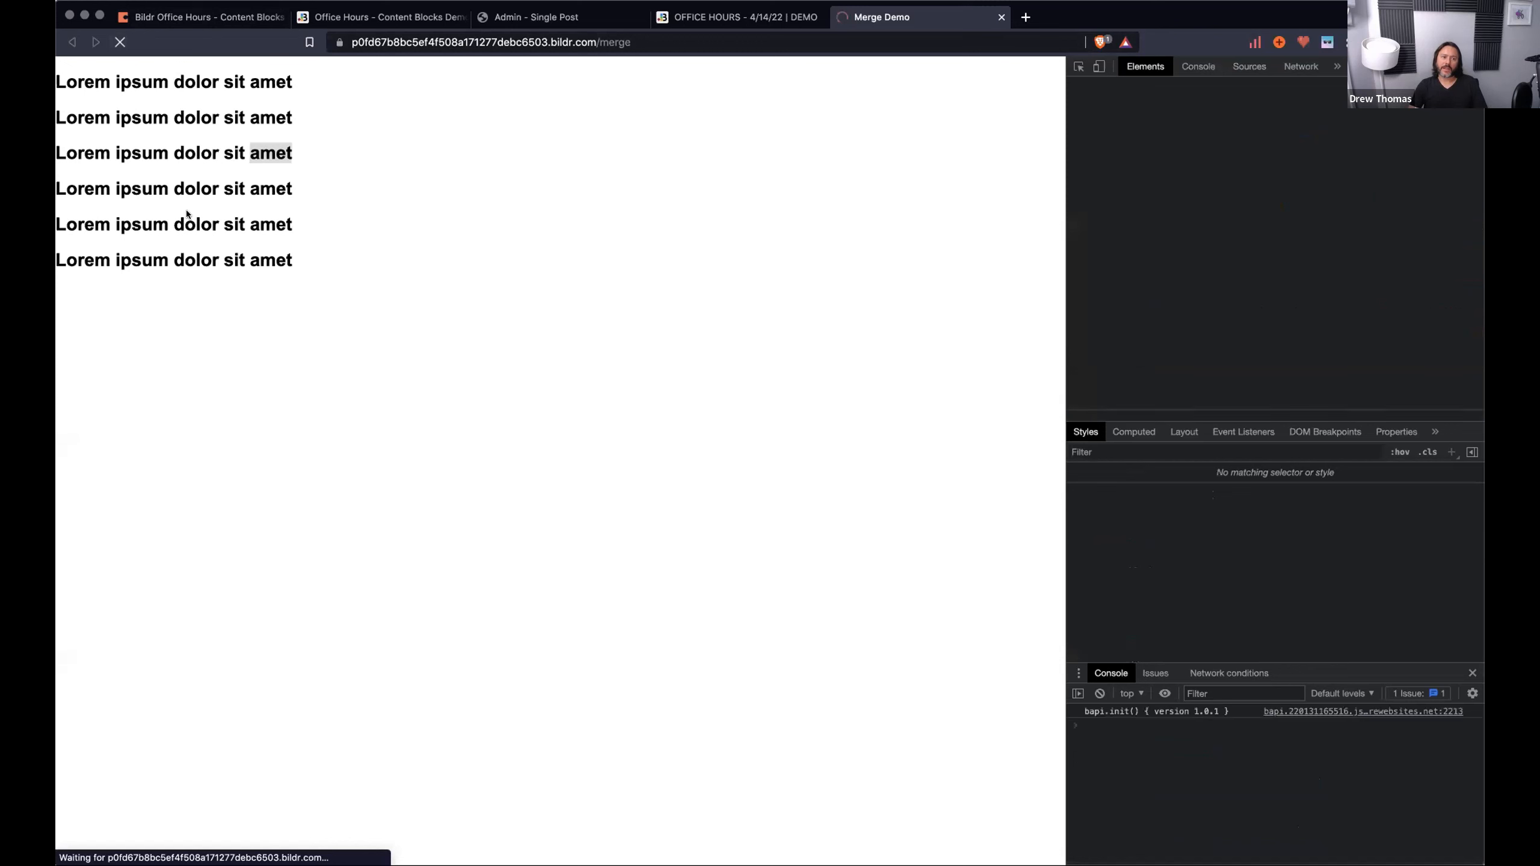
right_click(144, 190)
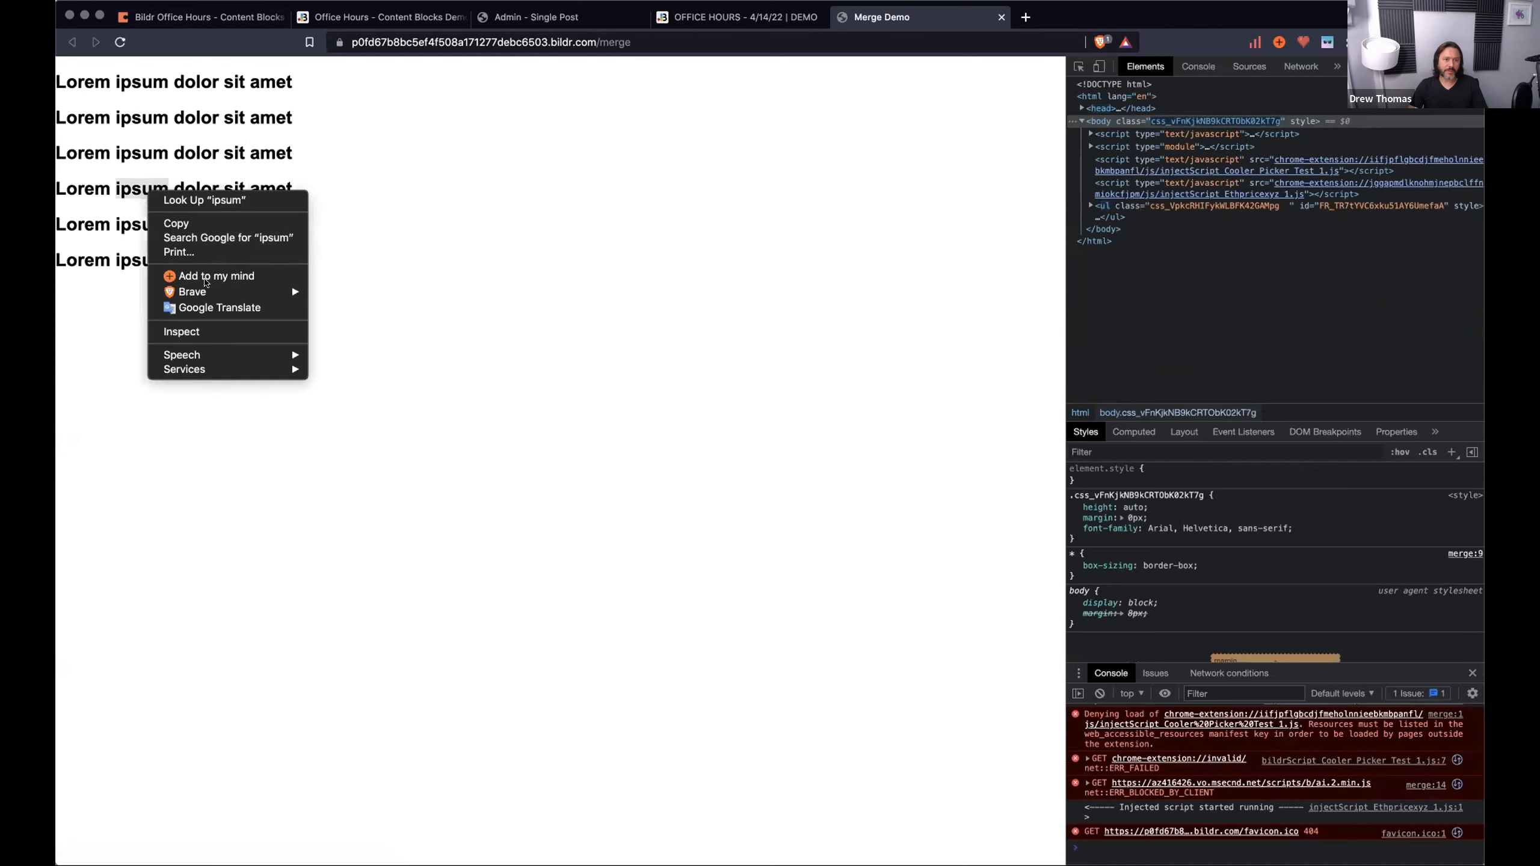
click(205, 328)
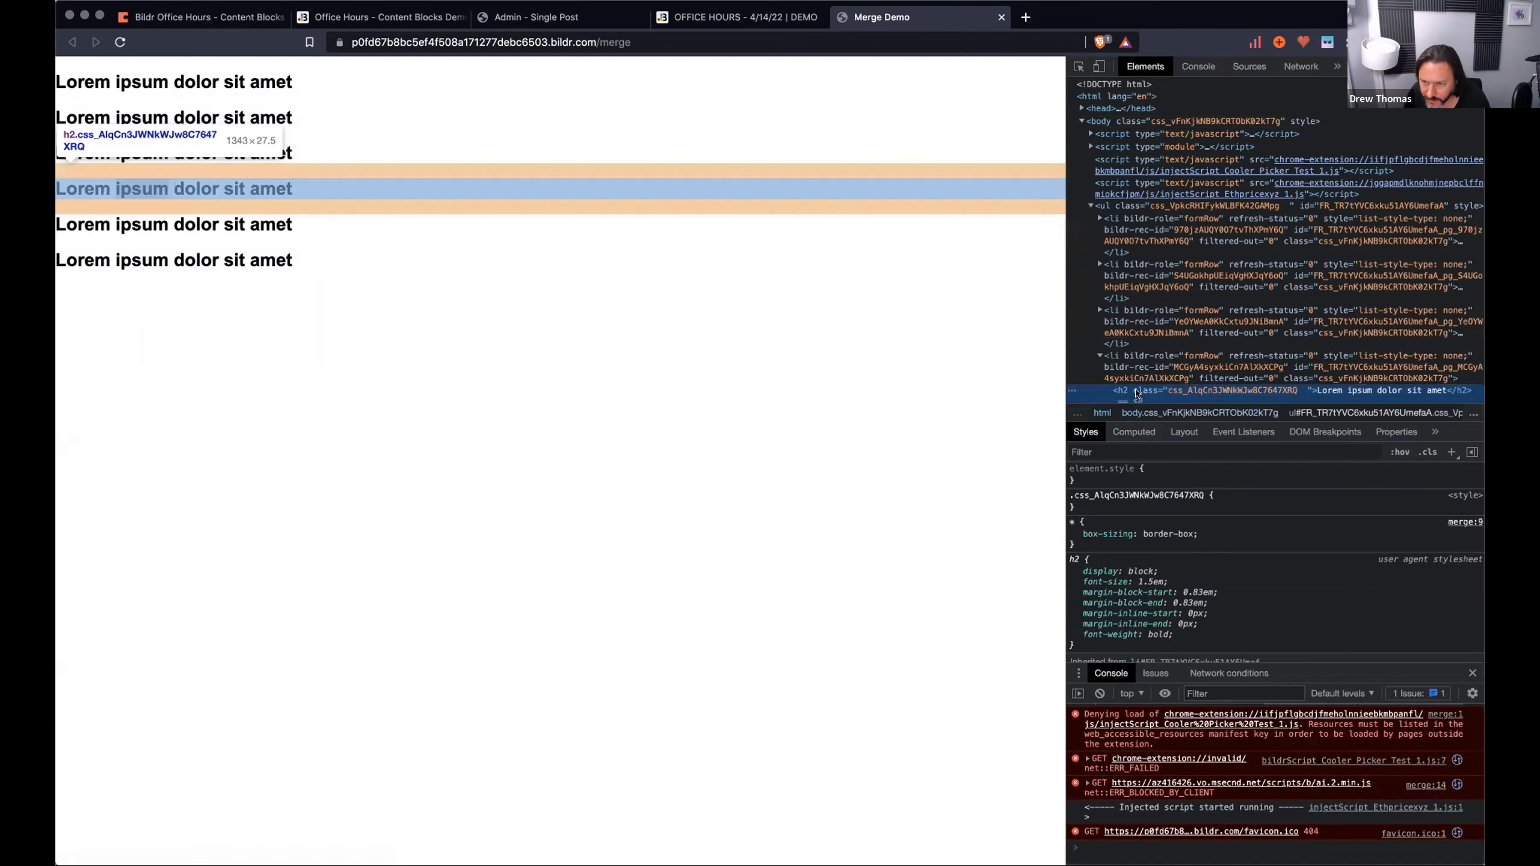
right_click(1137, 392)
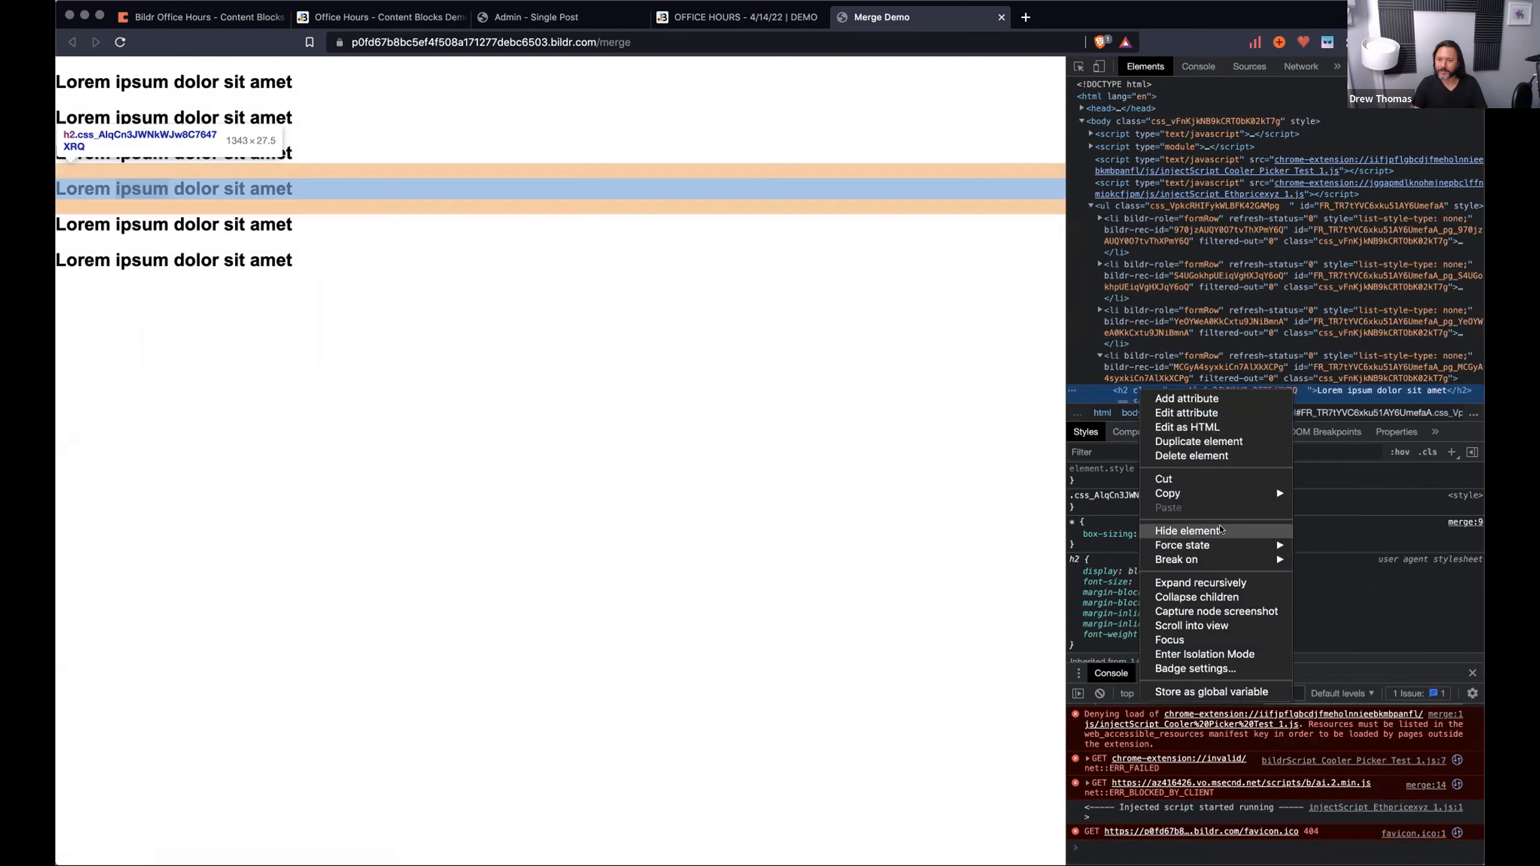
click(1200, 692)
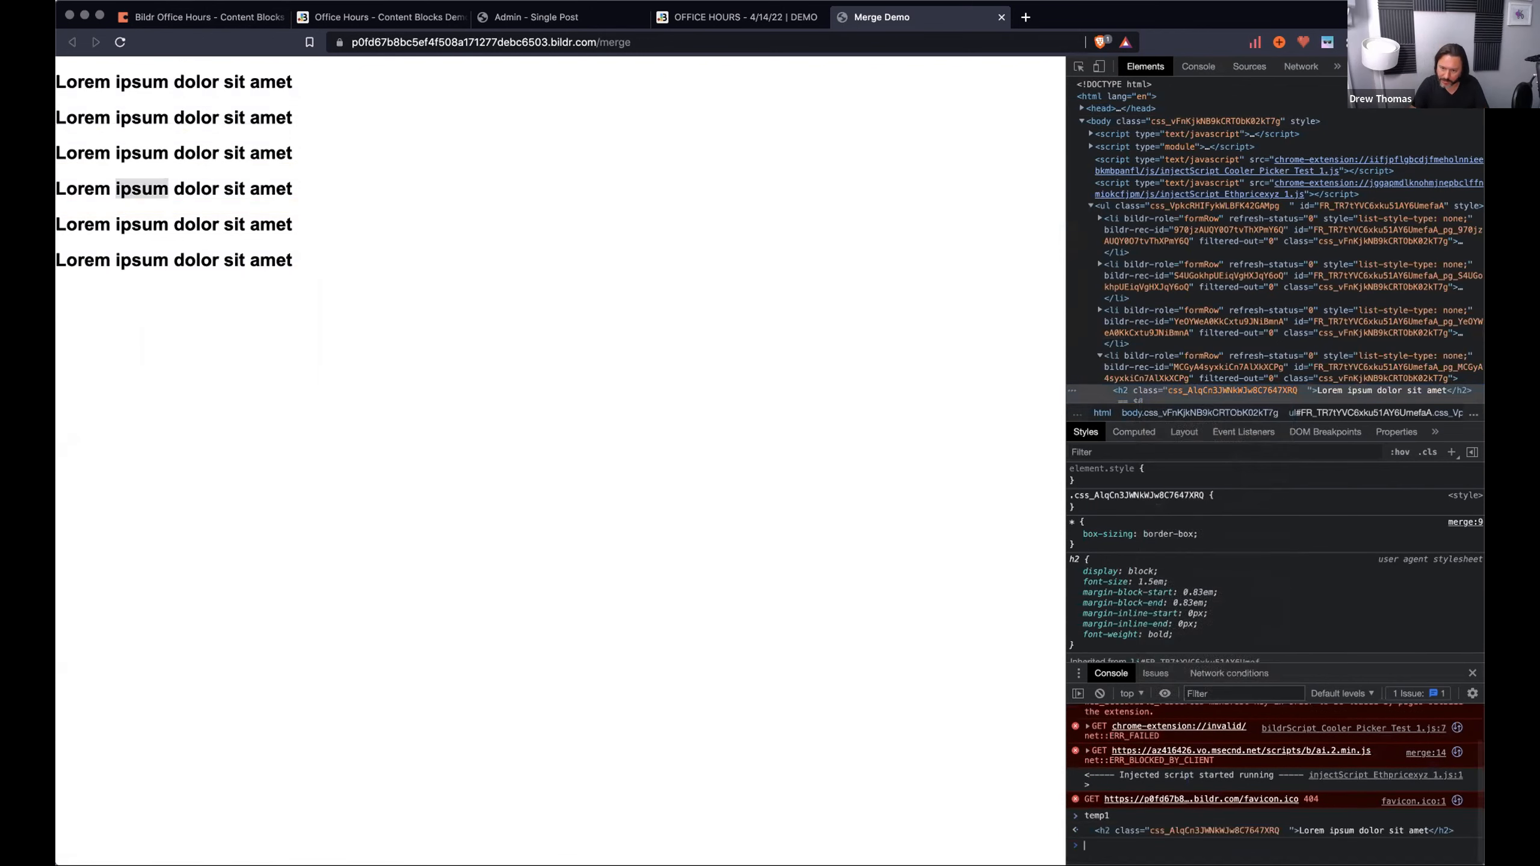
Evaluate temp1.brwObj.brwForm._vars in the live page's console and examine the keys of the record's name and description fields.
text(temp1.brwObj.brwForm._vars)
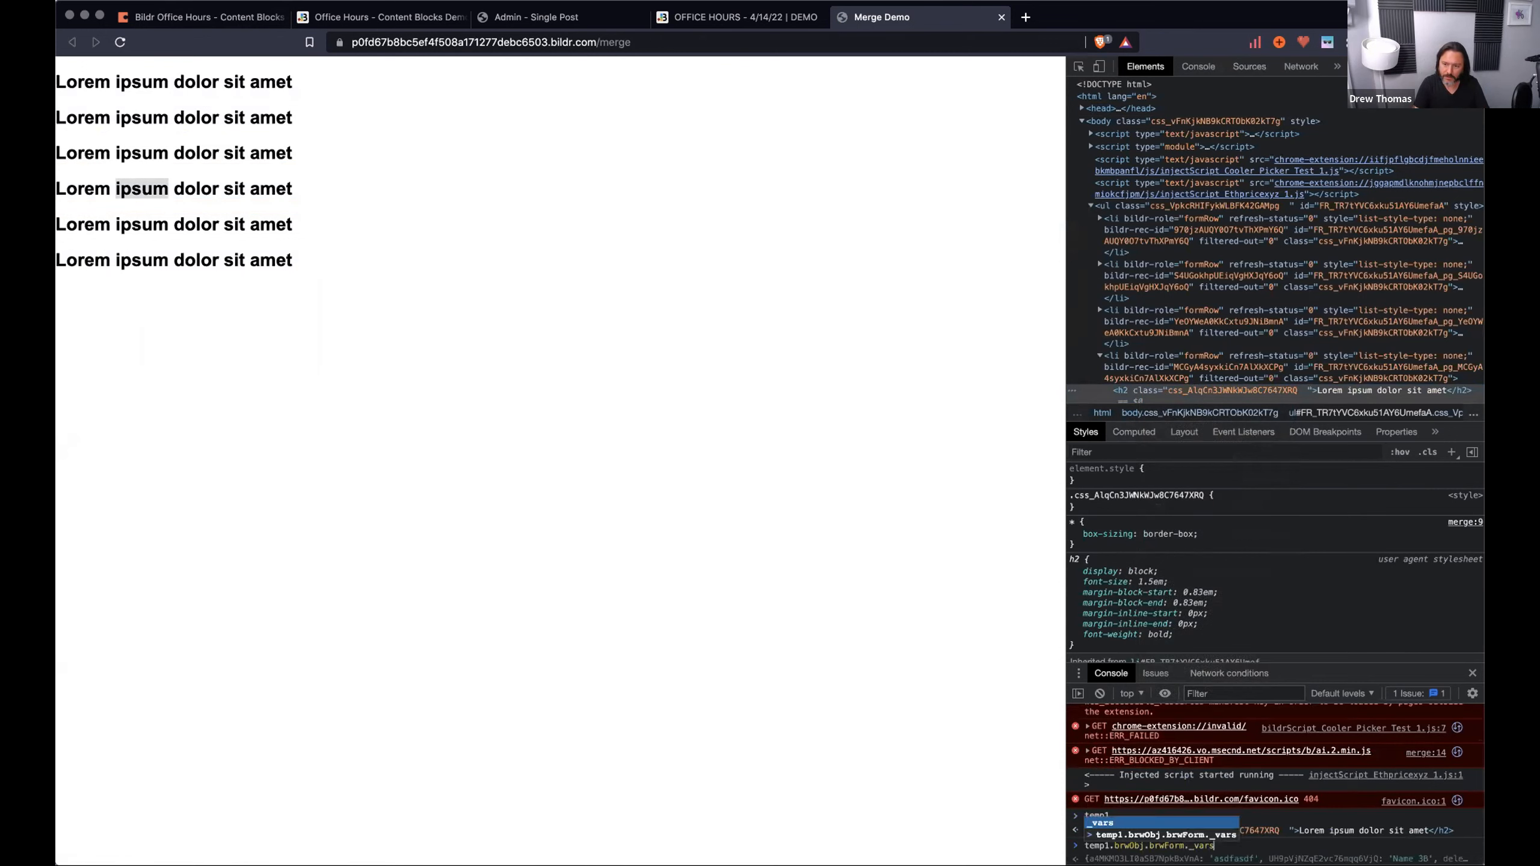
key(Return)
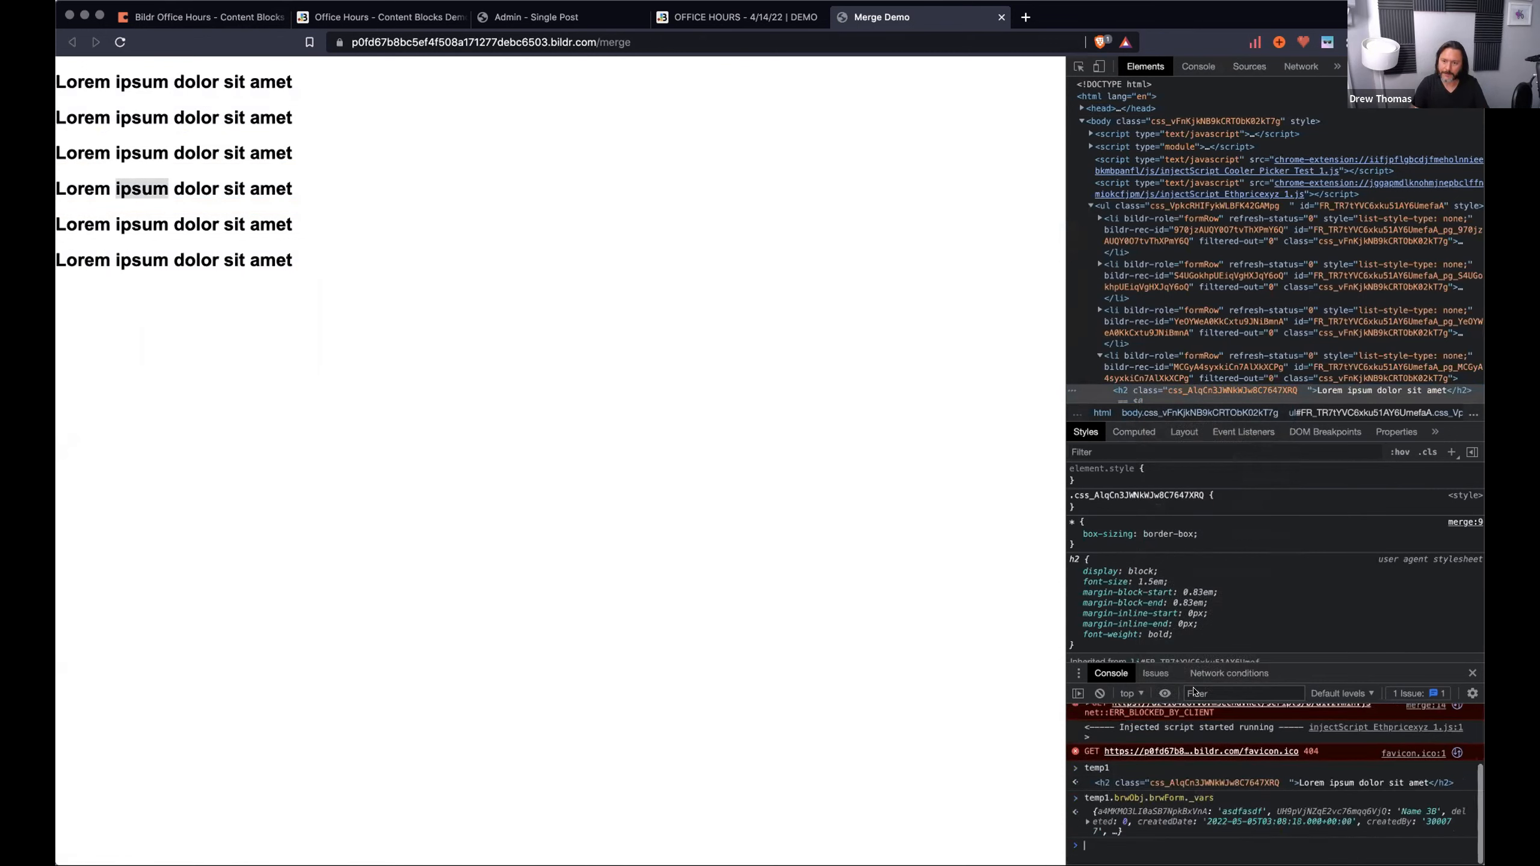
click(1093, 819)
scroll(1103, 801, down, 1)
double_click(1136, 724)
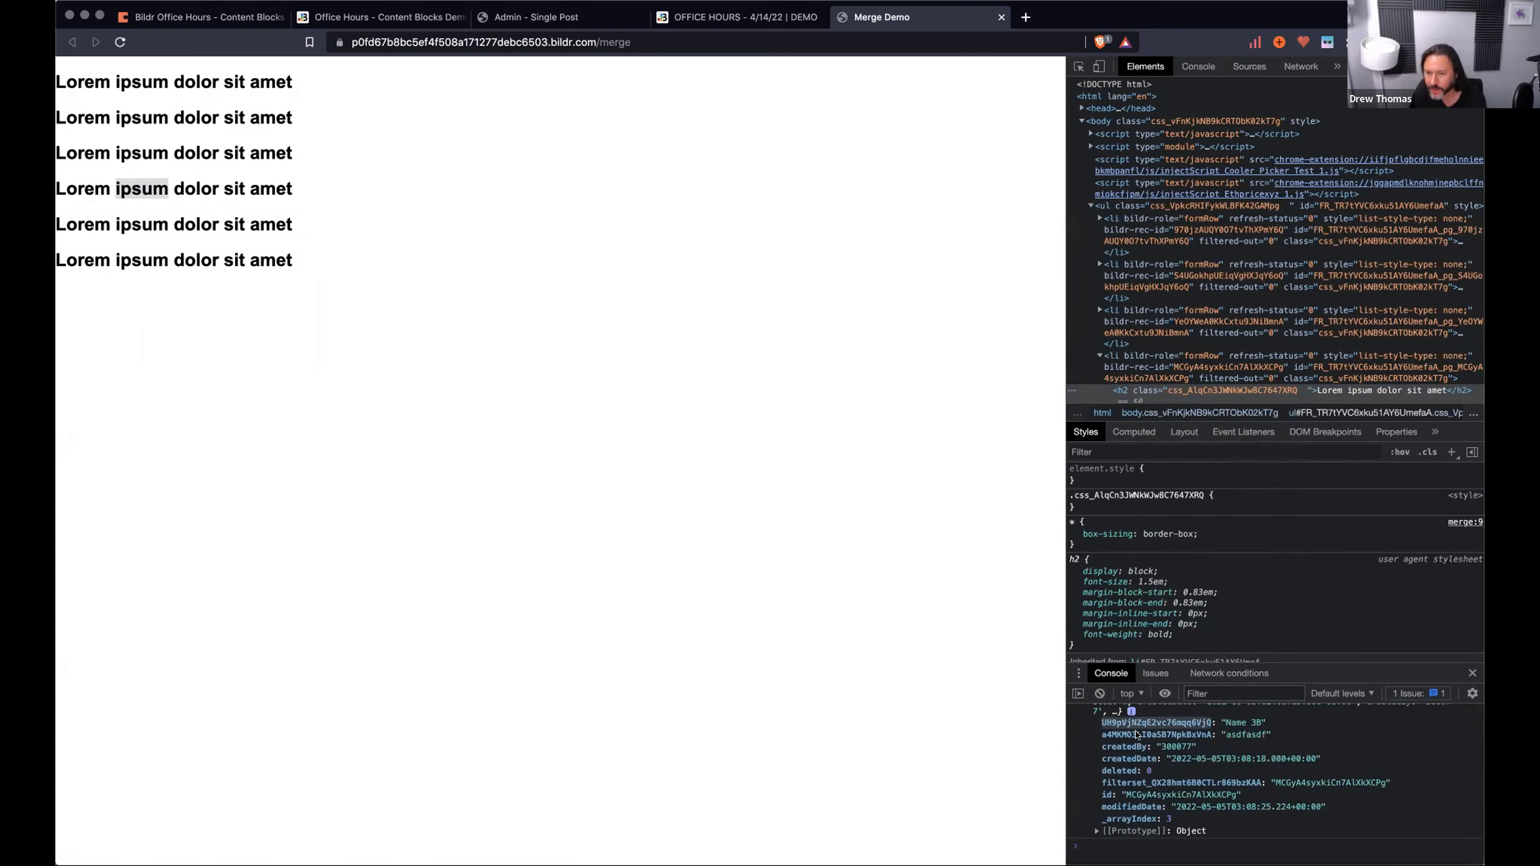
double_click(1139, 735)
double_click(1141, 722)
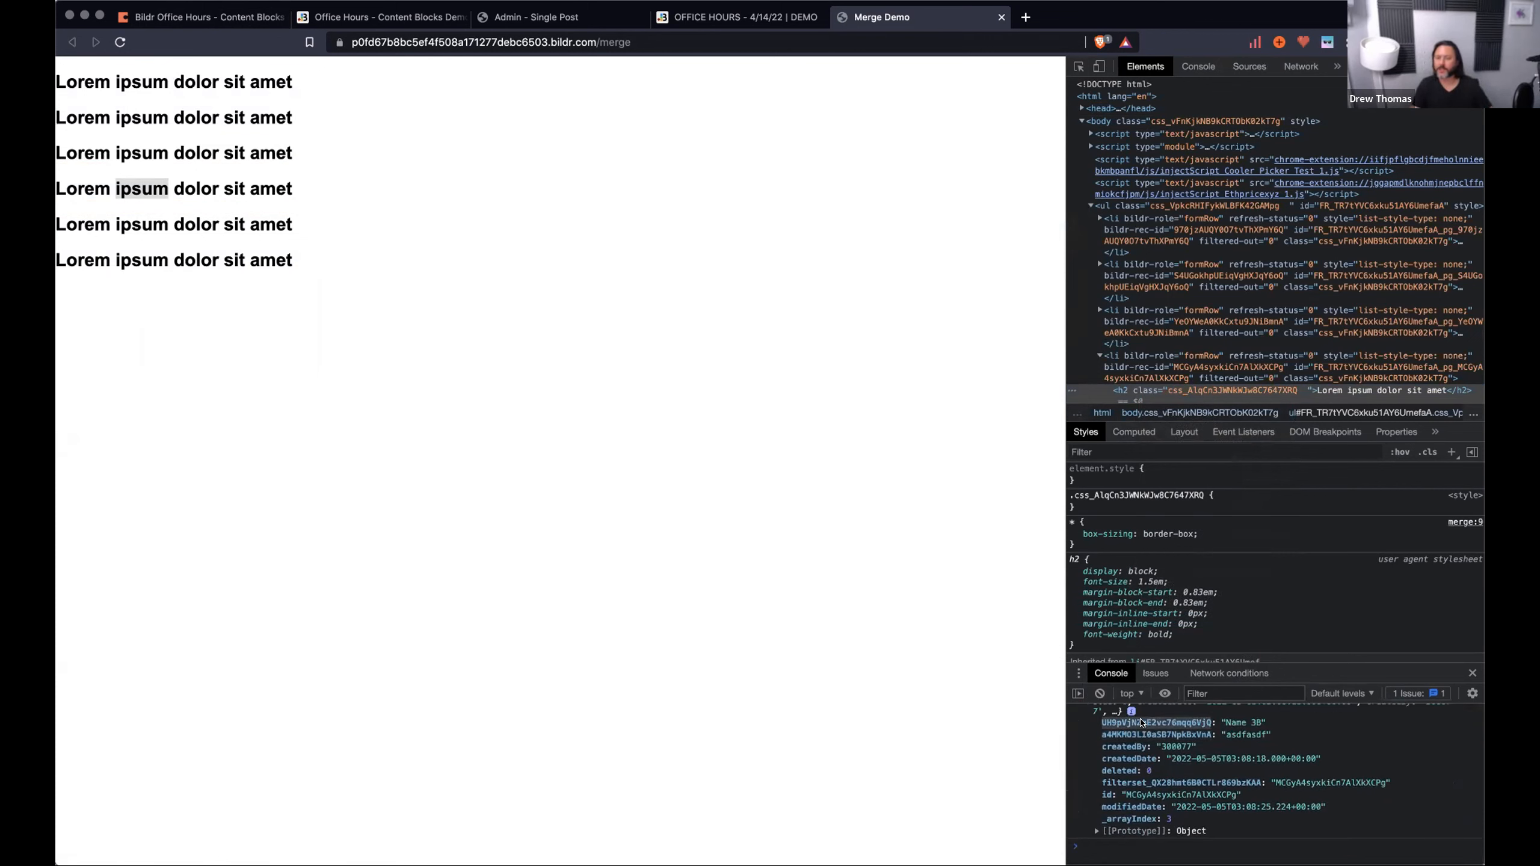
Back in the Bildr studio, try to add an Element - set value action to the Merge Demo page's Page Binding flow.
click(737, 17)
click(1055, 160)
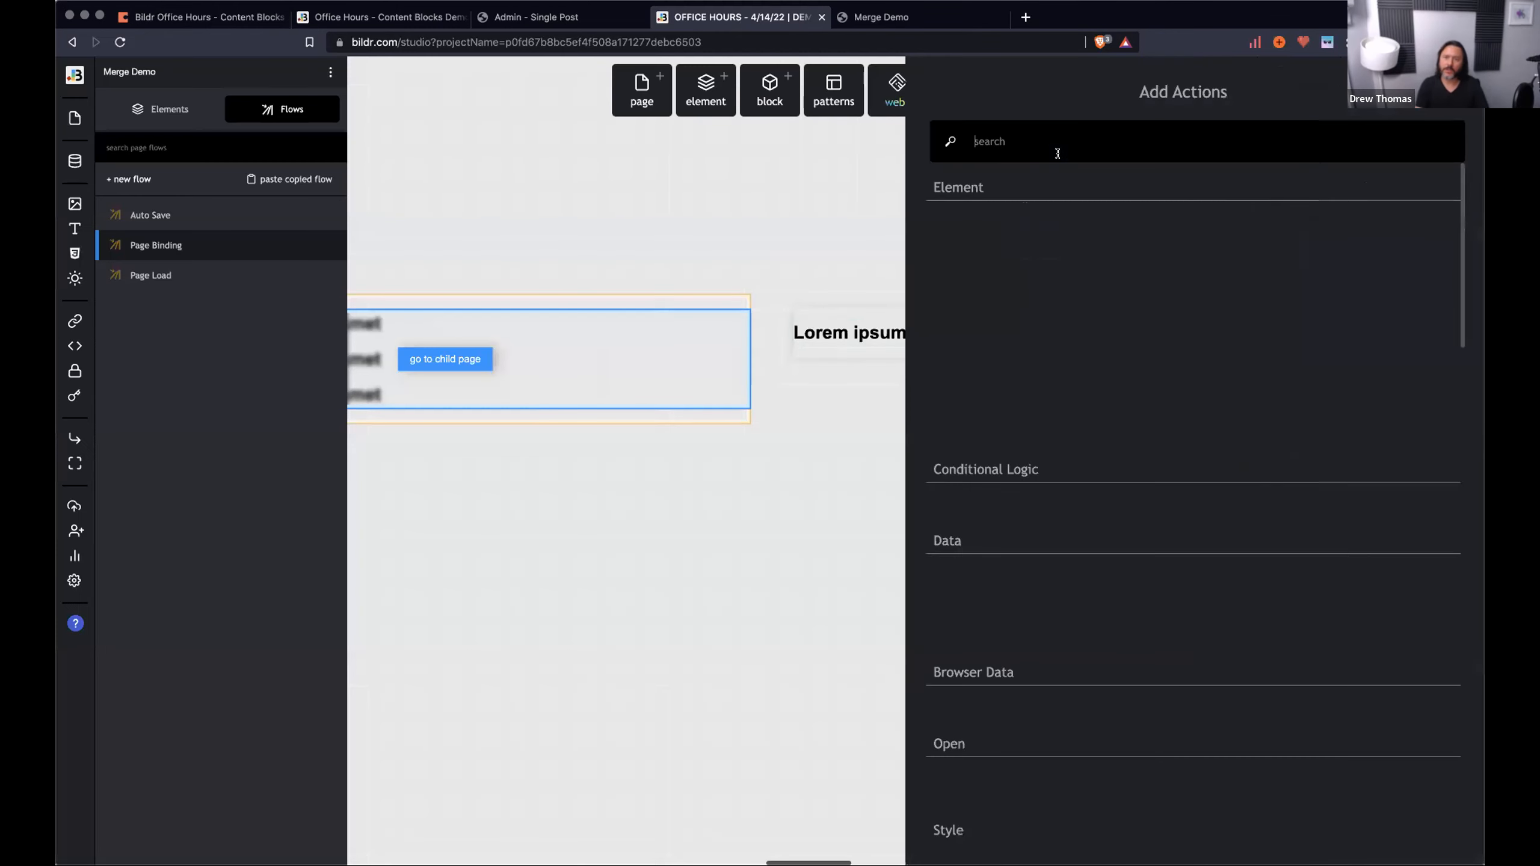
text(set)
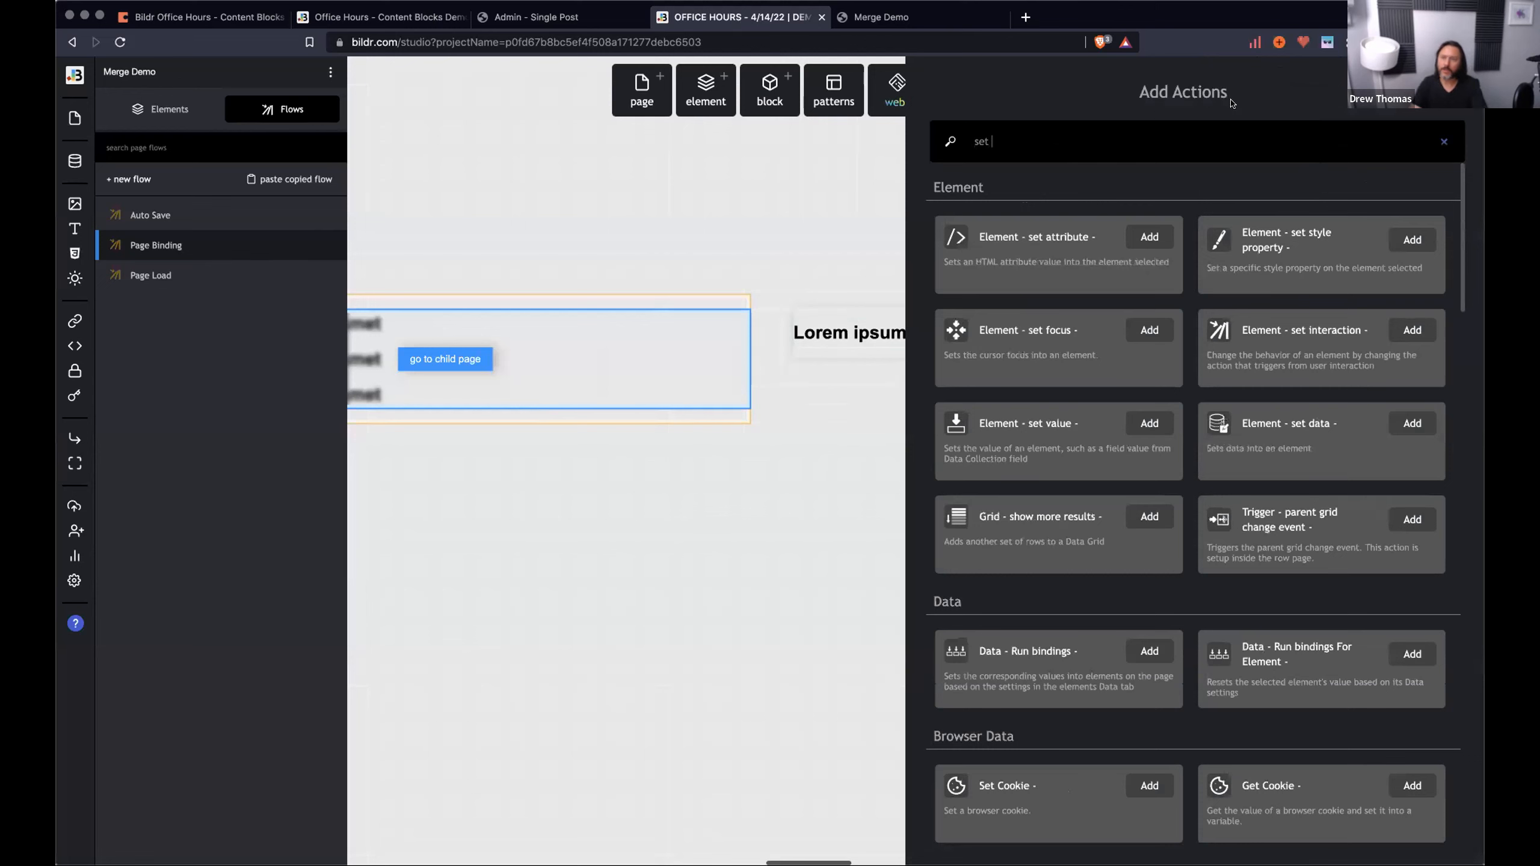
click(1150, 423)
Add a Console Log action to the Row page's Page Binding flow.
click(898, 333)
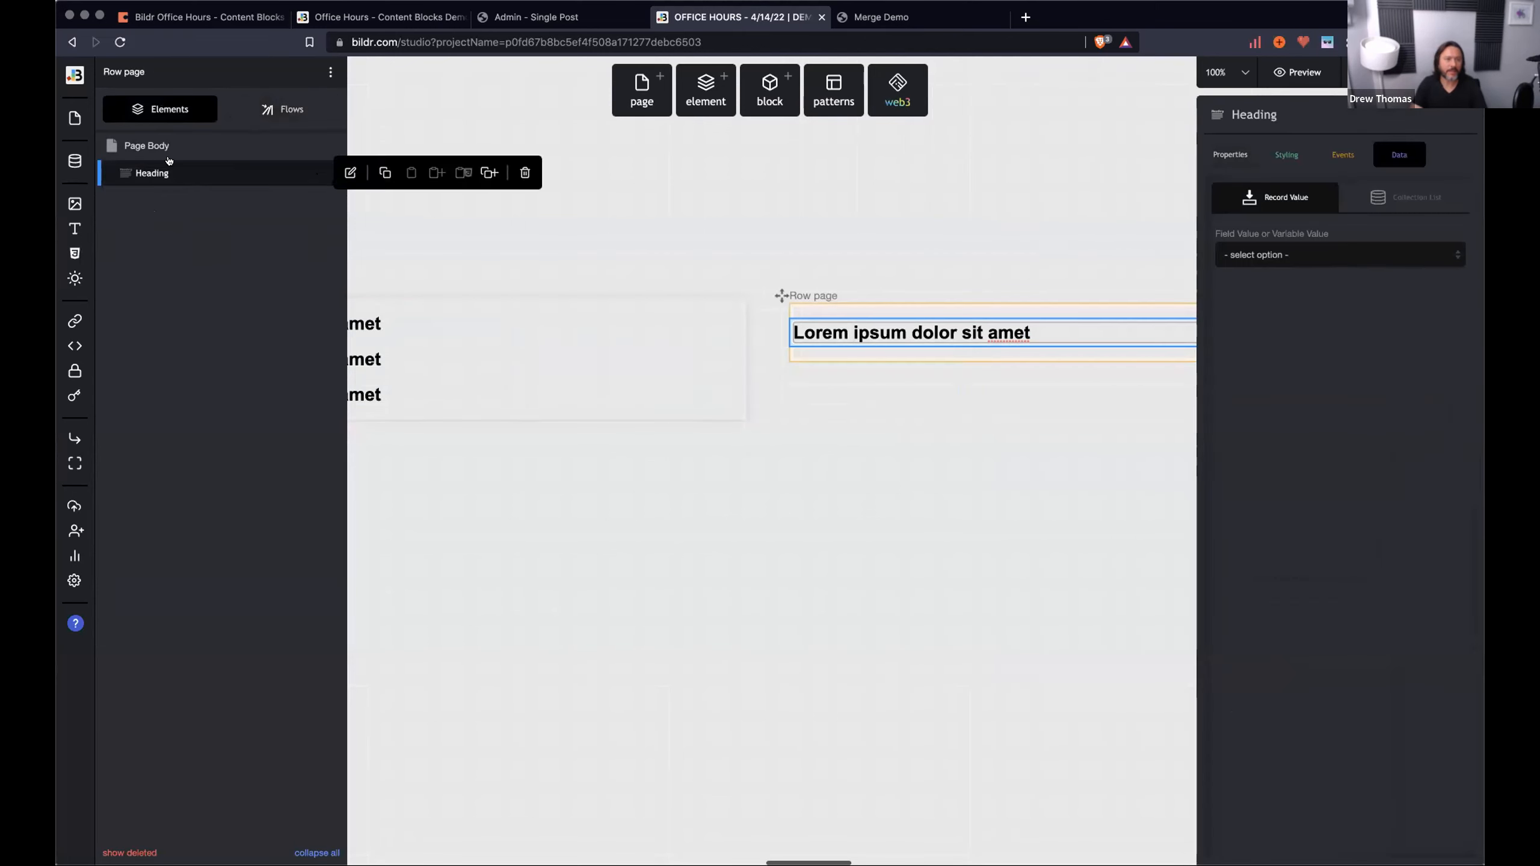
click(281, 112)
click(176, 244)
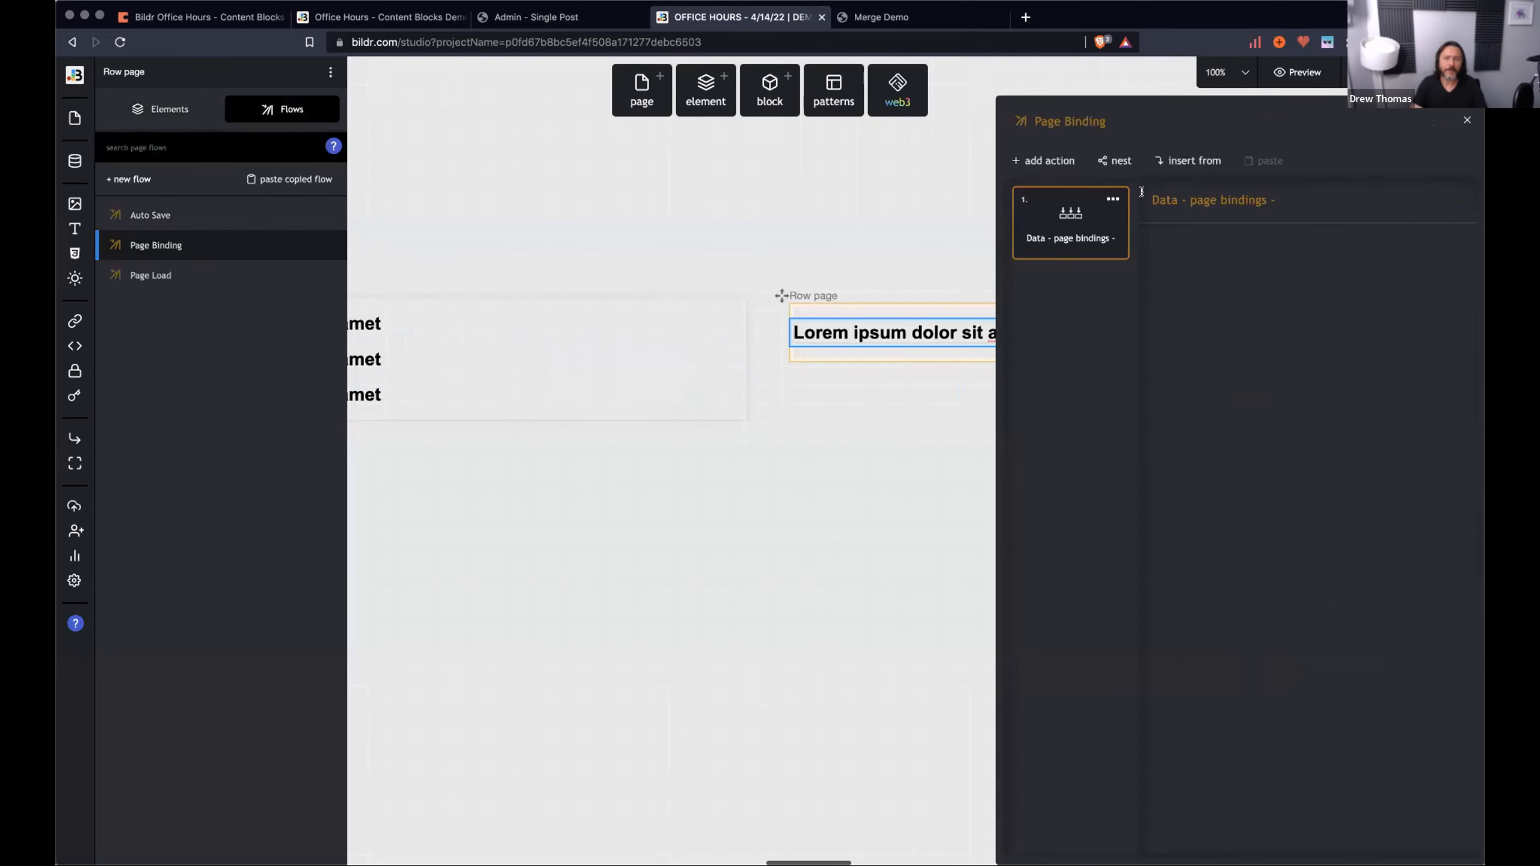
click(1043, 161)
text(set var)
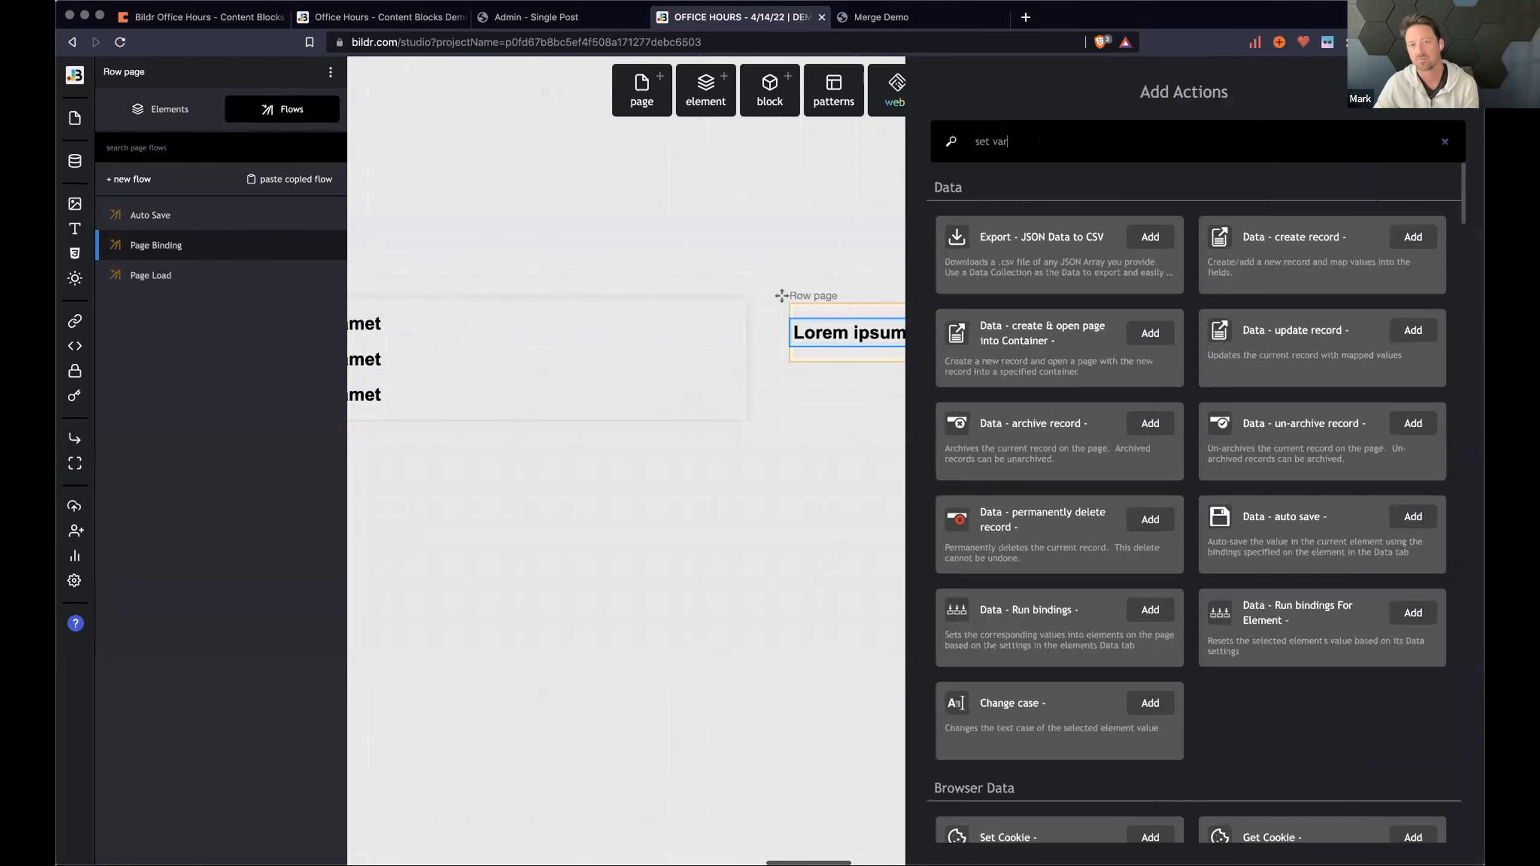
key(BackSpace)
key(BackSpace)
key(BackSpace)
text(consol)
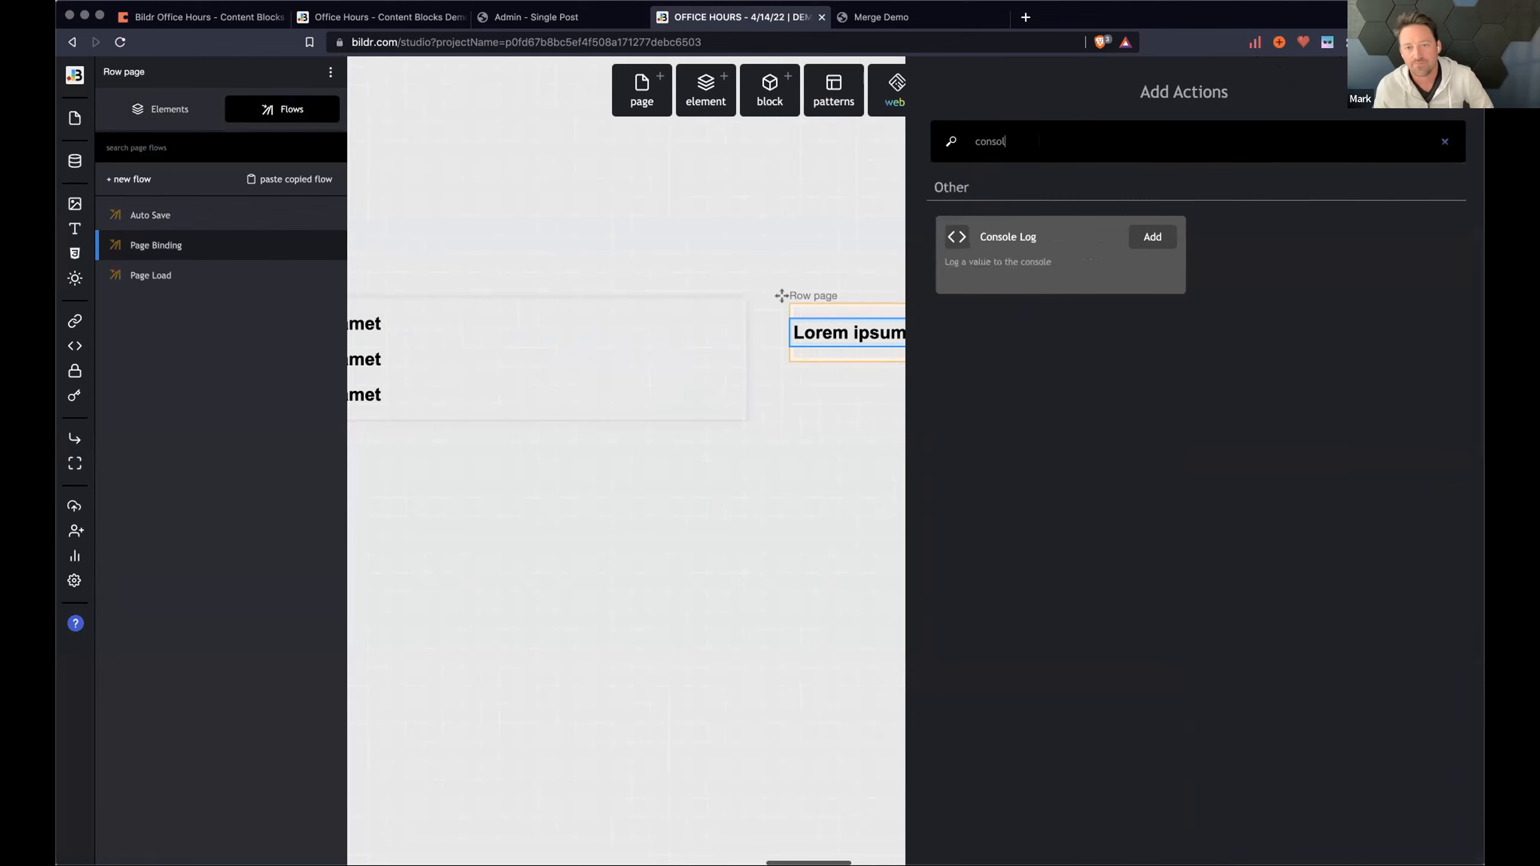
click(1152, 238)
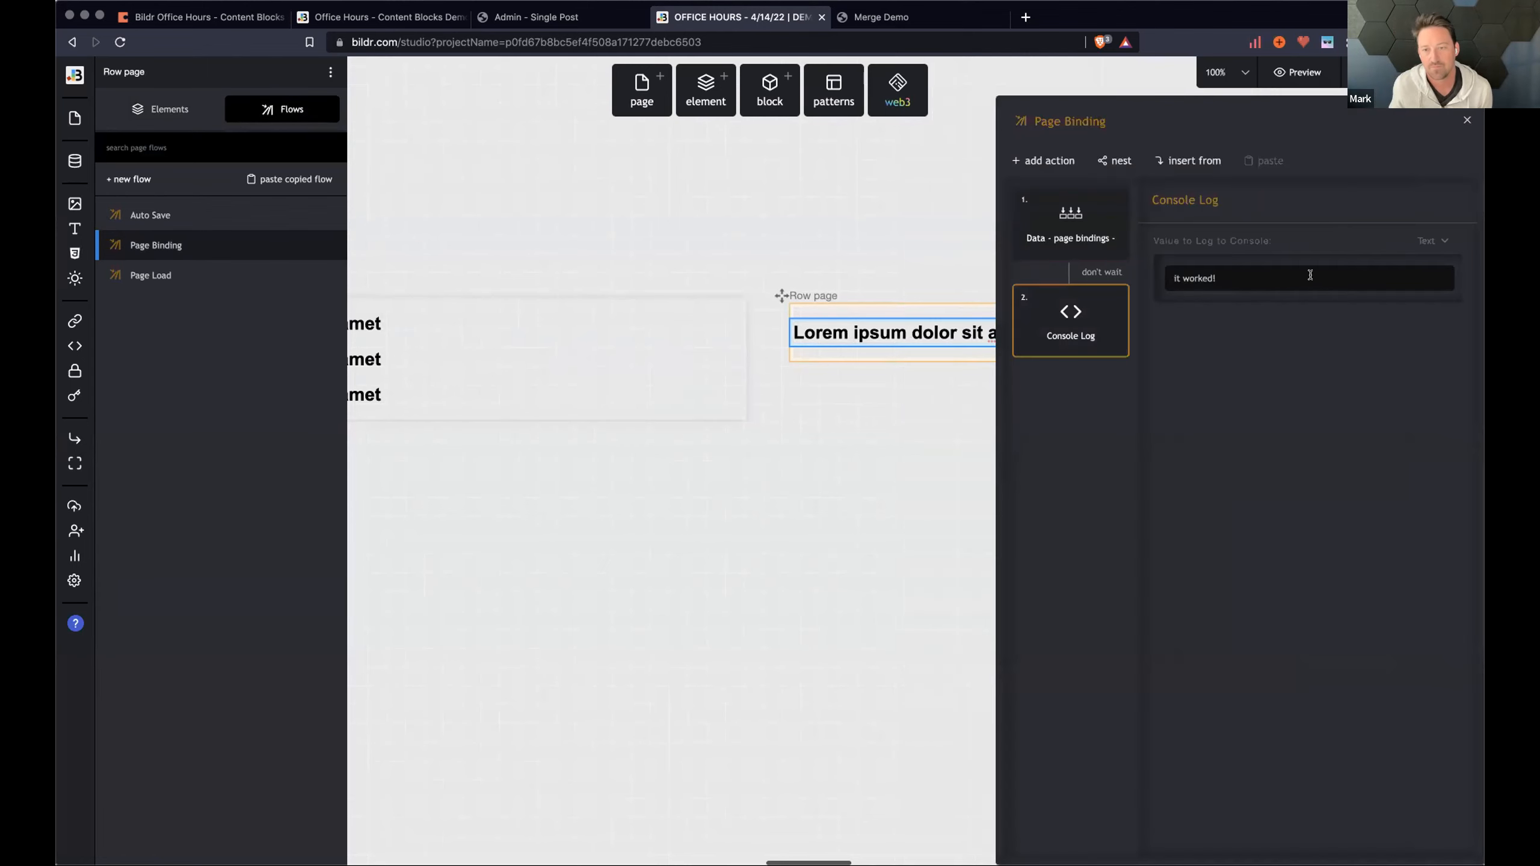
click(1435, 241)
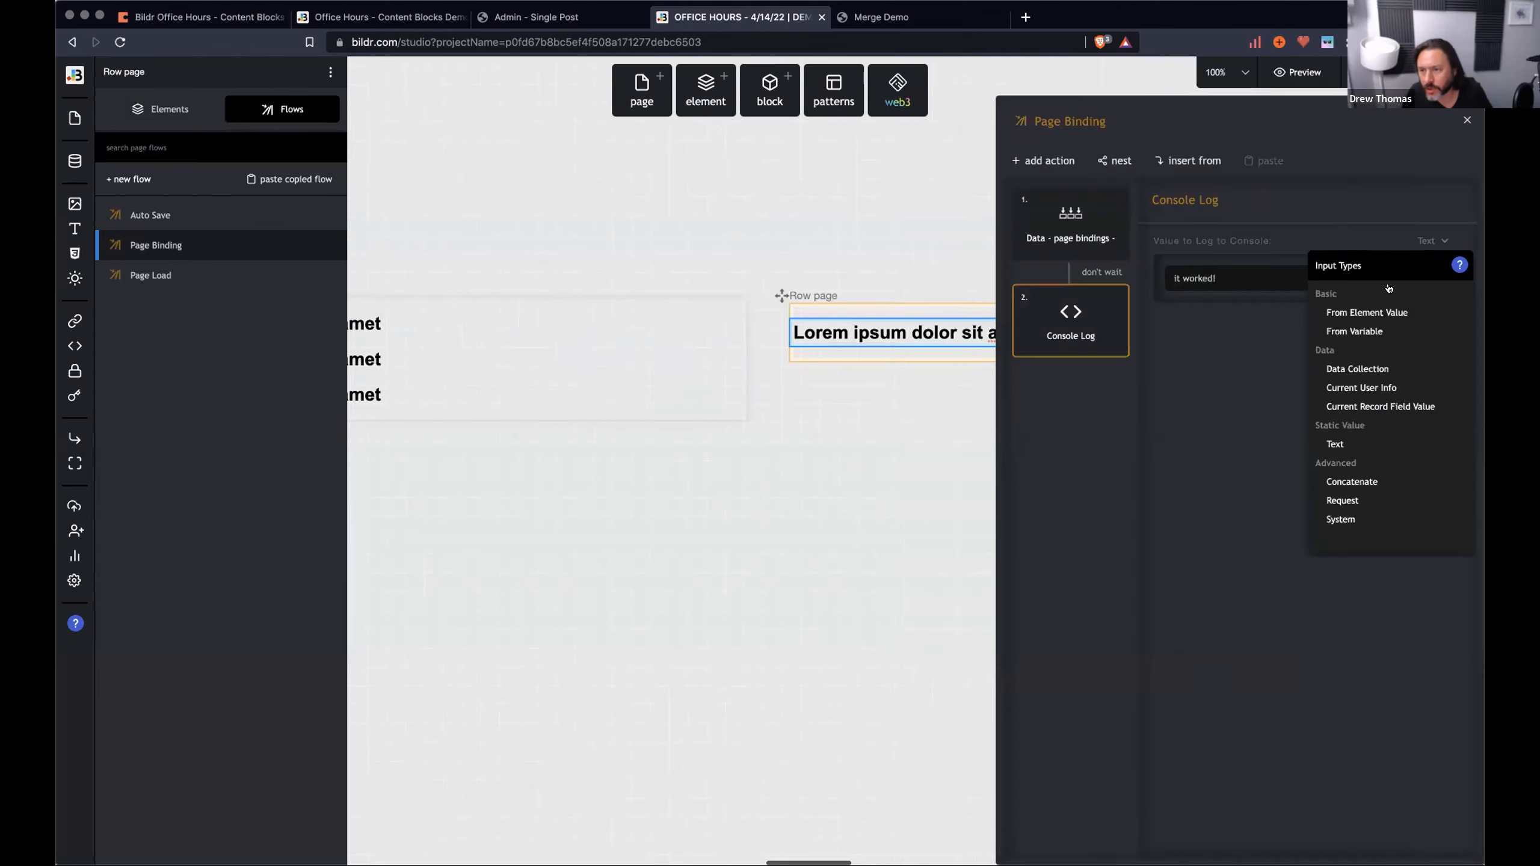
click(1364, 332)
click(1248, 344)
text(asdfasd)
double_click(1217, 345)
key(BackSpace)
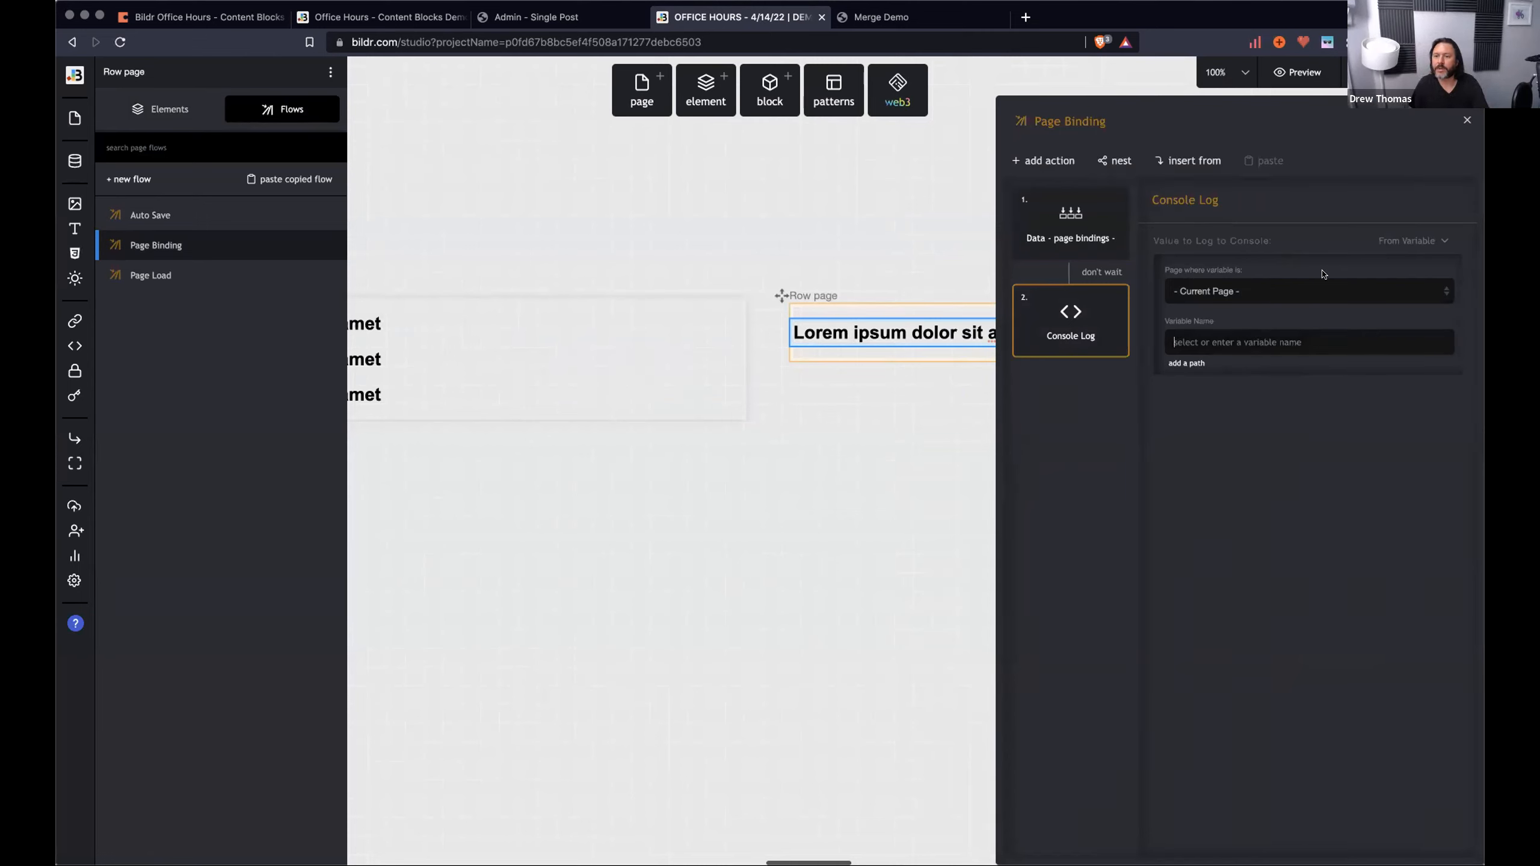
Set the Console Log value to Current Record Field Value, using the Name field of the Data 1 collection.
click(1390, 242)
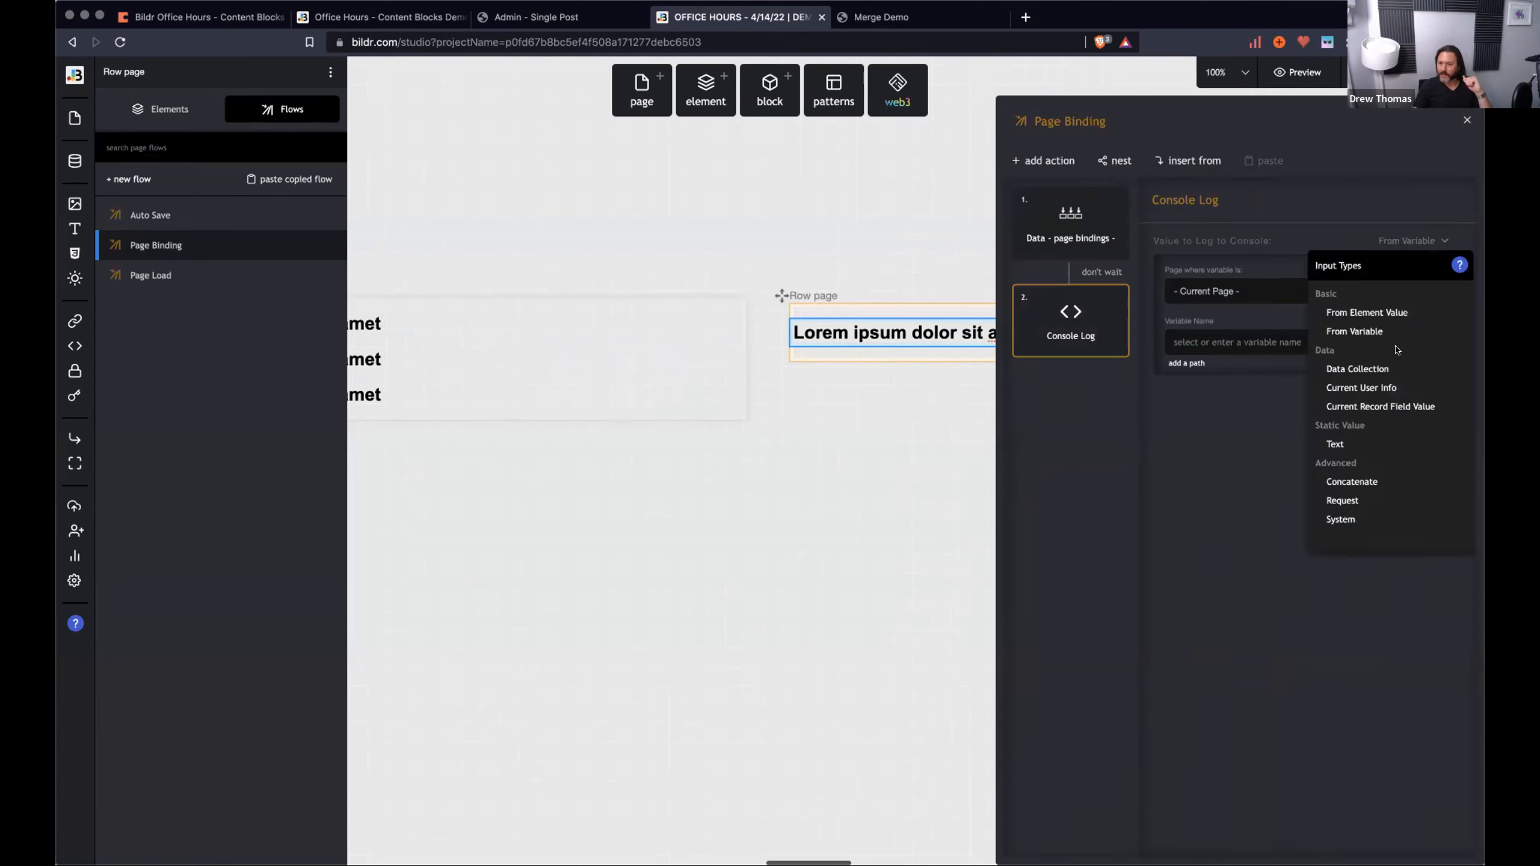
click(1383, 408)
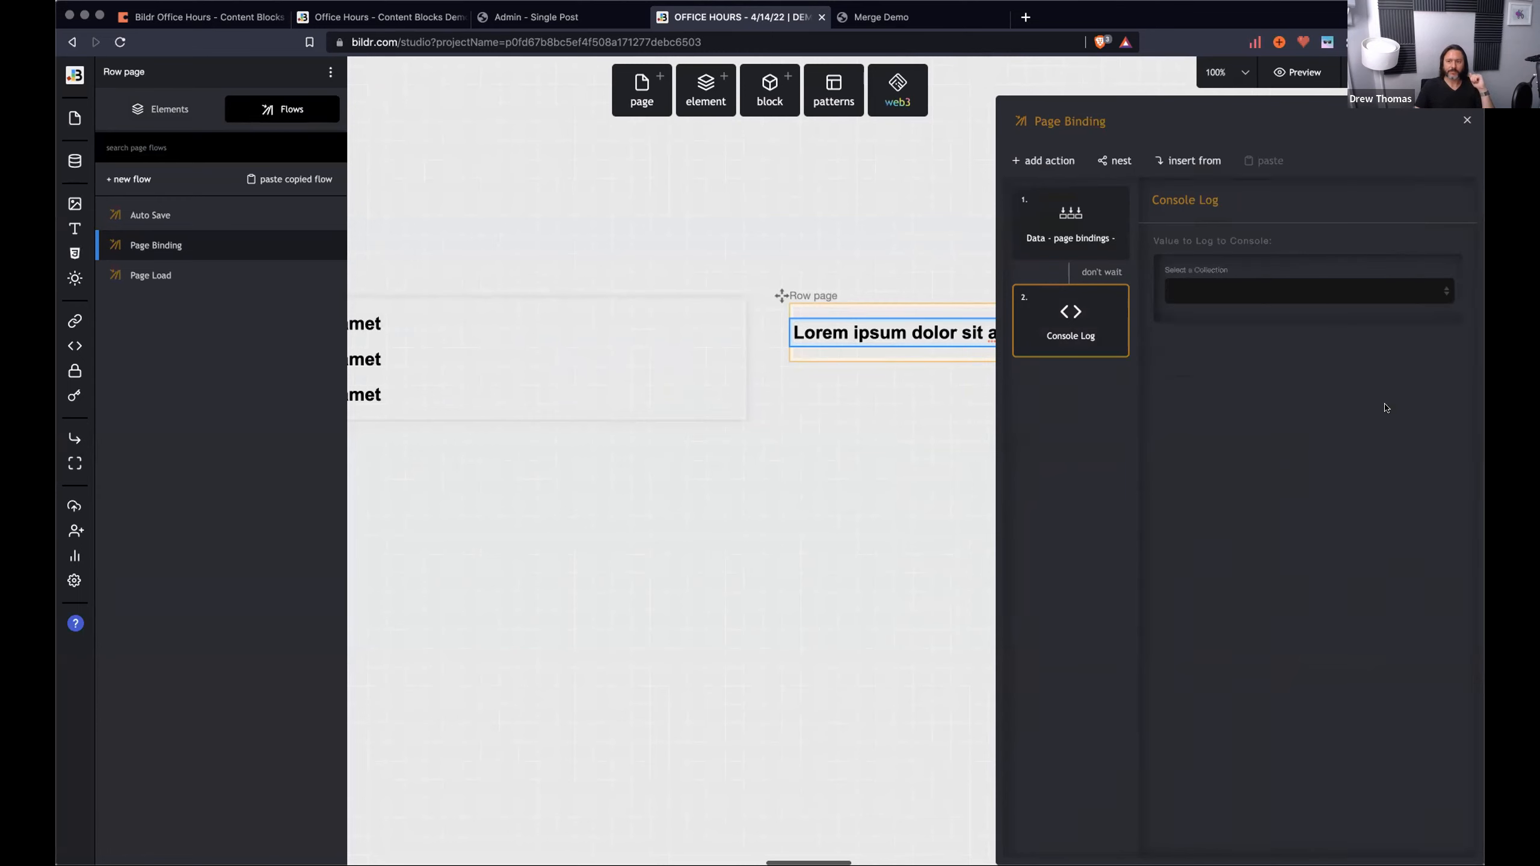
scroll(882, 317, right, 1)
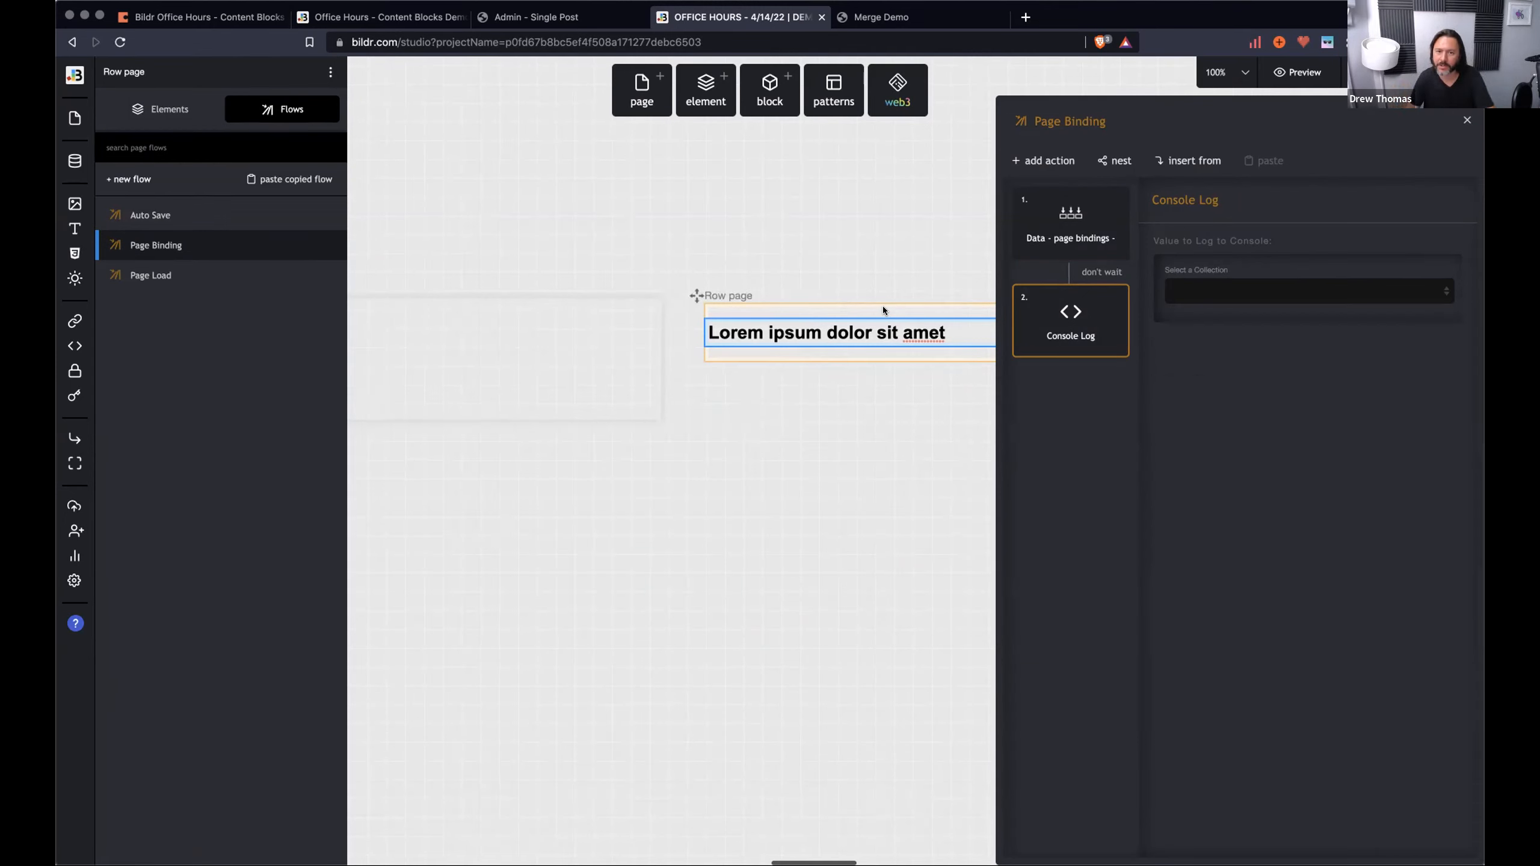
scroll(876, 309, right, 1)
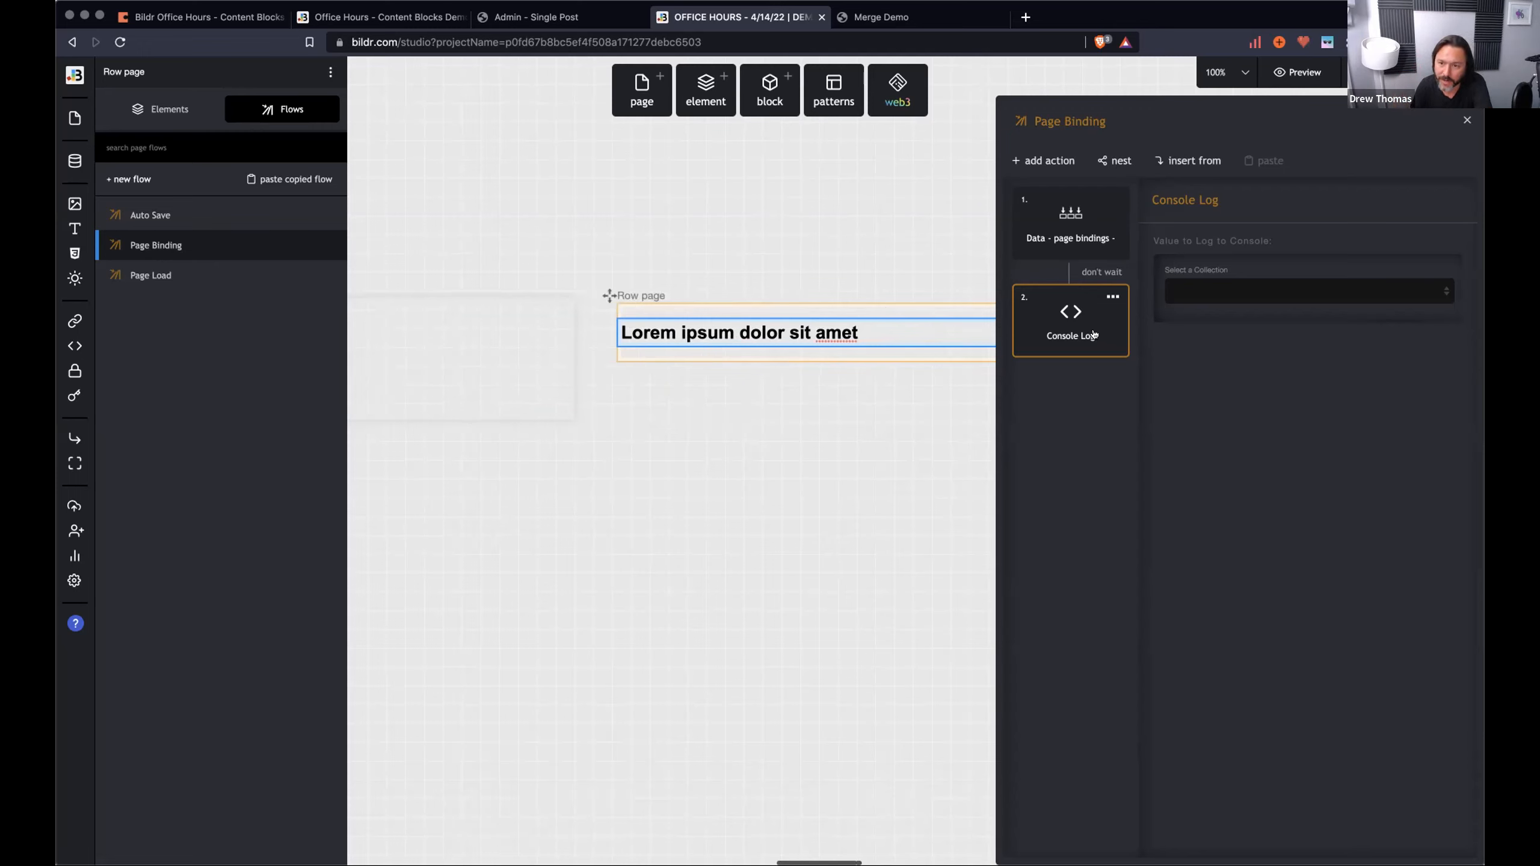
click(1237, 291)
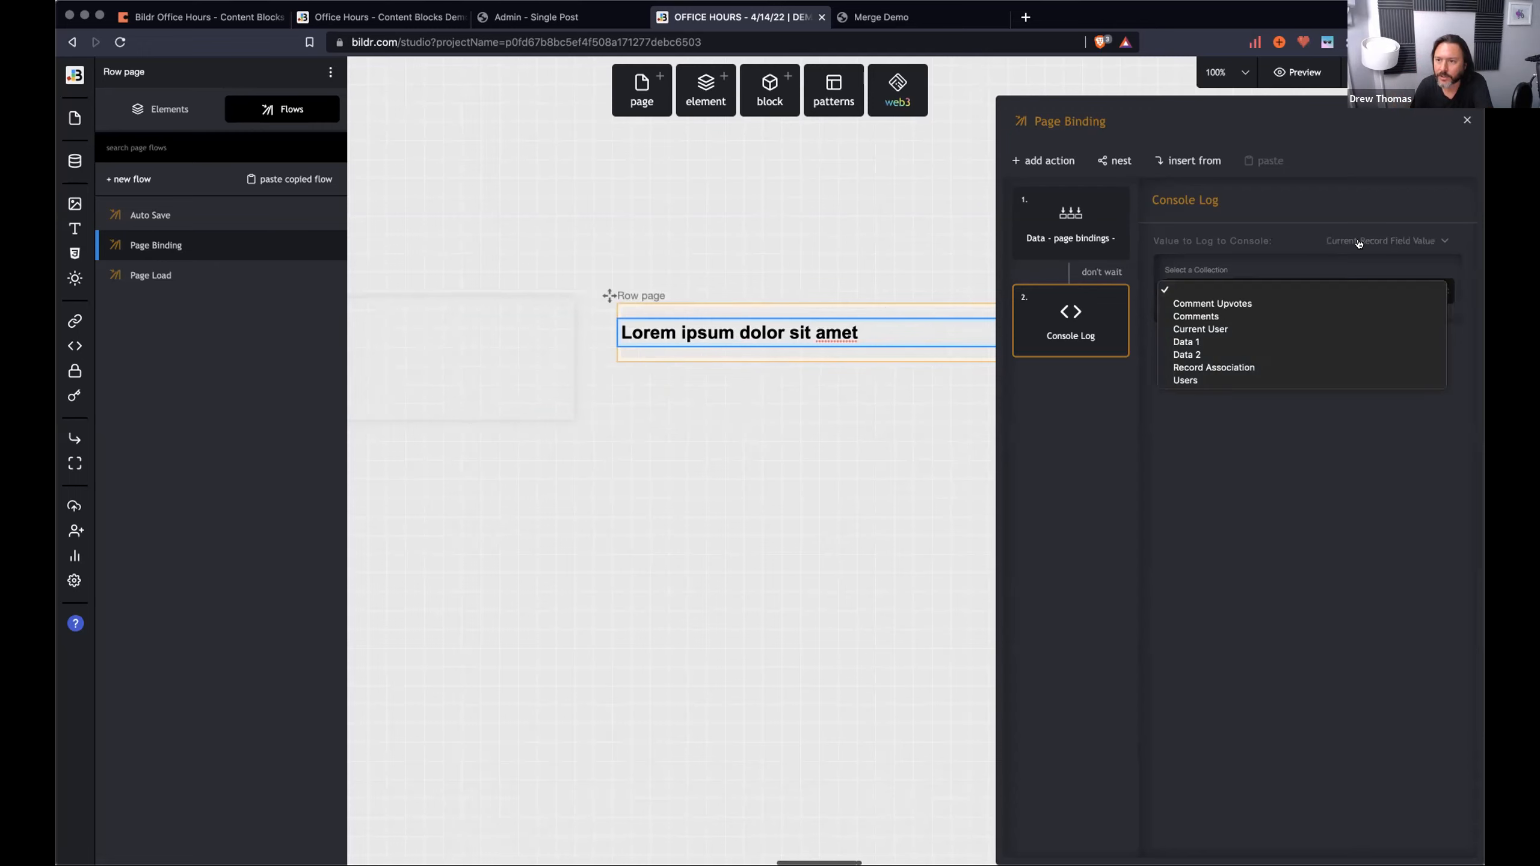
click(1191, 344)
click(1193, 341)
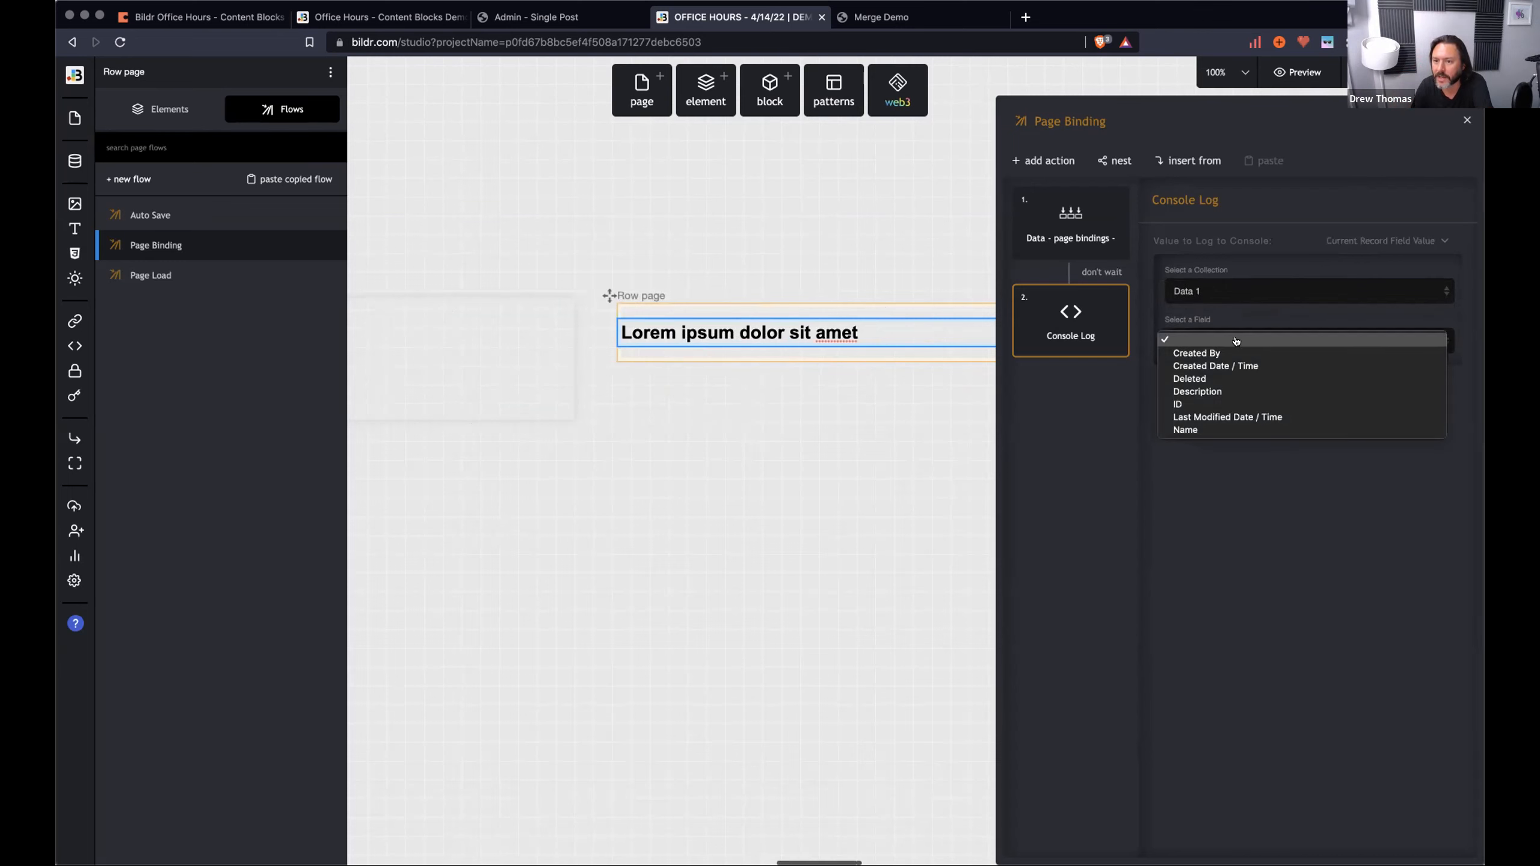
click(1216, 429)
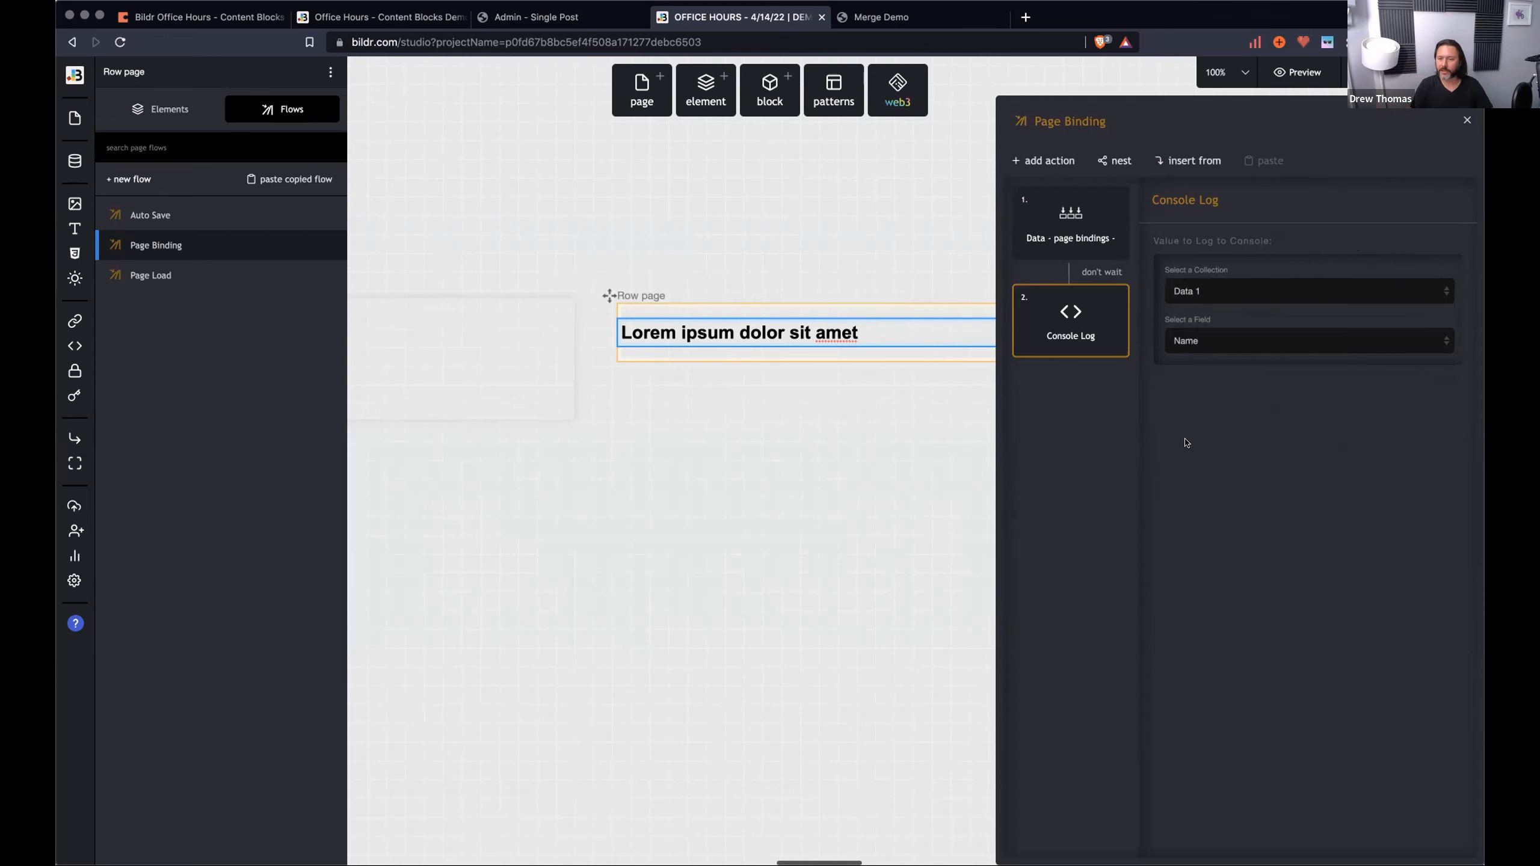
Reload the live Merge Demo page, check the logged Name values in its console, and return to the Bildr studio.
click(903, 17)
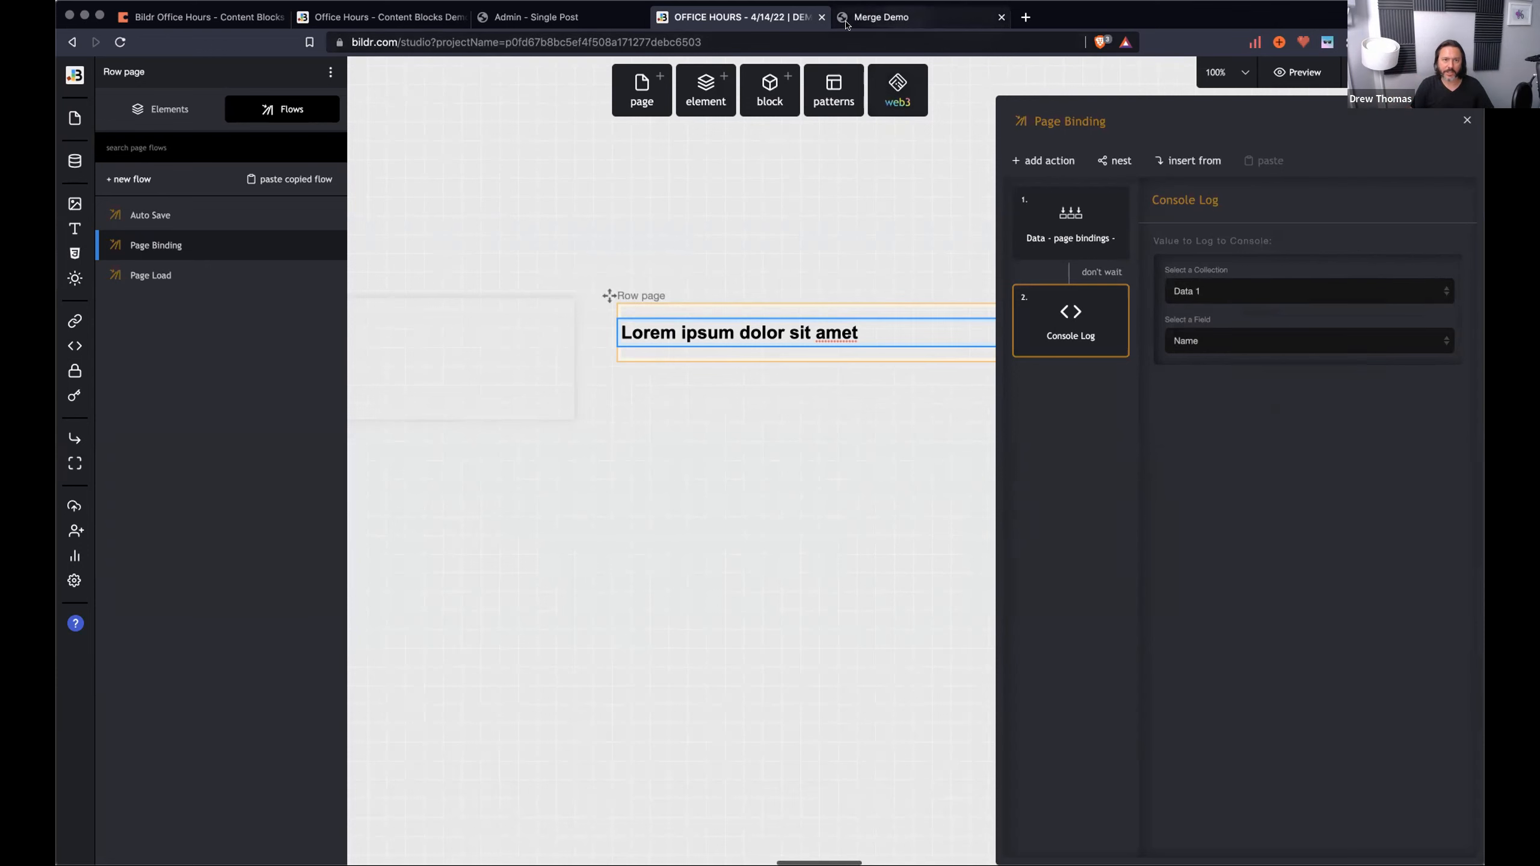
click(120, 42)
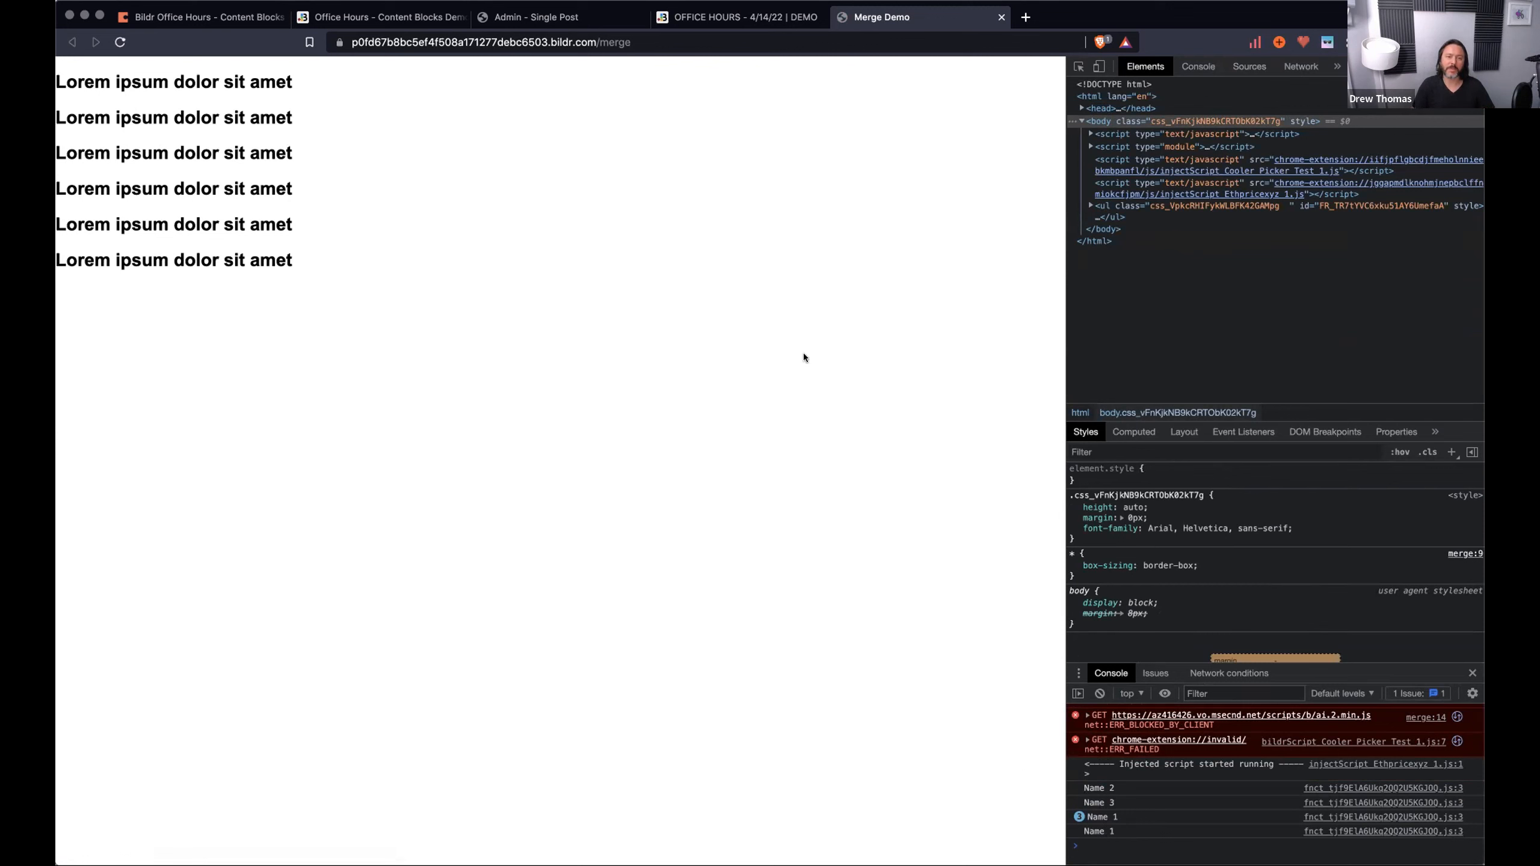
click(734, 14)
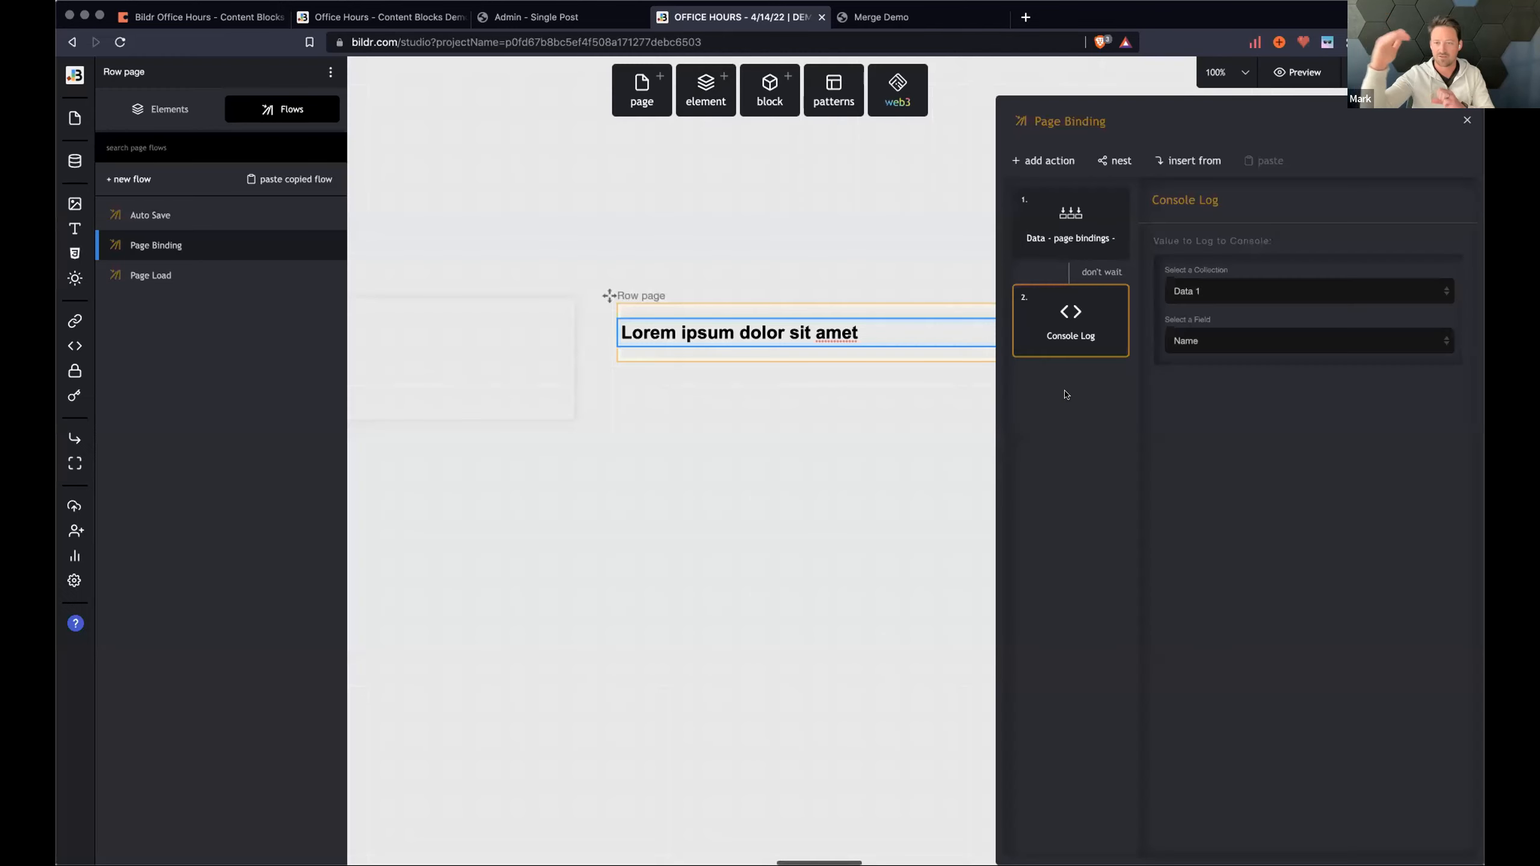
Add a Set variable action targeting the Current Page to the Row page's Page Binding flow.
click(1037, 160)
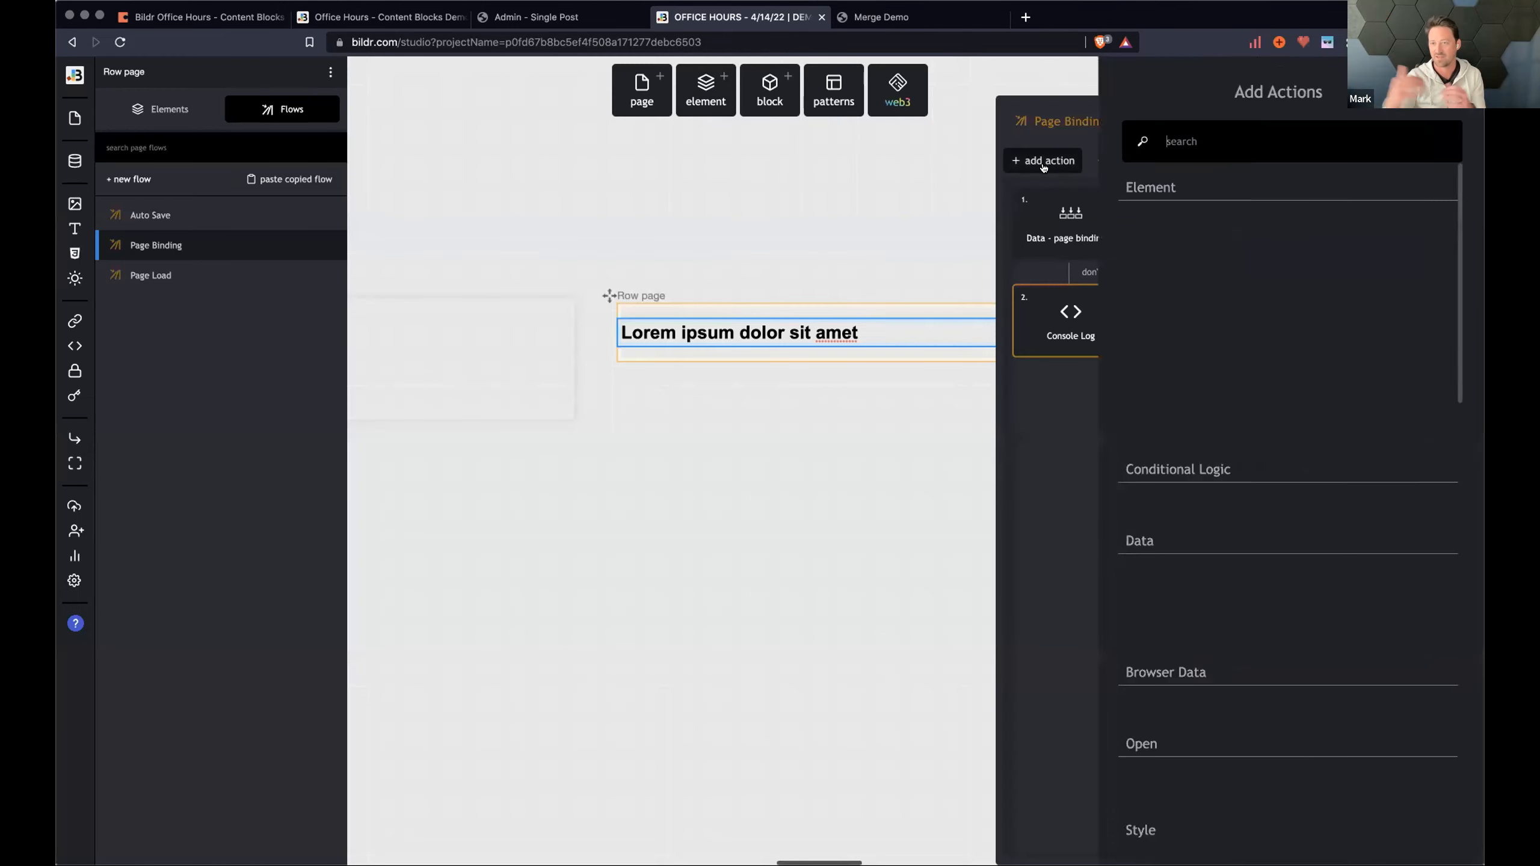
text(set varia)
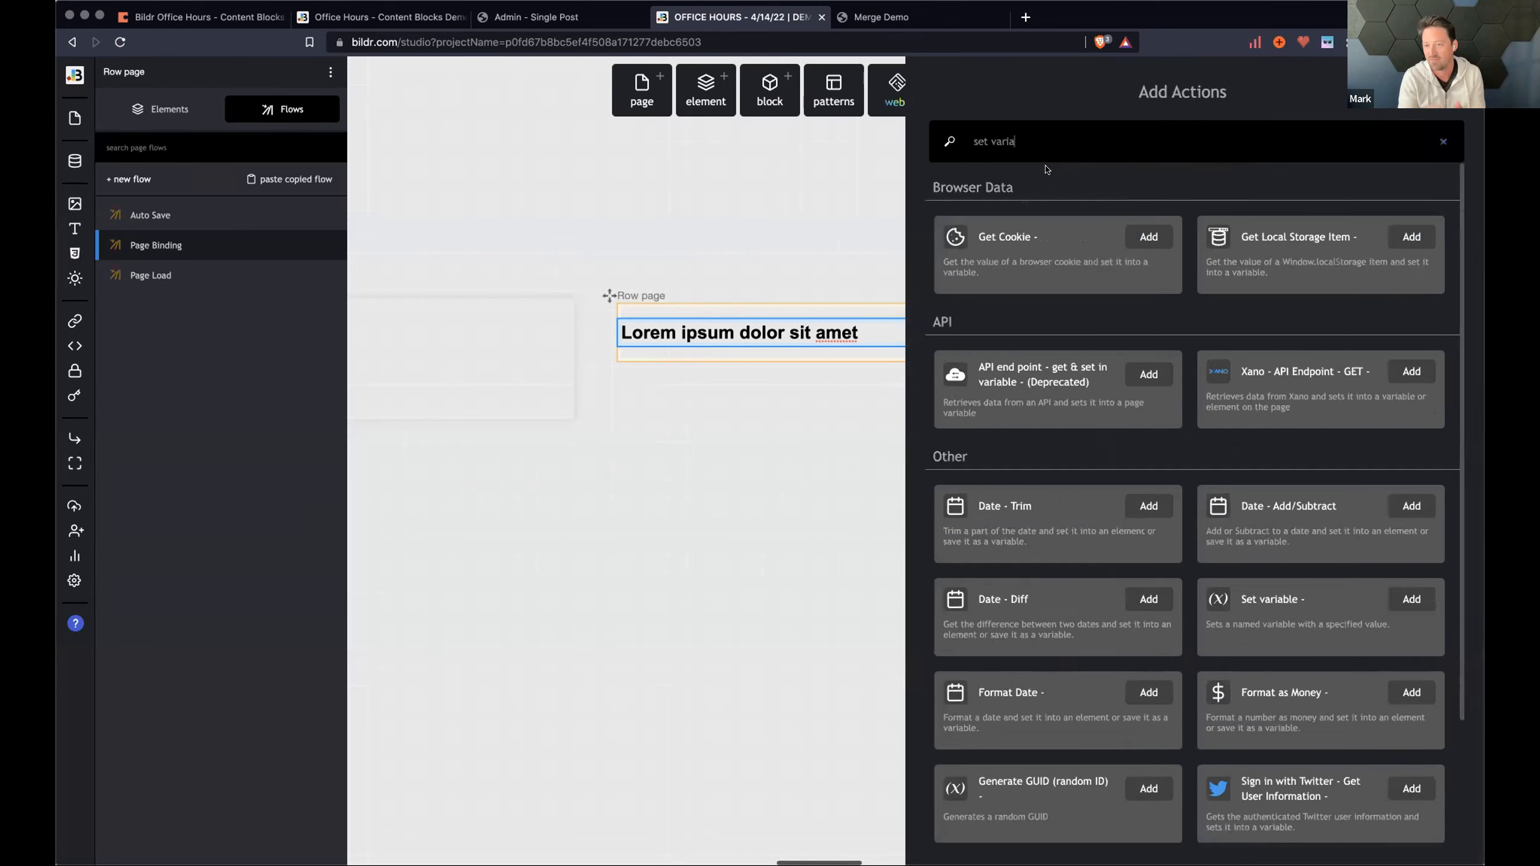
scroll(1085, 555, down, 3)
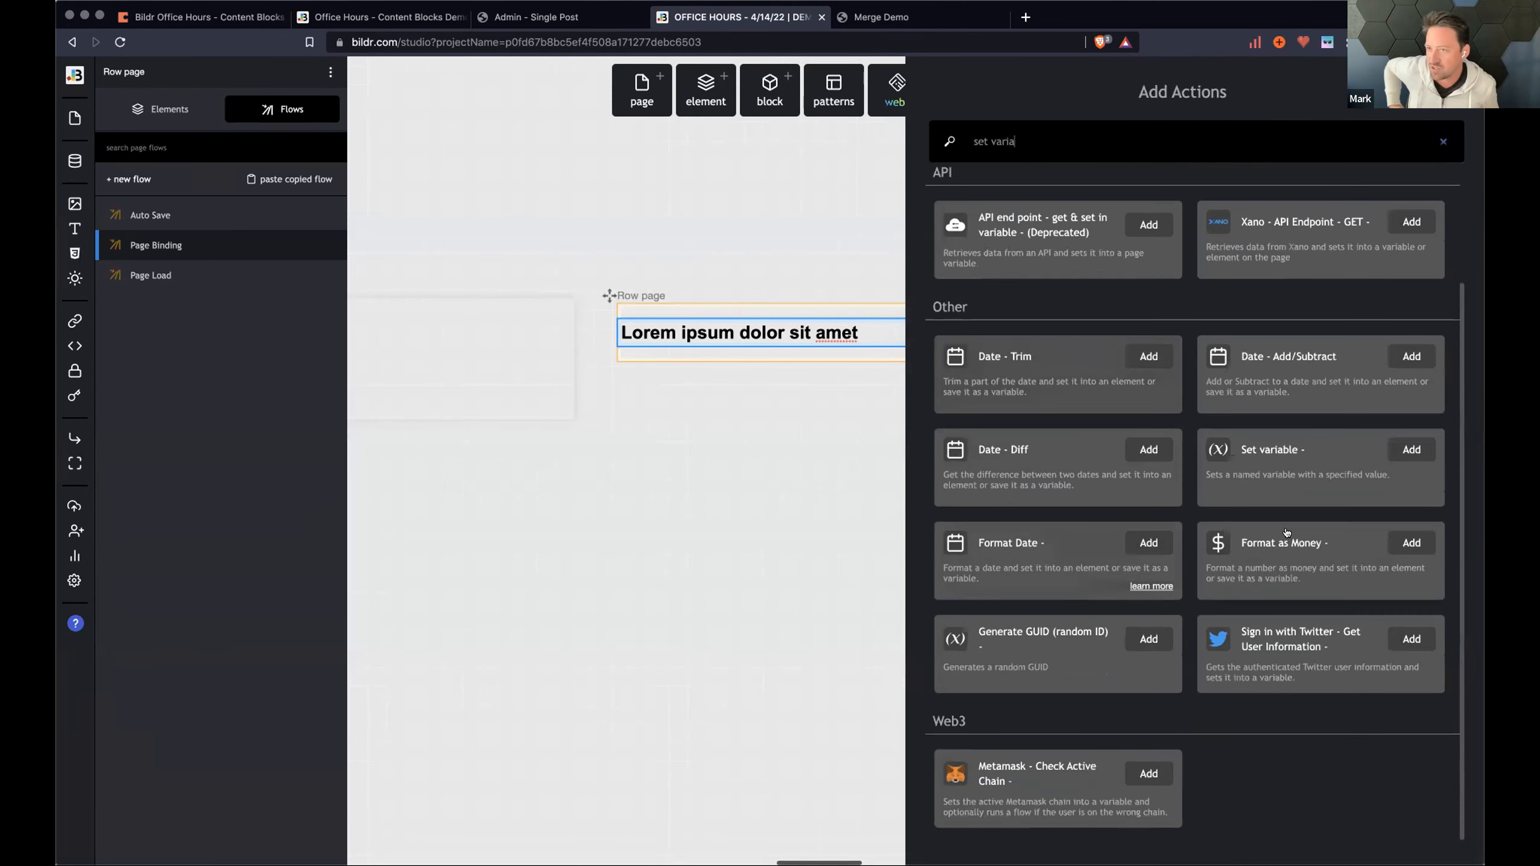
click(1309, 465)
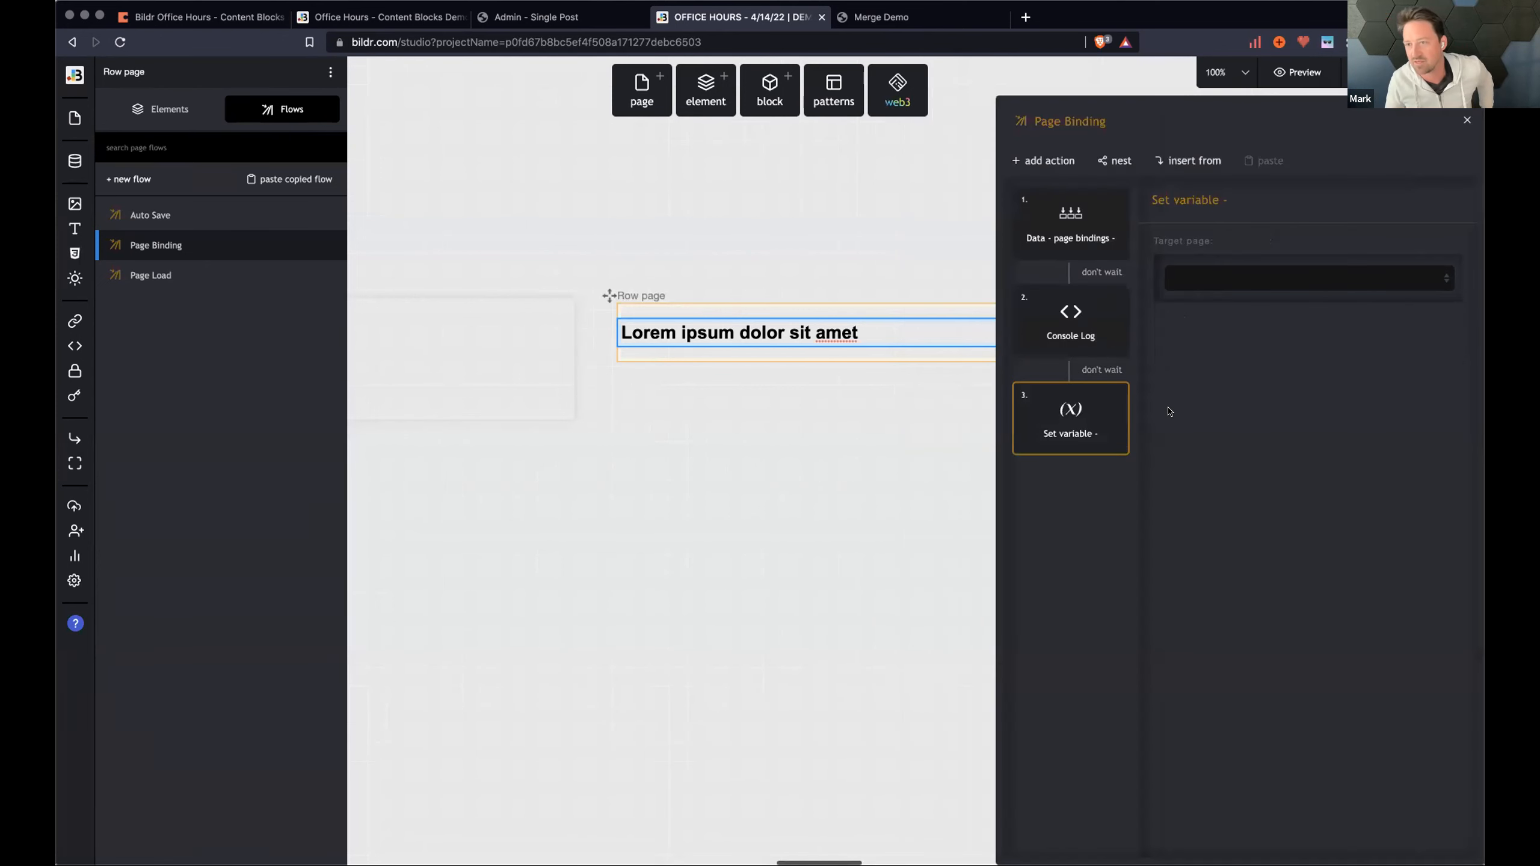
click(1244, 278)
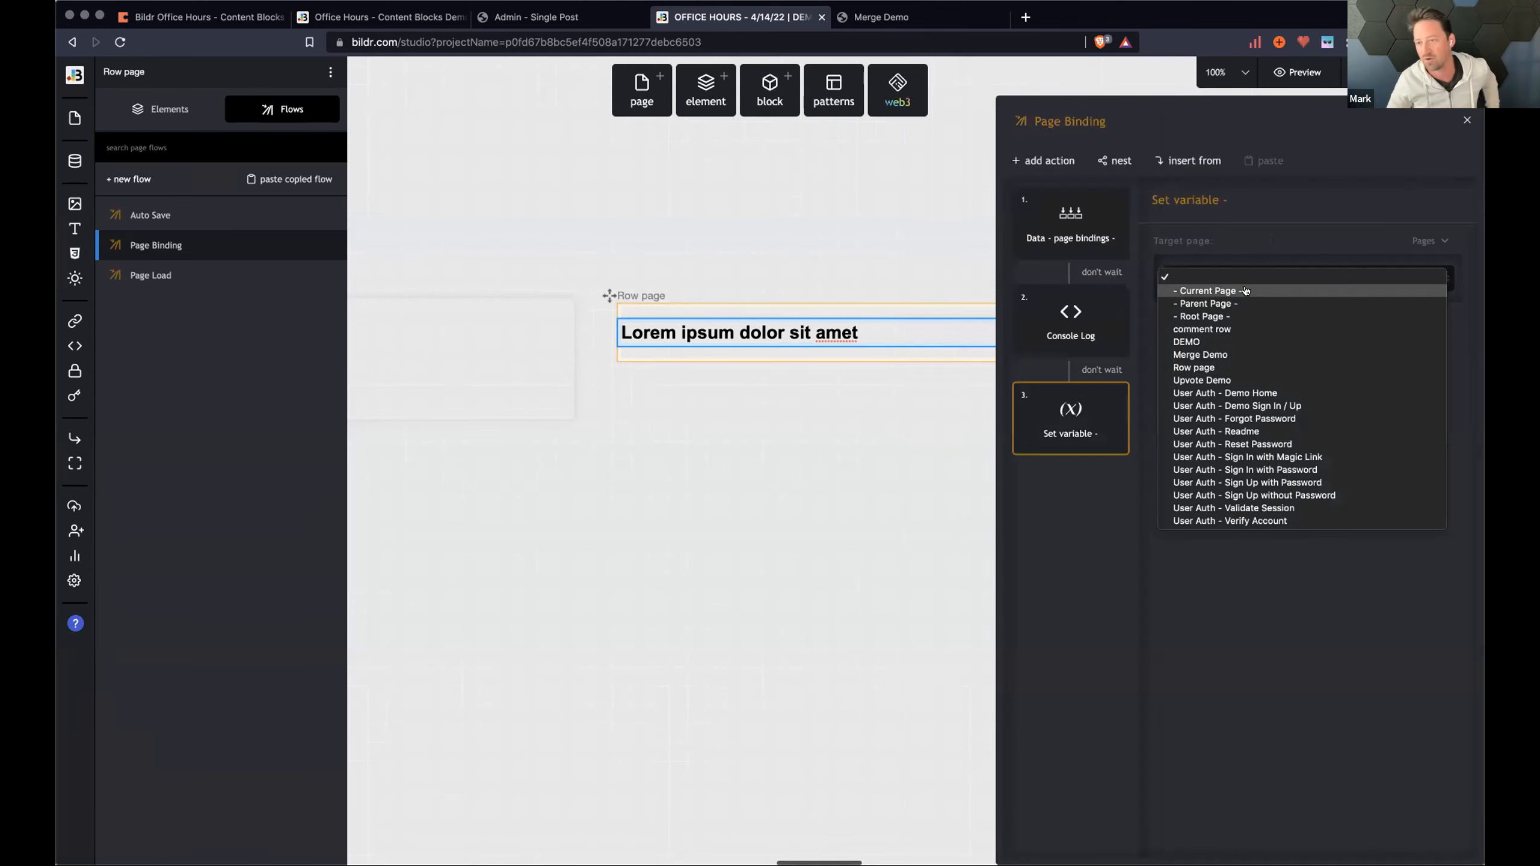
click(1245, 291)
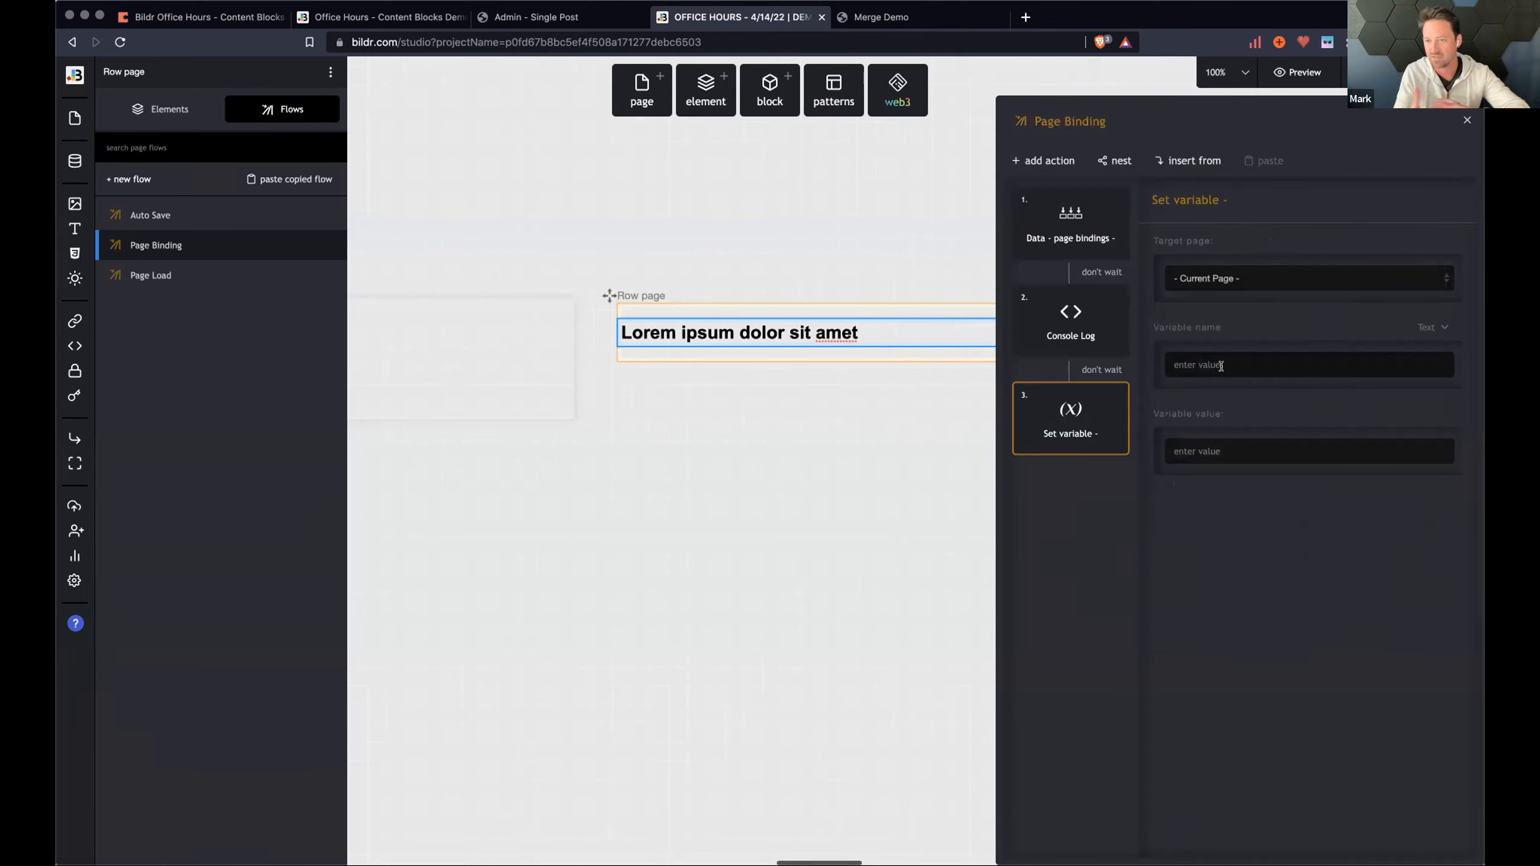
click(1467, 120)
Examine the Row alternate page ID(s) property of the Grid List on the Merge Demo page.
scroll(788, 389, left, 8)
click(945, 359)
scroll(1327, 621, down, 2)
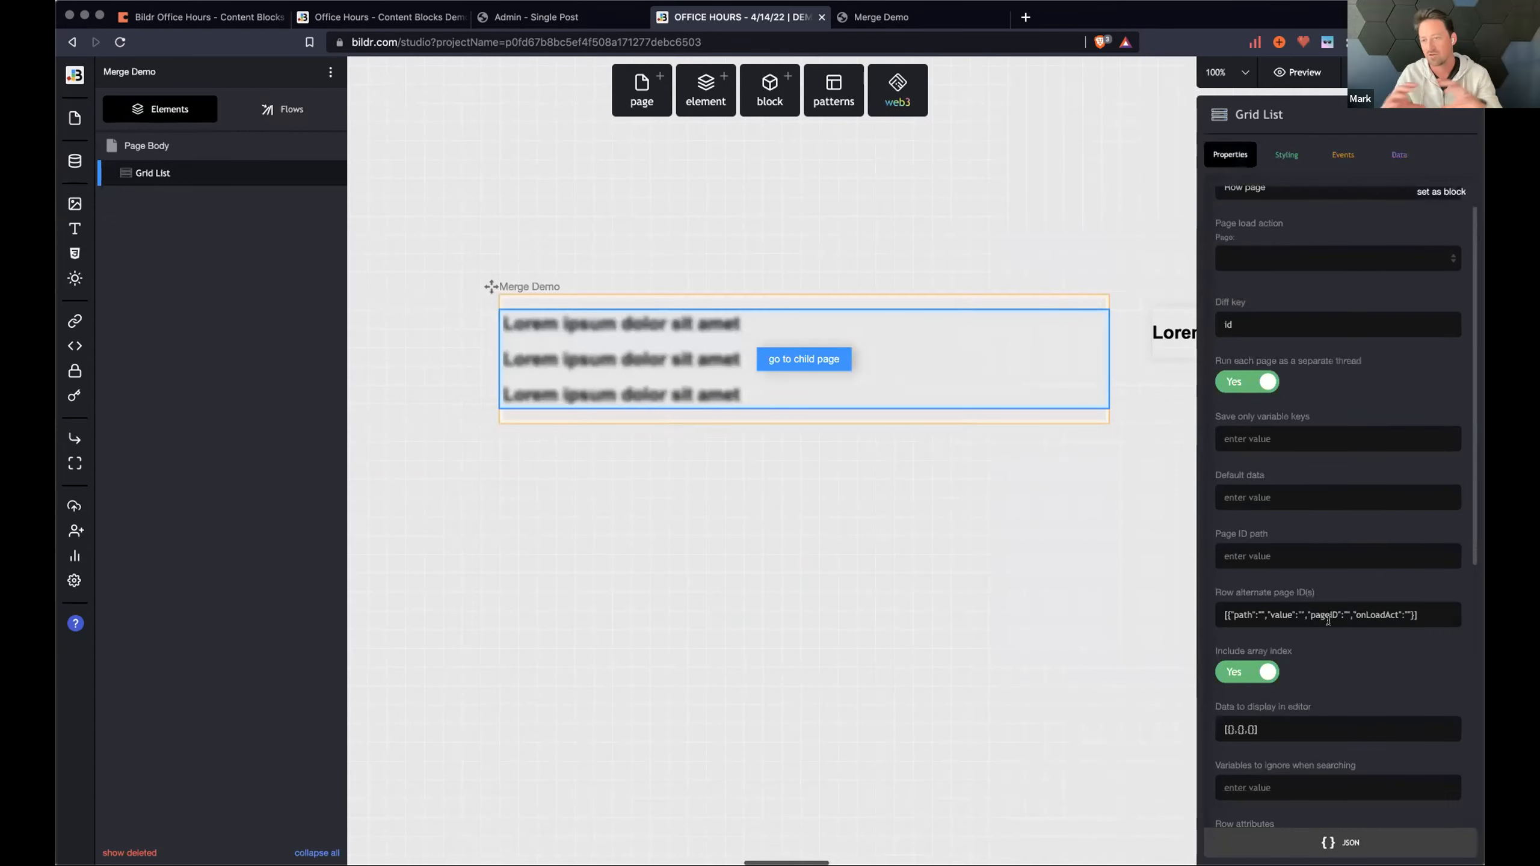
scroll(1326, 620, down, 2)
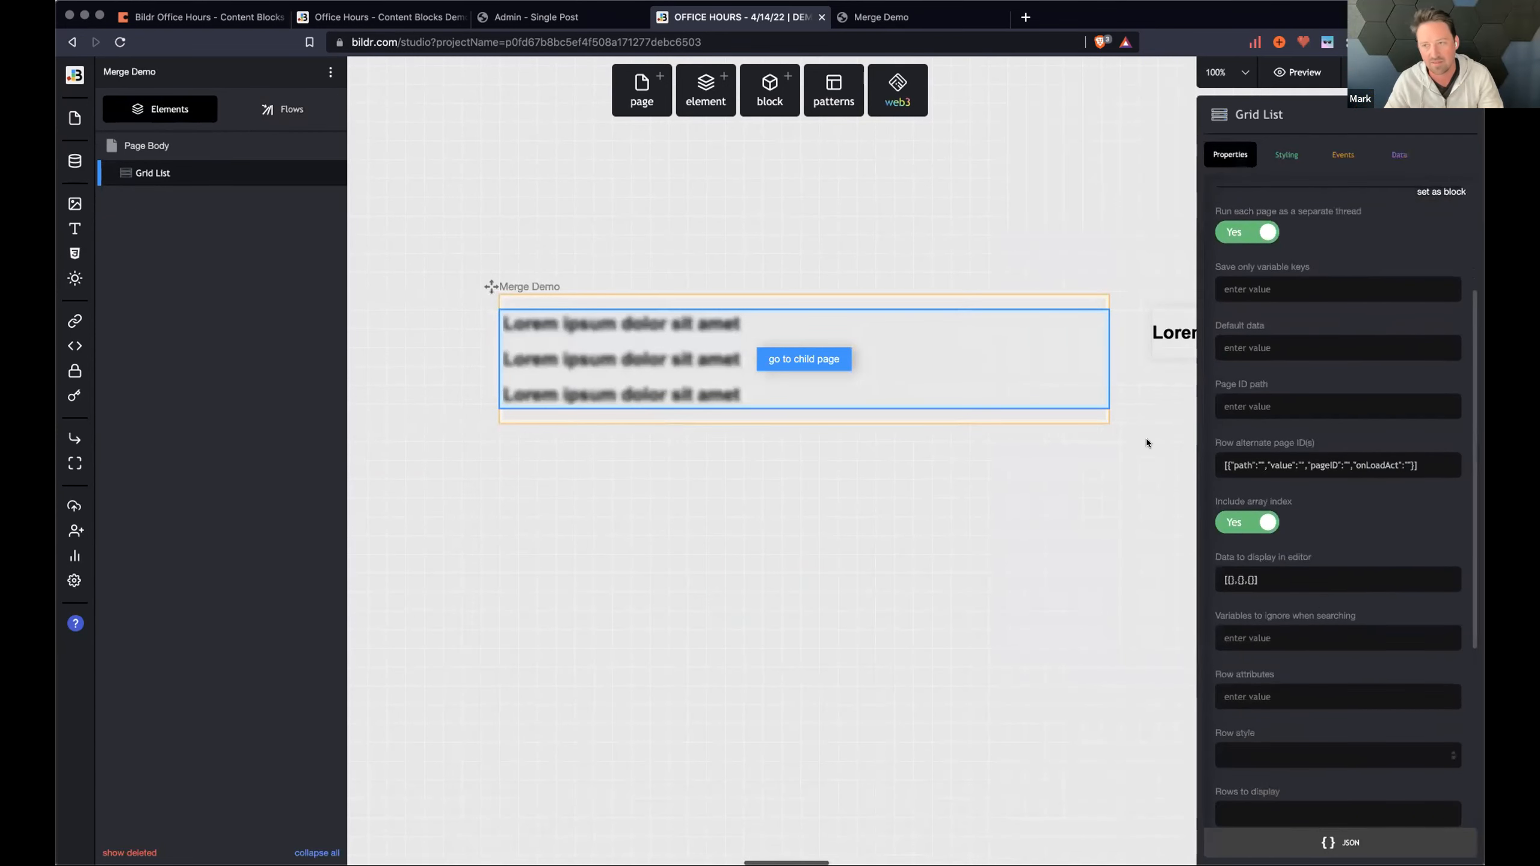
Add a blank page below the Row page on the canvas and place a Heading element in it.
scroll(1052, 358, right, 5)
click(1031, 334)
click(632, 106)
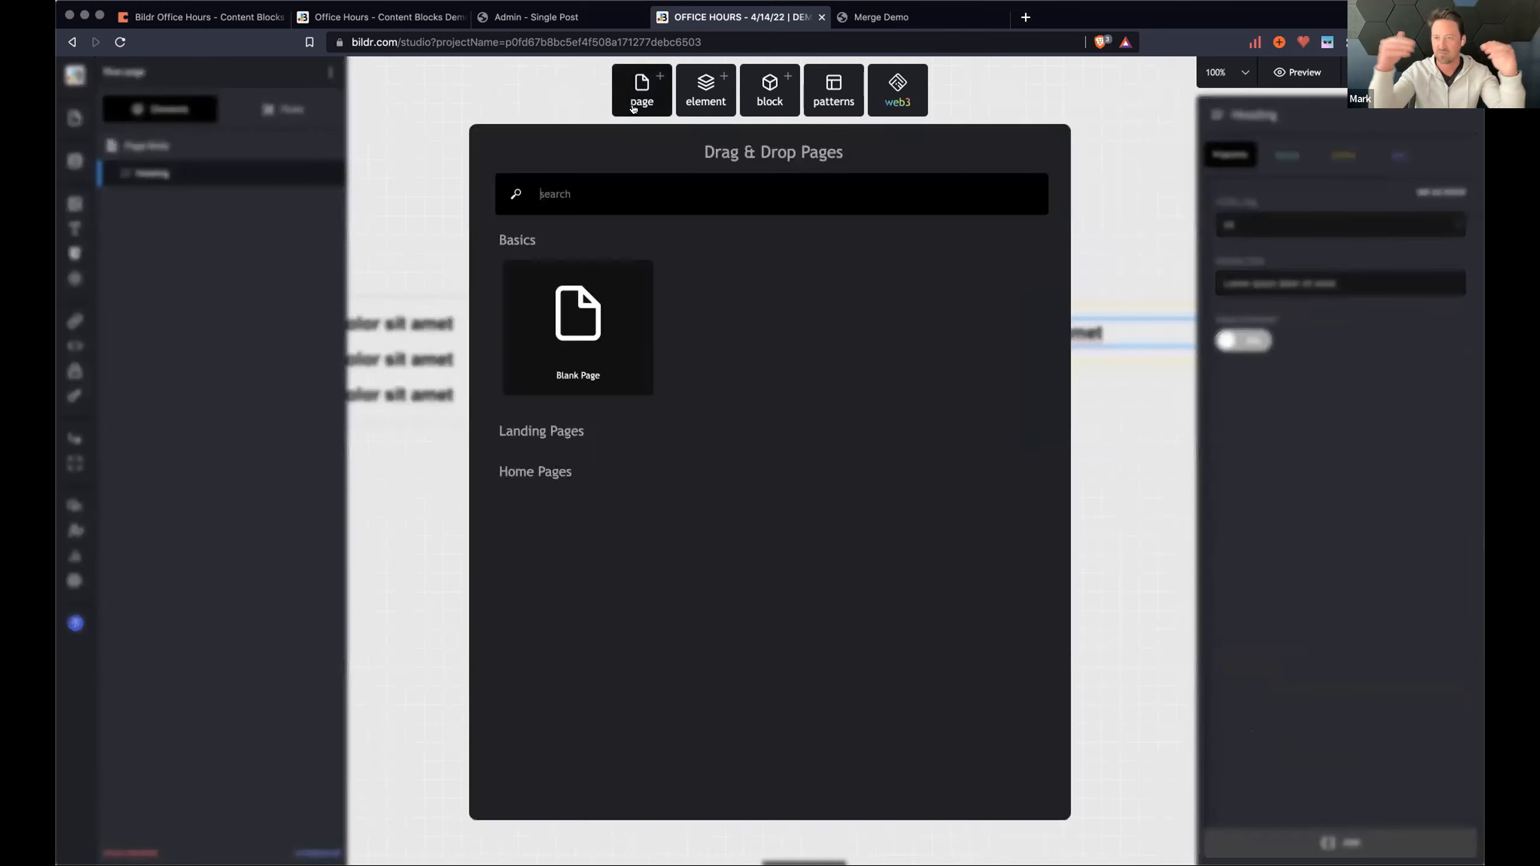
drag(578, 328, 917, 442)
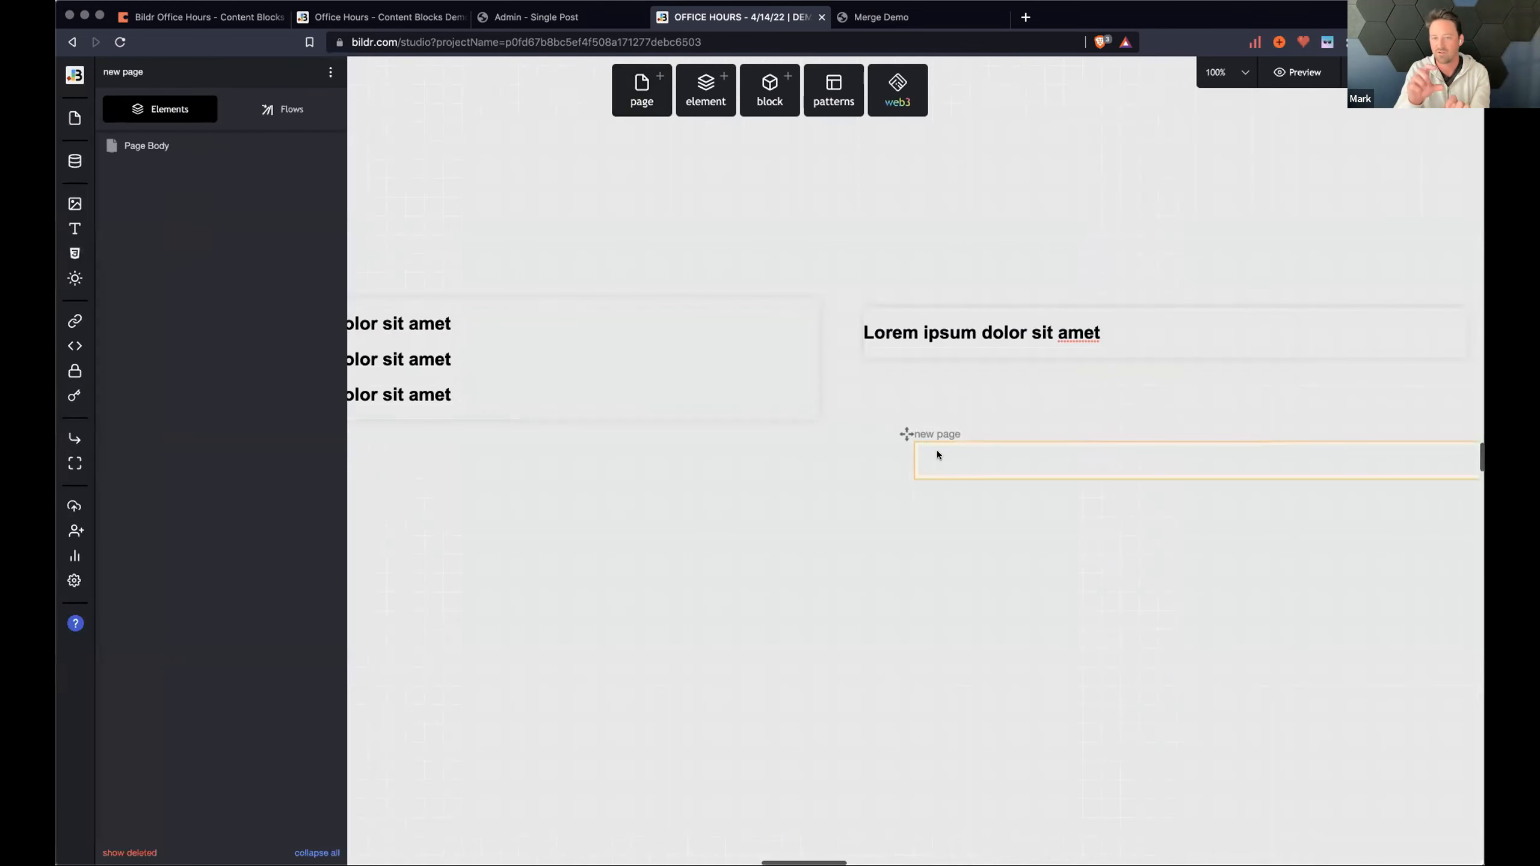
click(721, 107)
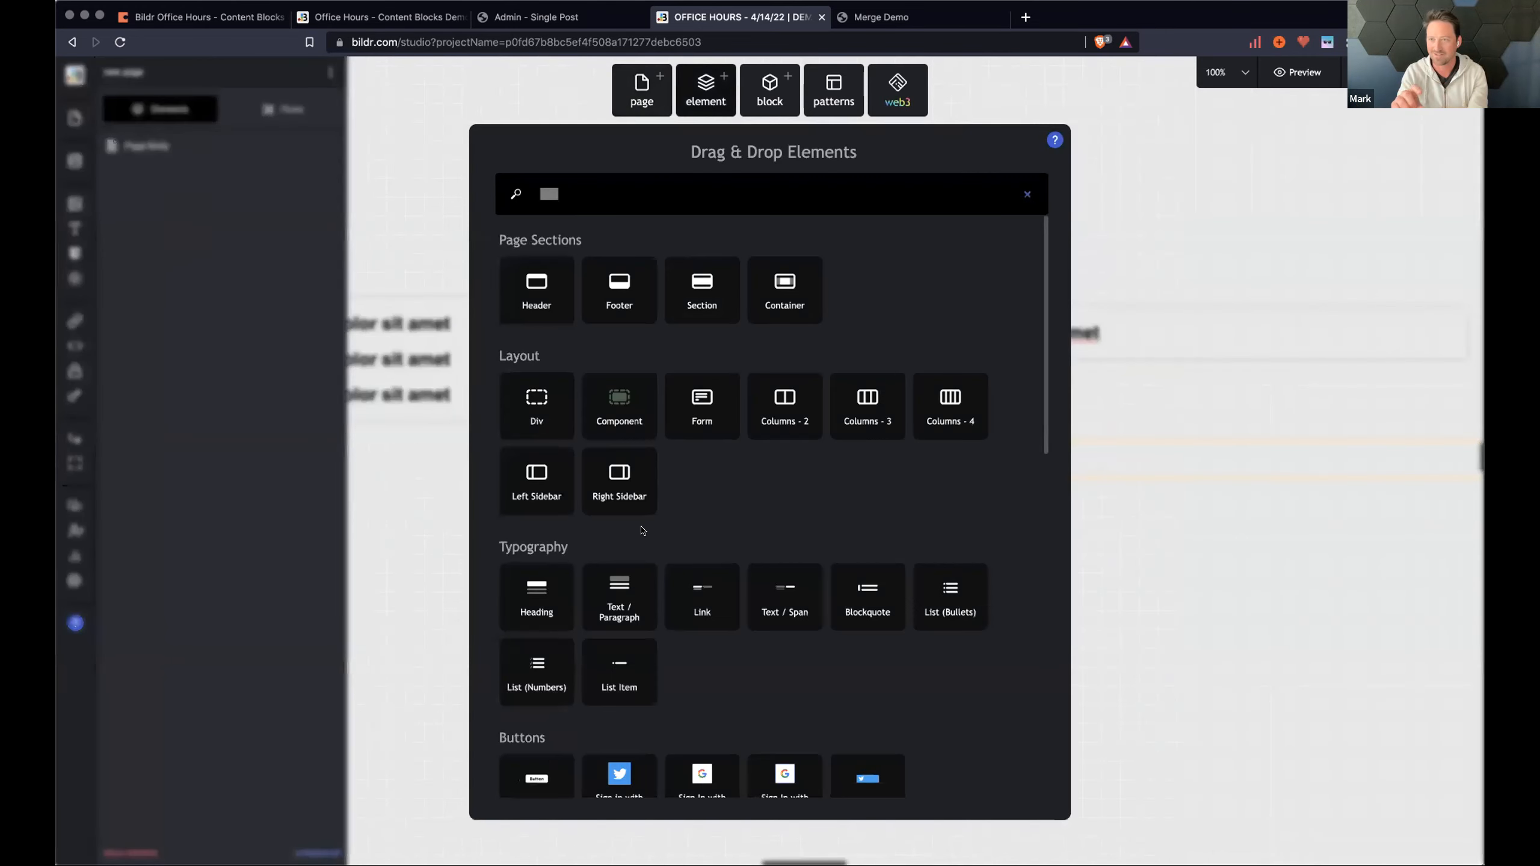
drag(537, 597, 965, 463)
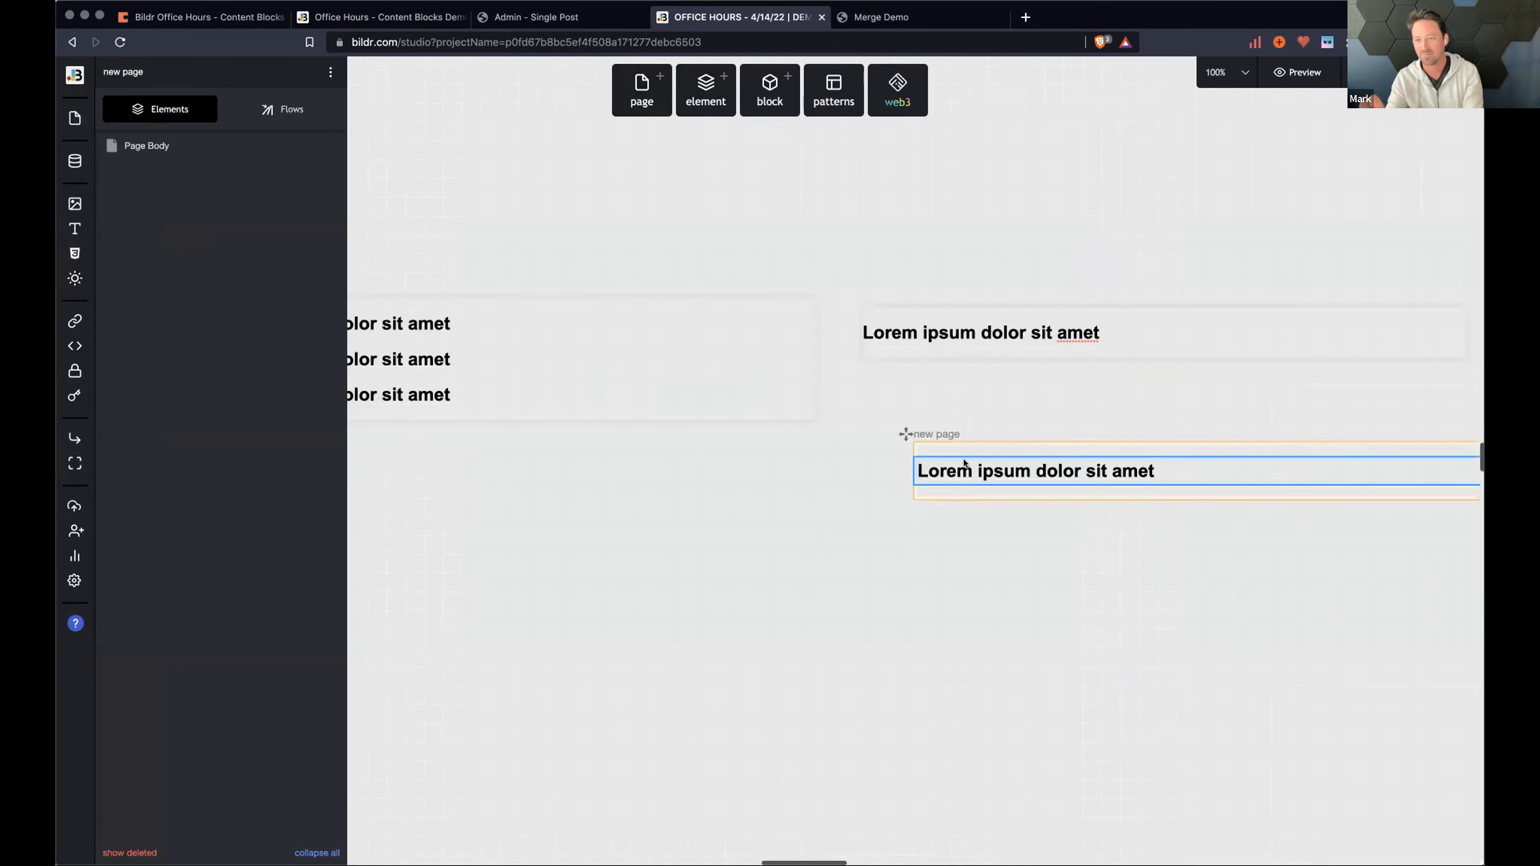
Give the new page's heading an inline color property set to blue.
click(1286, 155)
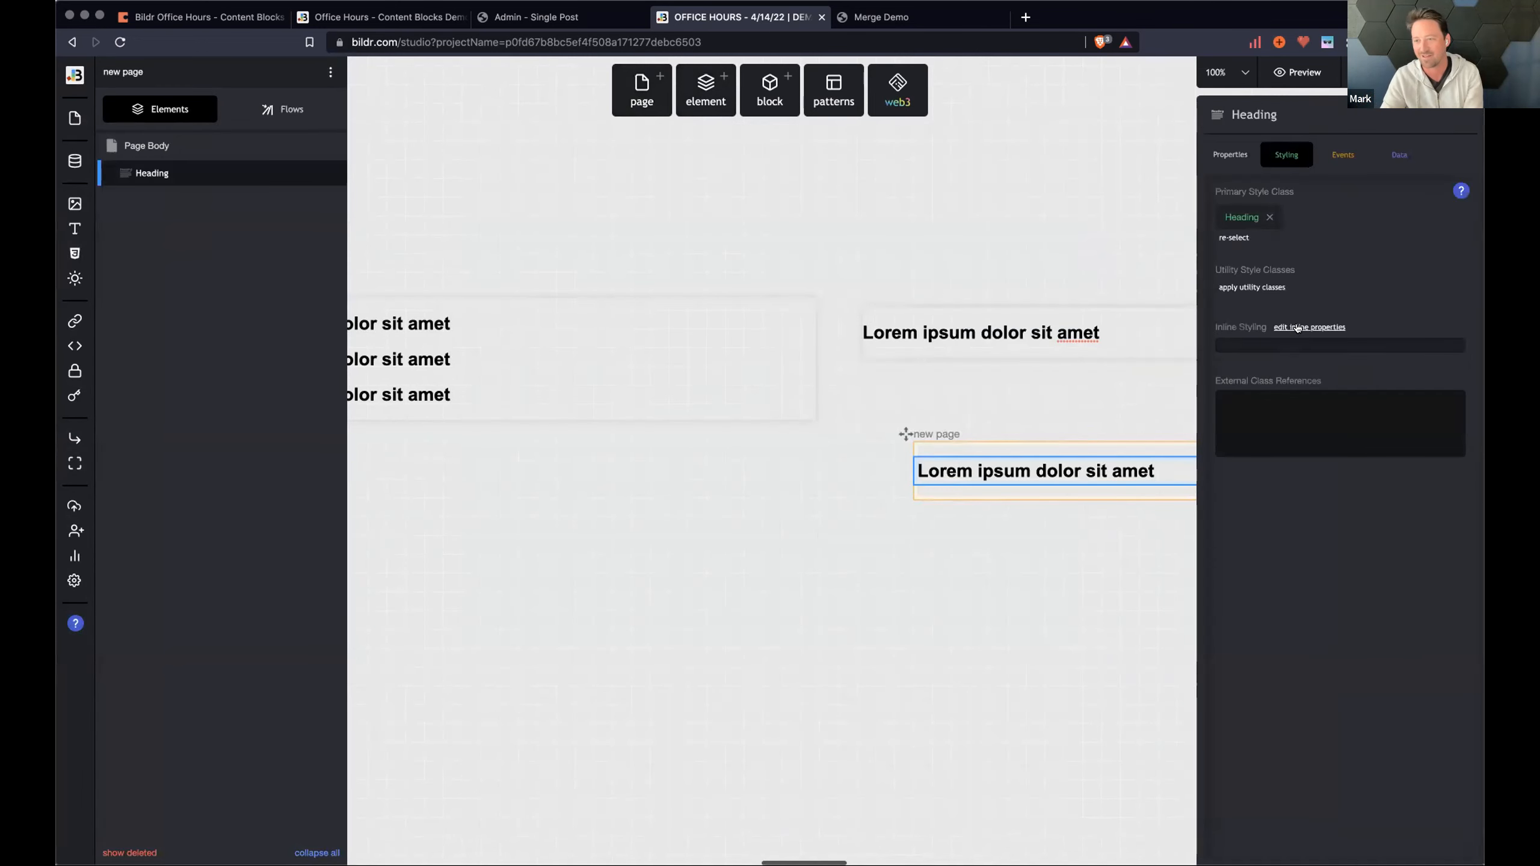
click(1297, 328)
click(1388, 228)
text(co)
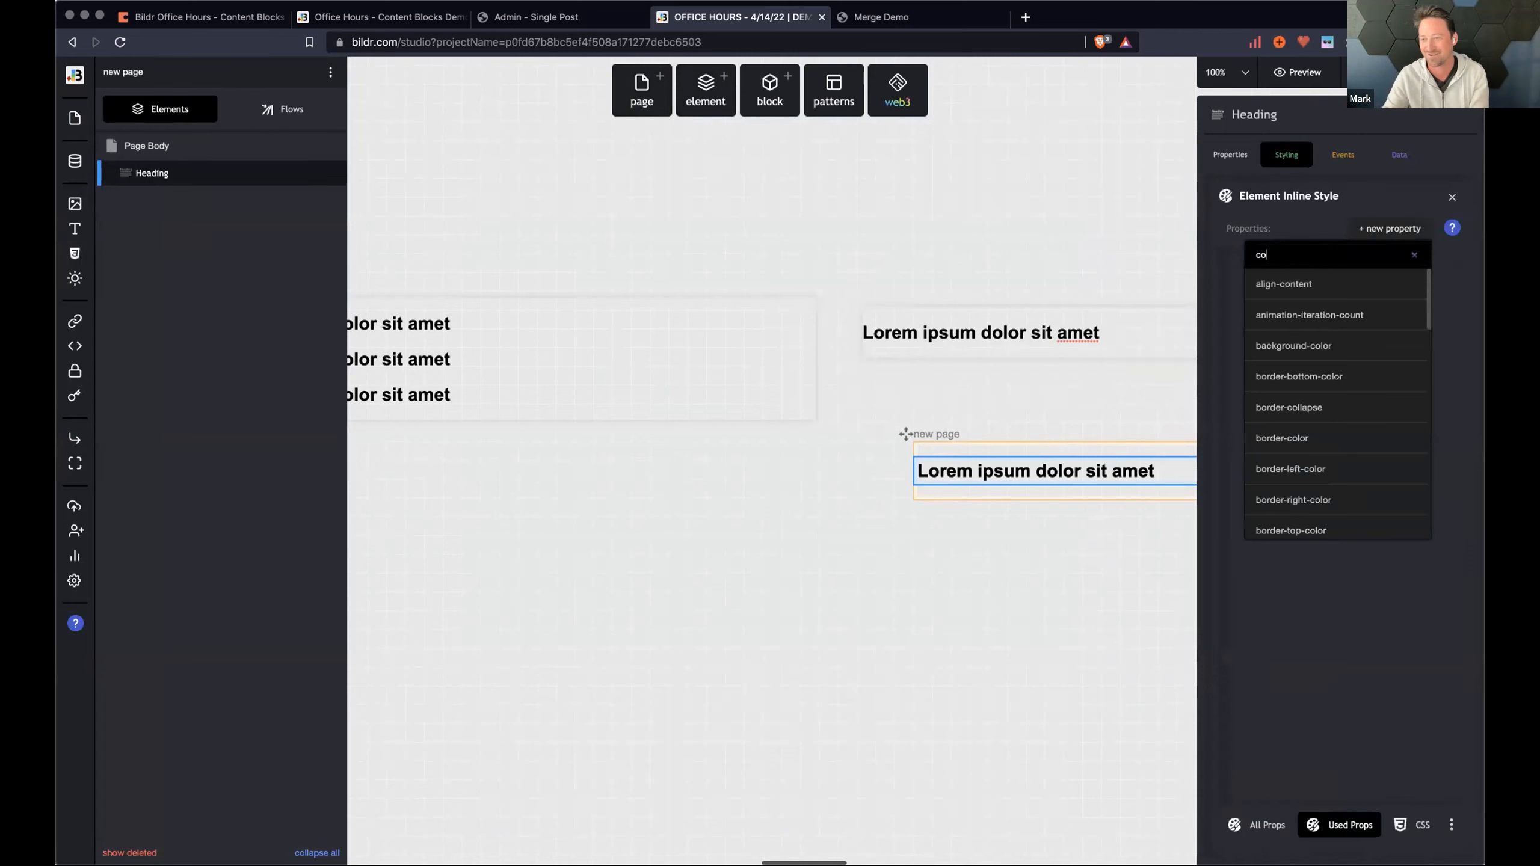
text(lor)
key(Return)
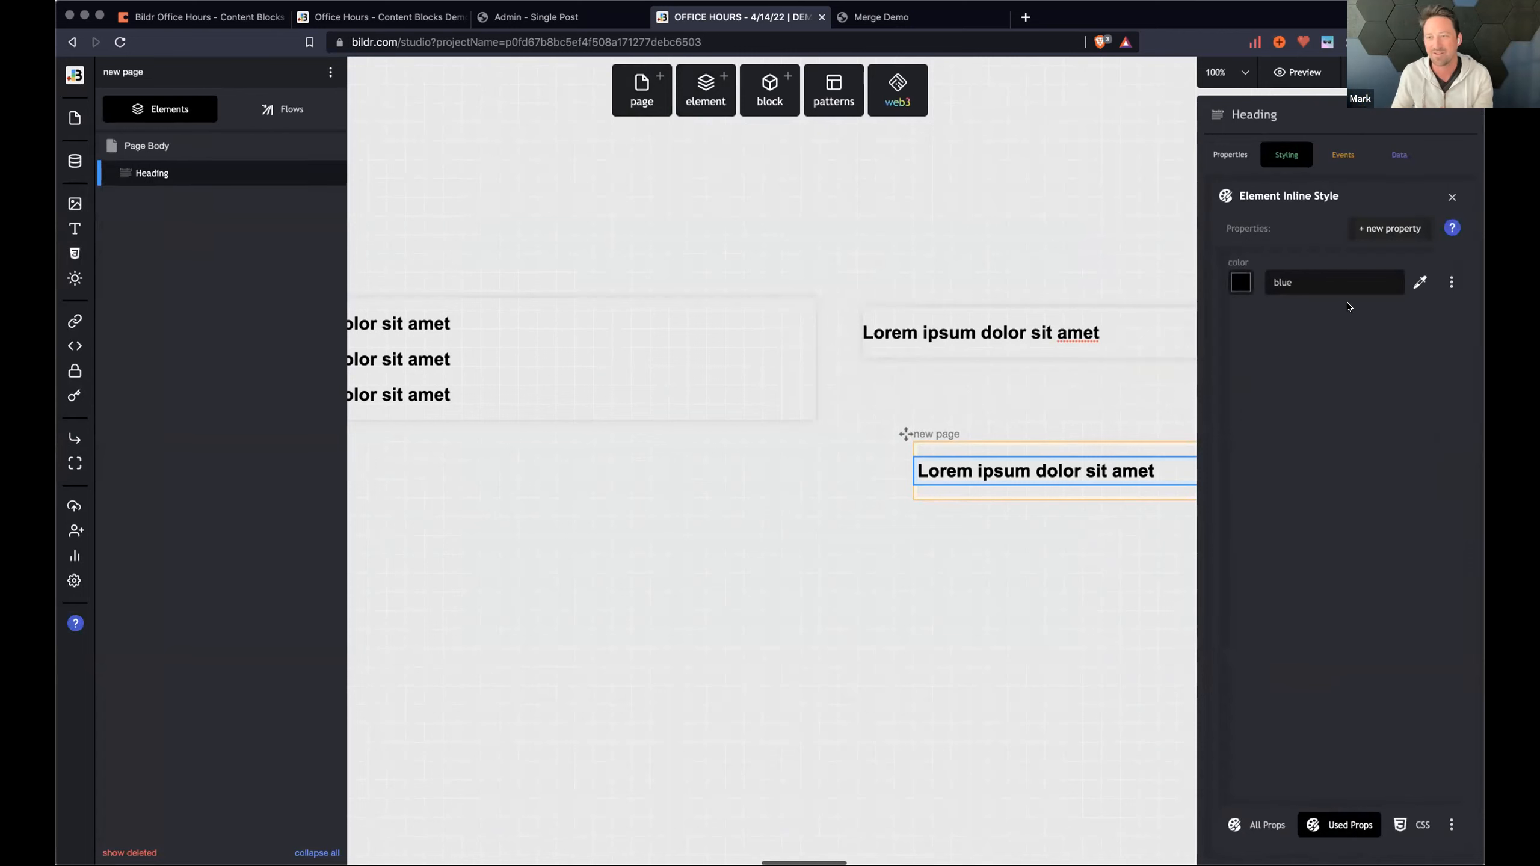
click(816, 510)
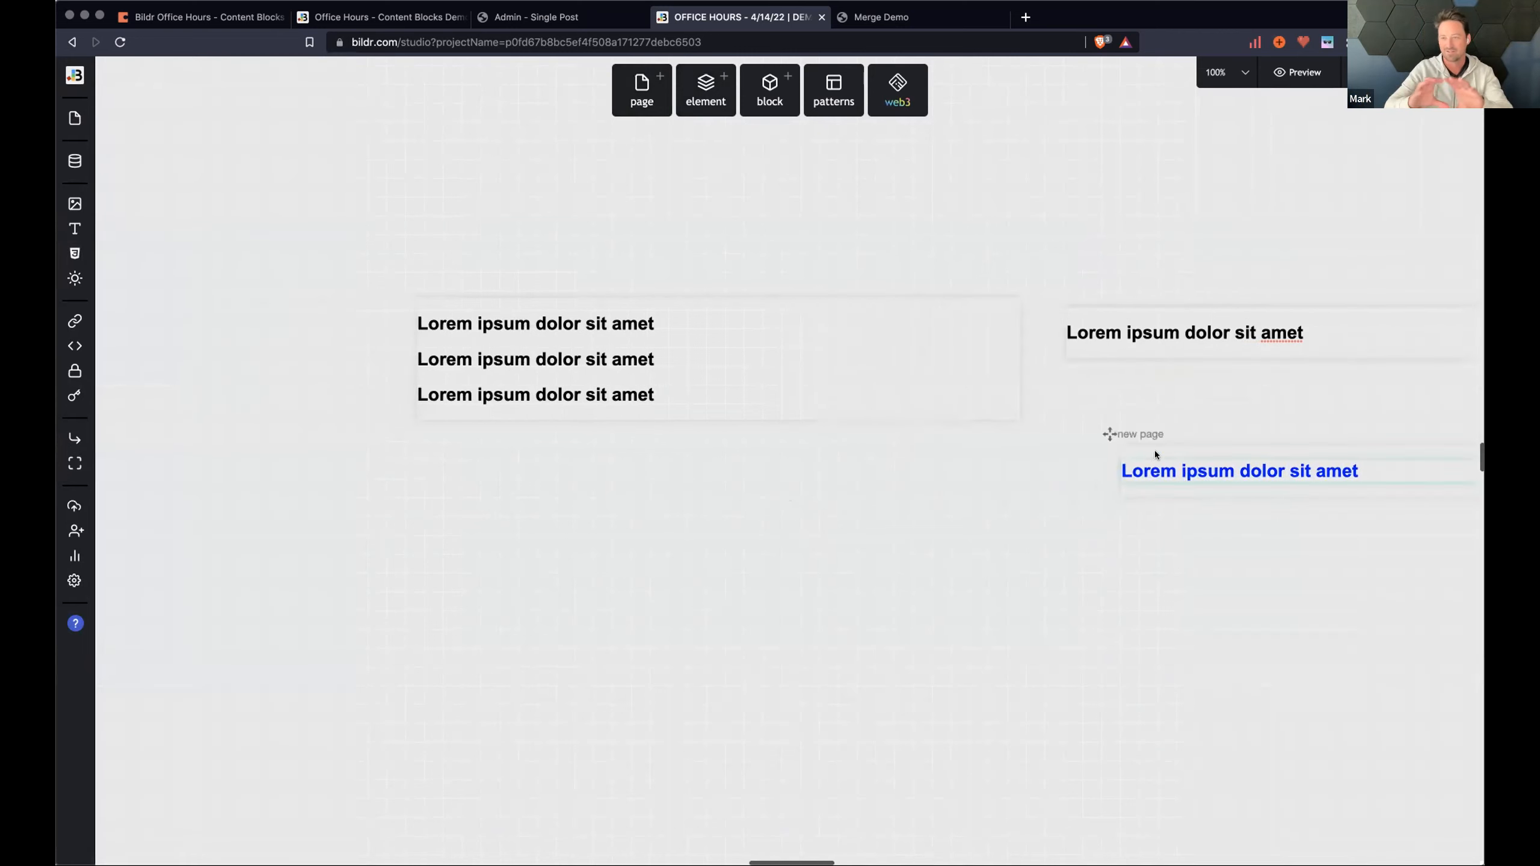
Align the new page directly beneath the Row page and rename it Row Page 2.
drag(1109, 433, 1055, 386)
click(1084, 386)
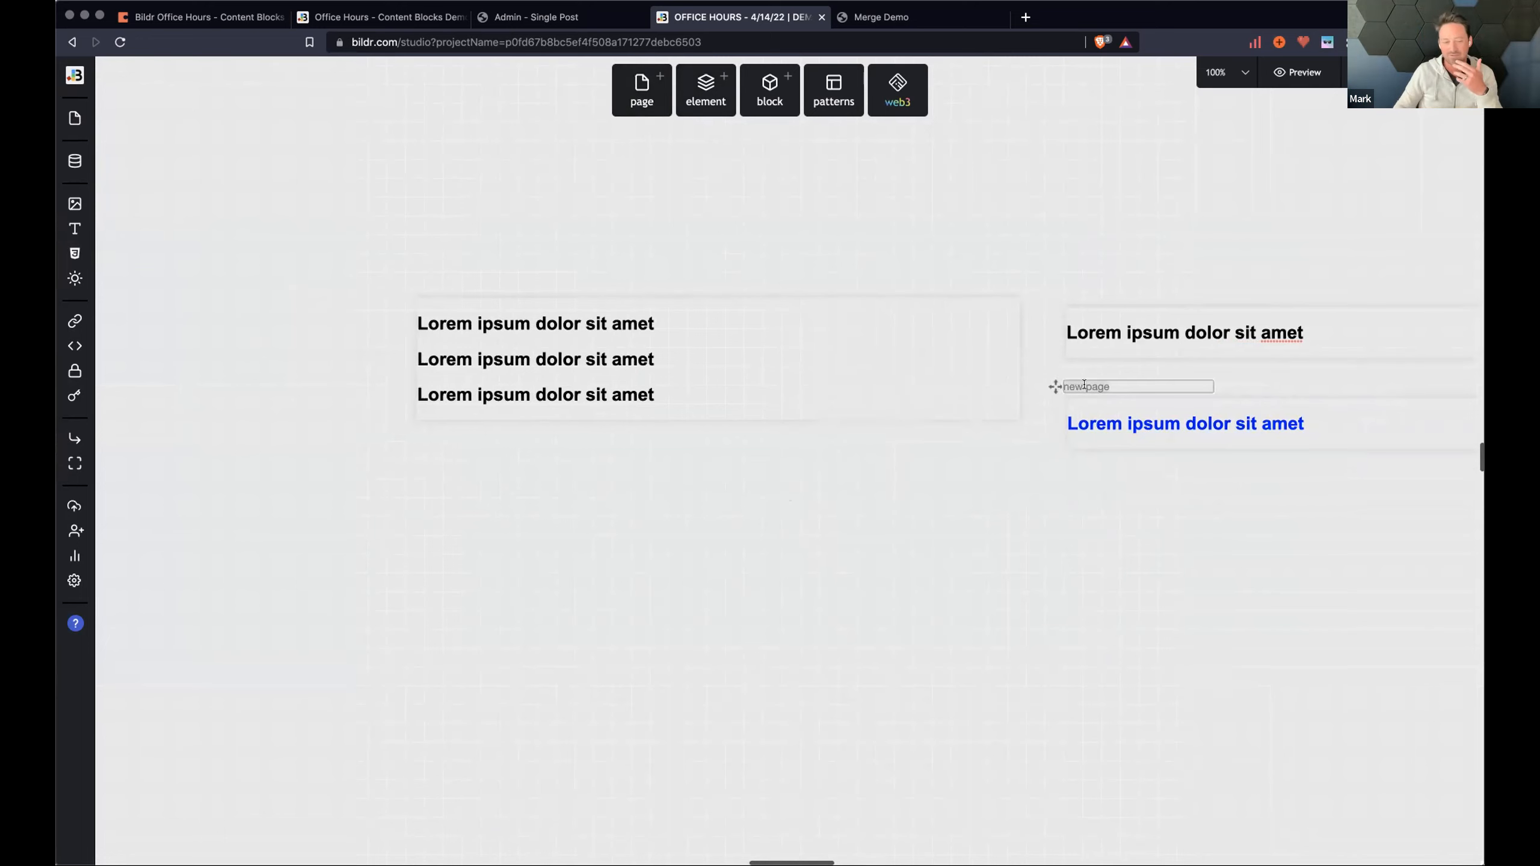
text(Wor)
text(Row)
text( Page)
key(Return)
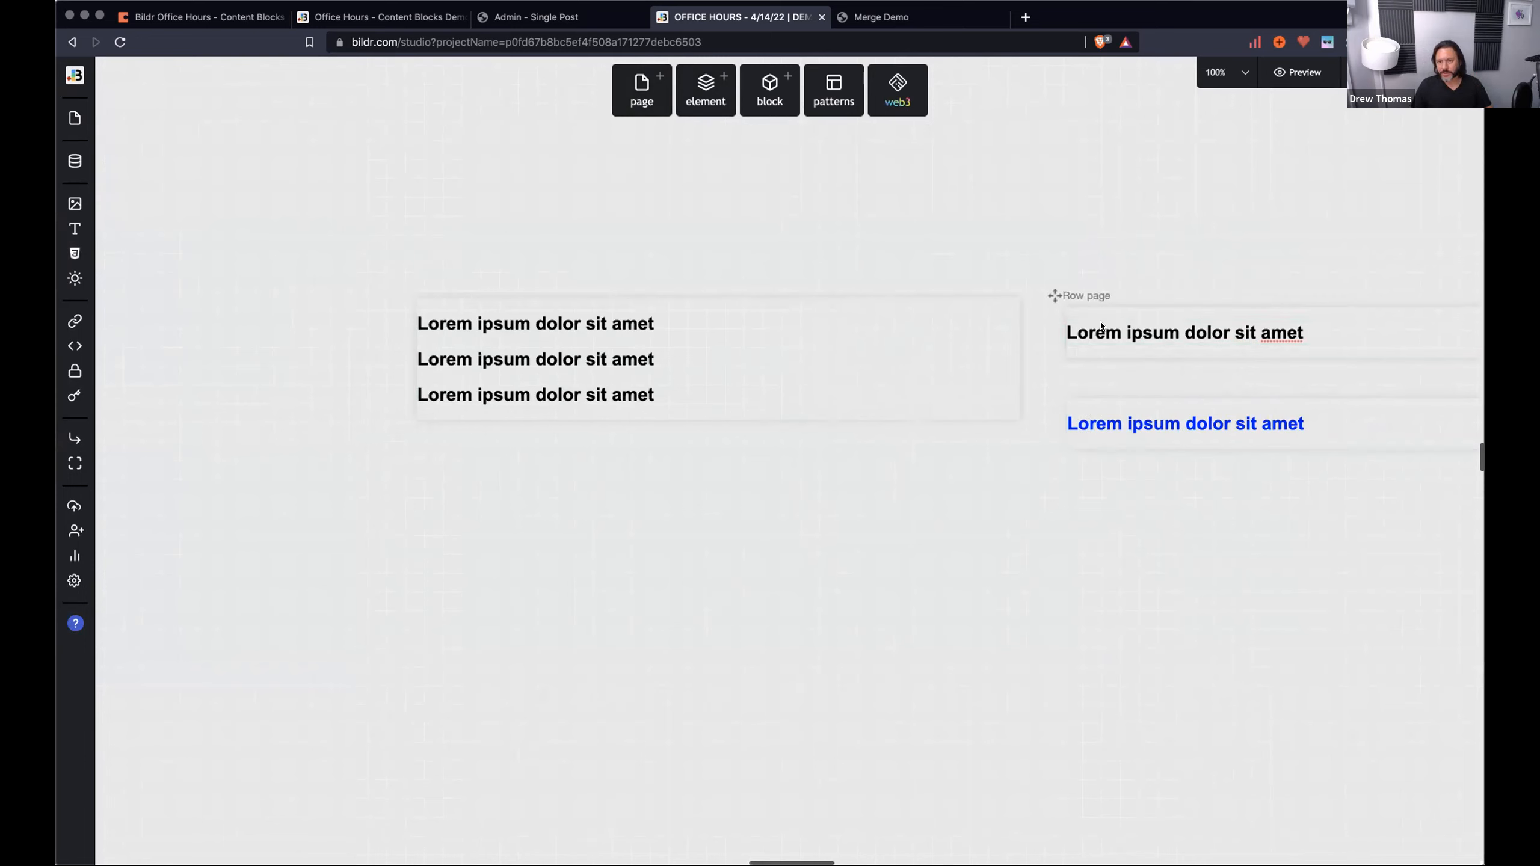
click(1105, 386)
text(2)
click(1093, 571)
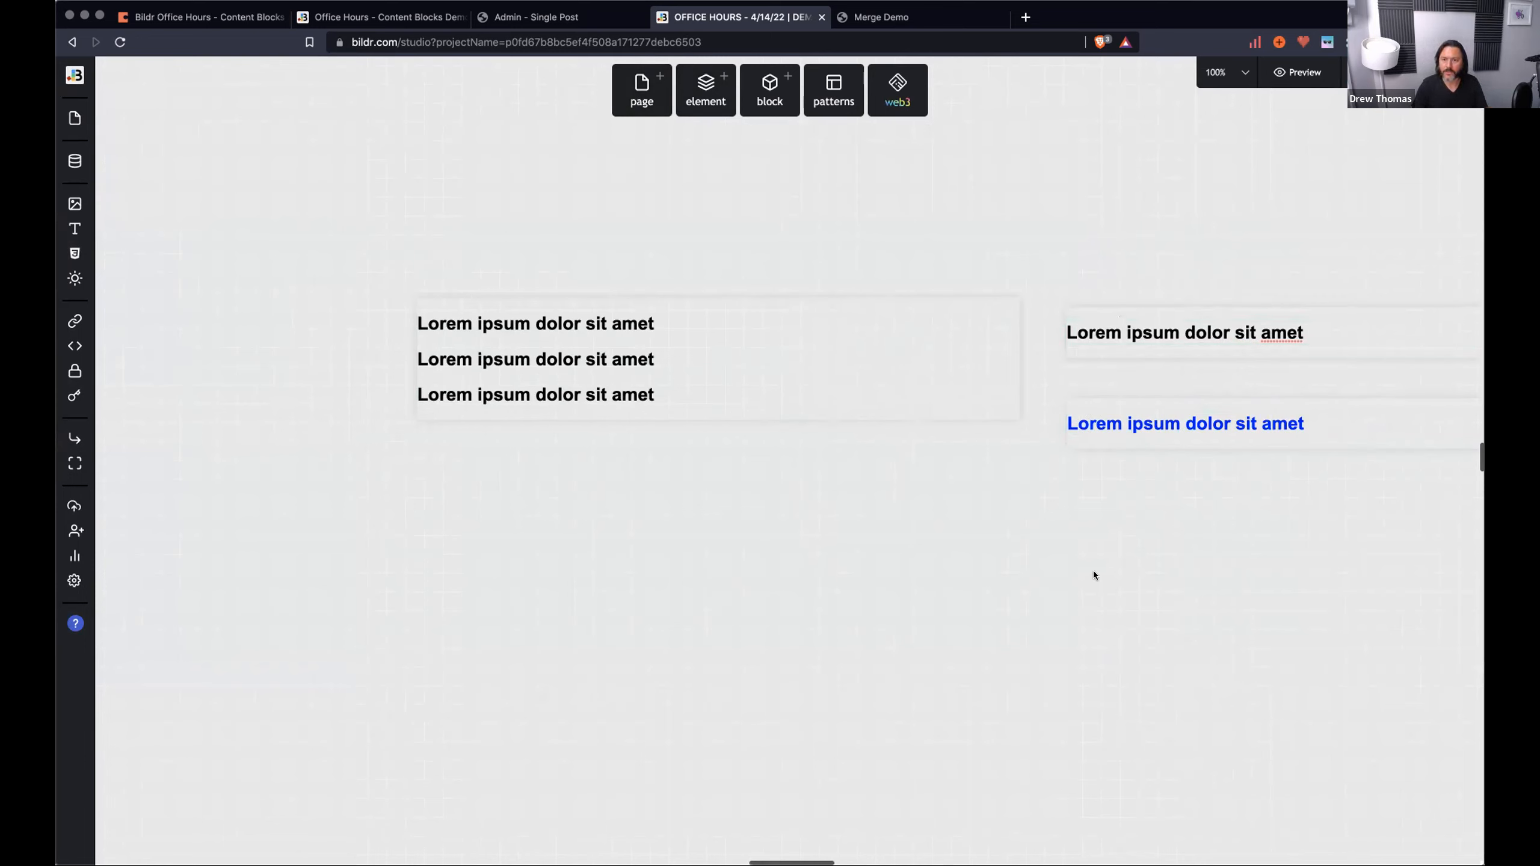
Copy Row Page 2's page ID into the pageID value of the Grid List's Row alternate page ID(s) property.
click(1096, 424)
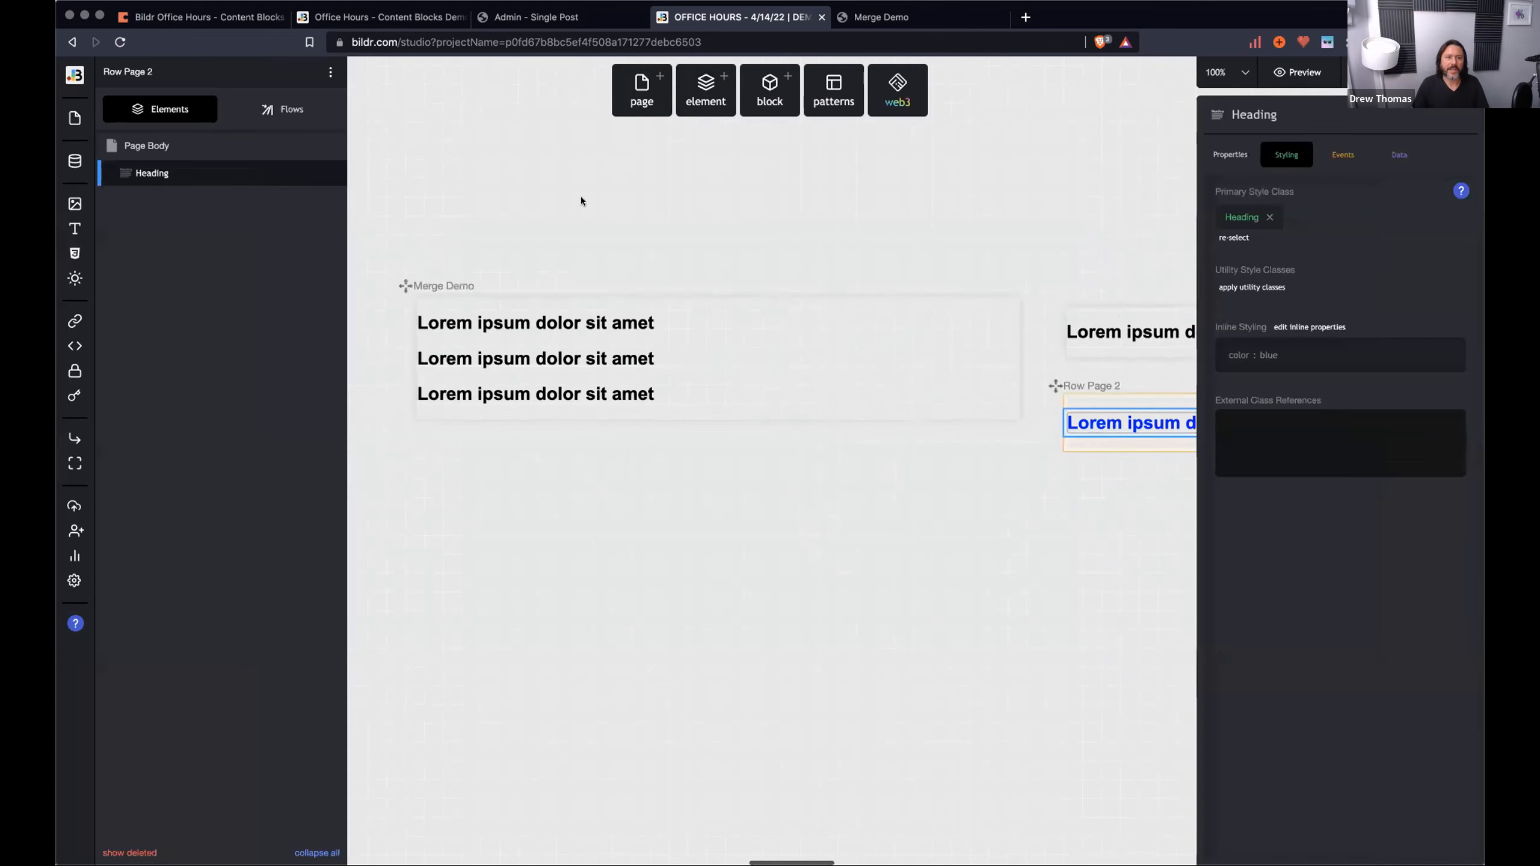
click(330, 73)
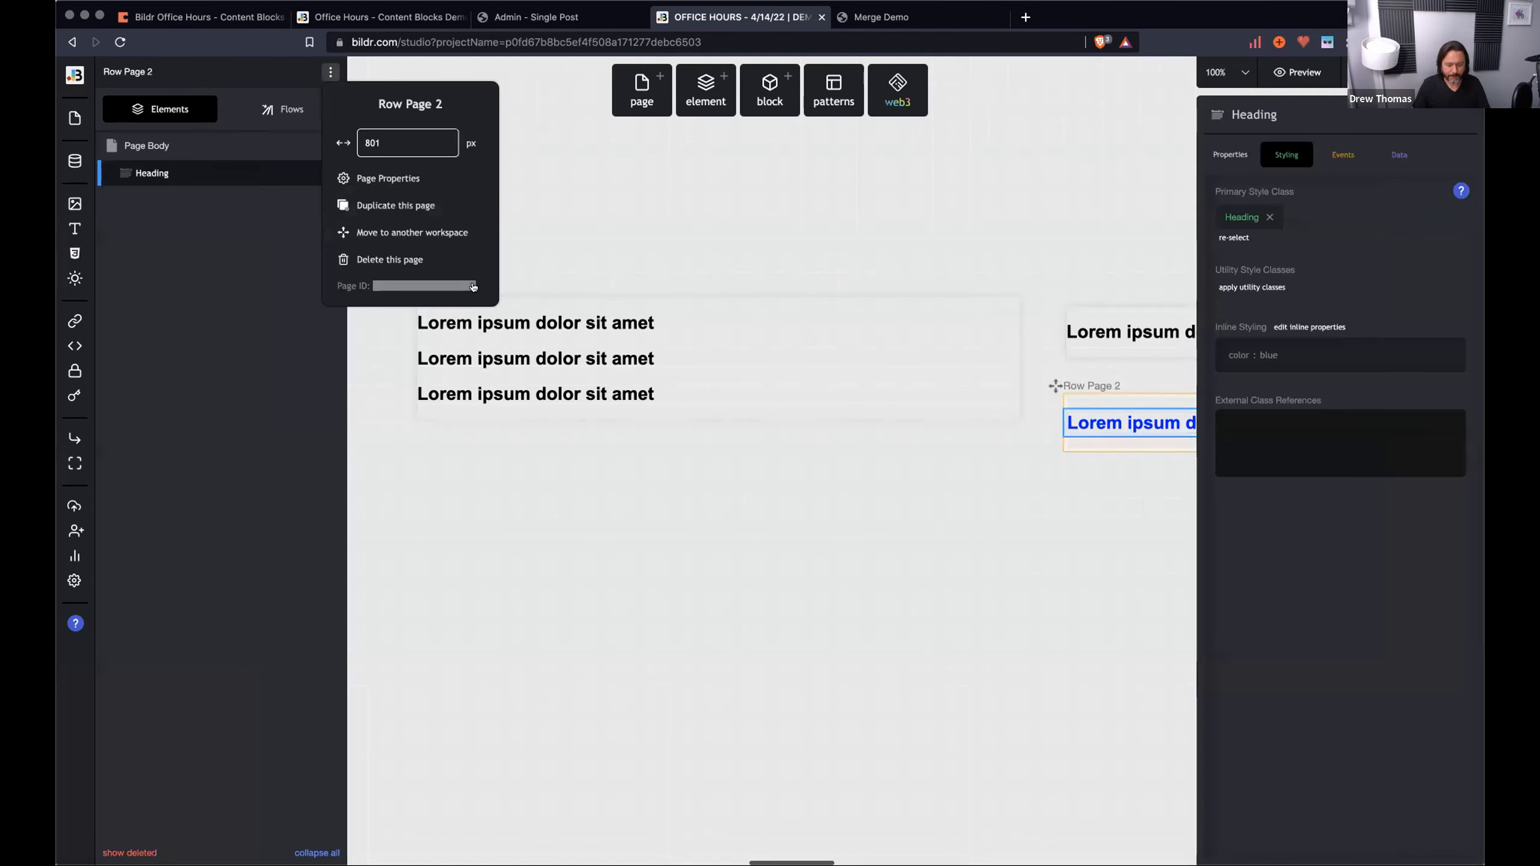
click(794, 365)
click(807, 371)
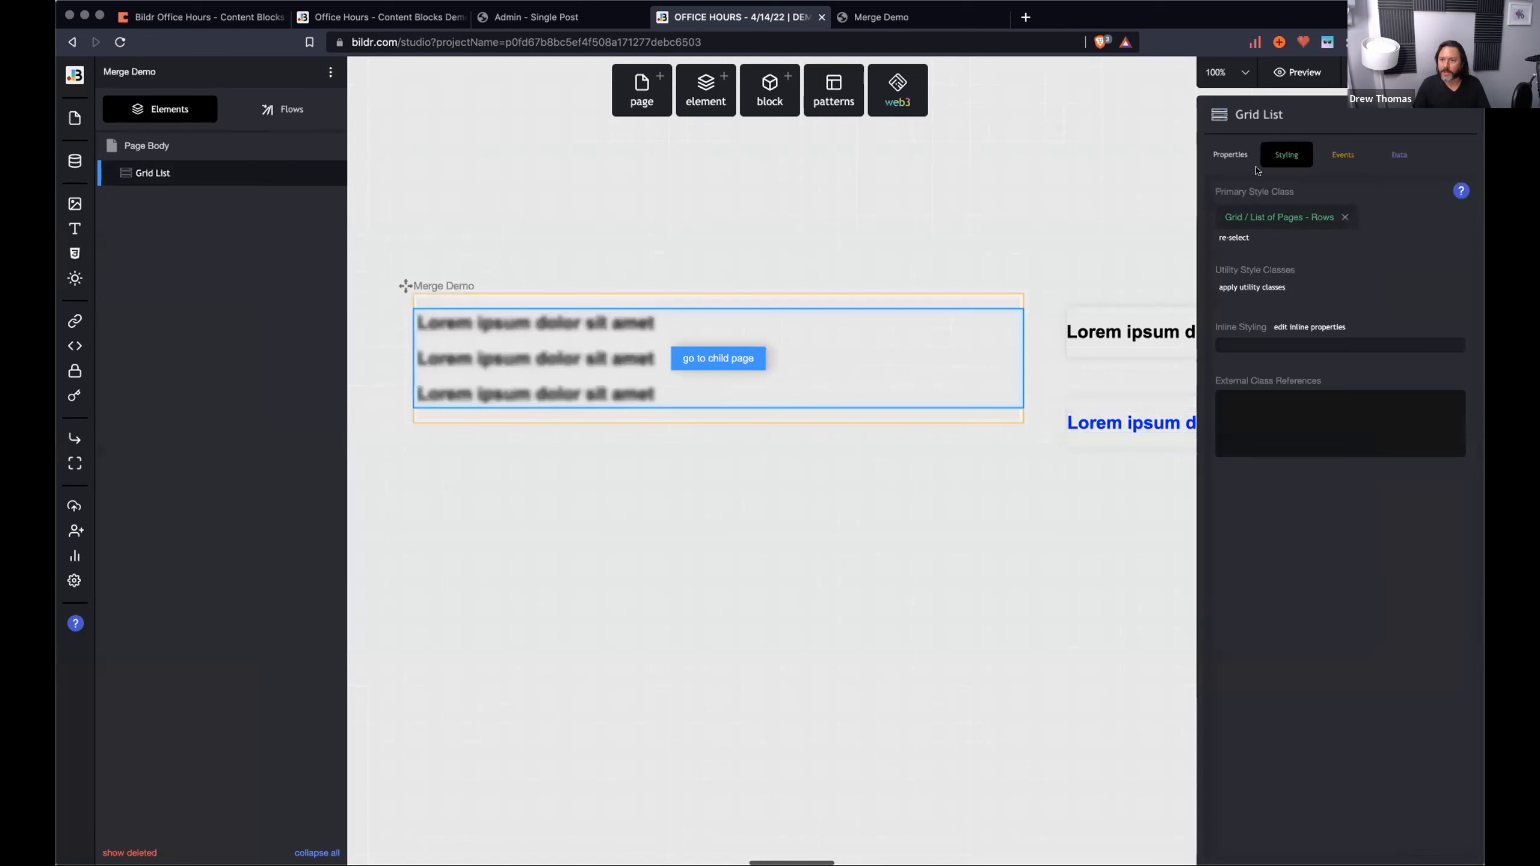
click(1231, 153)
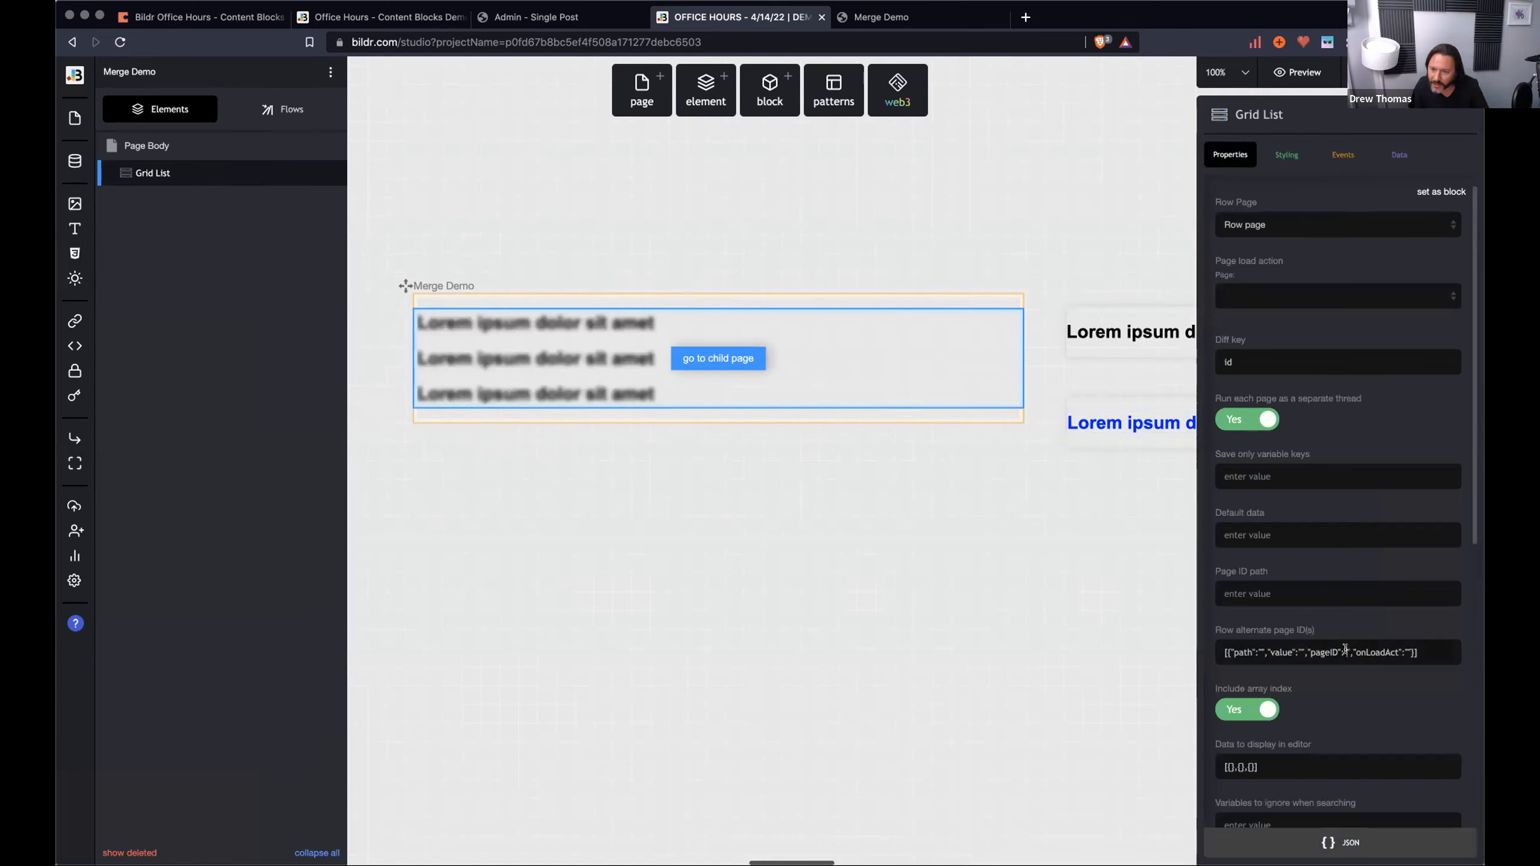
text(AkeGvJTIoUuFtceB9IjhNQ)
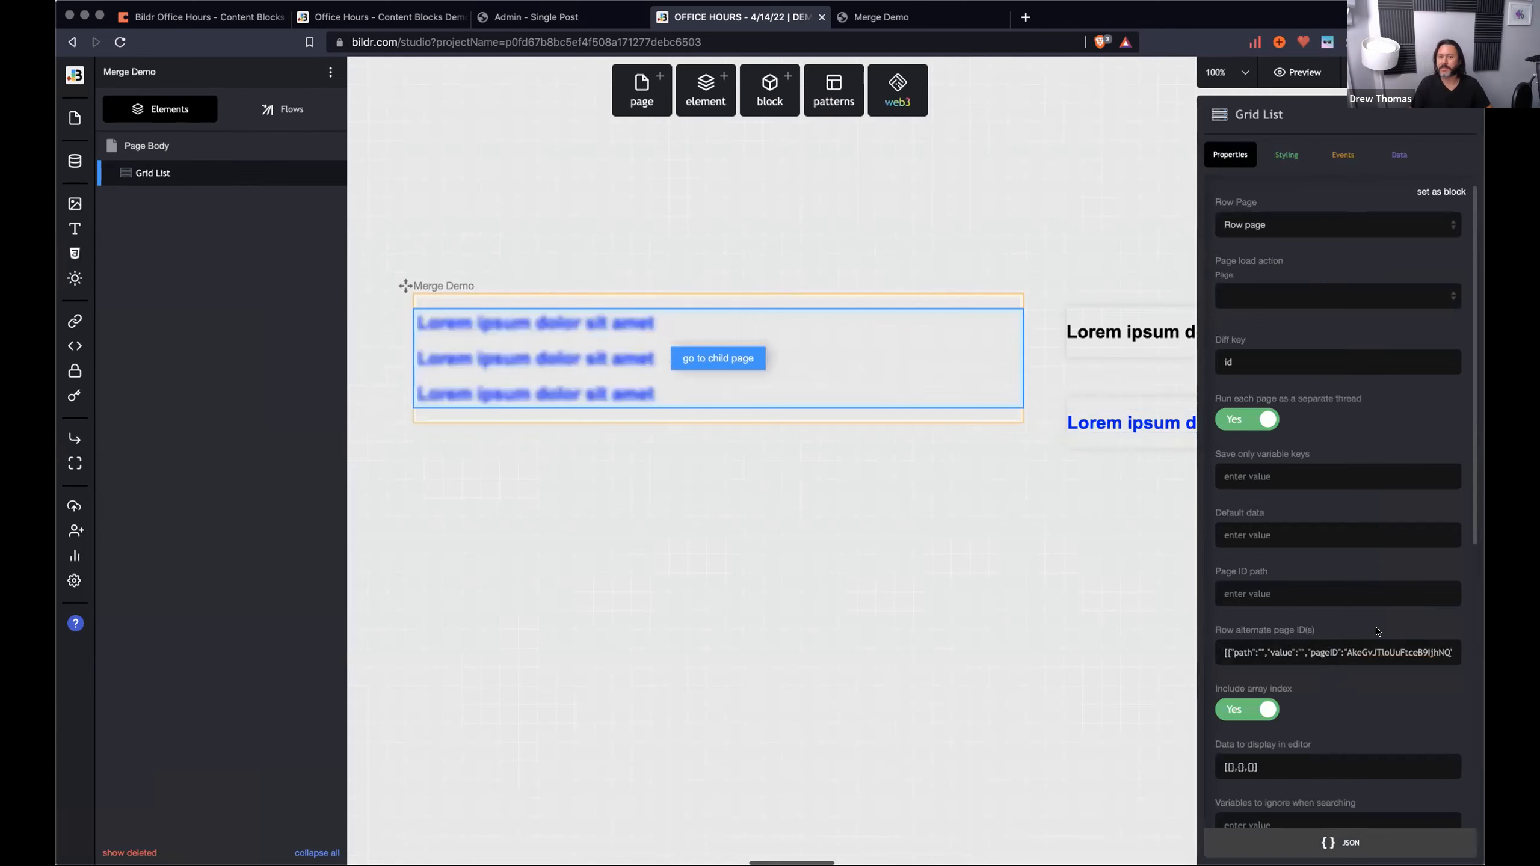
Set the path value in the Grid List's Row alternate page ID(s) property to "filter".
scroll(1338, 652, right, 2)
scroll(1339, 652, left, 1)
scroll(929, 279, left, 1)
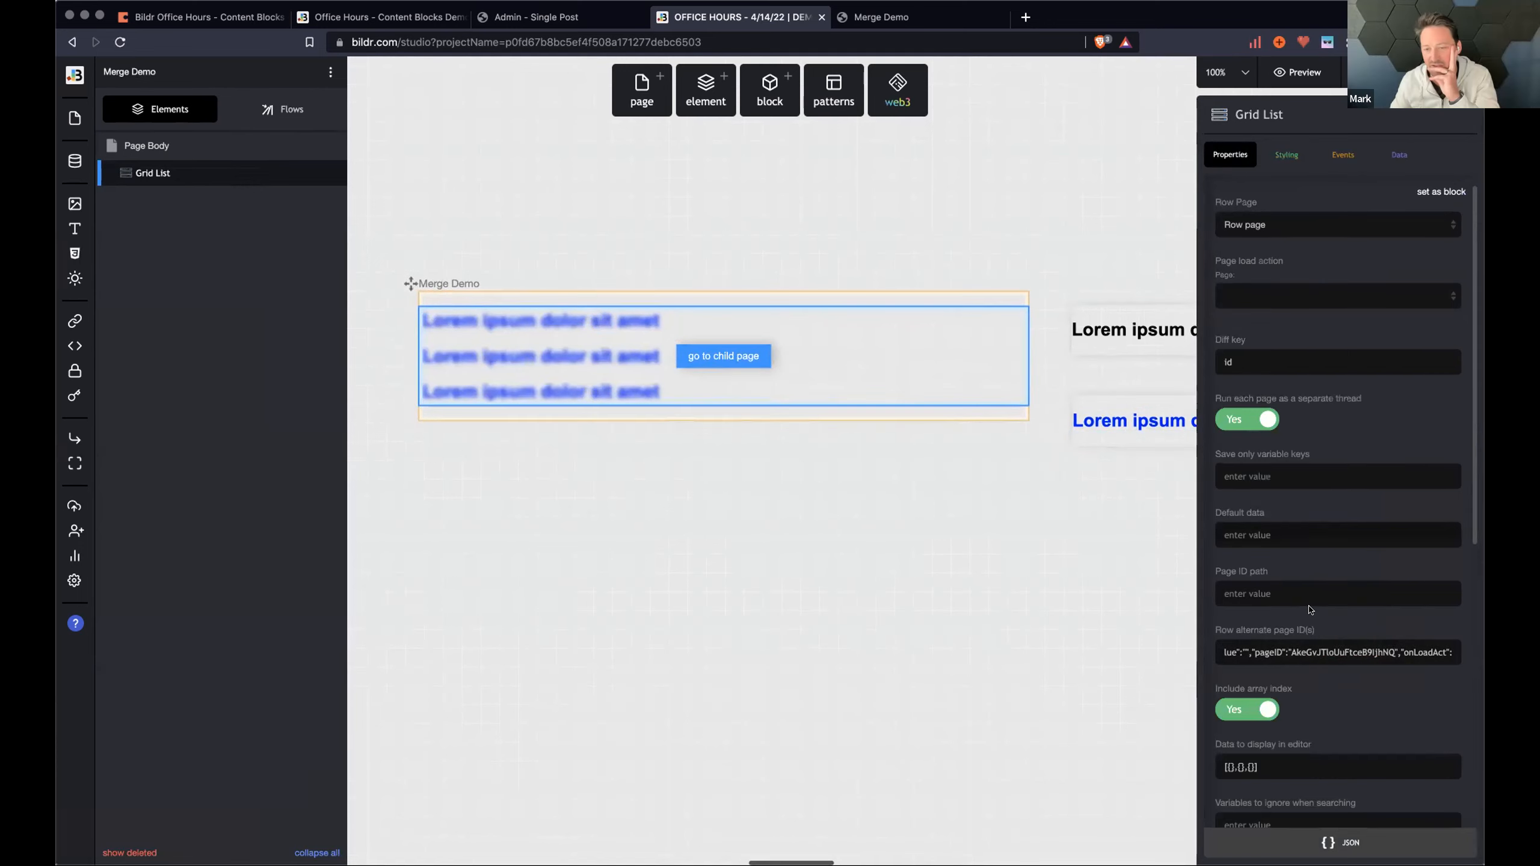
scroll(1315, 655, left, 3)
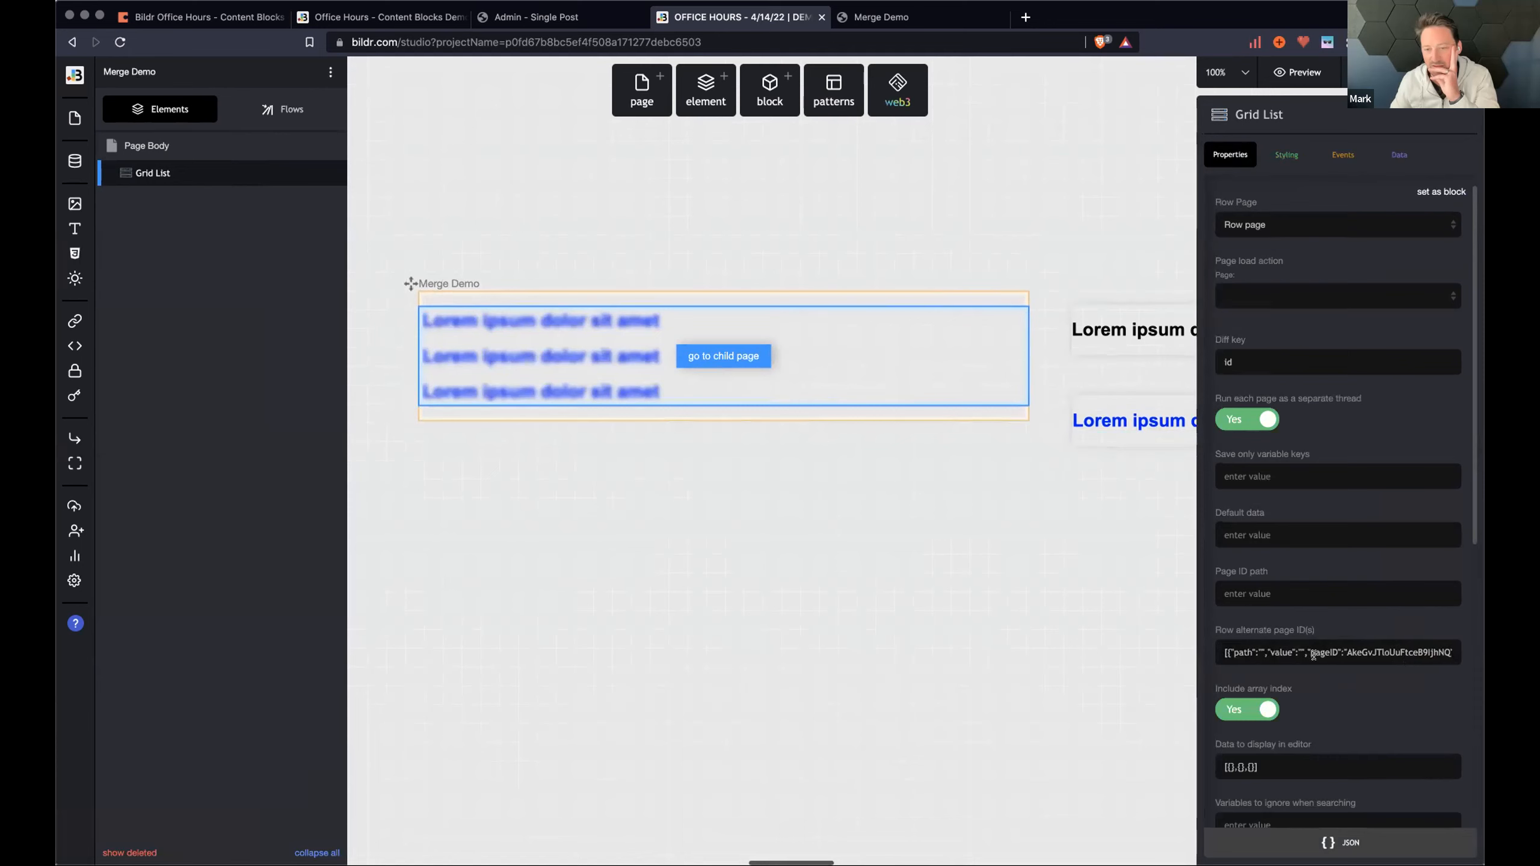
click(1299, 650)
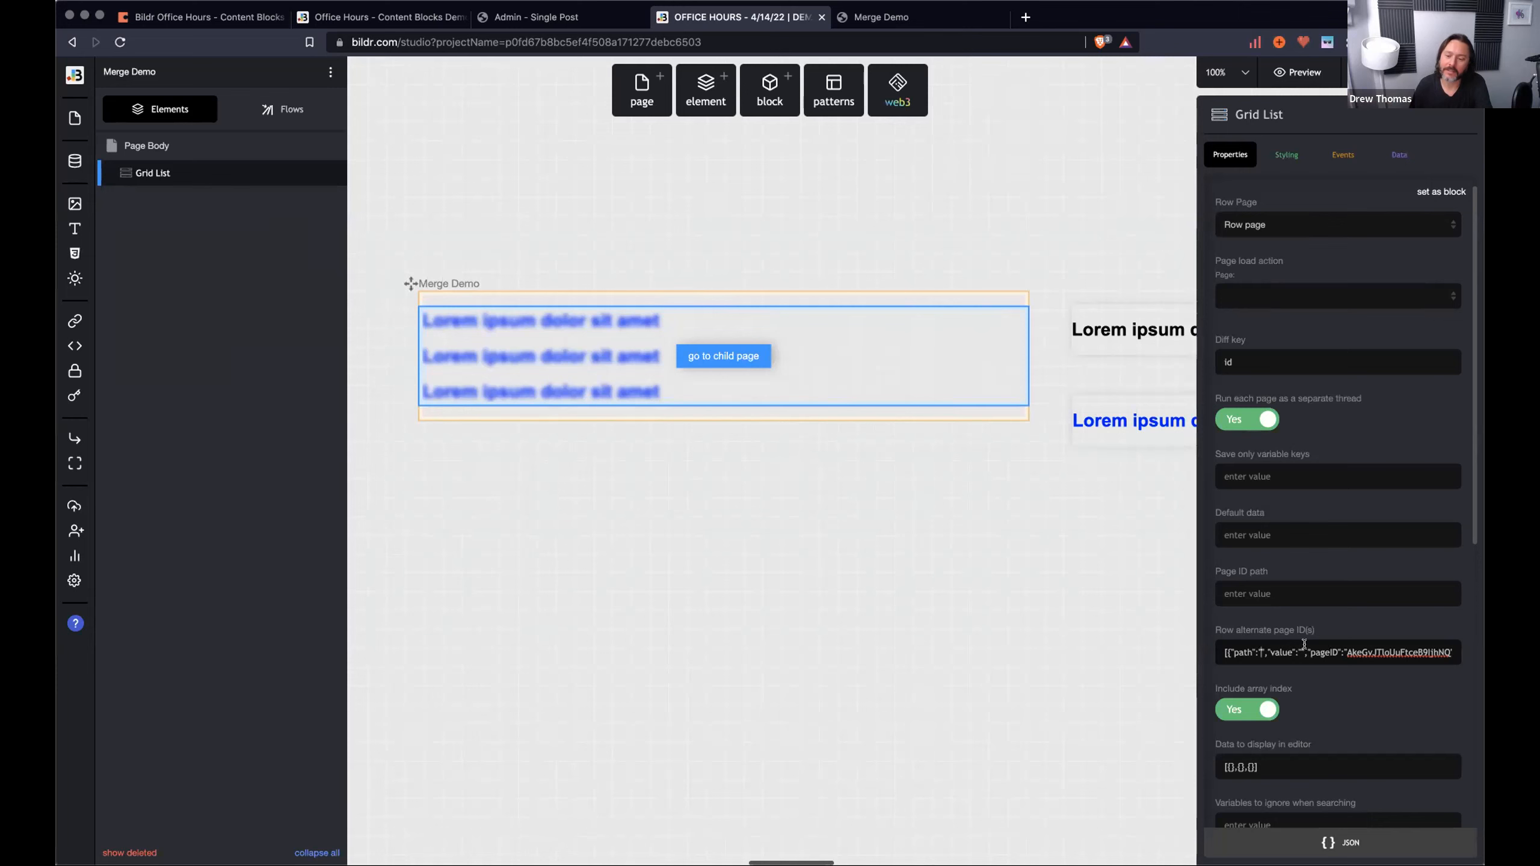
text(filter)
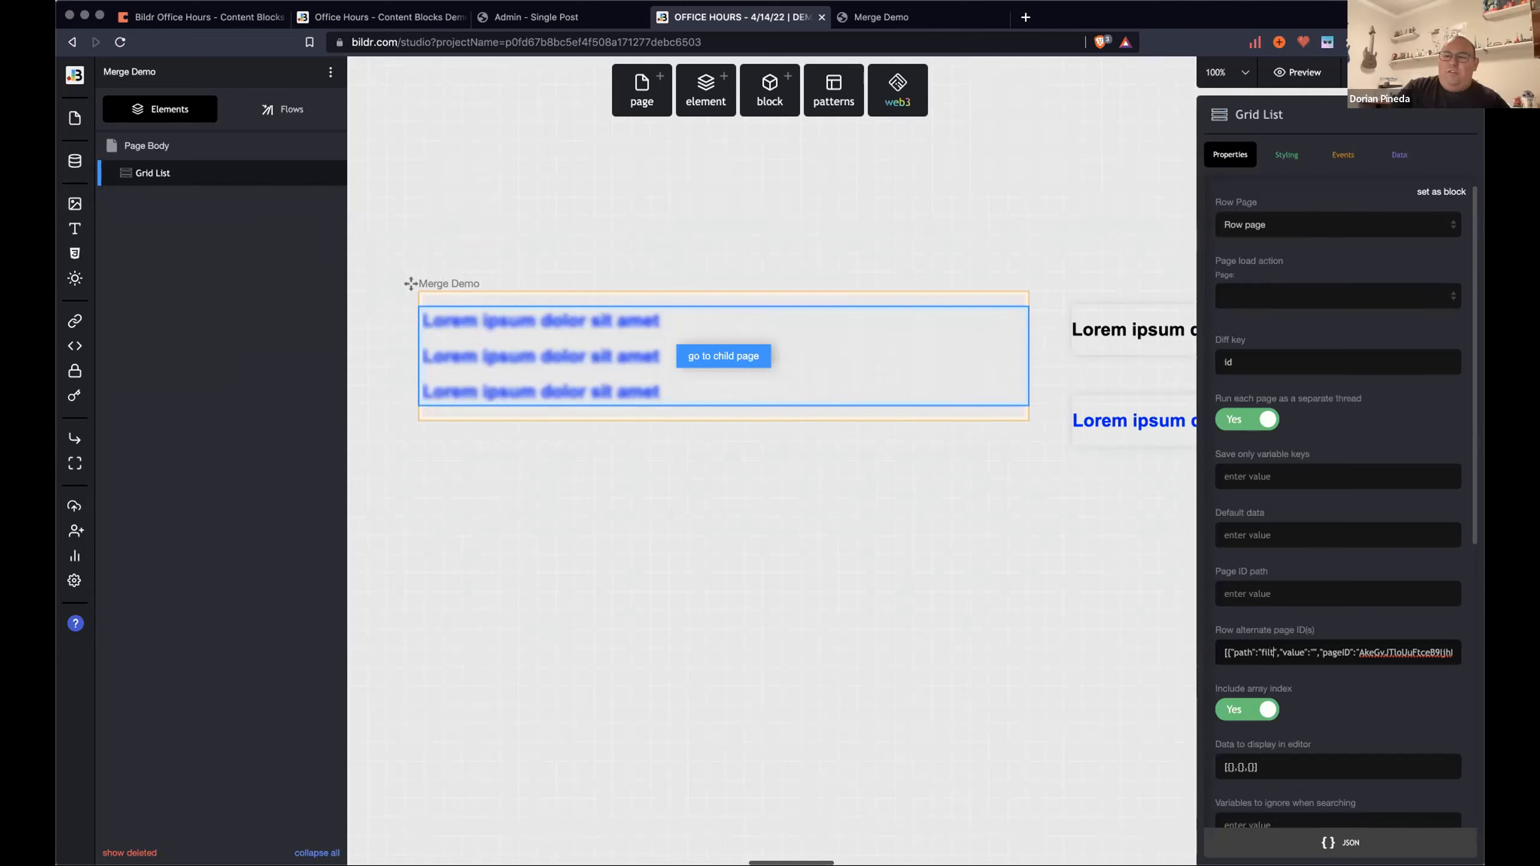
scroll(1099, 432, right, 5)
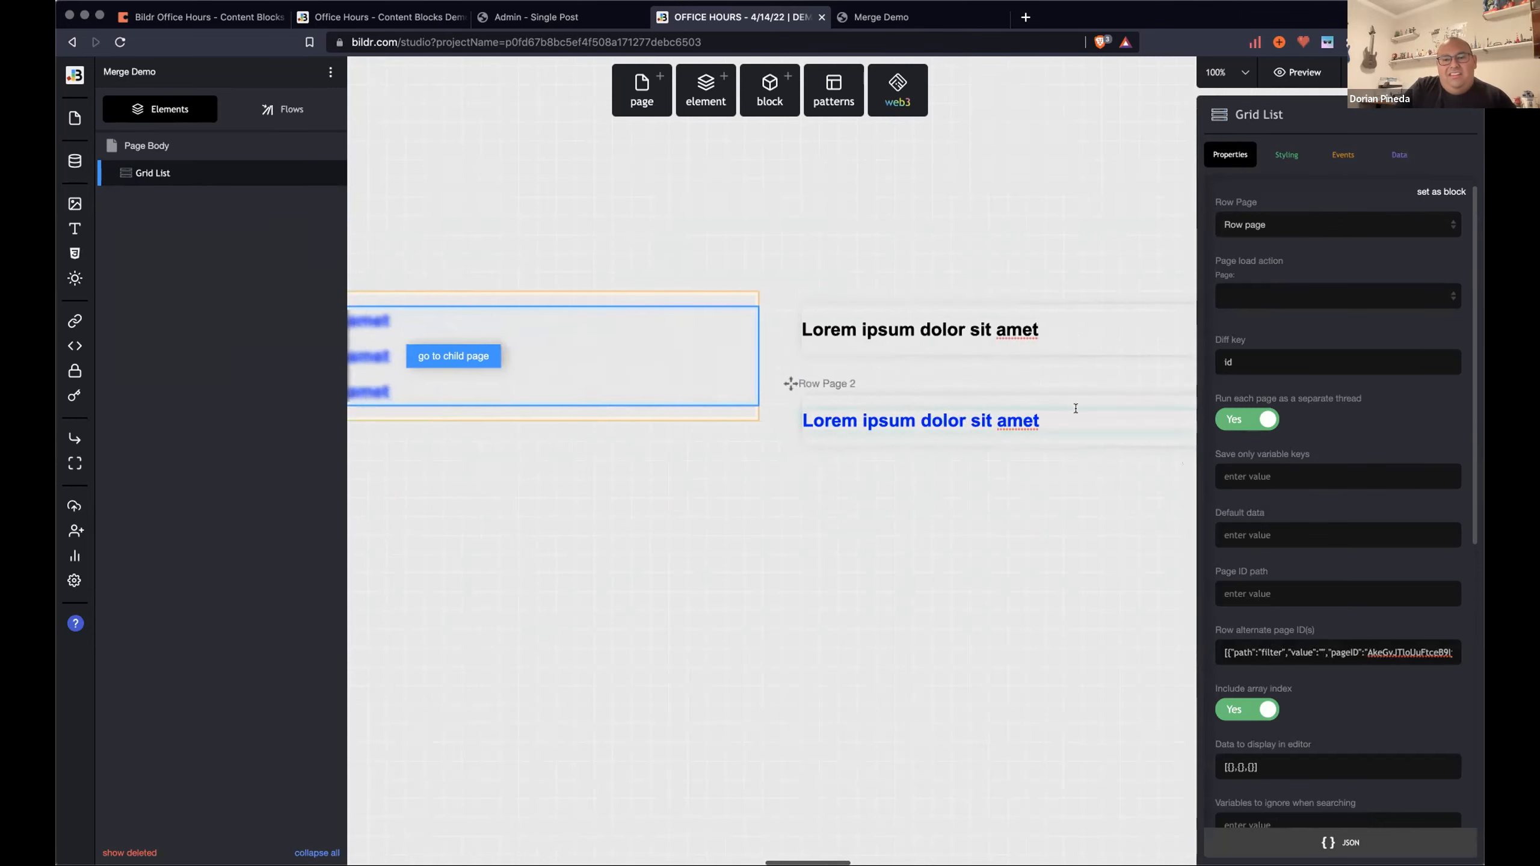
Add a new text field named "Data 1" to the Data 1 collection.
click(898, 18)
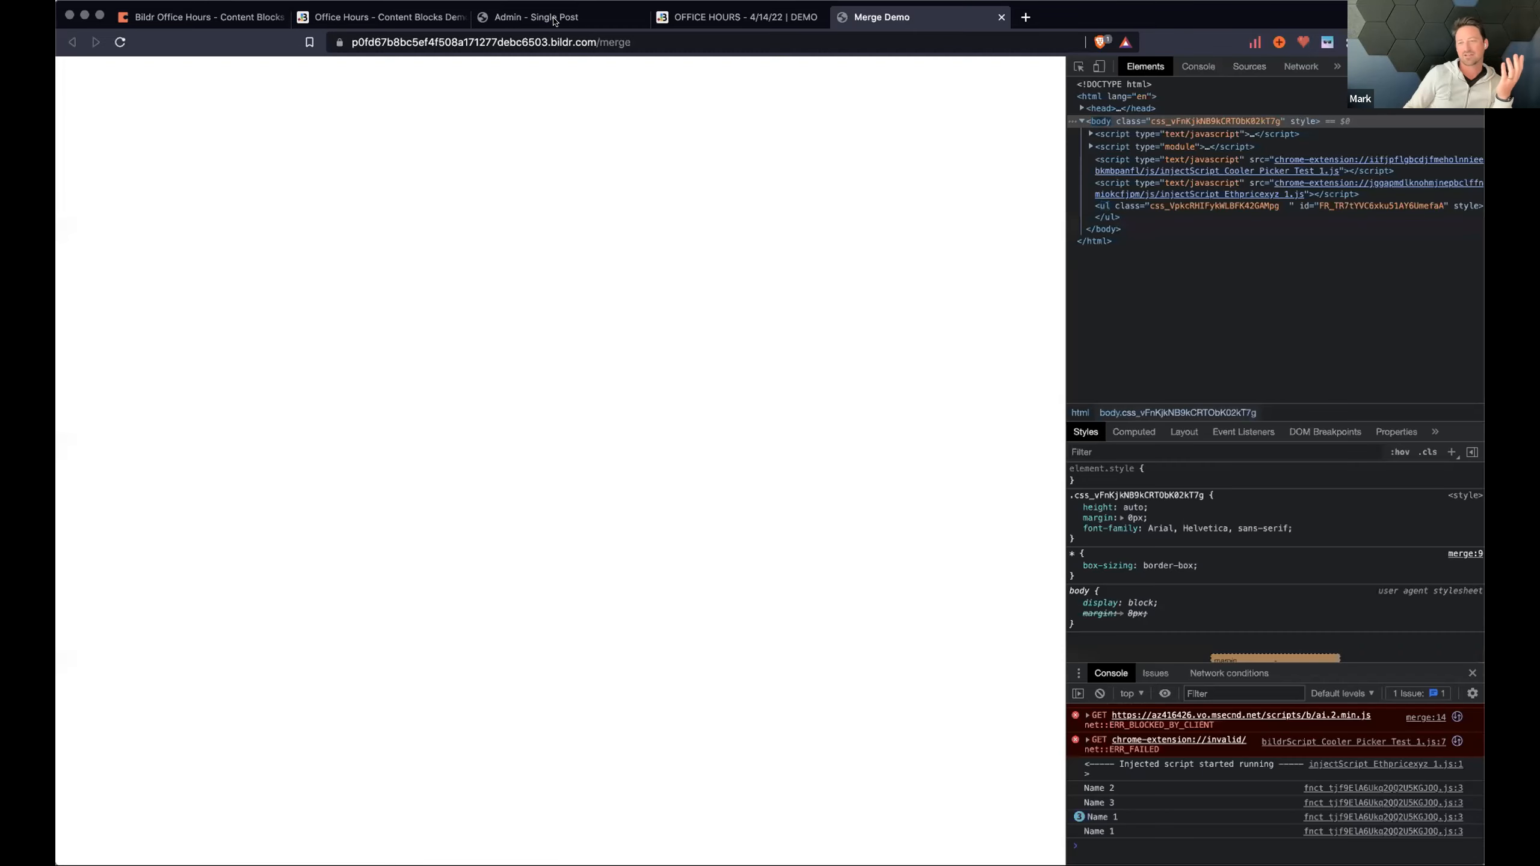
click(737, 17)
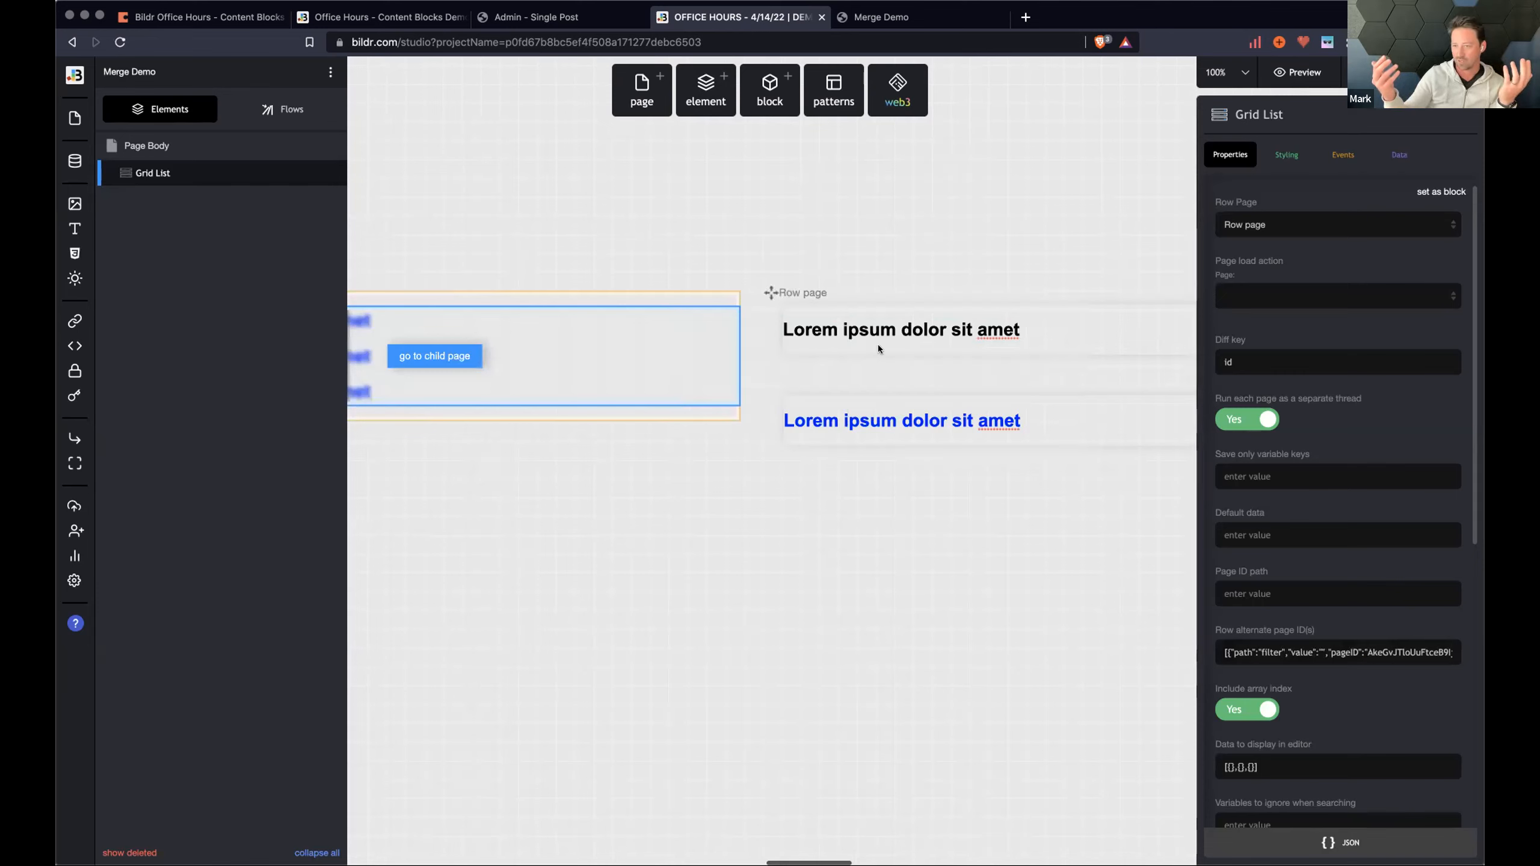
click(76, 162)
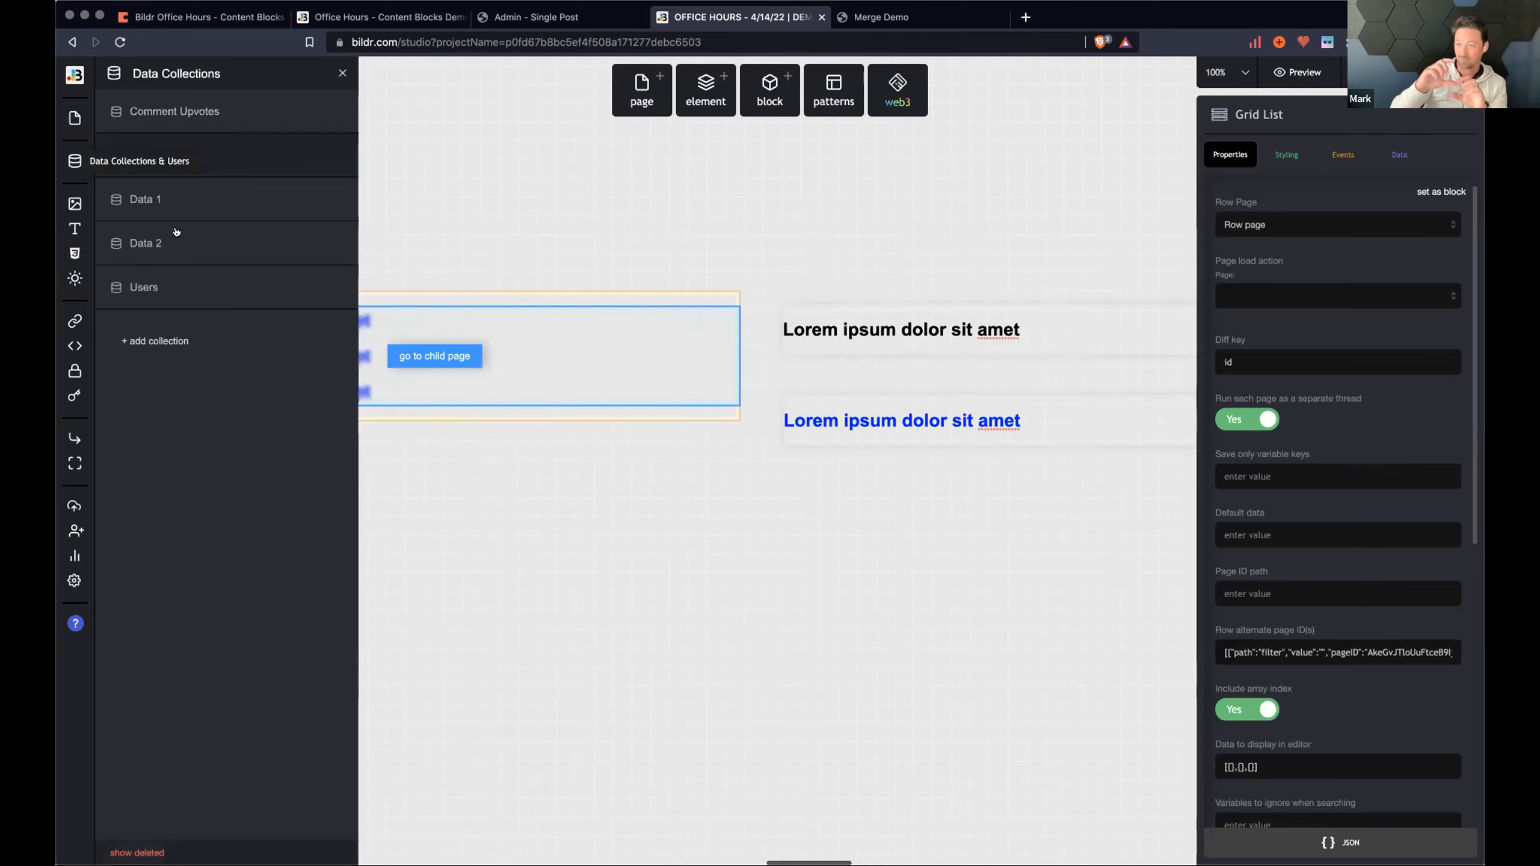
click(148, 200)
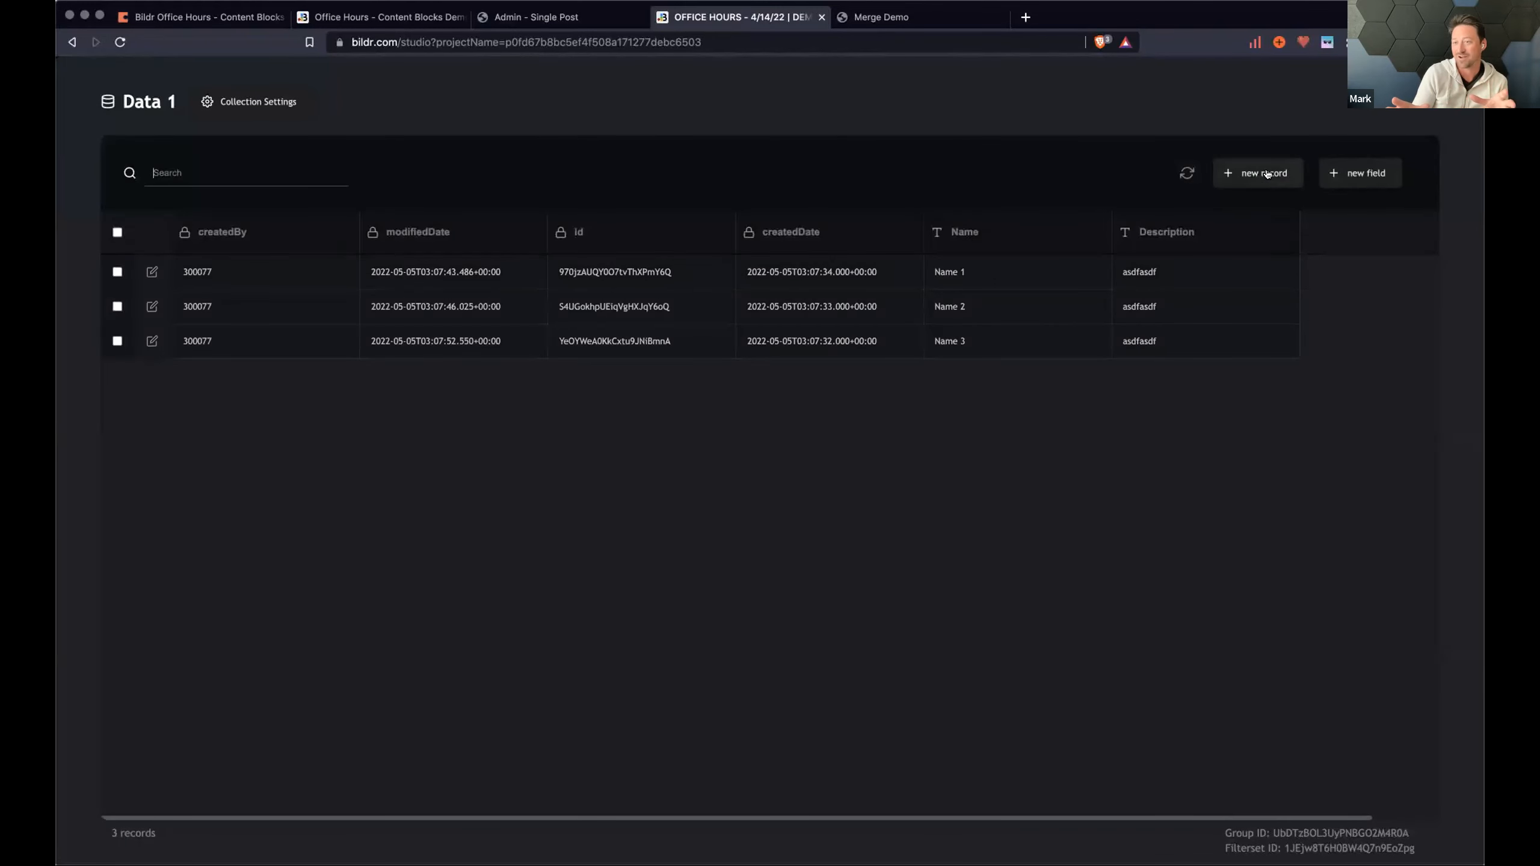
click(1341, 174)
text(Data 1)
key(Return)
Enter 1 in the Data 1 field of all three records, then close the collection.
click(1322, 271)
text(1)
click(1315, 310)
text(1)
click(1321, 344)
text(1)
click(1316, 450)
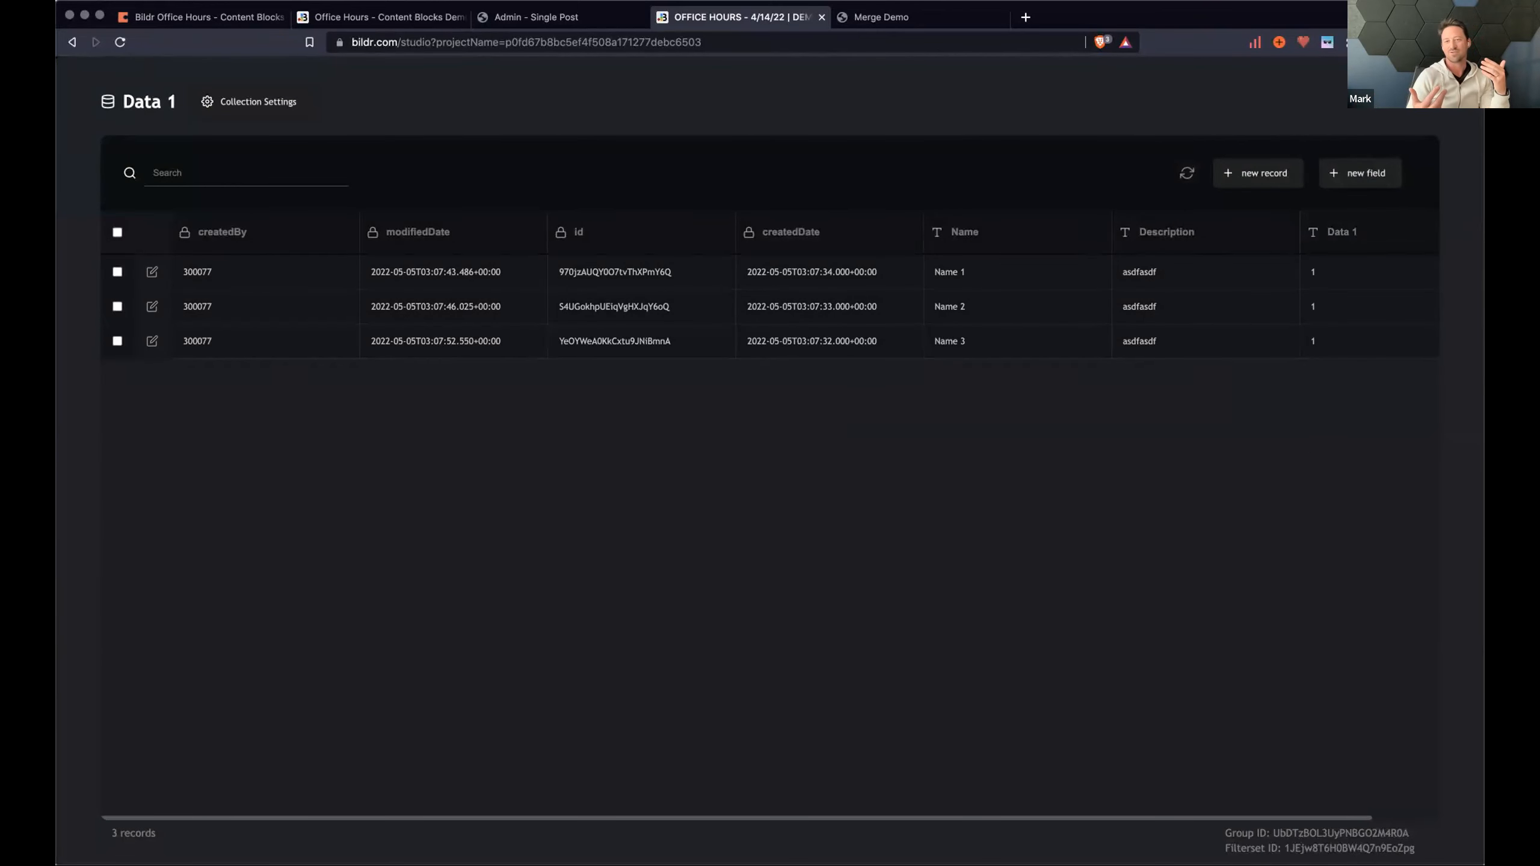
click(1448, 86)
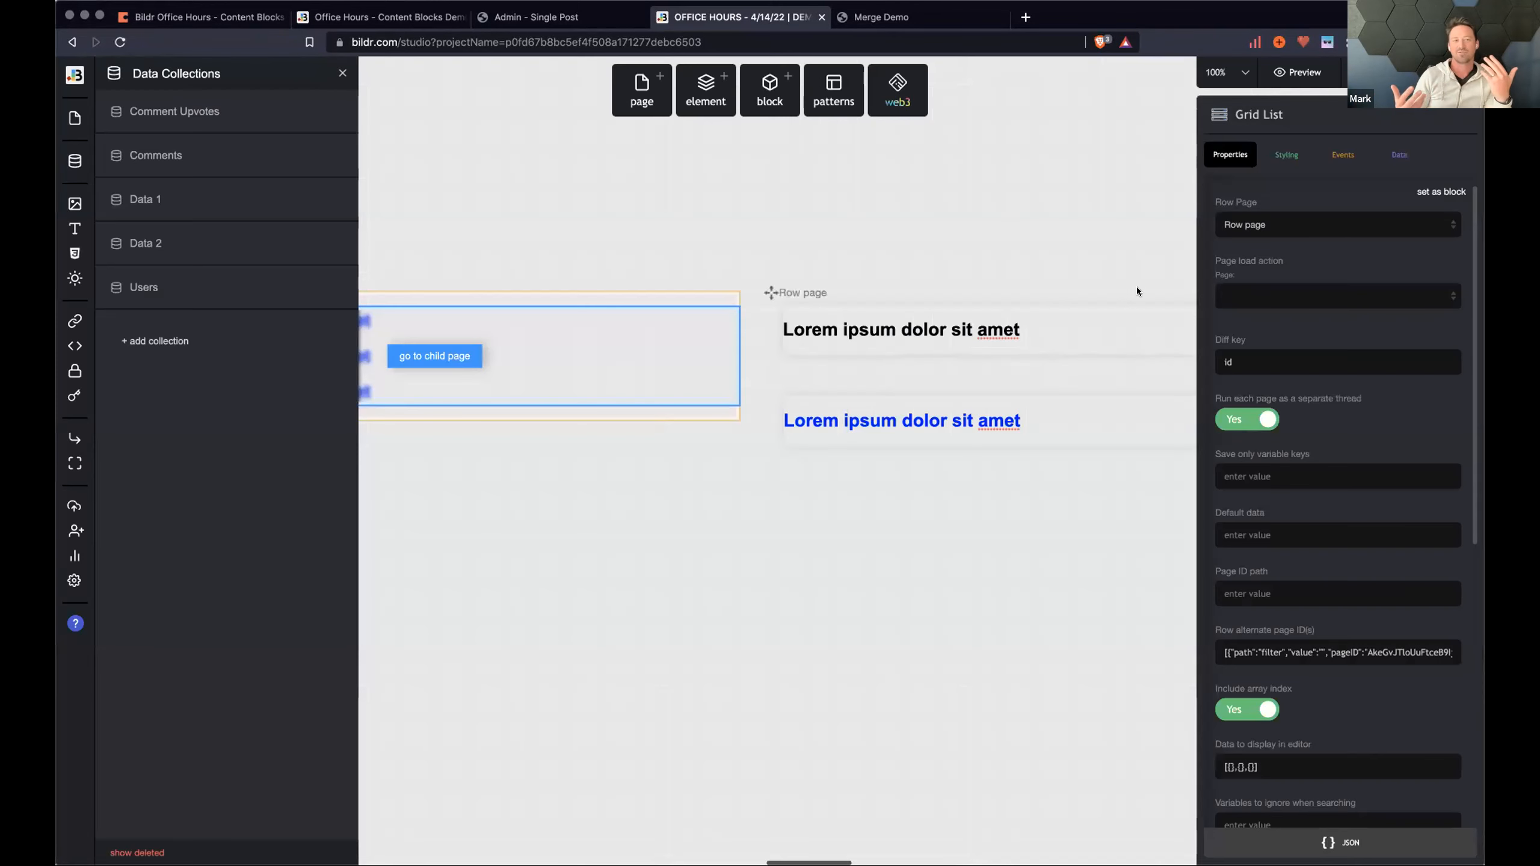
Replace the path value in the Grid List's Row alternate page ID(s) with the copied field ID of the Data 1 field.
double_click(1265, 650)
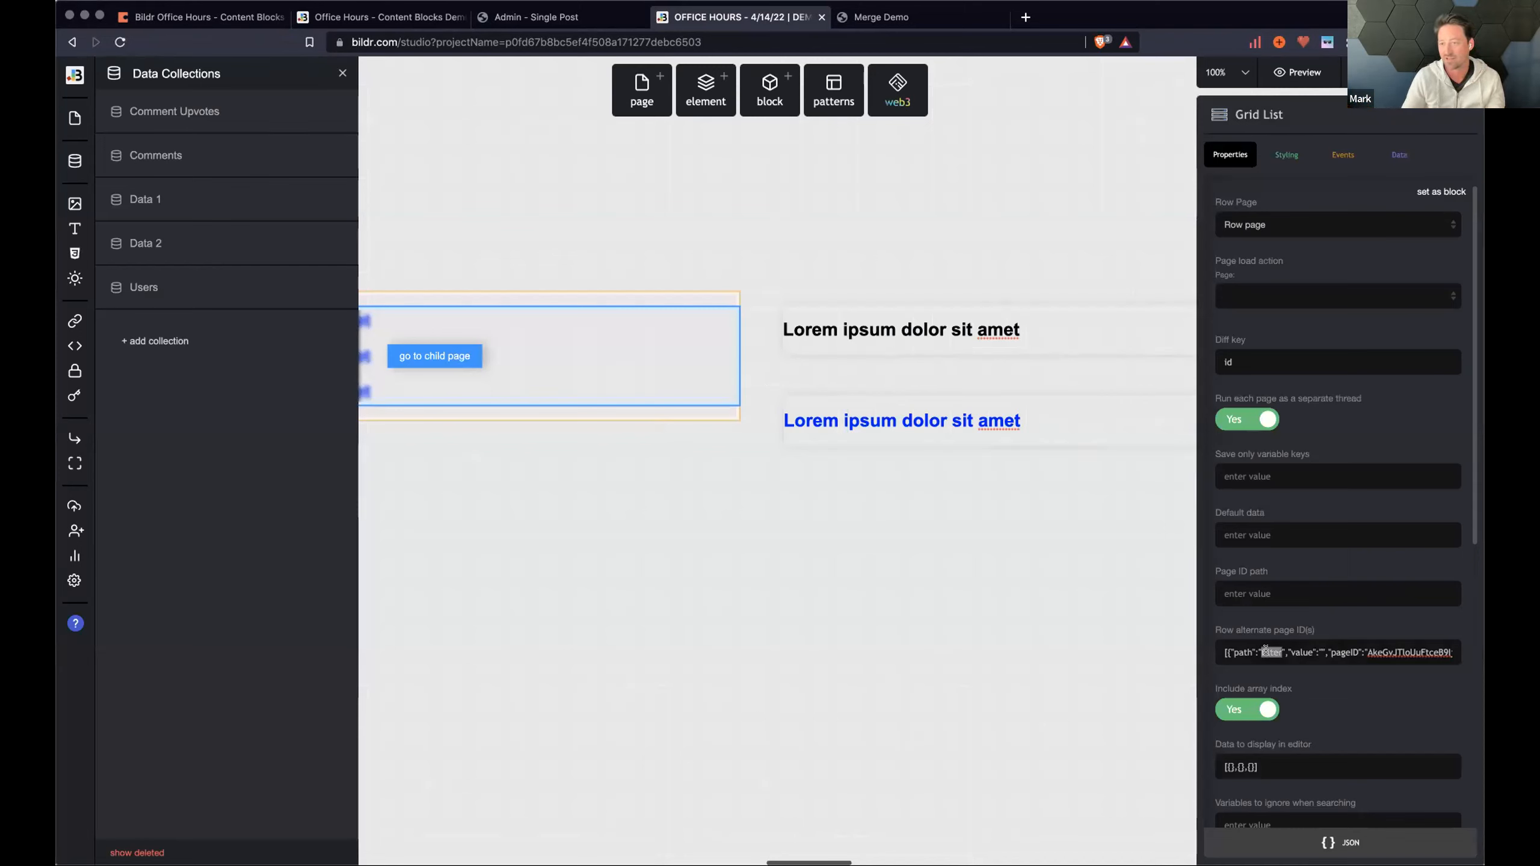
key(BackSpace)
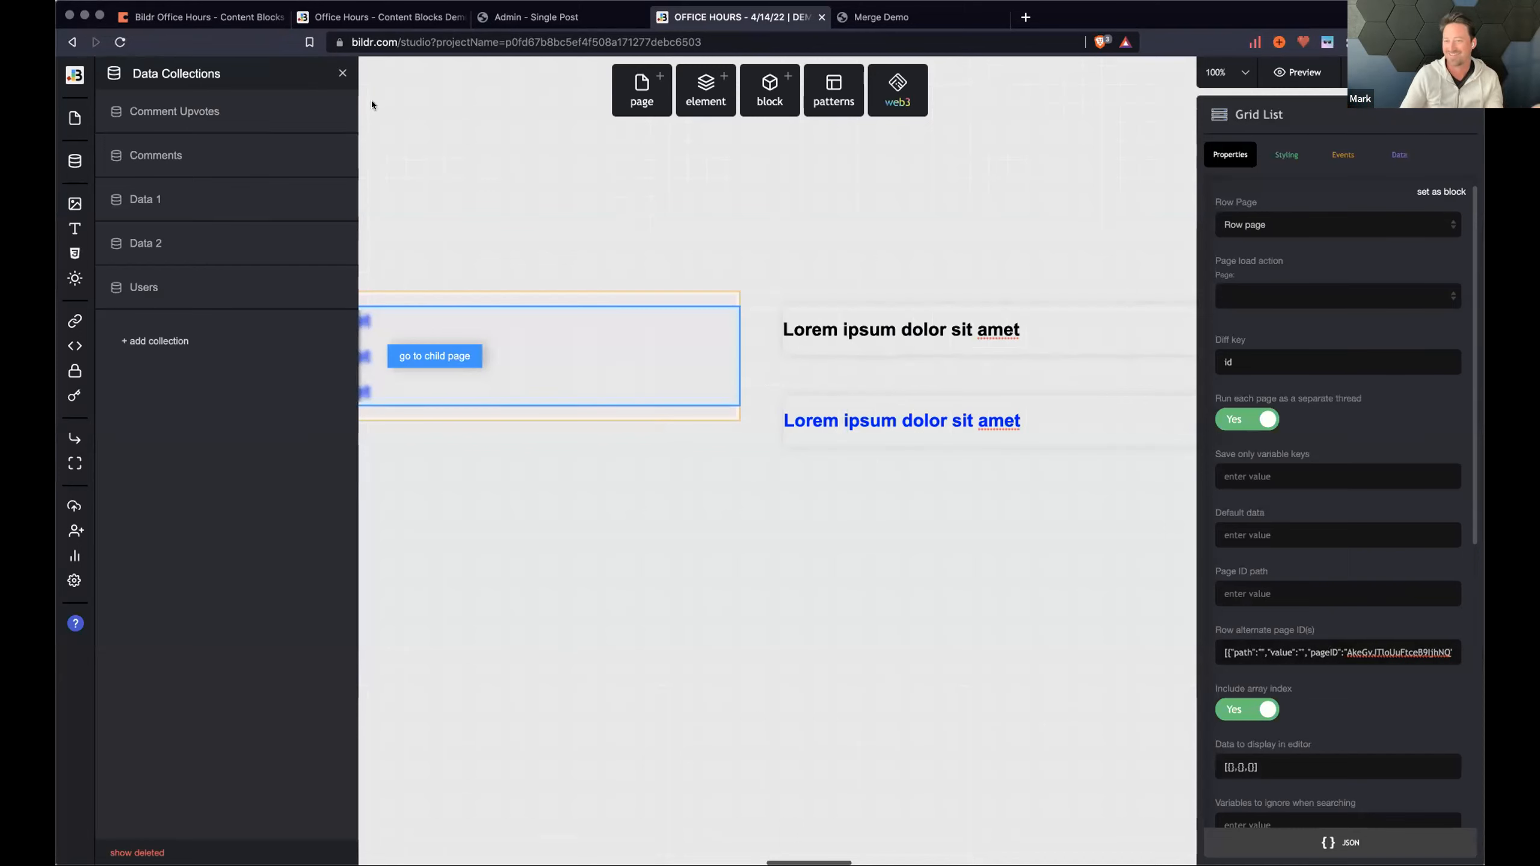
click(297, 208)
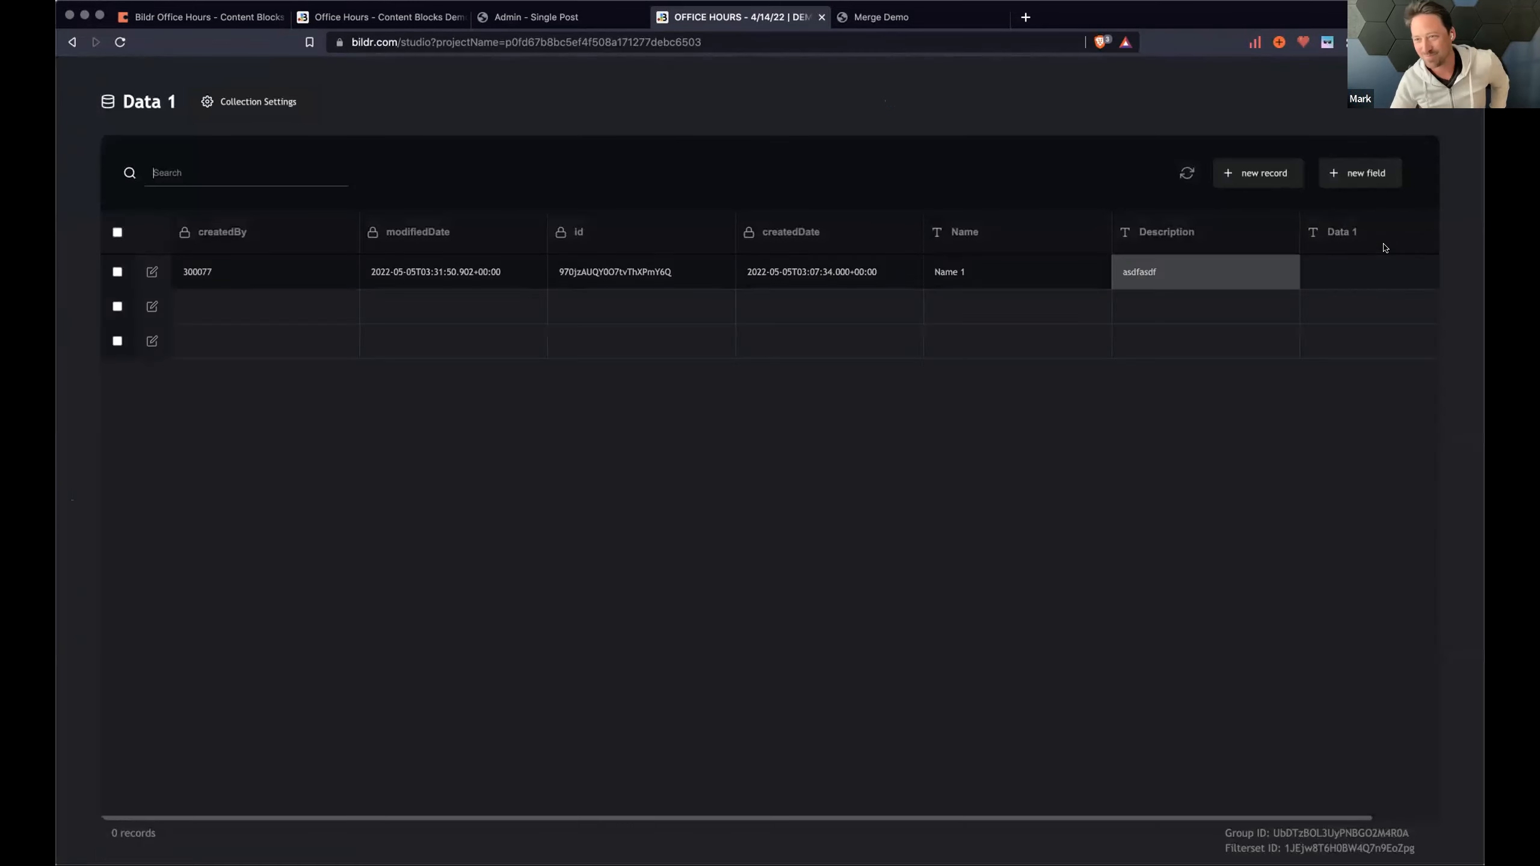
click(1397, 233)
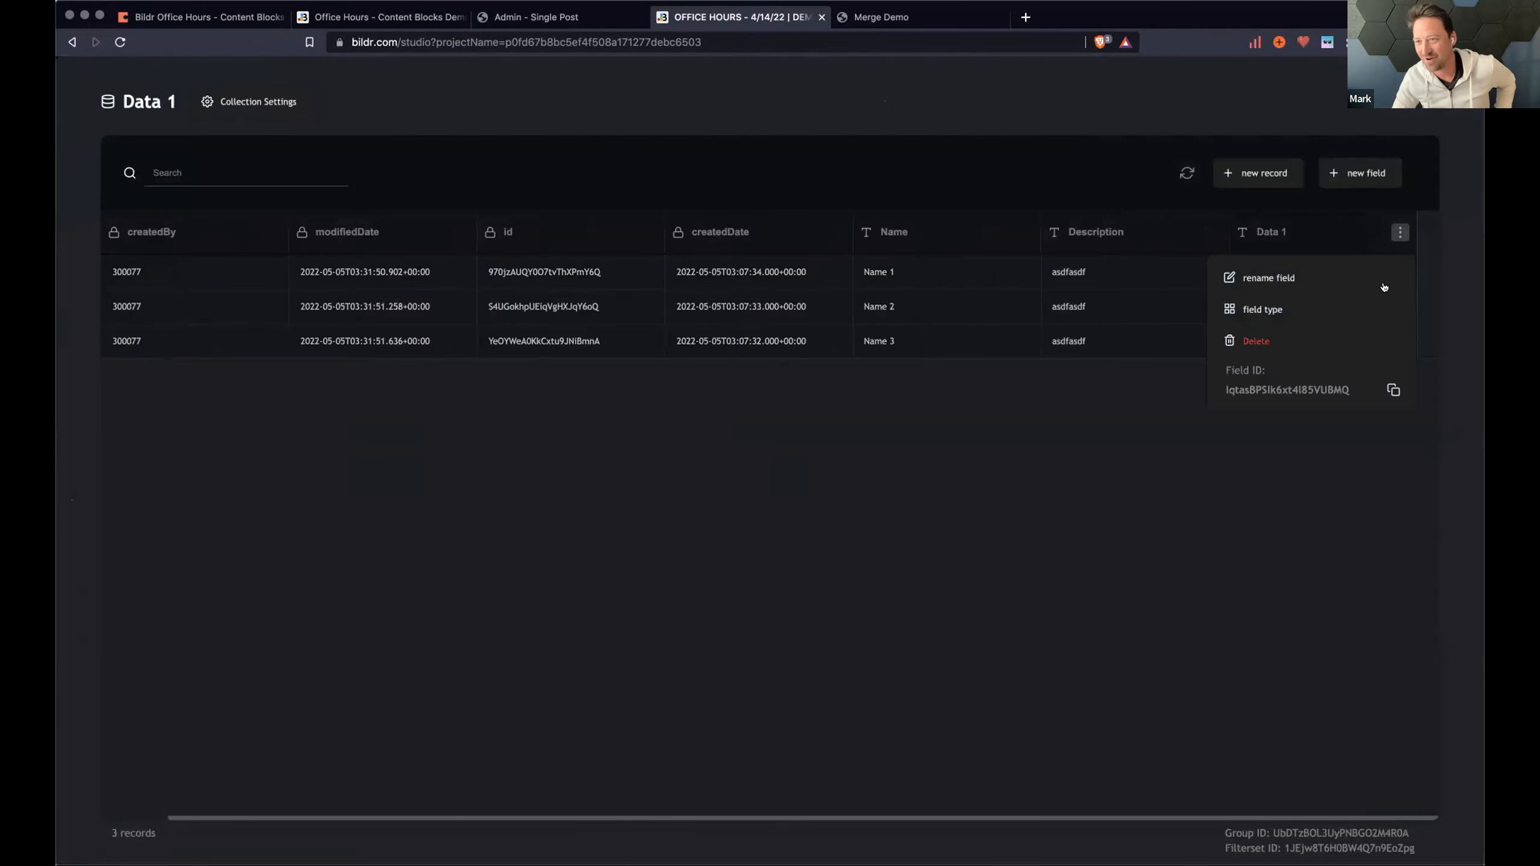
click(1393, 389)
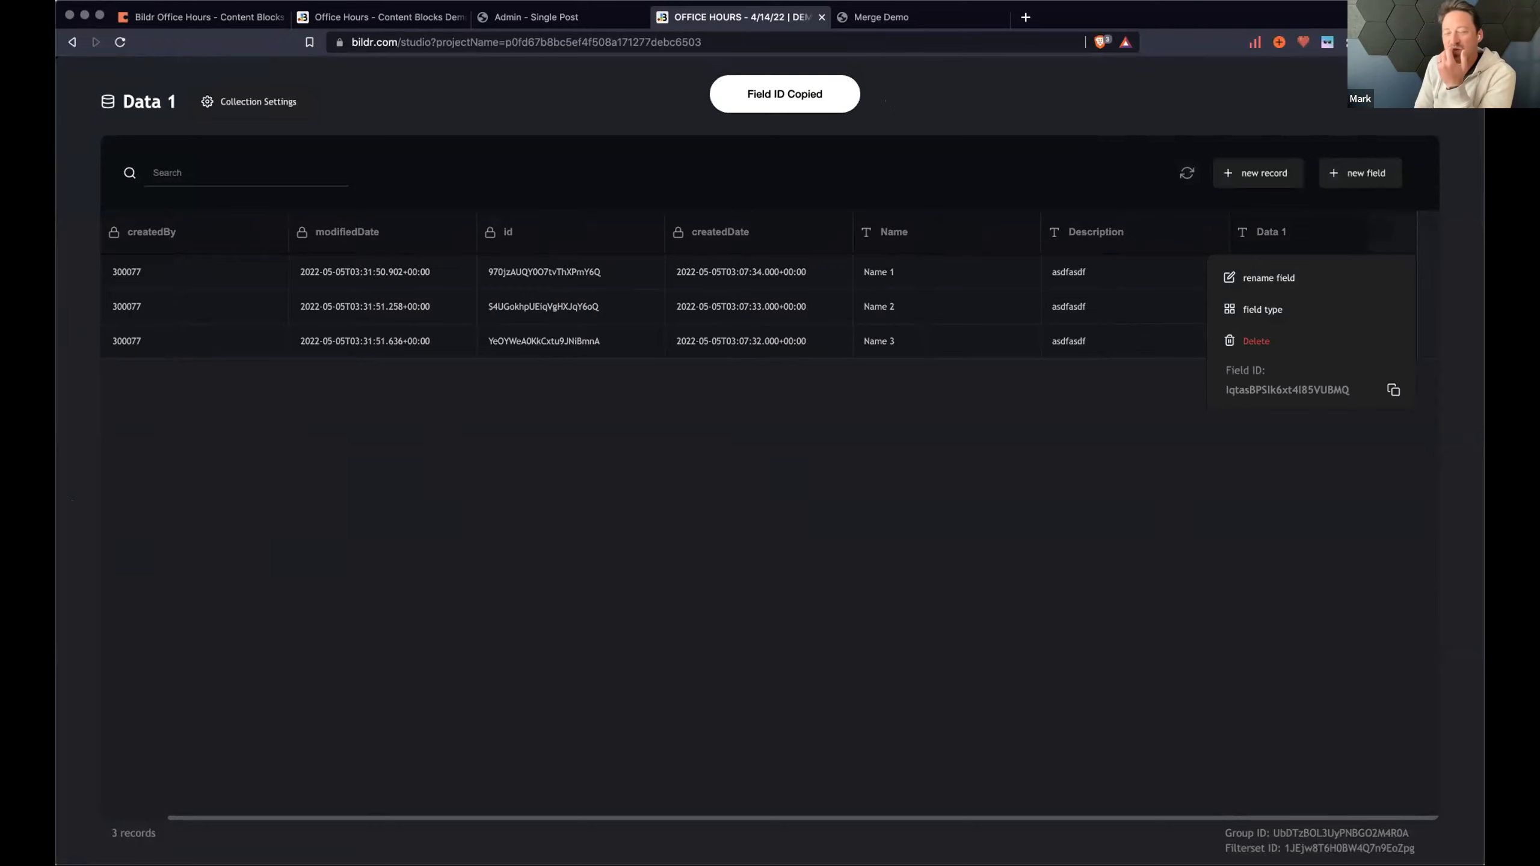
click(1450, 101)
click(1257, 650)
key(ctrl+v)
Set the value entry in the Grid List's Row alternate page ID(s) property to "1".
scroll(1364, 654, right, 1)
click(1328, 652)
text(1)
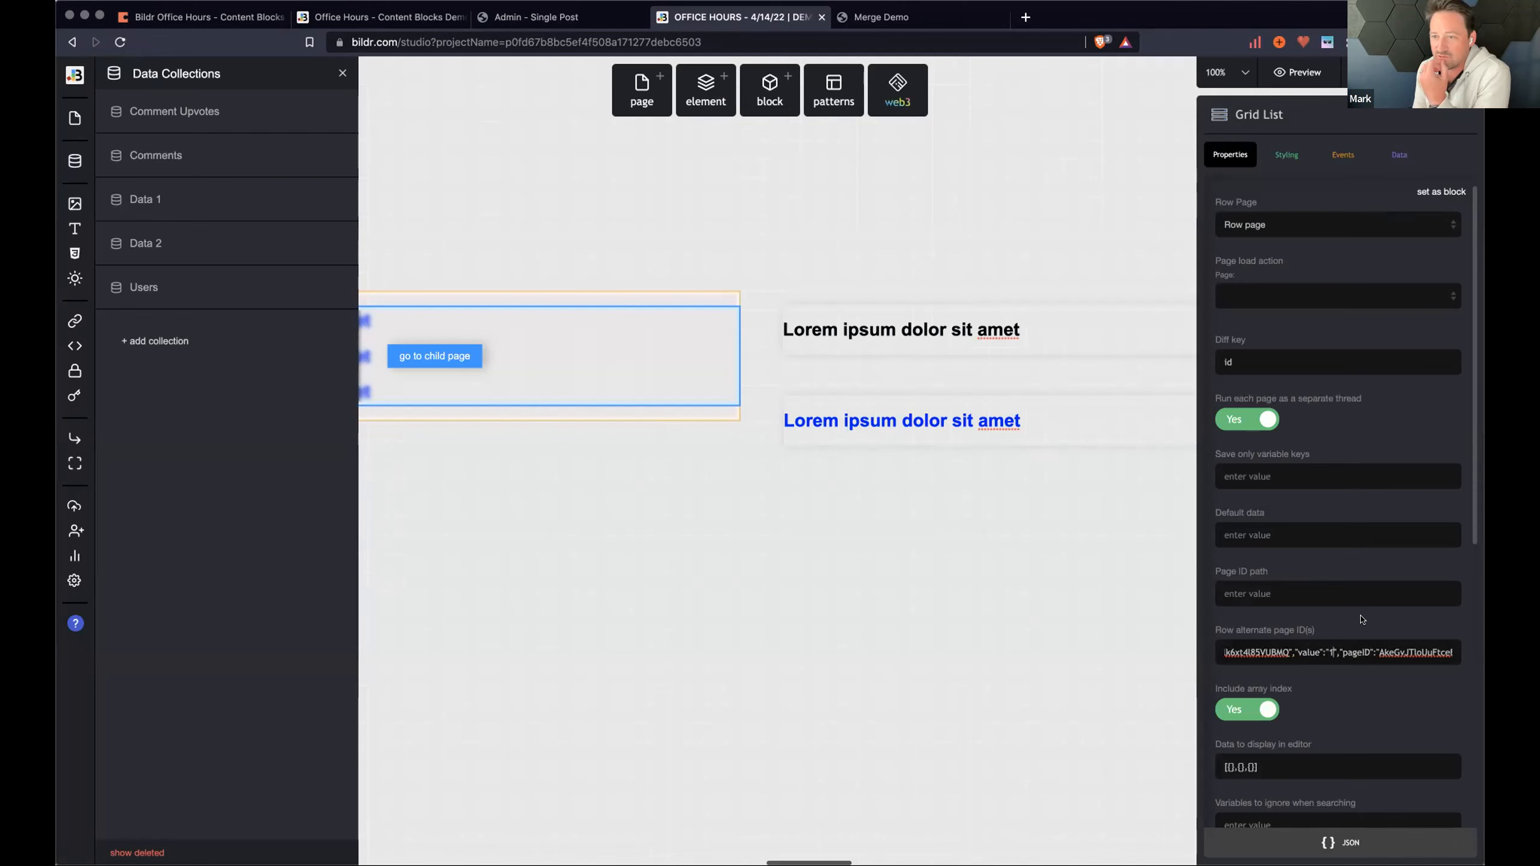
Reload the Merge Demo preview to check which row page each record uses, and return to the studio.
click(889, 18)
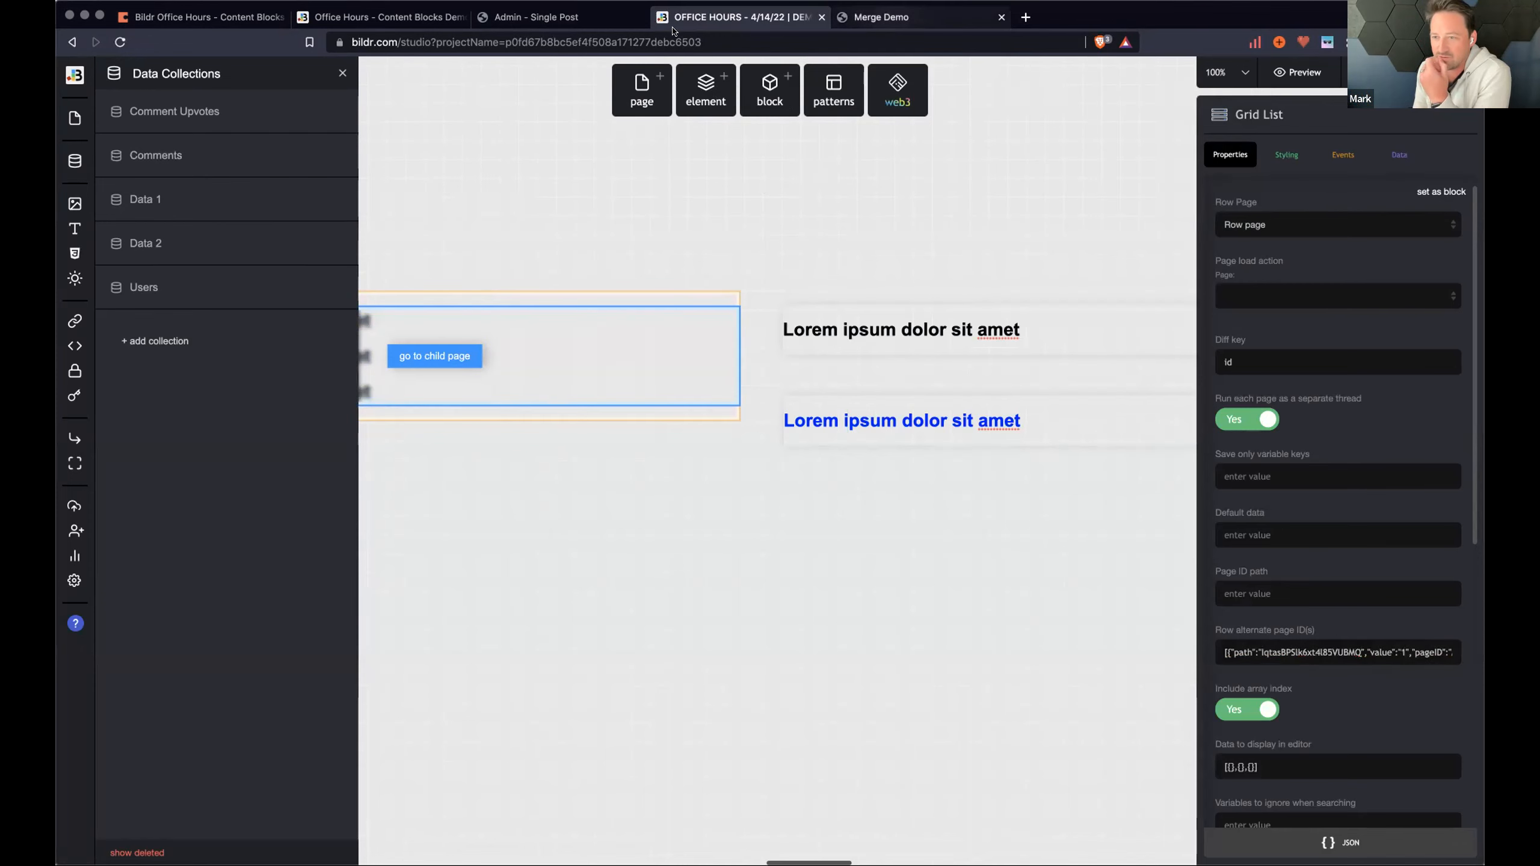
key(super+r)
click(737, 17)
Examine the pageID in the Grid List's Row alternate page ID(s), both row pages, and the rows rendered in the Merge Demo preview.
click(1347, 648)
double_click(1347, 648)
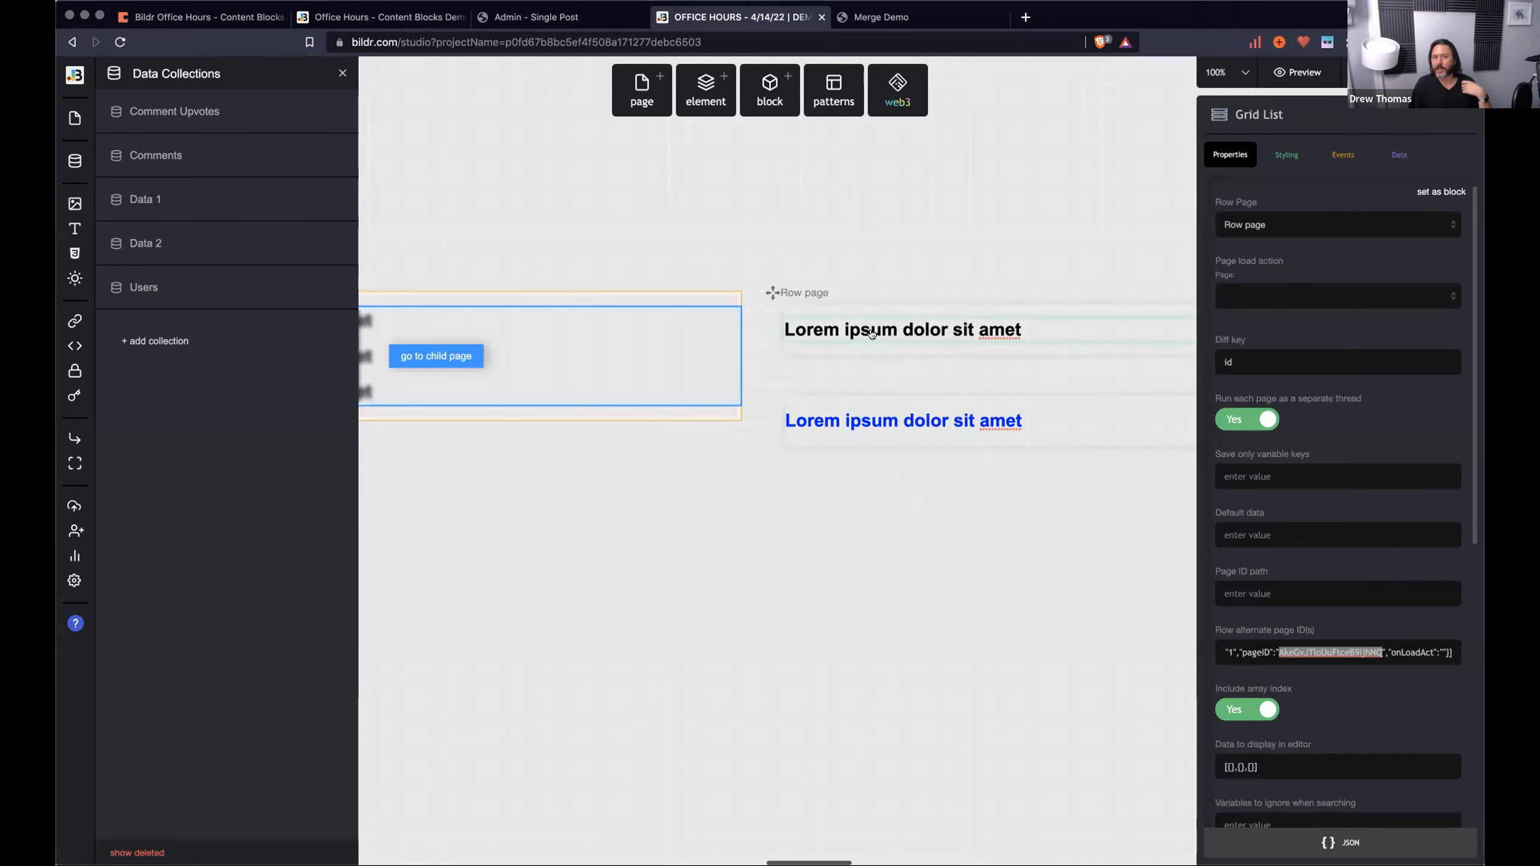
scroll(567, 438, left, 6)
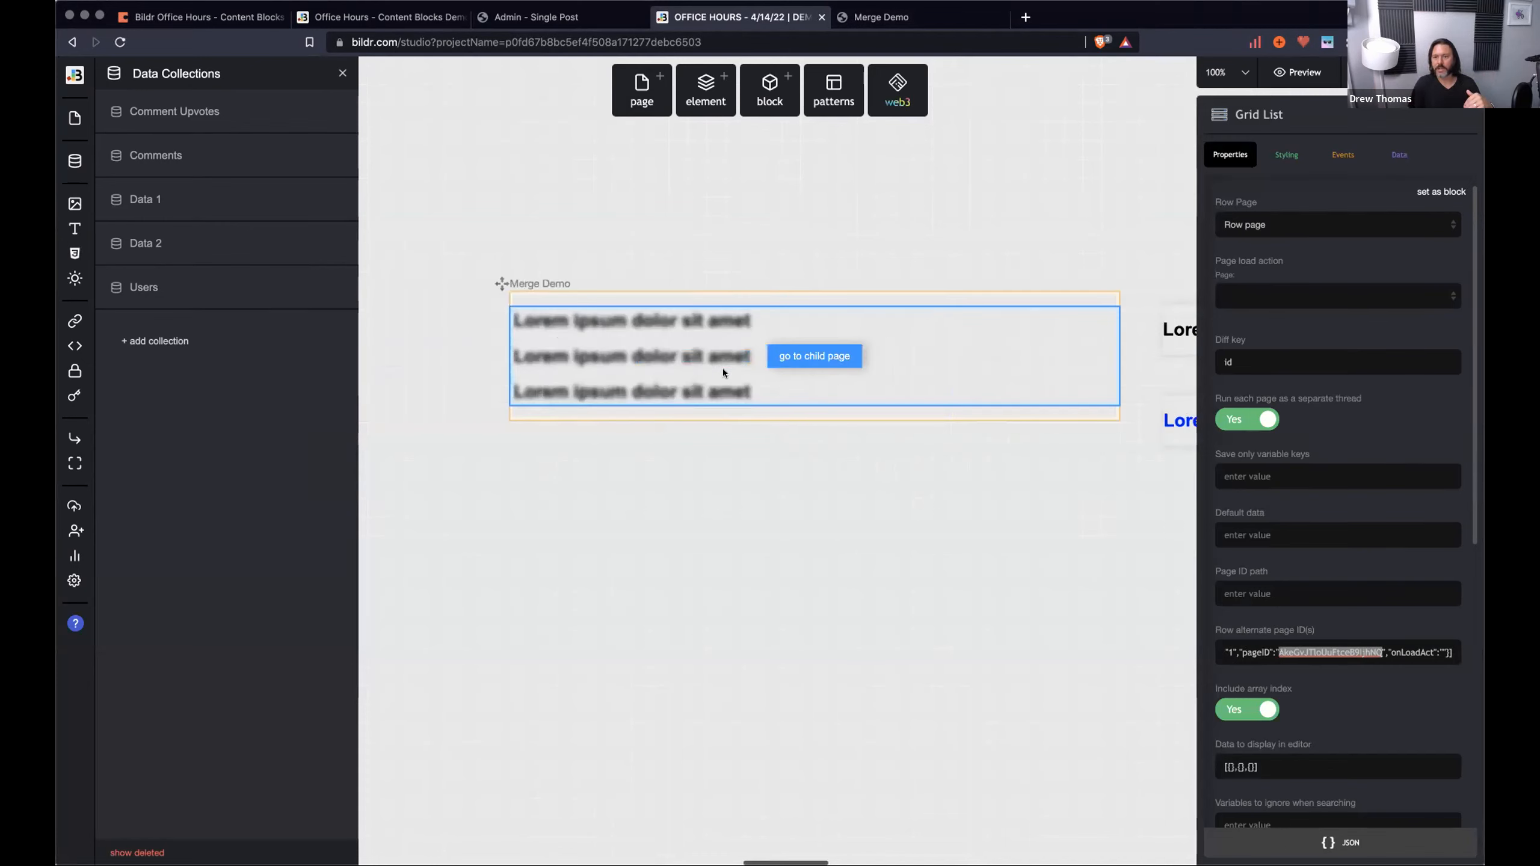
scroll(892, 459, right, 3)
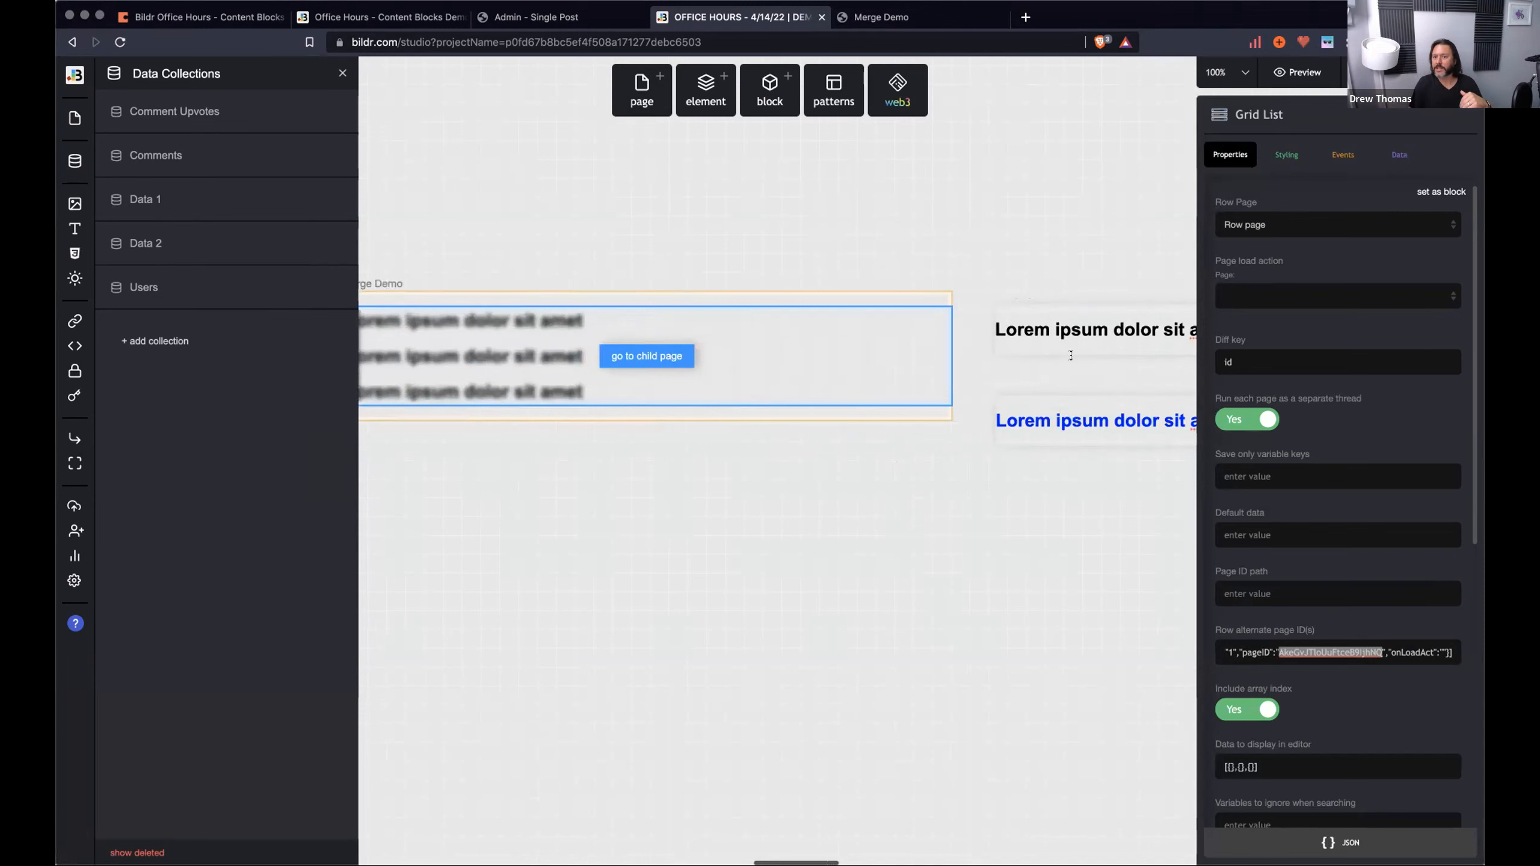
scroll(1070, 367, up, 1)
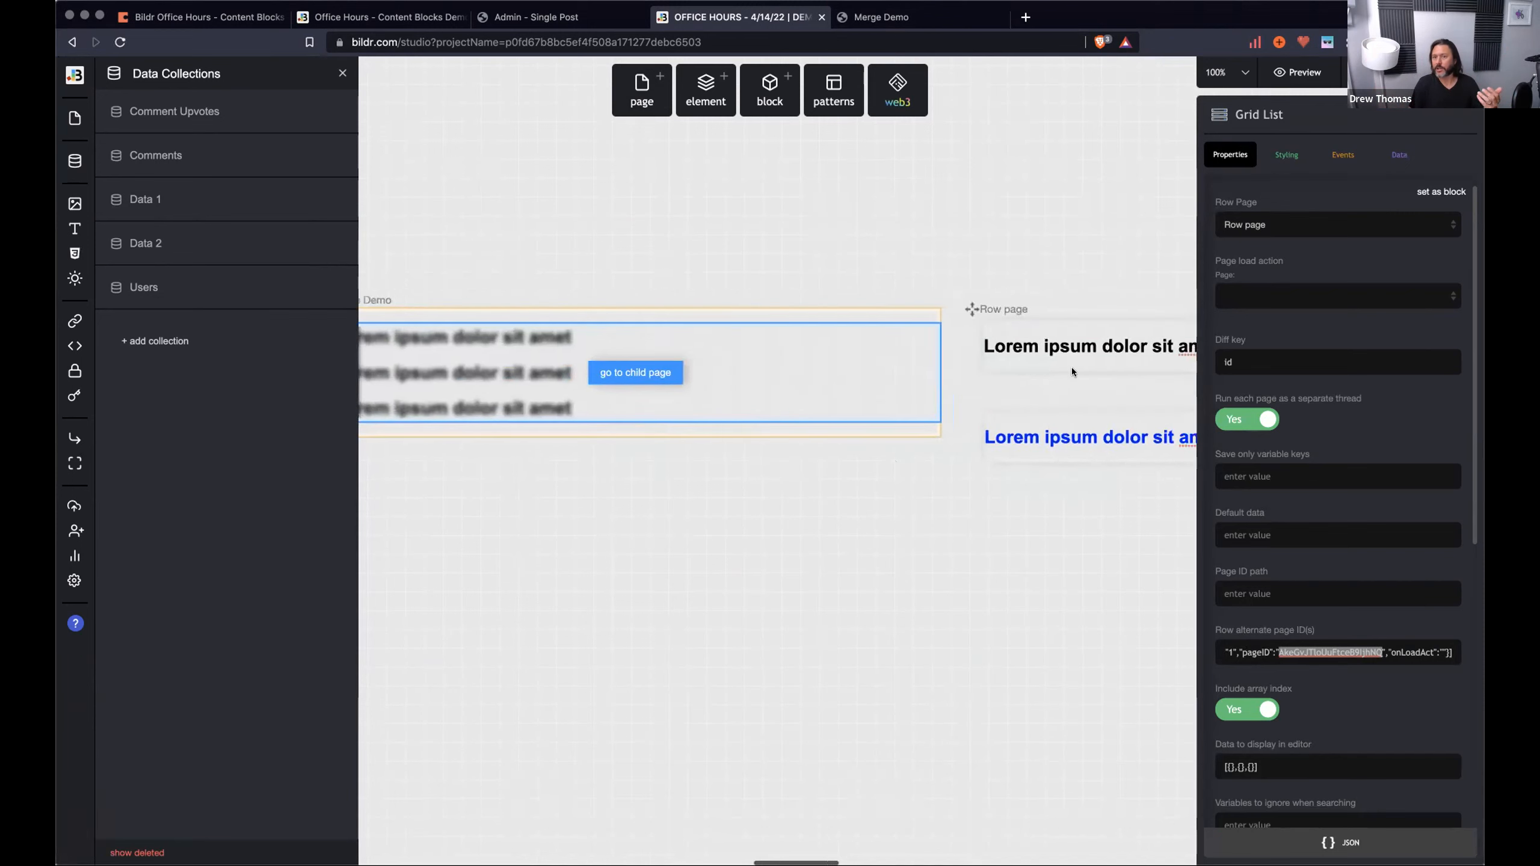
scroll(1072, 371, right, 3)
click(876, 346)
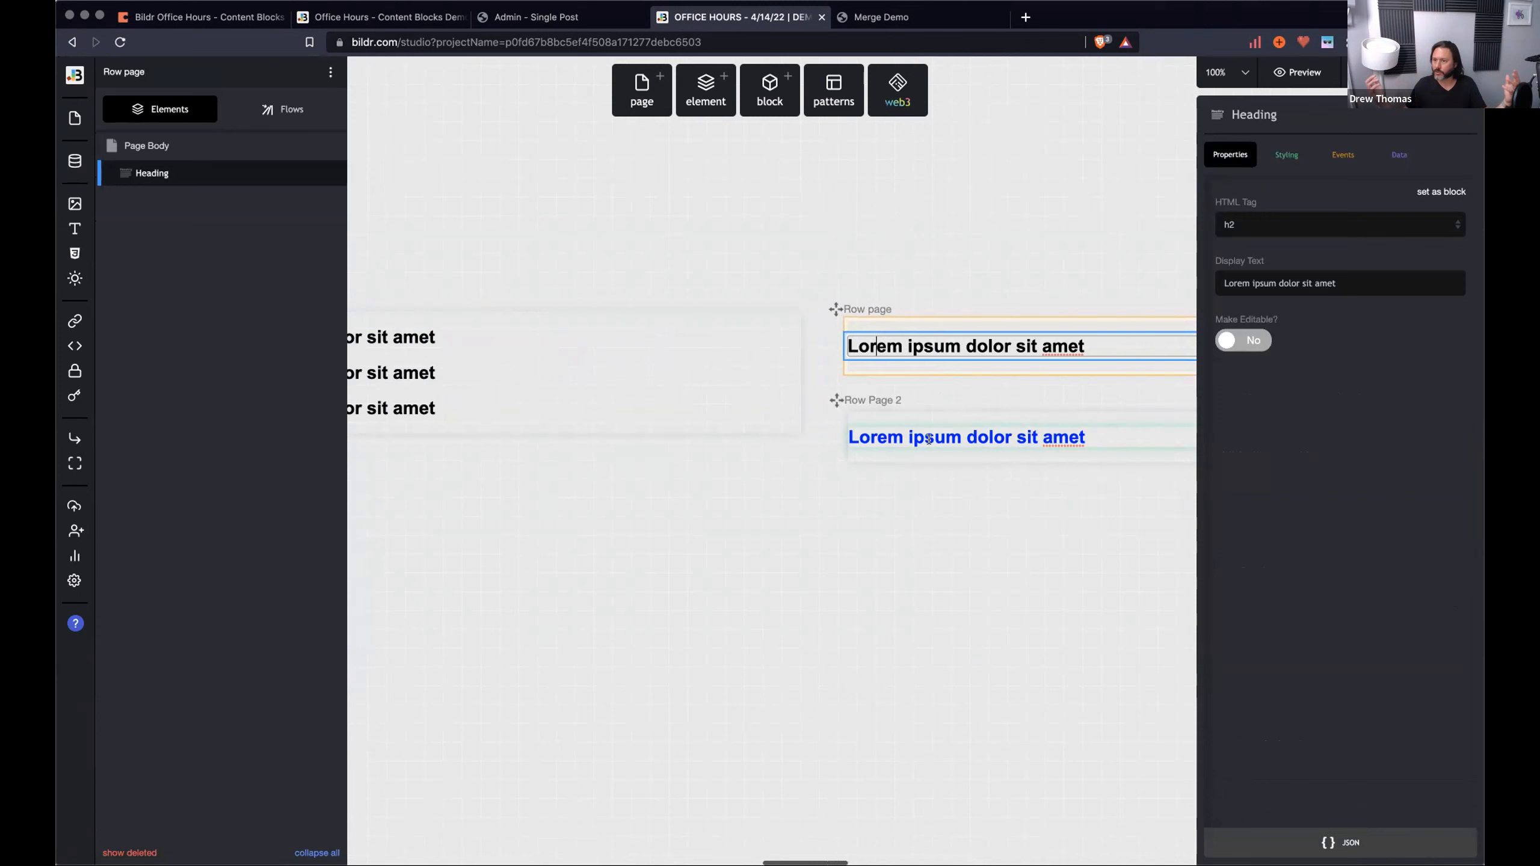
click(881, 16)
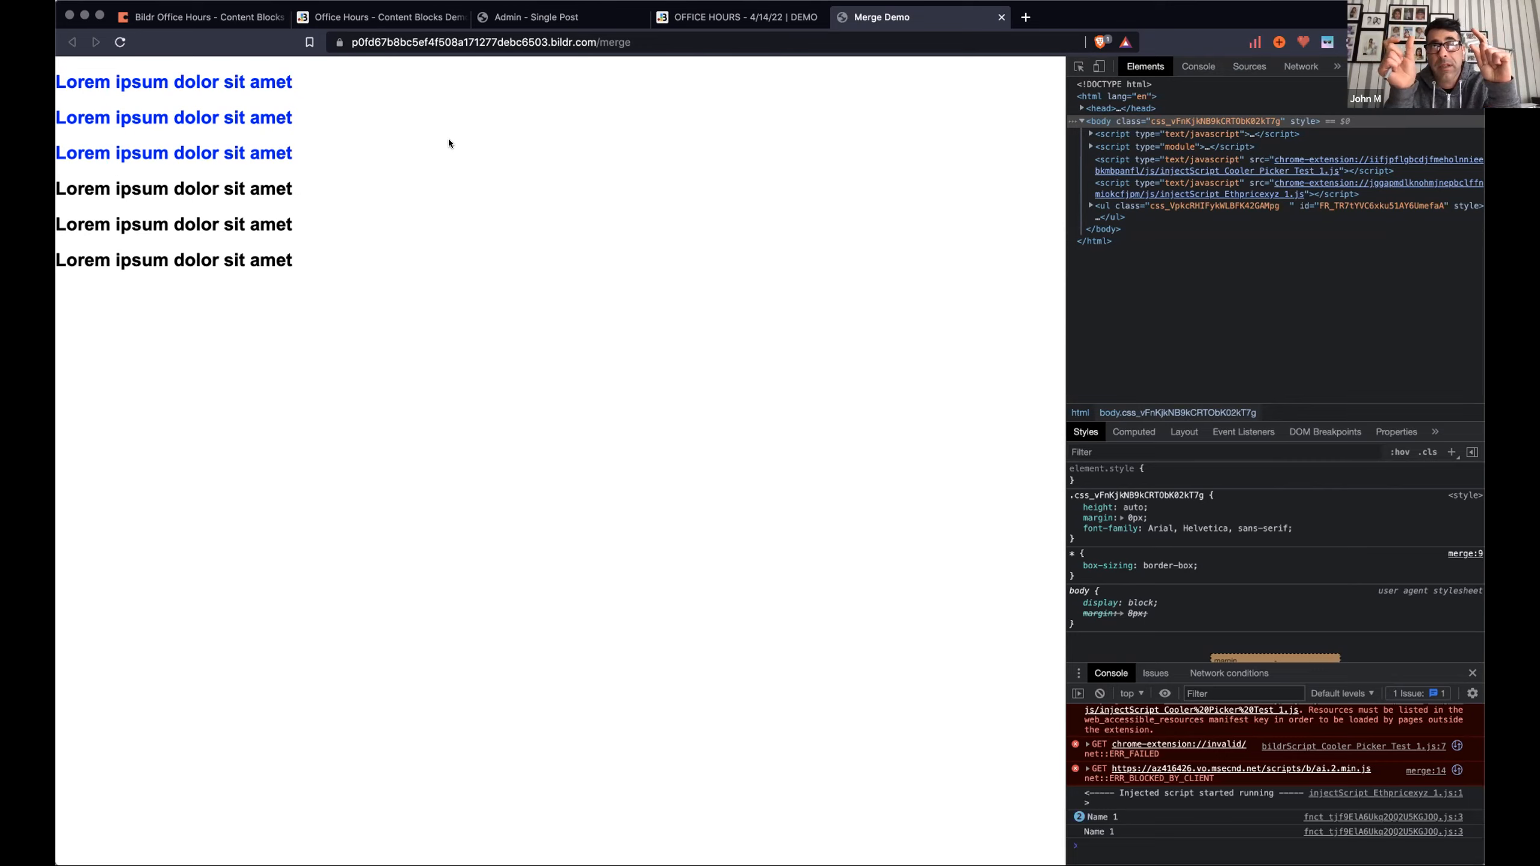
click(692, 17)
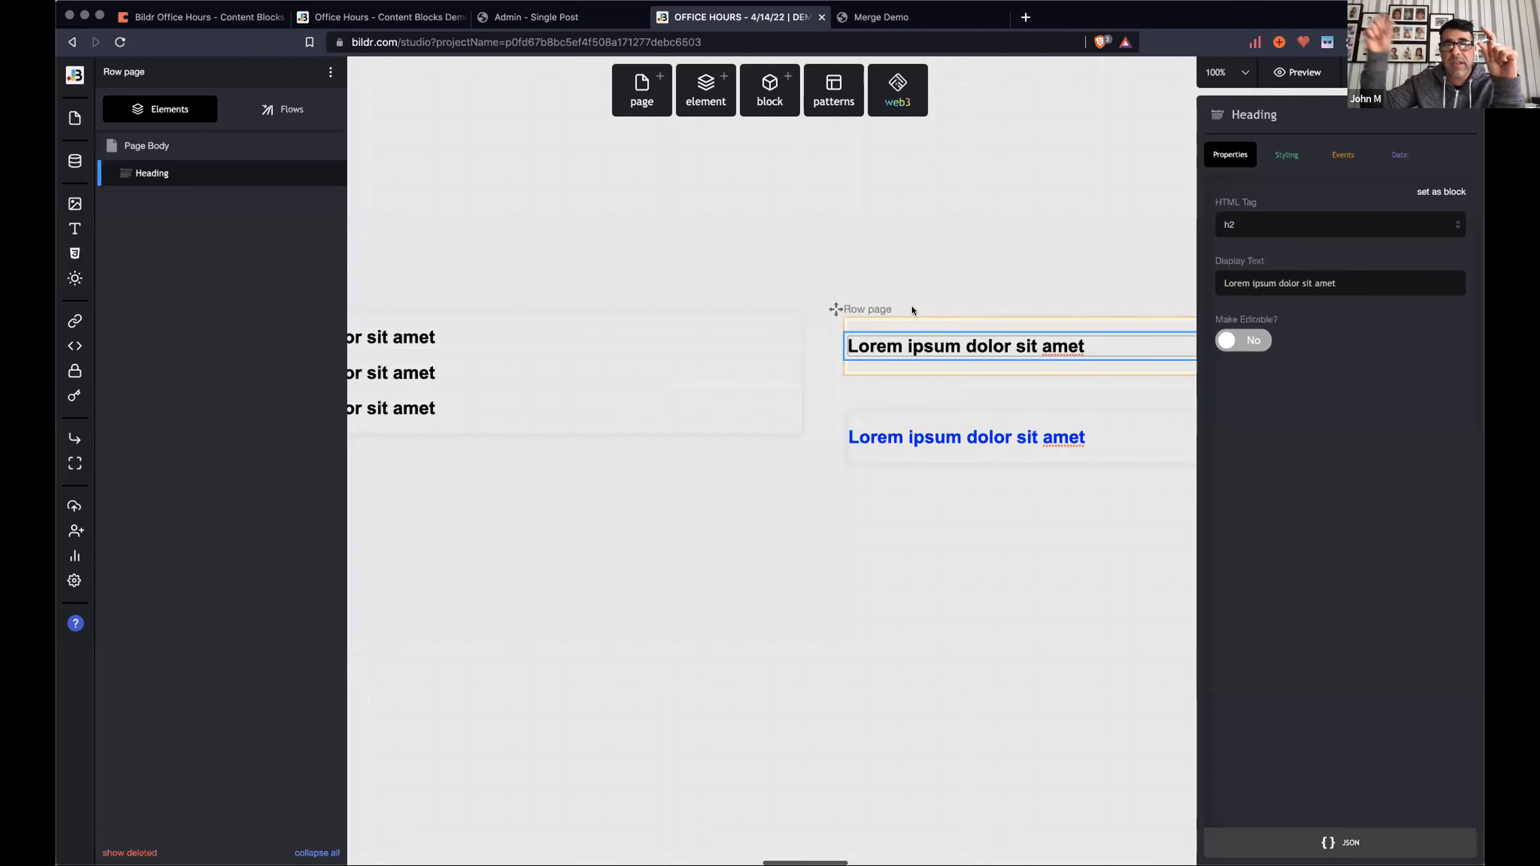
scroll(1100, 324, right, 5)
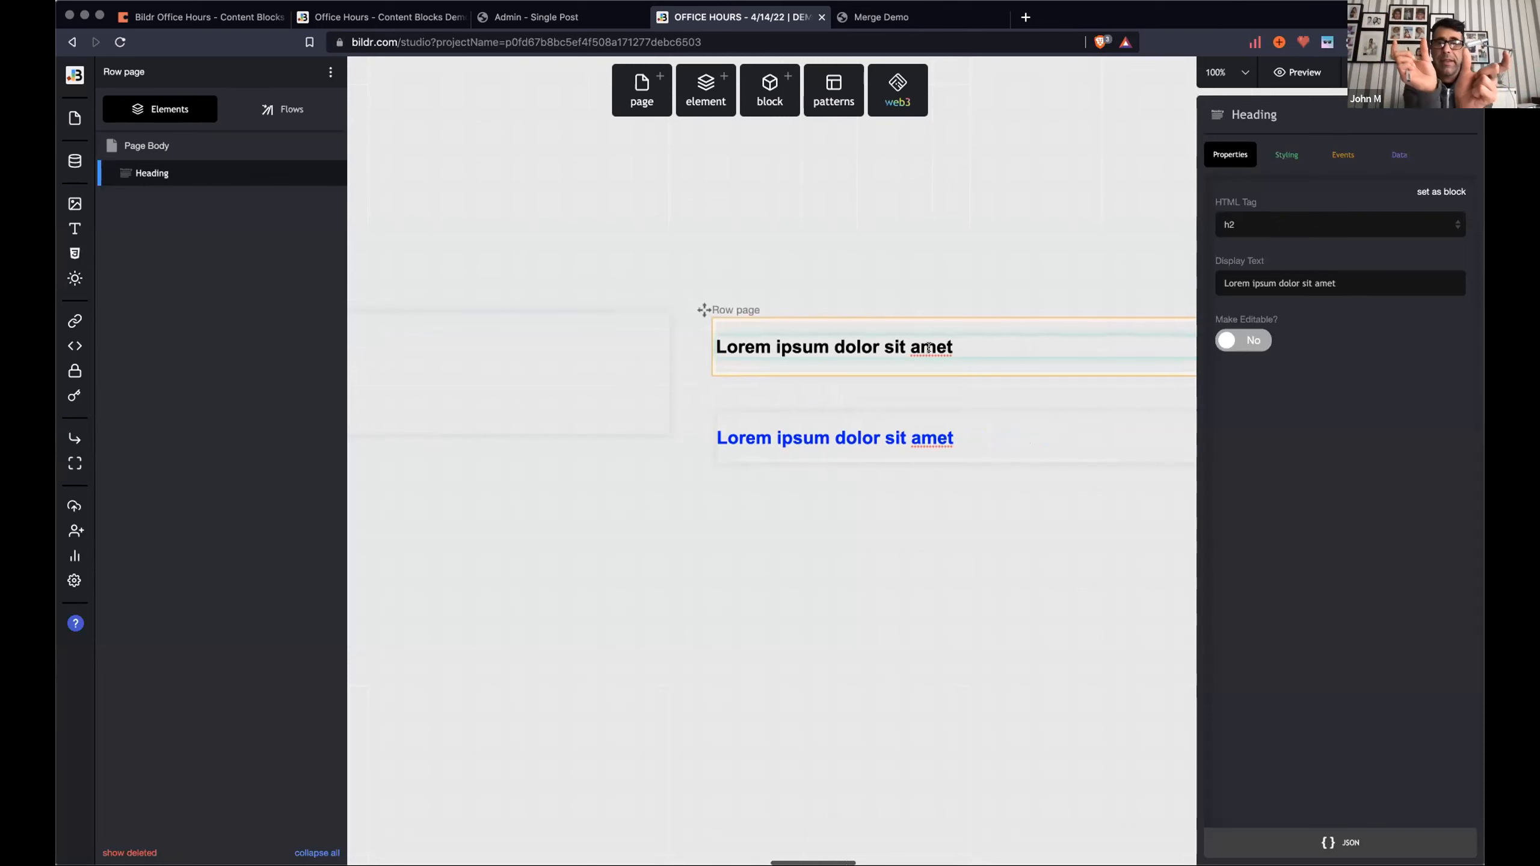
click(930, 348)
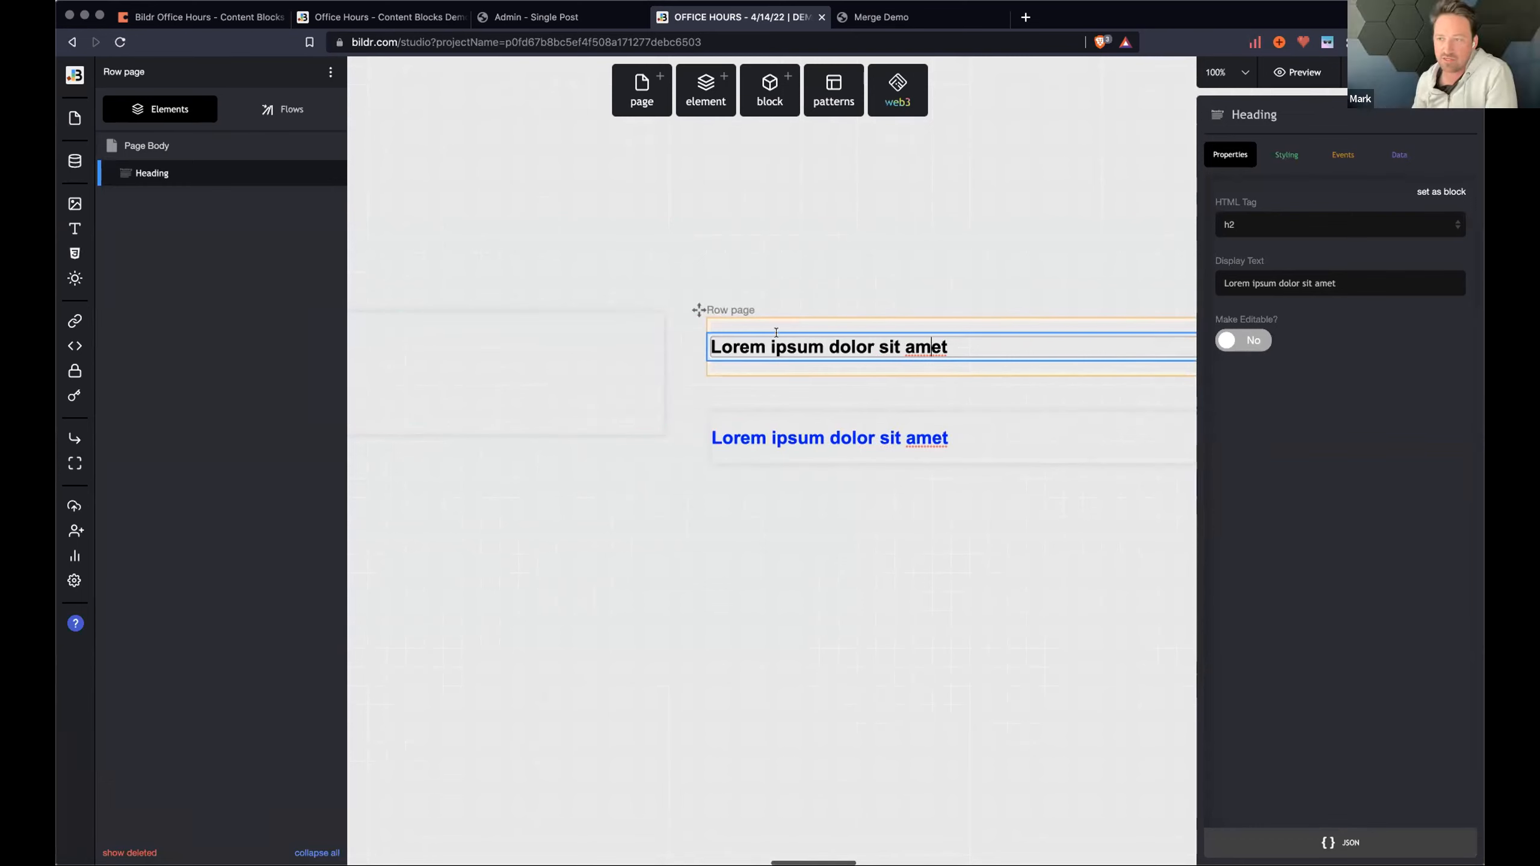
scroll(776, 333, right, 3)
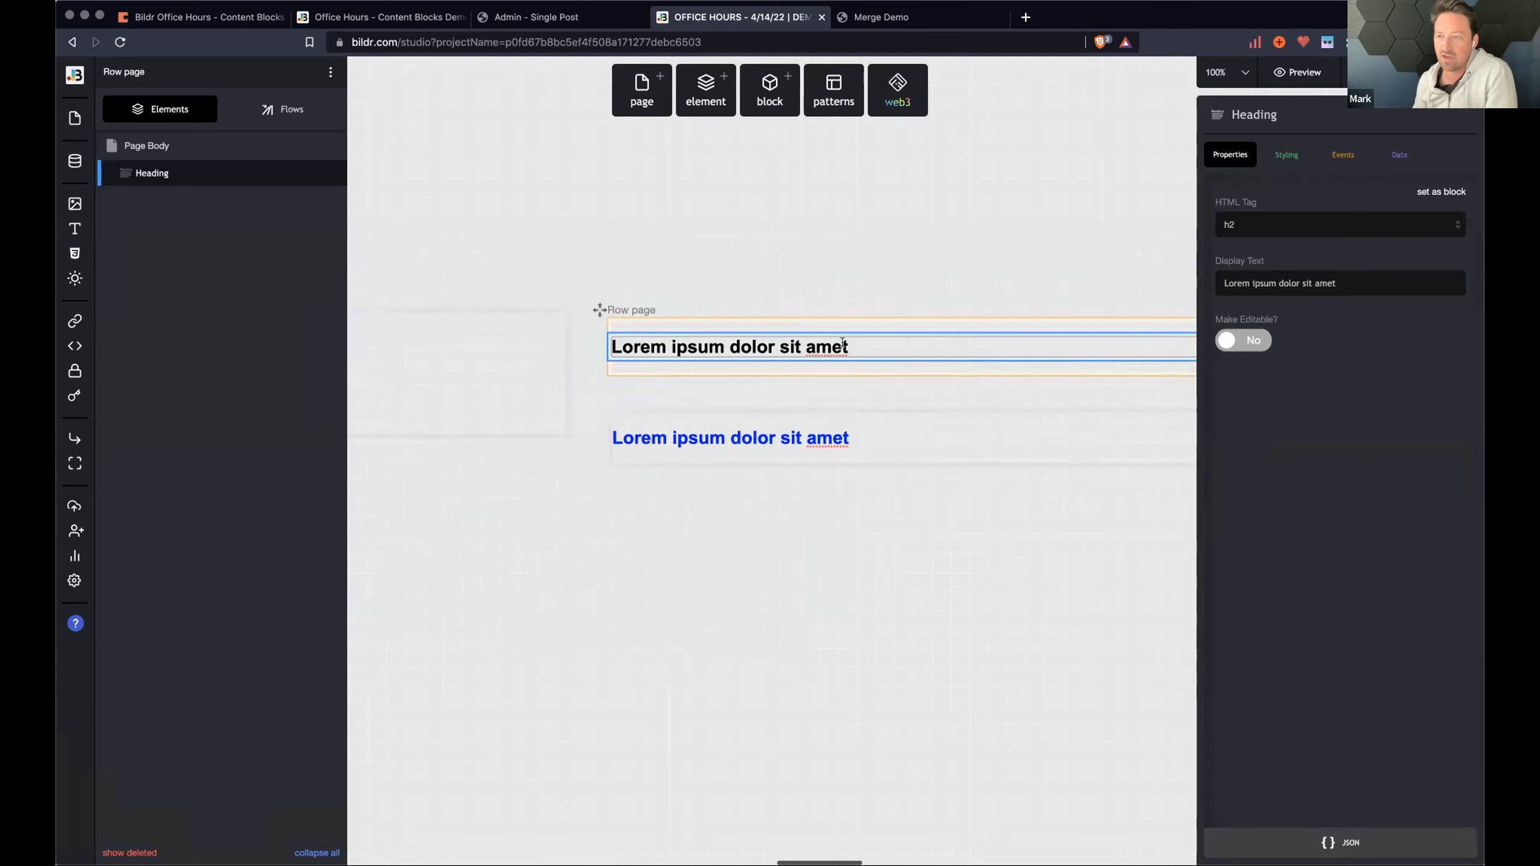
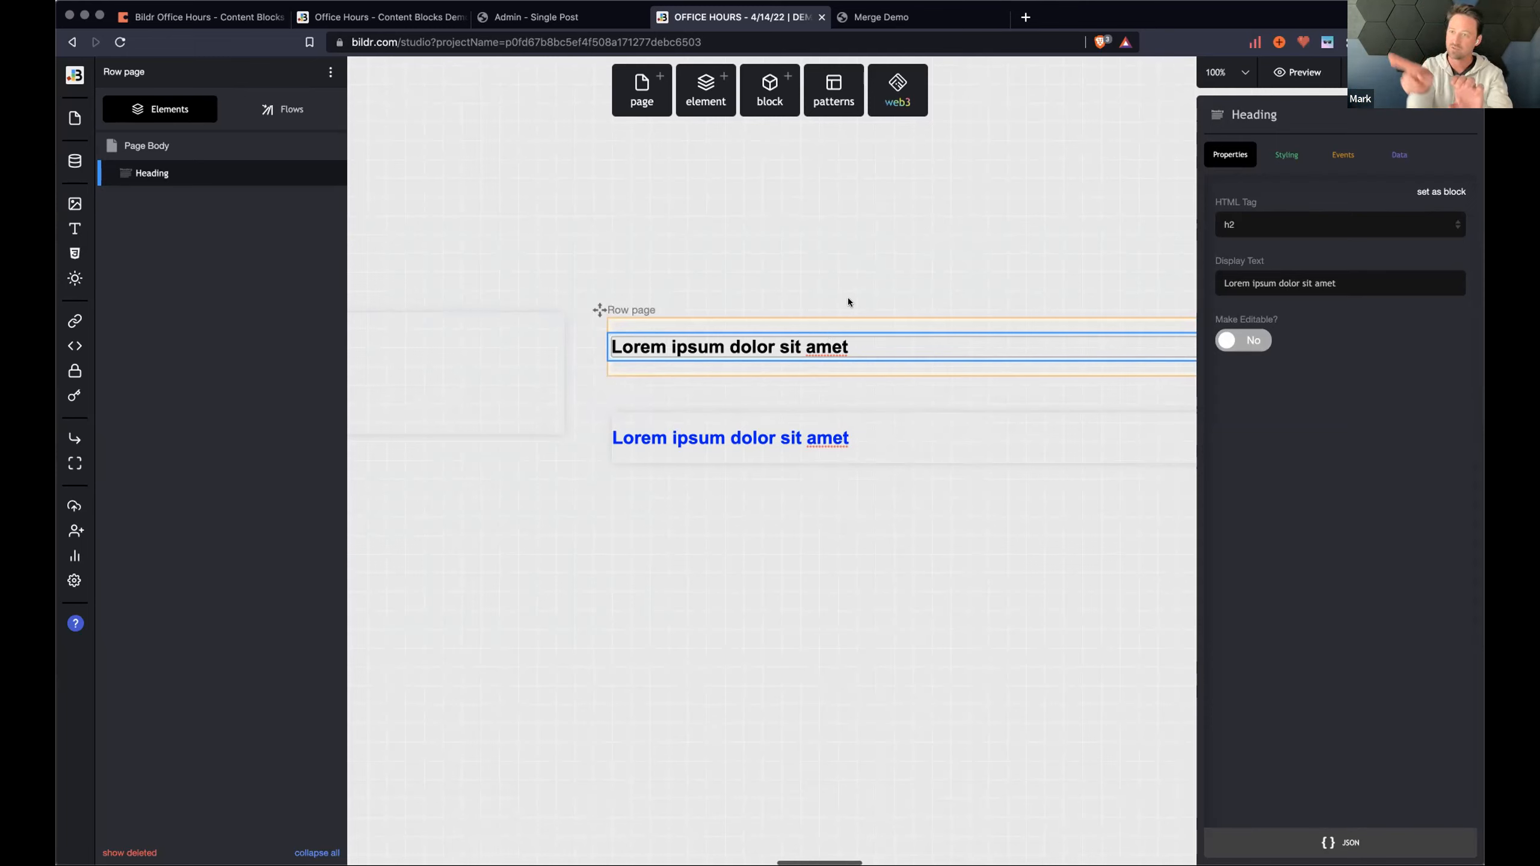
scroll(857, 306, right, 4)
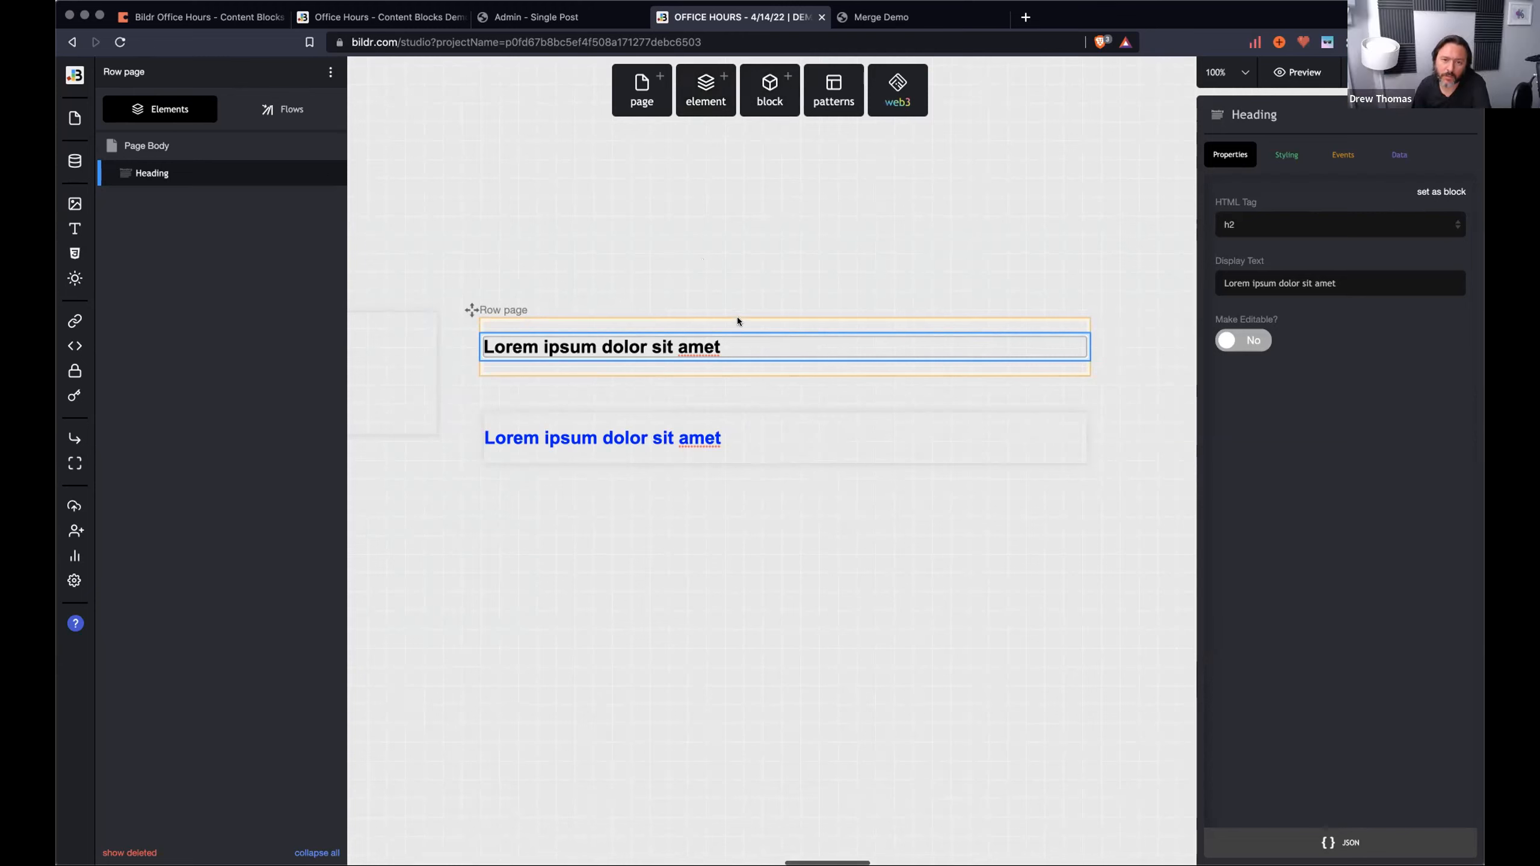
scroll(738, 306, up, 1)
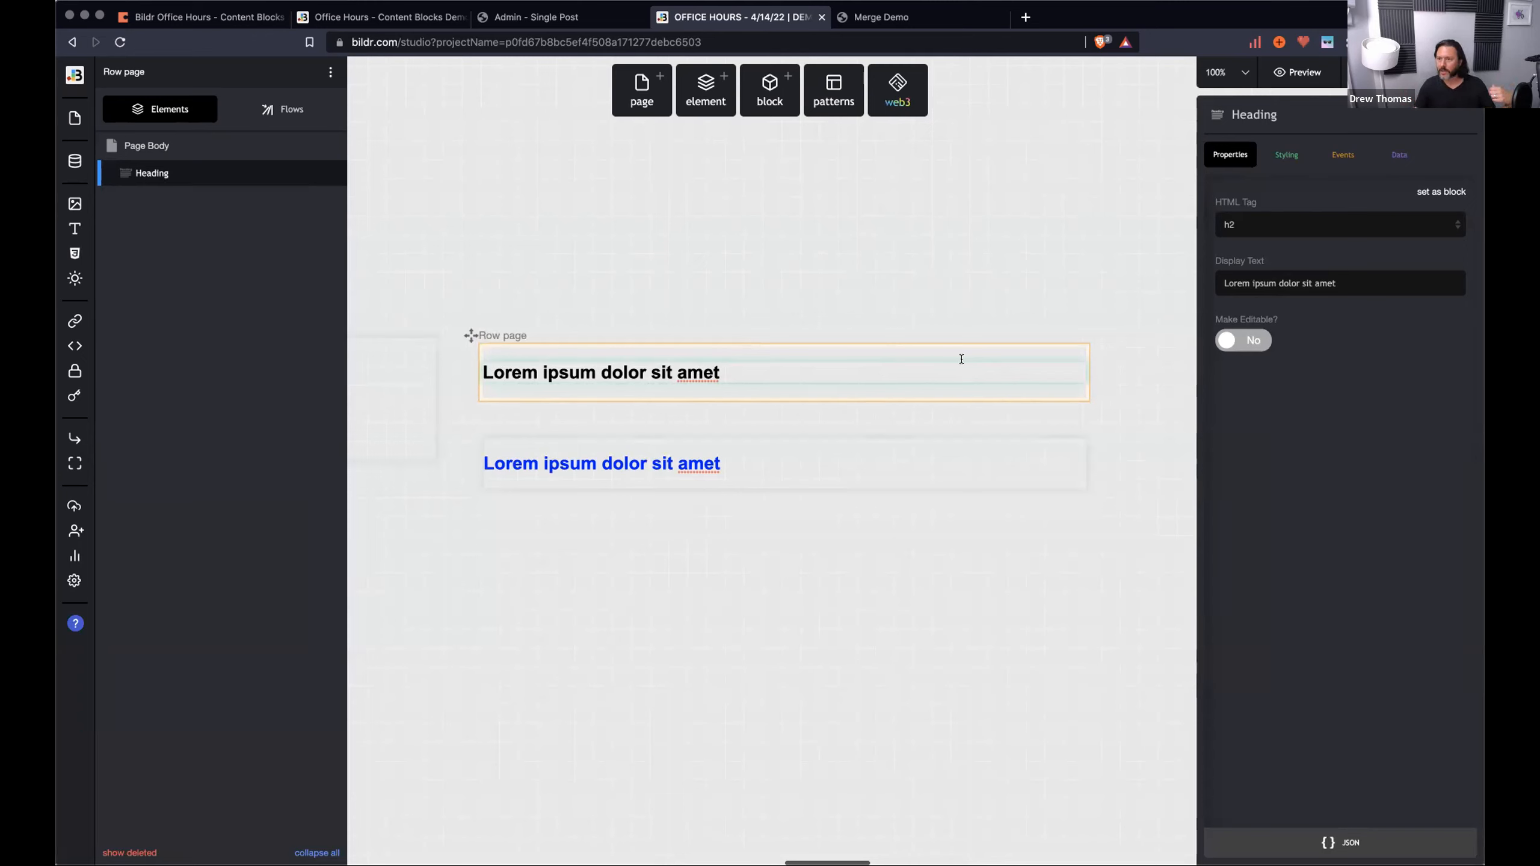
scroll(974, 358, down, 1)
scroll(975, 357, right, 1)
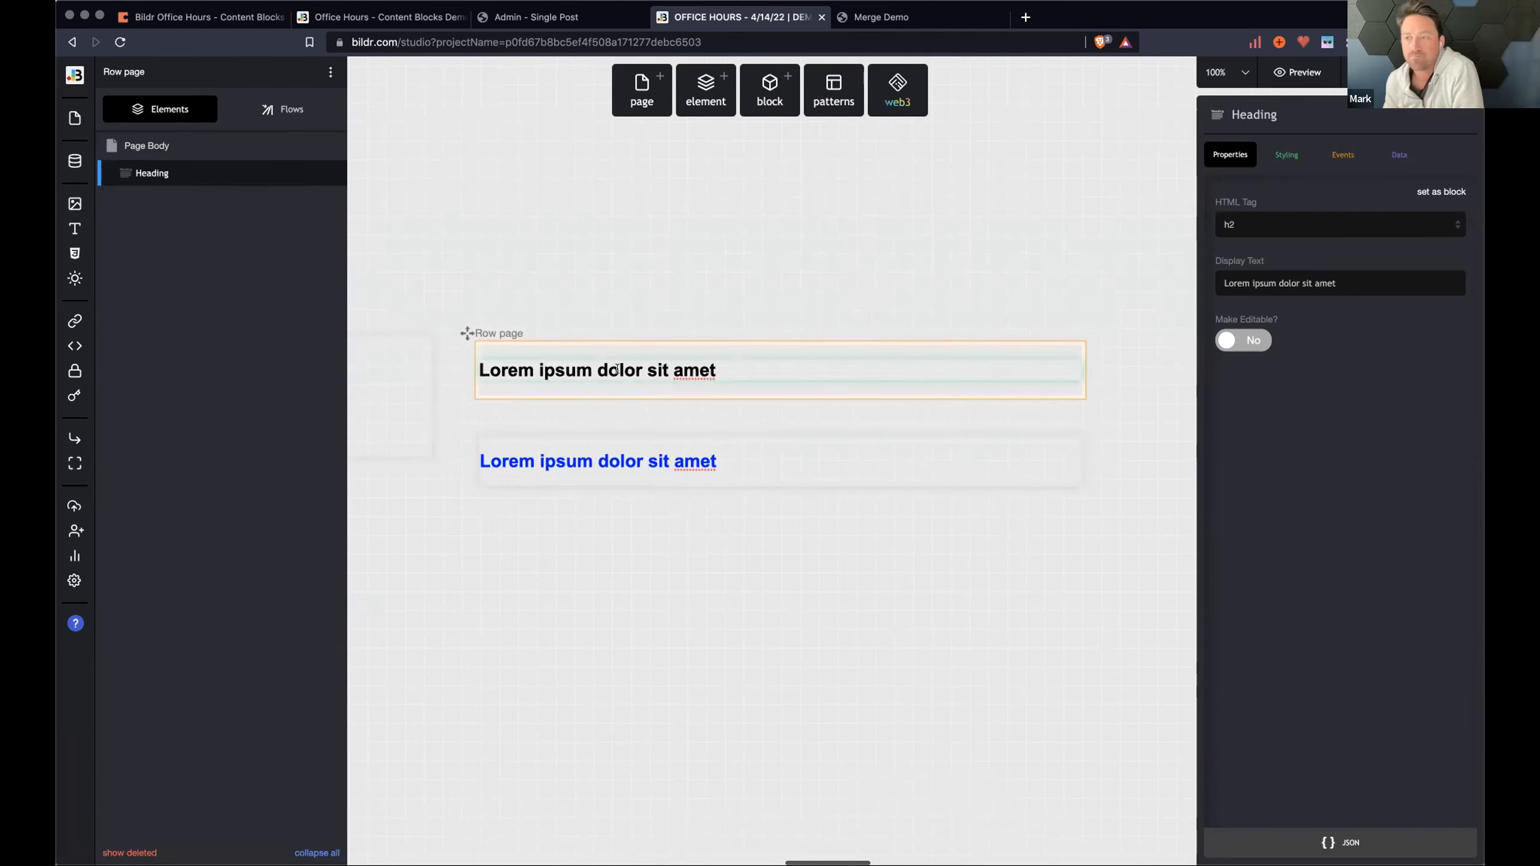
scroll(631, 365, left, 3)
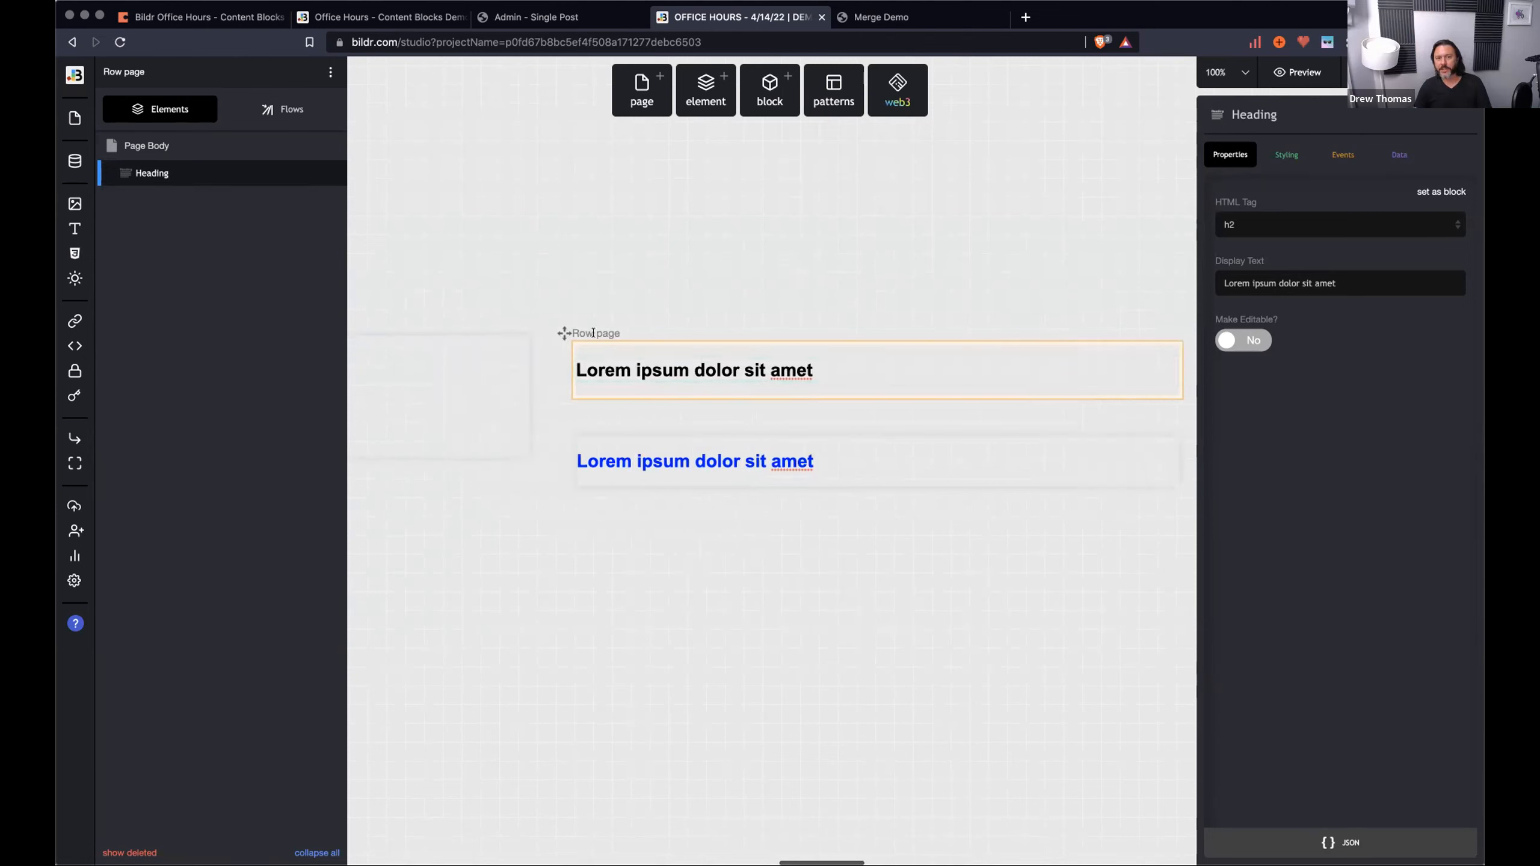
Check the Field Value or Variable Value options in the data settings of Row page's heading.
click(1399, 154)
click(1288, 259)
click(1288, 260)
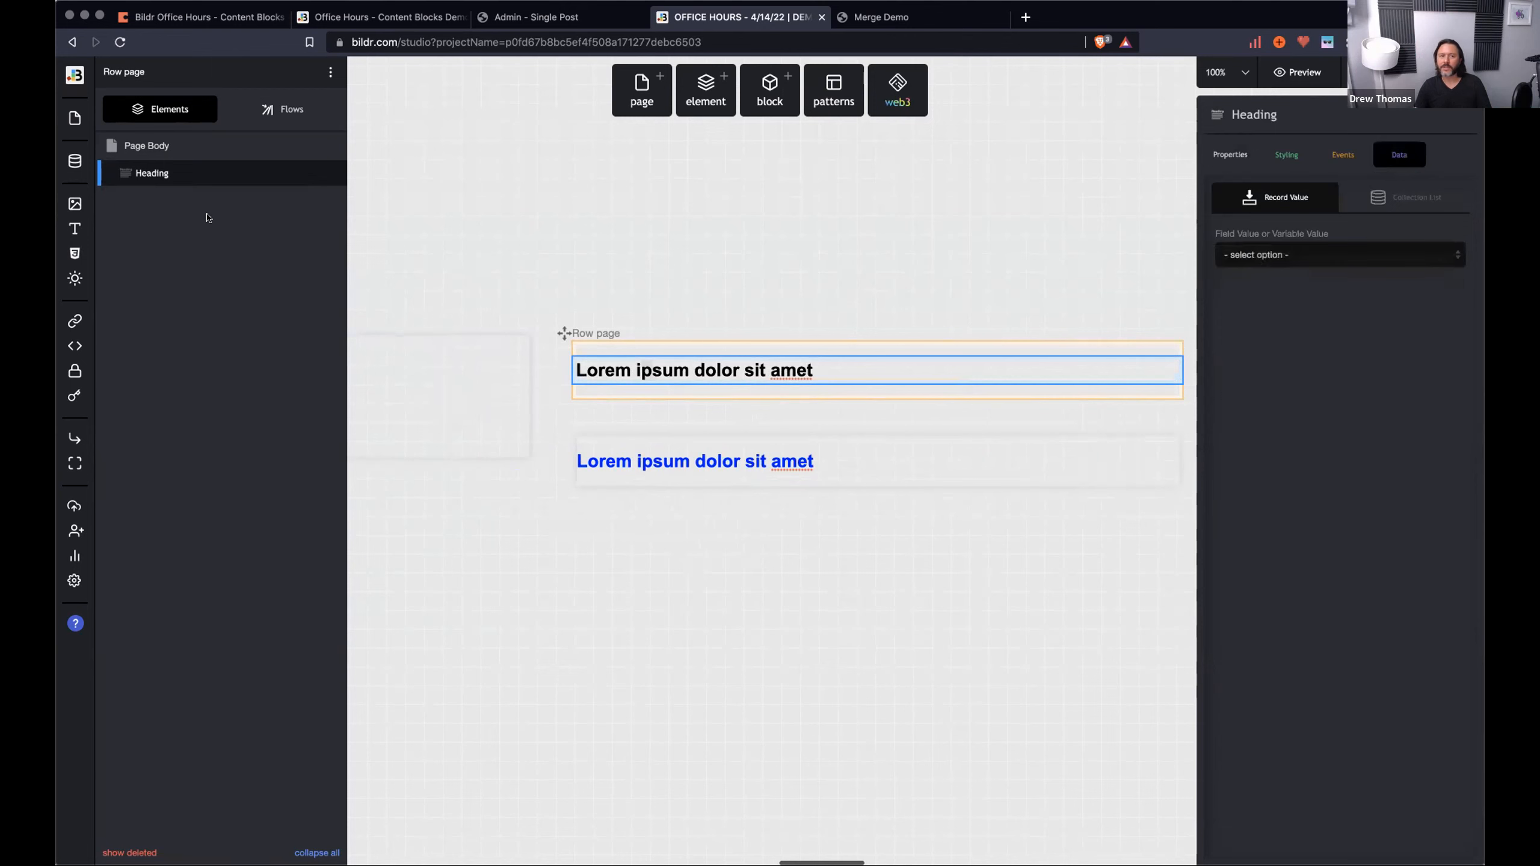
Find the Grid List element by searching "grid" and add it to the Page Body of Row page.
click(710, 94)
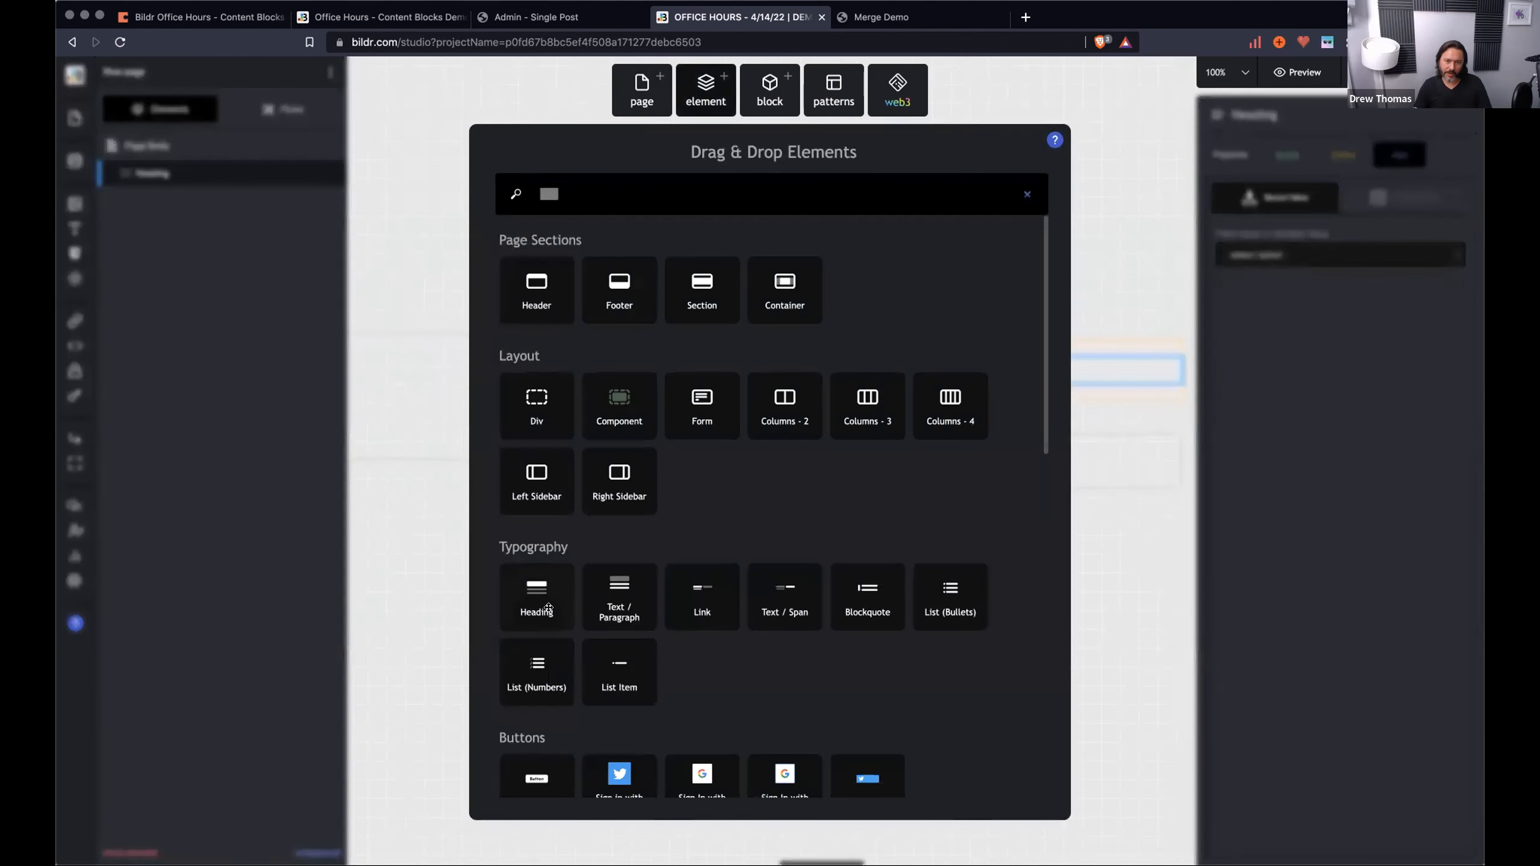
scroll(571, 647, down, 3)
text(grid)
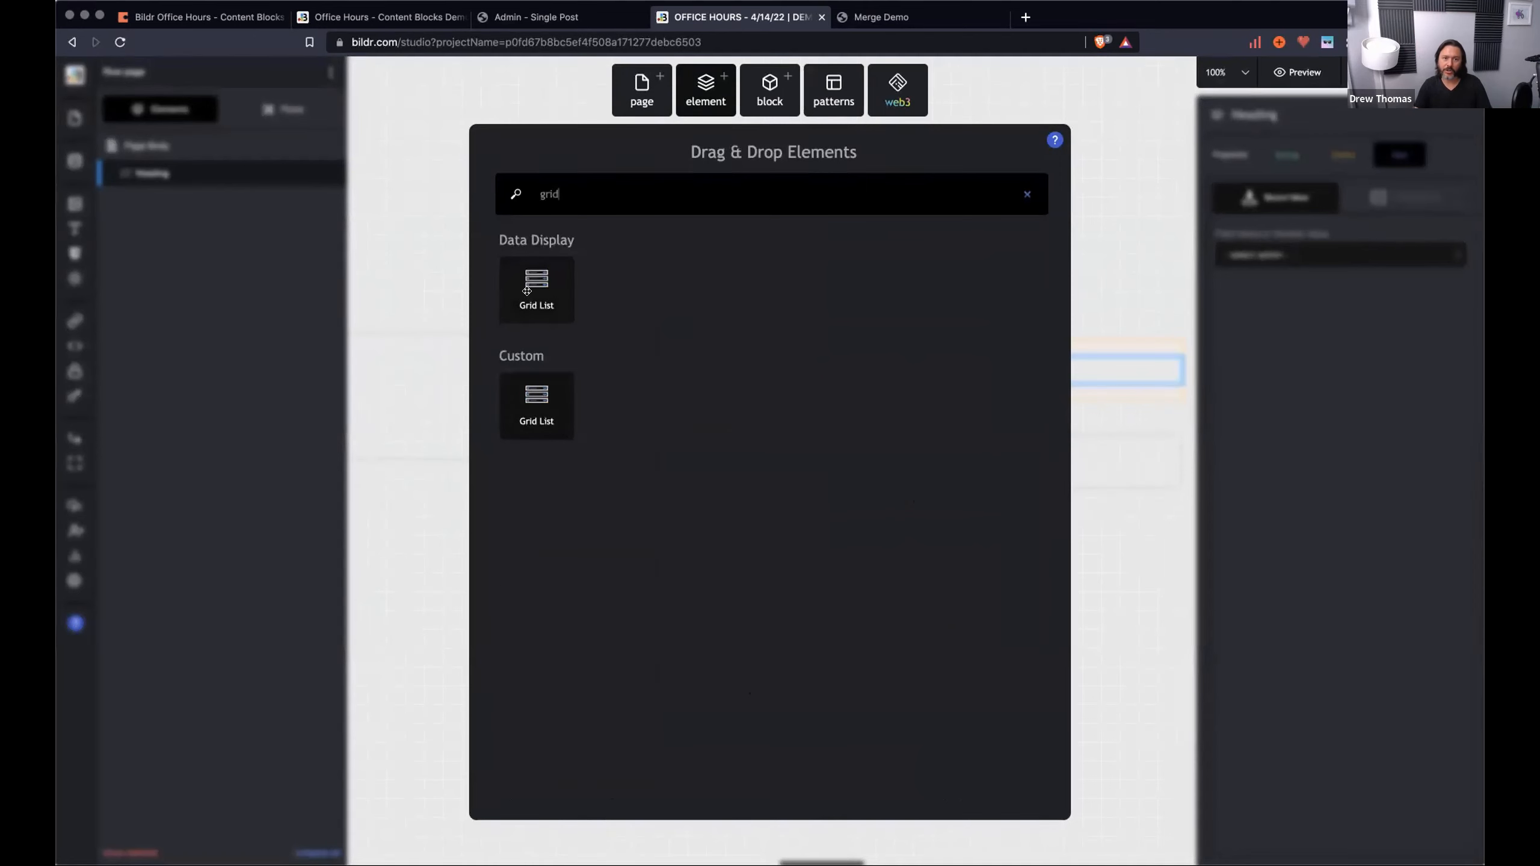
drag(525, 290, 199, 145)
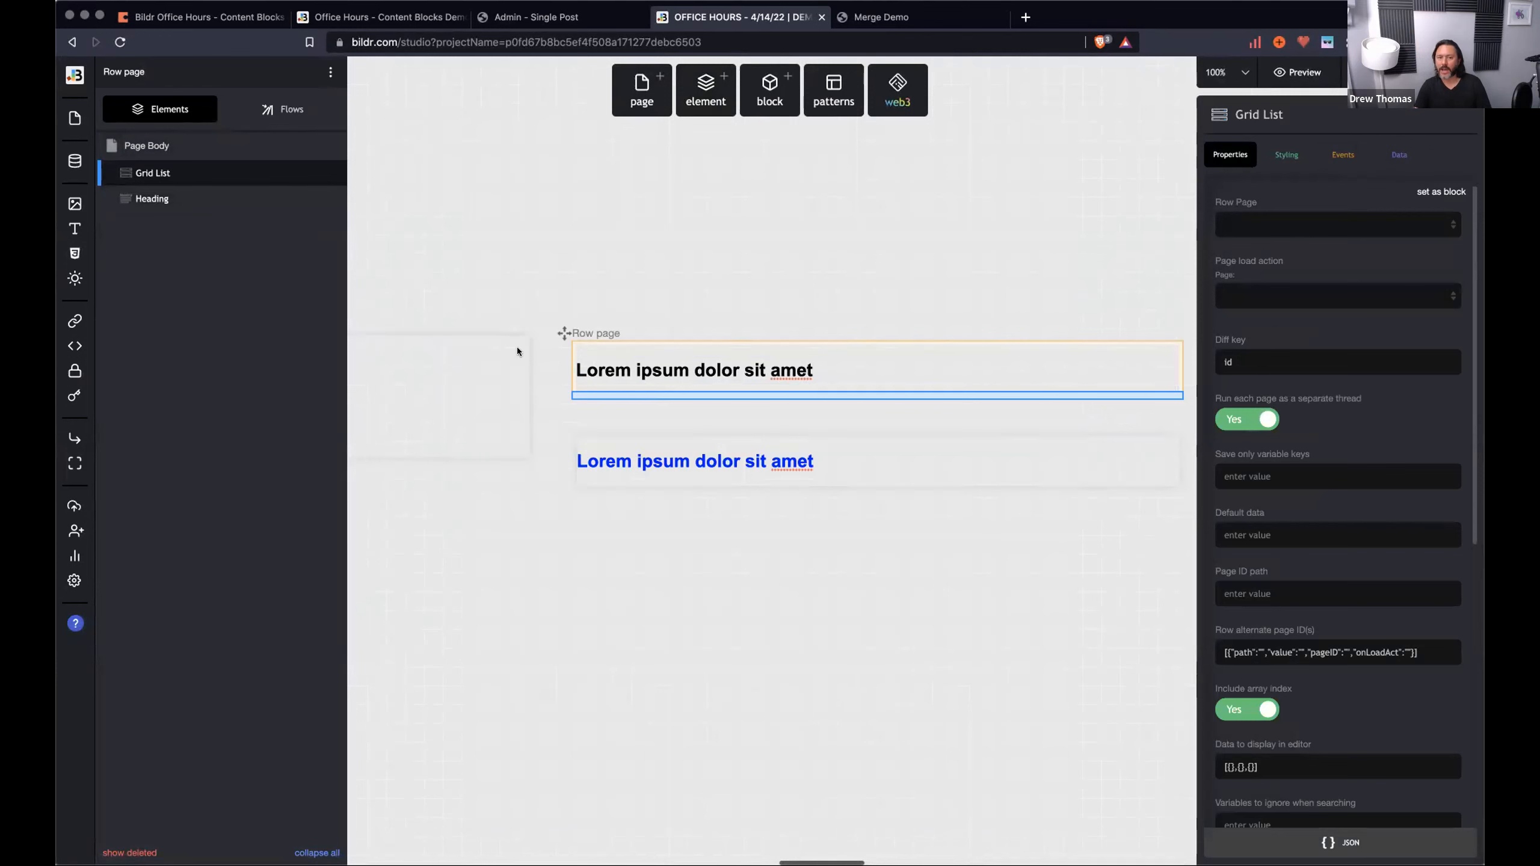
Open Row page's Page Binding flow and add an Element - set value action, found by searching "set value".
click(285, 109)
click(159, 244)
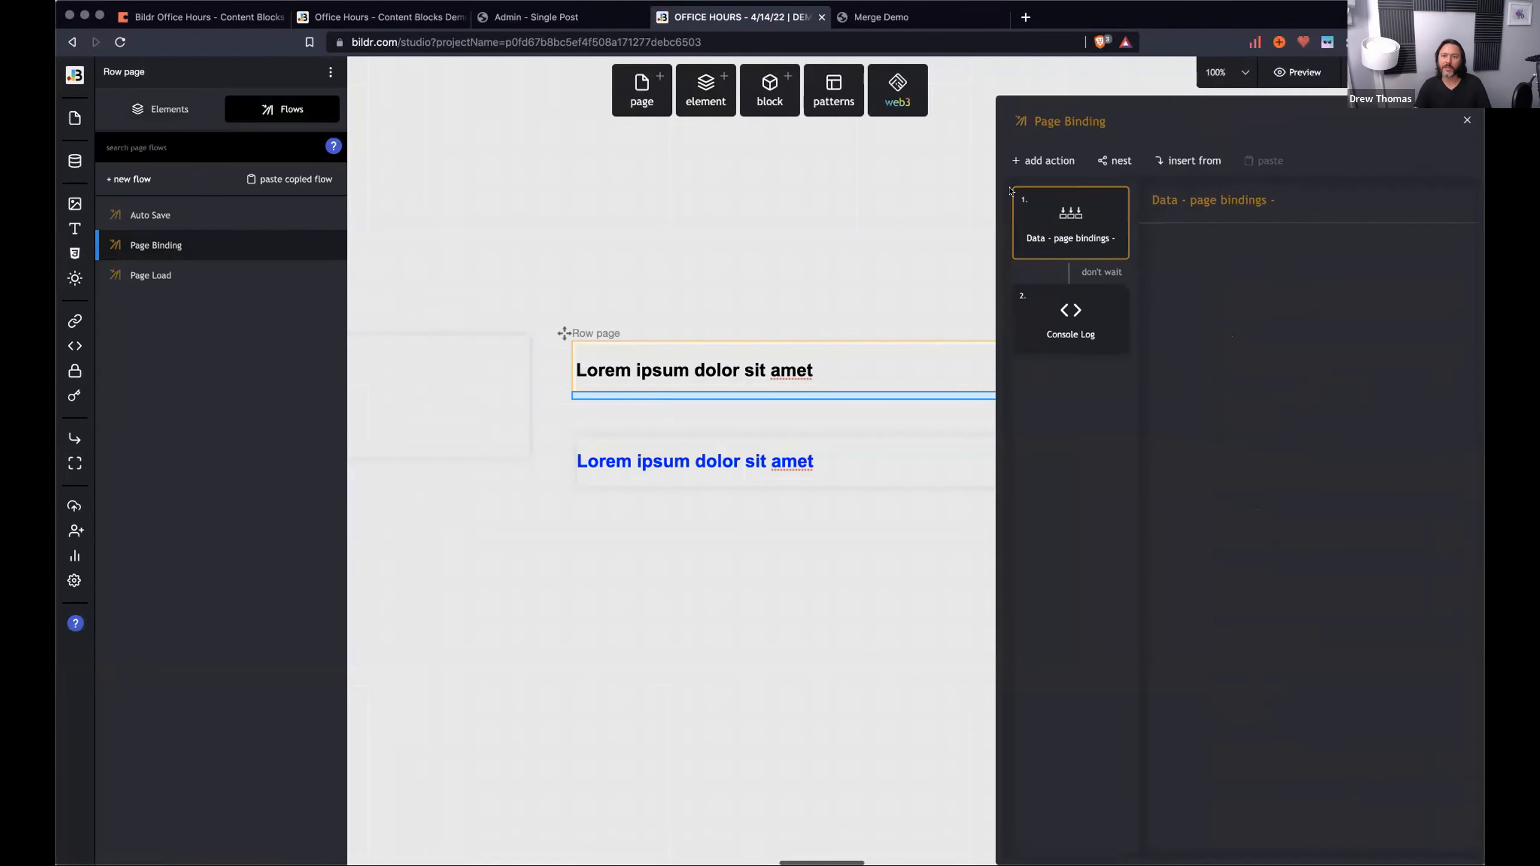
click(1052, 163)
text(set value)
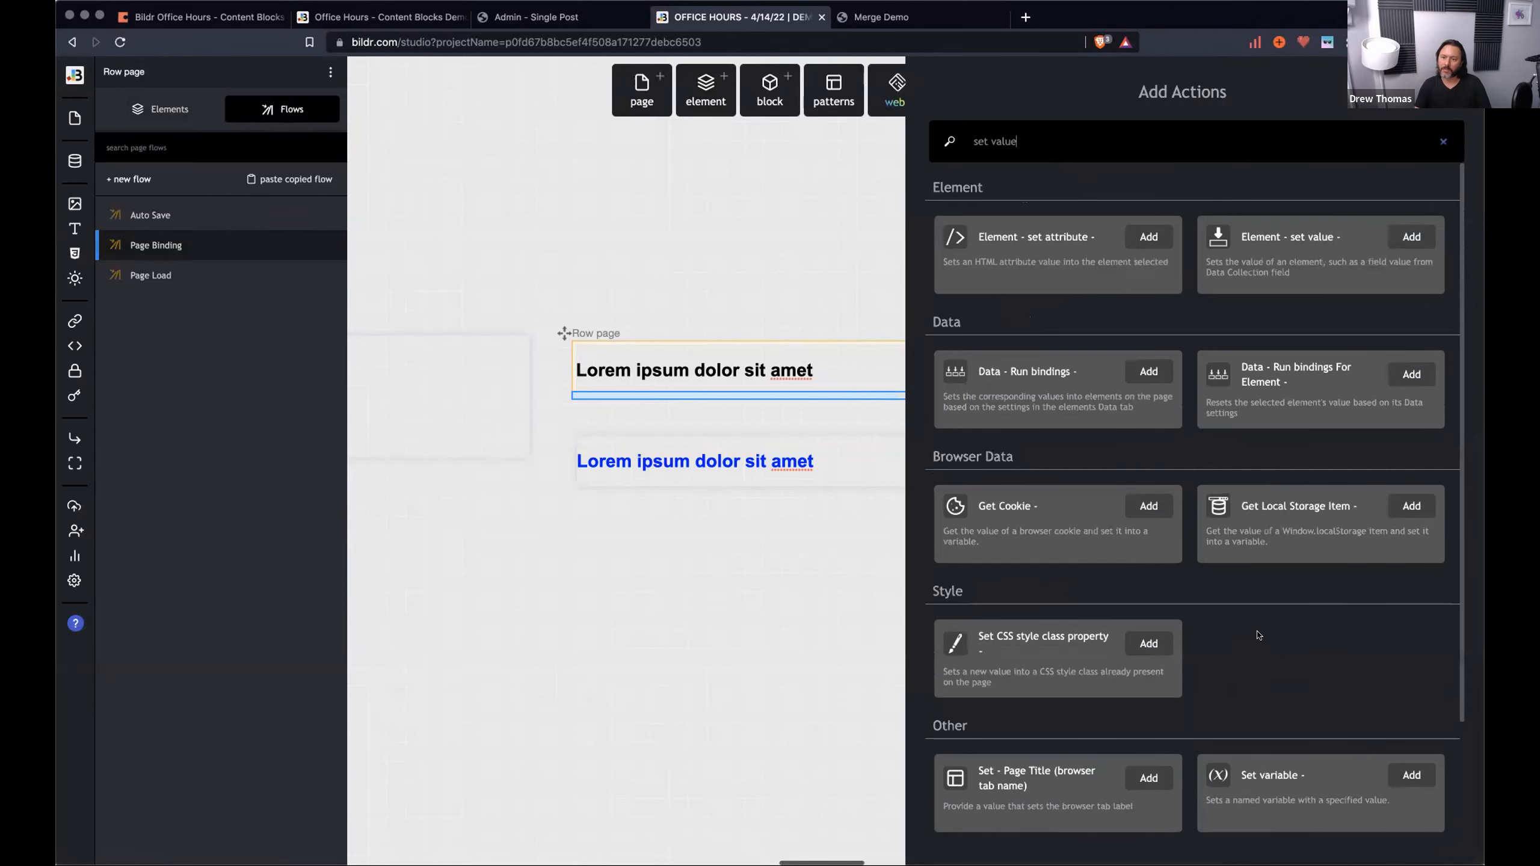
scroll(1267, 698, down, 2)
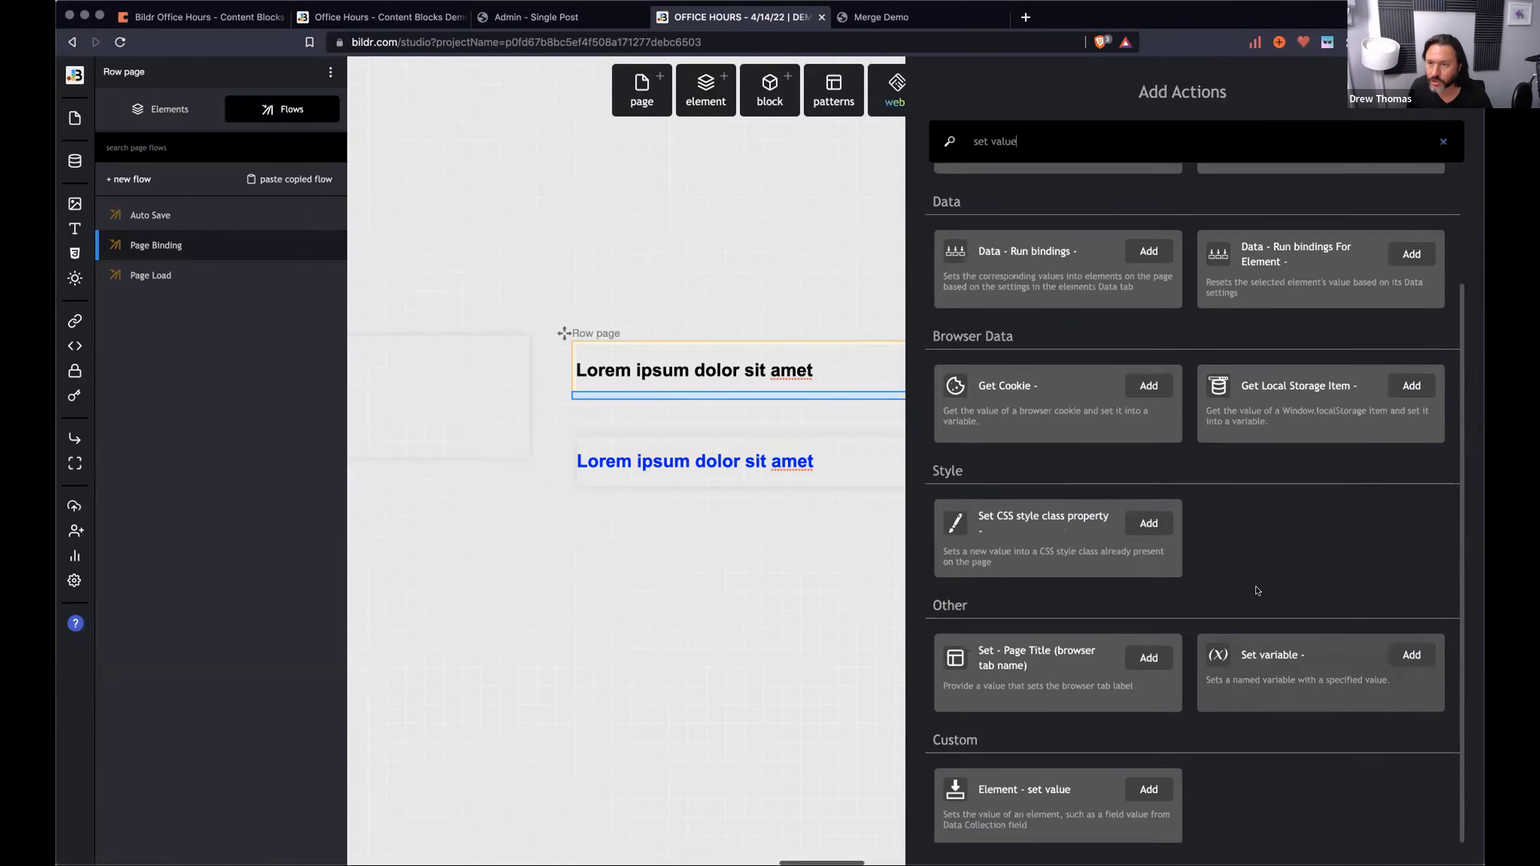
scroll(1258, 591, up, 2)
click(1284, 254)
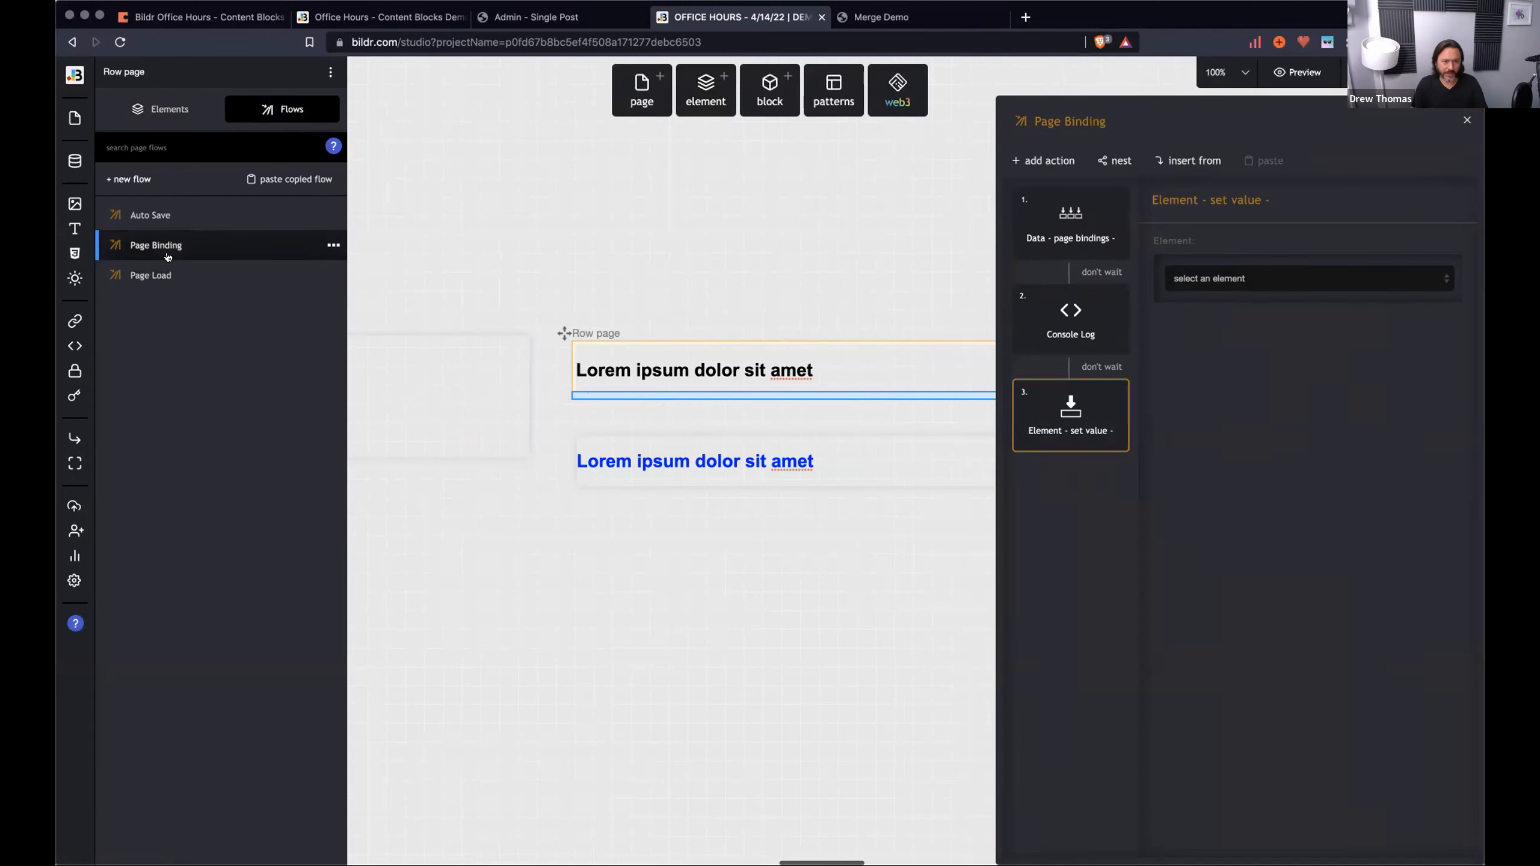
Target the Grid List in the set value action and source its value from the Data 1 data collection.
click(1273, 278)
click(1225, 321)
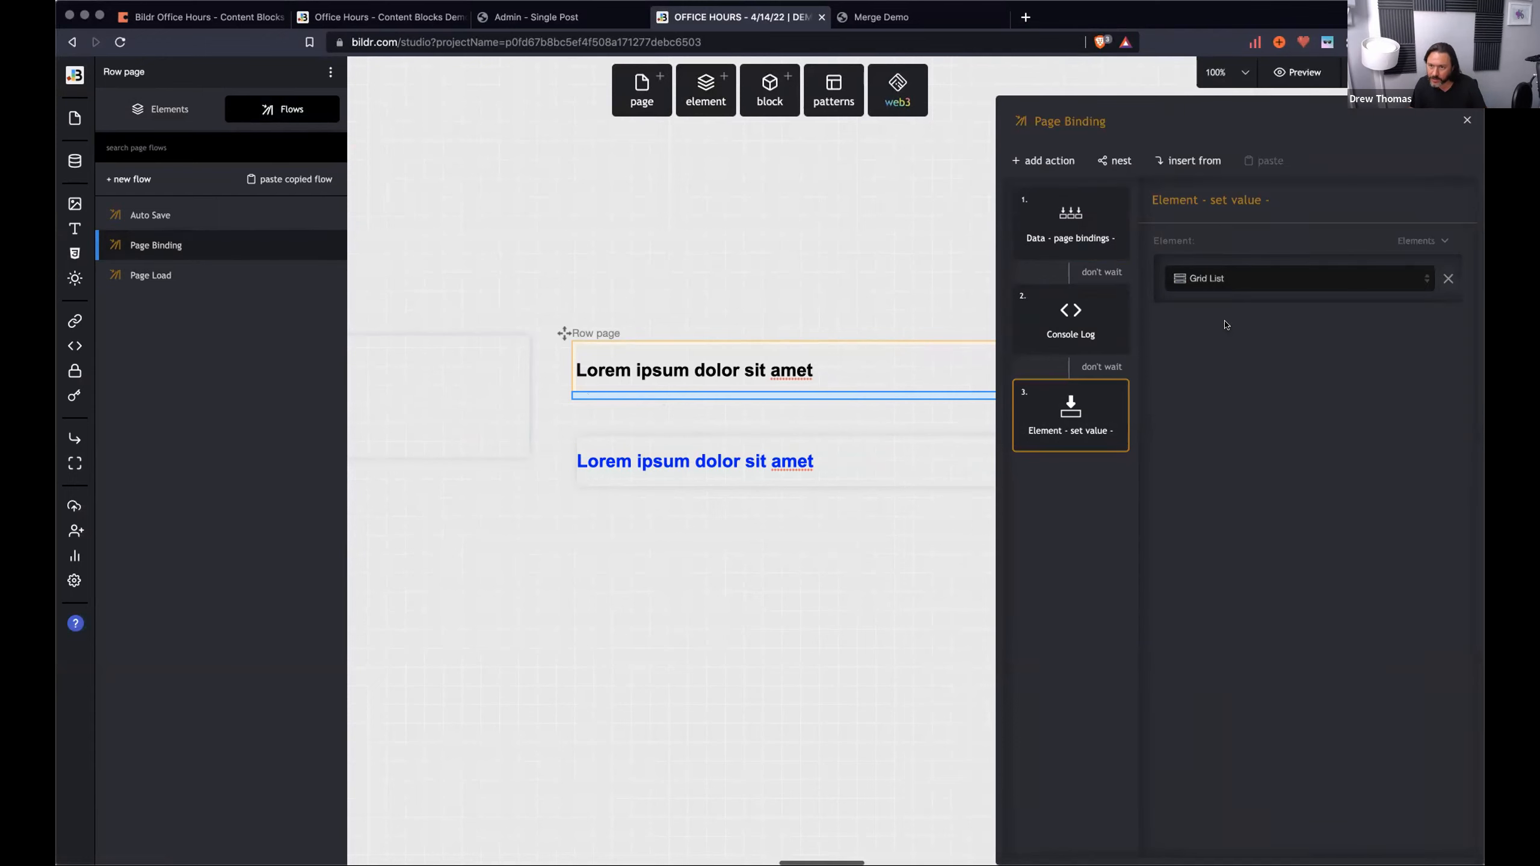
click(1433, 329)
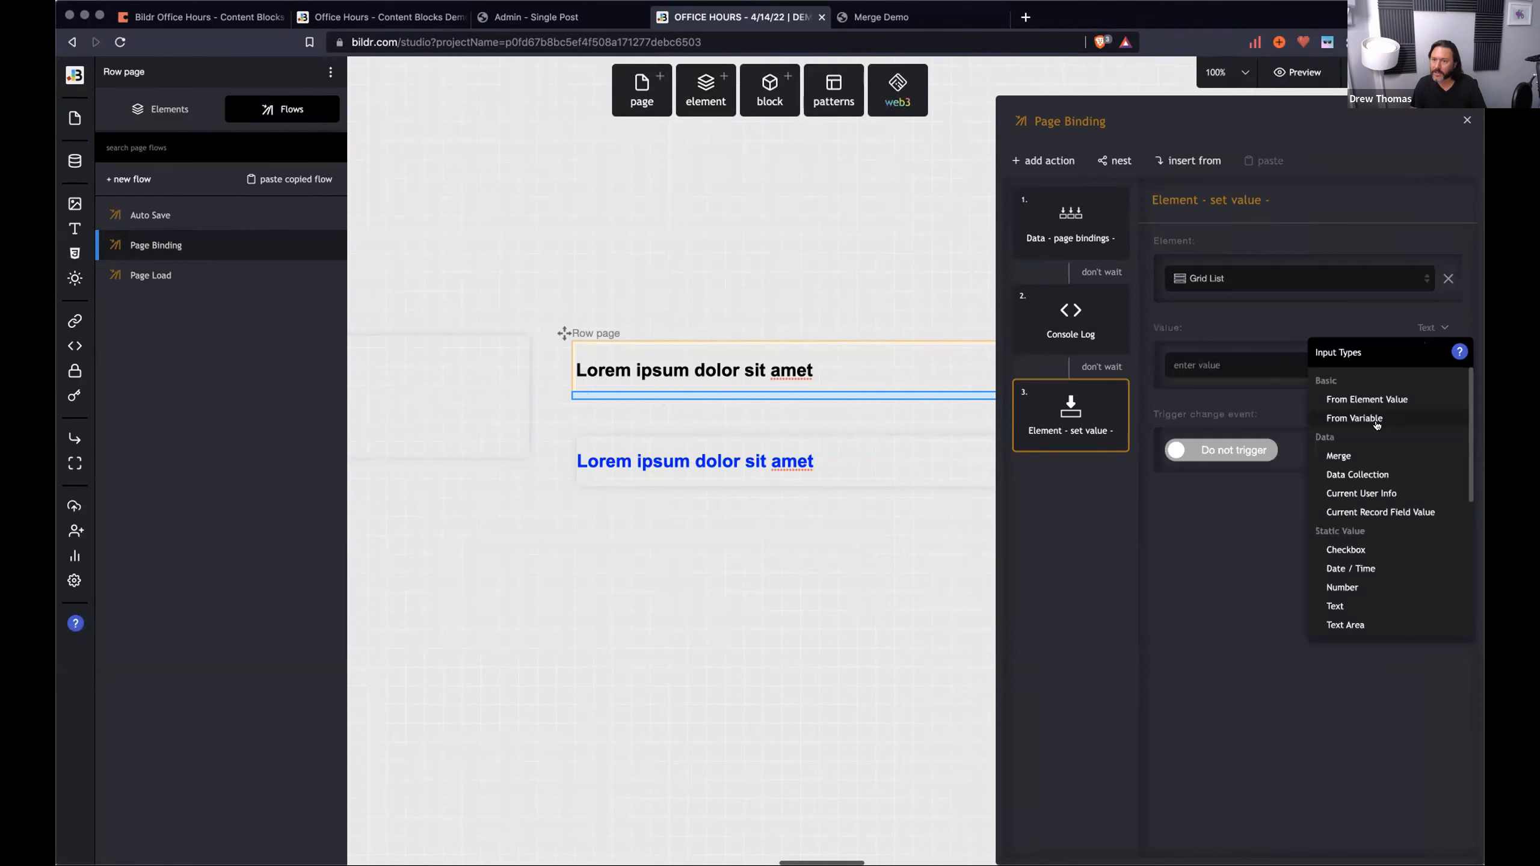
click(1372, 481)
click(1277, 379)
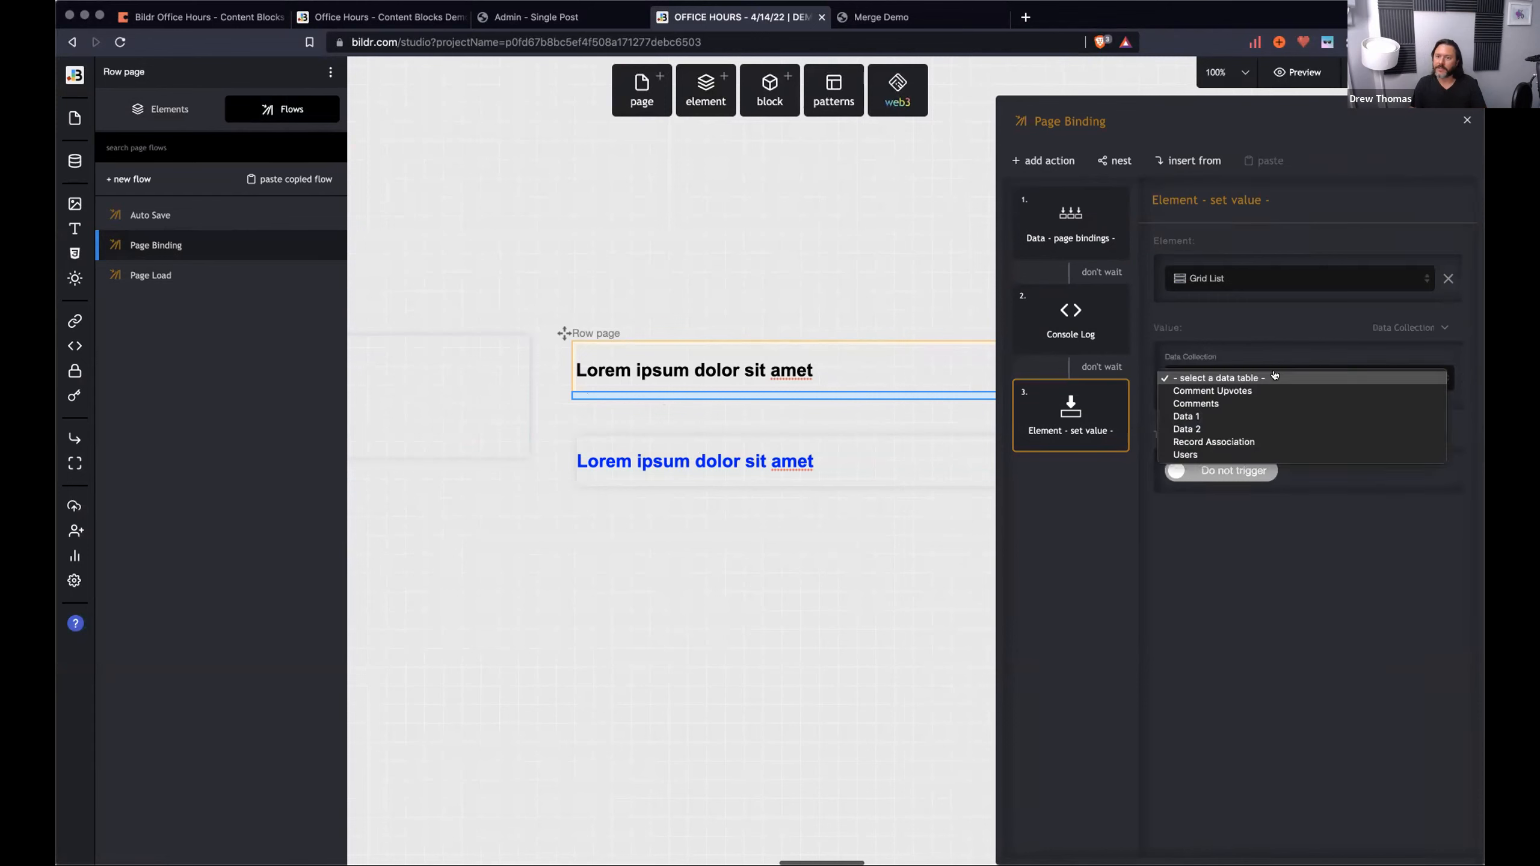
click(1251, 432)
click(1247, 377)
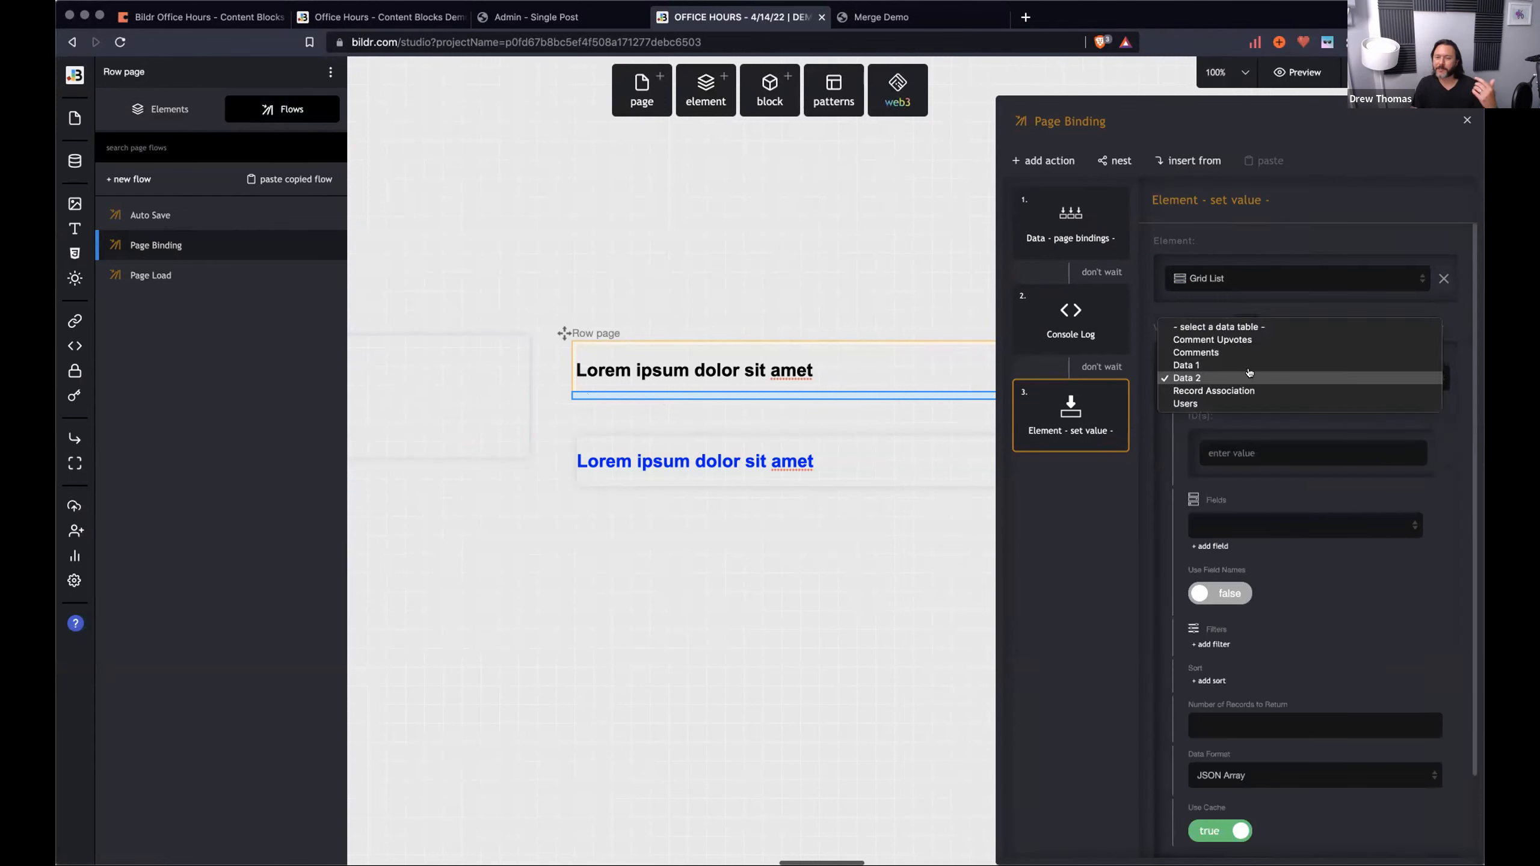
click(1247, 364)
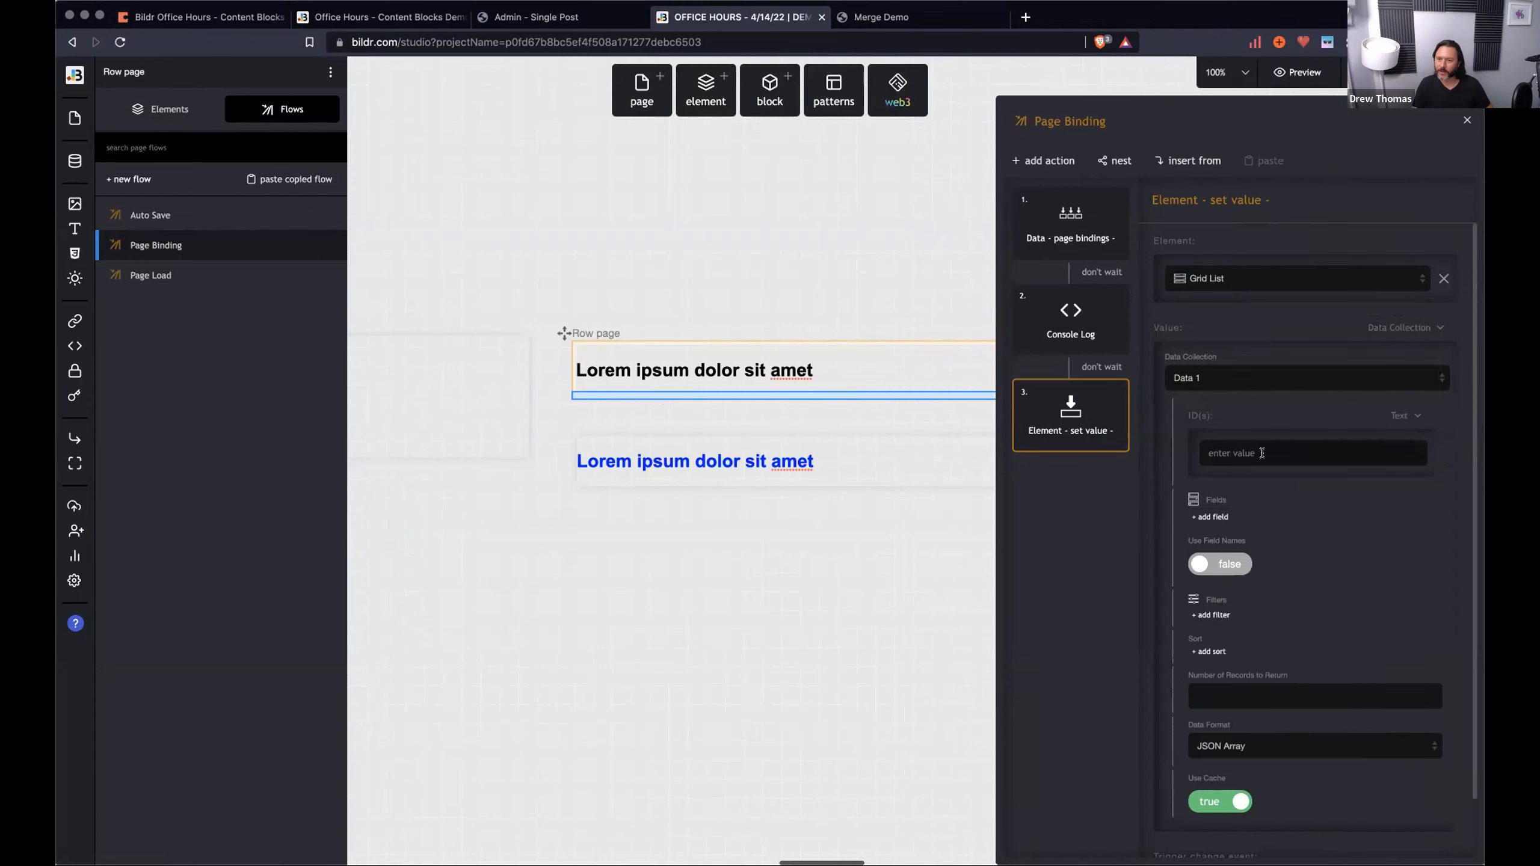
Set the Data 1 query to get all fields, add an "and" filter, and check which fields it can filter on.
click(1222, 518)
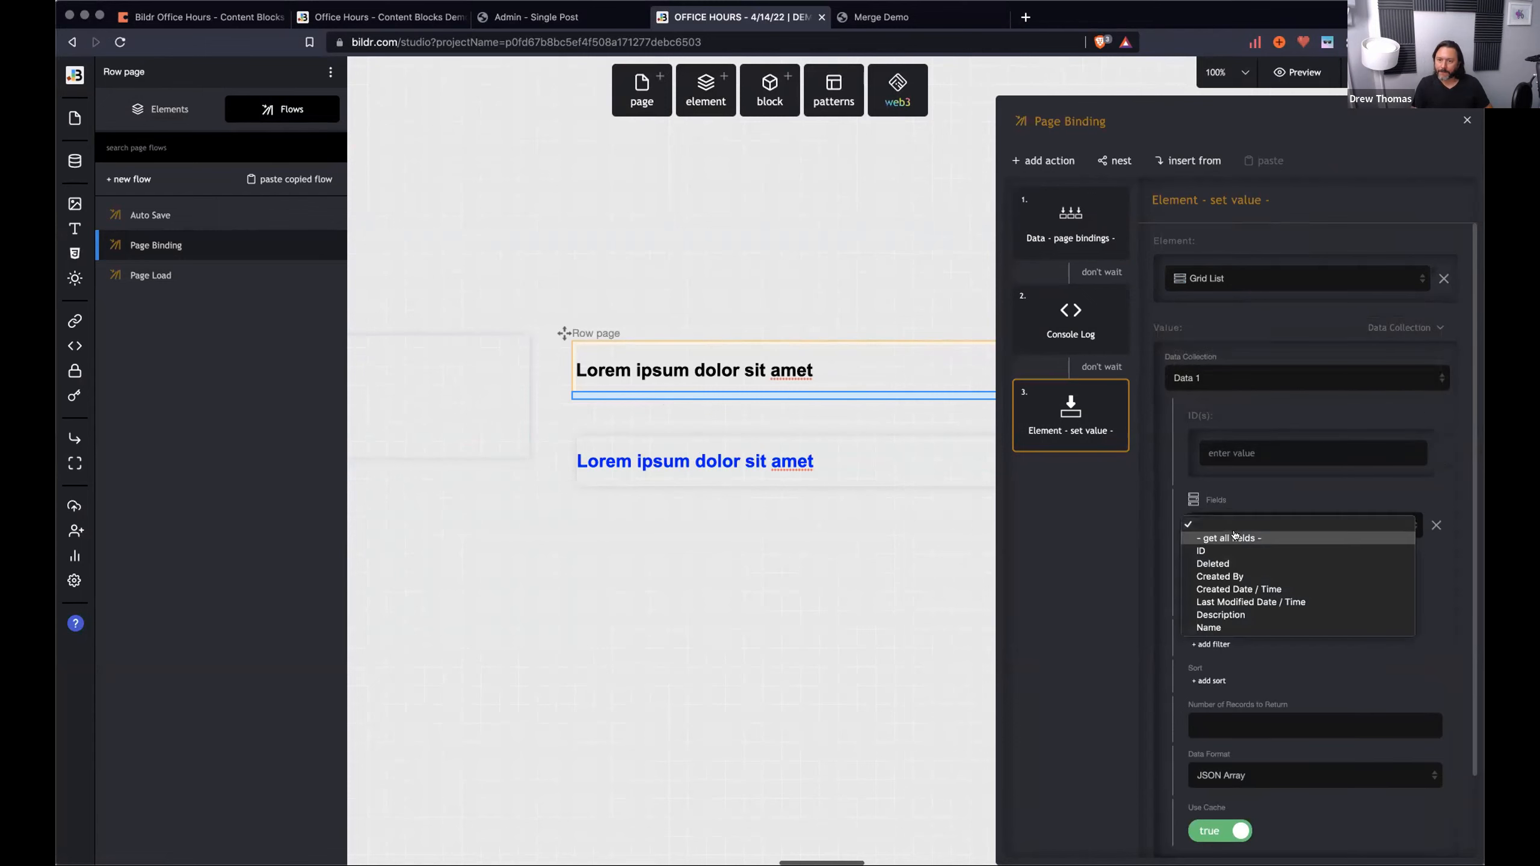
click(1230, 538)
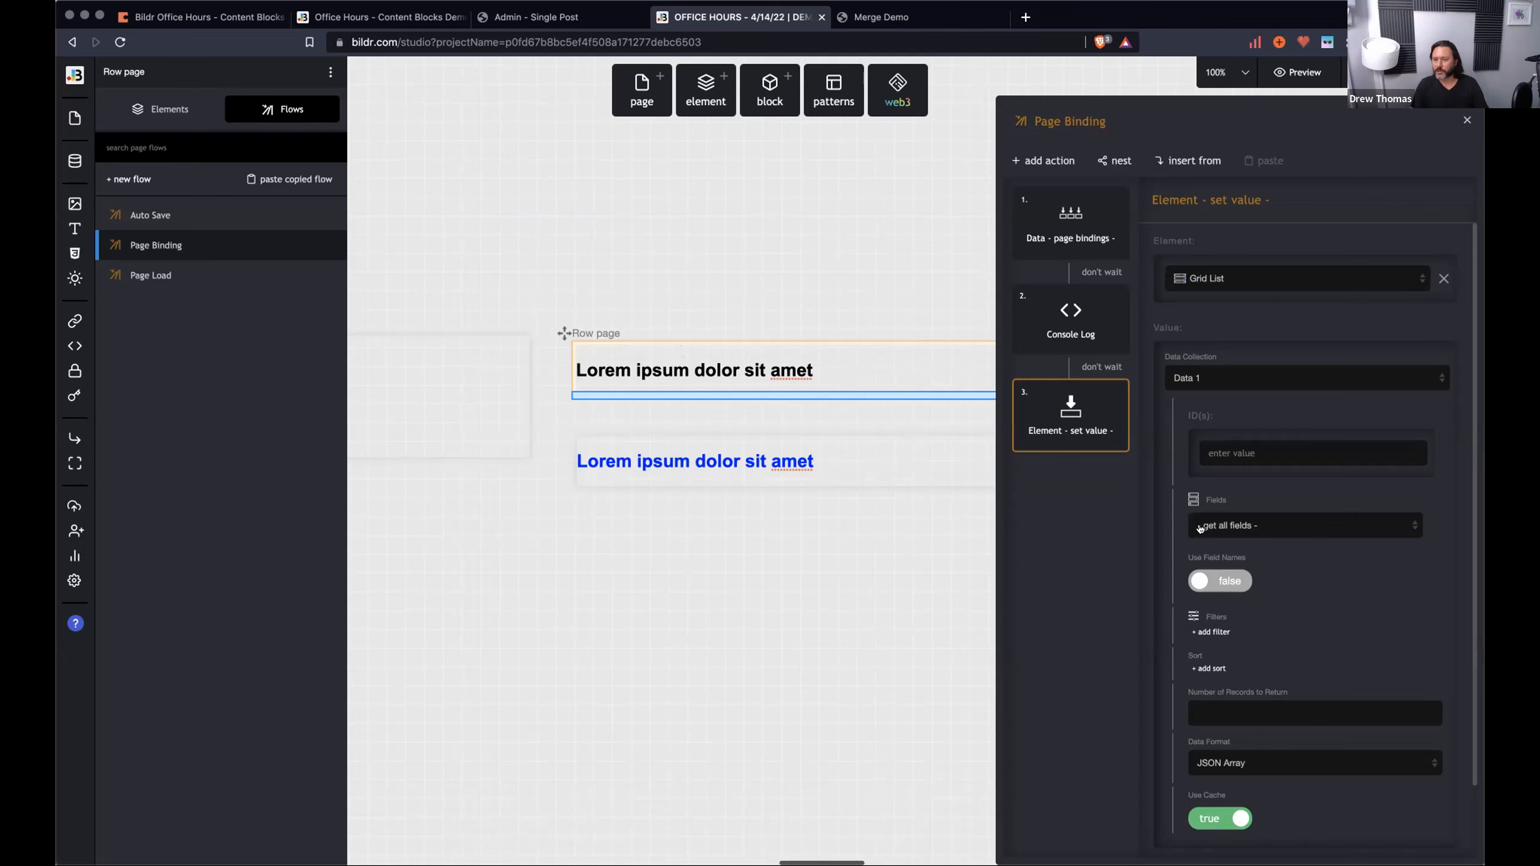
click(1211, 631)
scroll(1249, 643, down, 3)
scroll(1267, 652, down, 2)
click(1283, 561)
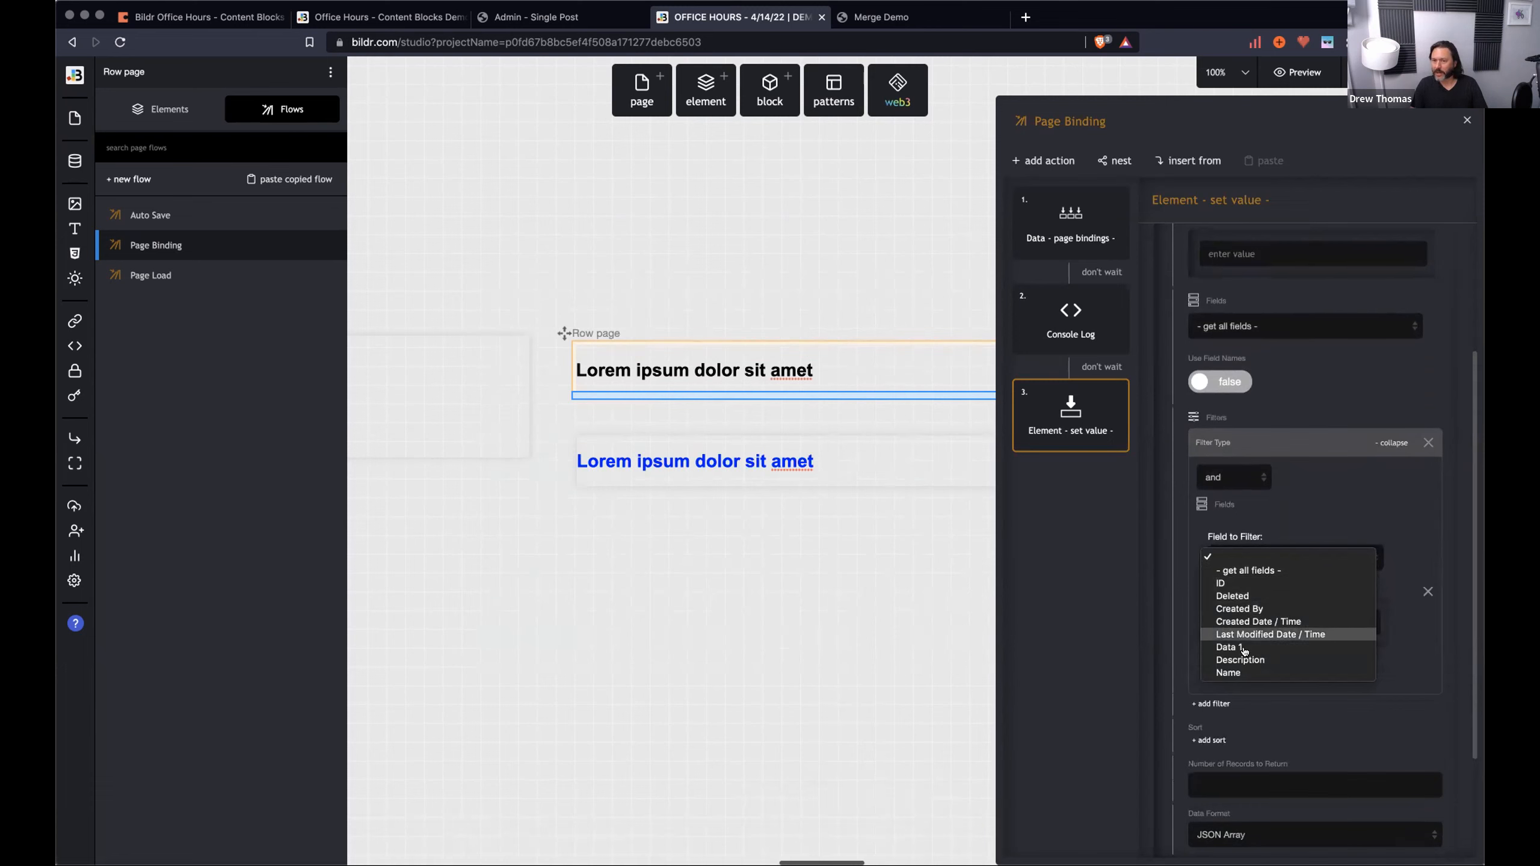
click(1134, 602)
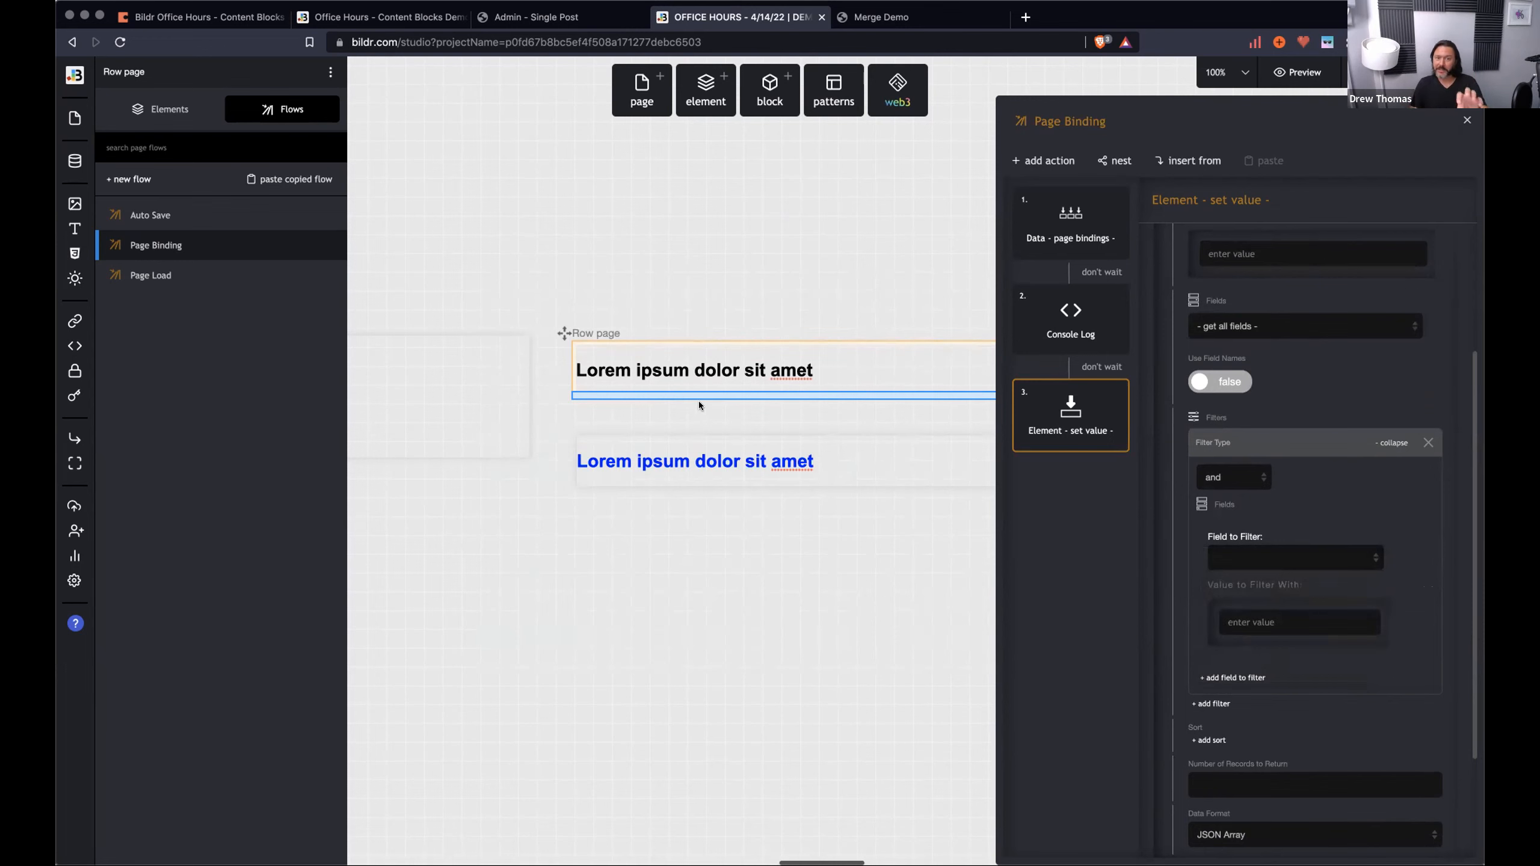
Compare the properties of Merge Demo's Grid List with those of the Grid List nested in Row page.
click(426, 363)
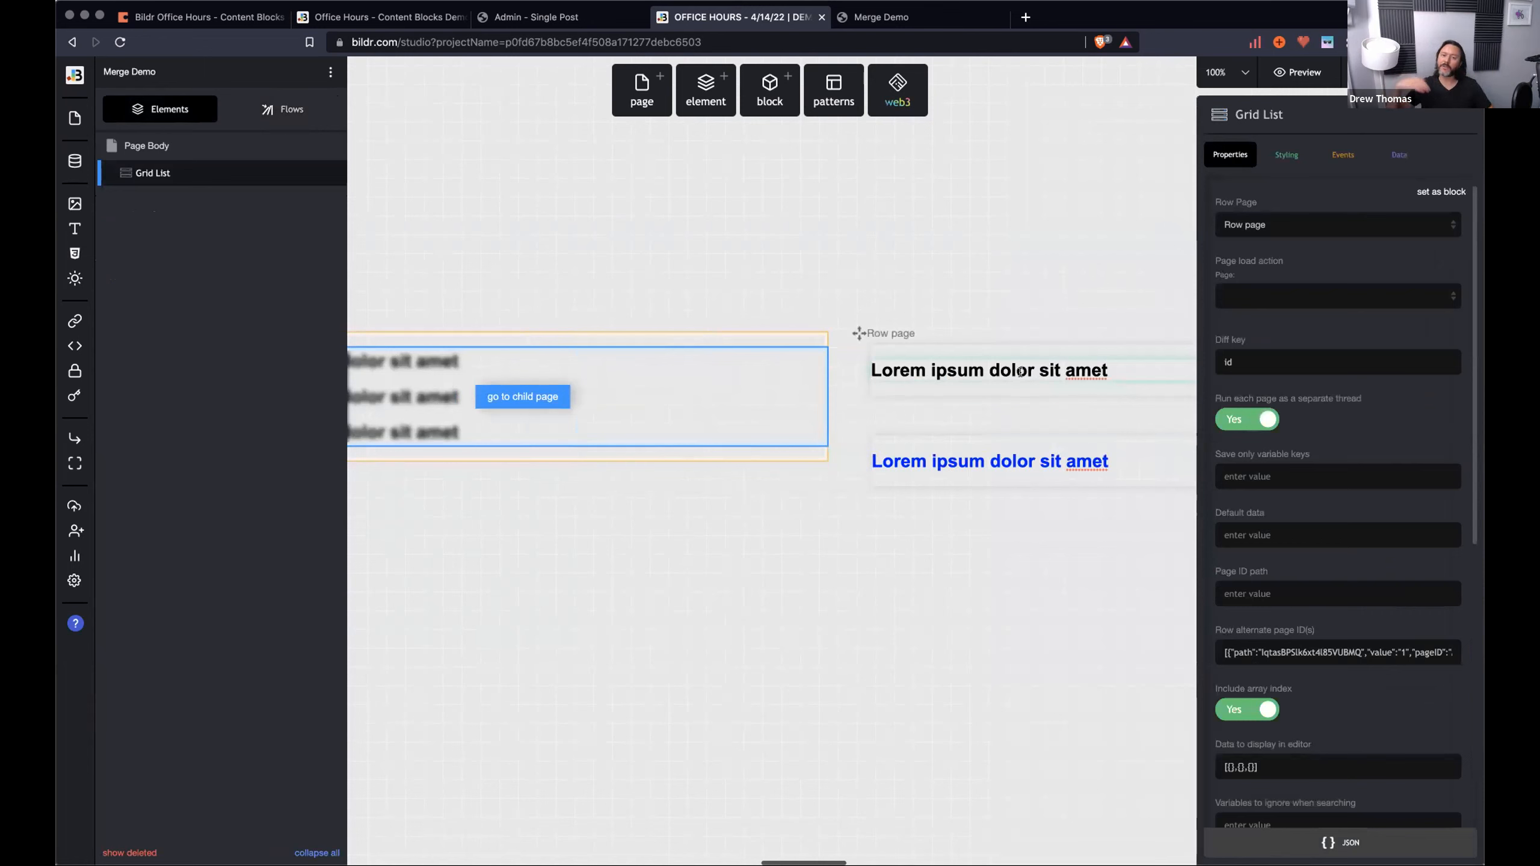
click(1049, 379)
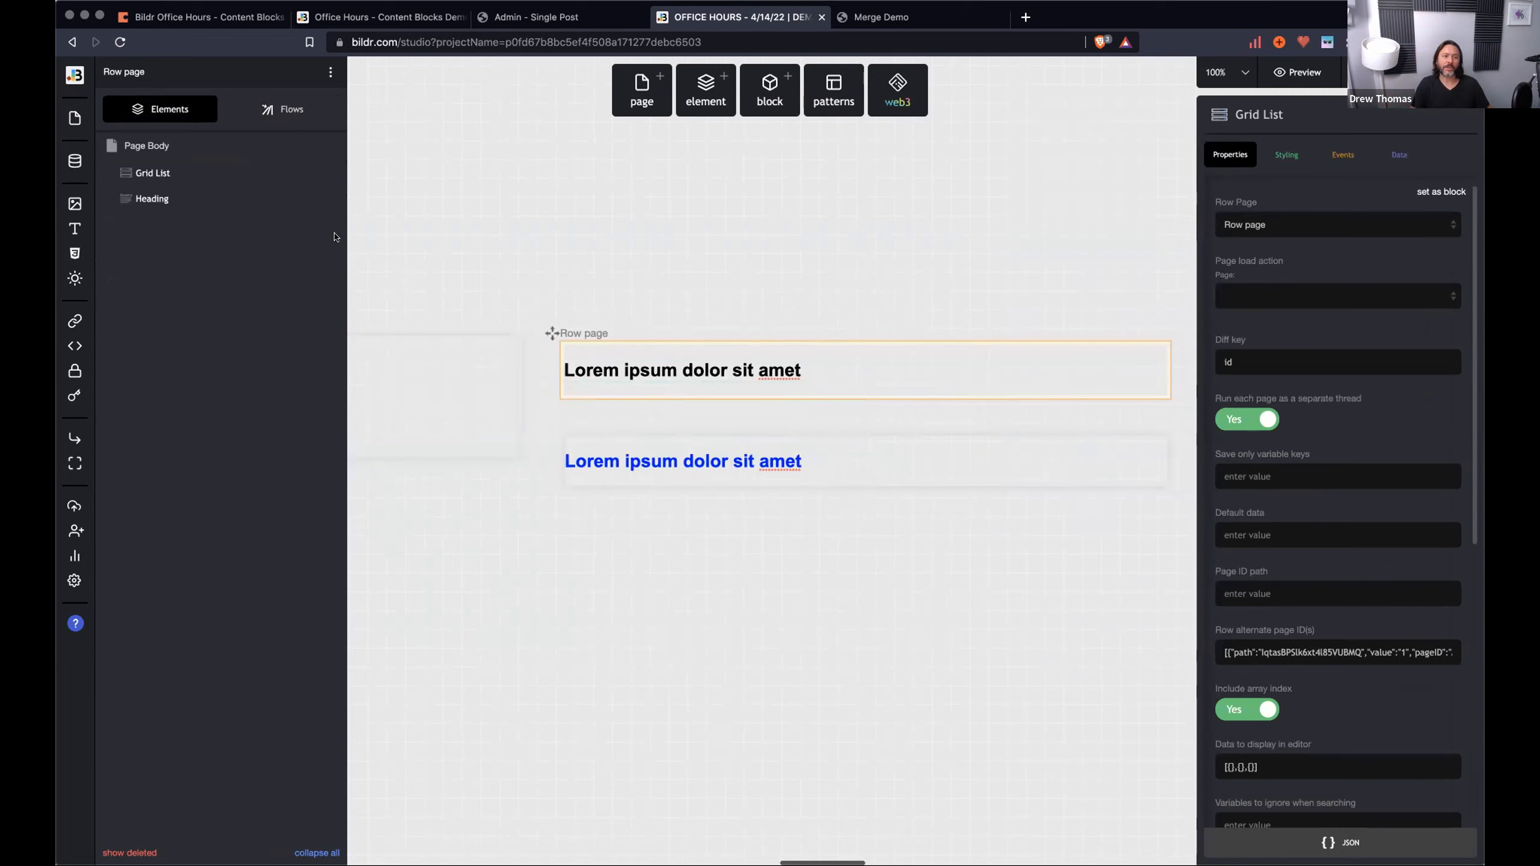
click(177, 170)
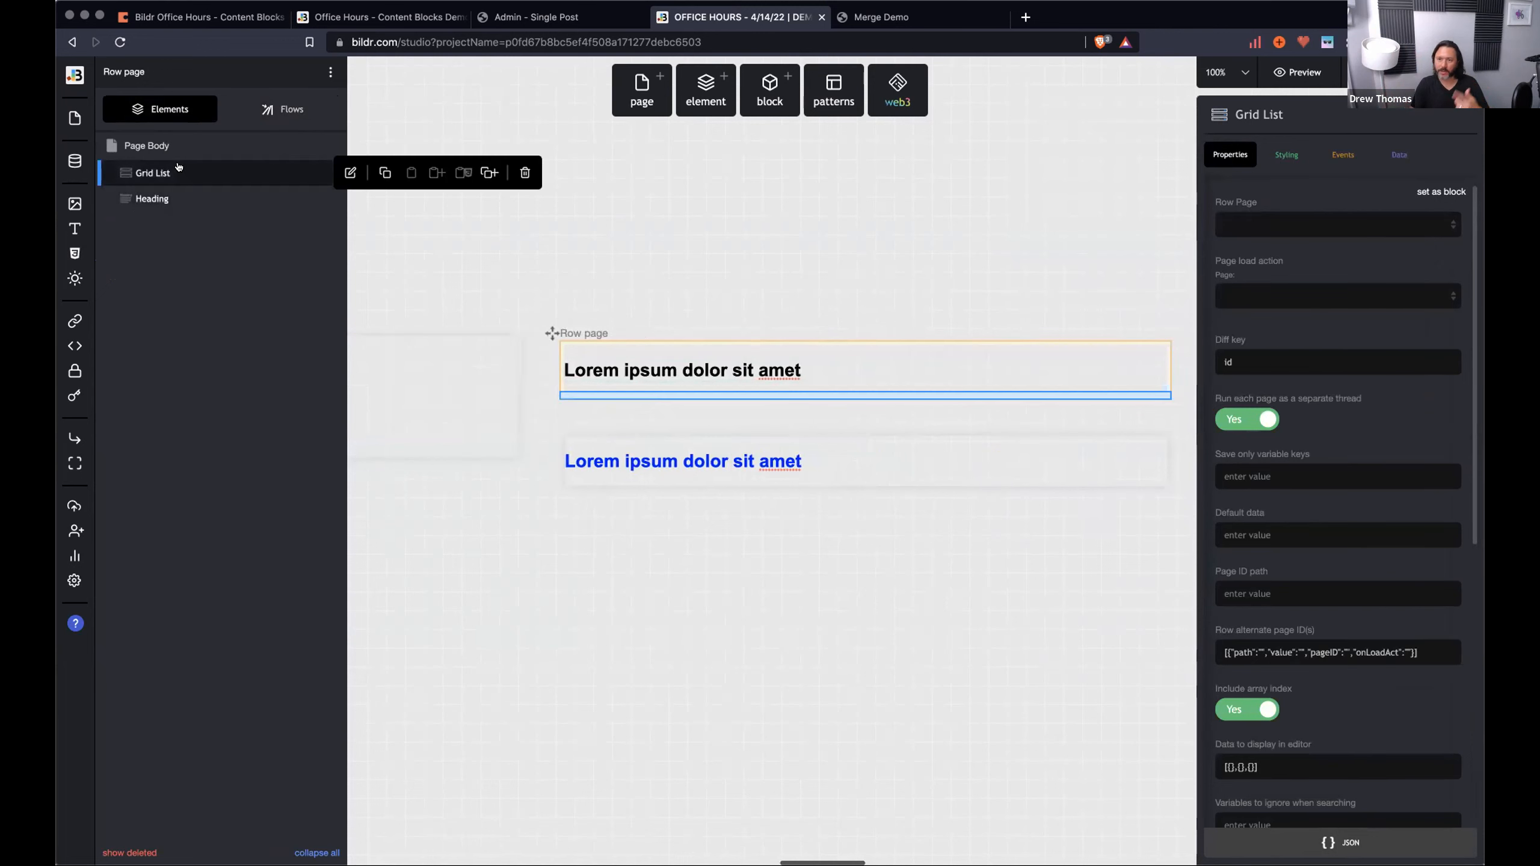
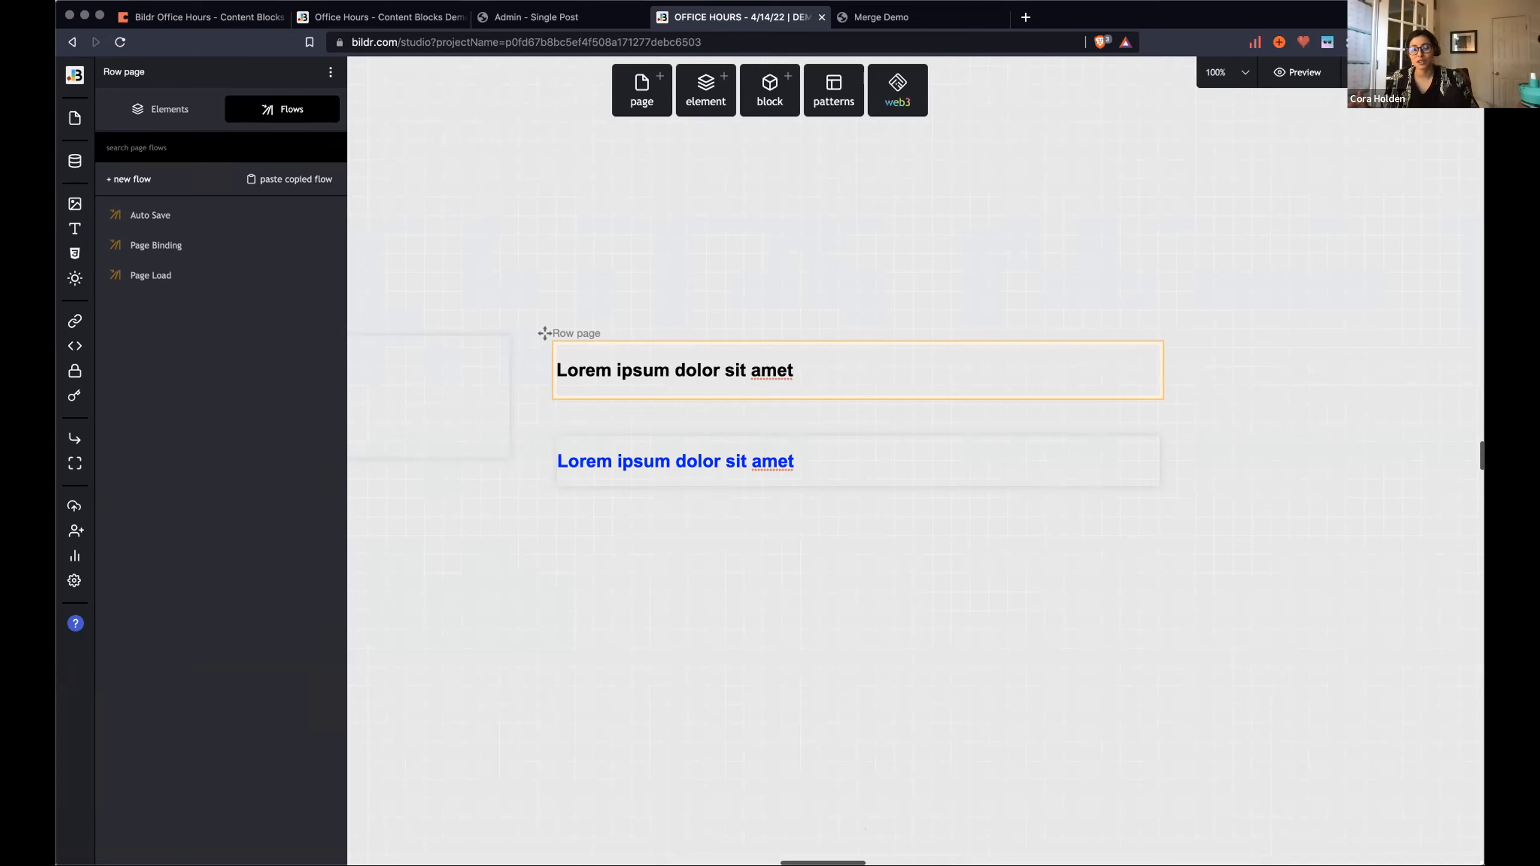
scroll(1368, 546, left, 1)
scroll(1362, 545, down, 1)
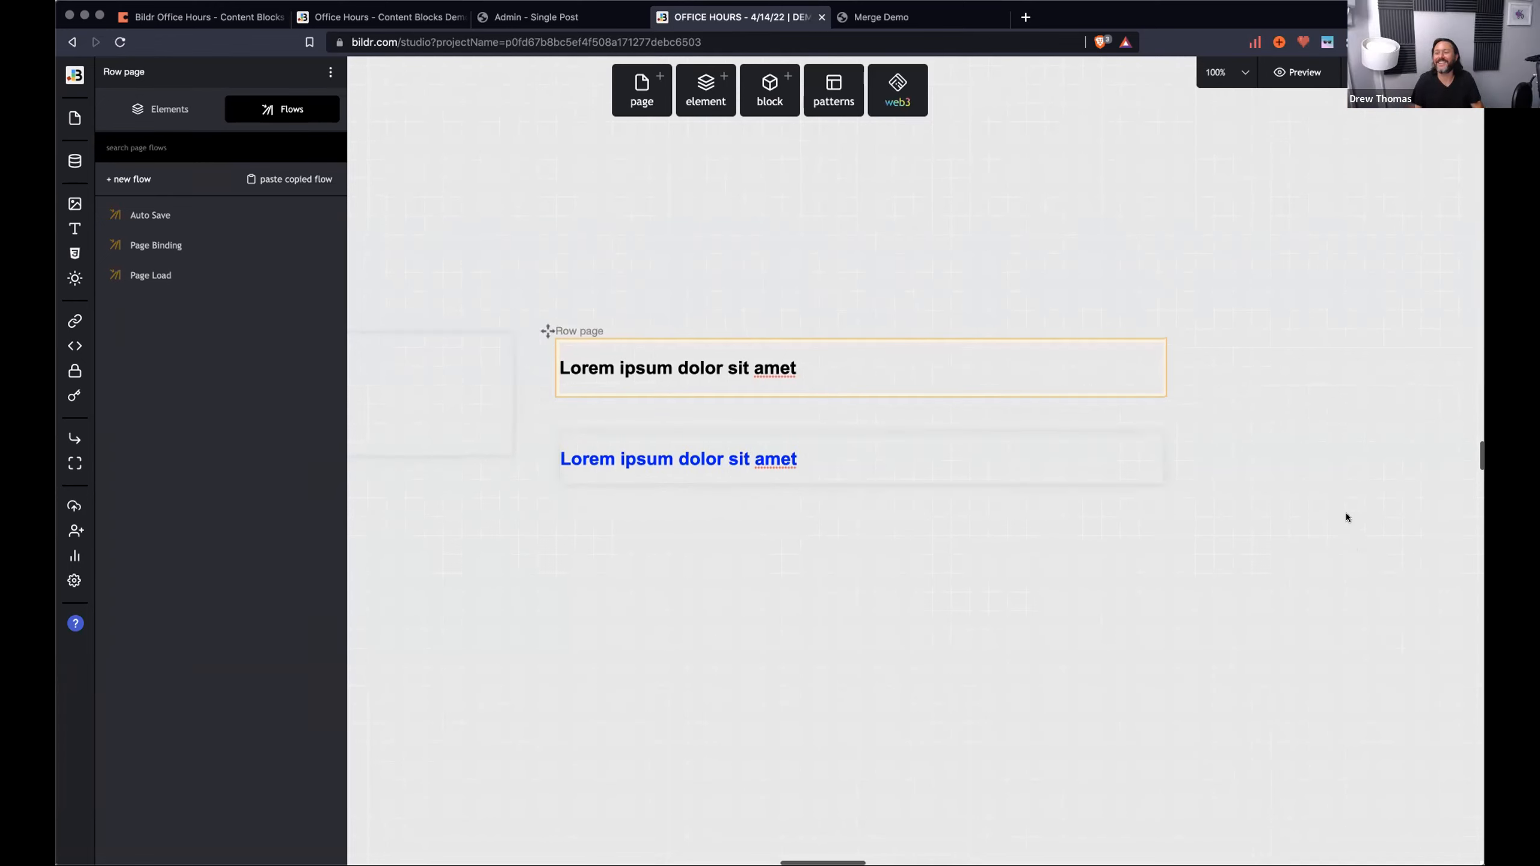
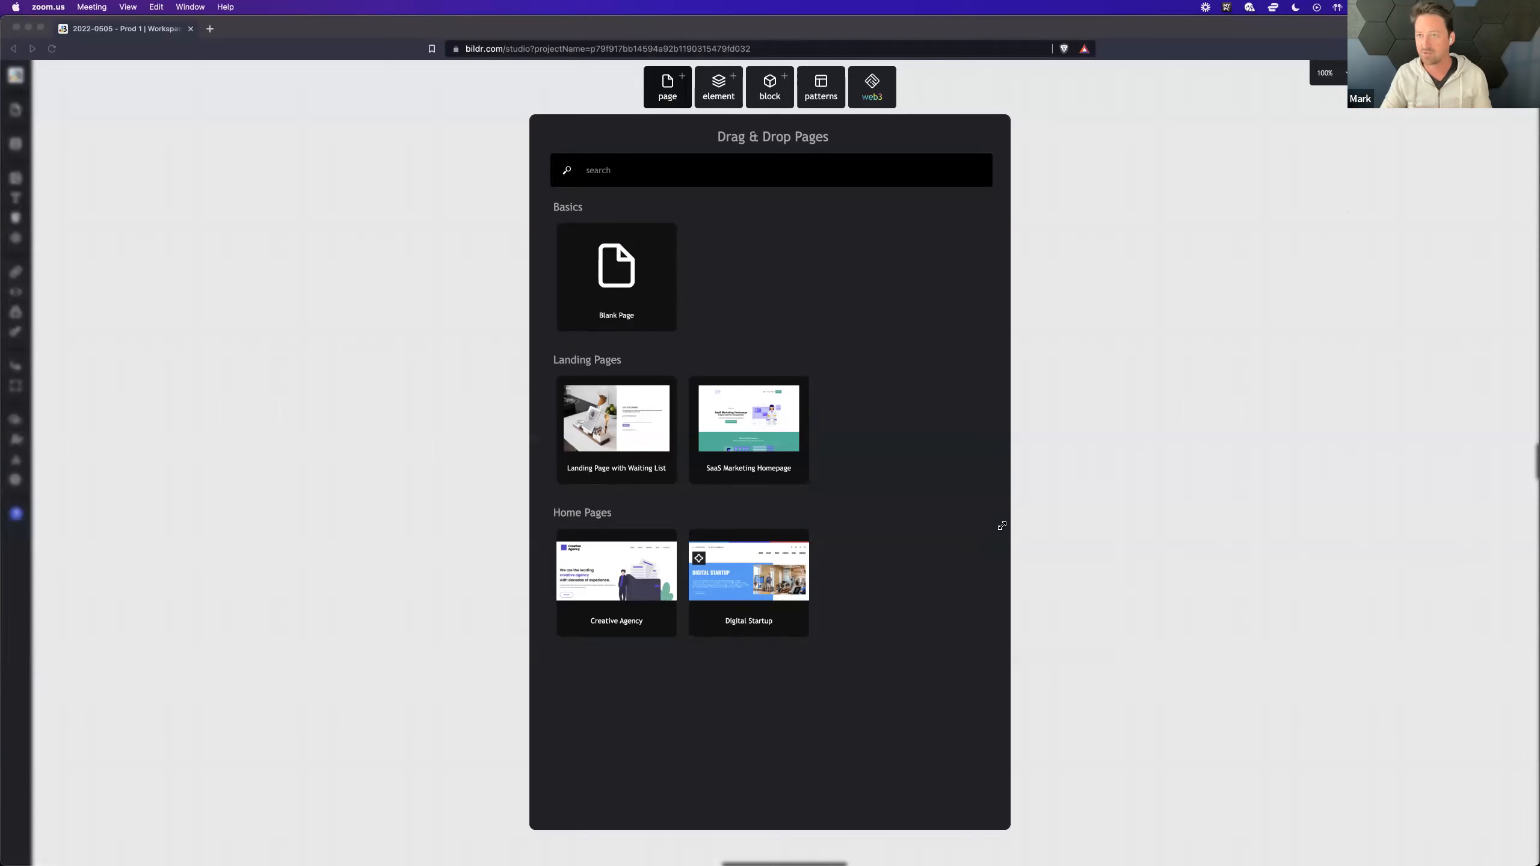
Add a blank page to the 2022-0505 project's empty canvas and name it Admin.
click(877, 431)
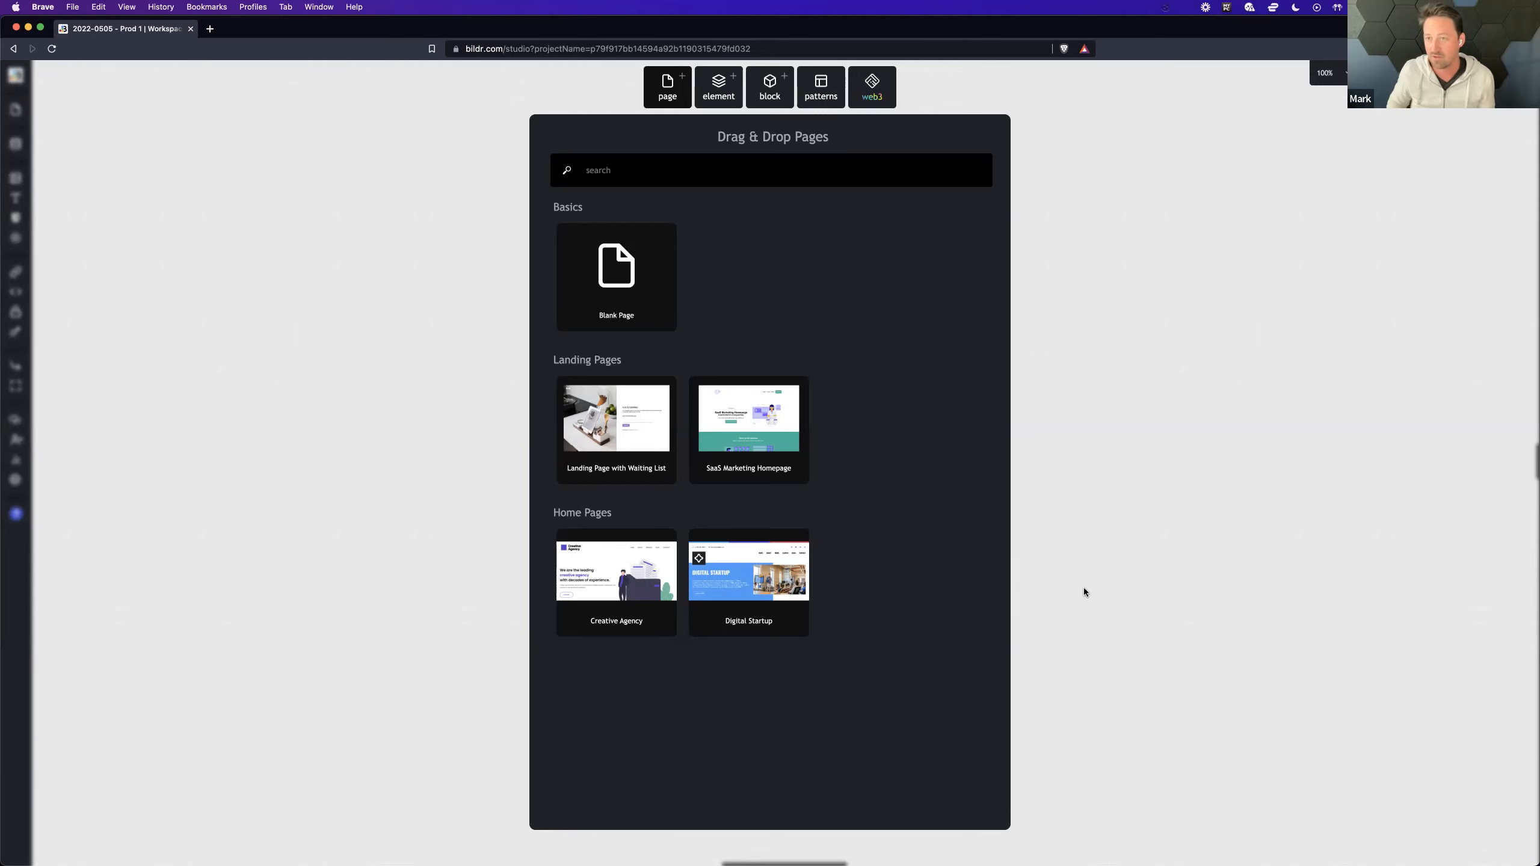
drag(631, 279, 400, 193)
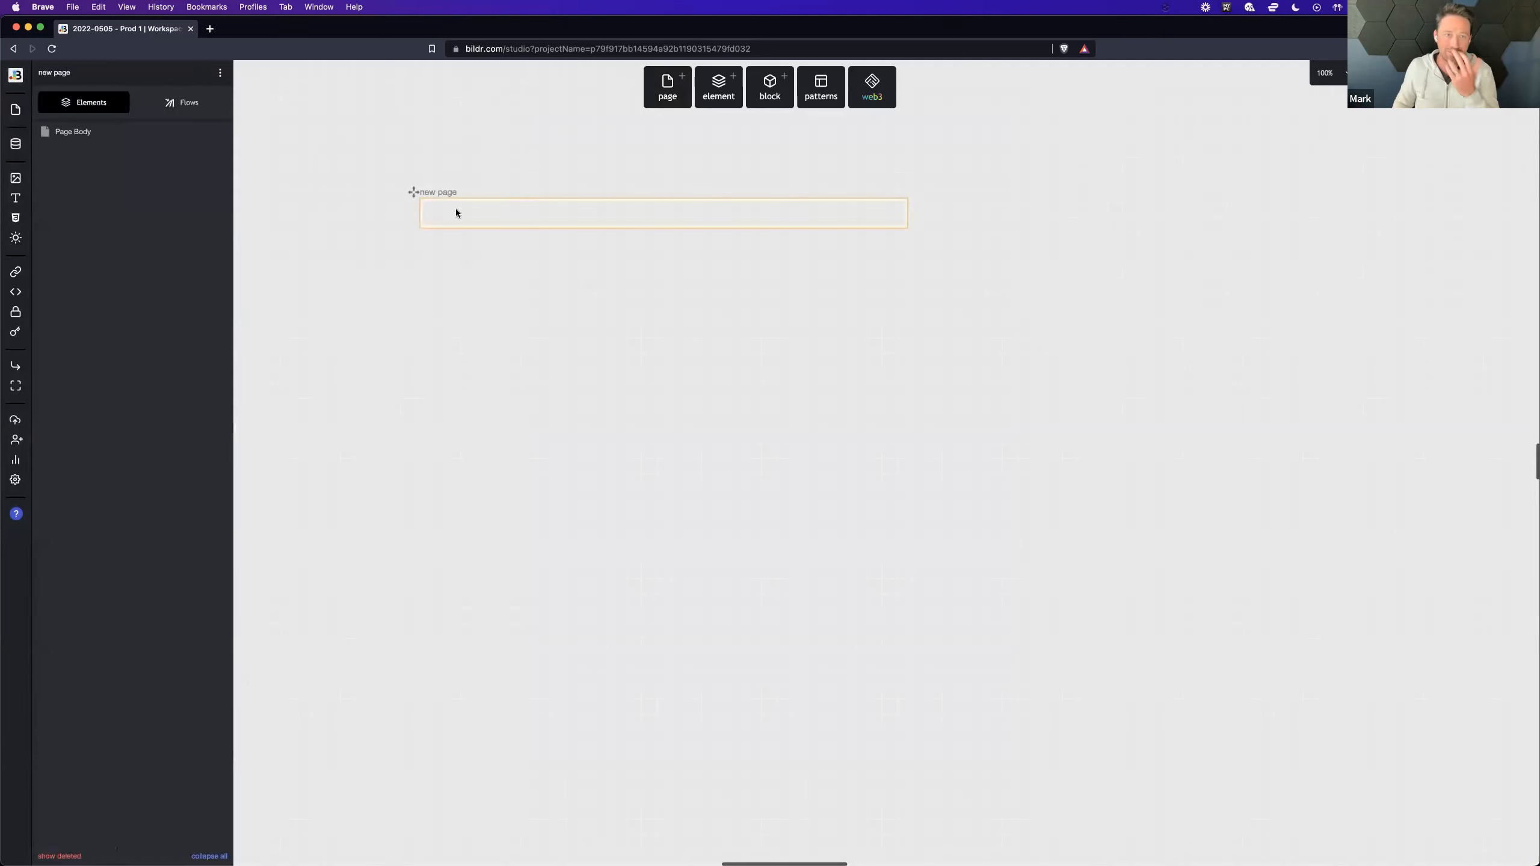
double_click(443, 191)
text(Adminb)
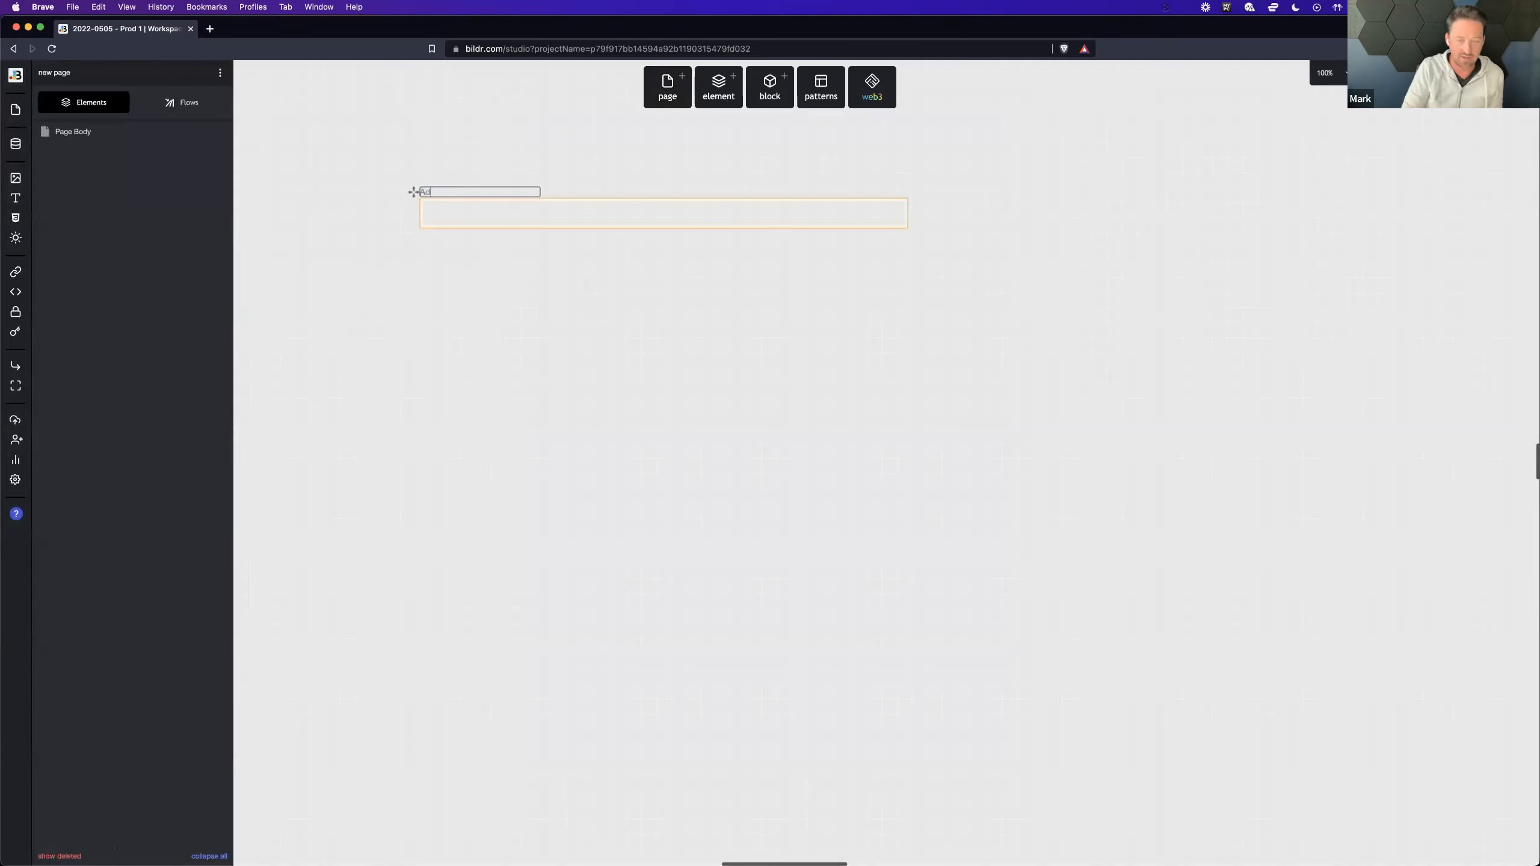
key(Return)
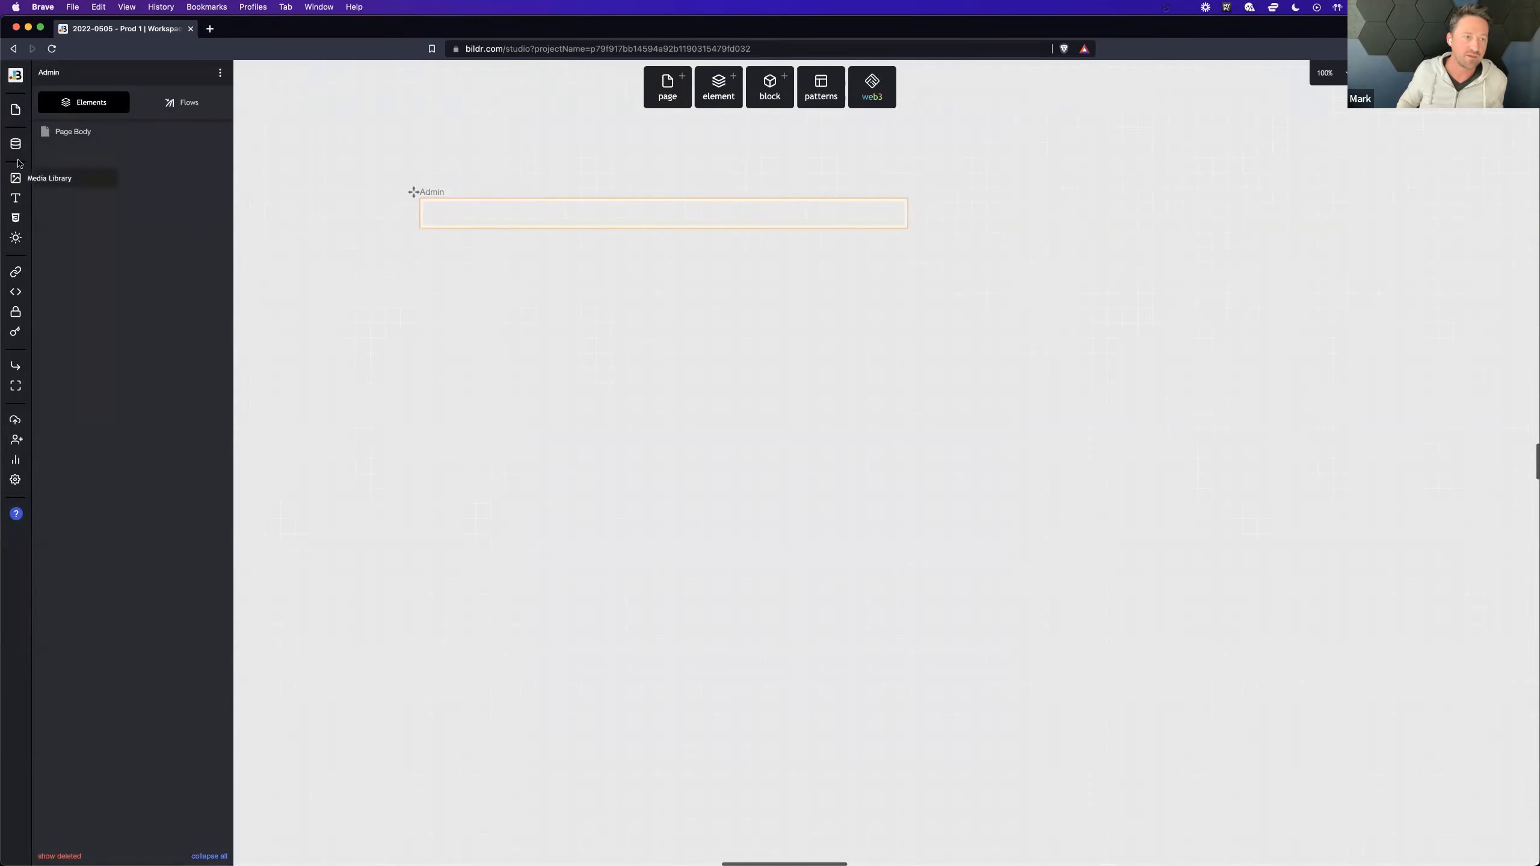
Create a new data collection named NFTs.
click(15, 144)
click(84, 147)
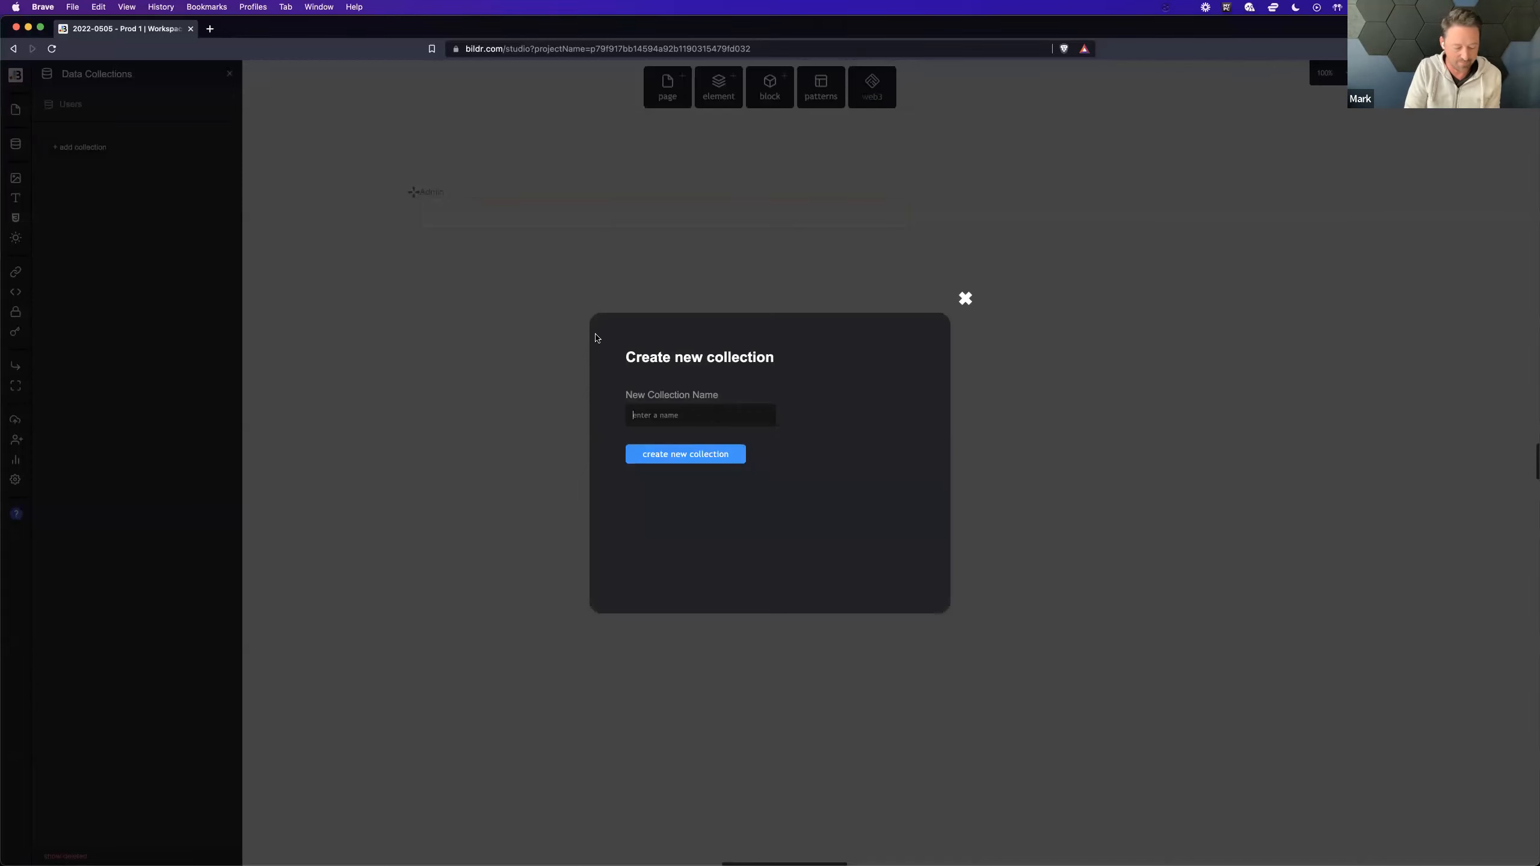
text(NFTs)
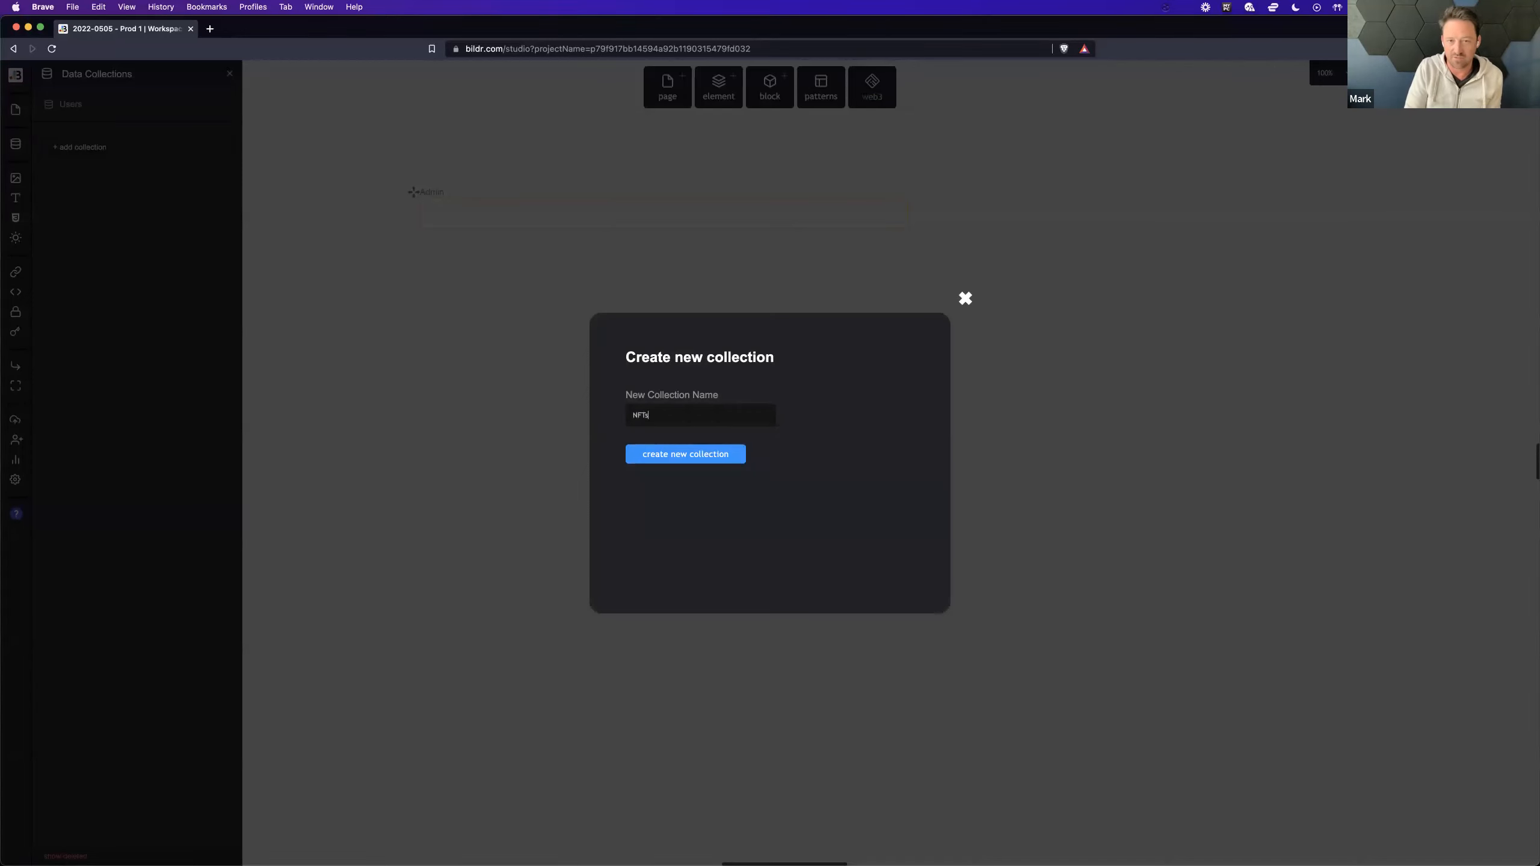
key(Return)
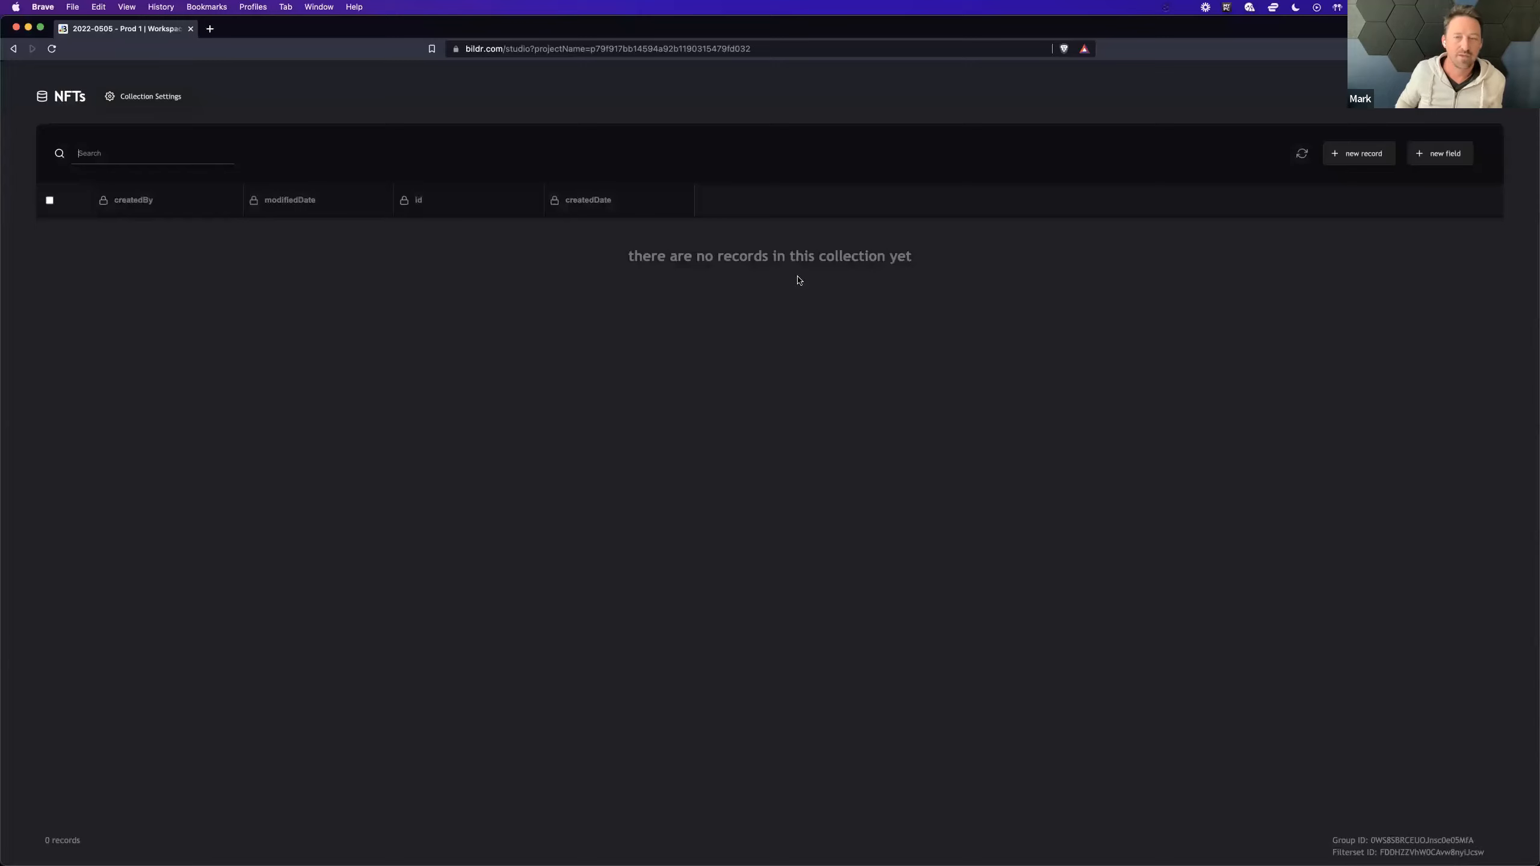
Add single-line text fields Name and Description to the NFTs collection, and return to the canvas.
click(1443, 159)
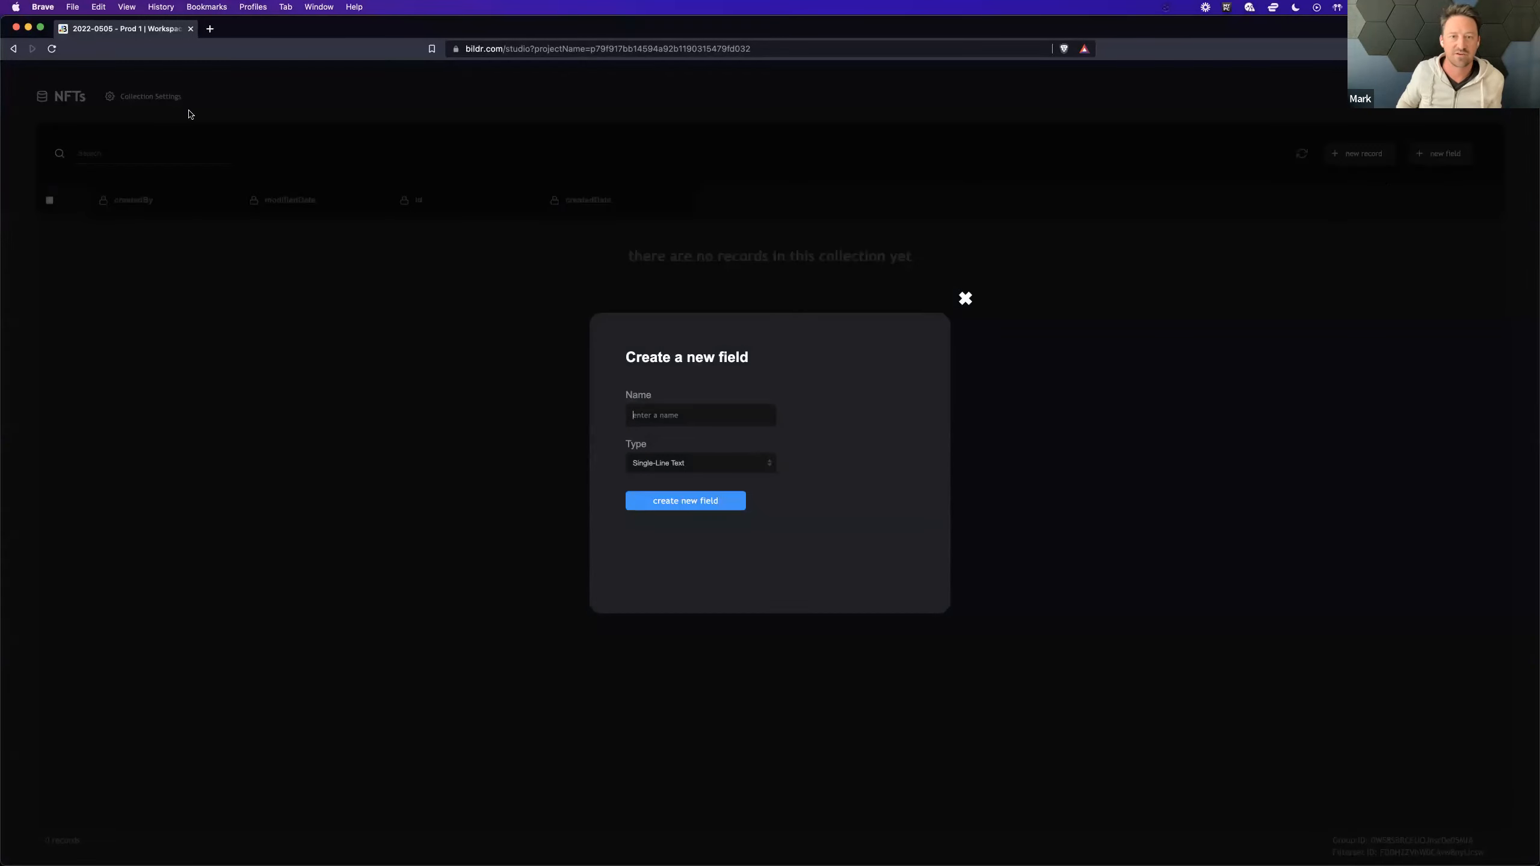
click(537, 615)
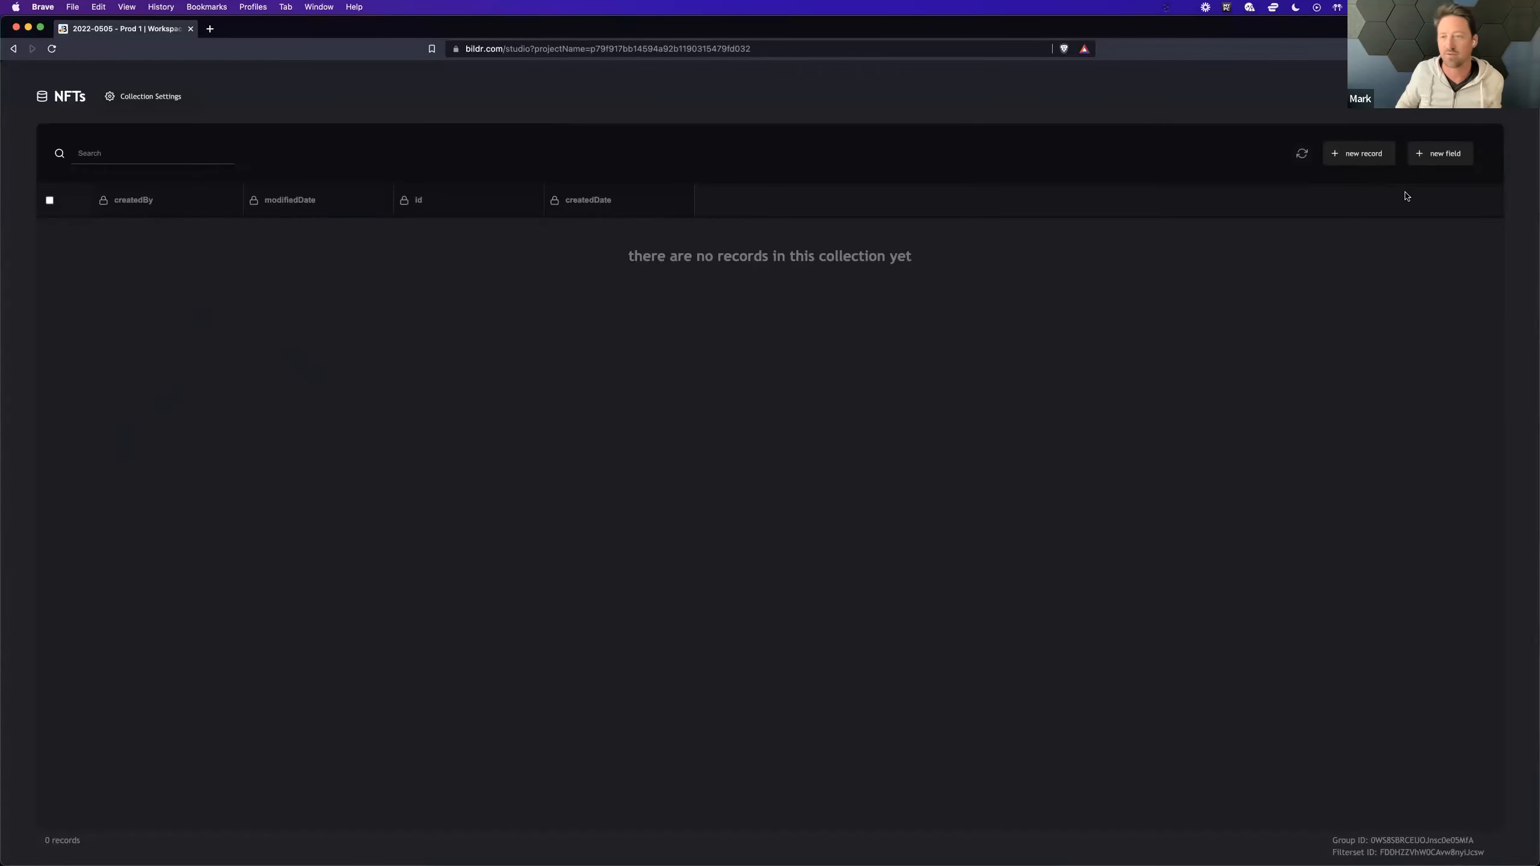
click(1437, 154)
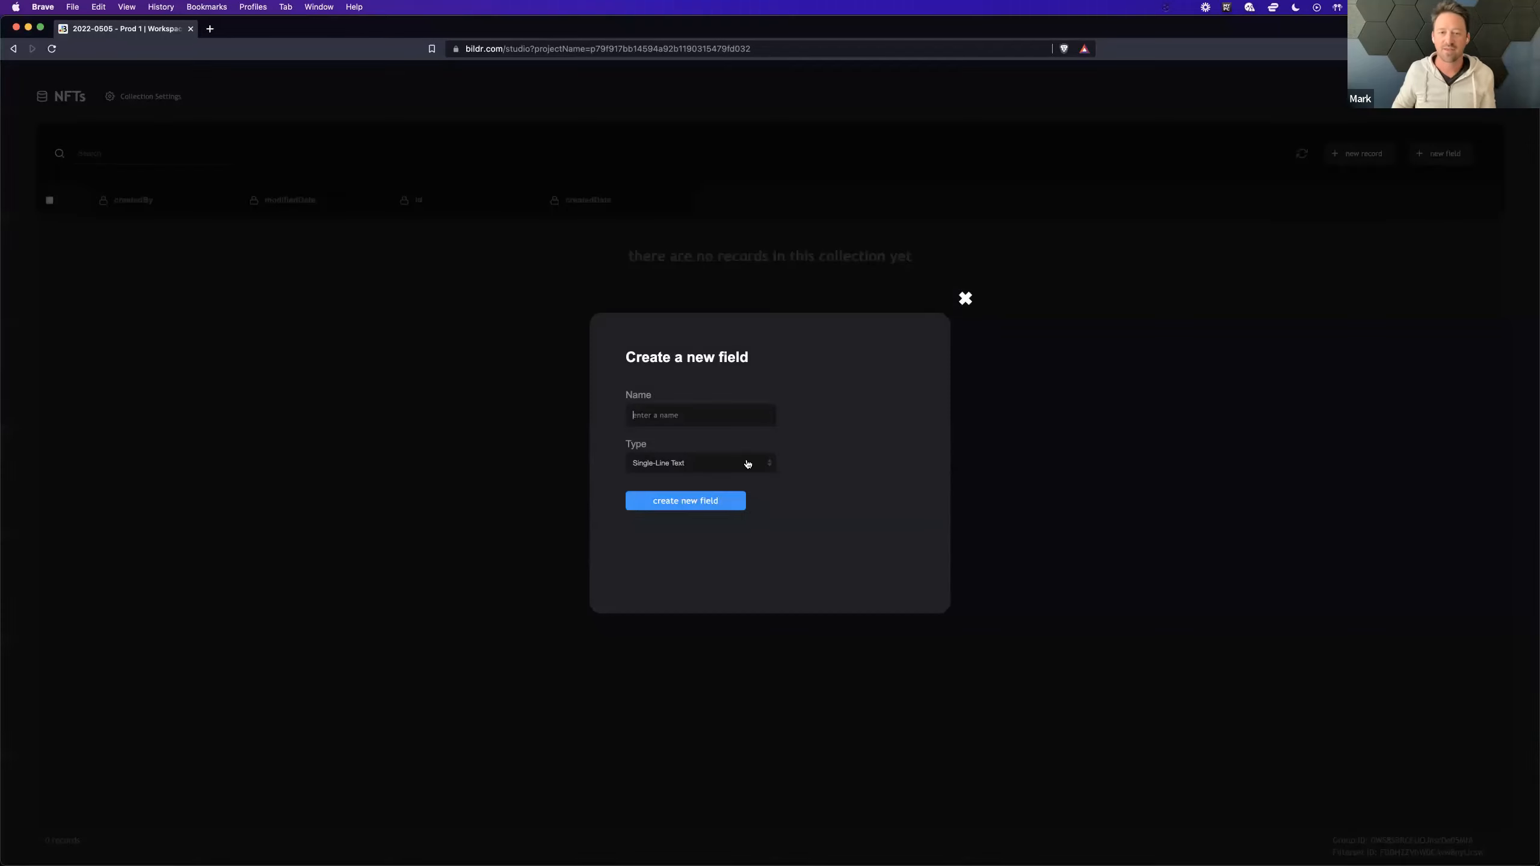
click(685, 421)
text(Name)
key(Return)
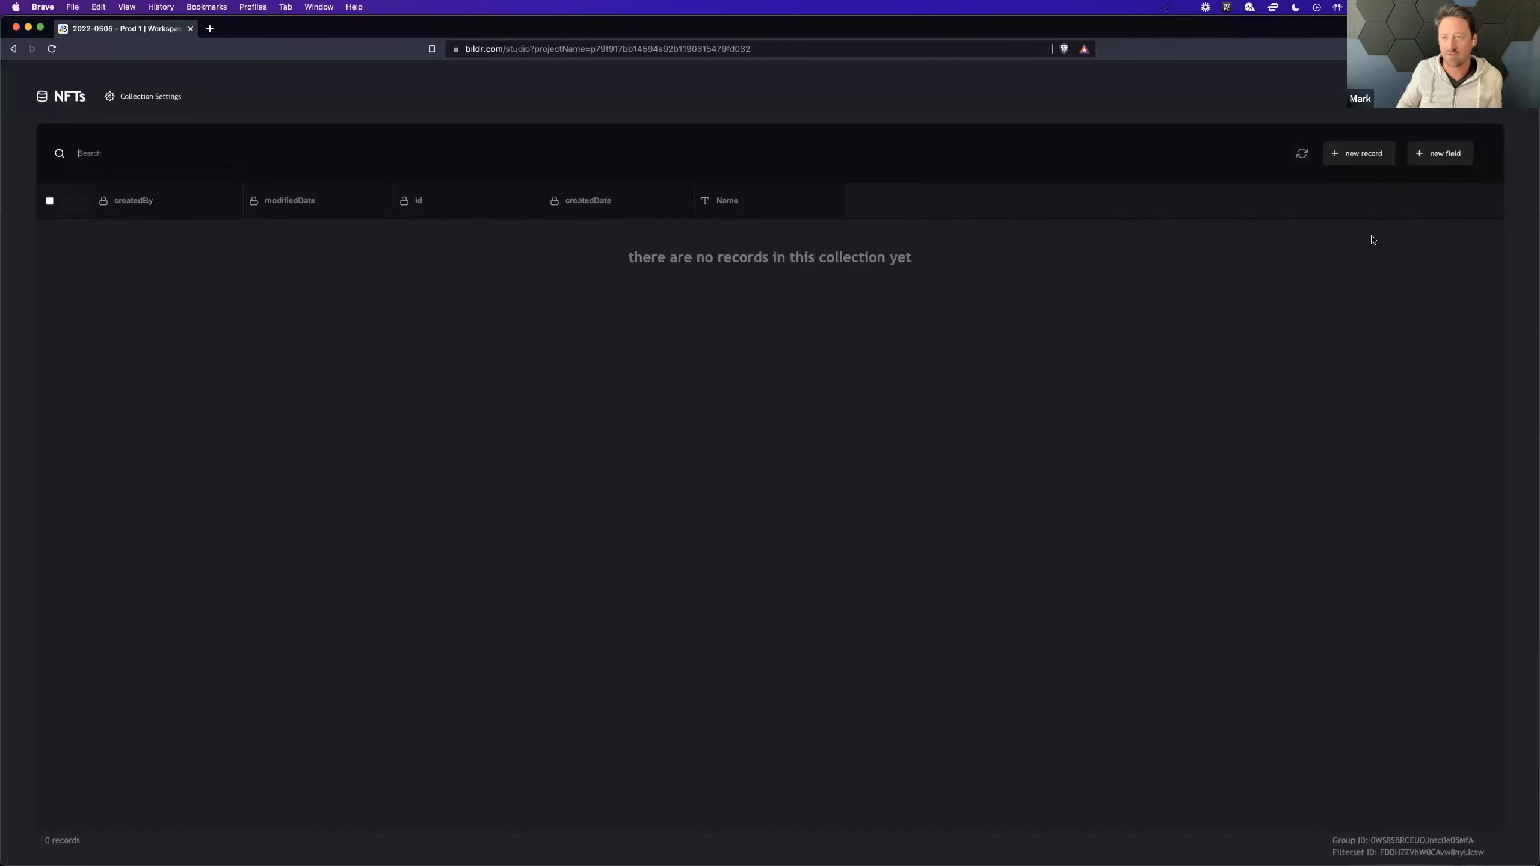
click(1422, 156)
text(Description)
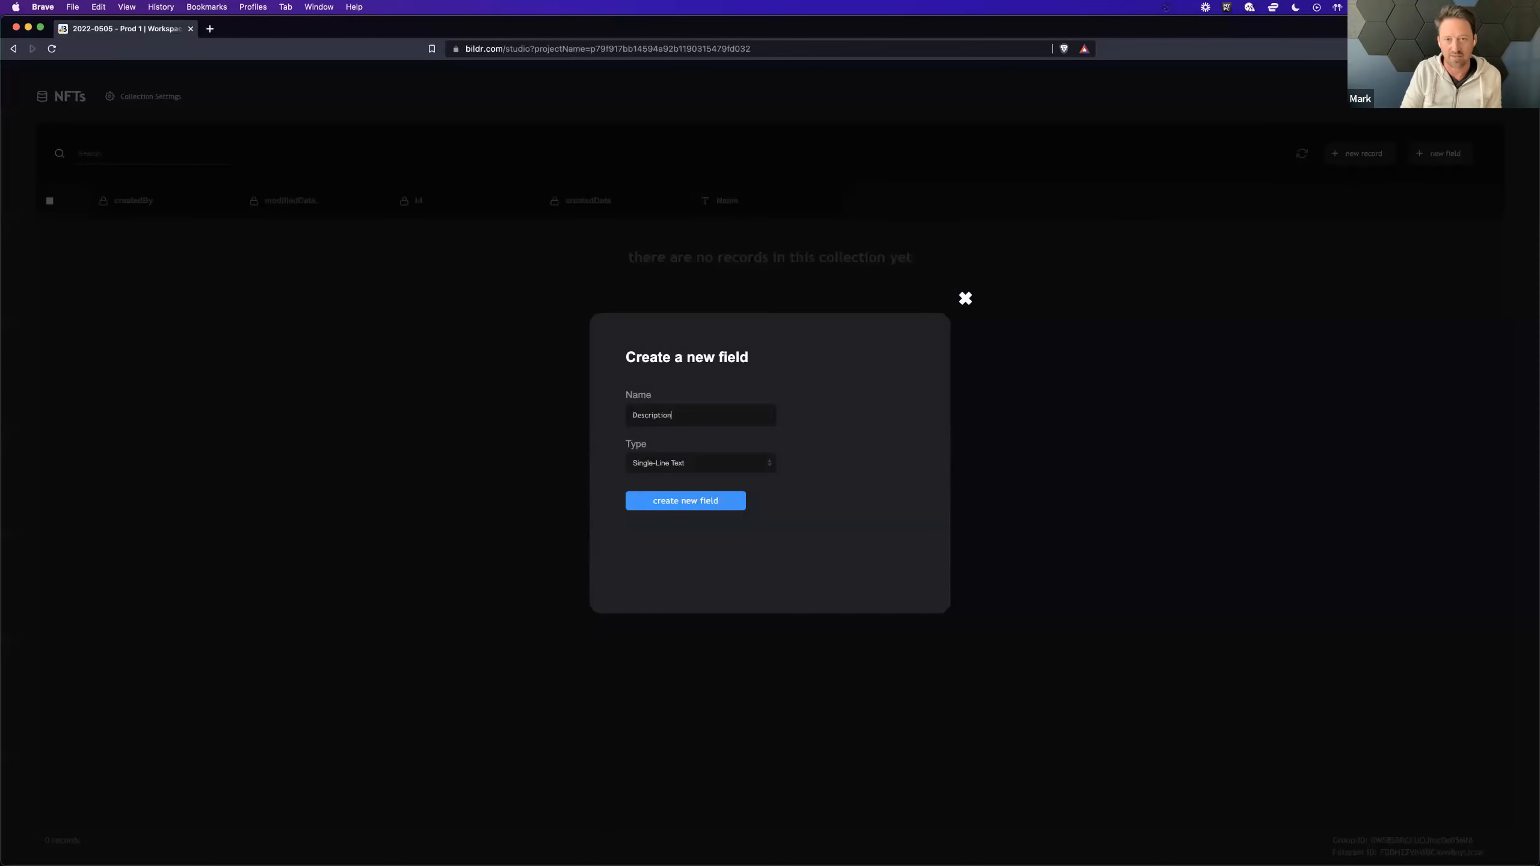
key(Return)
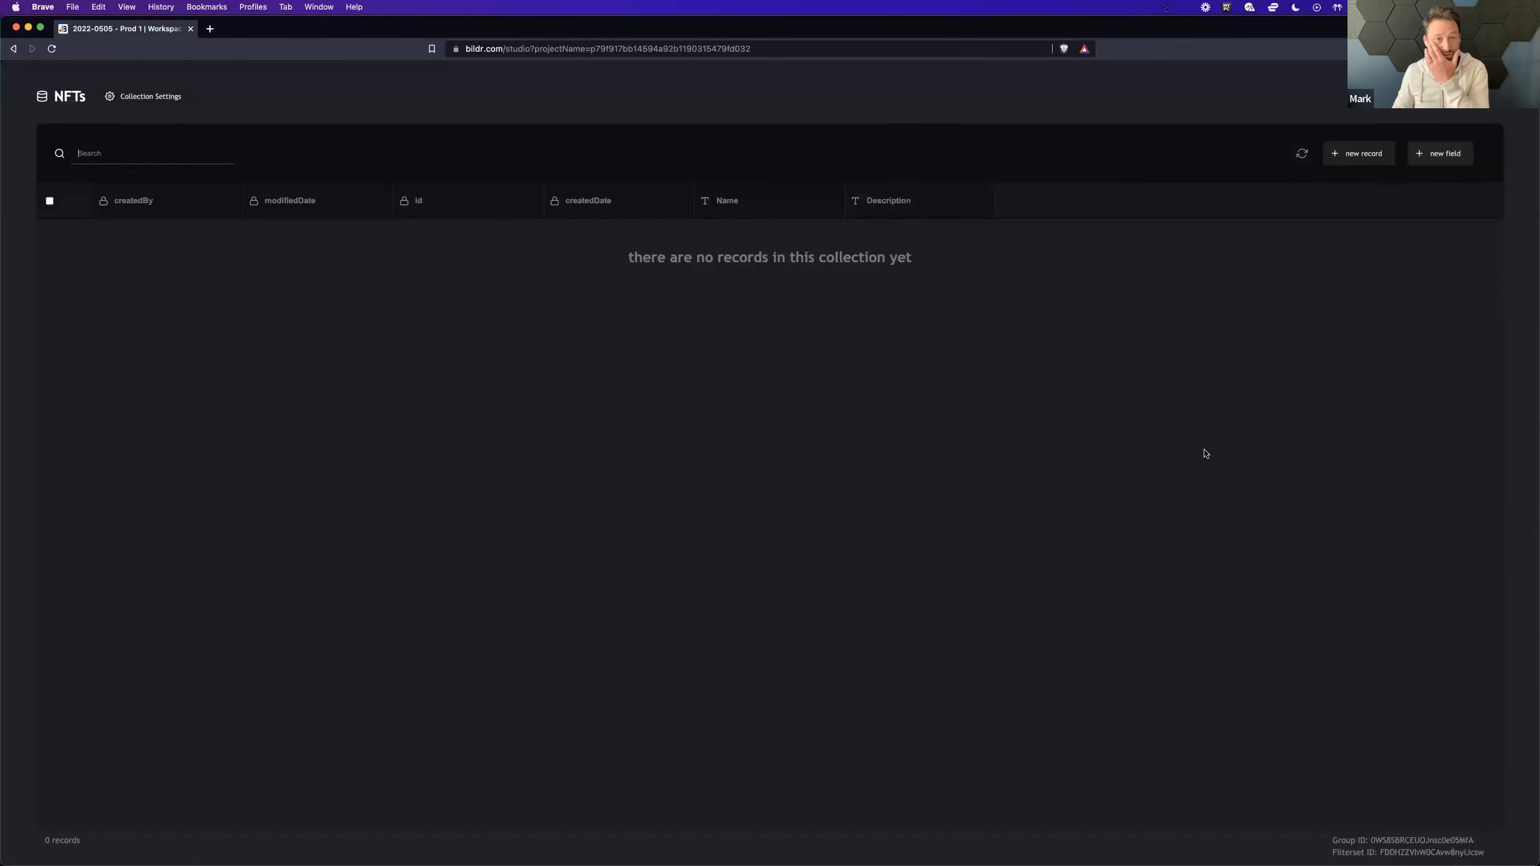
click(1493, 95)
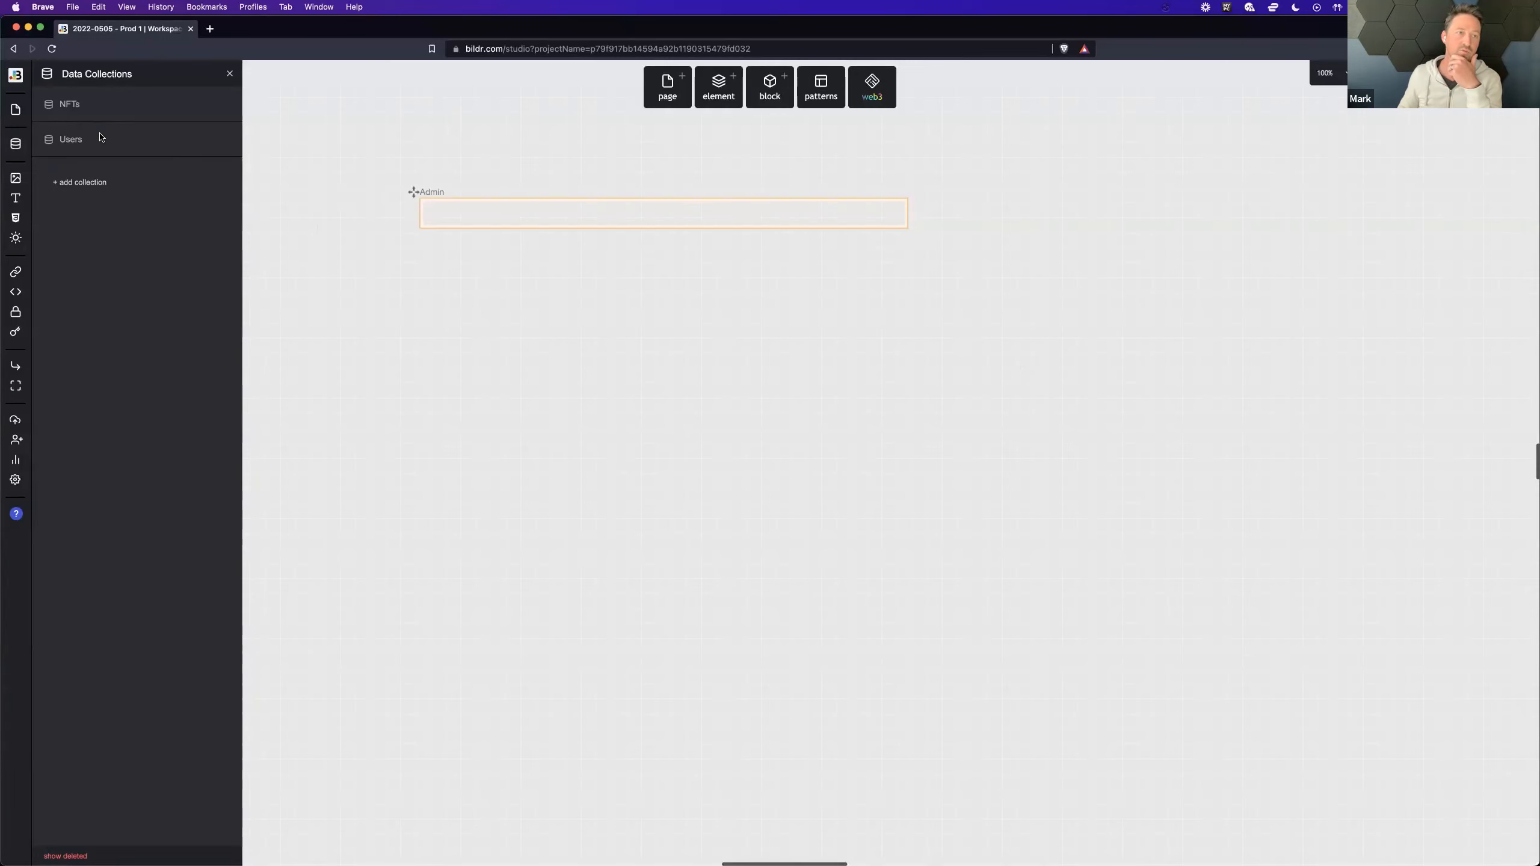
Reopen the NFTs collection and copy the field ID of its Name field.
click(123, 116)
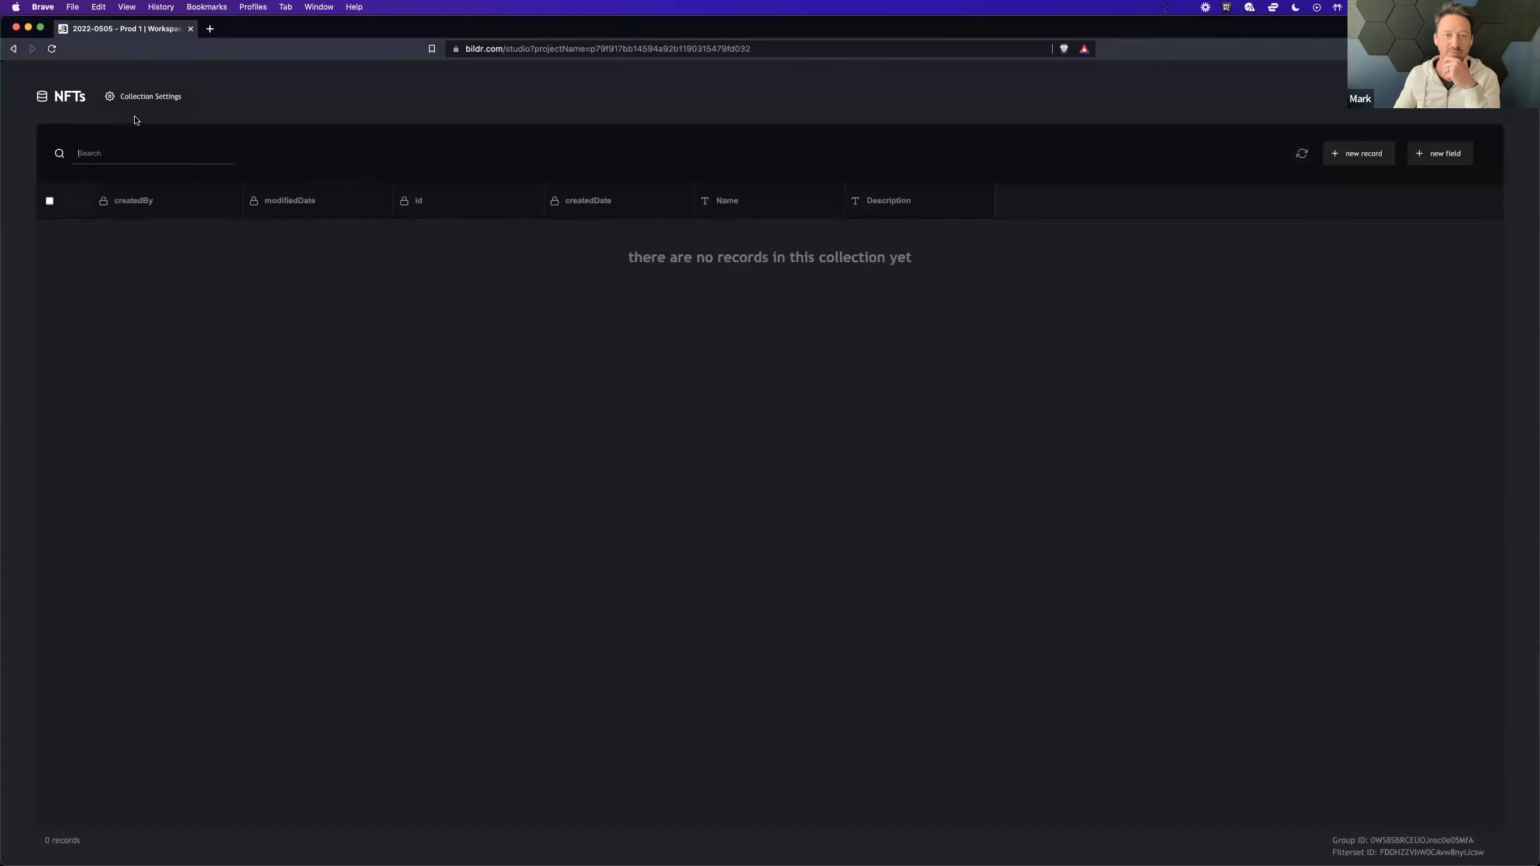
click(828, 201)
click(827, 328)
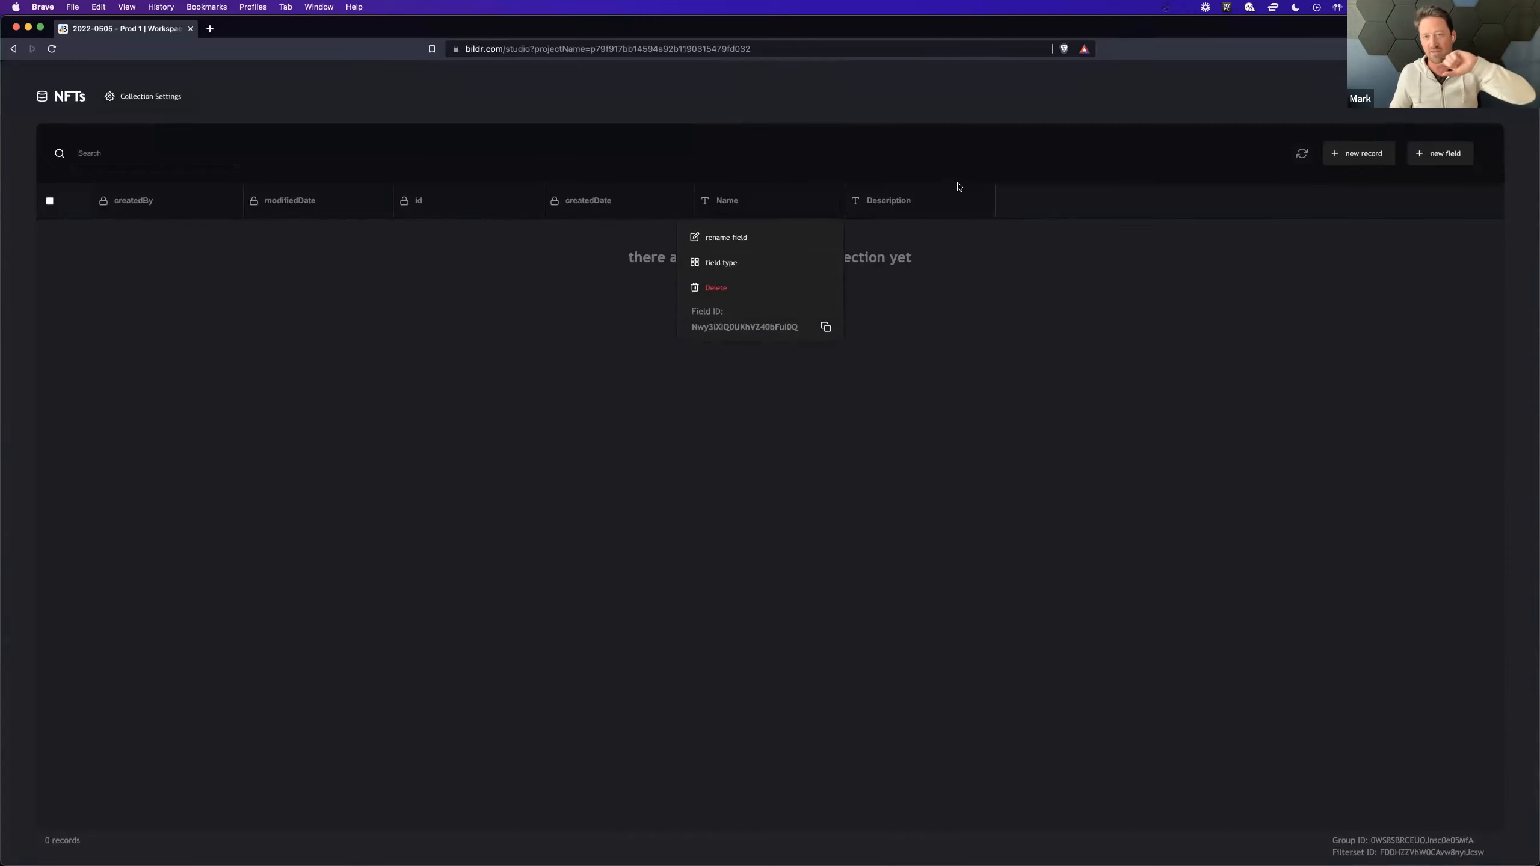
Show the field ID of the NFTs collection's Description field, and return to the canvas.
click(982, 201)
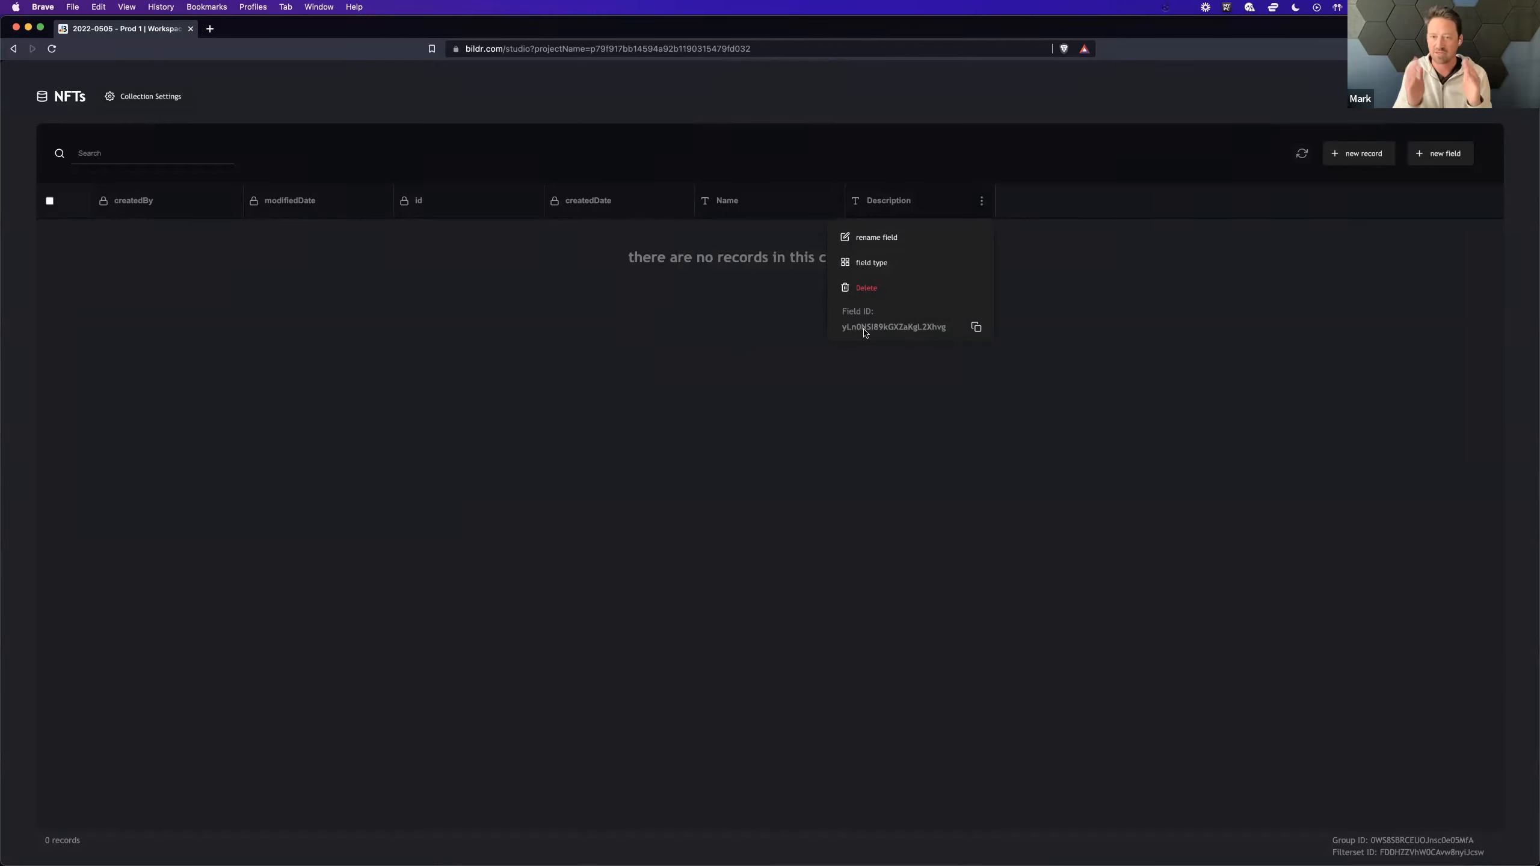
click(1517, 99)
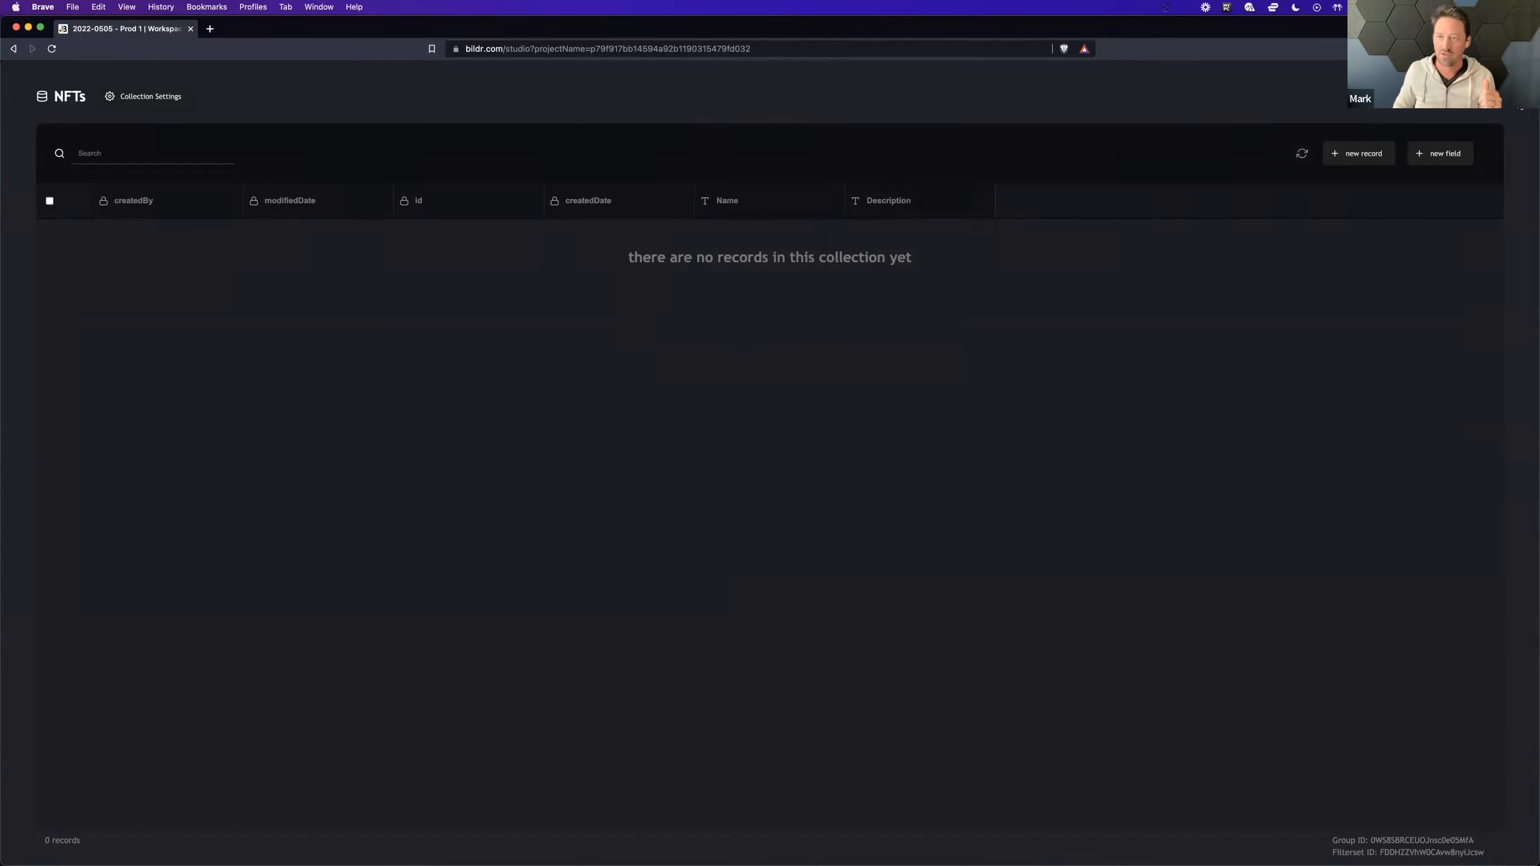
click(1517, 99)
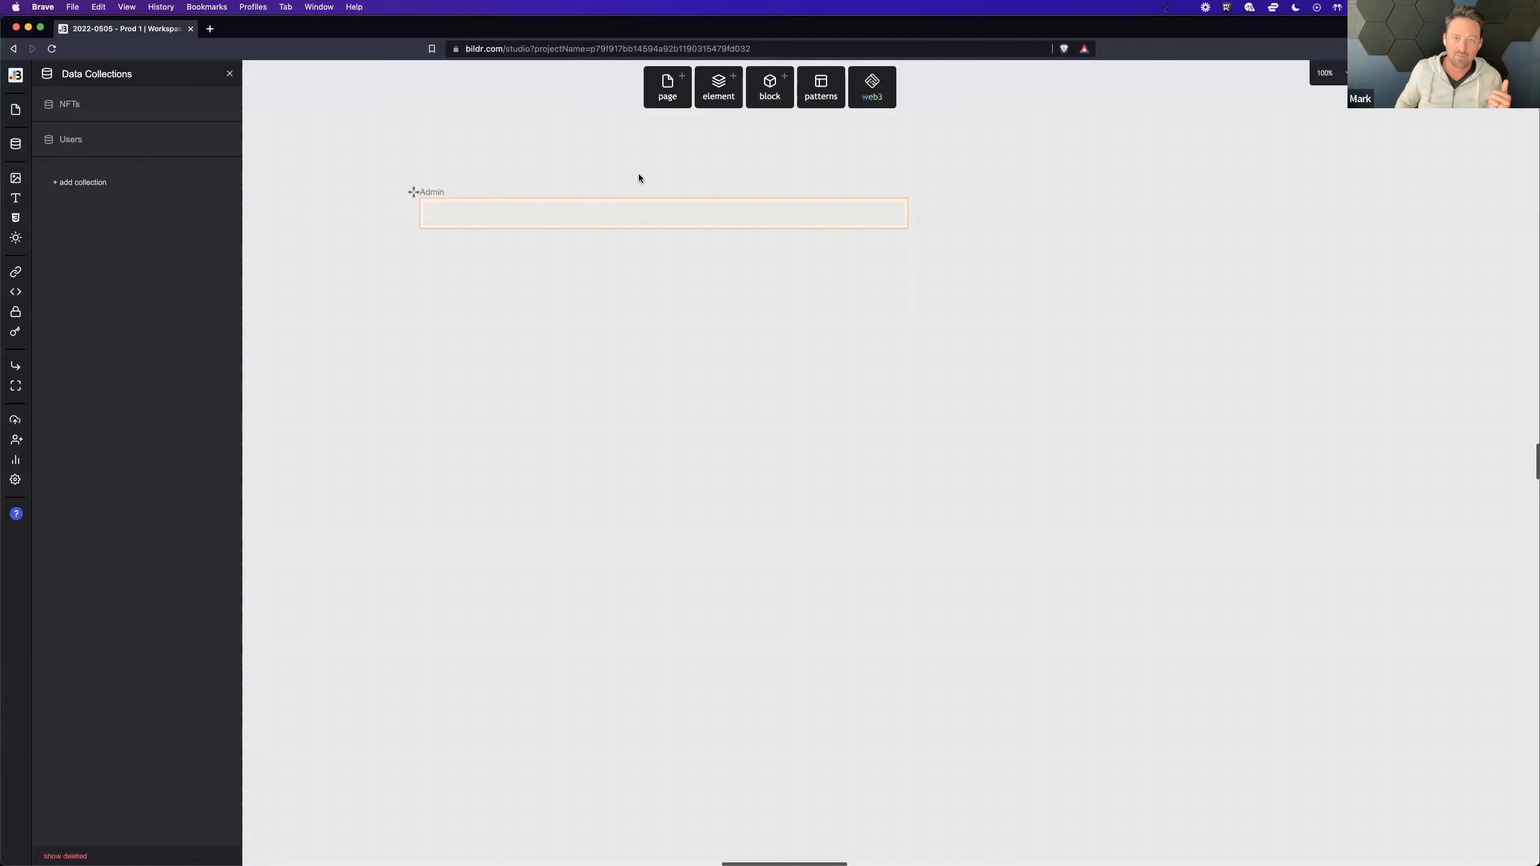
Find the File upload element and place it in the Admin page.
click(715, 104)
text(uplo)
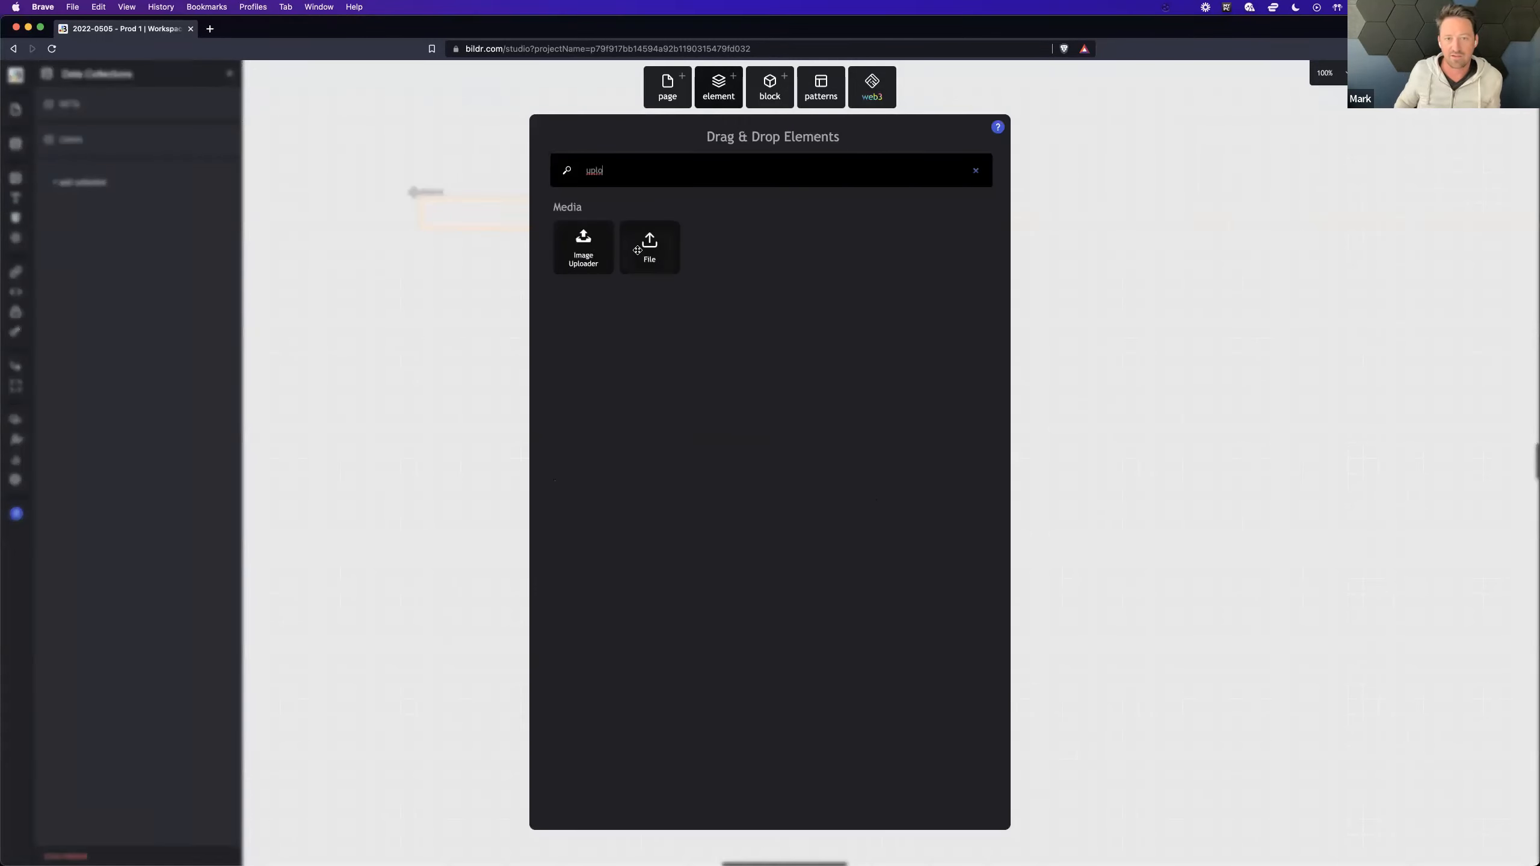
drag(647, 252, 483, 208)
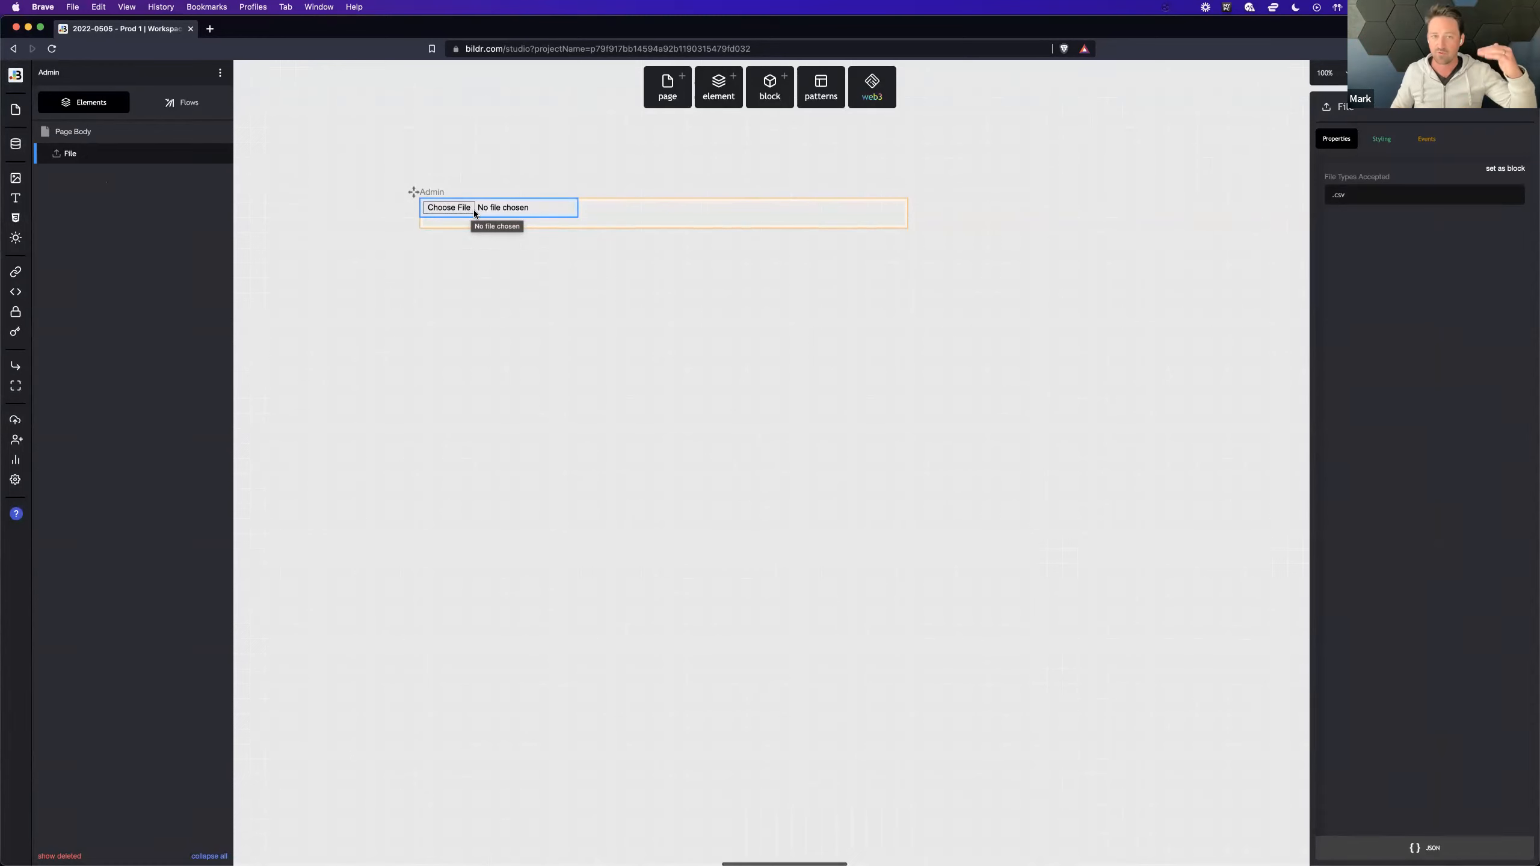
Add a button beside the File element on the Admin page and label it "create json".
click(712, 99)
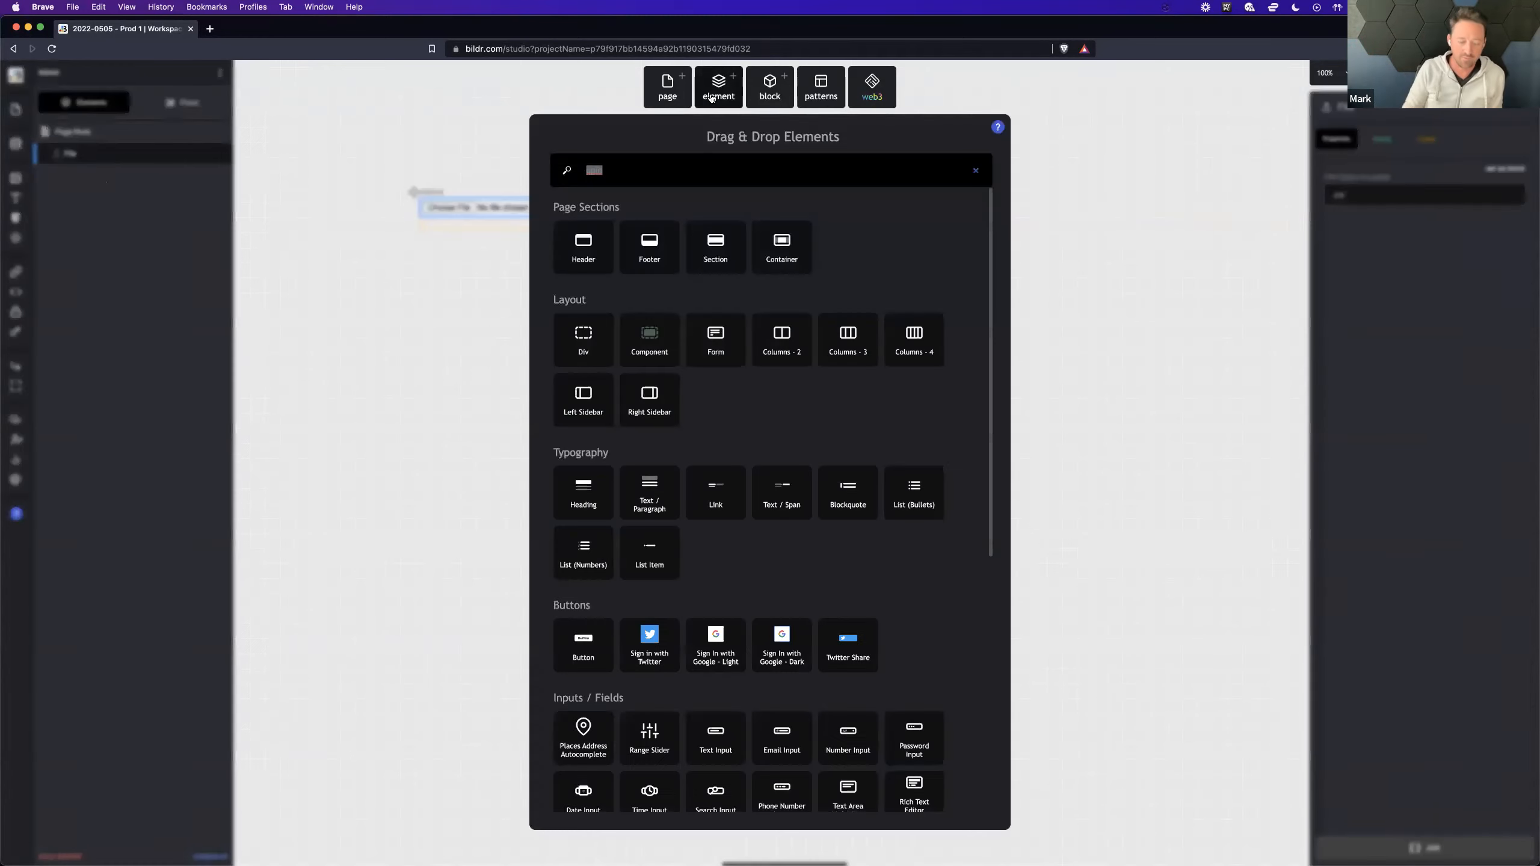
text(button)
mouse_move(589, 246)
mouse_down()
mouse_move(615, 218)
mouse_move(606, 225)
mouse_up()
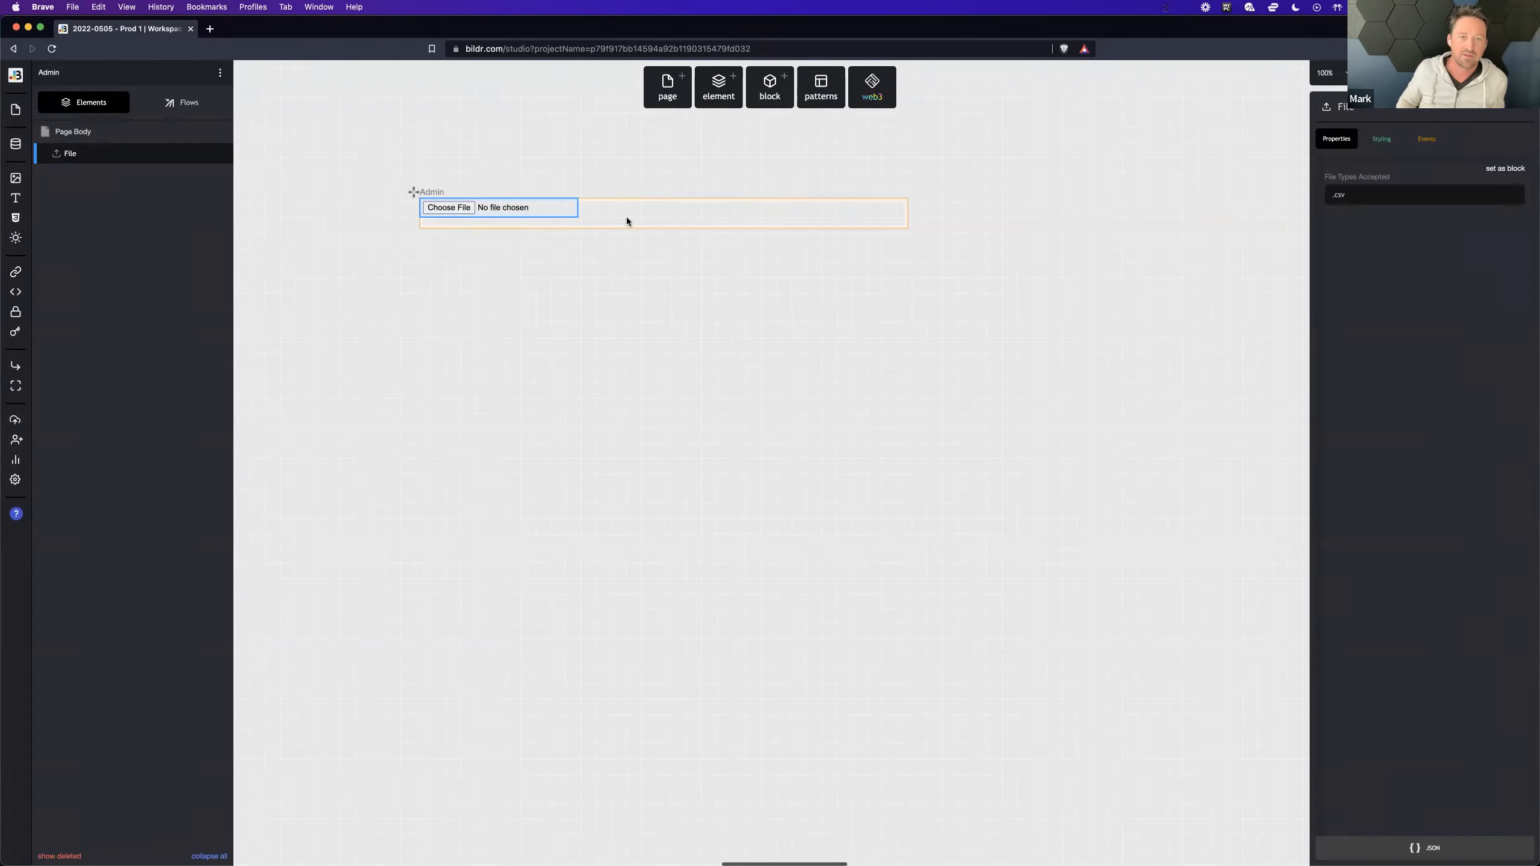
double_click(590, 208)
text(create json)
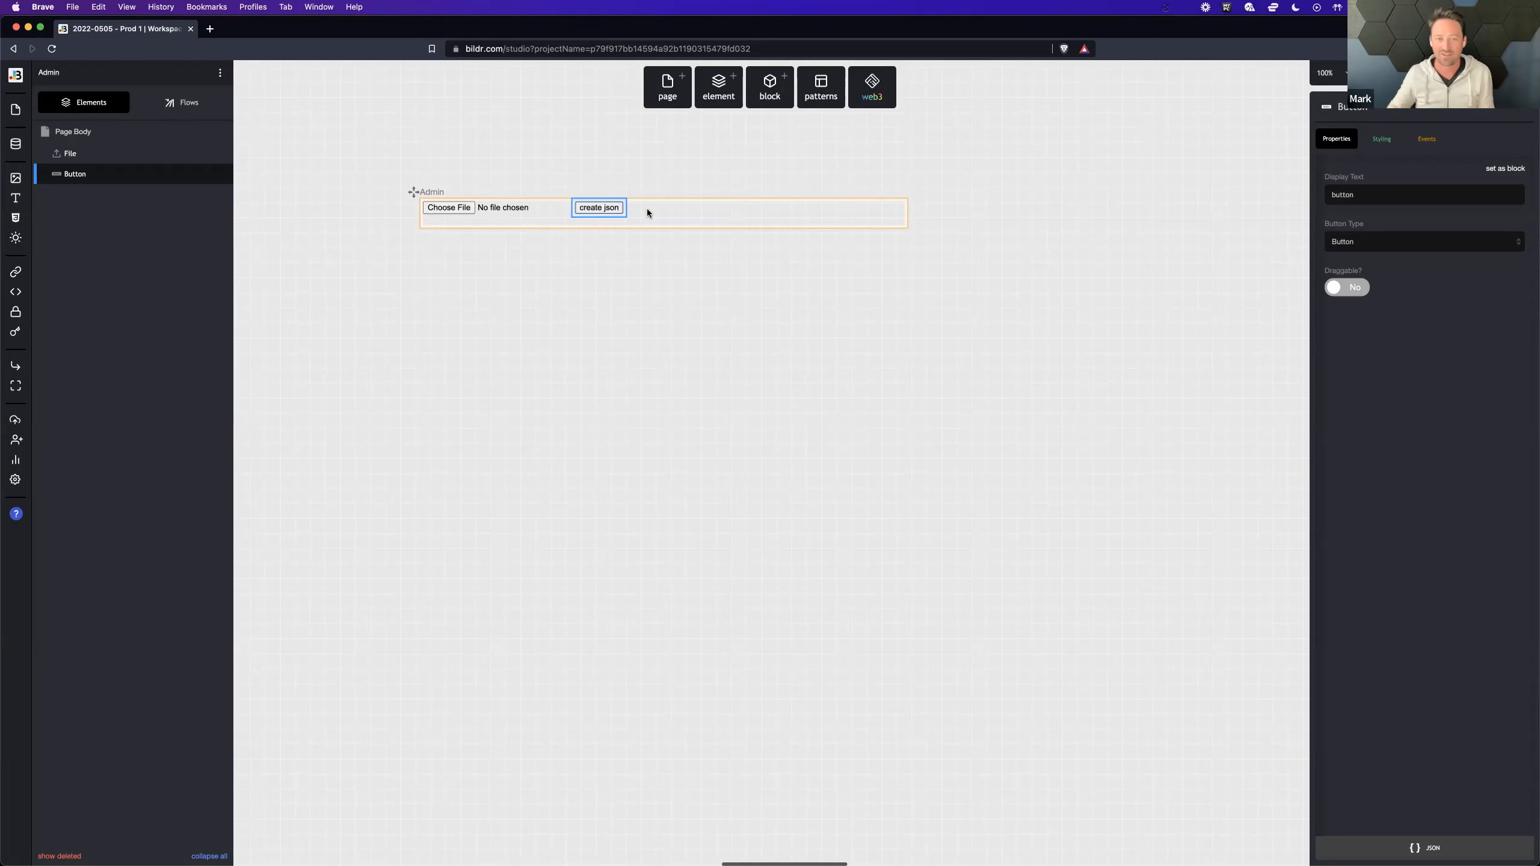
Add a second button after the create json button and label it "create records".
click(717, 90)
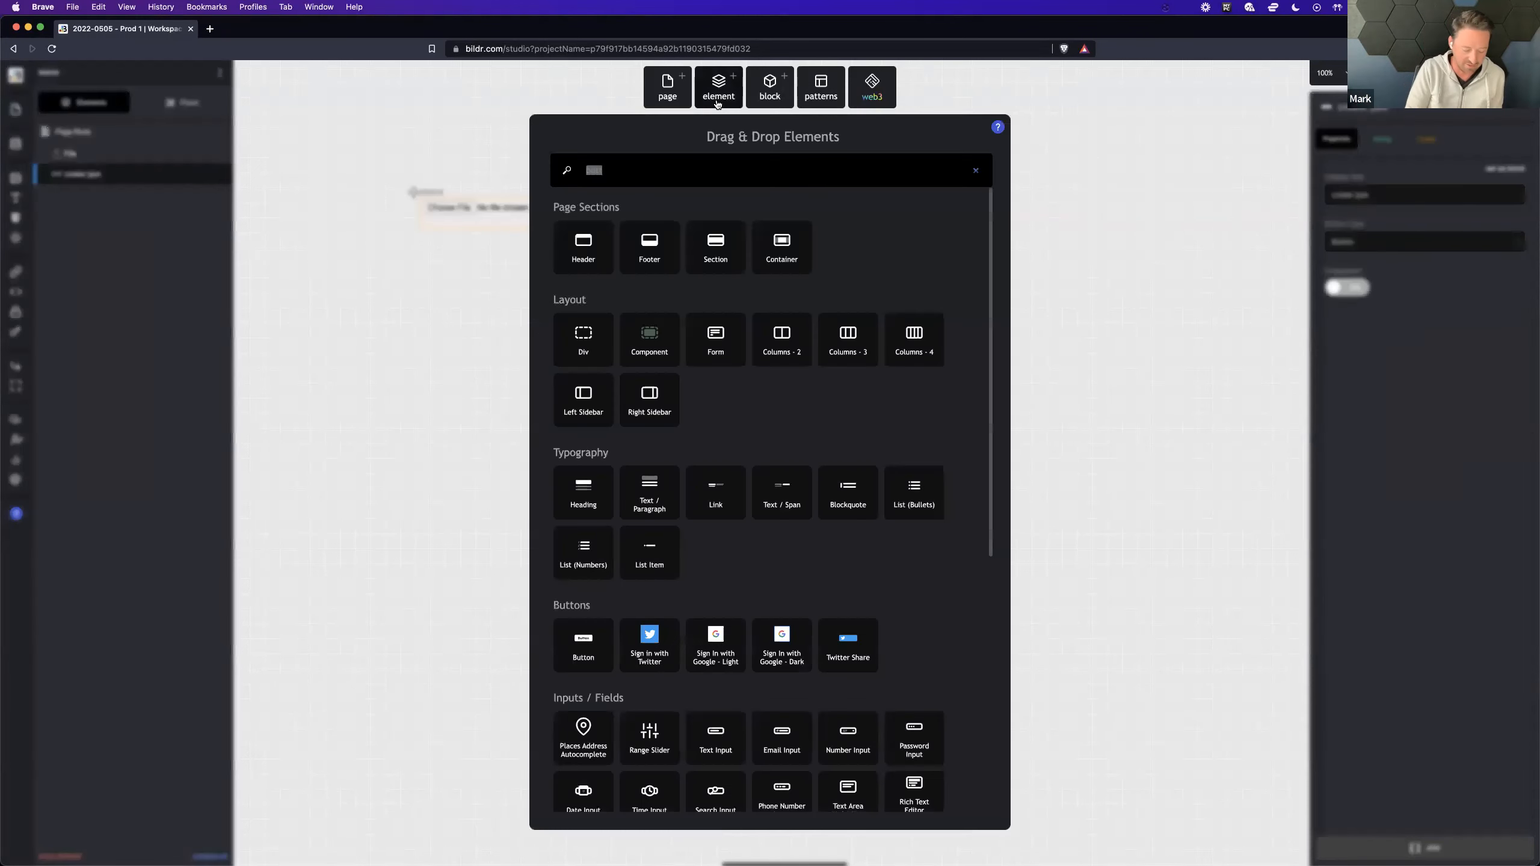
text(v)
key(BackSpace)
text(b)
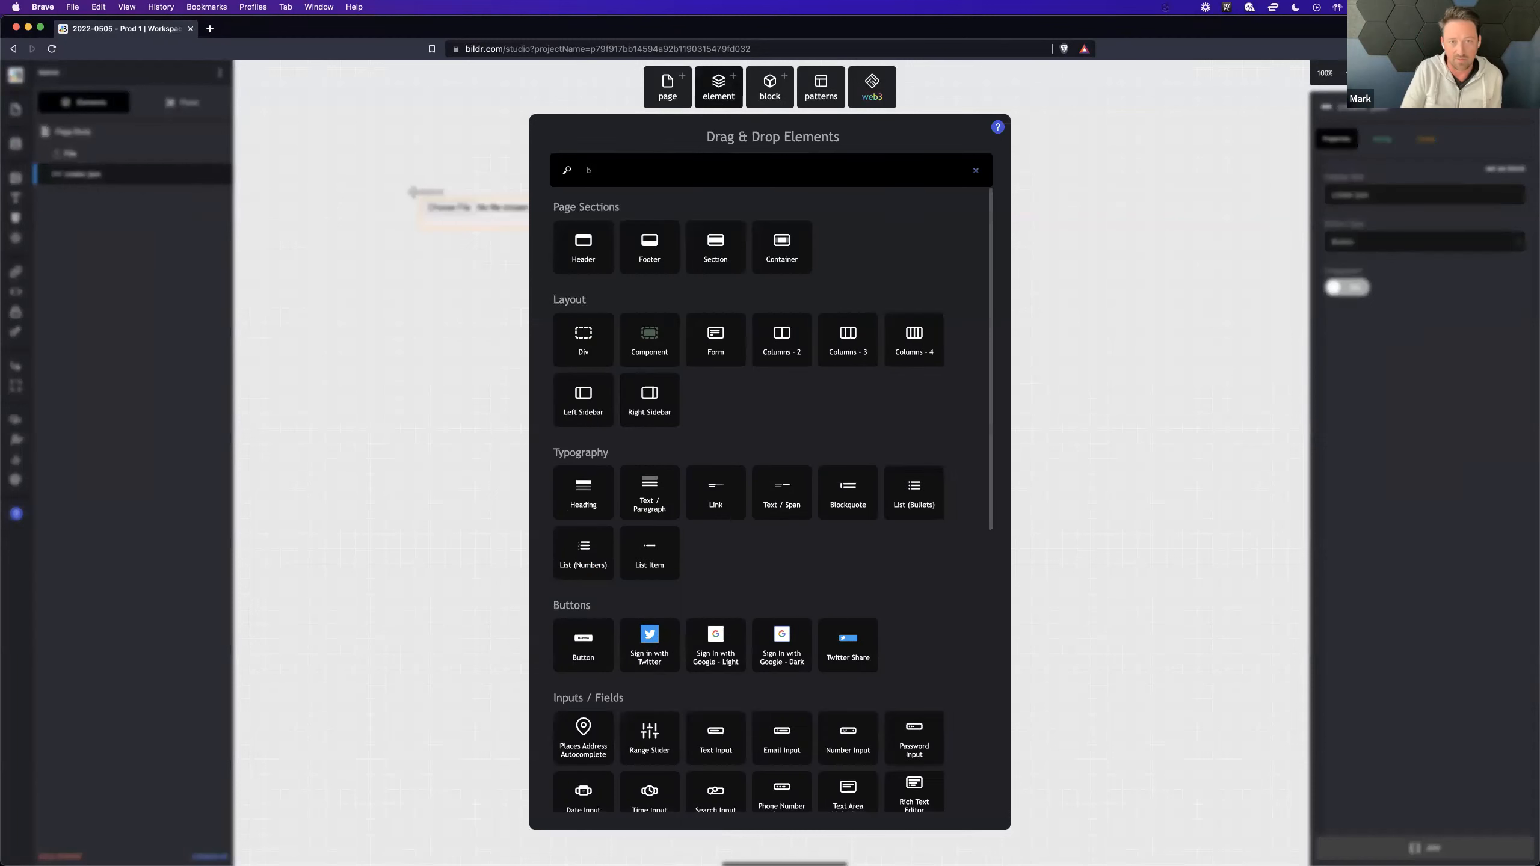
text(ut)
drag(591, 253, 680, 217)
double_click(631, 207)
text(create records)
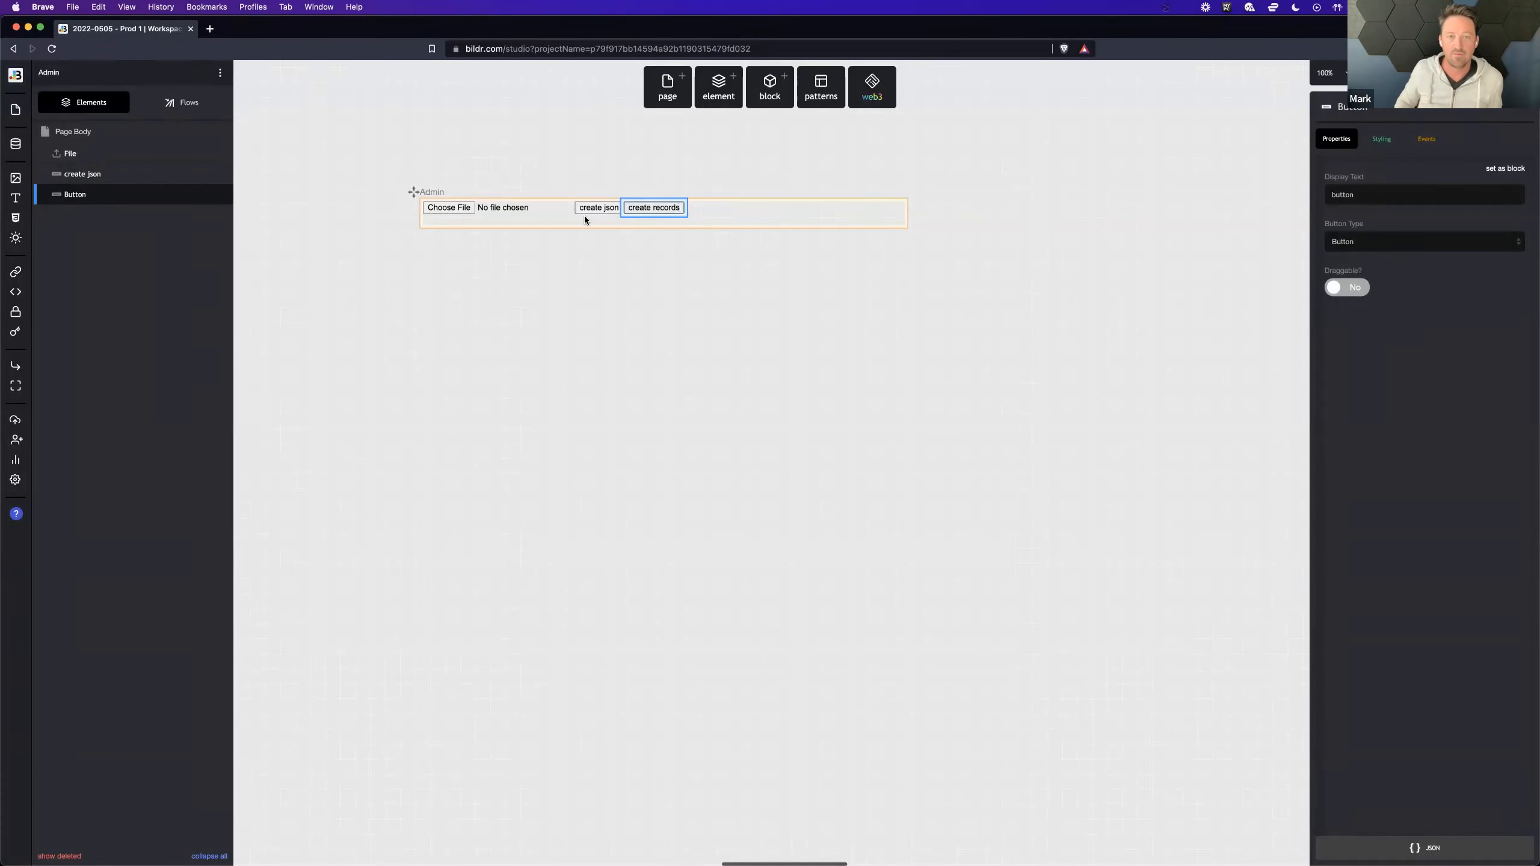
Create a new flow named Create JSON on the click event of the create json button.
click(604, 211)
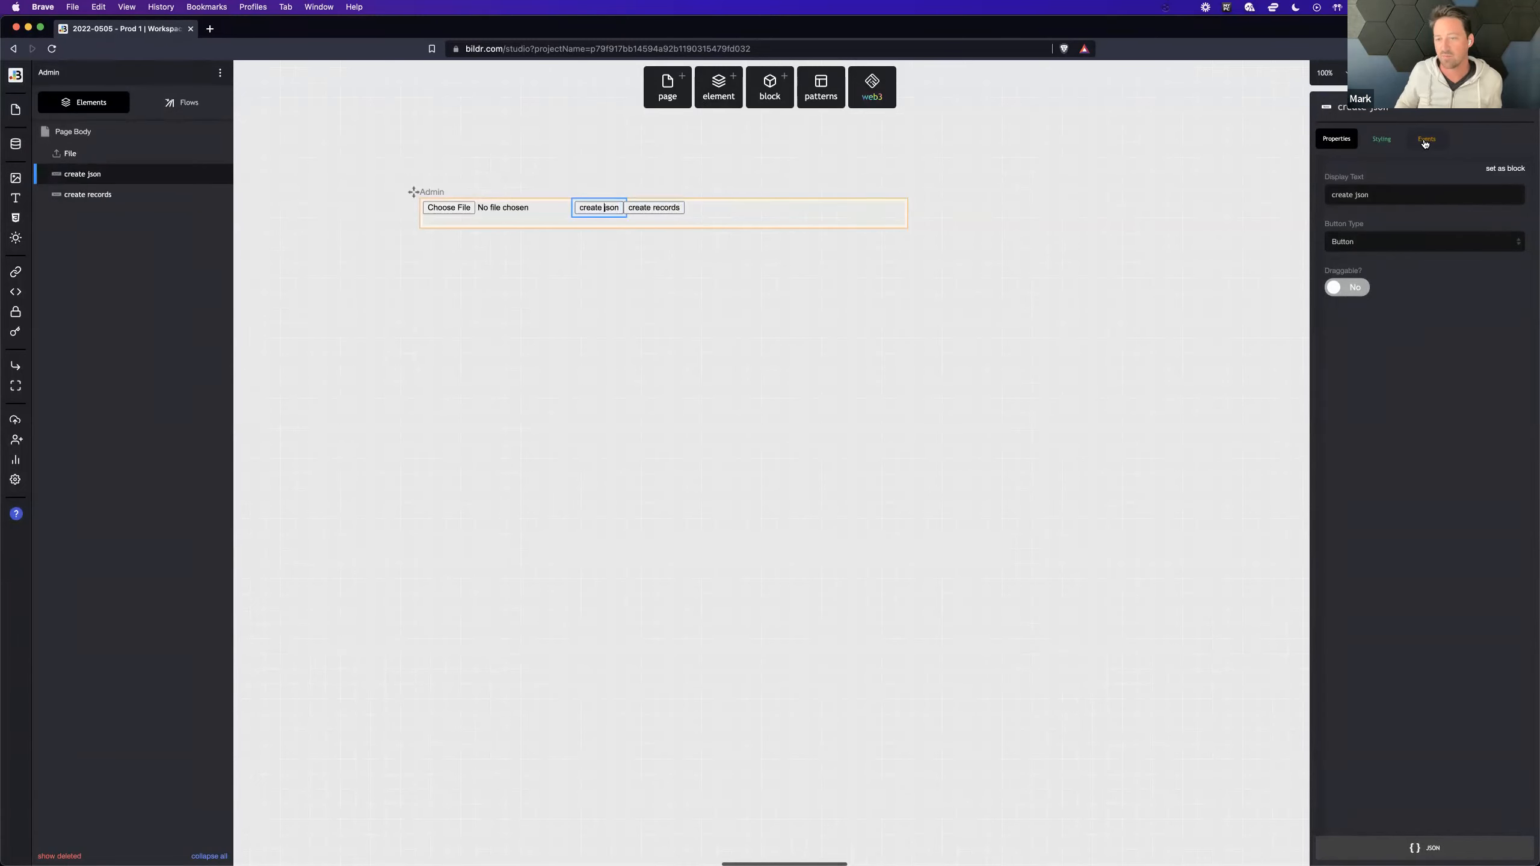
click(1425, 140)
click(1399, 205)
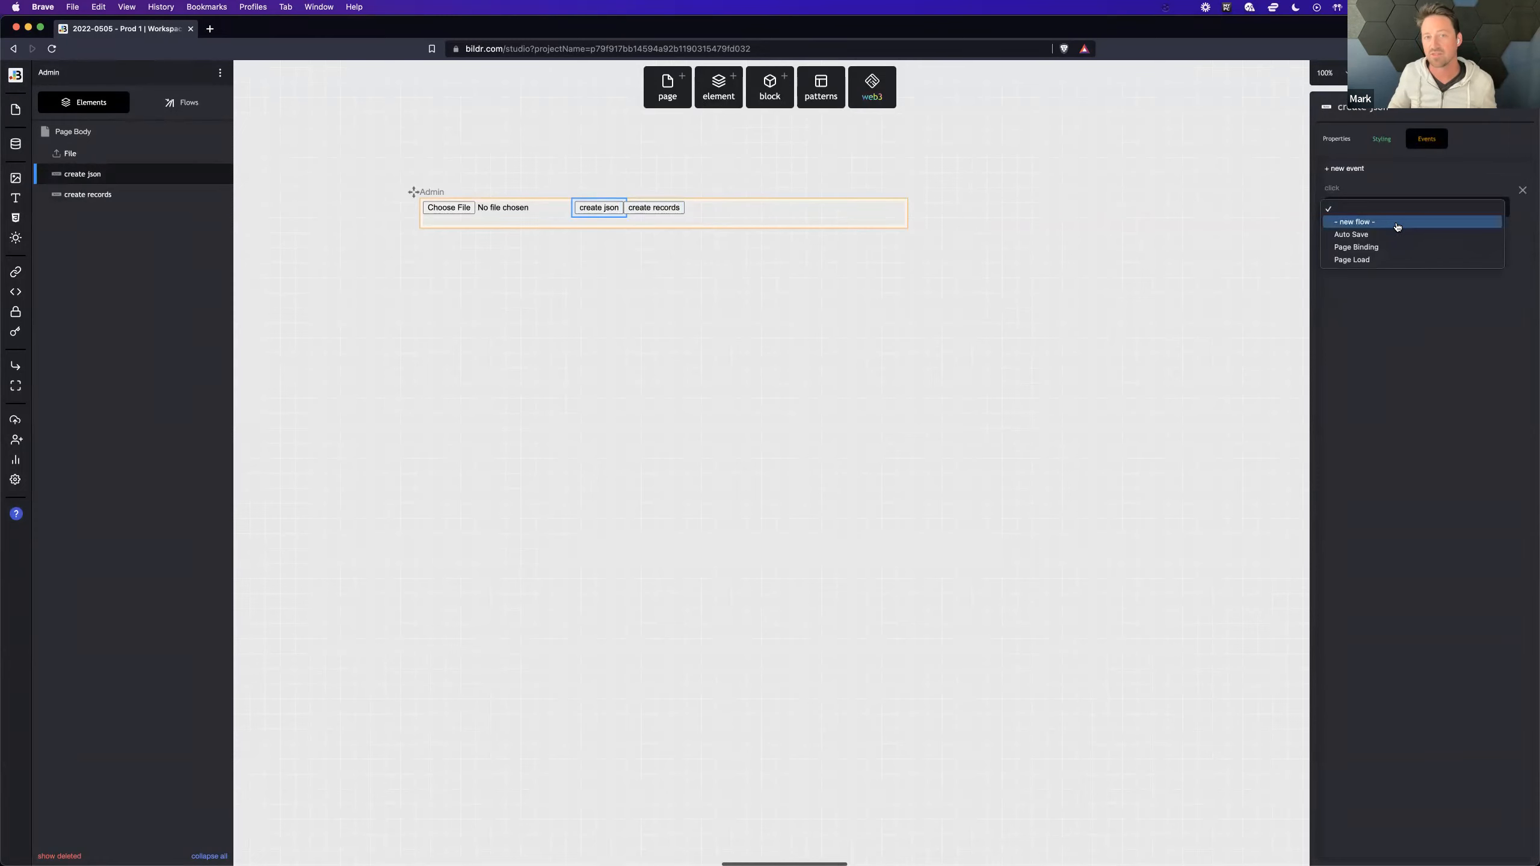
click(1400, 227)
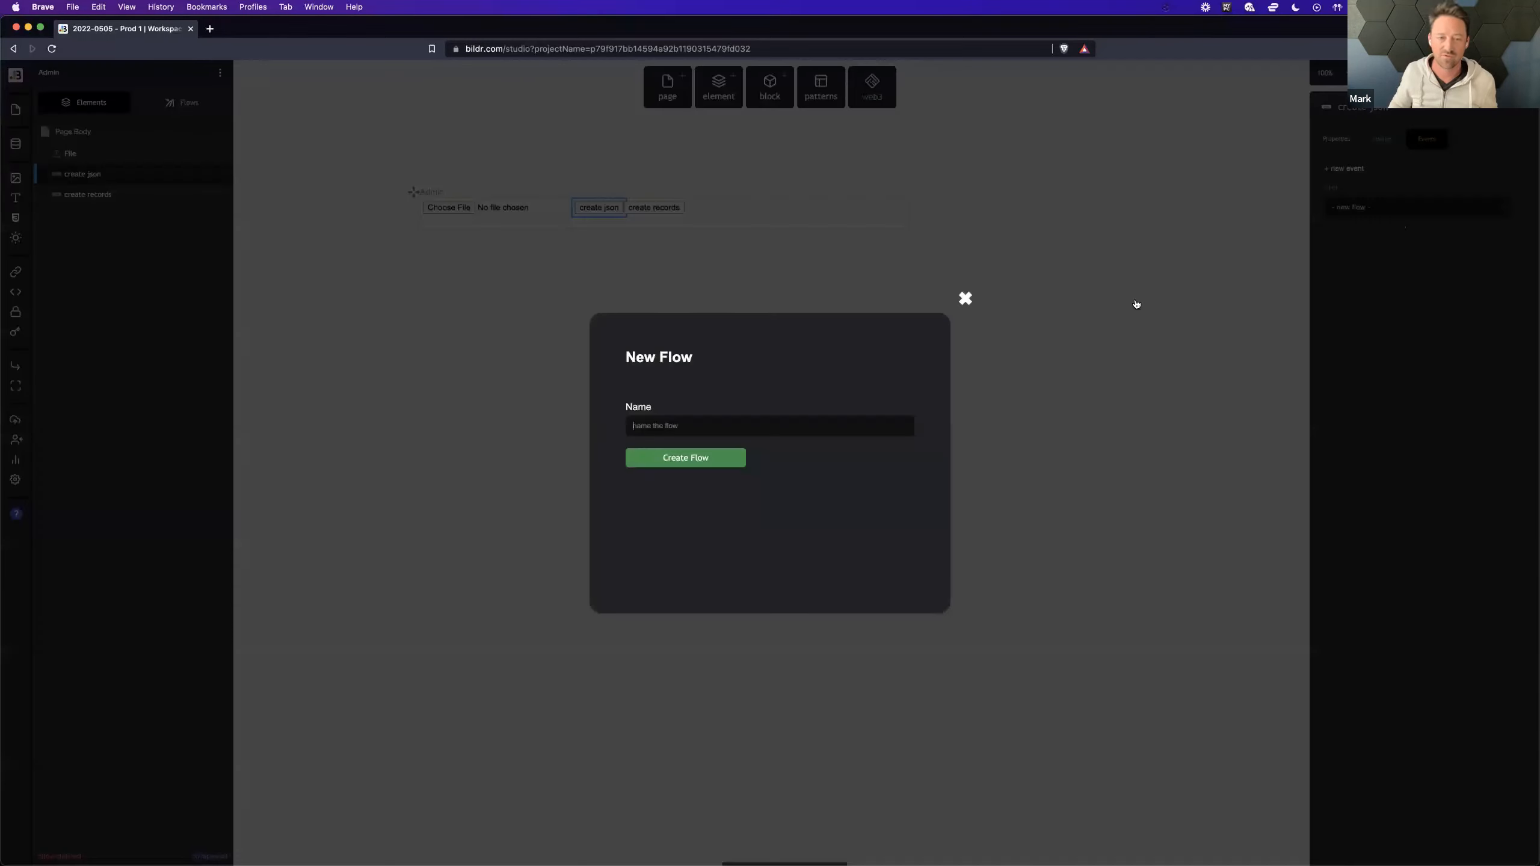
text(Create JSON)
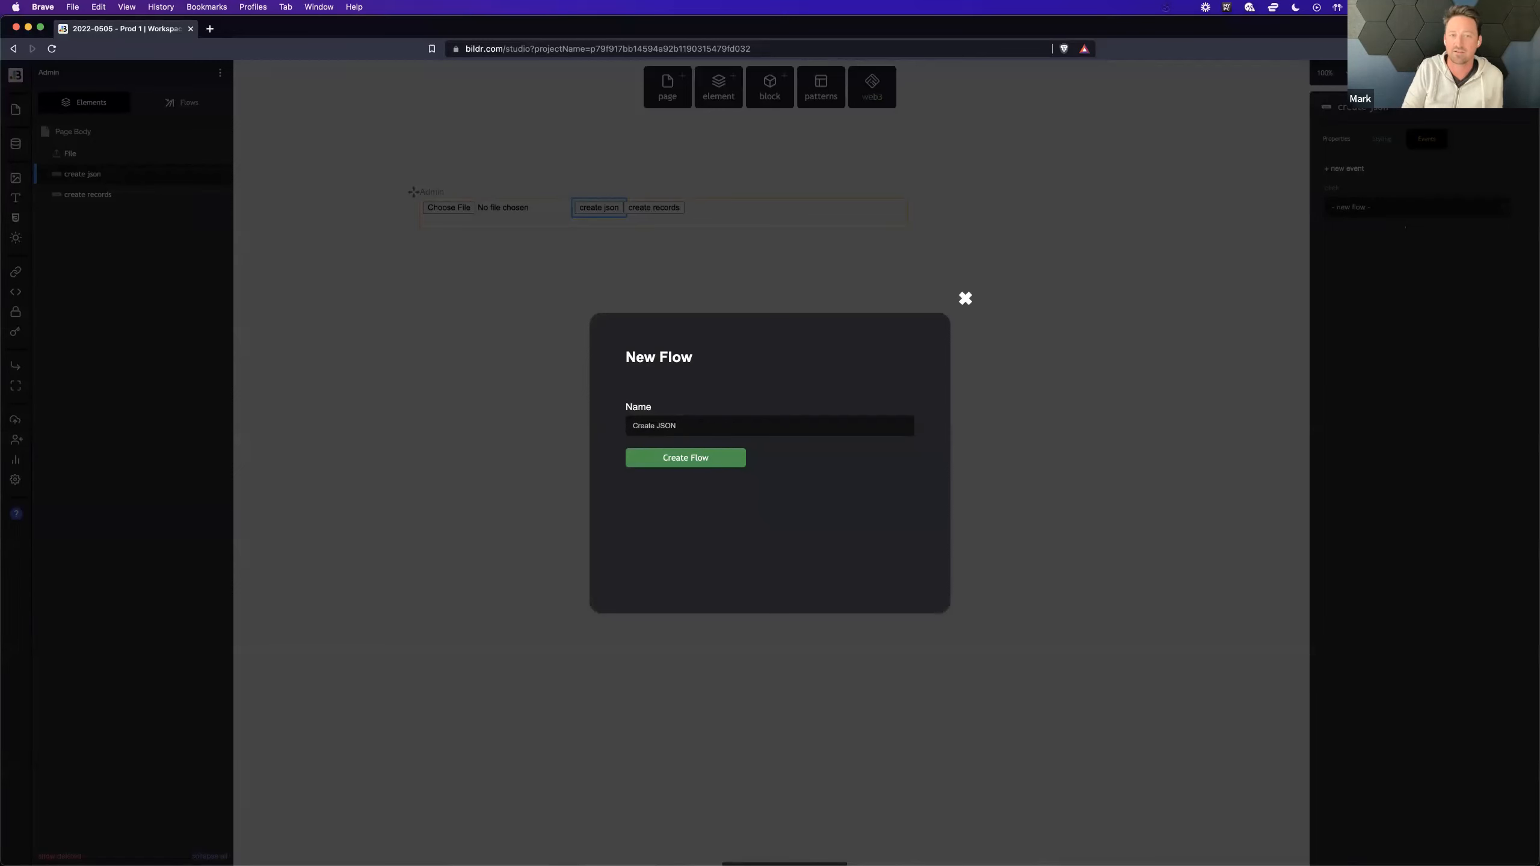
key(Return)
Add a CSV File to JSON action to the Create JSON flow with File as the element containing the CSV, and review its variable names.
click(1191, 143)
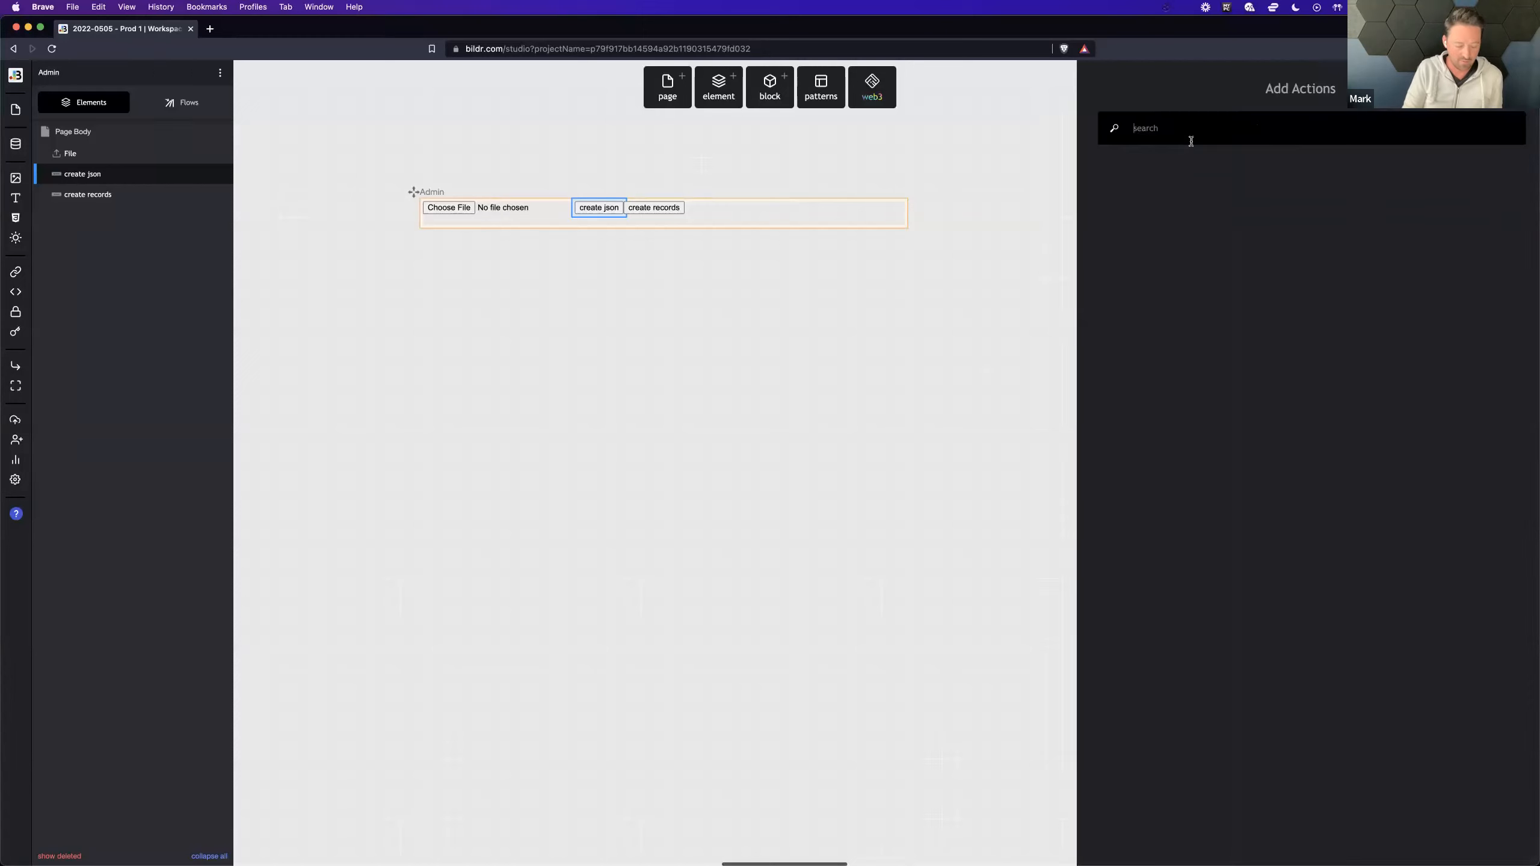
text(csv)
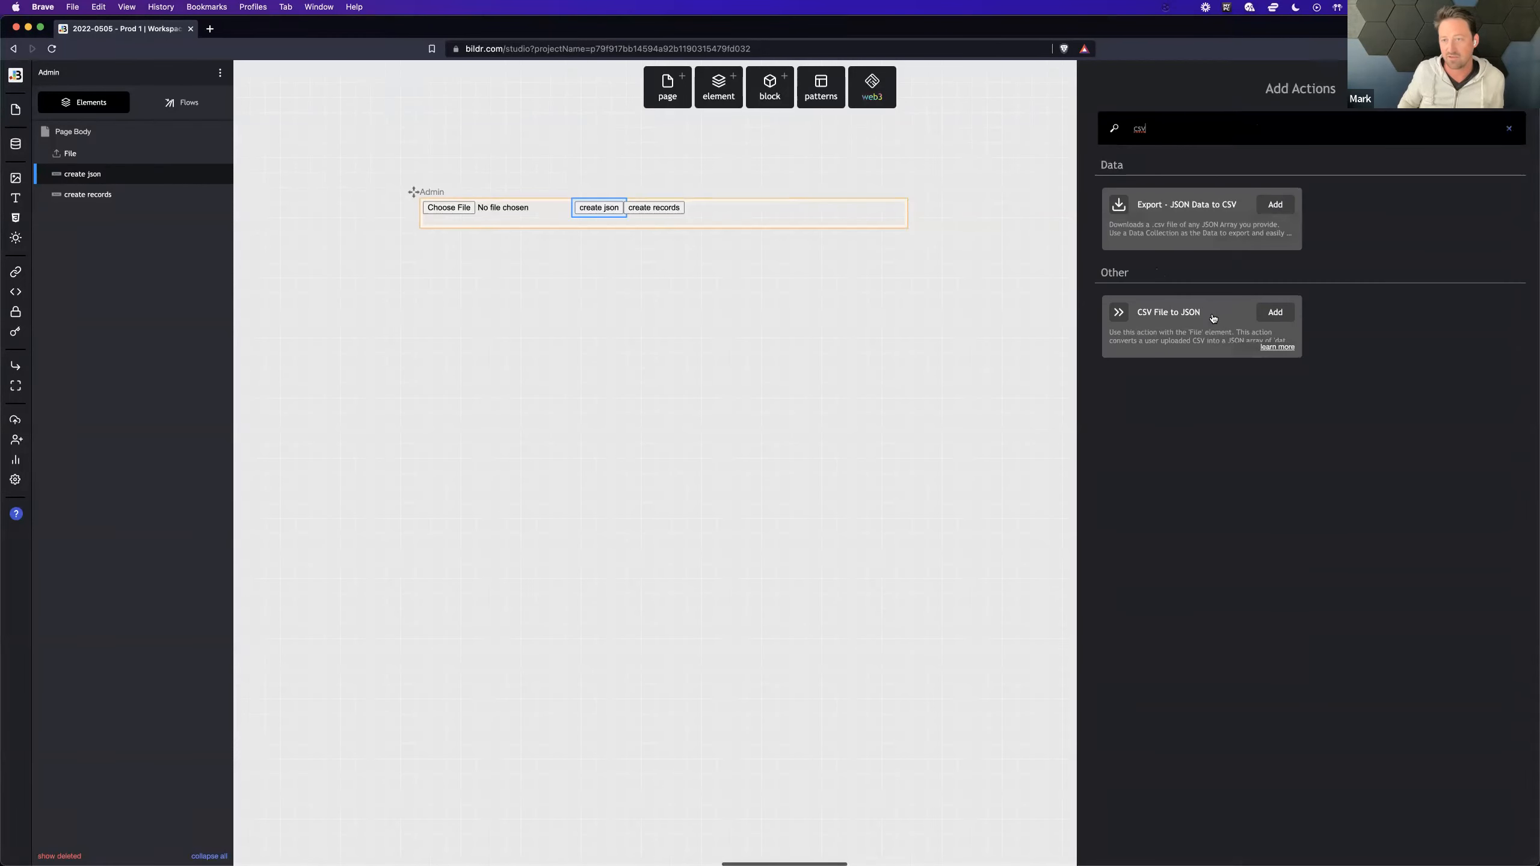
click(1272, 314)
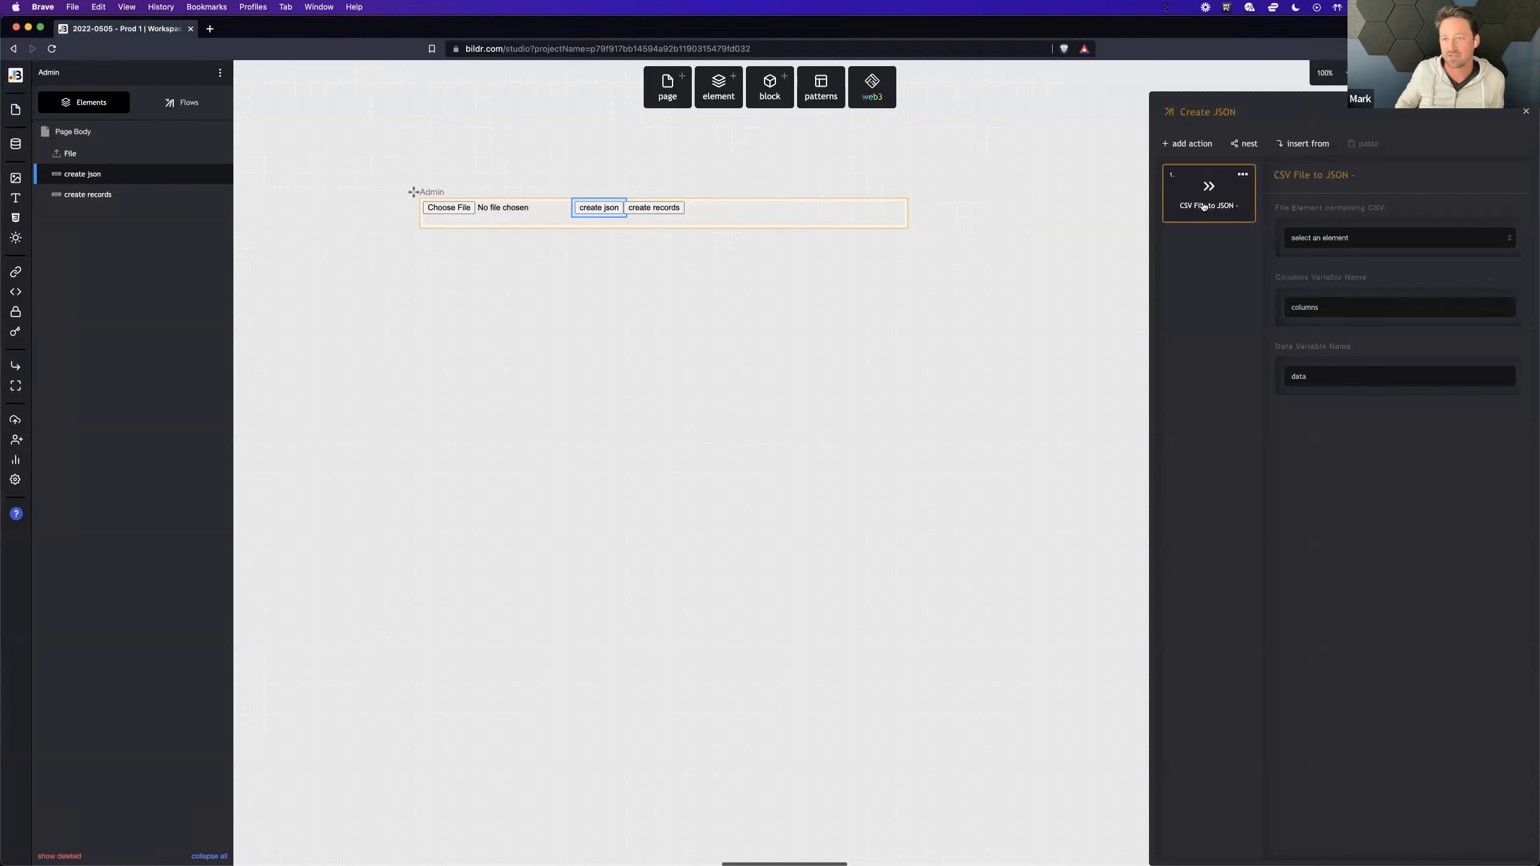
click(1359, 238)
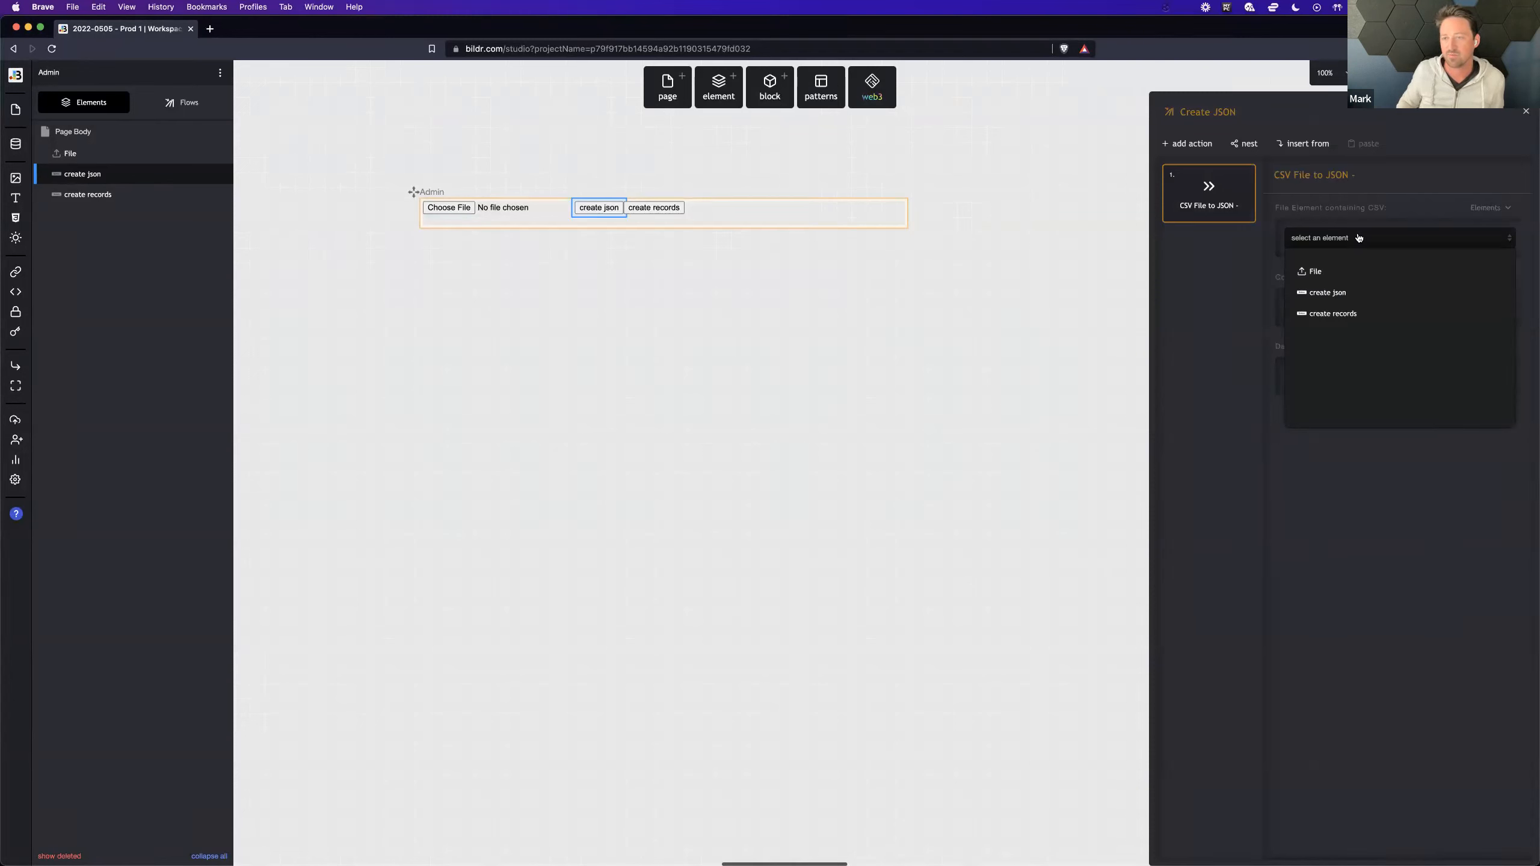
click(1364, 273)
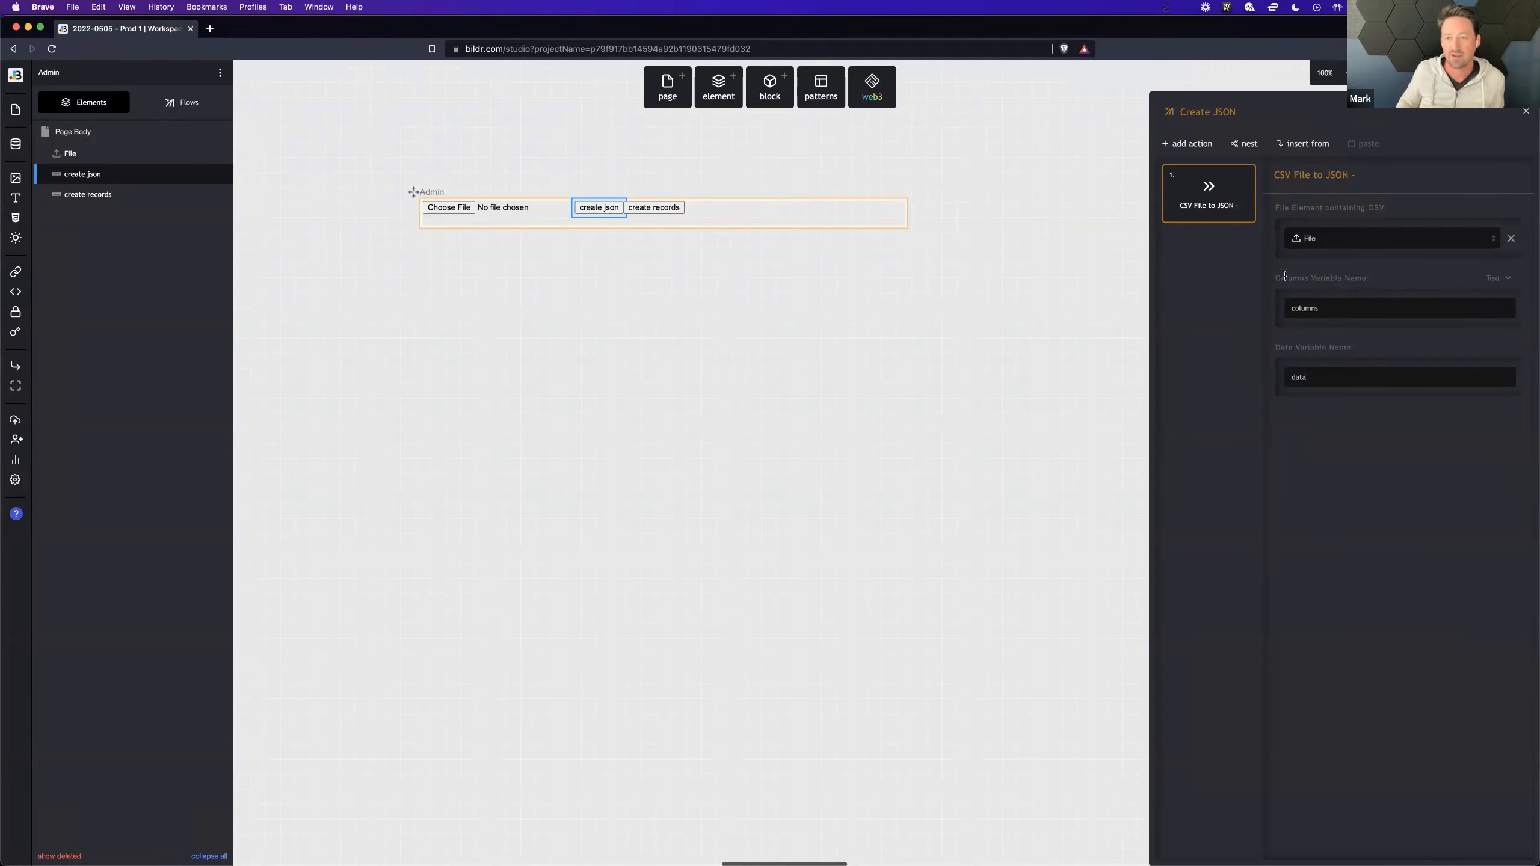
drag(1276, 279, 1368, 281)
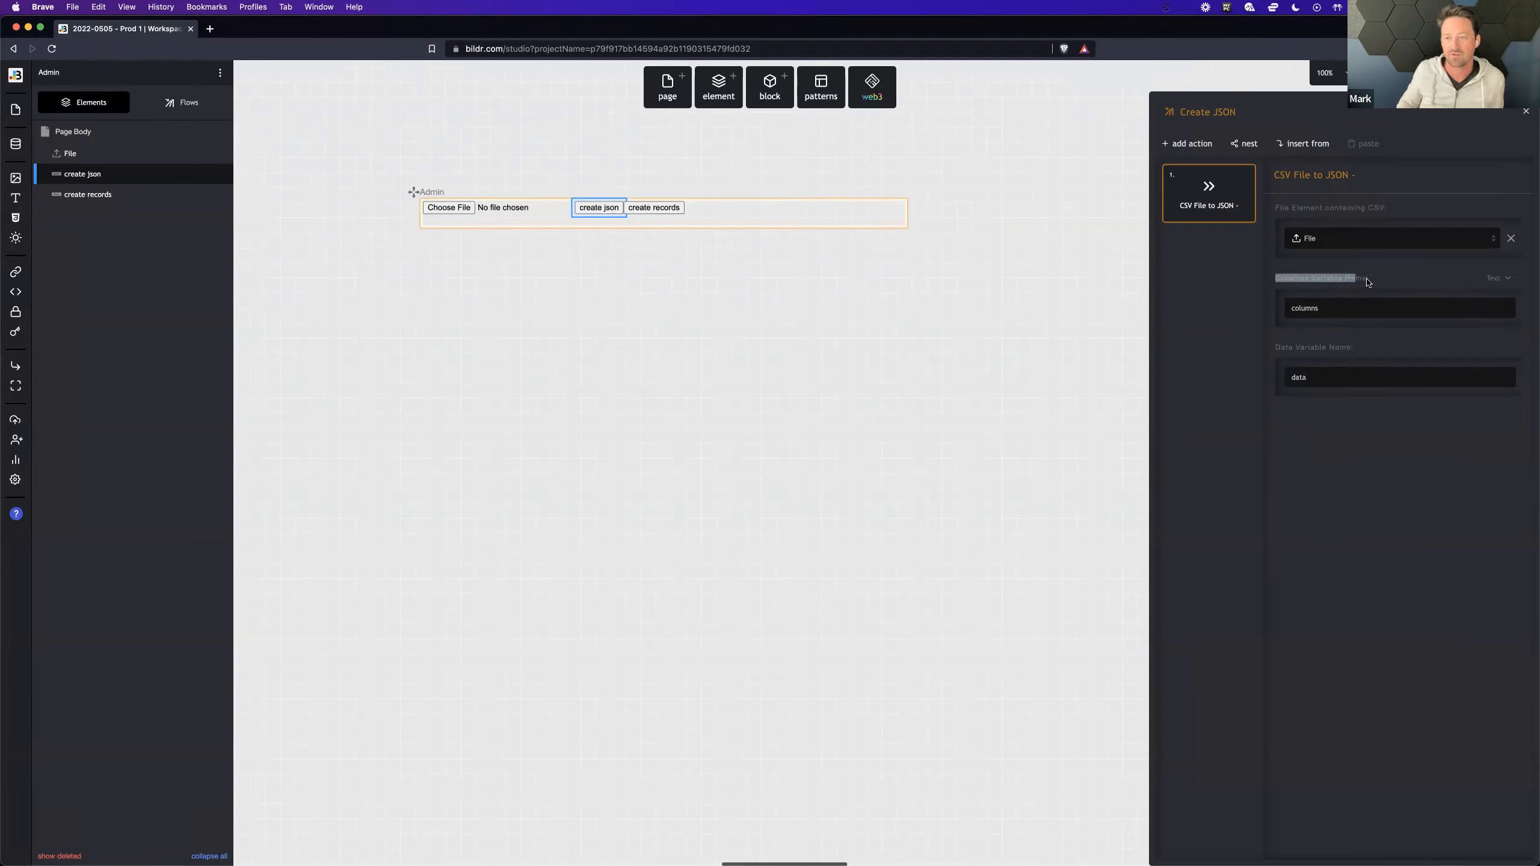
click(1276, 350)
click(1332, 306)
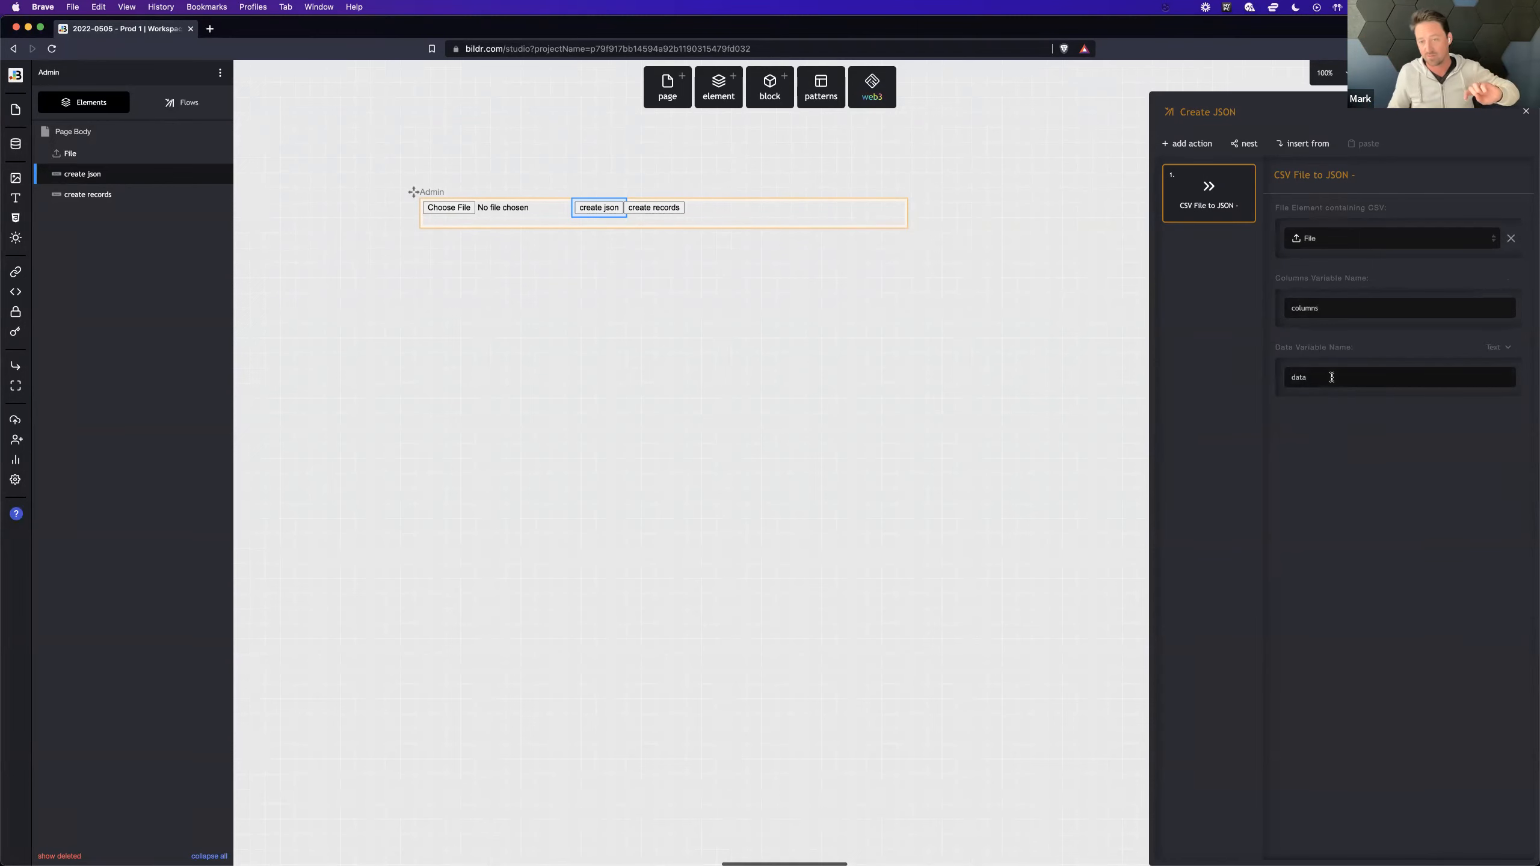
drag(1309, 377, 1287, 376)
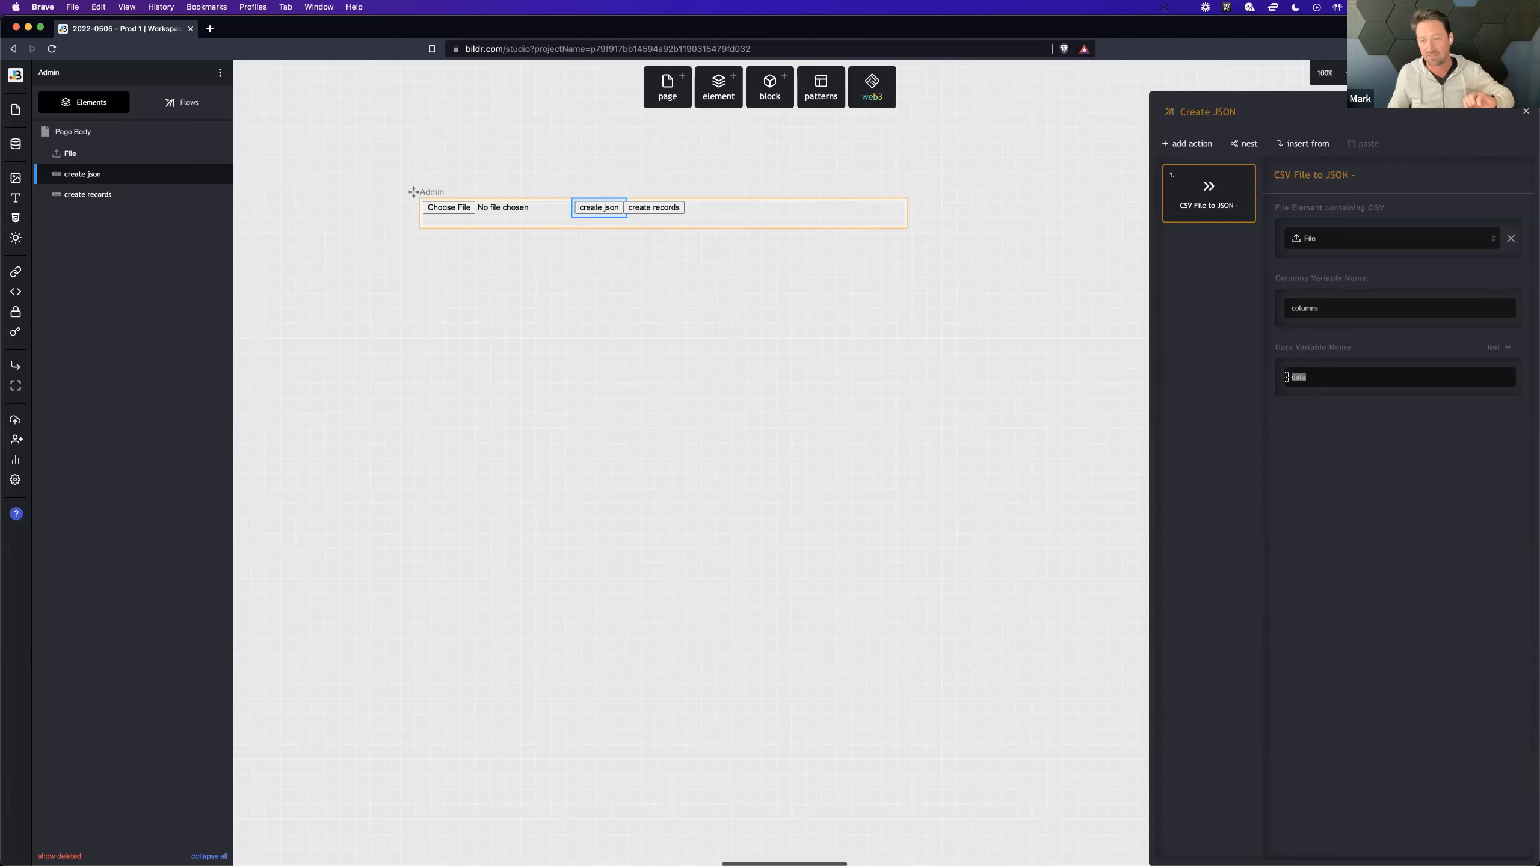
click(1301, 443)
Create a new flow named Create Records on the click event of the create records button.
click(655, 210)
click(1406, 216)
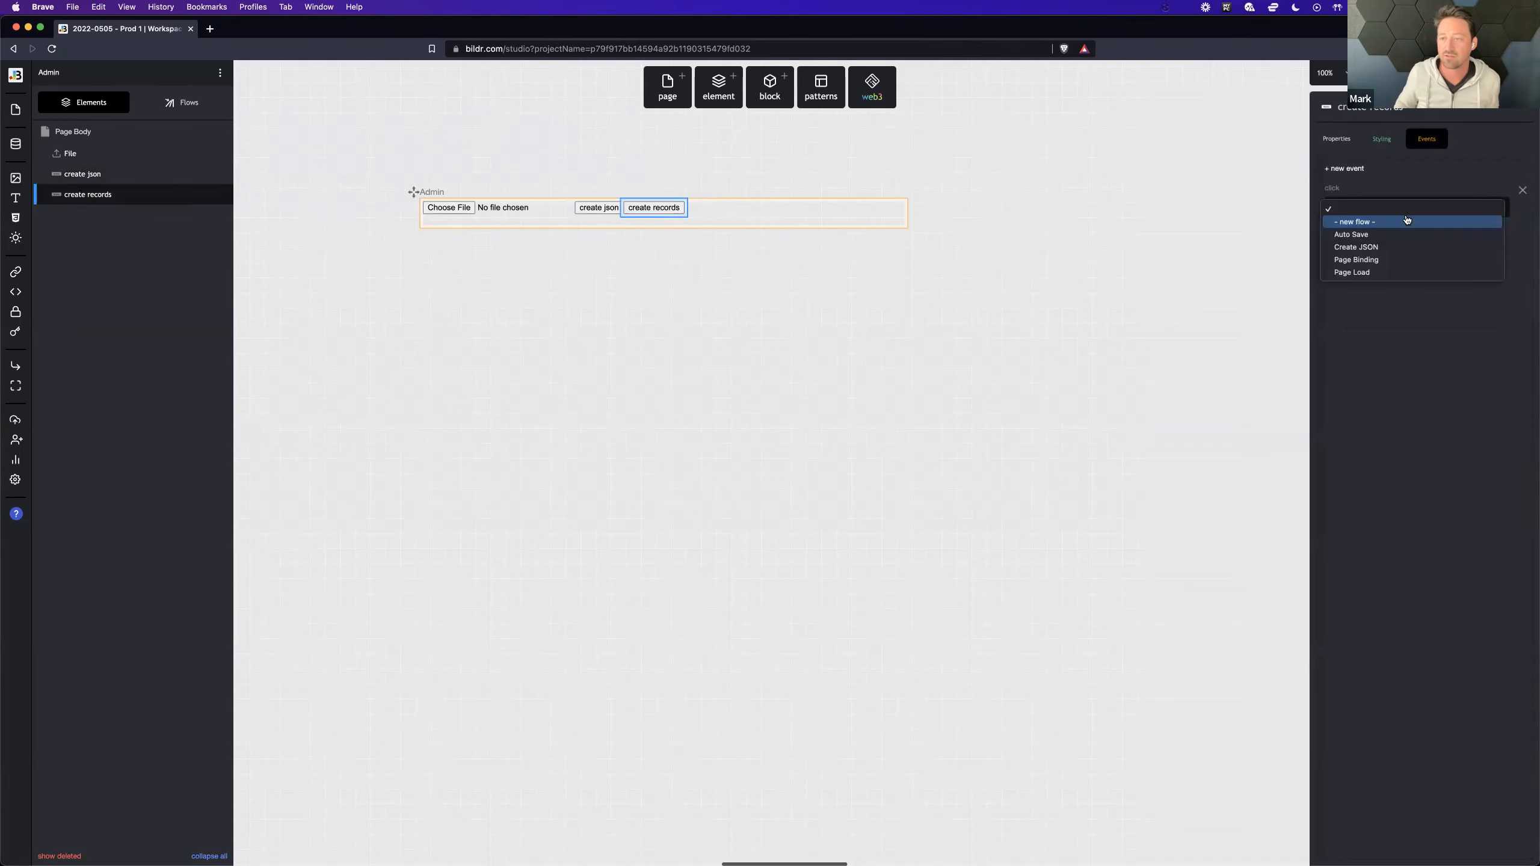
click(1402, 222)
text(Create Re)
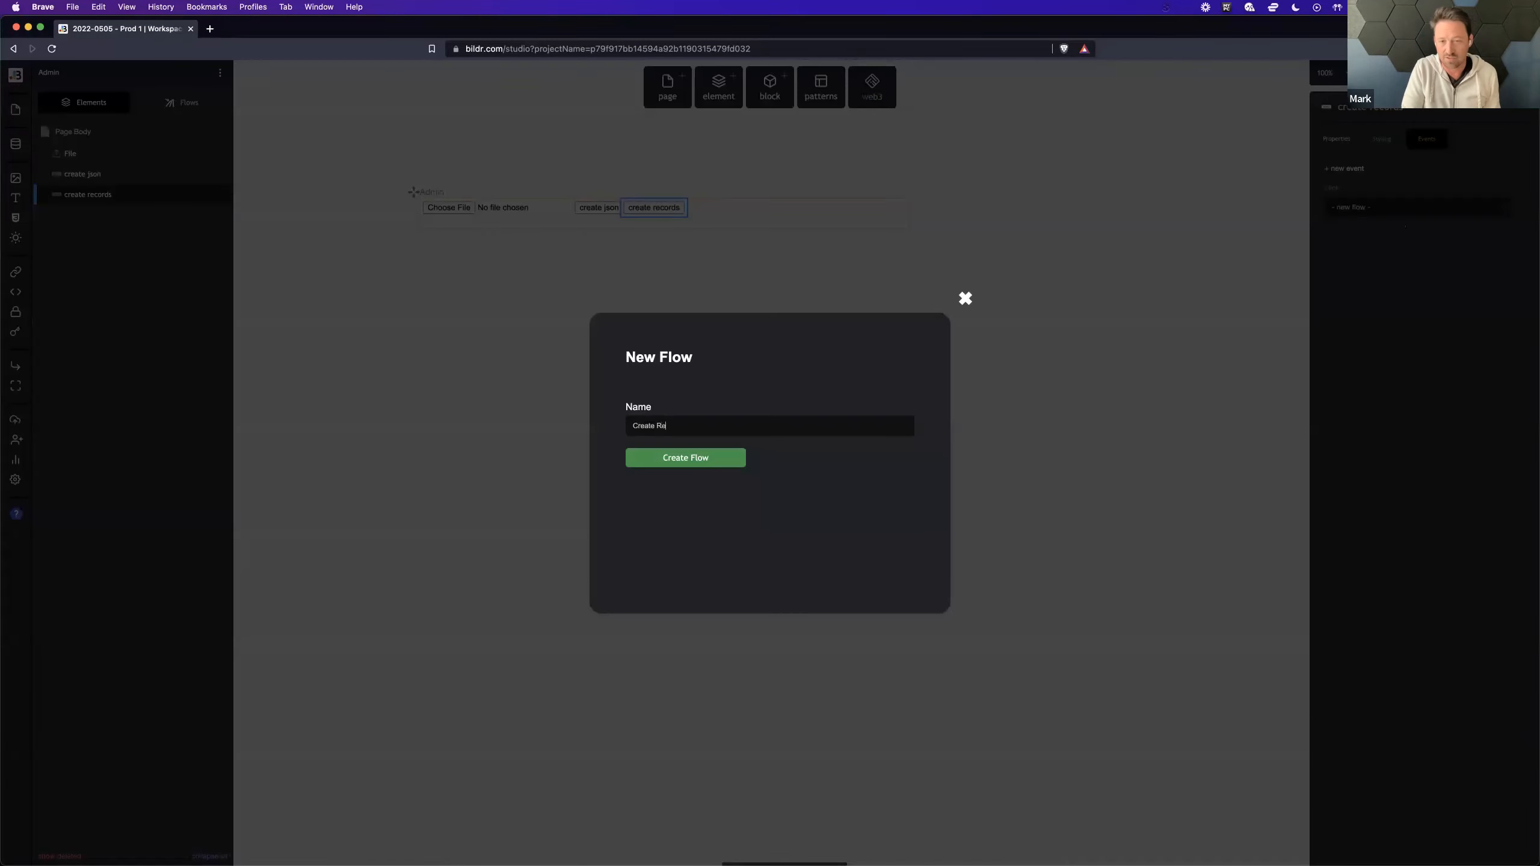
text(cords)
key(Return)
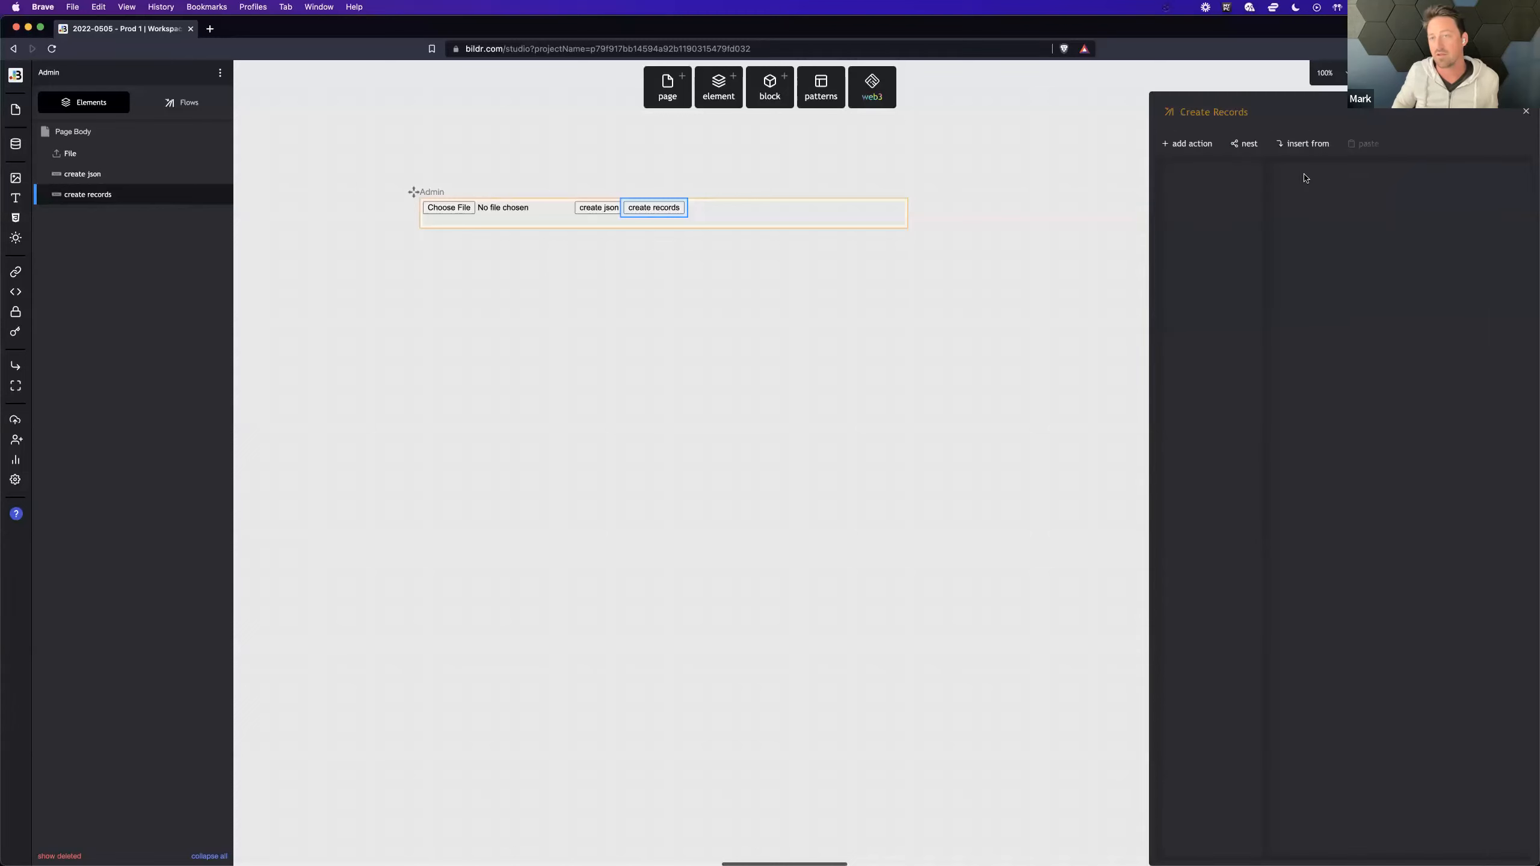
Add a Data - update record action to the Create Records flow and choose NFTs as its data collection.
click(1187, 143)
text(update)
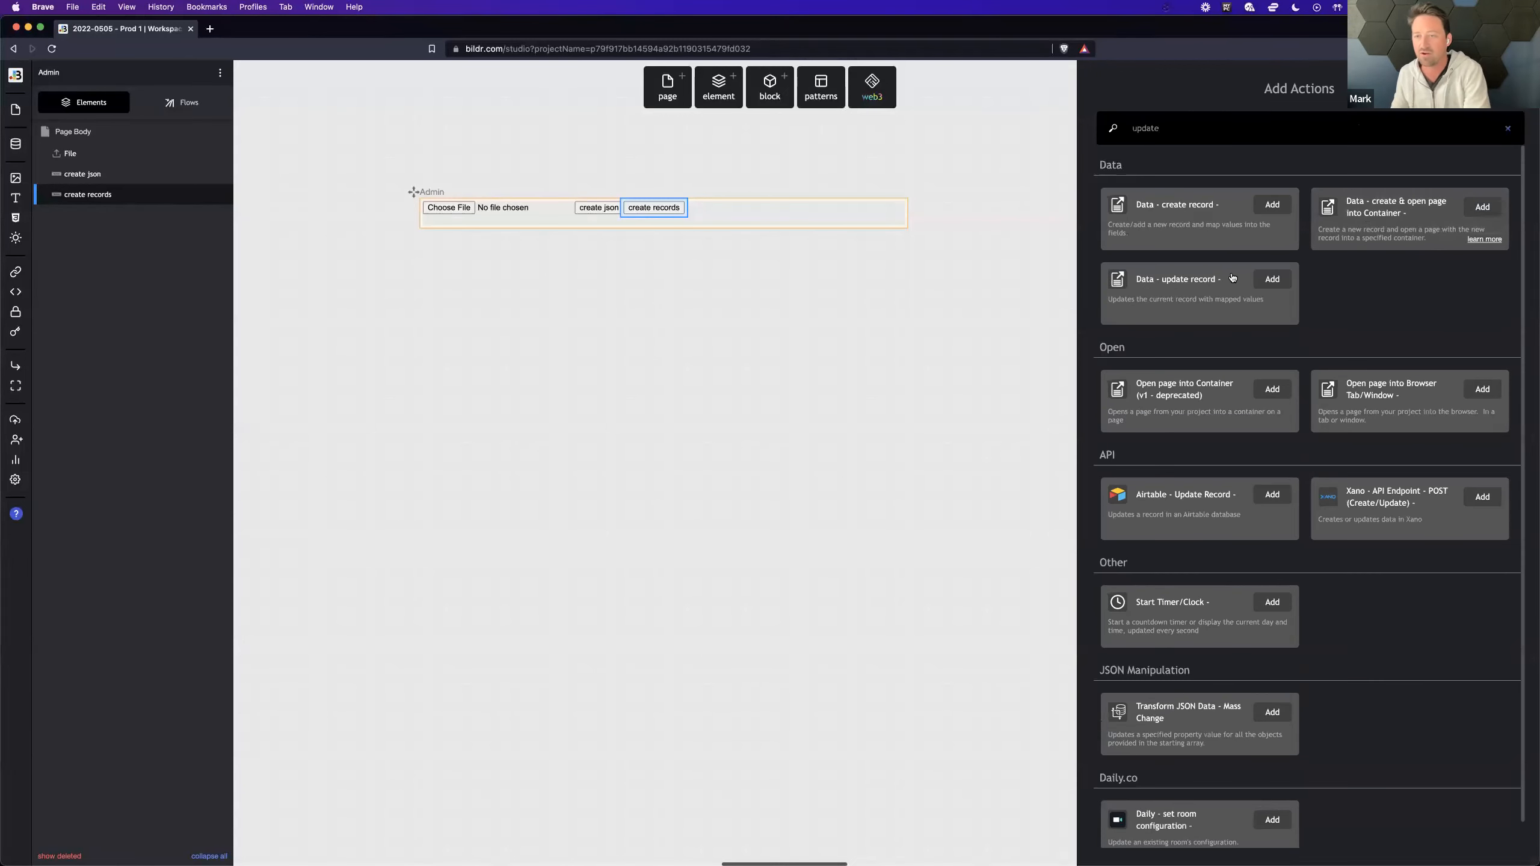
click(1273, 279)
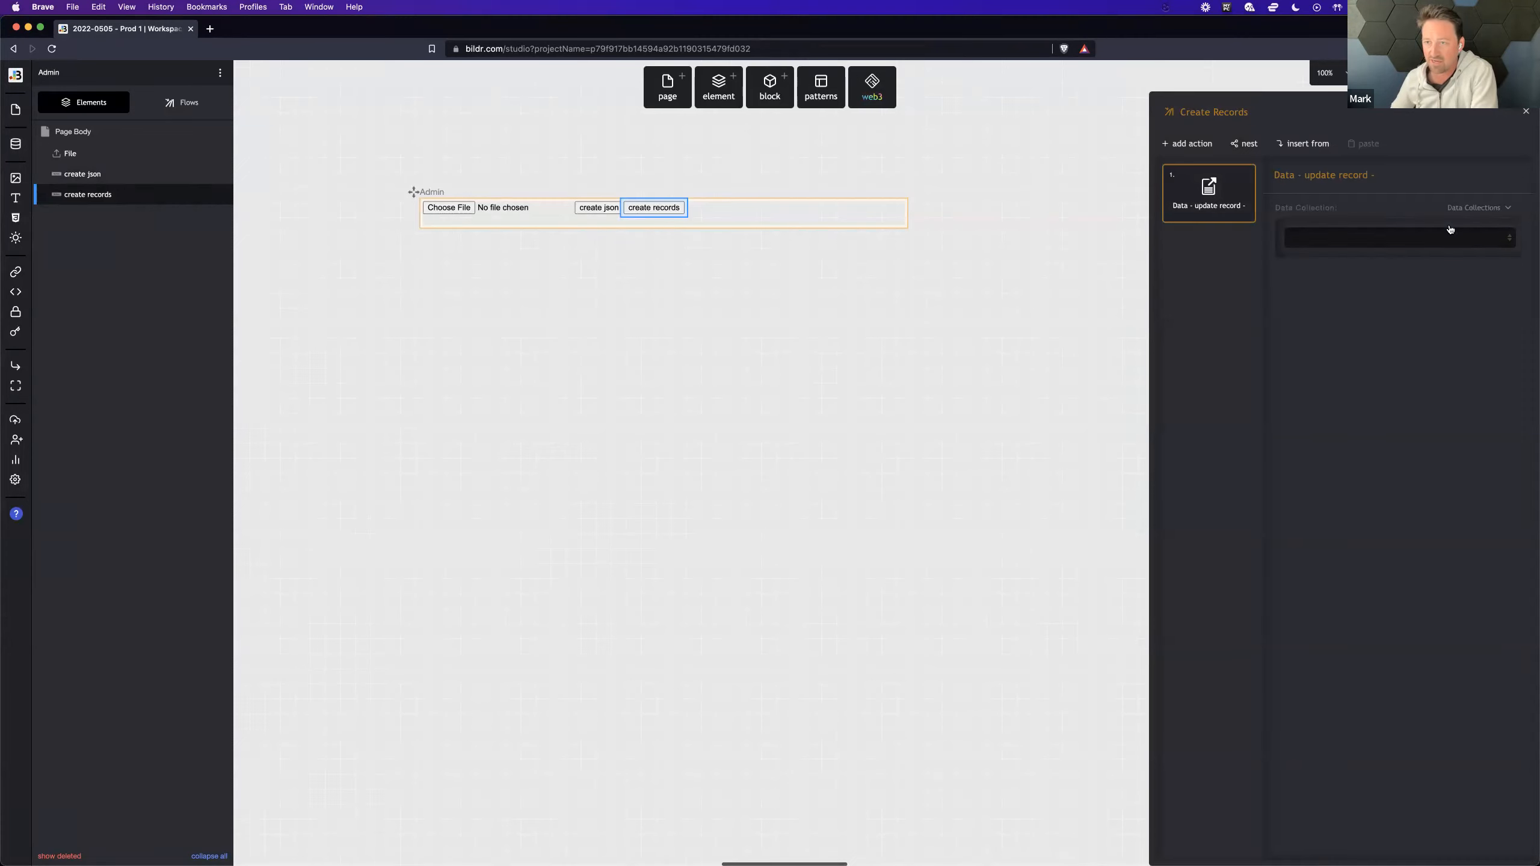
click(1418, 237)
click(1401, 257)
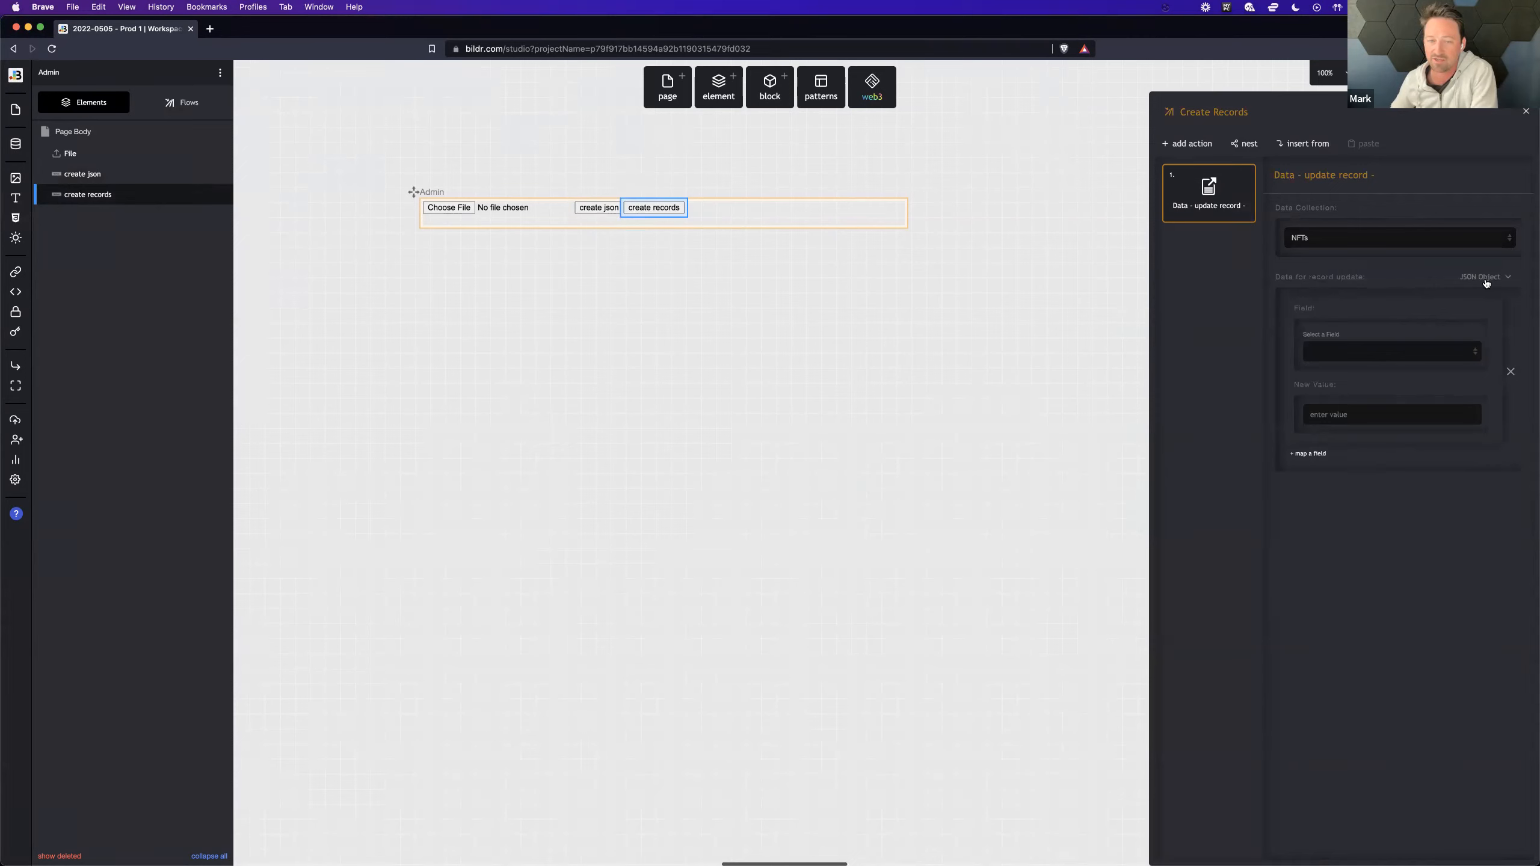
Take the action's data for the record update from the variable named data on the current page.
click(1485, 282)
click(1467, 341)
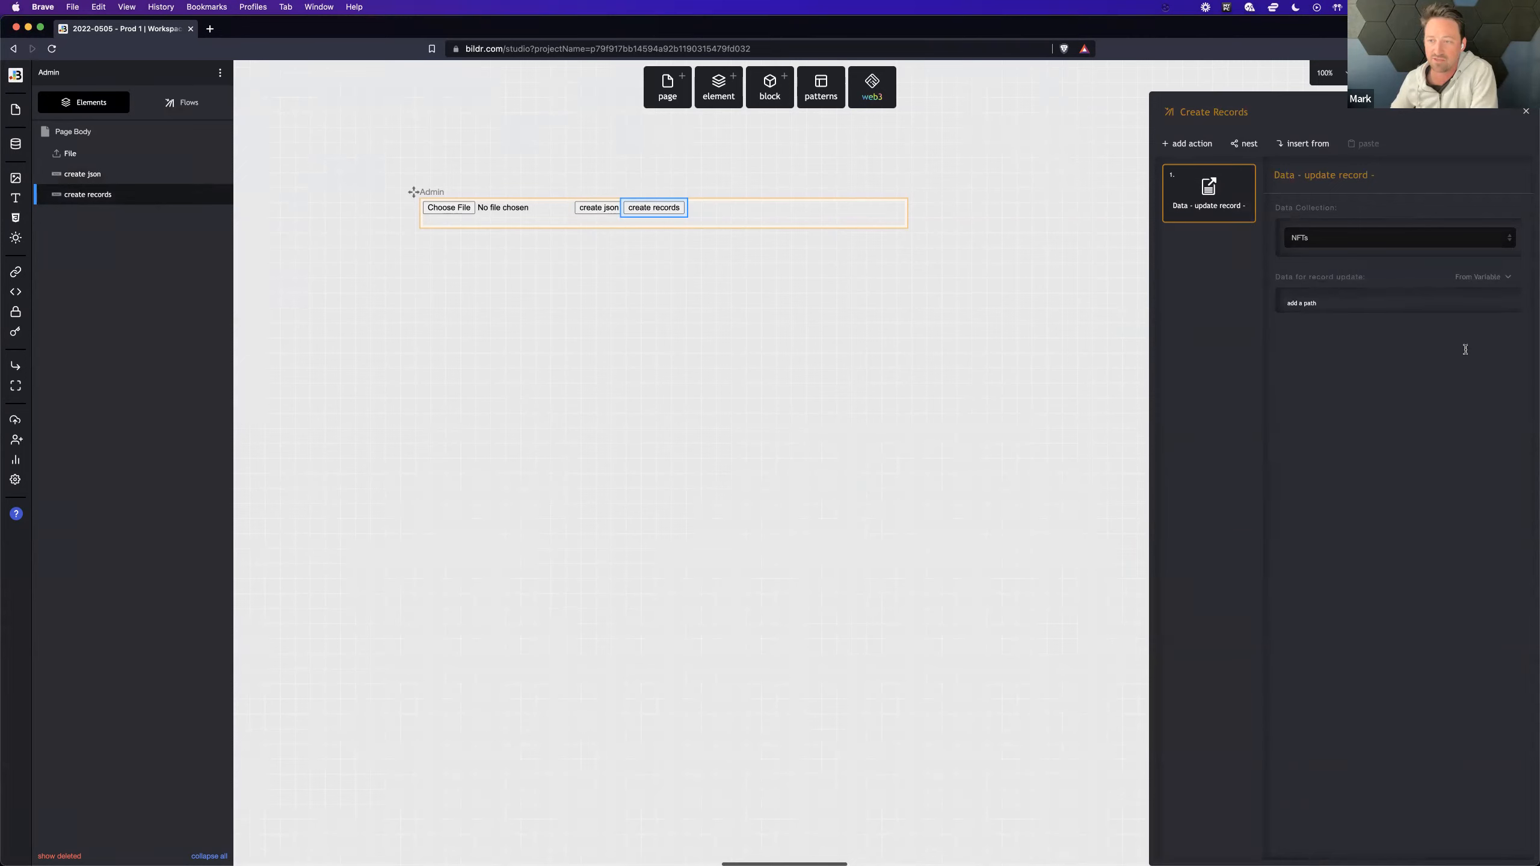
click(1359, 360)
text(data)
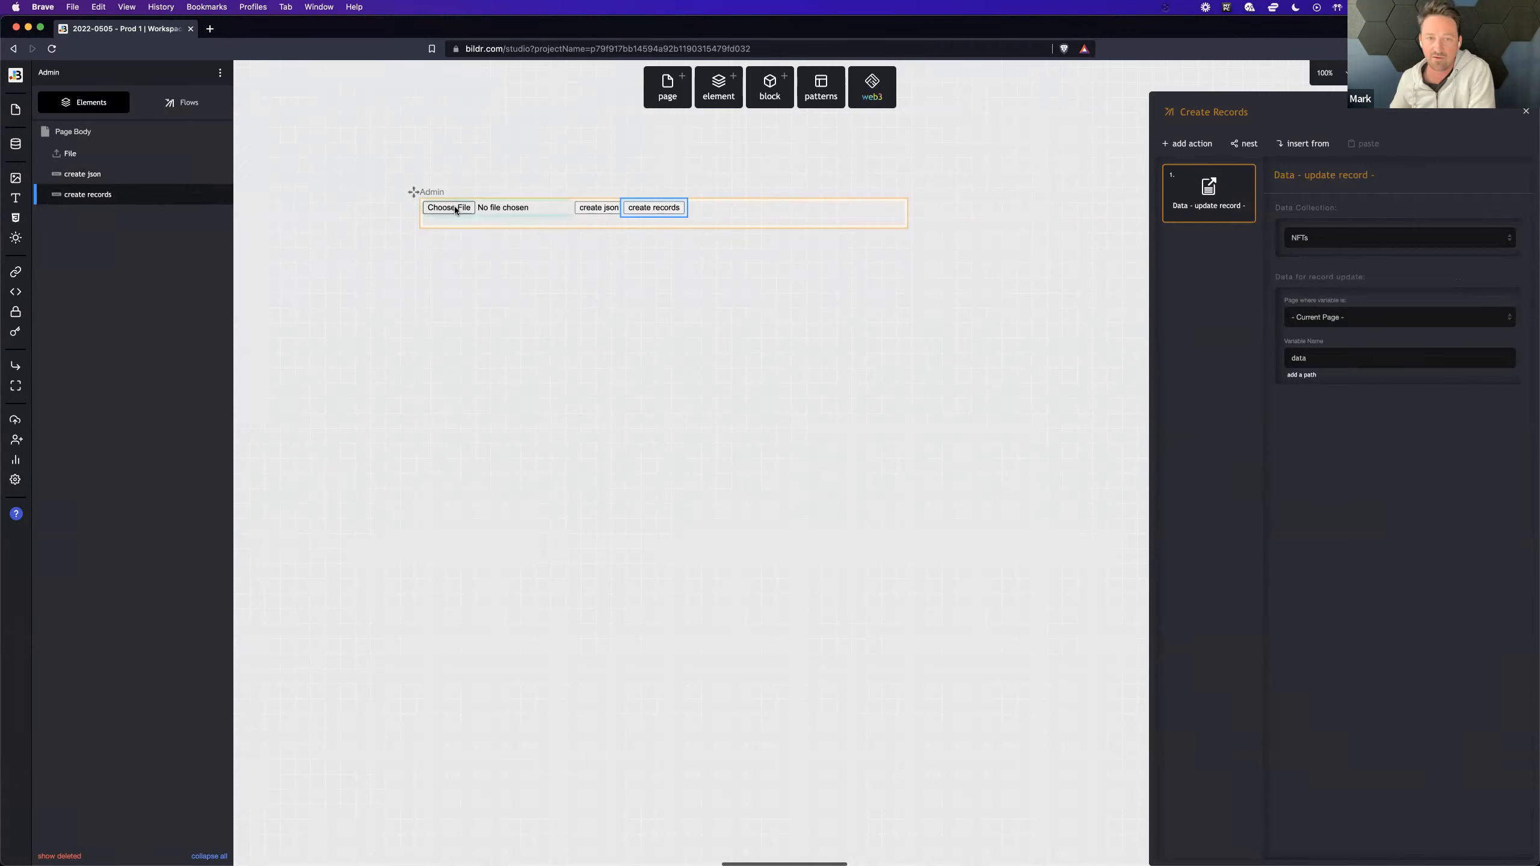
Review the flows attached to the create json and create records buttons, comparing their data variable names.
click(594, 208)
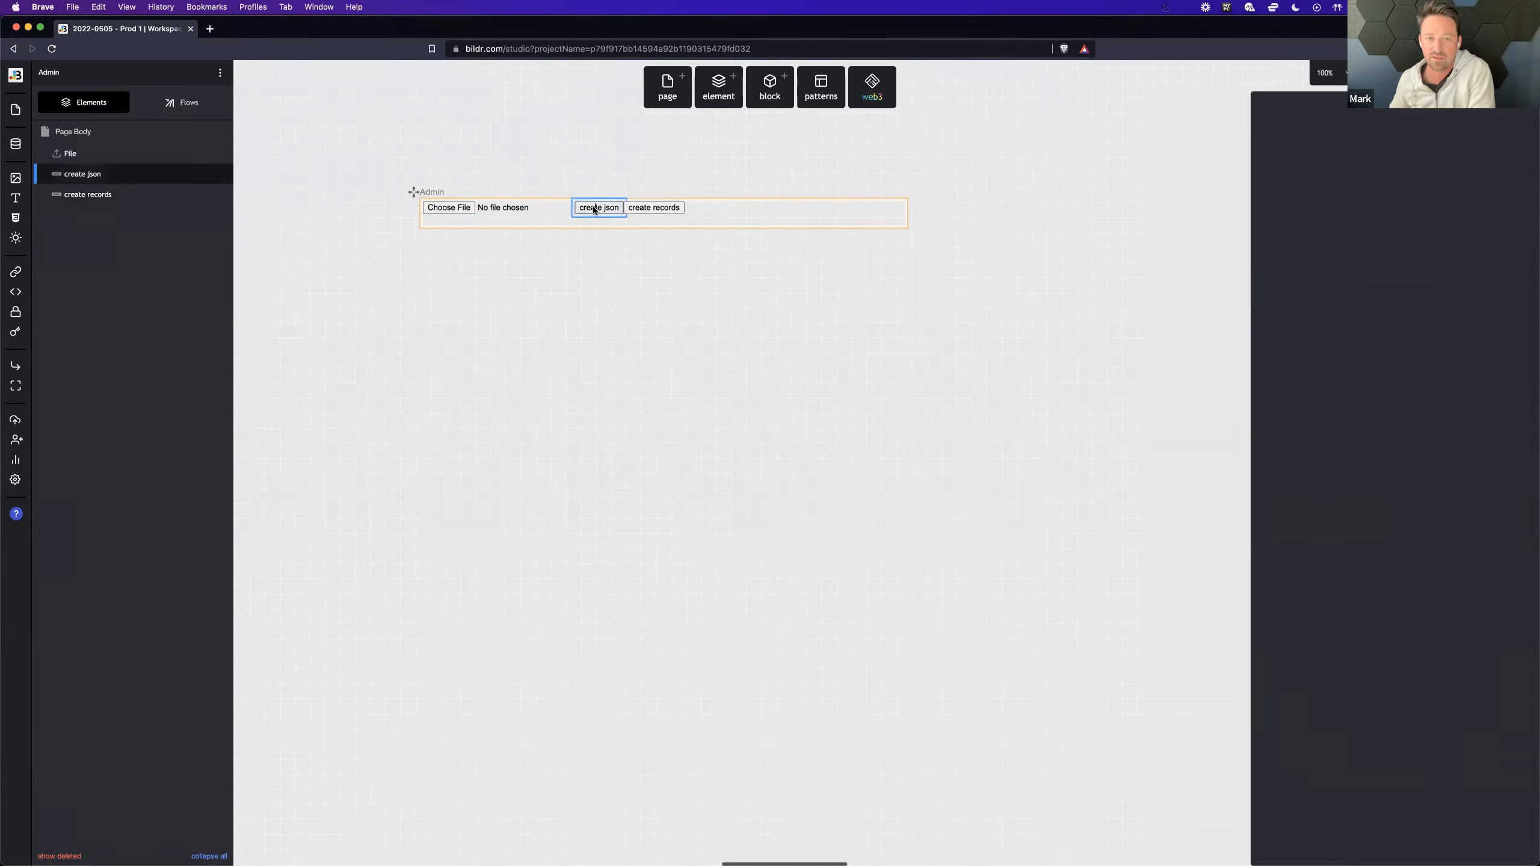
click(1520, 209)
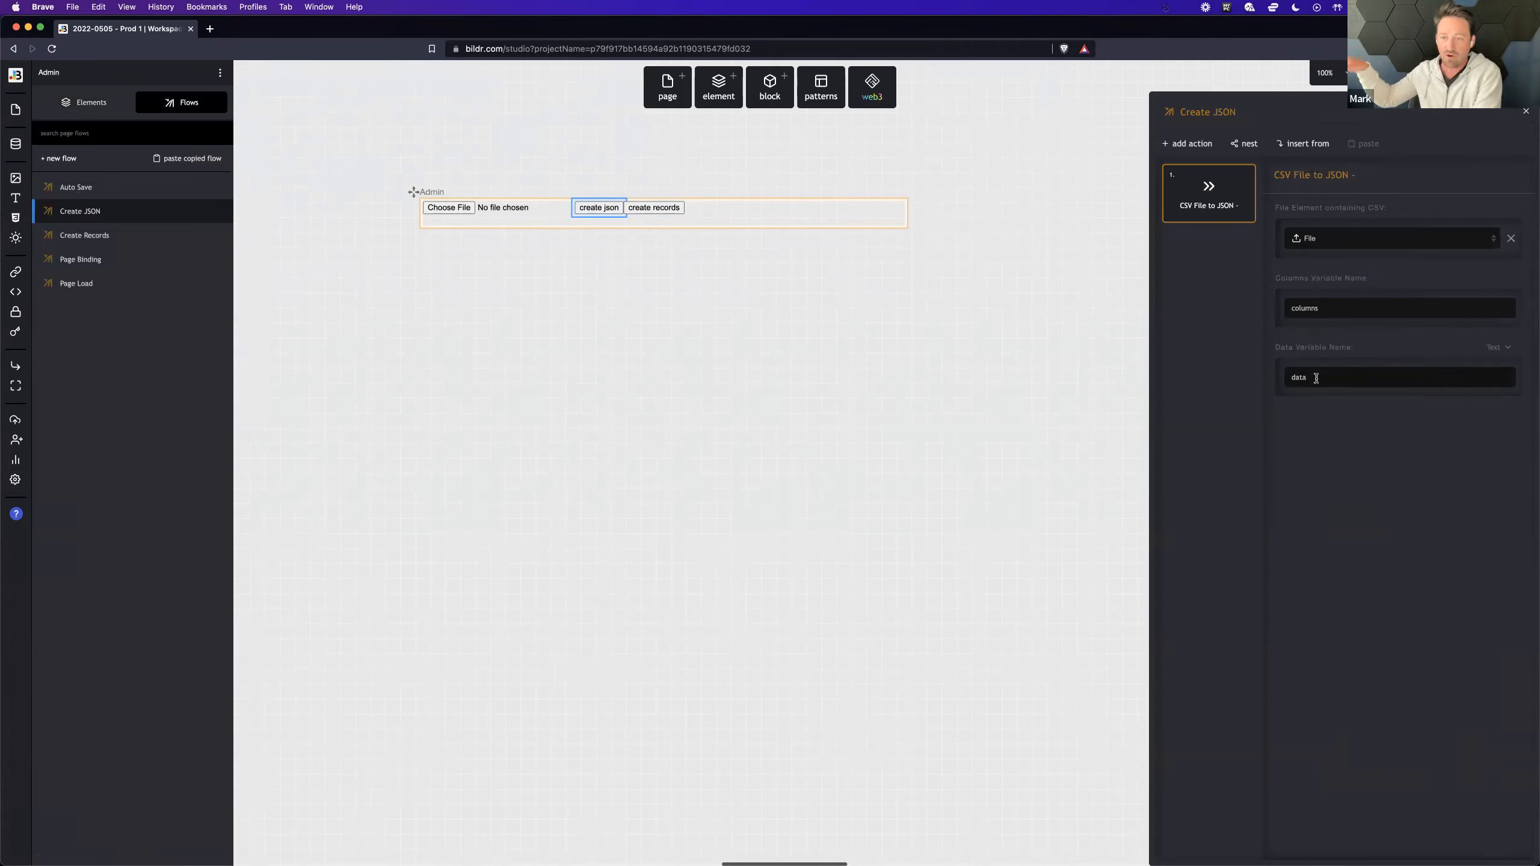
click(667, 208)
click(1520, 209)
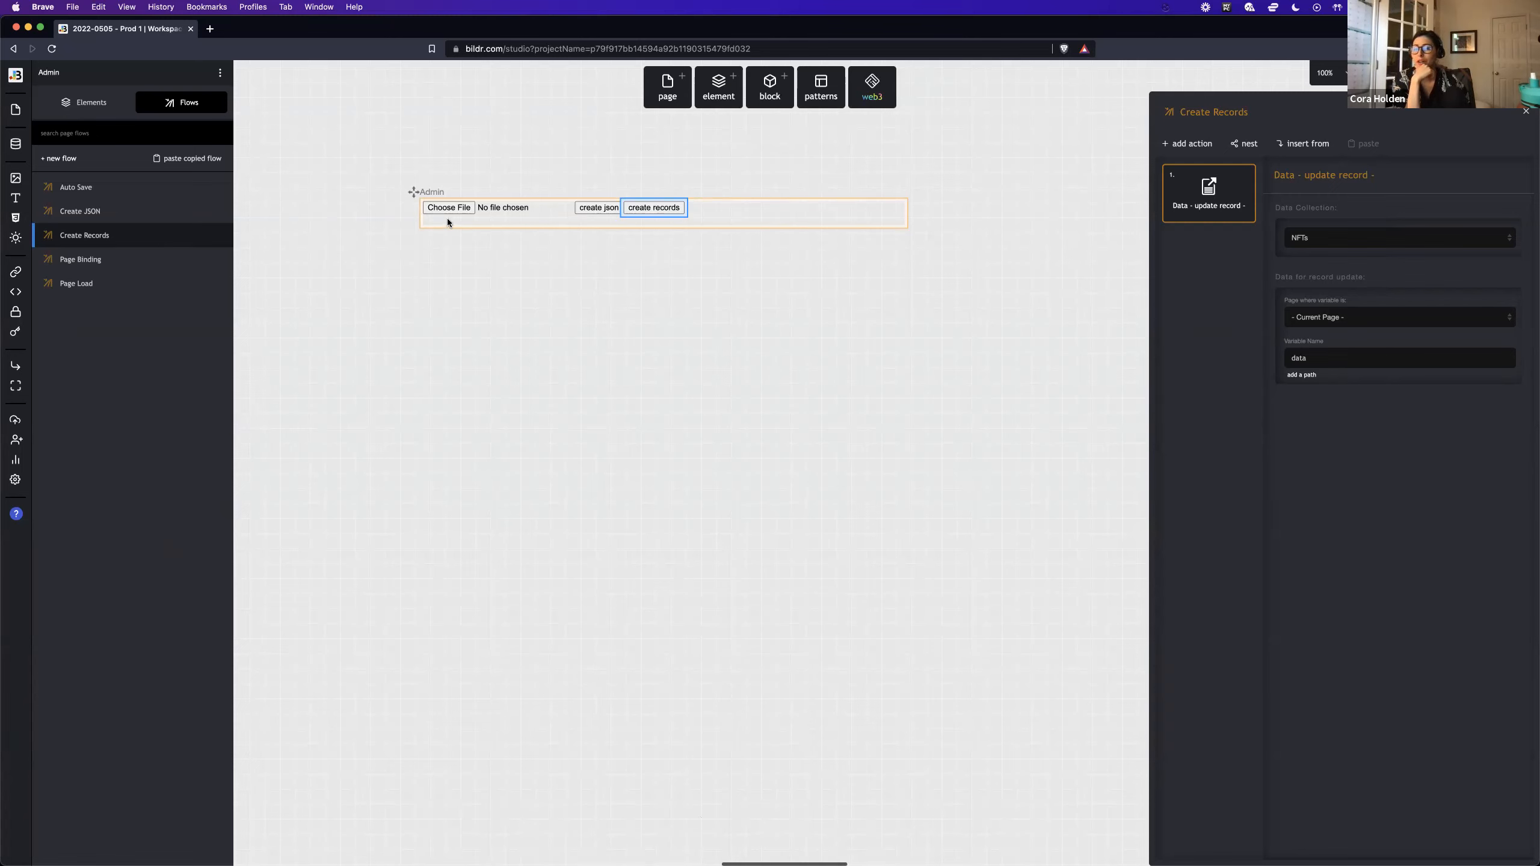
Assign the Create JSON flow to the File element's change event, and open that flow.
click(505, 210)
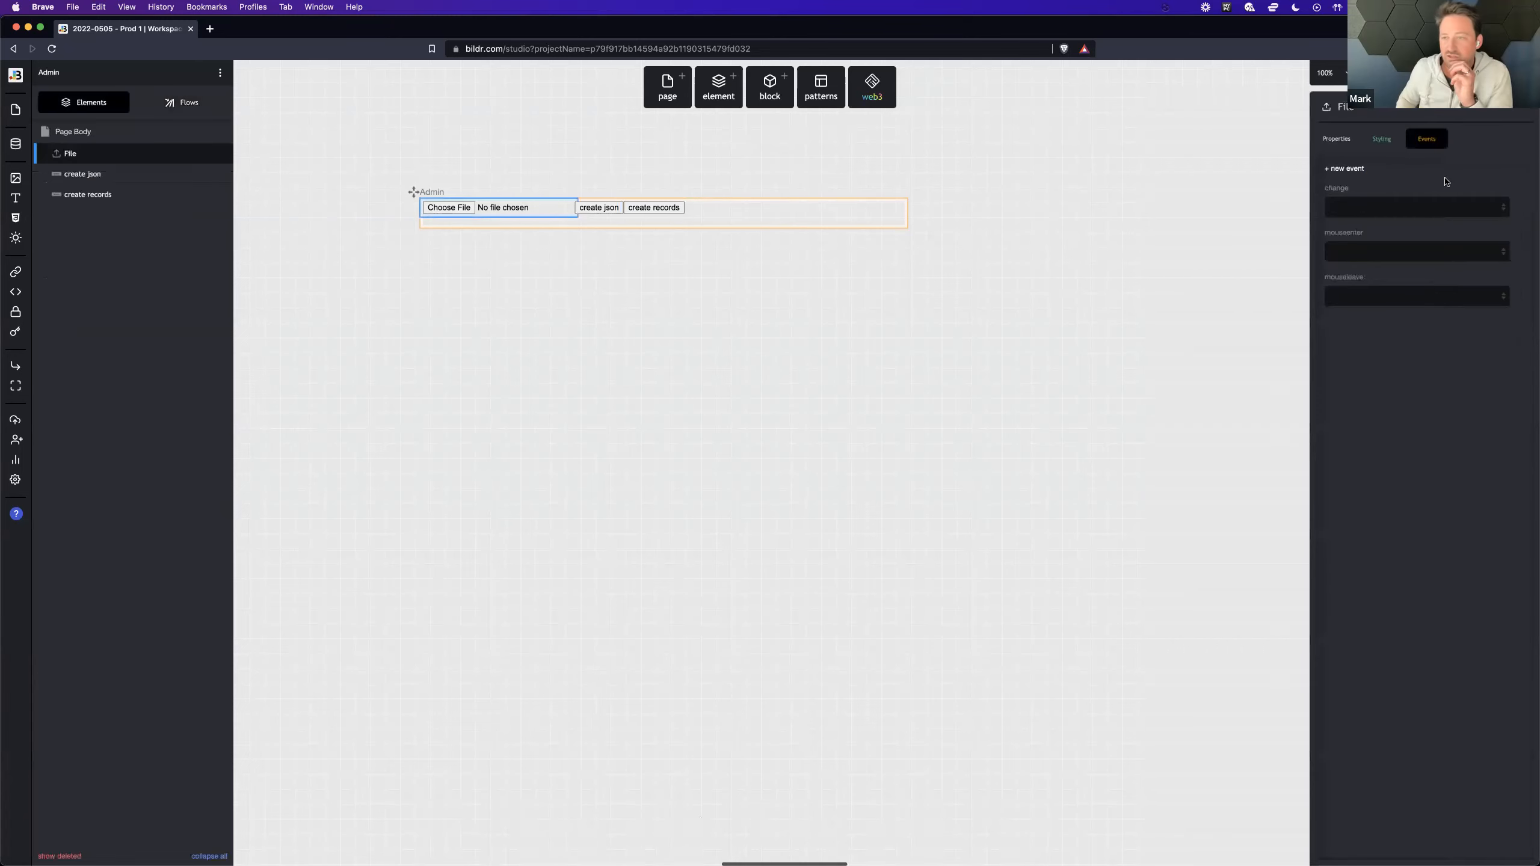
click(1394, 209)
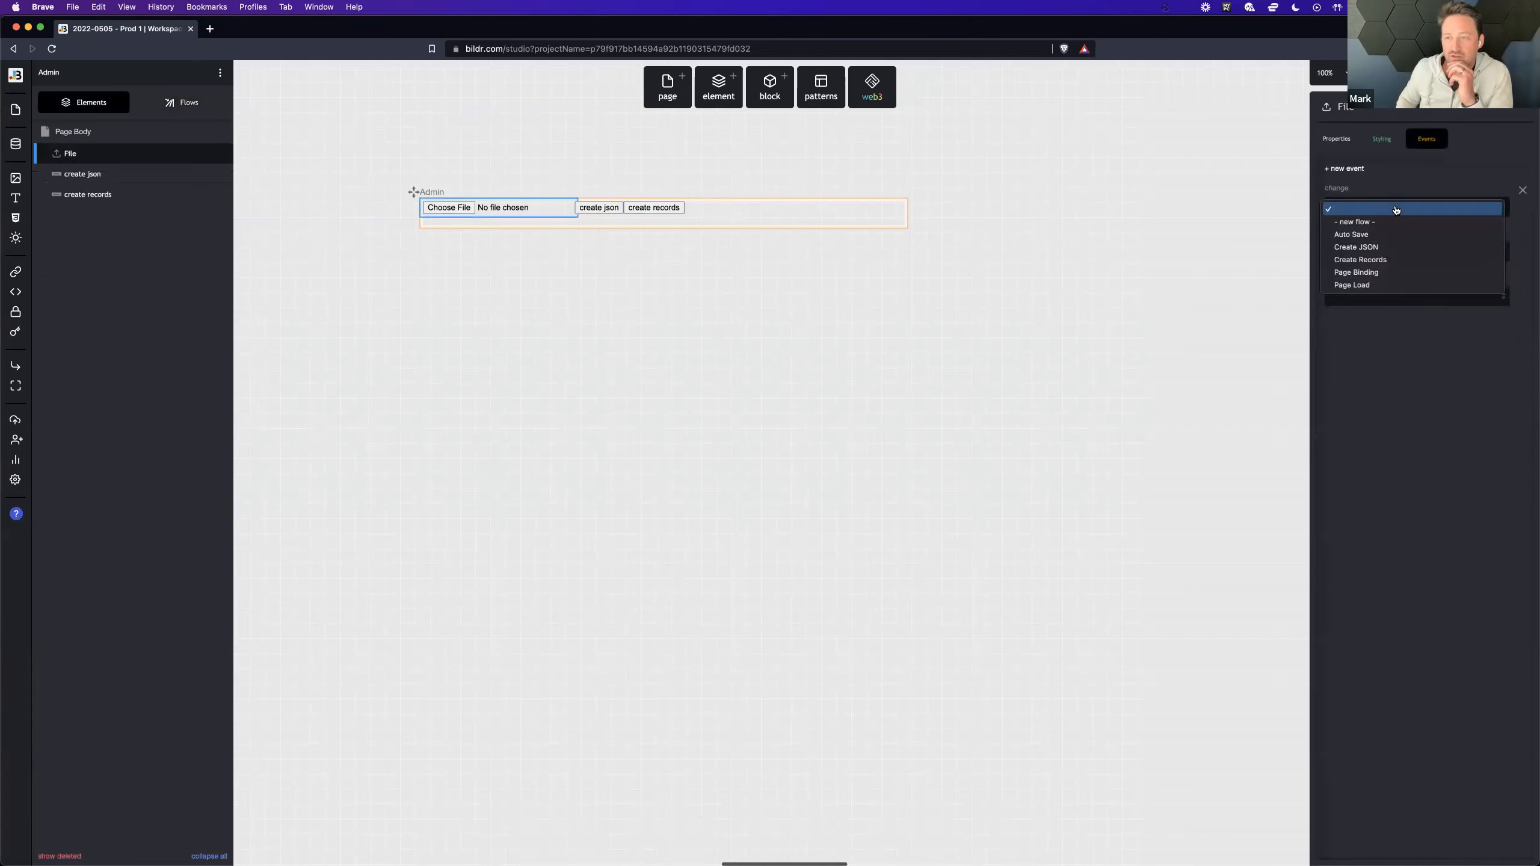
click(1398, 247)
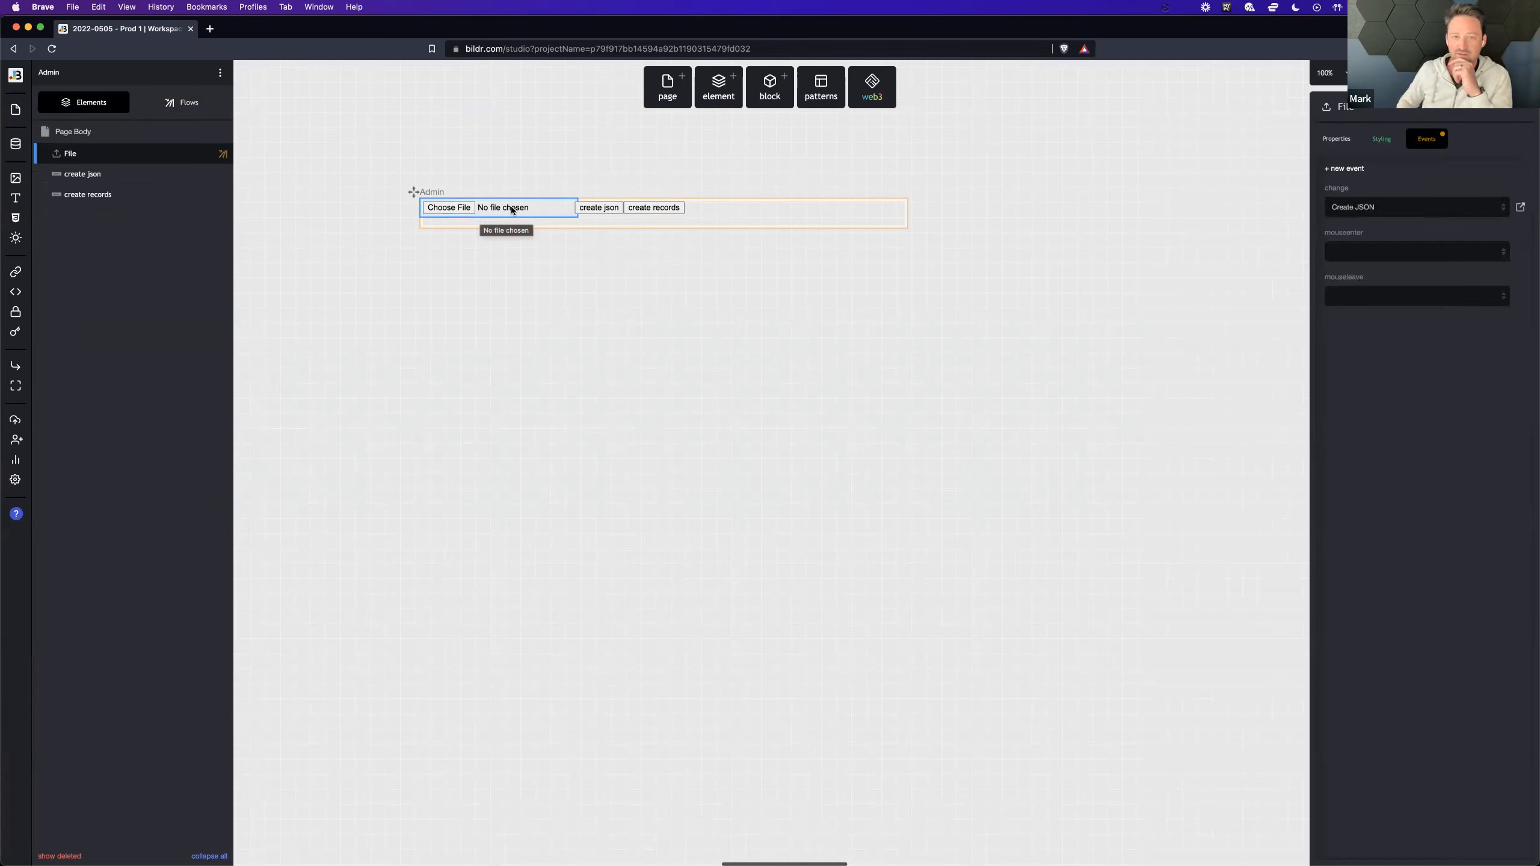
click(1520, 207)
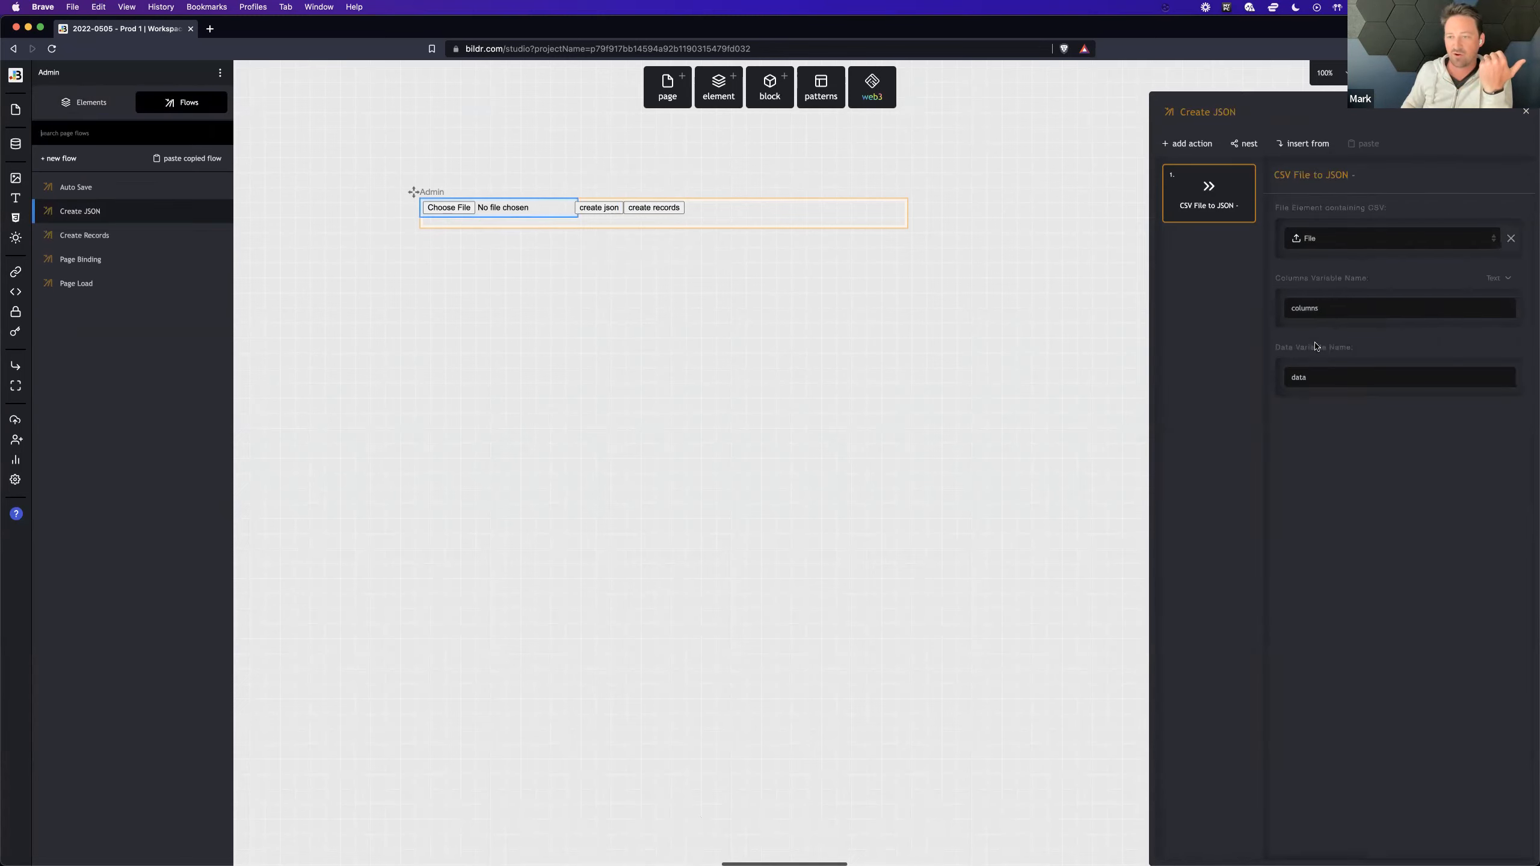